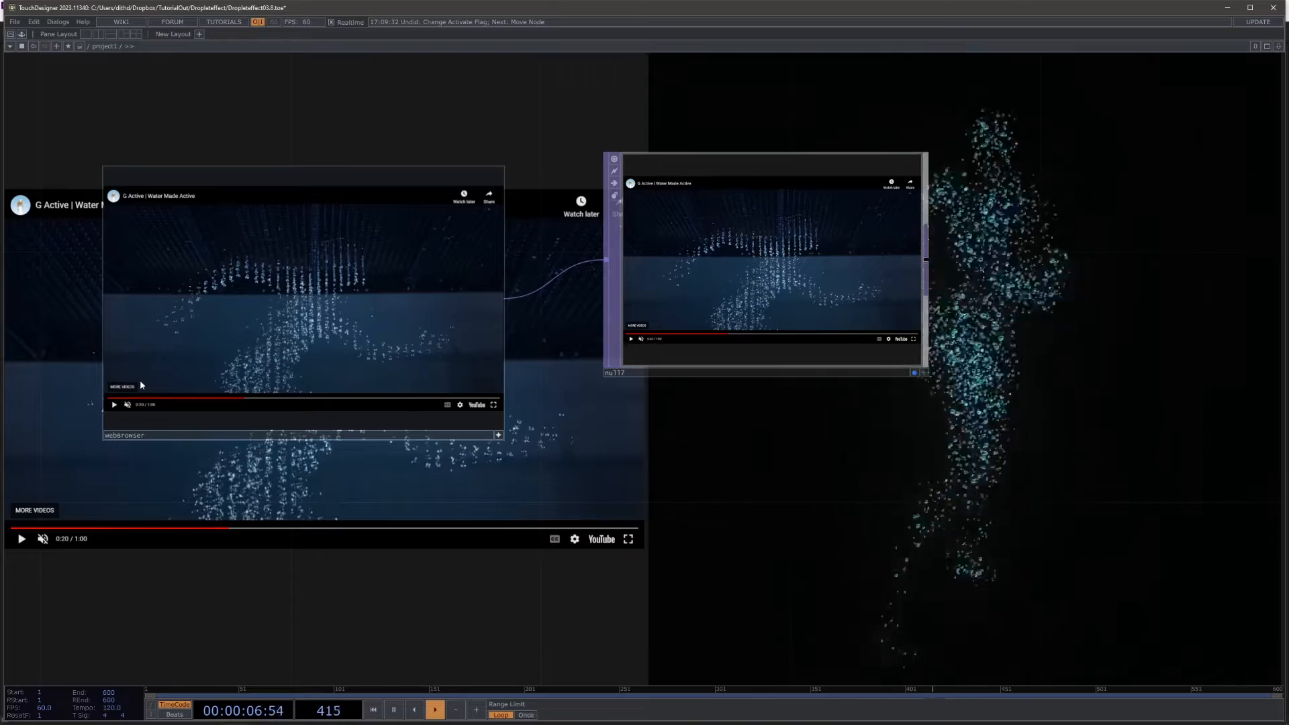
Step: Watch the G Active water droplet reference video in the web browser component and pause it on the droplet figure
{"action": "left_click_drag", "start_coordinate": [109, 449], "coordinate": [144, 461]}
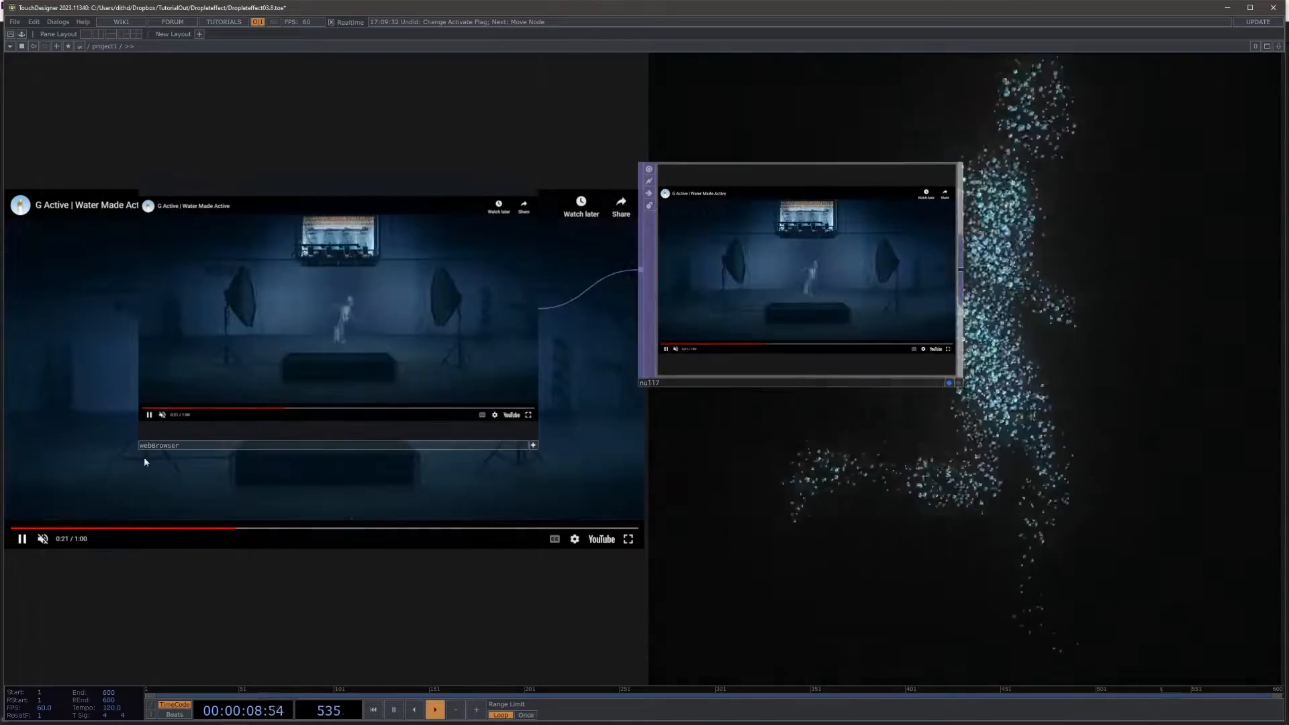
{"action": "scroll", "coordinate": [127, 376], "scroll_direction": "up", "scroll_amount": 5}
{"action": "scroll", "coordinate": [135, 371], "scroll_direction": "down", "scroll_amount": 1}
{"action": "scroll", "coordinate": [177, 380], "scroll_direction": "up", "scroll_amount": 1}
{"action": "scroll", "coordinate": [178, 382], "scroll_direction": "down", "scroll_amount": 1}
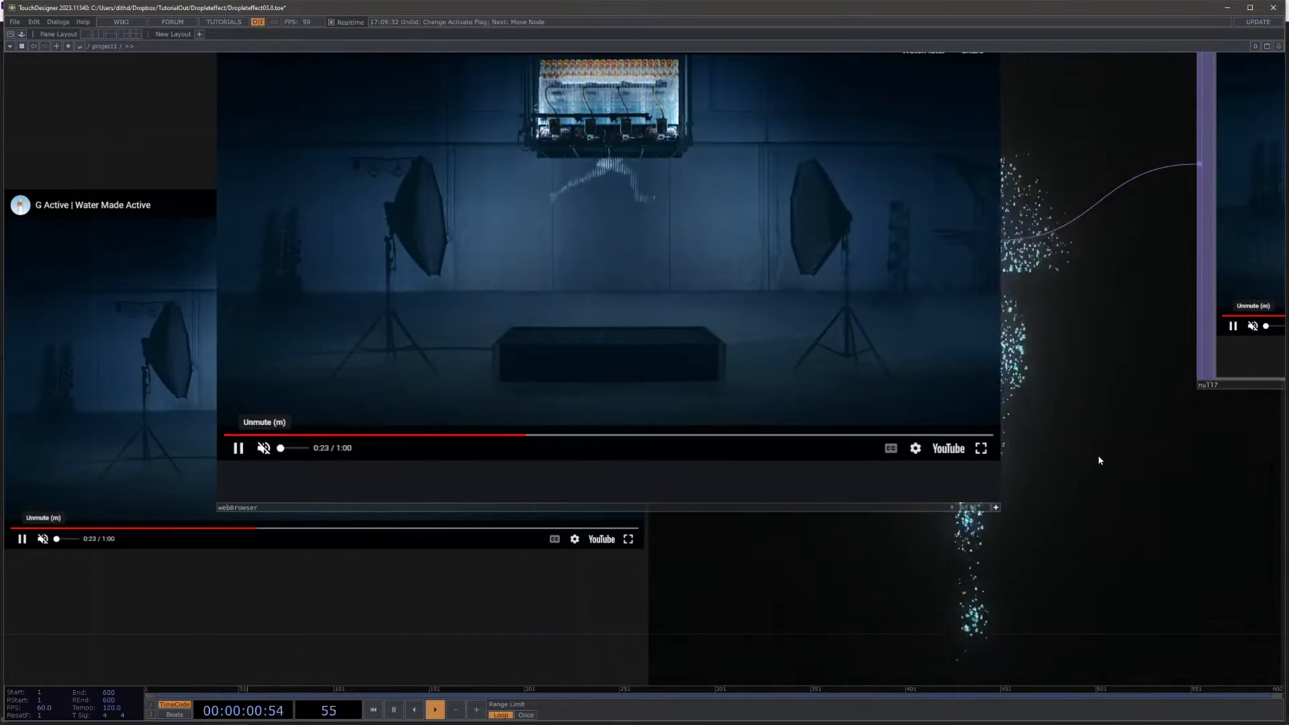
{"action": "left_click_drag", "start_coordinate": [1097, 454], "coordinate": [1101, 501]}
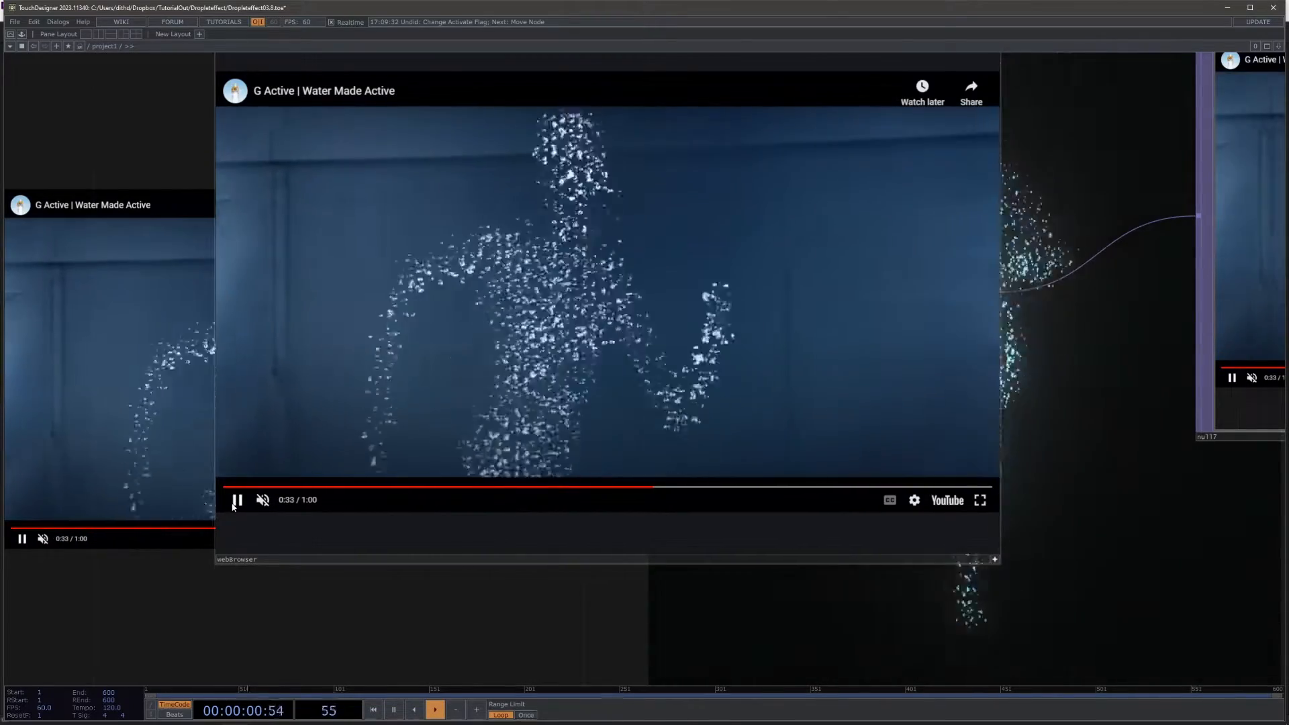
{"action": "left_click", "coordinate": [235, 504]}
{"action": "middle_click_drag", "start_coordinate": [897, 490], "coordinate": [724, 421]}
{"action": "scroll", "coordinate": [725, 422], "scroll_direction": "down", "scroll_amount": 5}
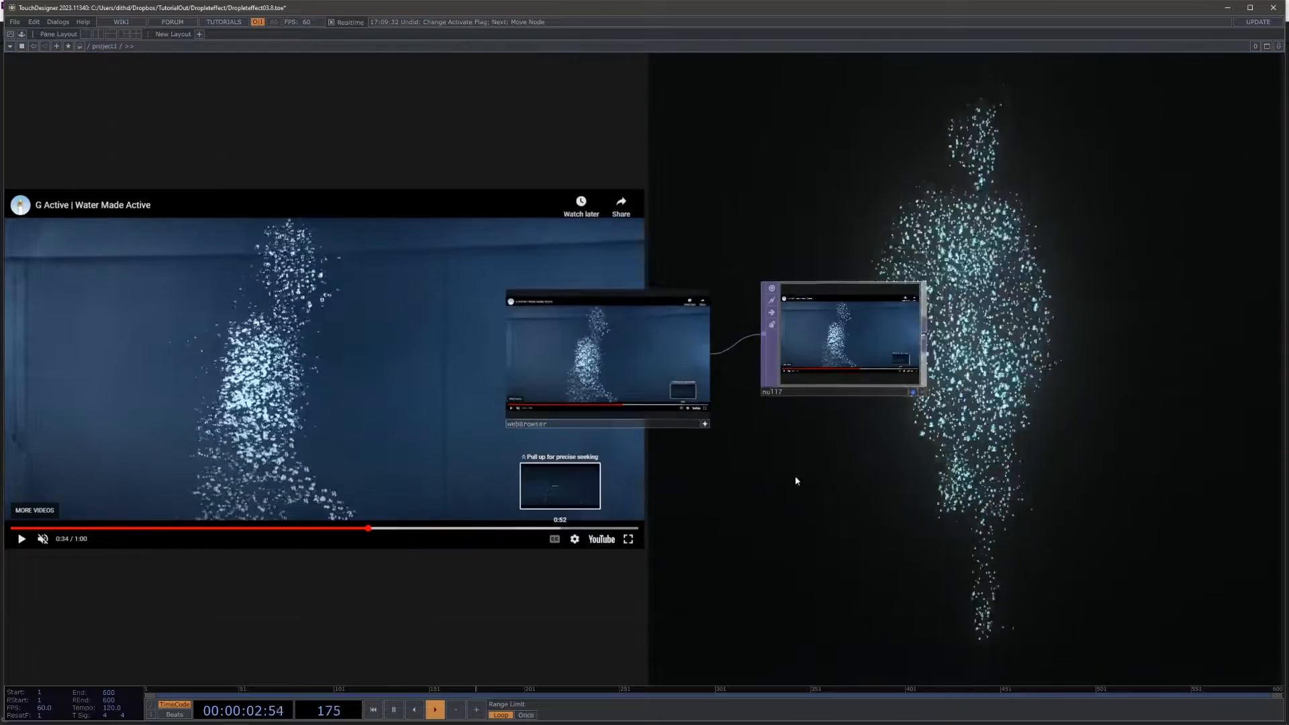
Step: Examine the finished project network that produces the animated droplet figure
{"action": "middle_click_drag", "start_coordinate": [796, 481], "coordinate": [866, 336]}
{"action": "scroll", "coordinate": [866, 336], "scroll_direction": "down", "scroll_amount": 3}
{"action": "middle_click_drag", "start_coordinate": [851, 440], "coordinate": [605, 297]}
{"action": "left_click_drag", "start_coordinate": [605, 297], "coordinate": [863, 366]}
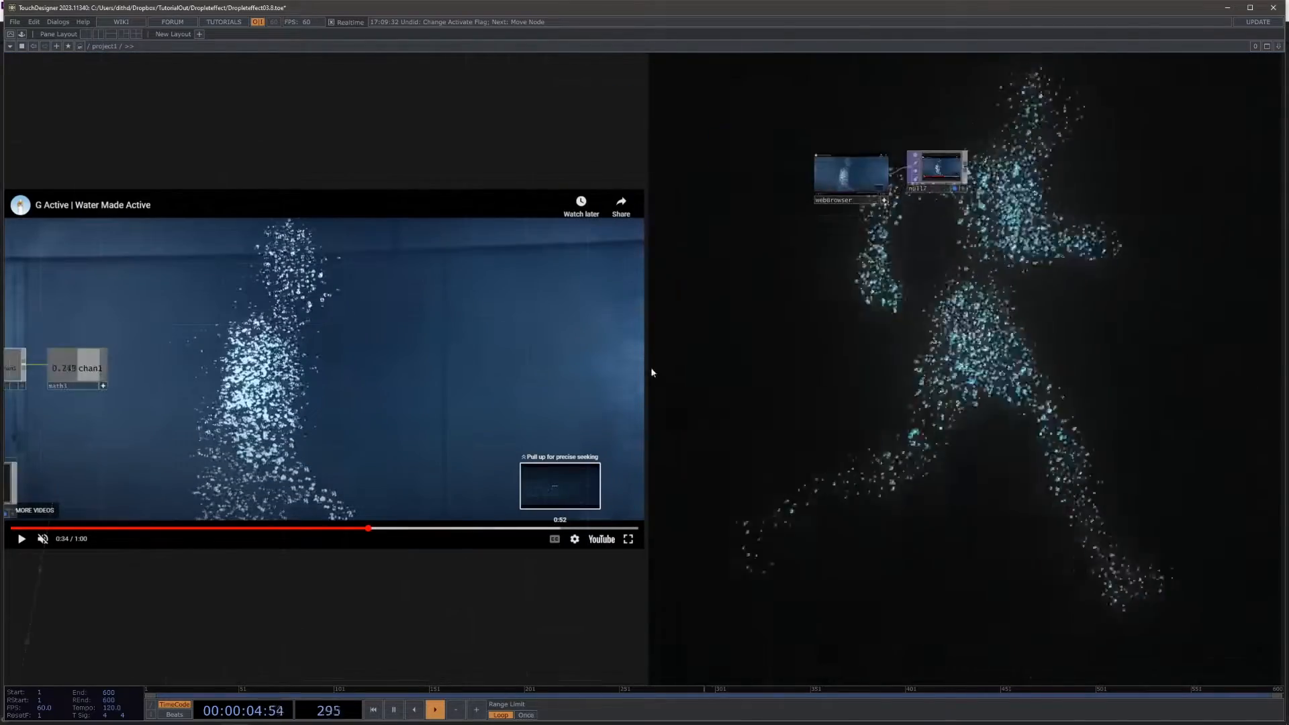
{"action": "scroll", "coordinate": [653, 371], "scroll_direction": "down", "scroll_amount": 5}
{"action": "left_click_drag", "start_coordinate": [682, 467], "coordinate": [794, 321]}
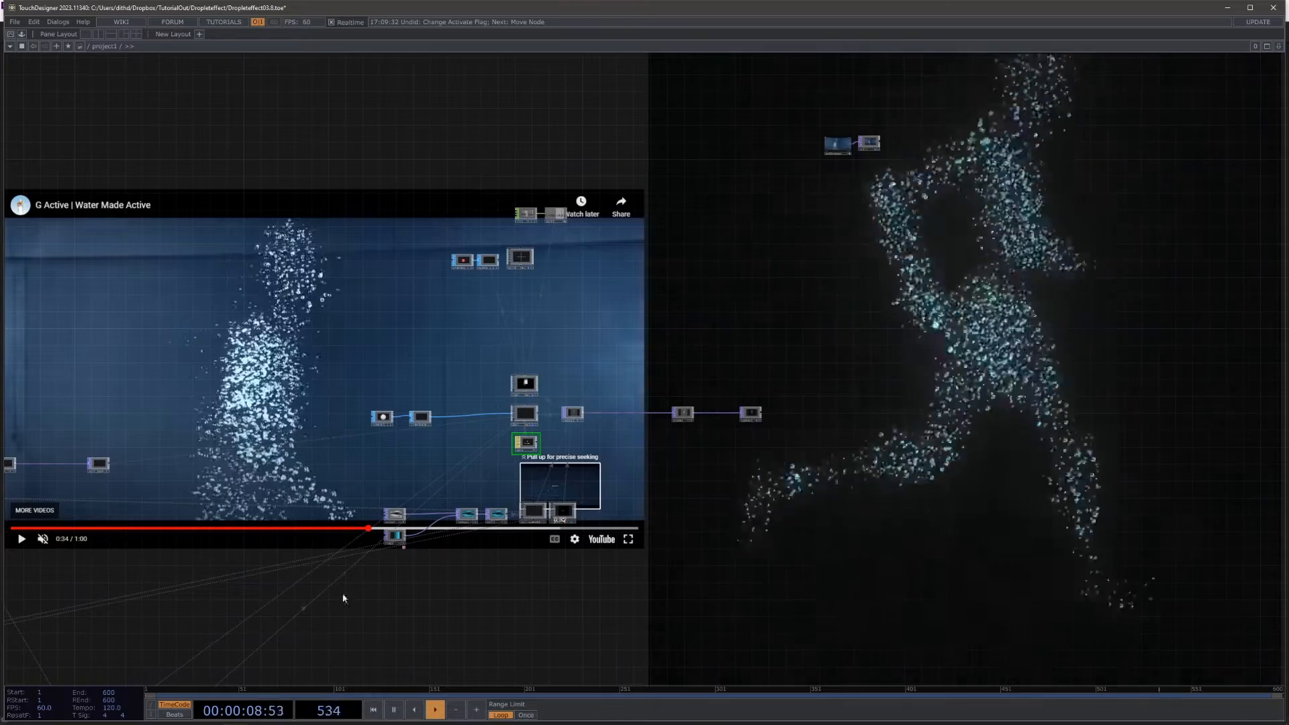
{"action": "scroll", "coordinate": [919, 359], "scroll_direction": "up", "scroll_amount": 2}
{"action": "scroll", "coordinate": [919, 359], "scroll_direction": "up", "scroll_amount": 3}
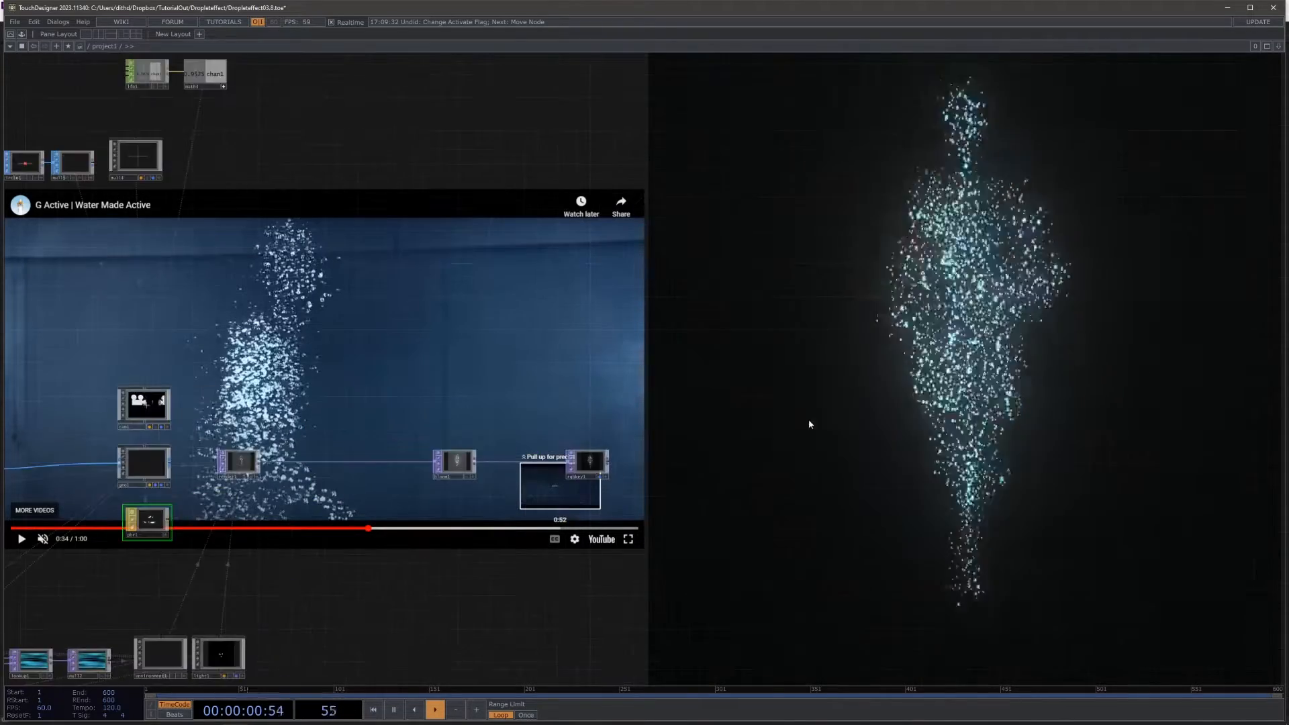
{"action": "left_click_drag", "start_coordinate": [814, 421], "coordinate": [857, 275]}
{"action": "left_click_drag", "start_coordinate": [705, 382], "coordinate": [714, 441]}
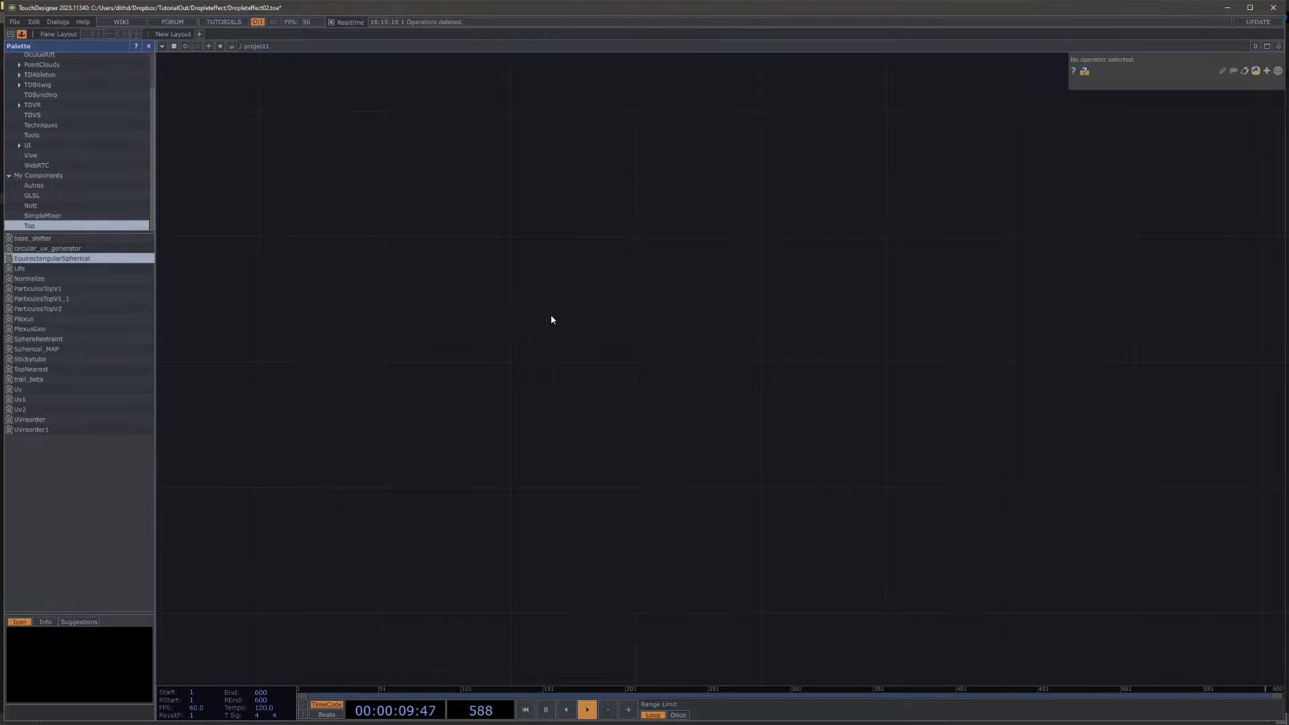
Step: Hide the component palette and add a GLSL TOP to the empty project network
{"action": "left_click", "coordinate": [148, 45]}
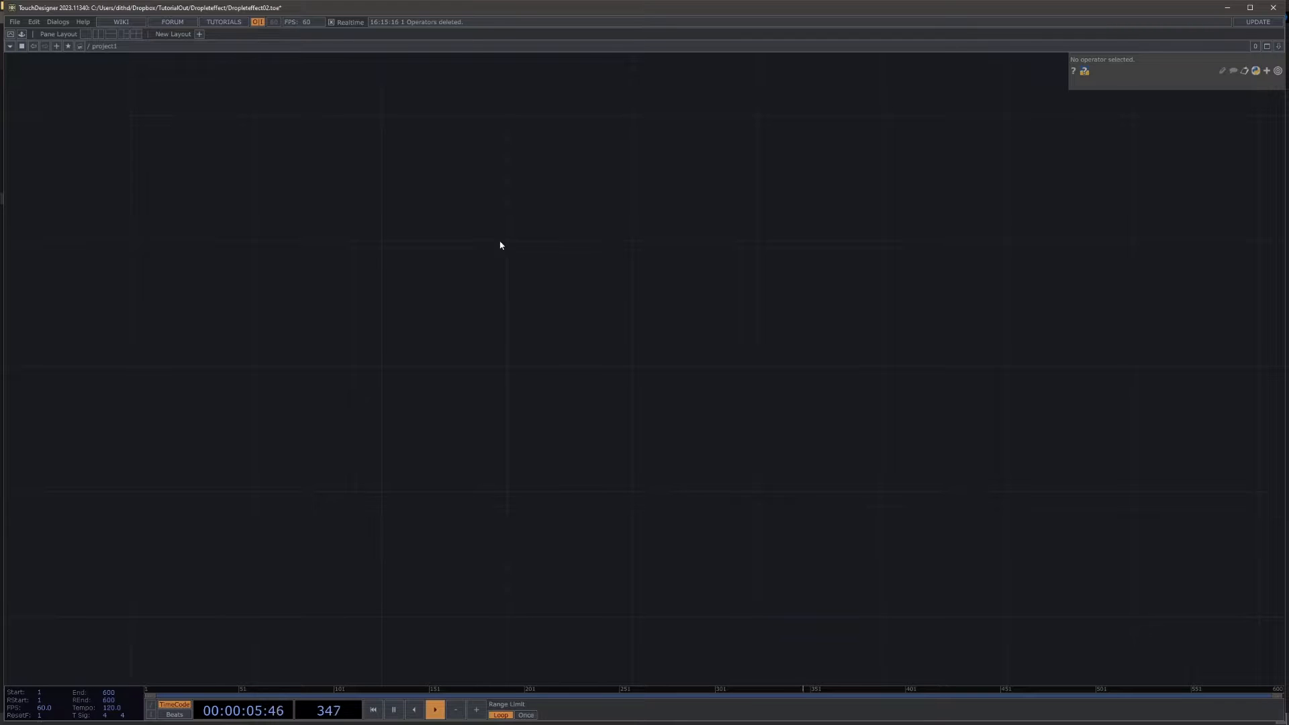
{"action": "double_click", "coordinate": [572, 384]}
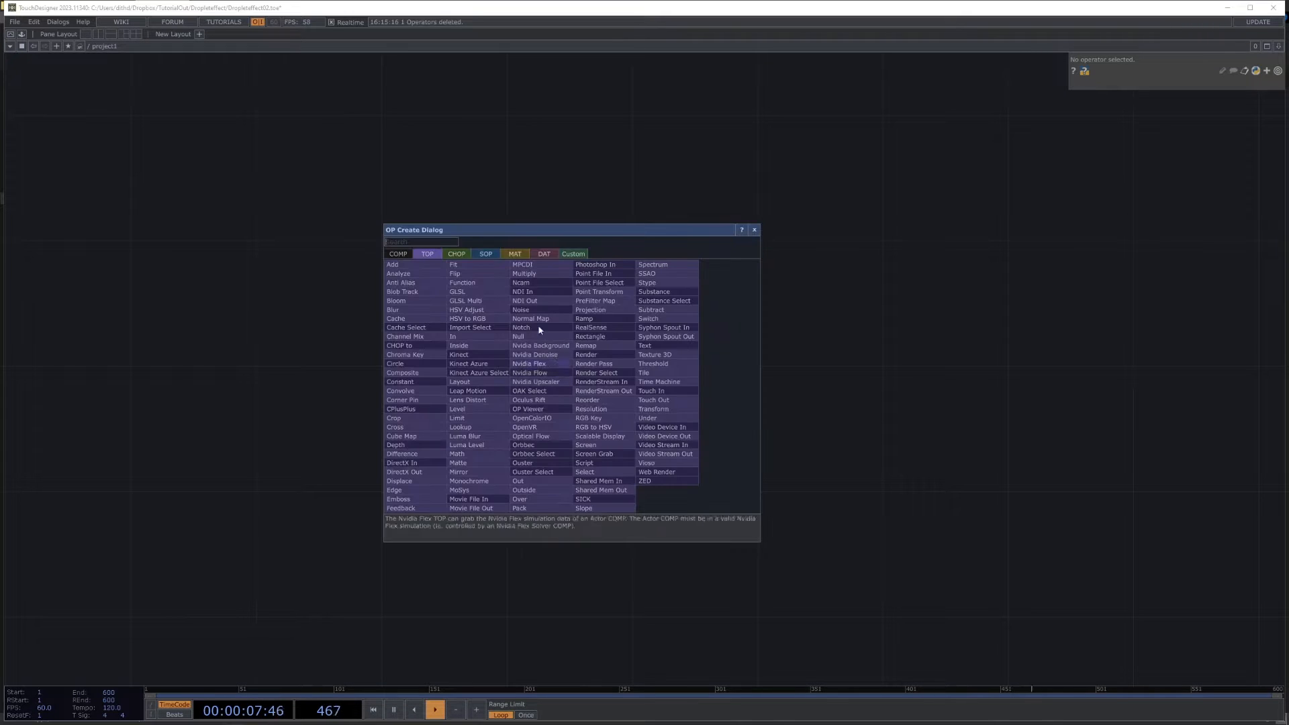
{"action": "type", "text": "gls"}
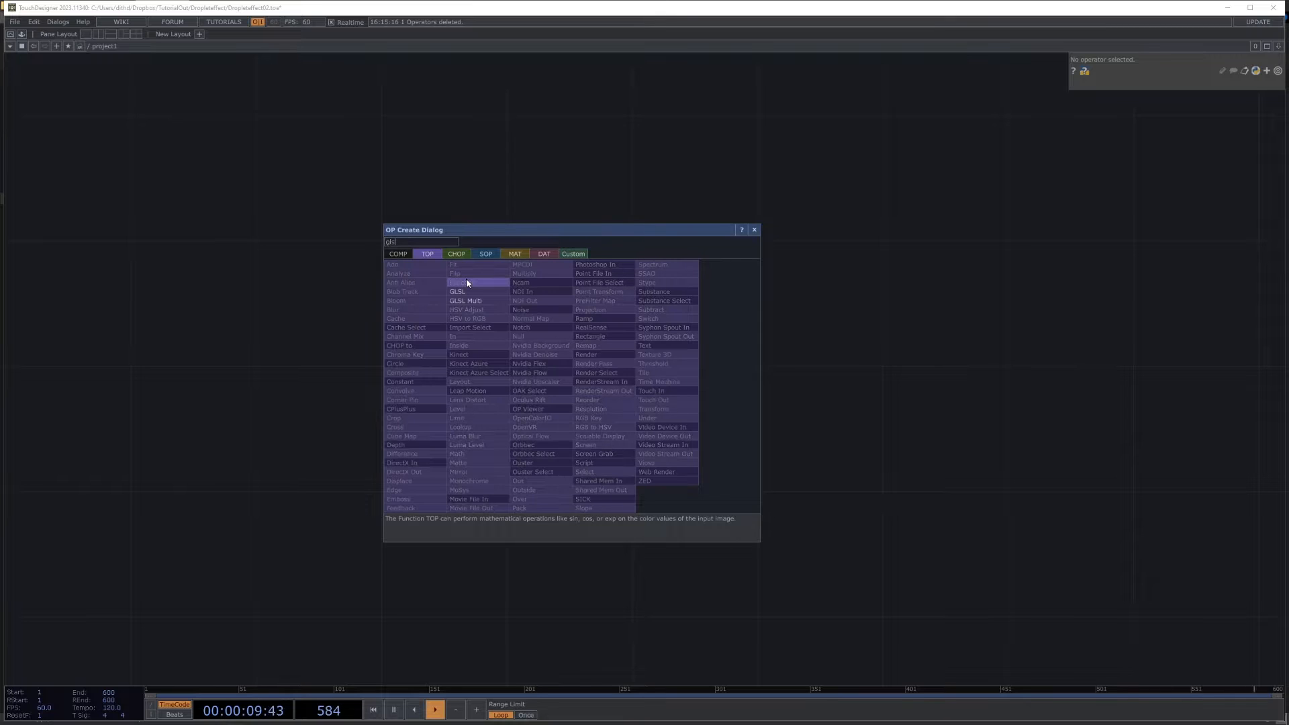
{"action": "left_click", "coordinate": [473, 293]}
{"action": "left_click", "coordinate": [502, 346]}
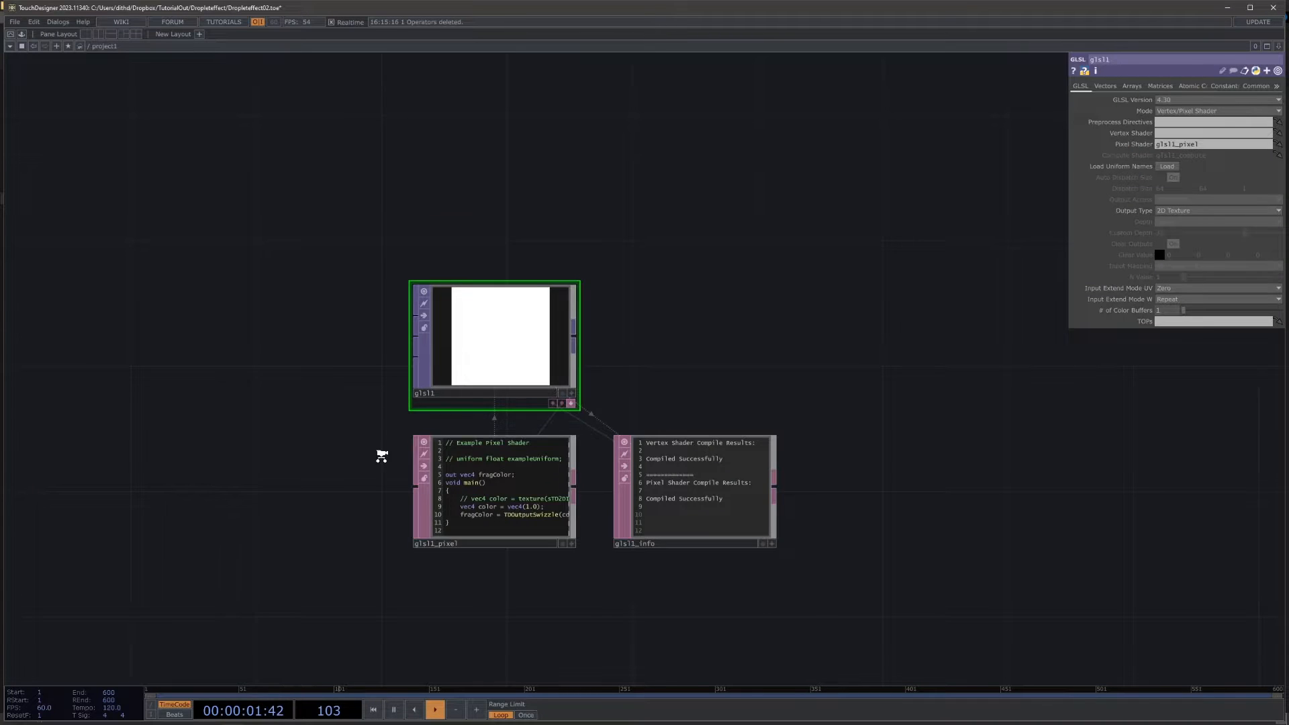
Step: Remove the color declaration from the GLSL pixel shader and make it output fragColor = vec4(vUV.st,0,1)
{"action": "scroll", "coordinate": [381, 457], "scroll_direction": "up", "scroll_amount": 5}
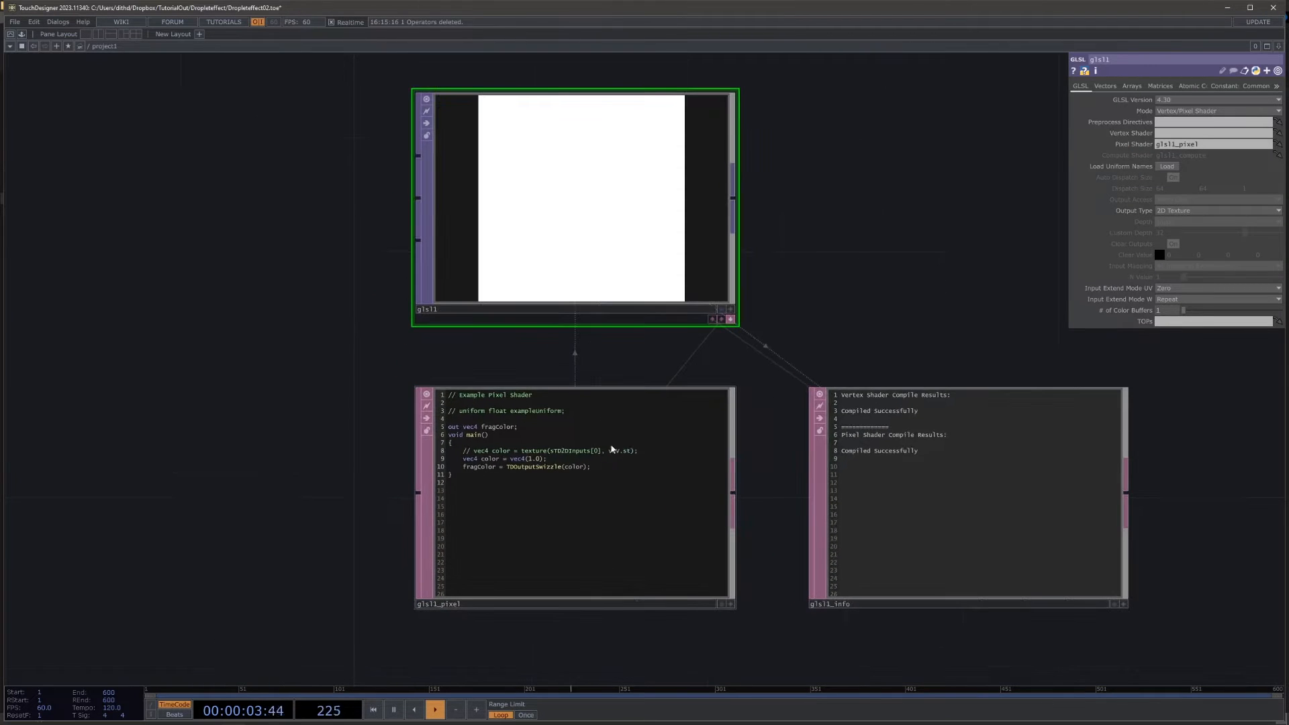
{"action": "left_click", "coordinate": [611, 449]}
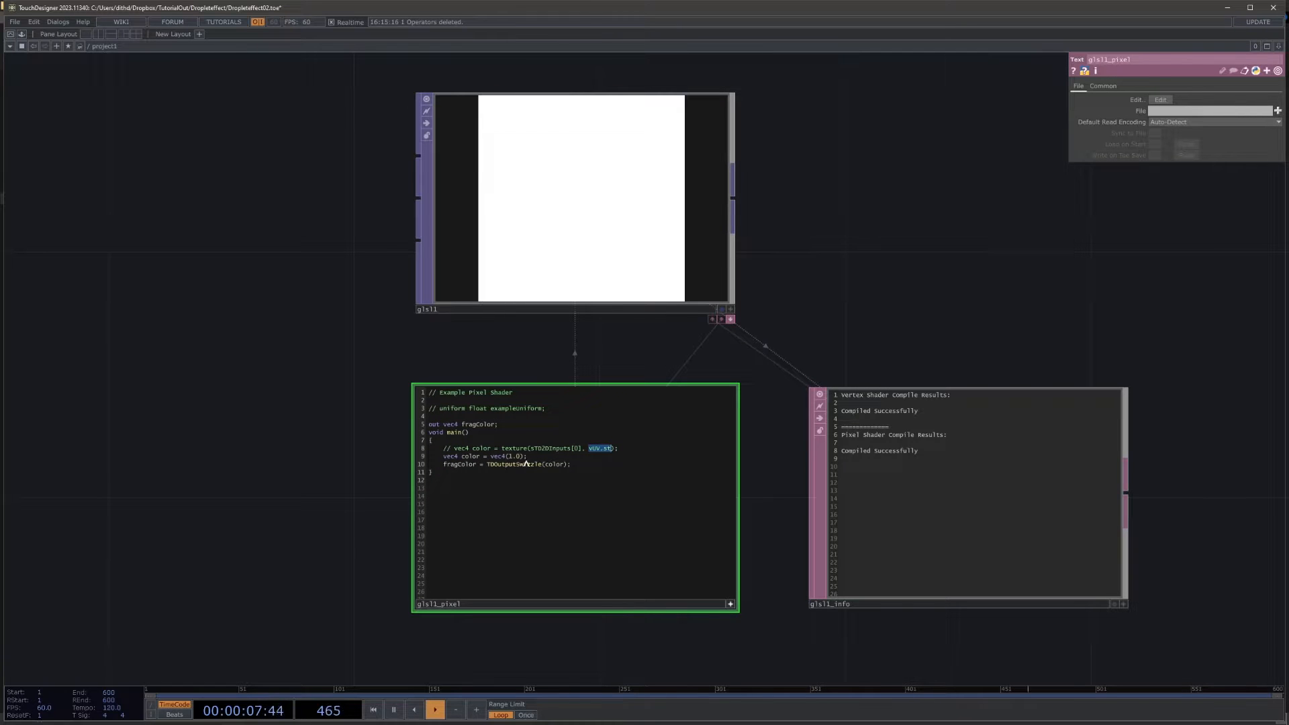
{"action": "left_click_drag", "start_coordinate": [528, 457], "coordinate": [555, 465]}
{"action": "key", "text": "BackSpace"}
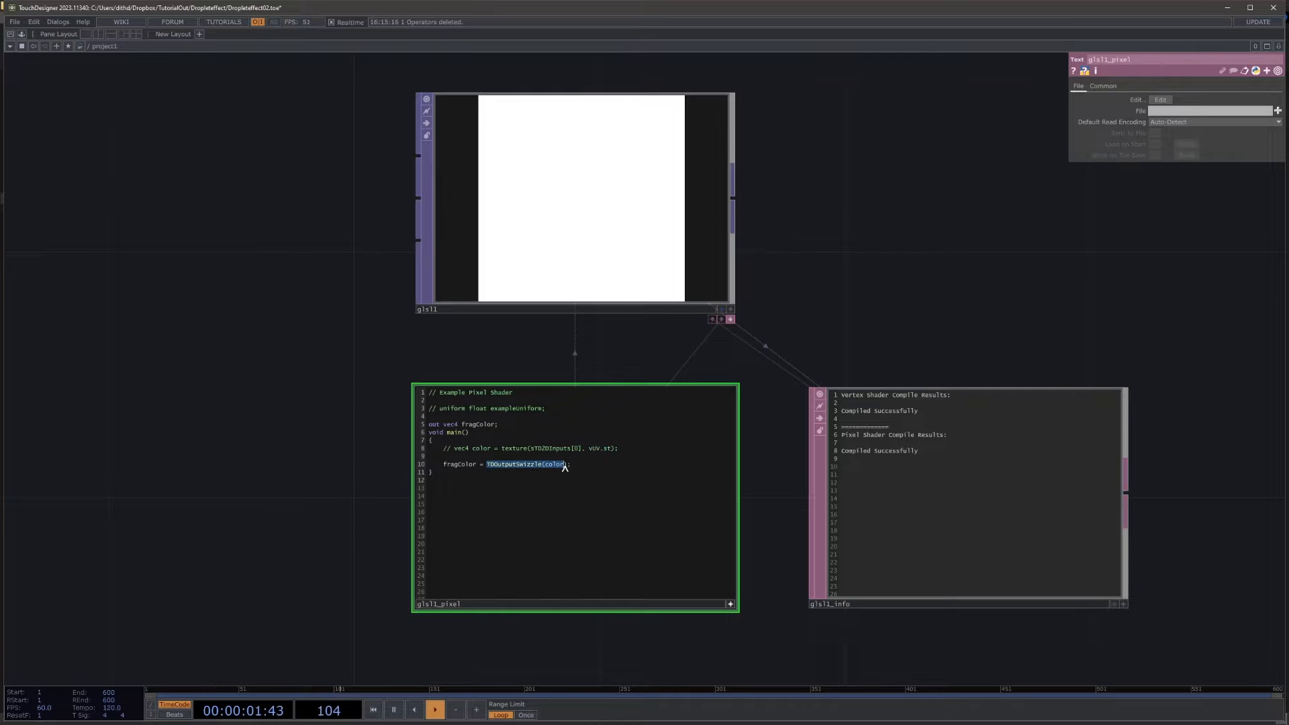
{"action": "type", "text": "vec4(vUV.st,0,1"}
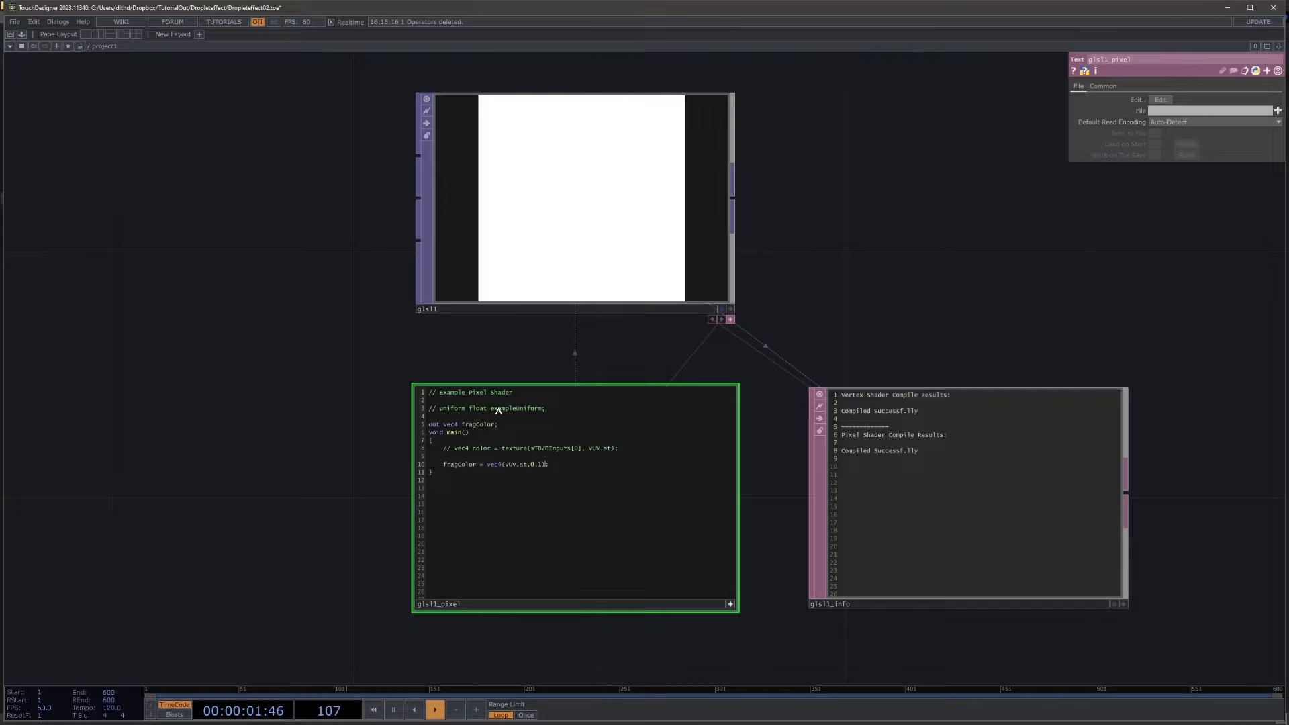
{"action": "left_click", "coordinate": [369, 361]}
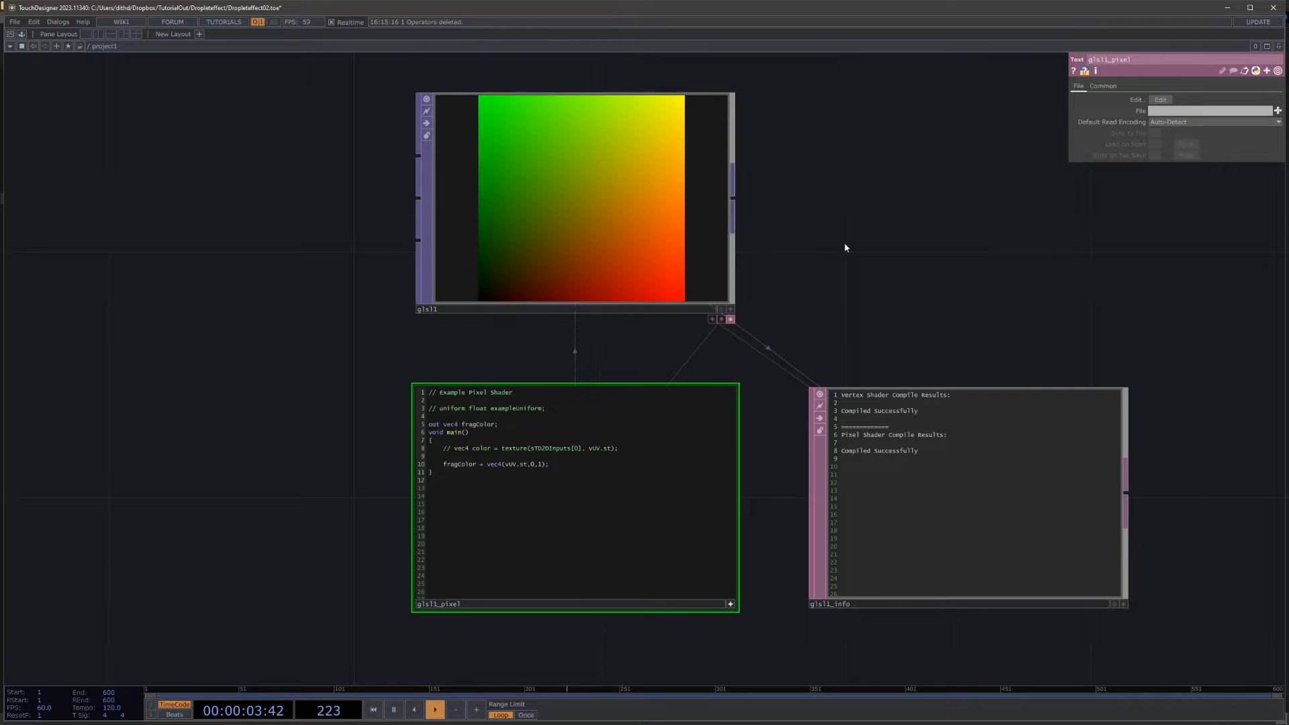
Step: Add a Constant CHOP above the GLSL TOP
{"action": "left_click", "coordinate": [705, 258]}
{"action": "left_click_drag", "start_coordinate": [857, 202], "coordinate": [622, 354]}
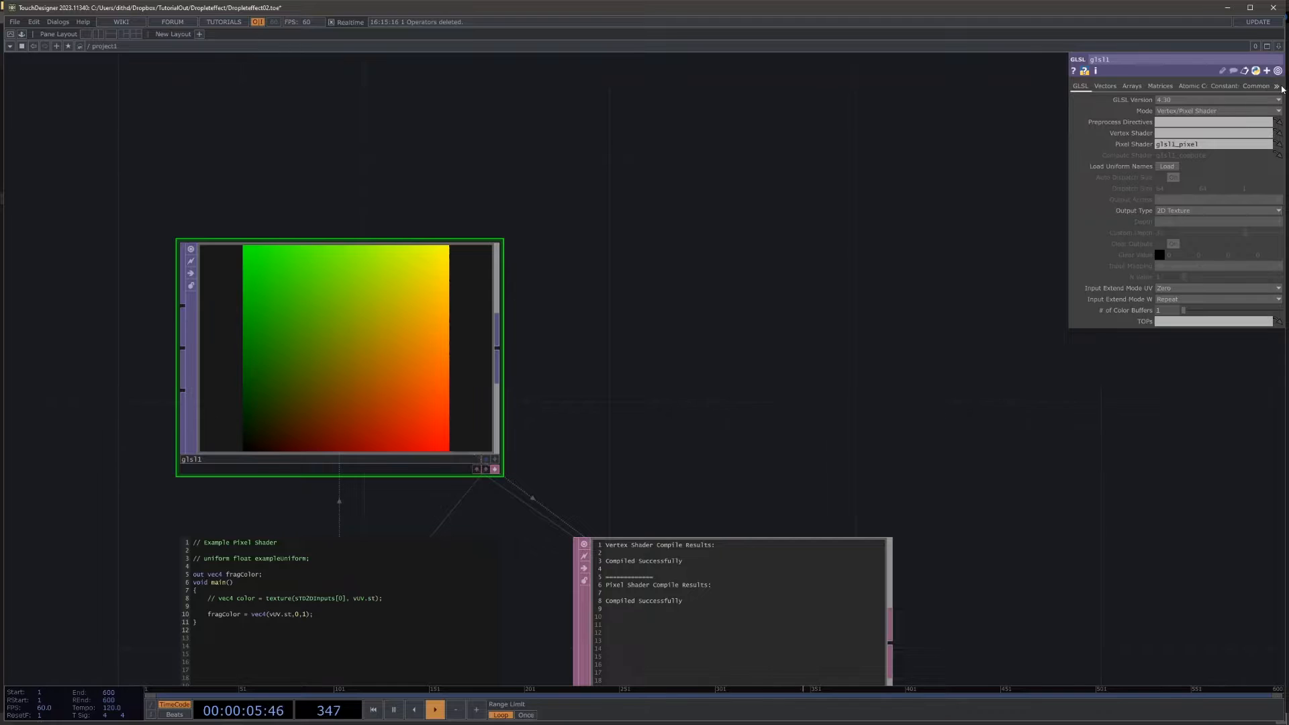
{"action": "scroll", "coordinate": [791, 354], "scroll_direction": "down", "scroll_amount": 5}
{"action": "key", "text": "Tab"}
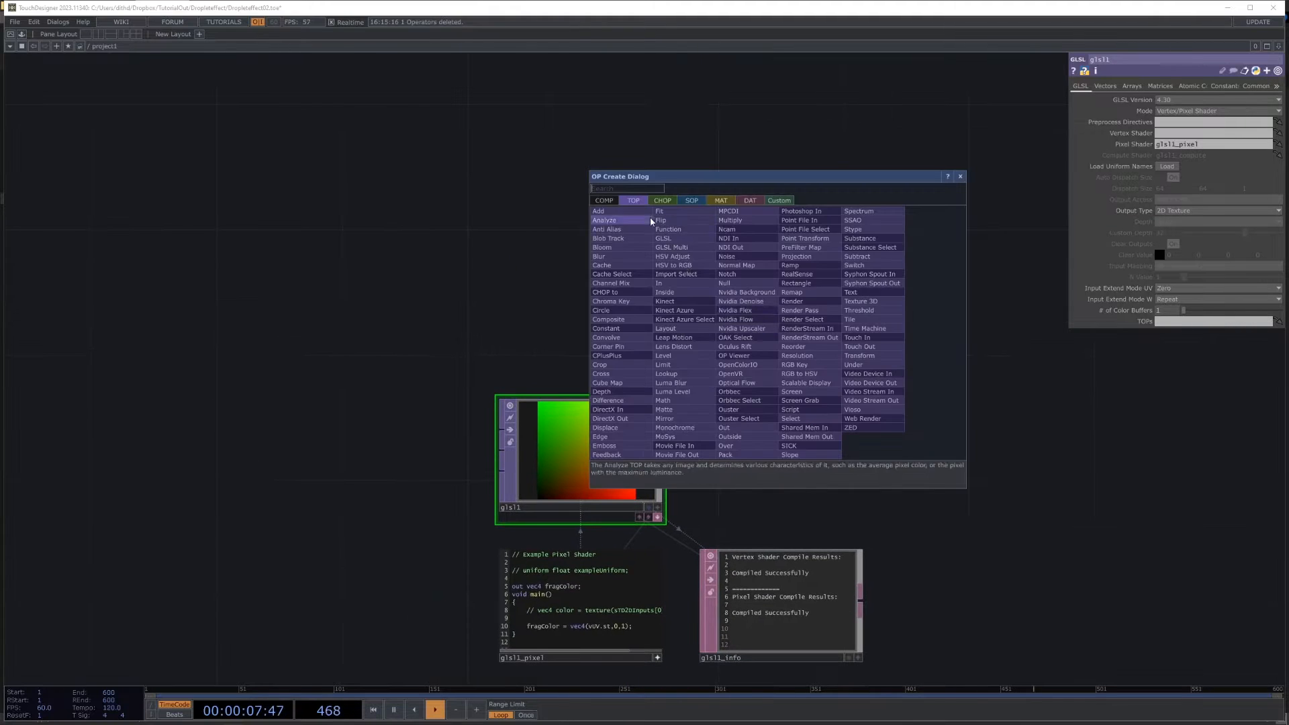
{"action": "left_click", "coordinate": [662, 200]}
{"action": "left_click", "coordinate": [664, 266]}
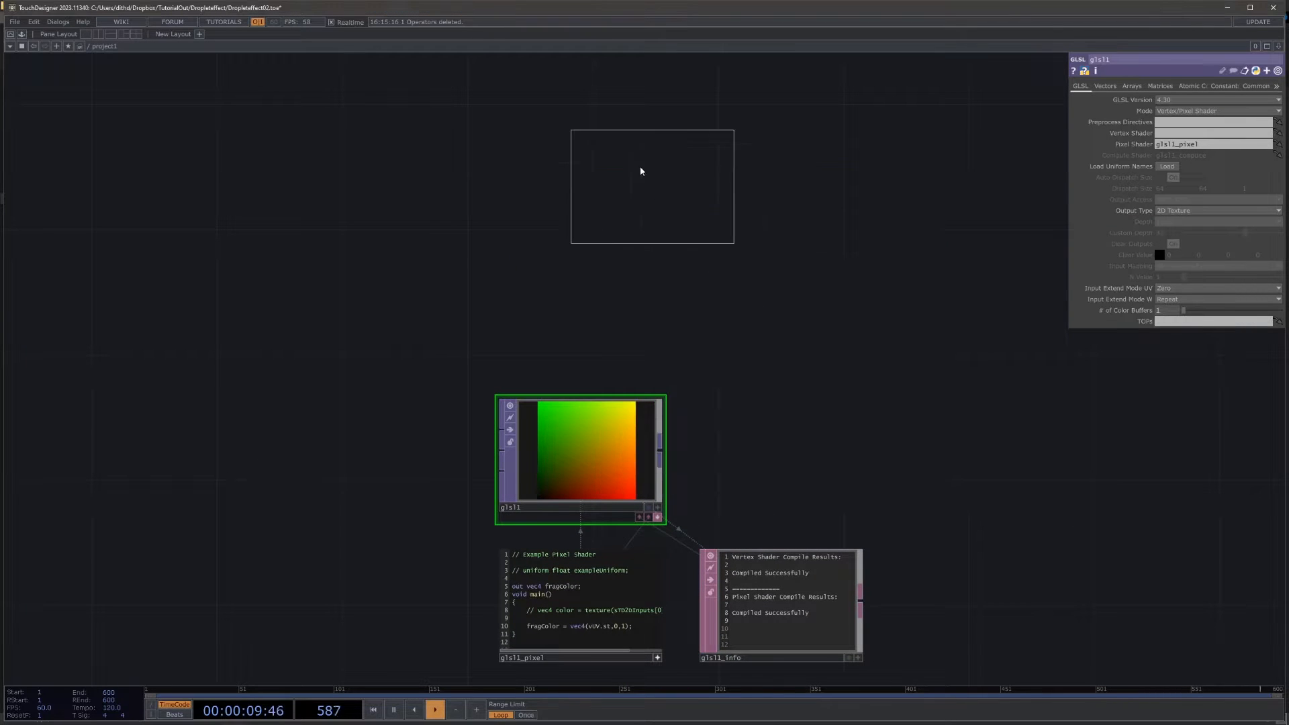
{"action": "left_click", "coordinate": [599, 100]}
Step: Name the Constant CHOP's channel res and set its value to 64
{"action": "left_click_drag", "start_coordinate": [780, 298], "coordinate": [830, 486]}
{"action": "left_click_drag", "start_coordinate": [696, 294], "coordinate": [664, 231]}
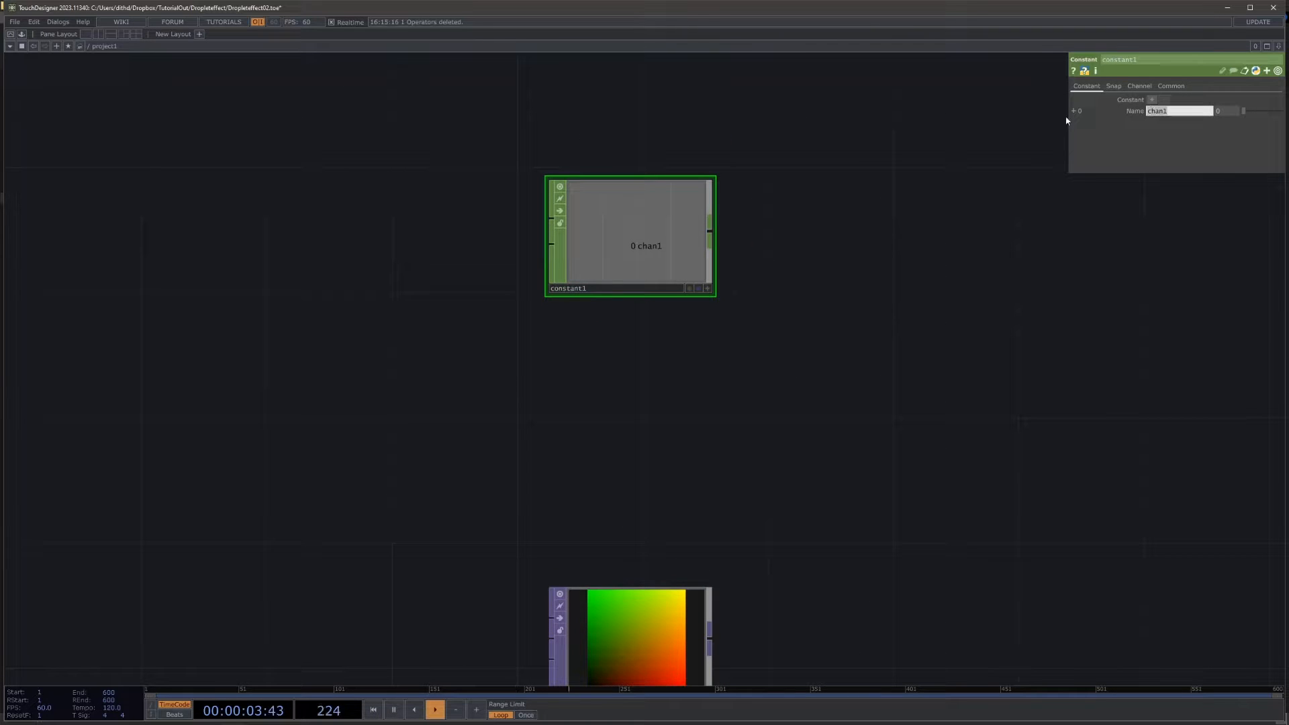
{"action": "type", "text": "res"}
{"action": "key", "text": "Return"}
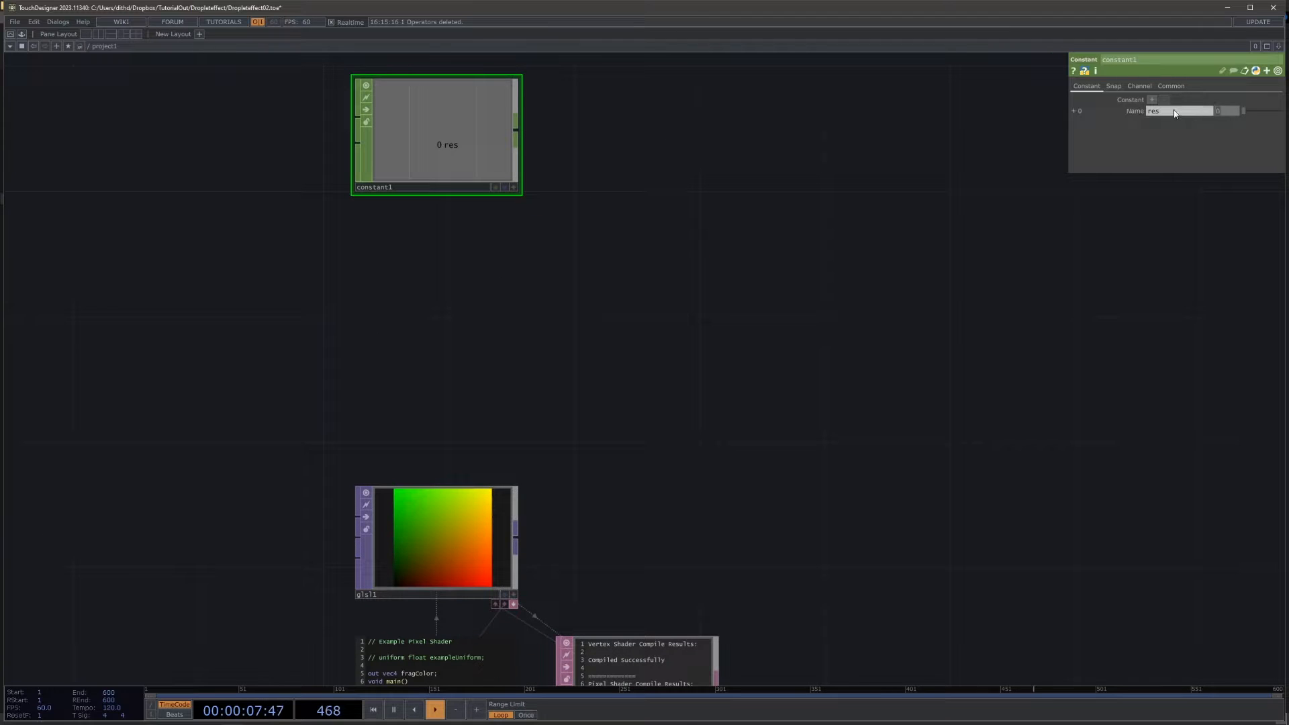
{"action": "key", "text": "Return"}
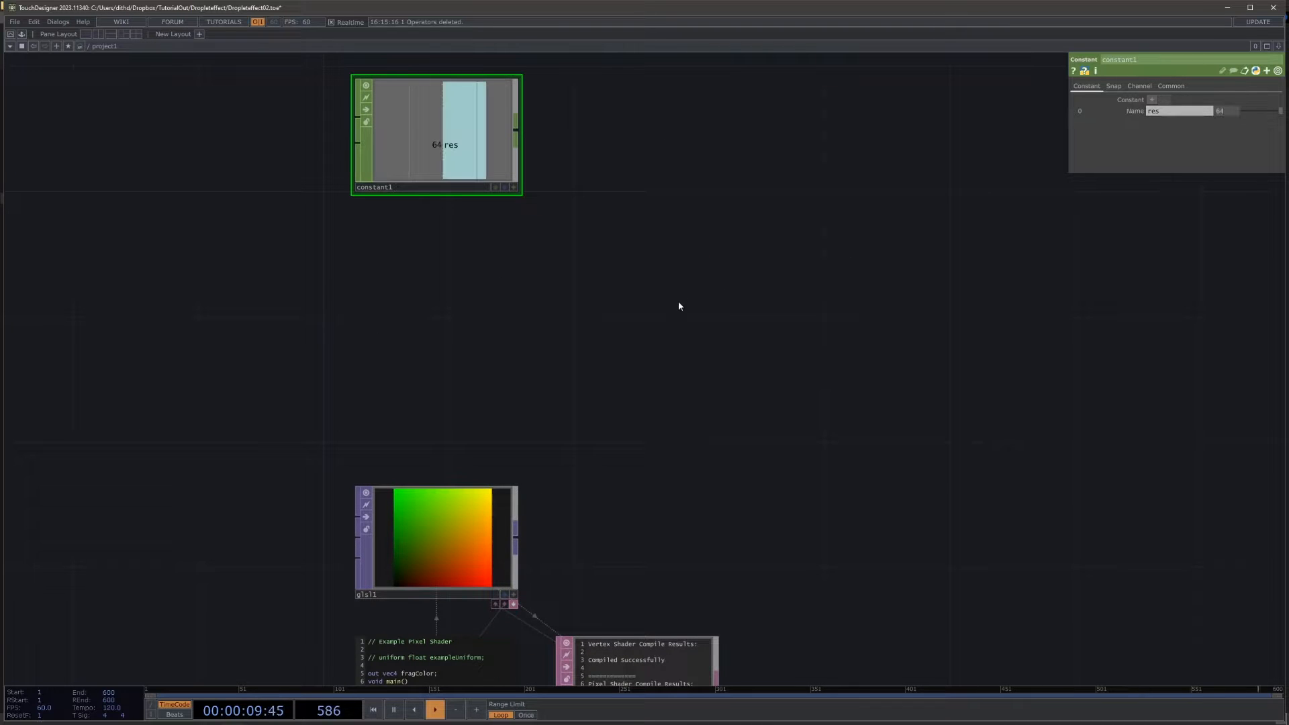
Step: Set the GLSL TOP's pixel format to 32-bit float (RGBA) and its input and viewer smoothness to Nearest Pixel
{"action": "left_click_drag", "start_coordinate": [624, 494], "coordinate": [630, 467]}
{"action": "left_click", "coordinate": [432, 530]}
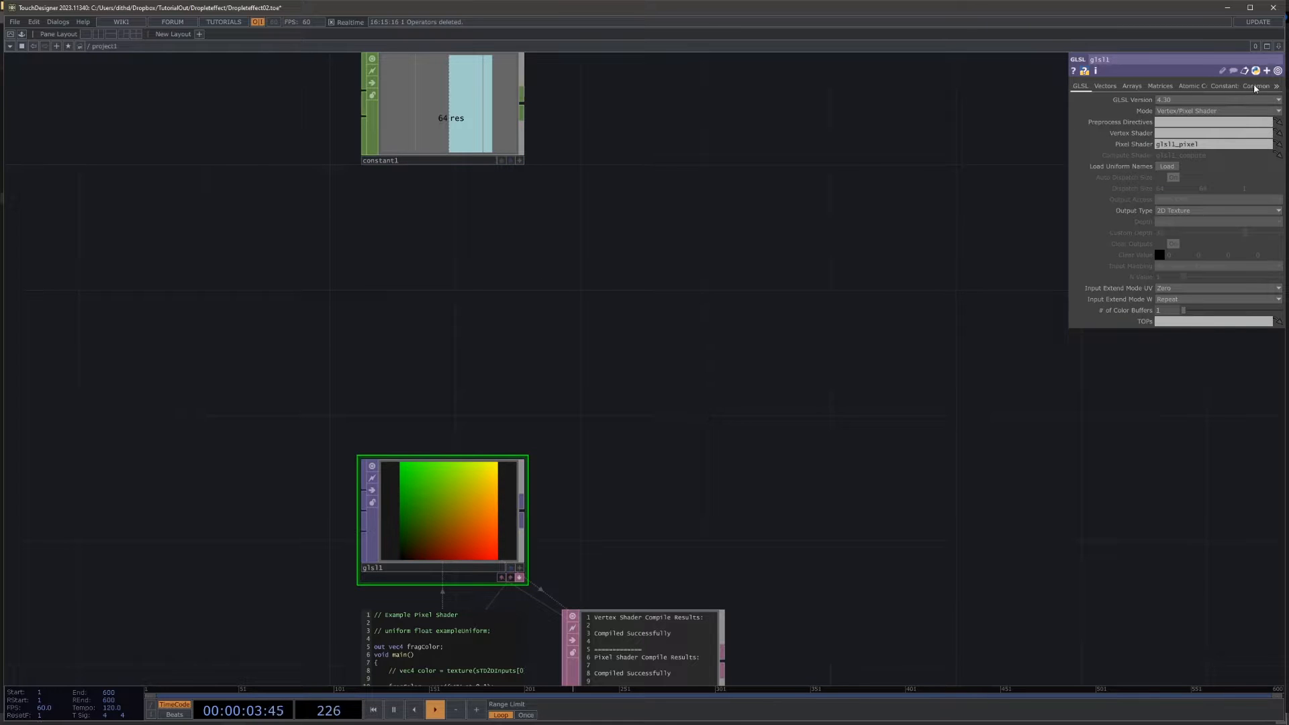
{"action": "left_click", "coordinate": [1255, 86]}
{"action": "left_click", "coordinate": [1186, 211]}
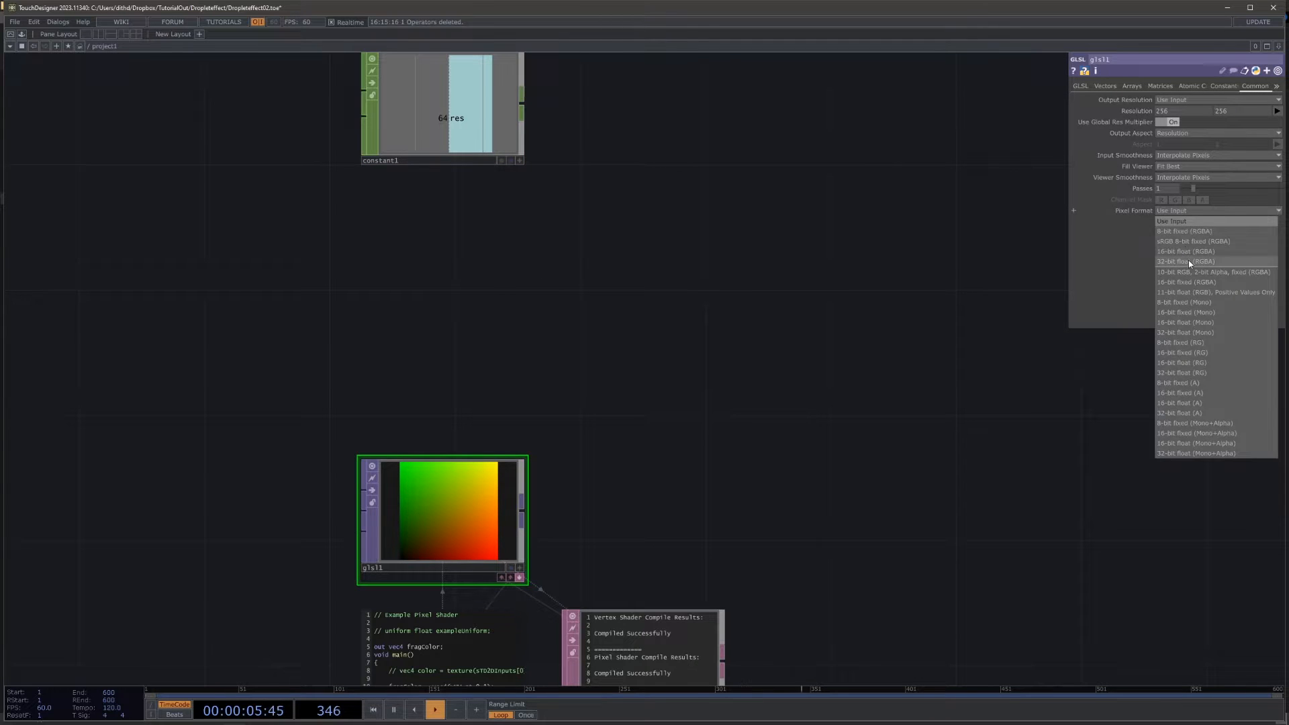
{"action": "left_click", "coordinate": [1188, 262]}
{"action": "left_click", "coordinate": [1175, 155]}
{"action": "left_click", "coordinate": [1177, 166]}
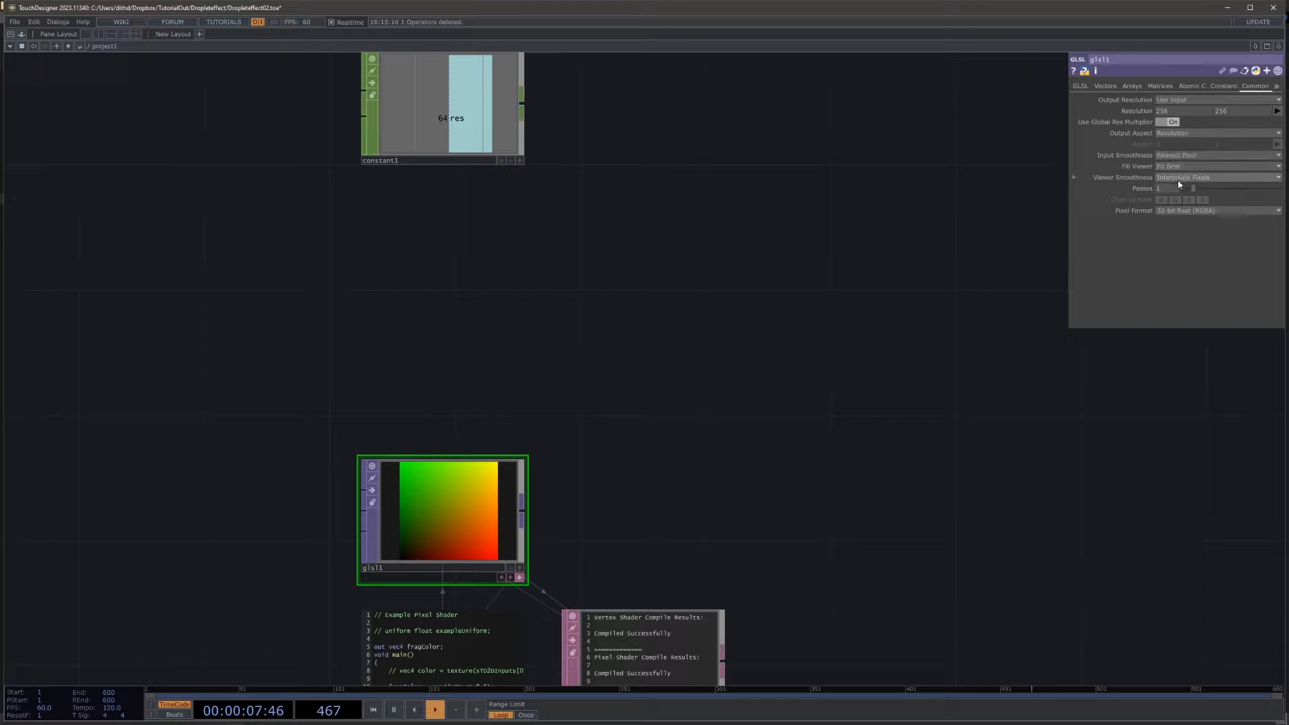
{"action": "left_click", "coordinate": [1177, 179]}
{"action": "left_click", "coordinate": [1179, 192]}
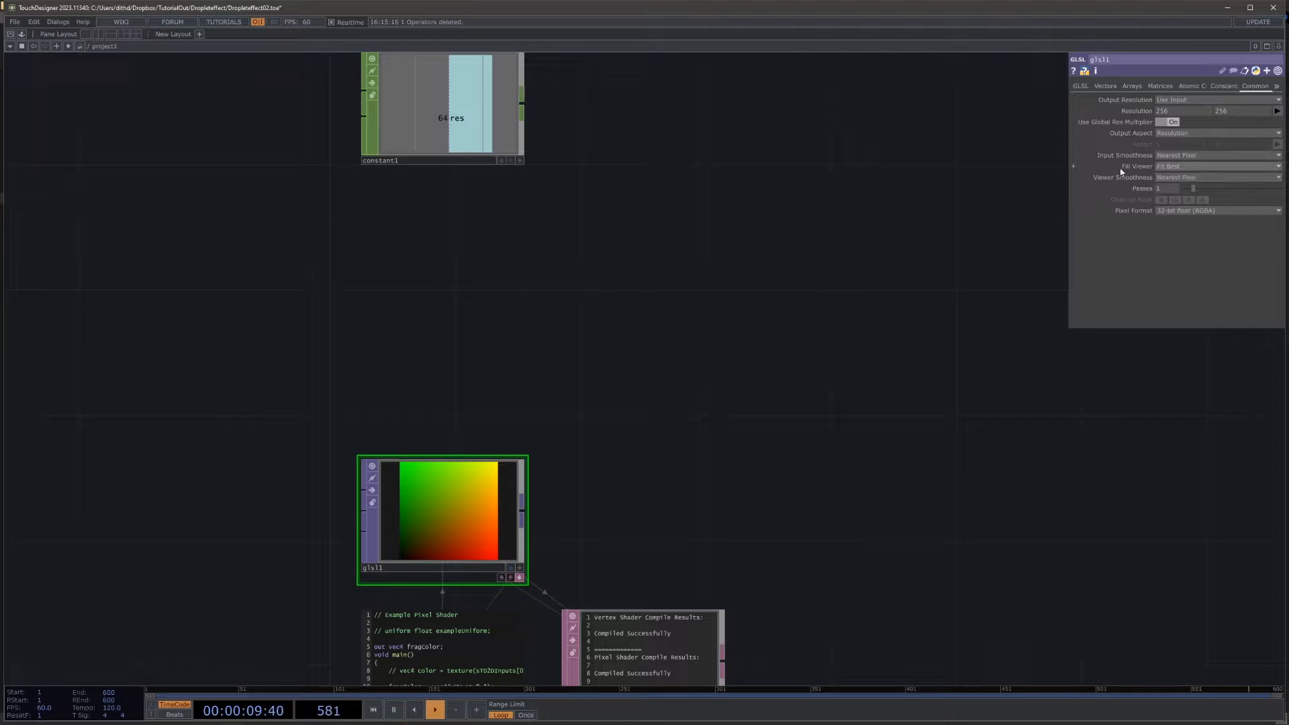
Step: Add a Null CHOP connected to the output of the Constant CHOP
{"action": "left_click_drag", "start_coordinate": [598, 420], "coordinate": [630, 388]}
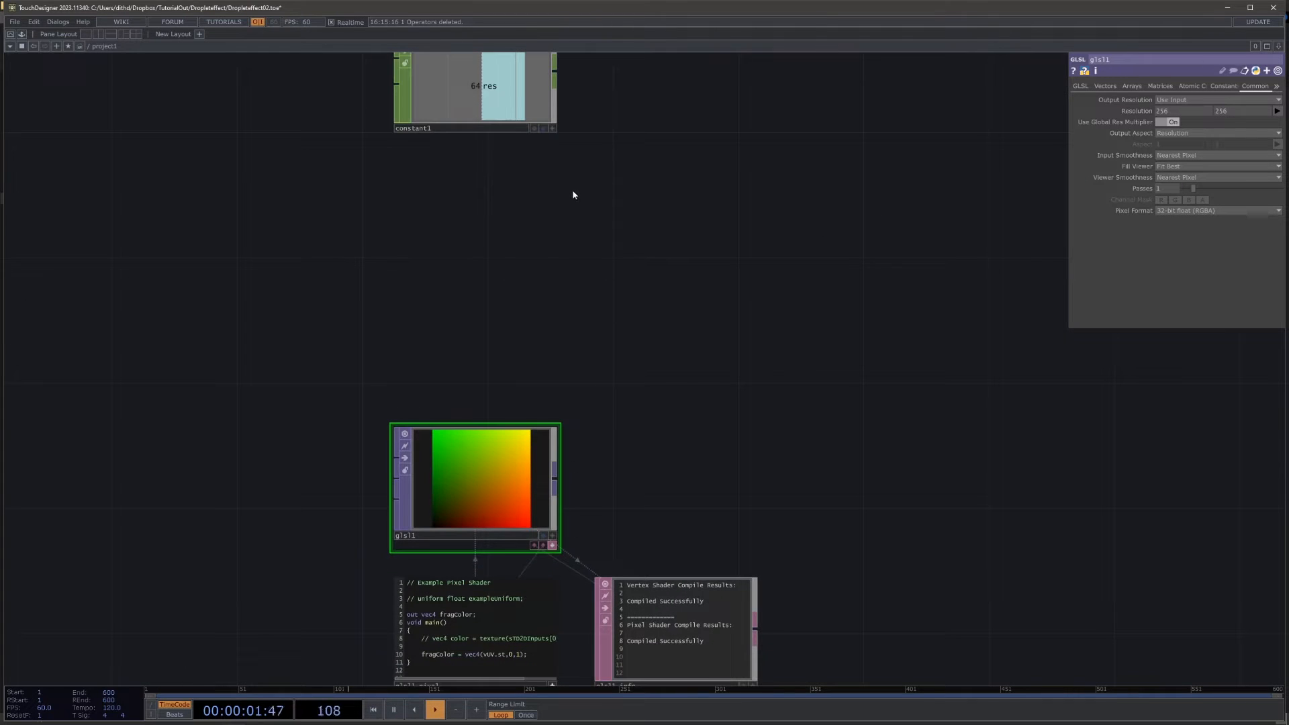
{"action": "right_click", "coordinate": [556, 73]}
{"action": "left_click", "coordinate": [585, 149]}
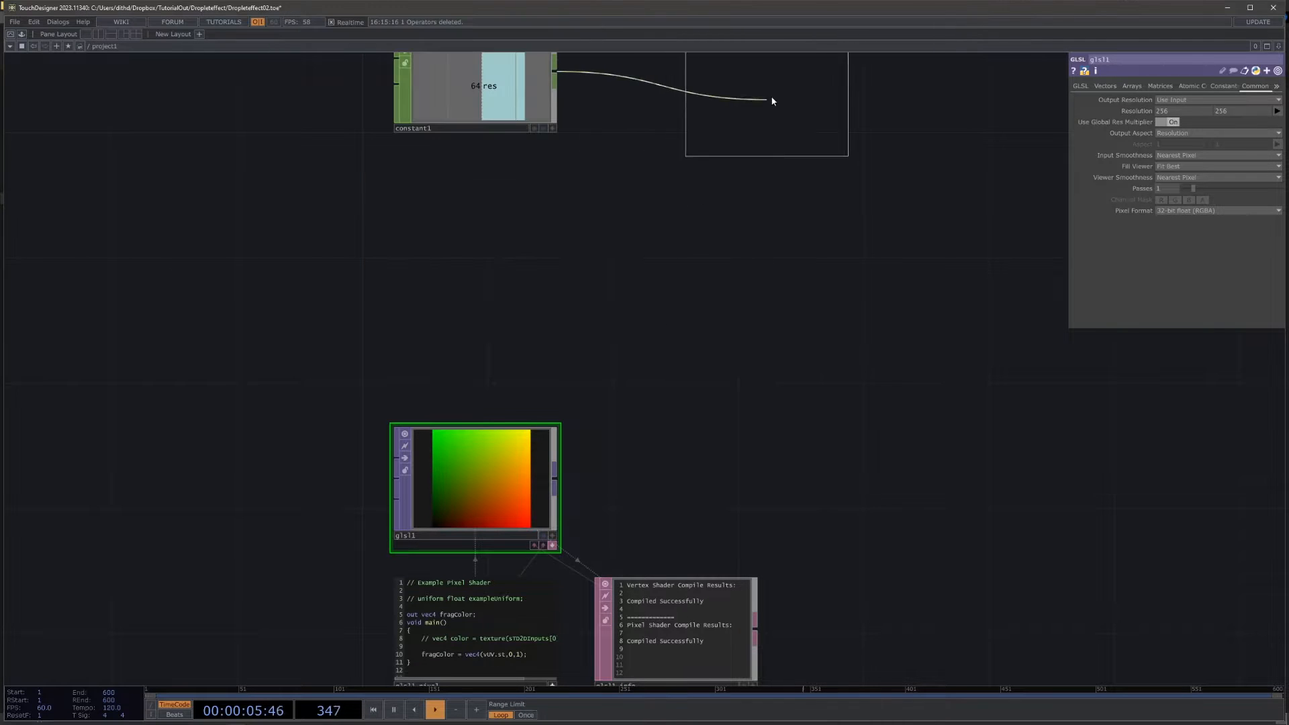
{"action": "left_click", "coordinate": [771, 103]}
Step: Link both resolution values of the GLSL TOP to the res channel of the Null CHOP
{"action": "left_click", "coordinate": [519, 467]}
{"action": "left_click_drag", "start_coordinate": [806, 194], "coordinate": [802, 235]}
{"action": "left_click", "coordinate": [831, 169]}
{"action": "left_click_drag", "start_coordinate": [779, 140], "coordinate": [1132, 111]}
{"action": "left_click", "coordinate": [1138, 111]}
{"action": "left_click_drag", "start_coordinate": [718, 371], "coordinate": [642, 297]}
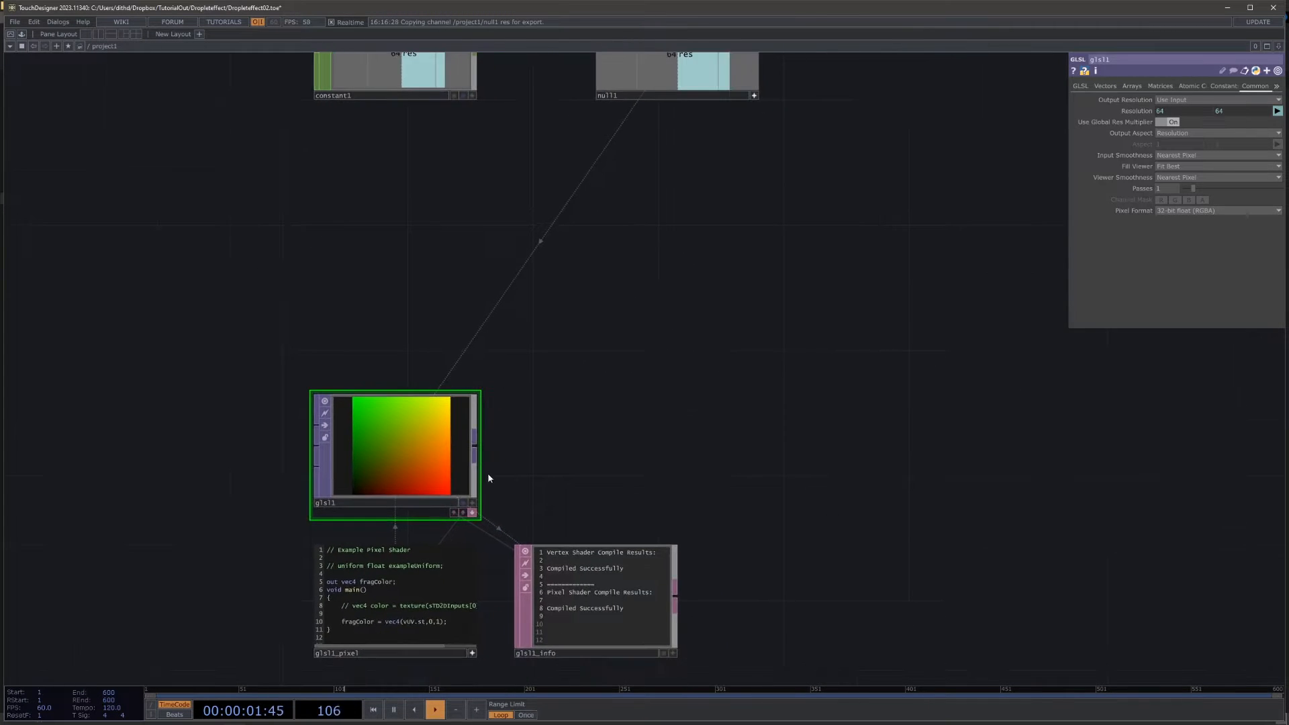
Step: Display the GLSL TOP's output as points in its viewer and inspect the point plane in 3D
{"action": "scroll", "coordinate": [490, 474], "scroll_direction": "up", "scroll_amount": 3}
{"action": "left_click", "coordinate": [462, 537]}
{"action": "right_click", "coordinate": [422, 495]}
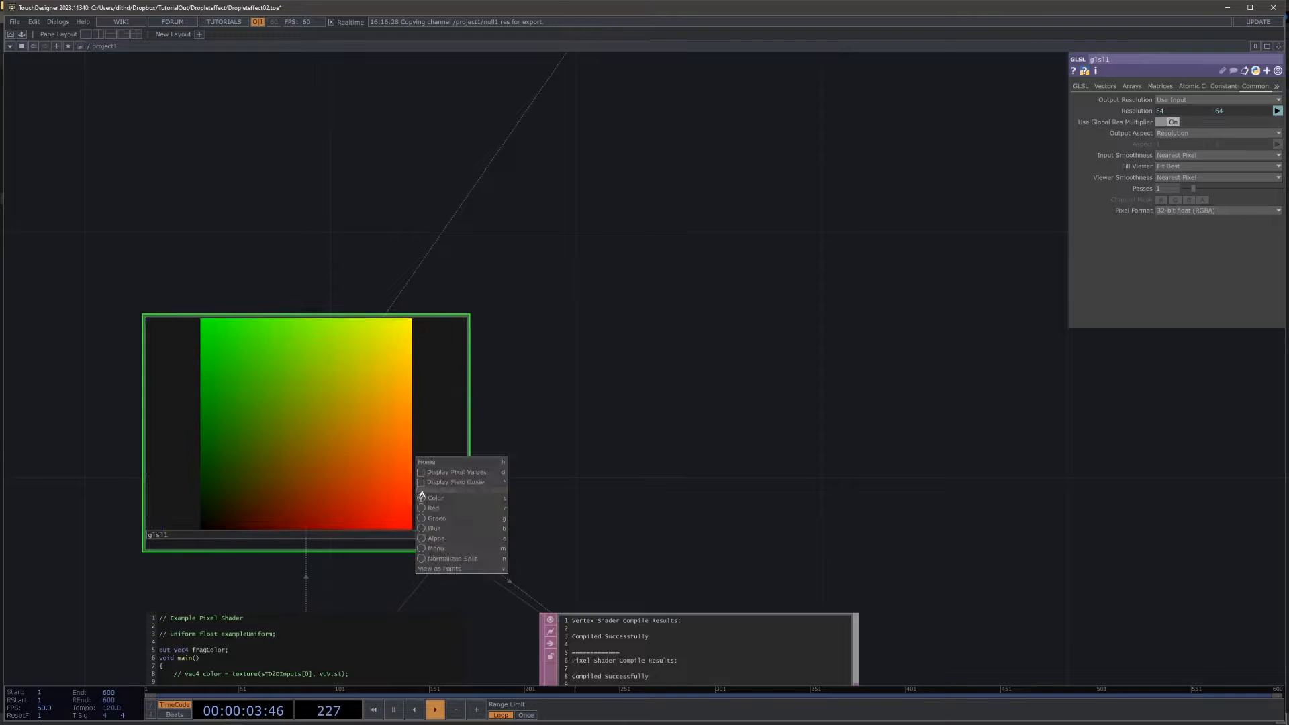
{"action": "left_click", "coordinate": [441, 568]}
{"action": "left_click_drag", "start_coordinate": [365, 498], "coordinate": [295, 511]}
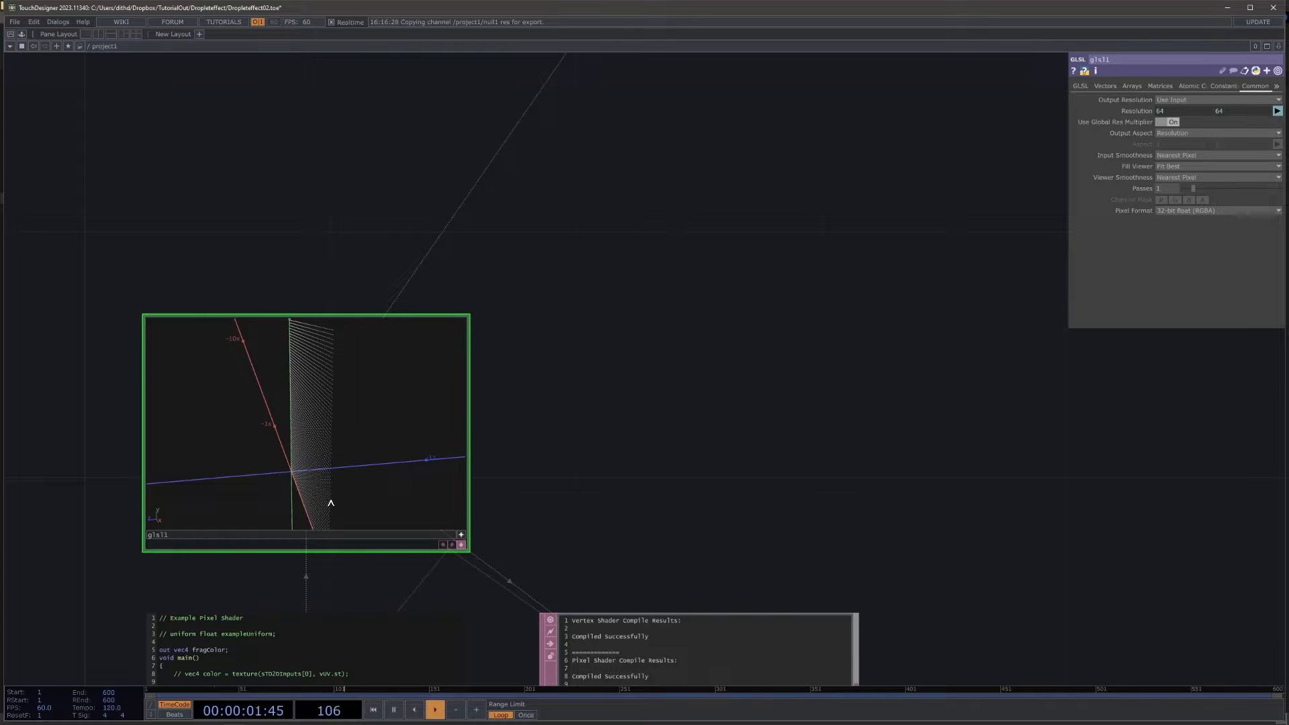
{"action": "mouse_move", "coordinate": [420, 500]}
{"action": "left_mouse_down"}
{"action": "mouse_move", "coordinate": [438, 484]}
{"action": "mouse_move", "coordinate": [443, 497]}
{"action": "left_mouse_up"}
{"action": "left_click_drag", "start_coordinate": [624, 448], "coordinate": [600, 439]}
{"action": "scroll", "coordinate": [598, 436], "scroll_direction": "down", "scroll_amount": 5}
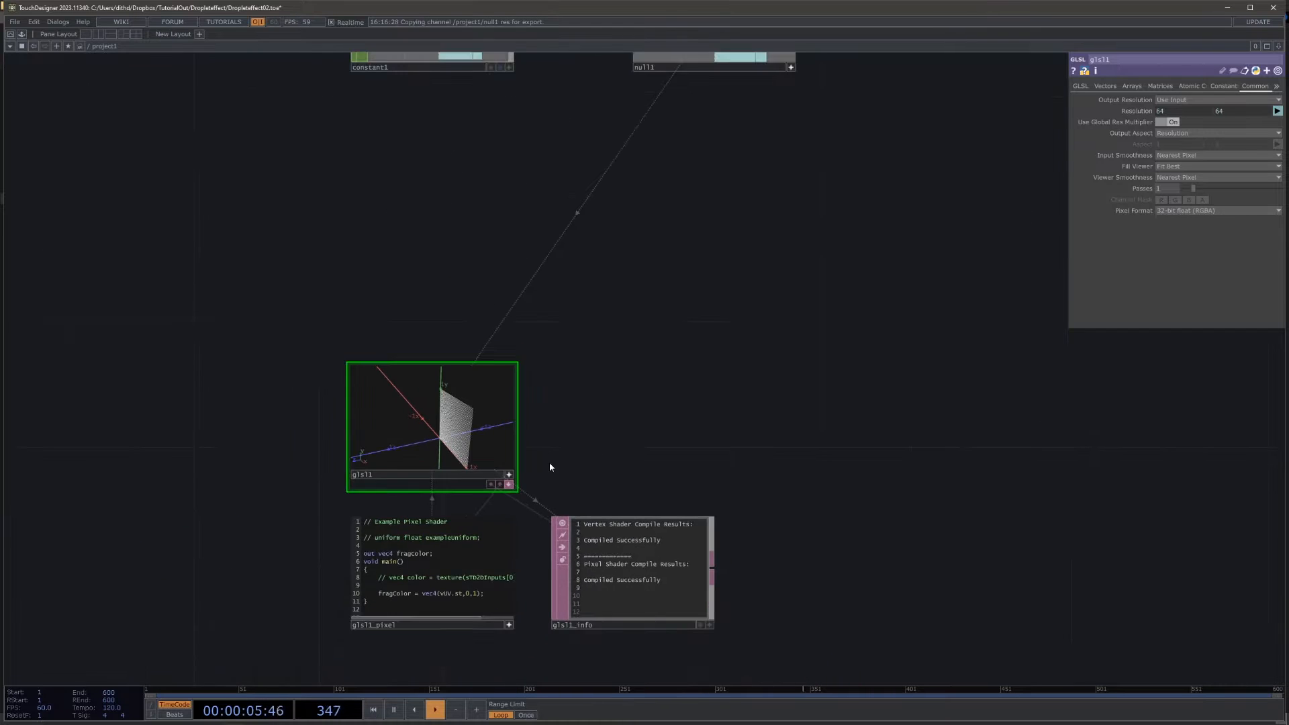
{"action": "left_click", "coordinate": [510, 475]}
Step: Add a Null TOP connected to the output of the GLSL TOP
{"action": "left_click_drag", "start_coordinate": [755, 434], "coordinate": [554, 429]}
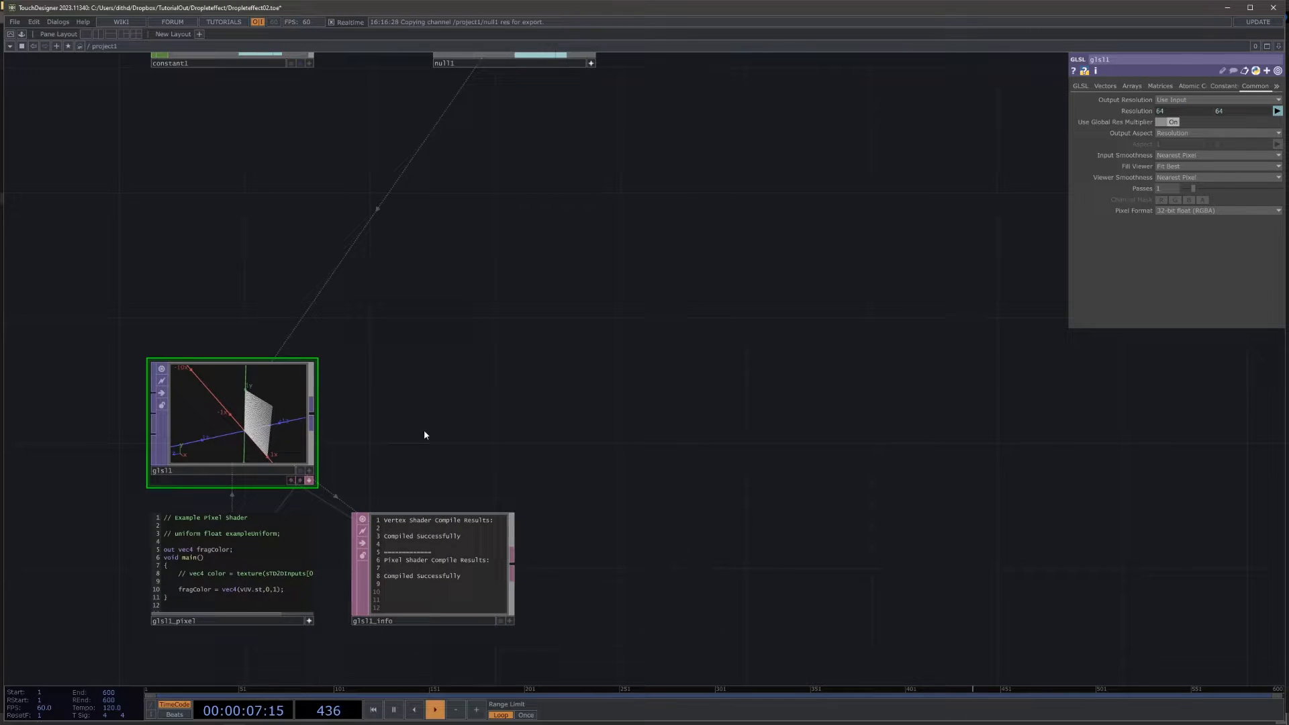
{"action": "right_click", "coordinate": [316, 417]}
{"action": "left_click", "coordinate": [315, 416]}
{"action": "type", "text": "nu"}
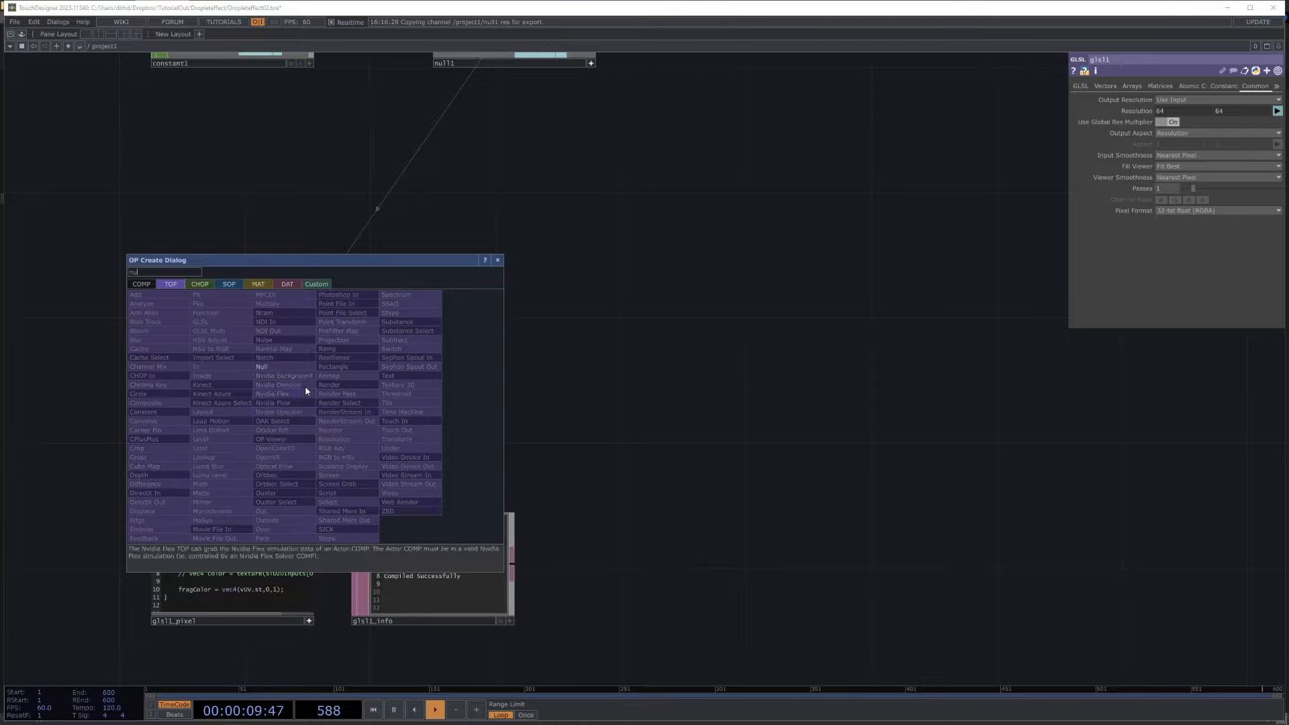
{"action": "left_click", "coordinate": [289, 371]}
{"action": "left_click", "coordinate": [866, 417]}
{"action": "scroll", "coordinate": [917, 478], "scroll_direction": "down", "scroll_amount": 5}
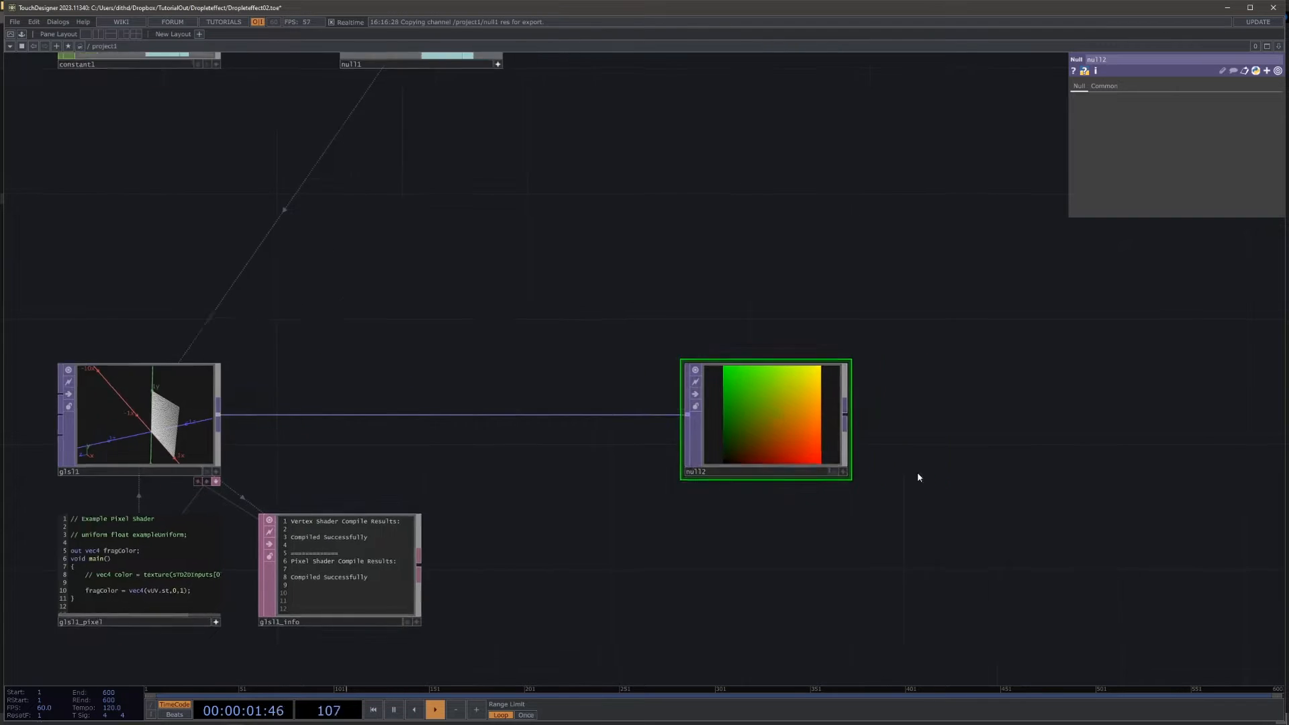
Step: Move the new Null TOP well away from the GLSL TOP and rename it null_pos
{"action": "left_click_drag", "start_coordinate": [837, 460], "coordinate": [1132, 450]}
{"action": "left_click_drag", "start_coordinate": [1107, 494], "coordinate": [994, 496]}
{"action": "left_click_drag", "start_coordinate": [1030, 454], "coordinate": [1047, 461]}
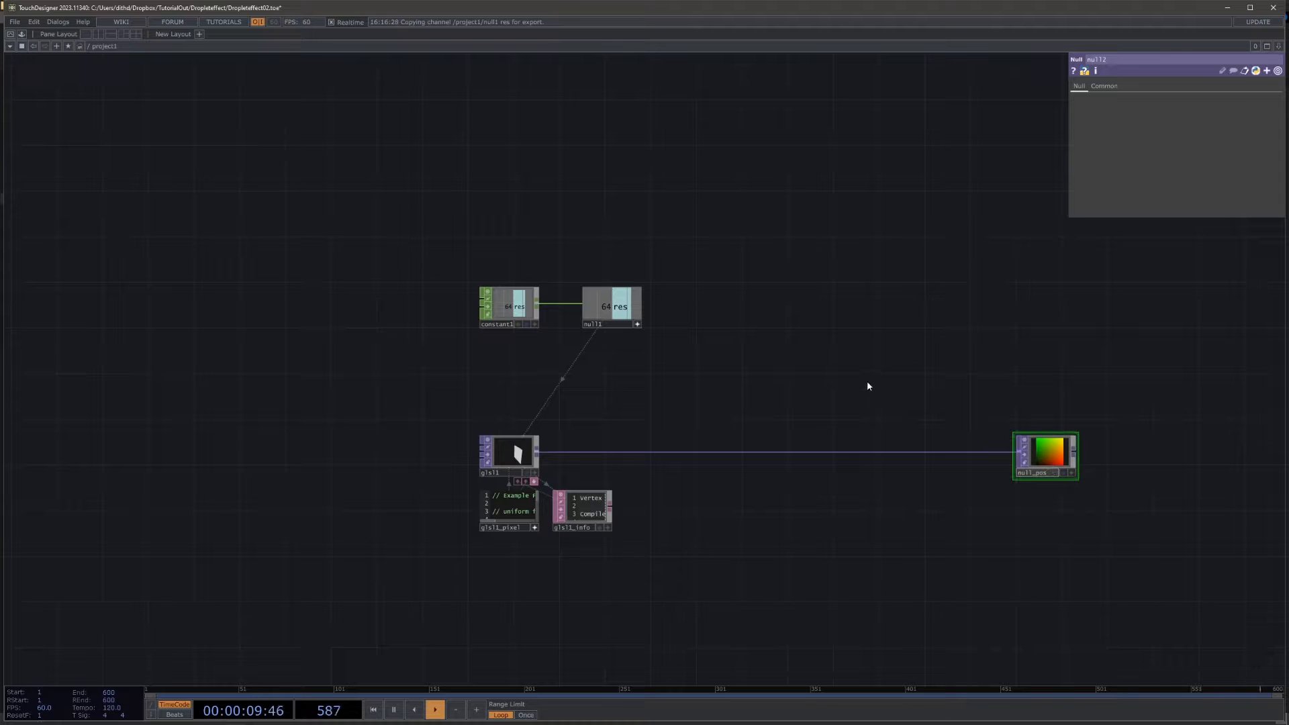
{"action": "key", "text": "Return"}
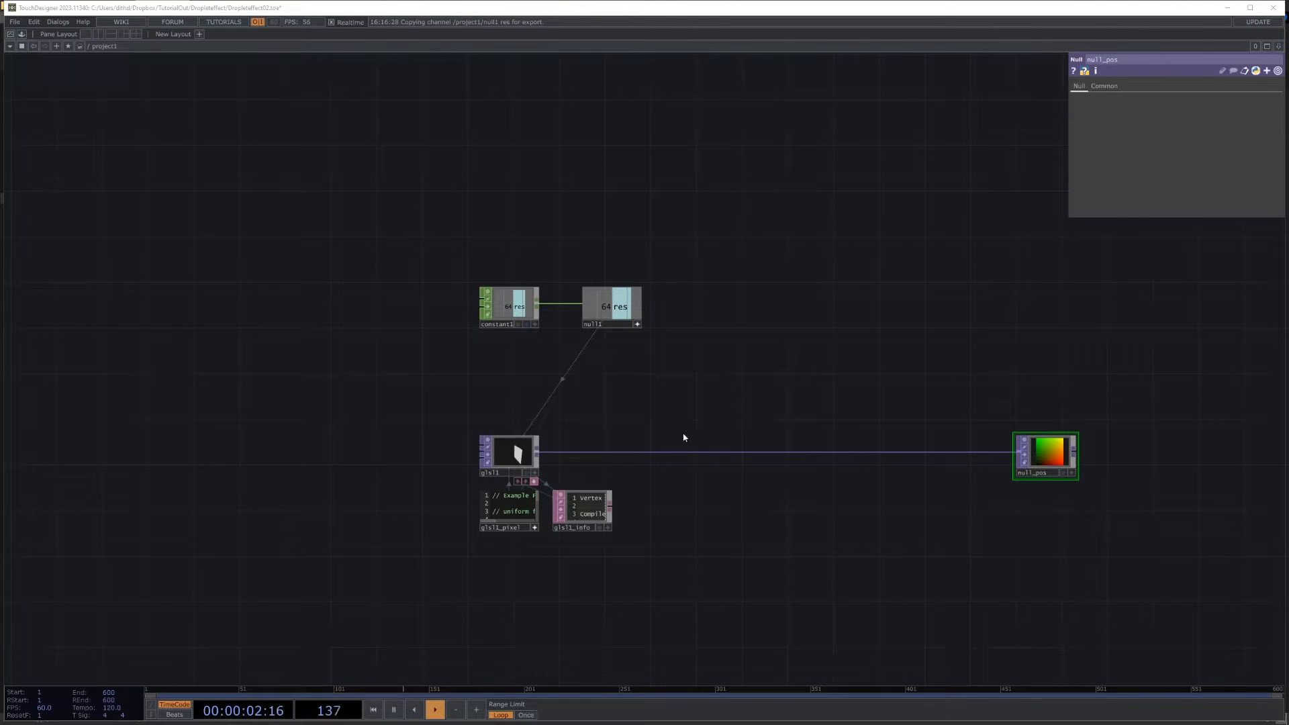
Step: Add a second channel named layers with a value of 20 to the Constant CHOP
{"action": "mouse_move", "coordinate": [760, 492]}
{"action": "left_mouse_down"}
{"action": "mouse_move", "coordinate": [1092, 500]}
{"action": "mouse_move", "coordinate": [761, 475]}
{"action": "left_mouse_up"}
{"action": "middle_click_drag", "start_coordinate": [858, 452], "coordinate": [907, 454]}
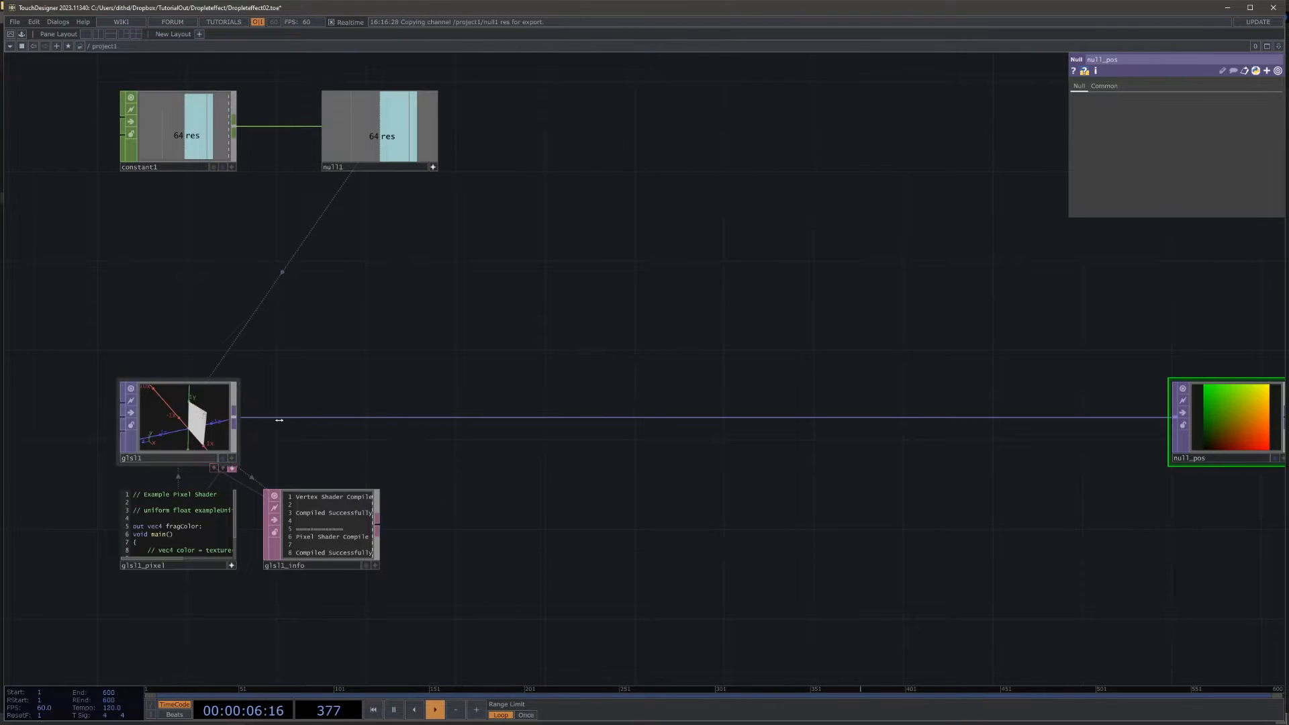
{"action": "left_click", "coordinate": [197, 140]}
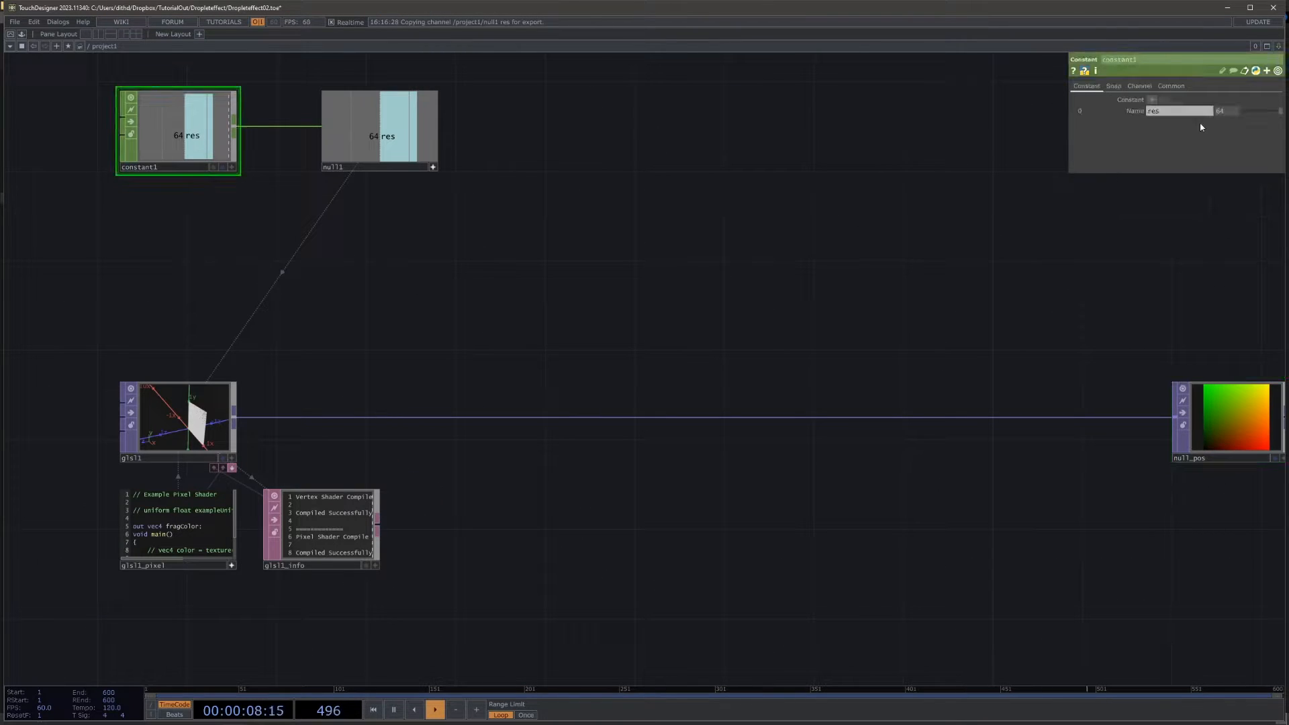
{"action": "left_click", "coordinate": [1152, 99]}
{"action": "left_click", "coordinate": [1166, 123]}
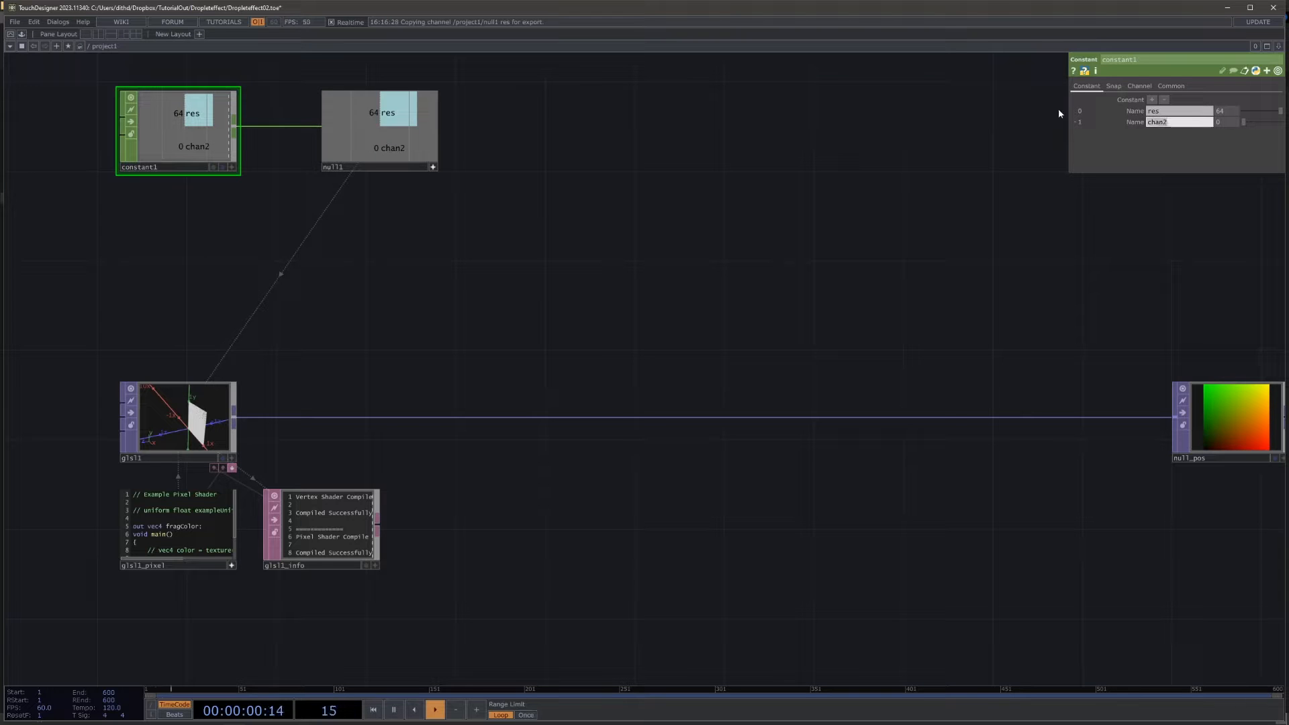
{"action": "type", "text": "layer"}
{"action": "key", "text": "Return"}
{"action": "key", "text": "Return"}
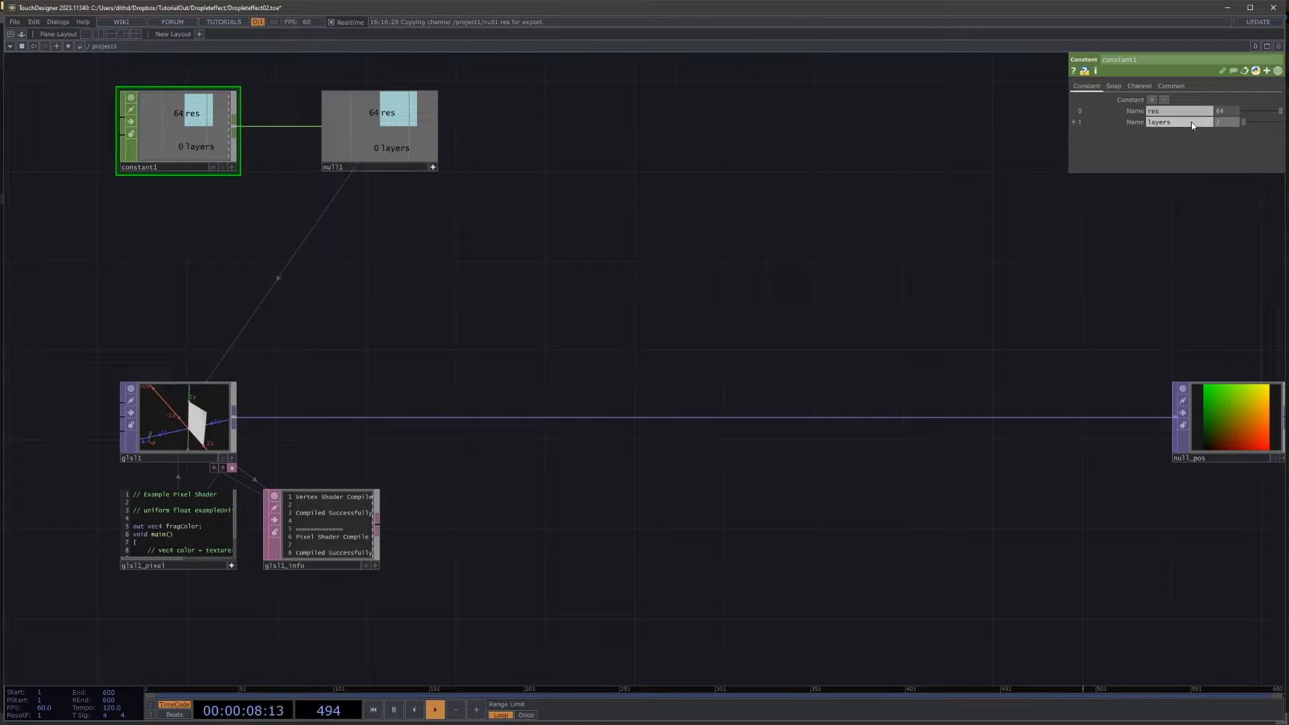
{"action": "key", "text": "Return"}
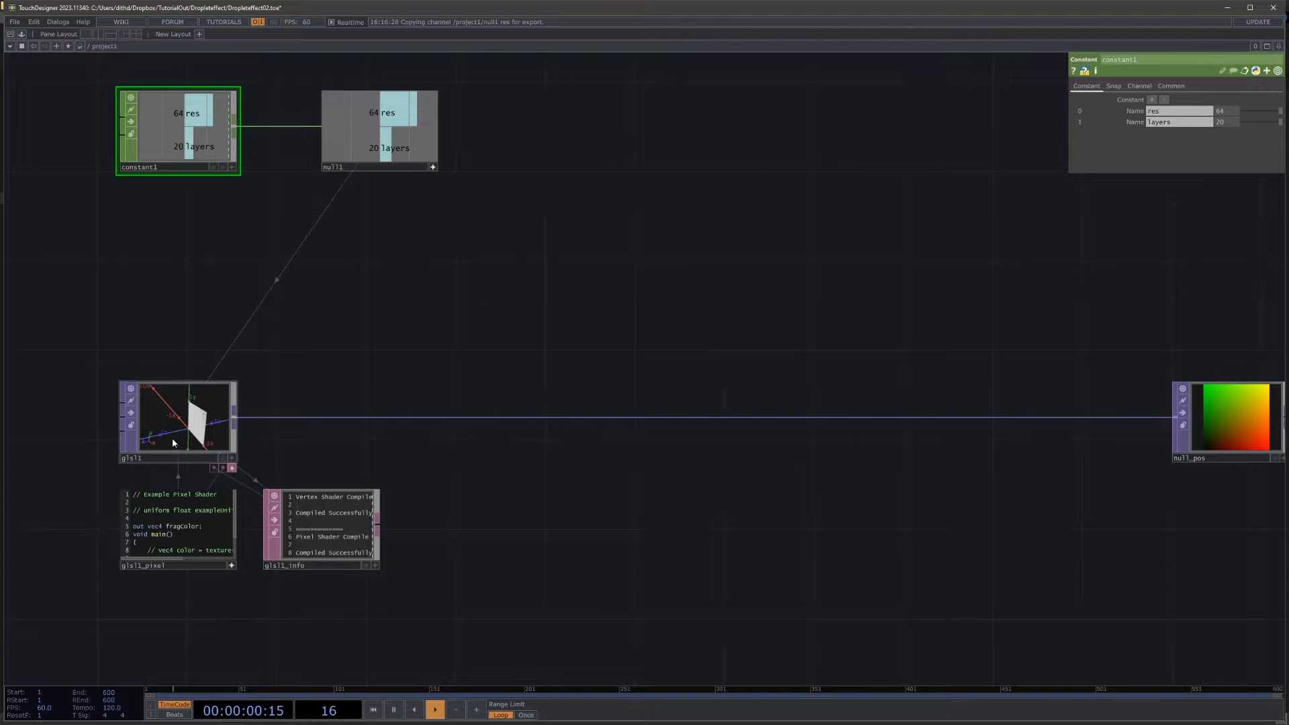
Step: Insert a Transform TOP on the wire between the GLSL TOP and null_pos
{"action": "scroll", "coordinate": [173, 439], "scroll_direction": "up", "scroll_amount": 4}
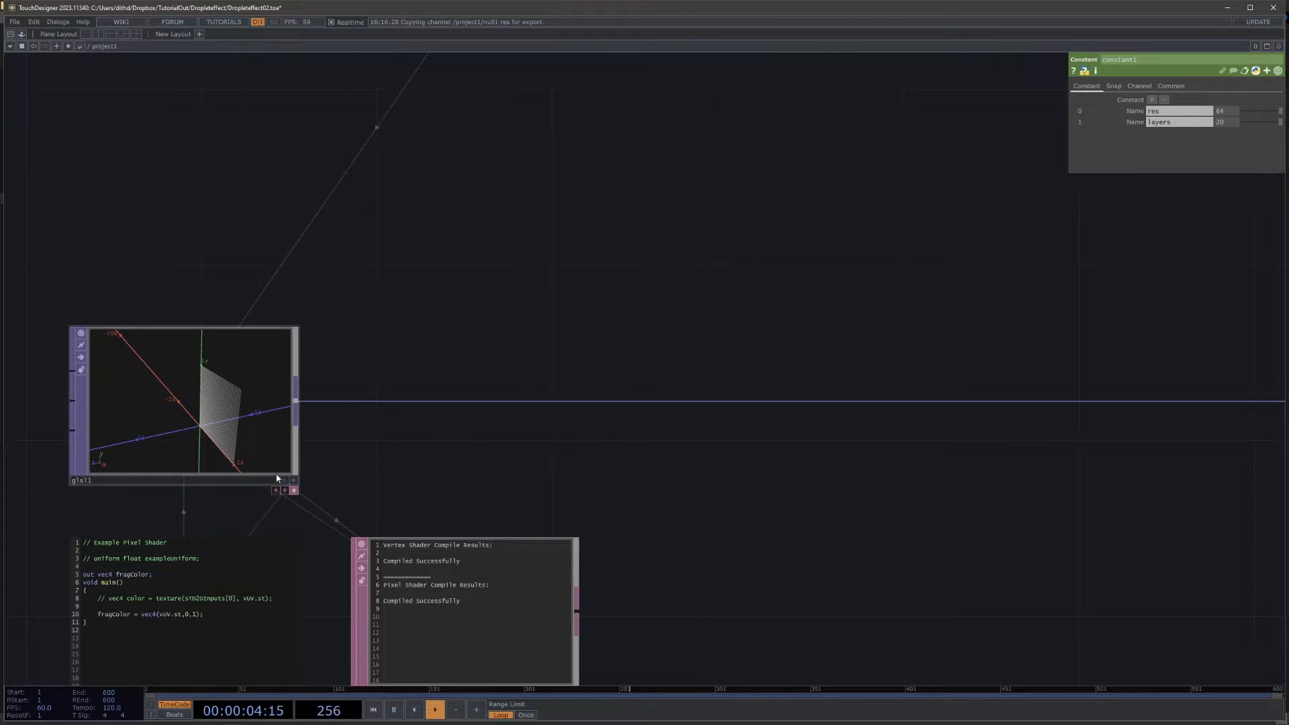
{"action": "scroll", "coordinate": [578, 307], "scroll_direction": "down", "scroll_amount": 5}
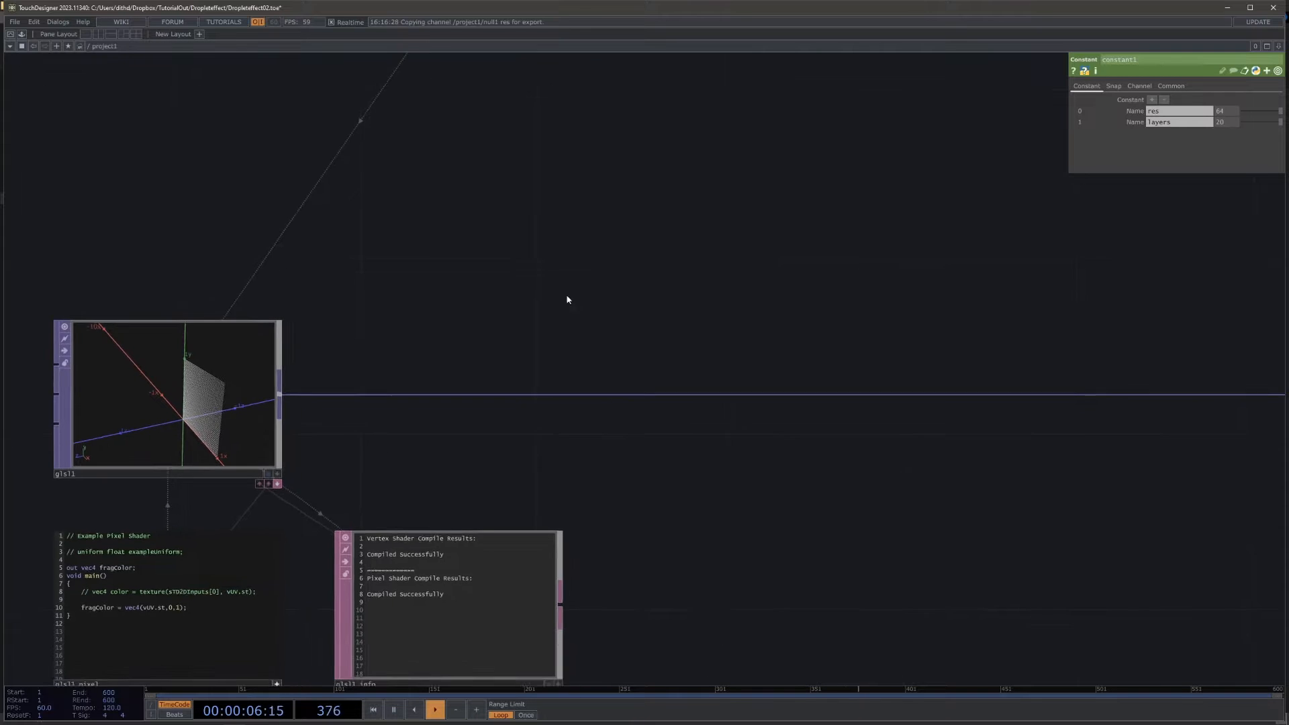
{"action": "right_click", "coordinate": [597, 325]}
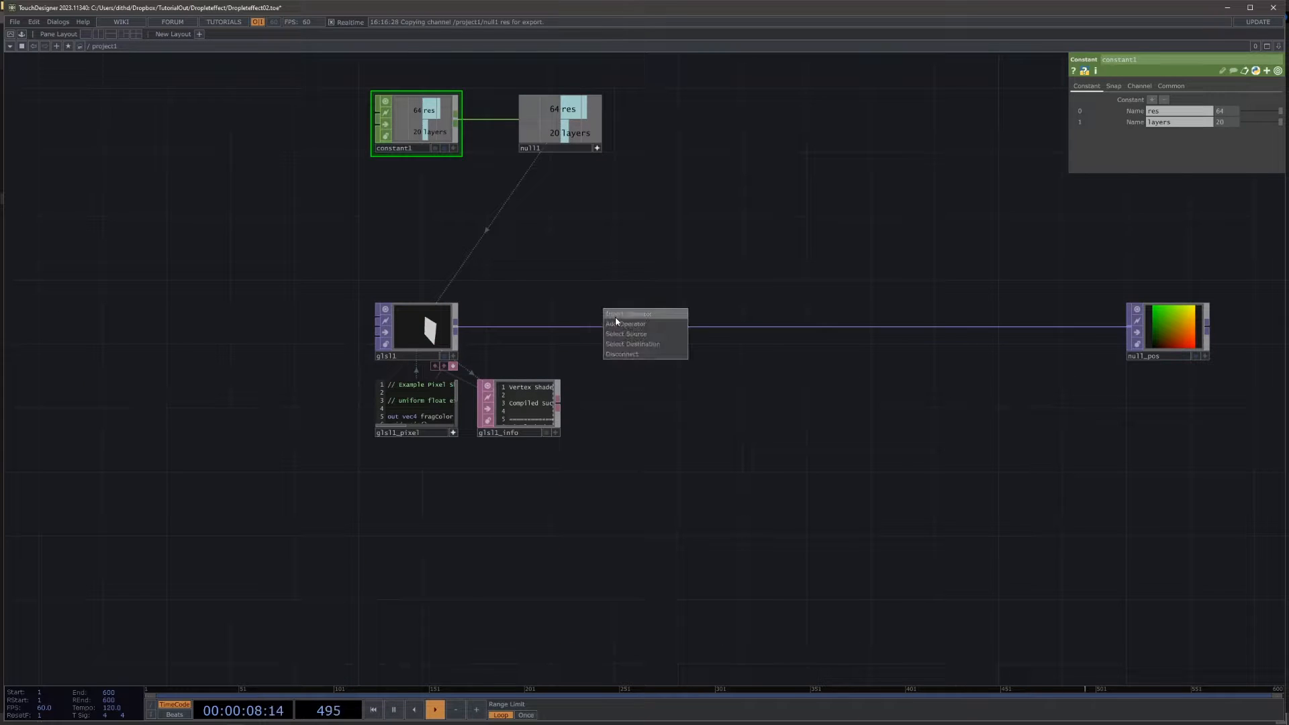
{"action": "left_click", "coordinate": [615, 315]}
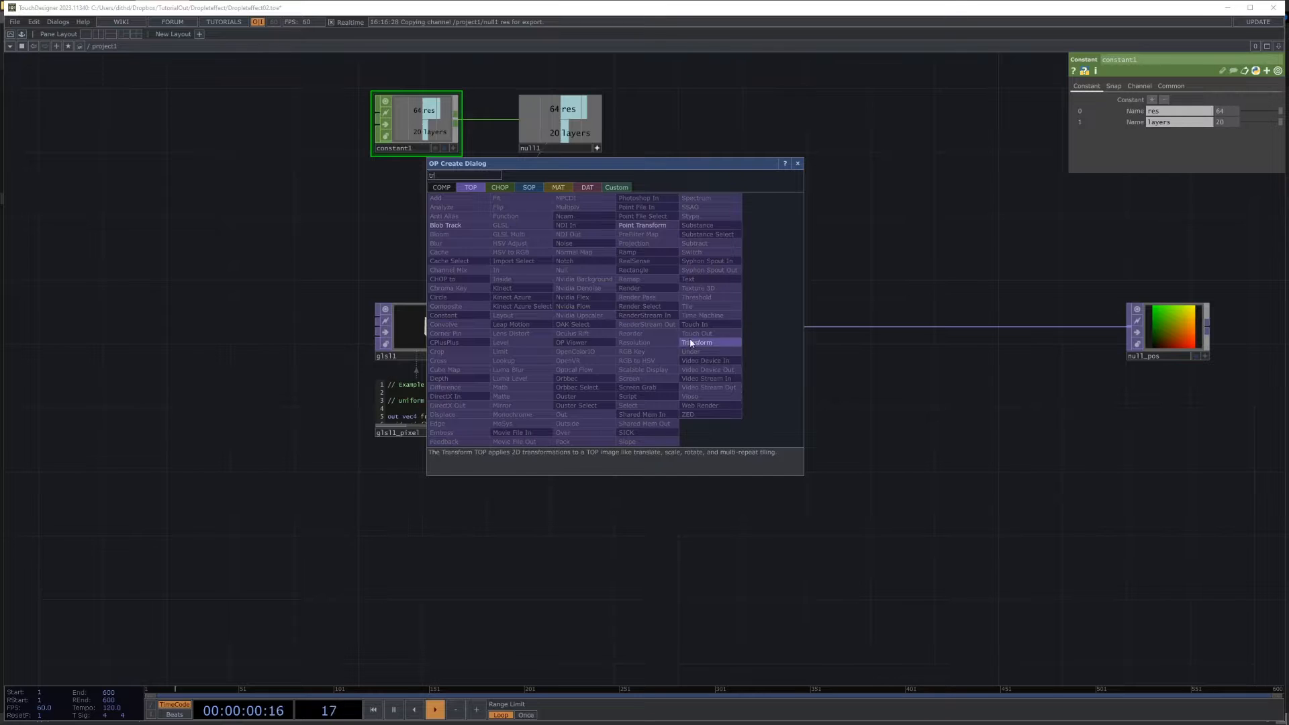
{"action": "left_click", "coordinate": [696, 342]}
{"action": "left_click", "coordinate": [605, 324]}
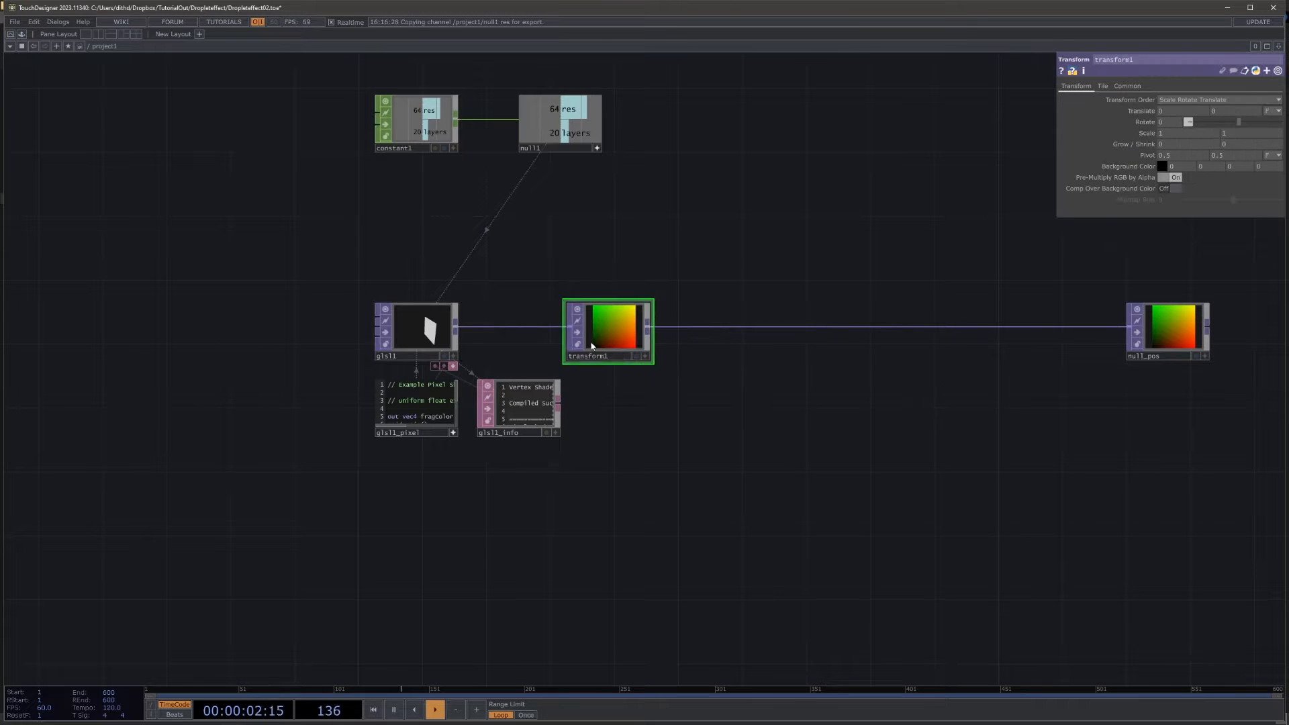
Step: Set the Transform TOP to Custom Resolution and link both resolution values to the Null CHOP's res channel
{"action": "scroll", "coordinate": [604, 329], "scroll_direction": "up", "scroll_amount": 3}
{"action": "left_click", "coordinate": [1131, 85]}
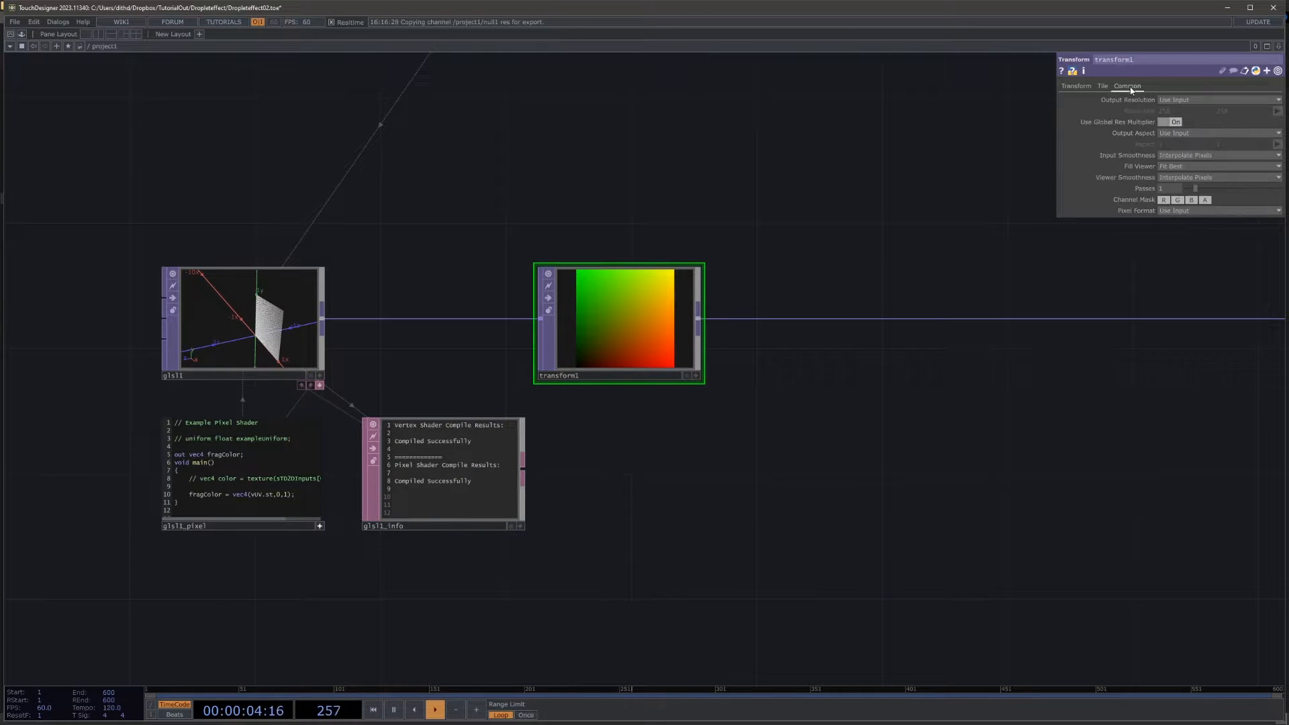
{"action": "left_click", "coordinate": [1179, 99]}
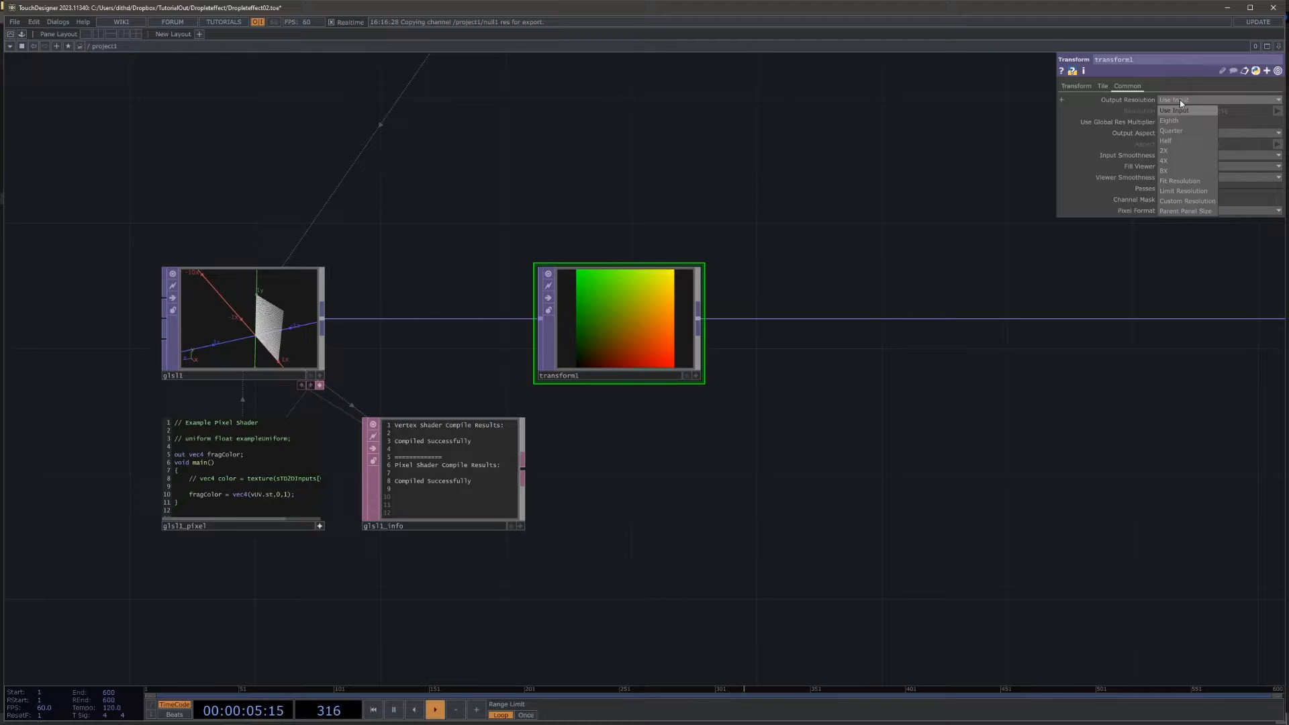
{"action": "left_click", "coordinate": [1197, 200]}
{"action": "scroll", "coordinate": [695, 269], "scroll_direction": "down", "scroll_amount": 4}
{"action": "left_click_drag", "start_coordinate": [604, 123], "coordinate": [1042, 117]}
{"action": "left_click_drag", "start_coordinate": [1132, 114], "coordinate": [1133, 113]}
{"action": "left_click", "coordinate": [1145, 111]}
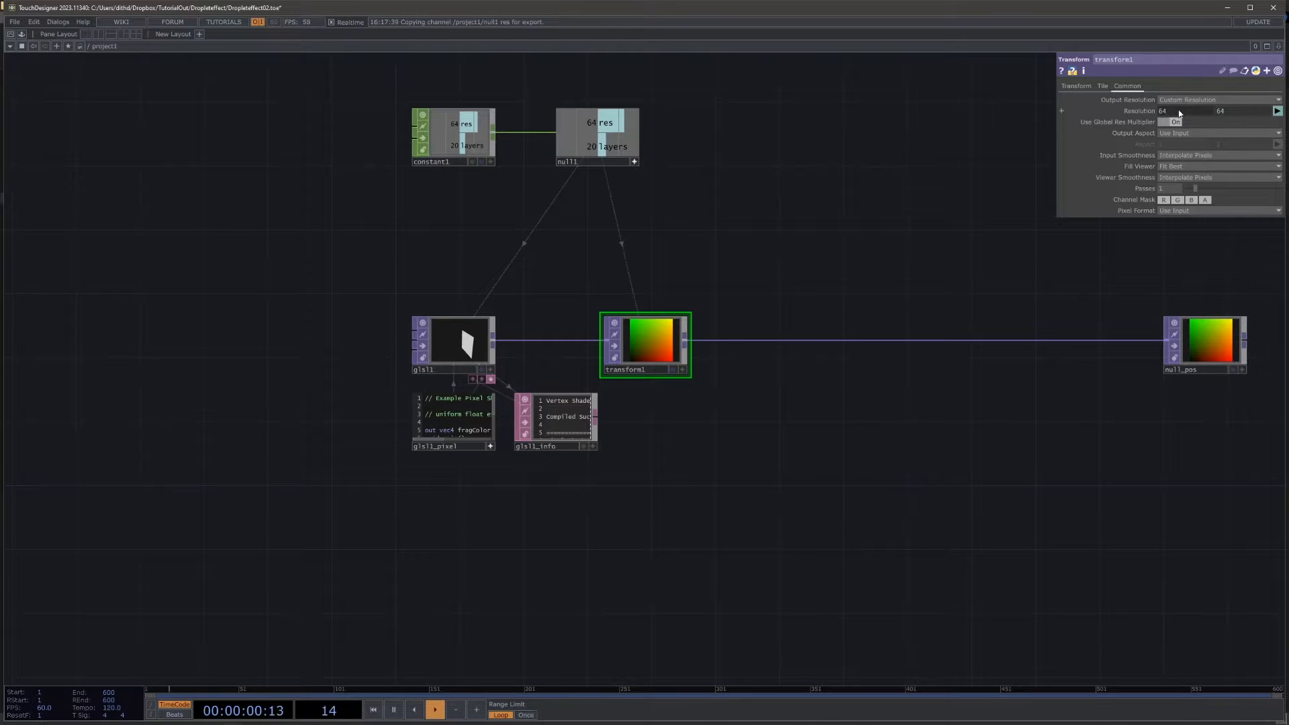
{"action": "left_click", "coordinate": [1179, 113]}
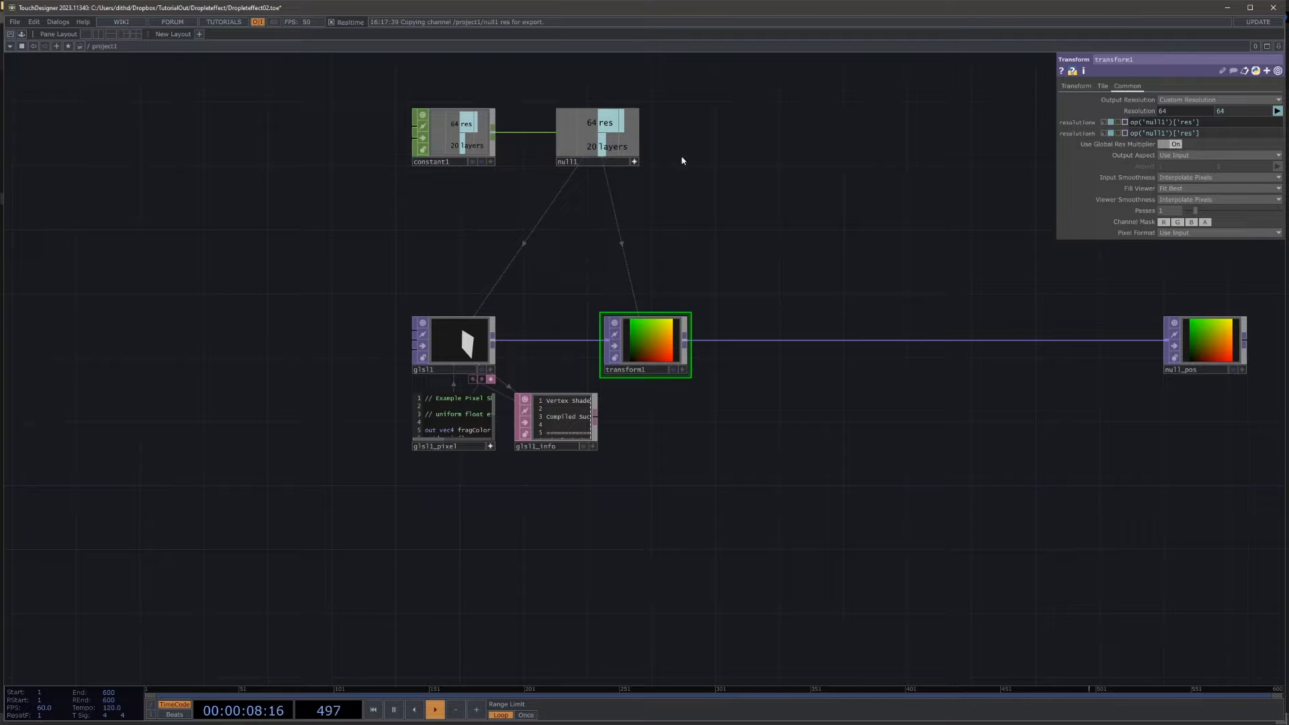
Step: Set the Transform TOP's resolution width to the expression op('null1')['res']*op('null1')['layers']
{"action": "left_click_drag", "start_coordinate": [603, 146], "coordinate": [1177, 110]}
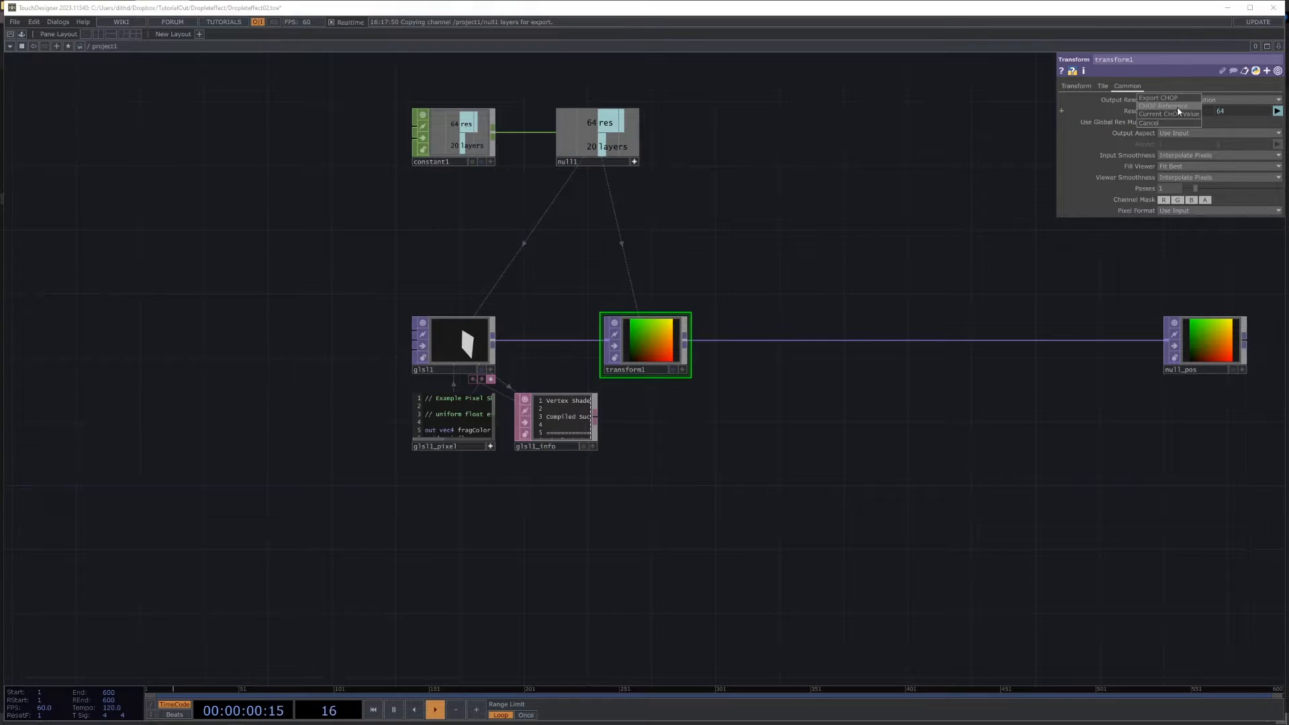
{"action": "left_click", "coordinate": [1178, 106]}
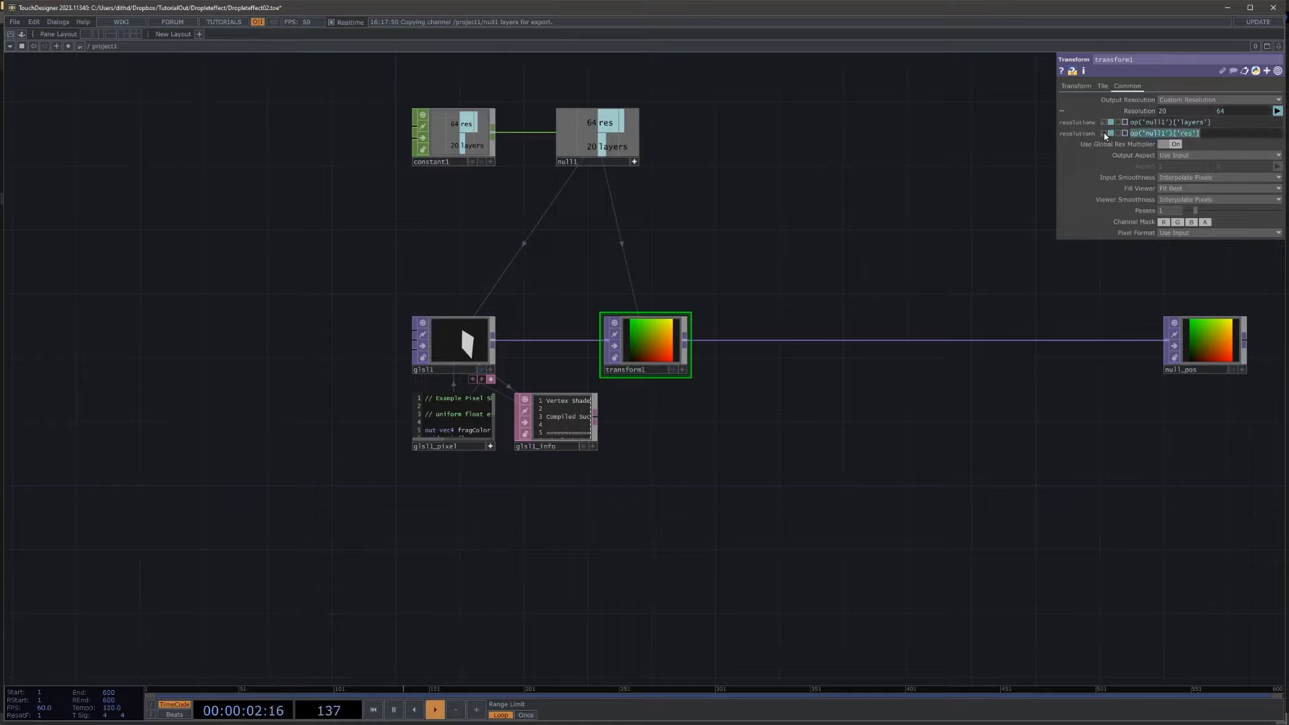
{"action": "key", "text": "ctrl+c"}
{"action": "left_click", "coordinate": [1132, 123]}
{"action": "key", "text": "ctrl+v"}
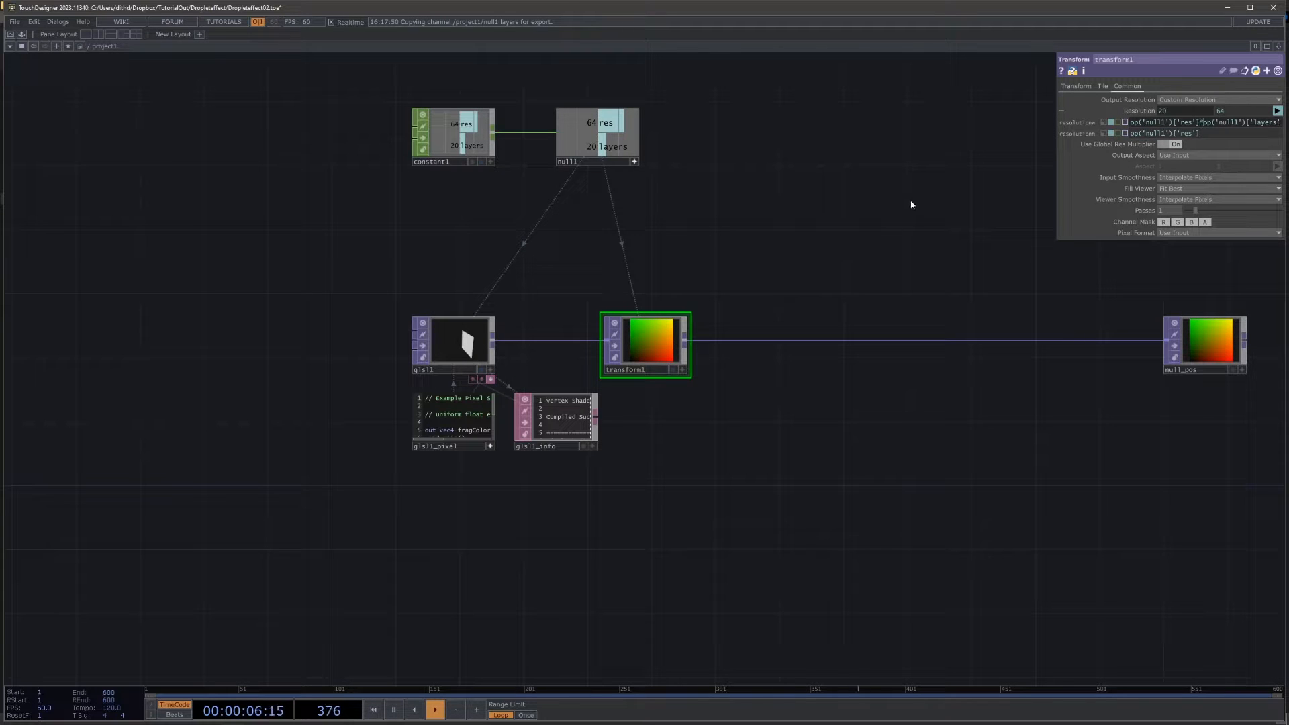
{"action": "type", "text": "*"}
{"action": "key", "text": "Return"}
Step: Set the Transform TOP's output aspect to Resolution and its input and viewer smoothness to Nearest Pixel
{"action": "scroll", "coordinate": [741, 296], "scroll_direction": "up", "scroll_amount": 4}
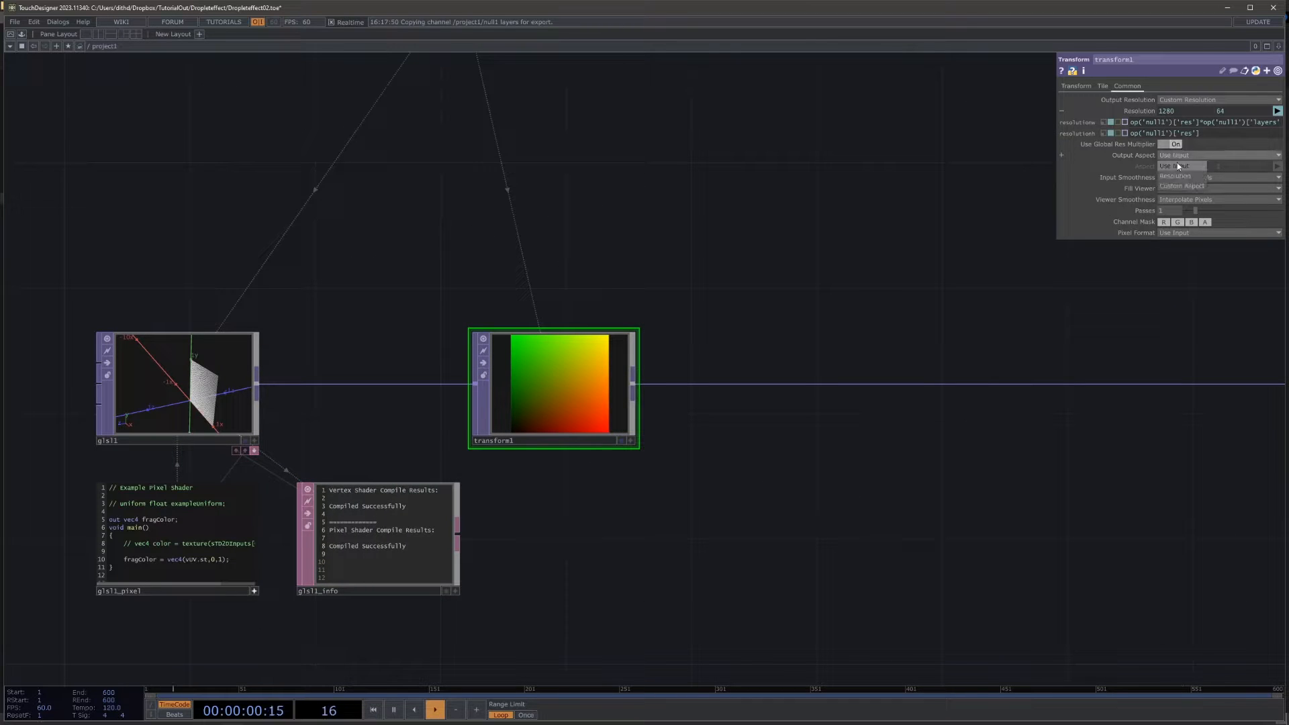
{"action": "left_click", "coordinate": [1185, 174]}
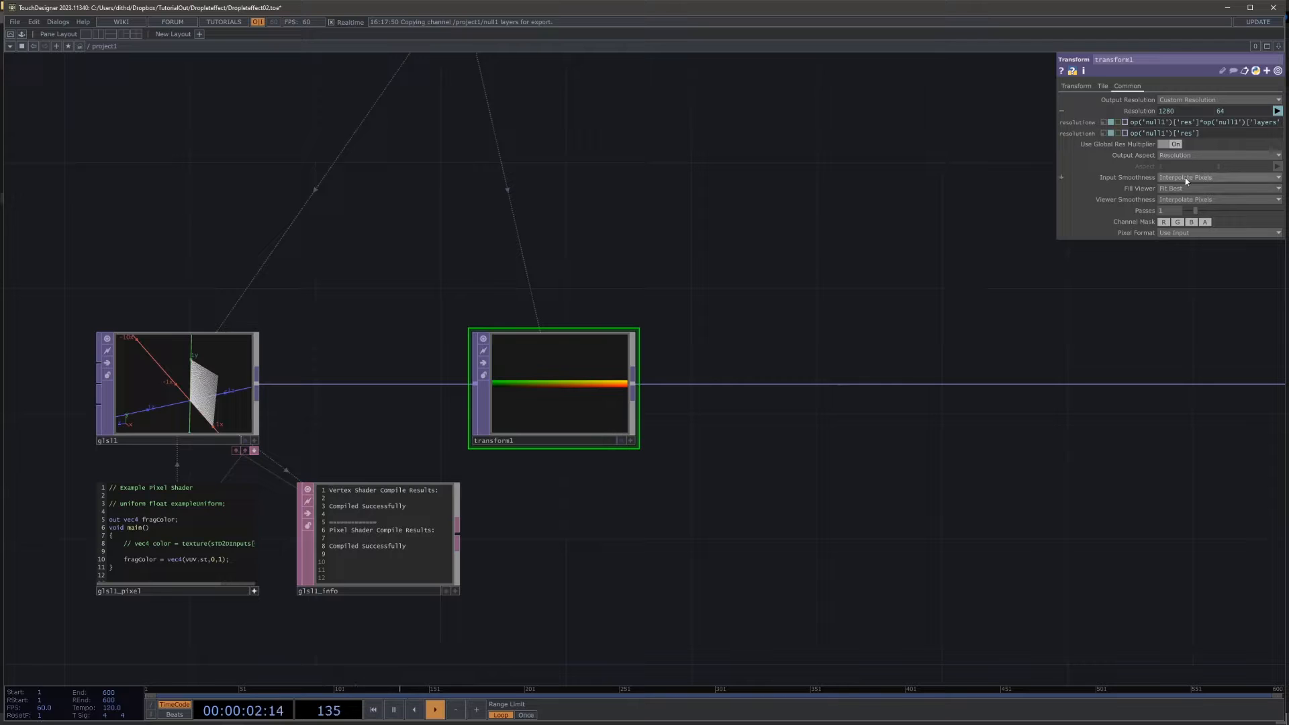
{"action": "left_click", "coordinate": [1185, 179]}
{"action": "left_click", "coordinate": [1183, 198]}
{"action": "left_click", "coordinate": [1186, 200]}
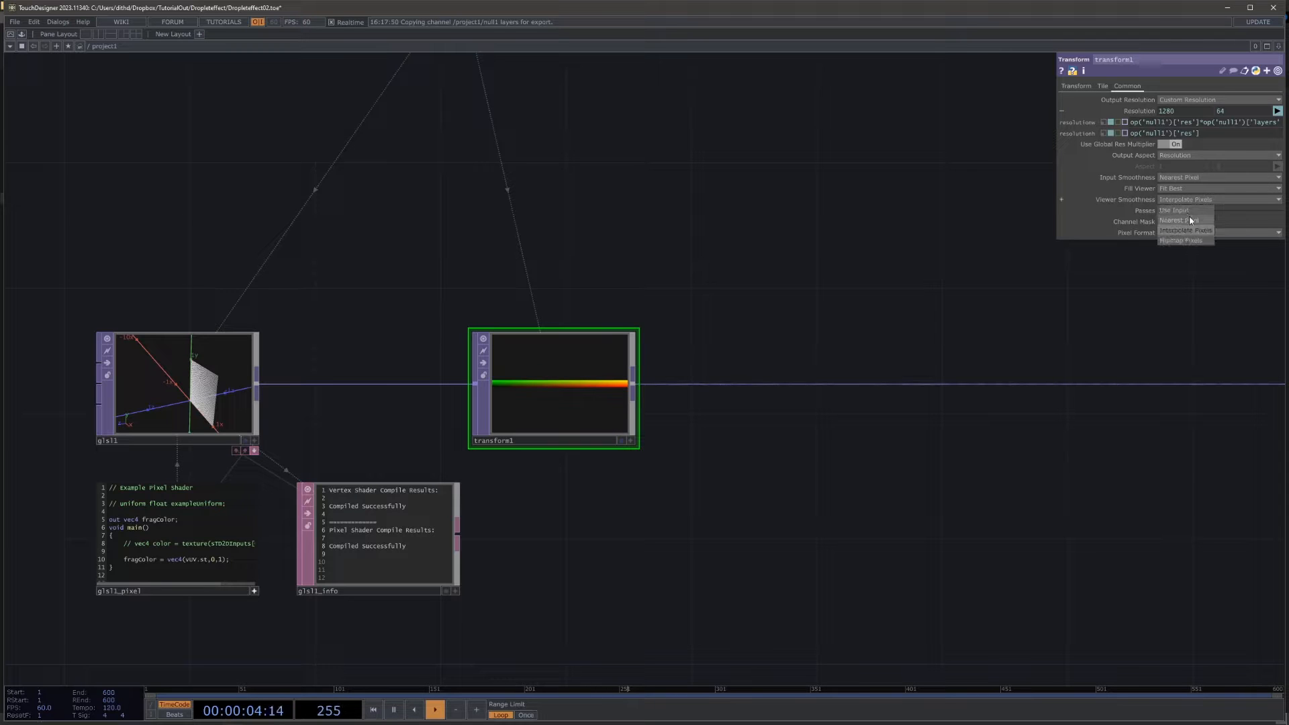
{"action": "left_click", "coordinate": [1189, 219]}
Step: Set the Transform TOP's tile Extend mode to repeat the image
{"action": "scroll", "coordinate": [634, 348], "scroll_direction": "up", "scroll_amount": 5}
{"action": "scroll", "coordinate": [368, 440], "scroll_direction": "up", "scroll_amount": 4}
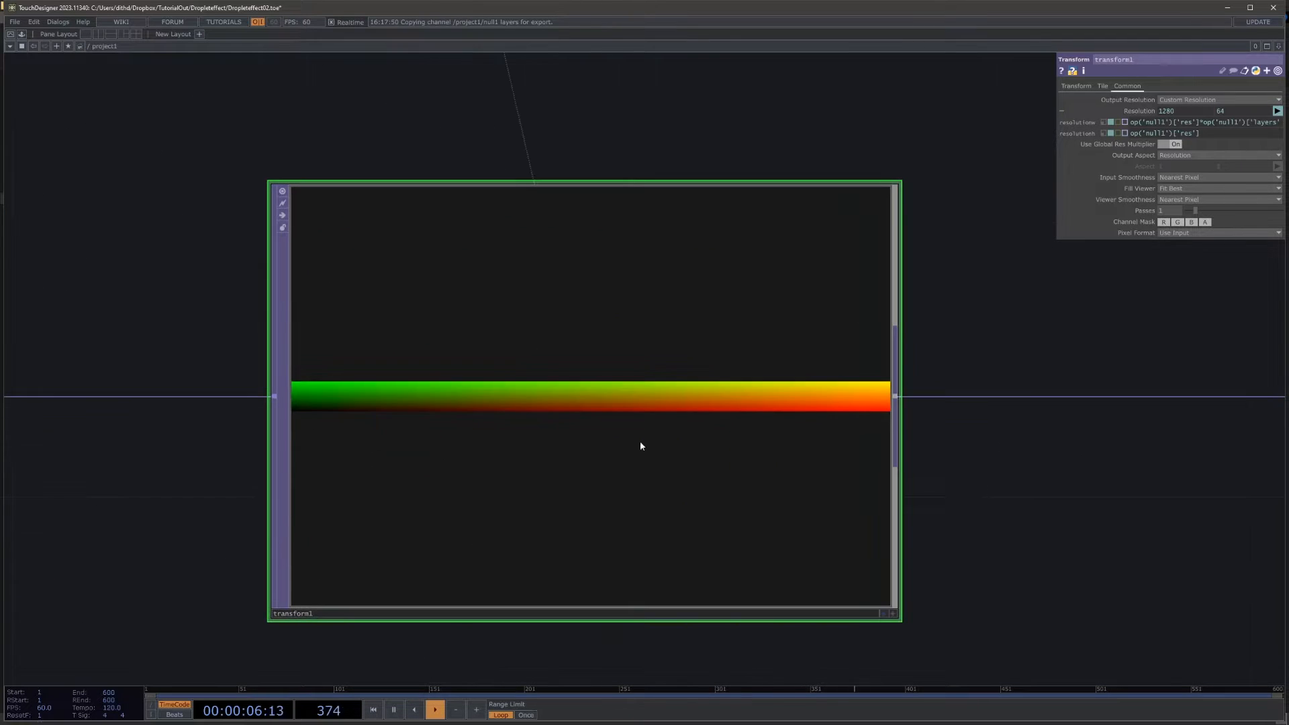
{"action": "left_click", "coordinate": [1074, 87]}
{"action": "left_click", "coordinate": [1101, 87]}
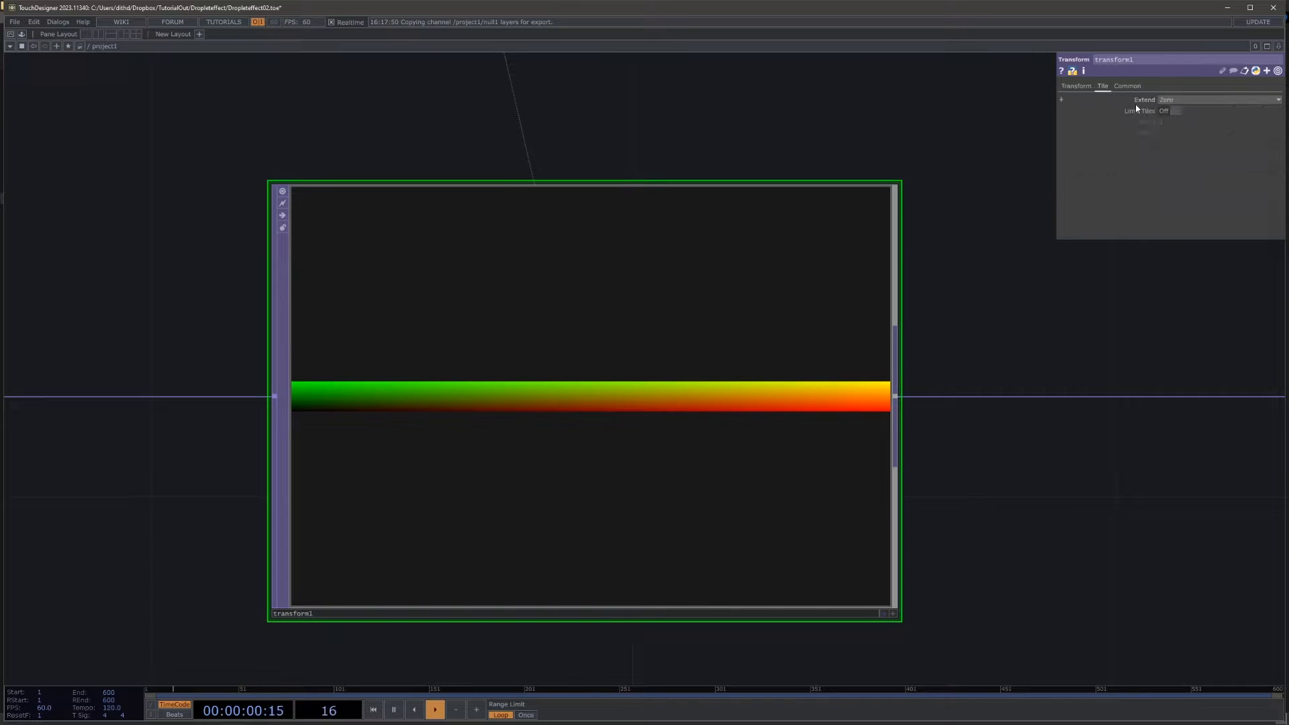
{"action": "left_click", "coordinate": [1169, 99]}
{"action": "scroll", "coordinate": [1090, 270], "scroll_direction": "down", "scroll_amount": 3}
Step: Set the Transform TOP's horizontal scale to the expression 1/op('null1')['layers']
{"action": "left_click", "coordinate": [1076, 86]}
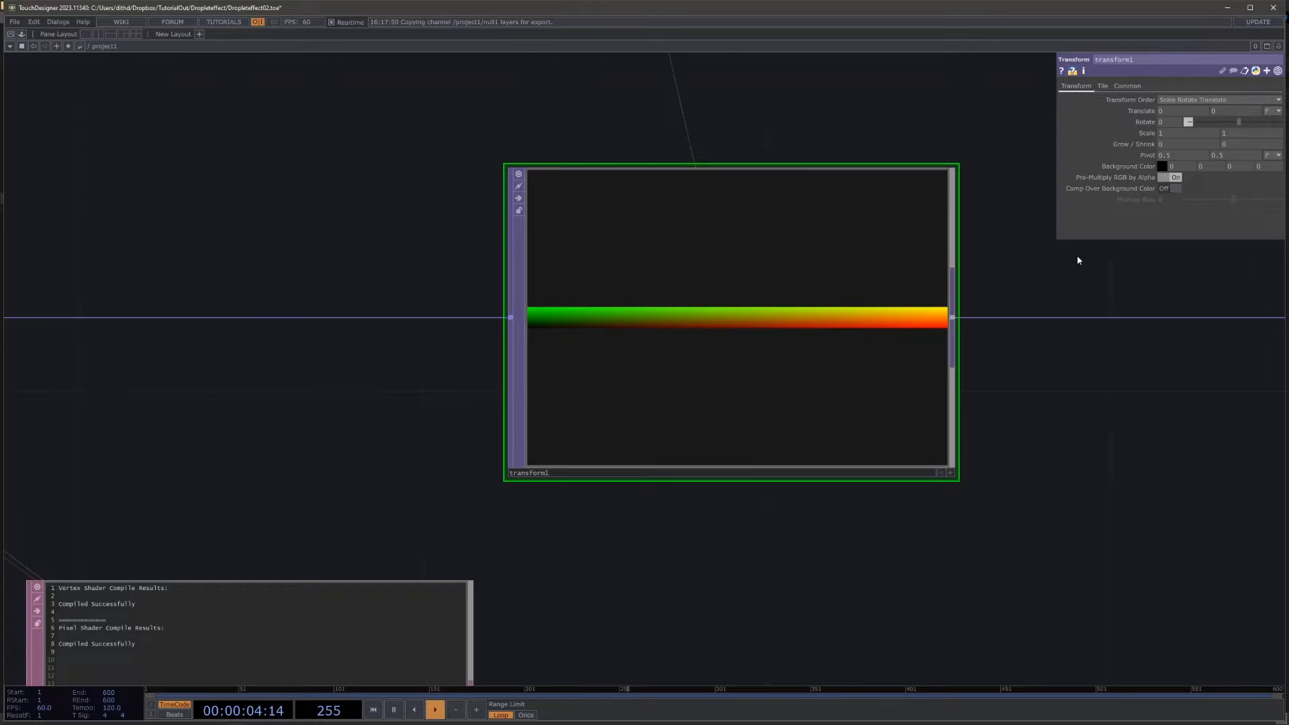
{"action": "scroll", "coordinate": [1078, 260], "scroll_direction": "down", "scroll_amount": 3}
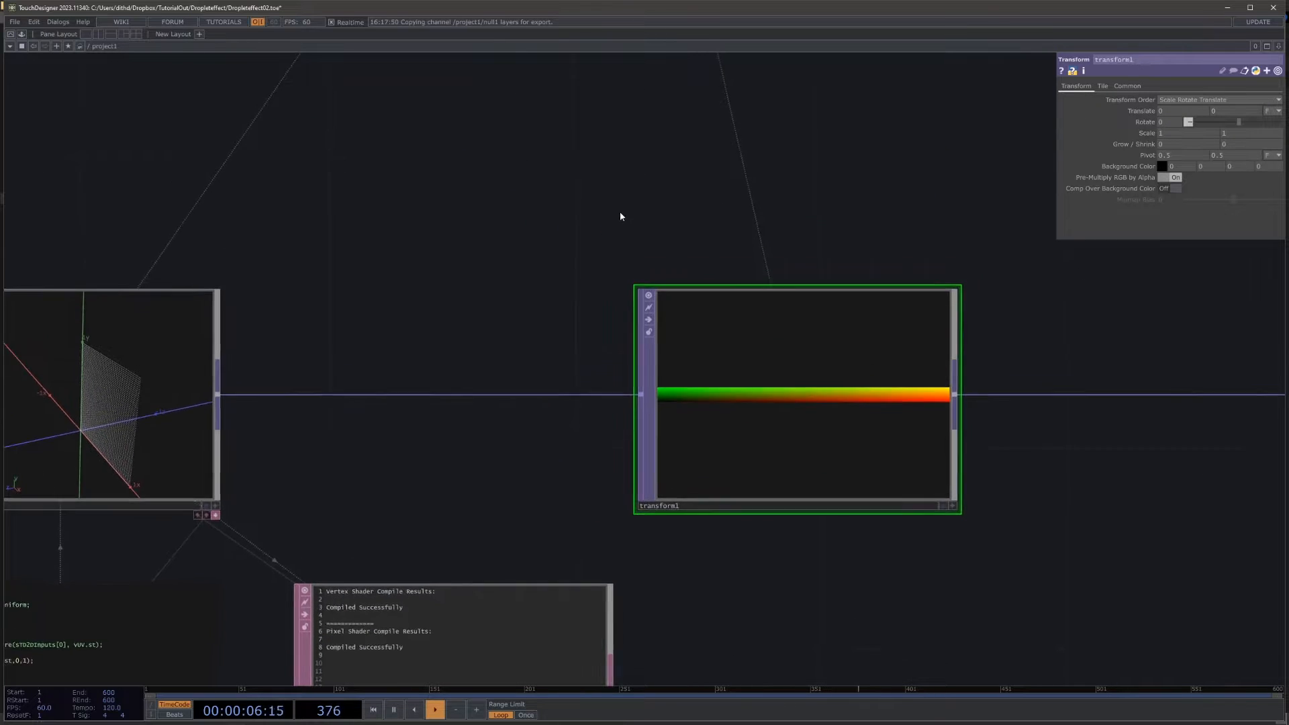
{"action": "scroll", "coordinate": [620, 216], "scroll_direction": "down", "scroll_amount": 5}
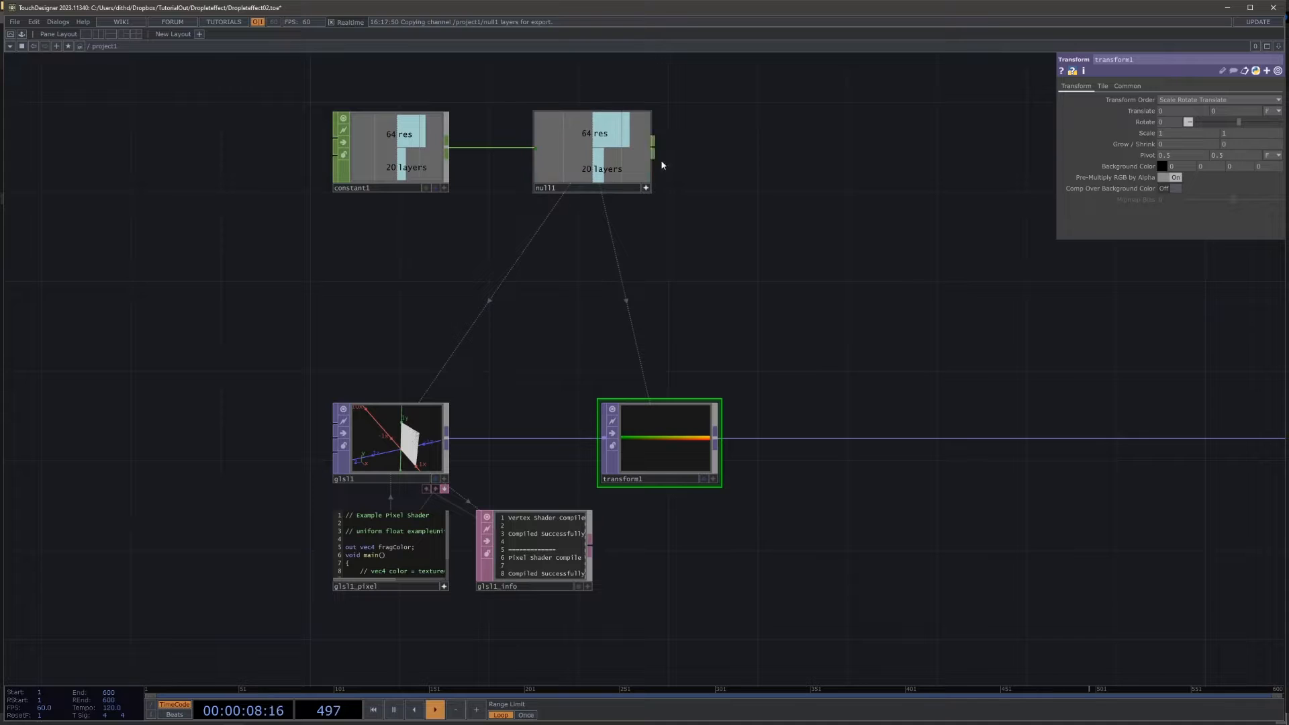
{"action": "left_click_drag", "start_coordinate": [1028, 128], "coordinate": [1149, 122]}
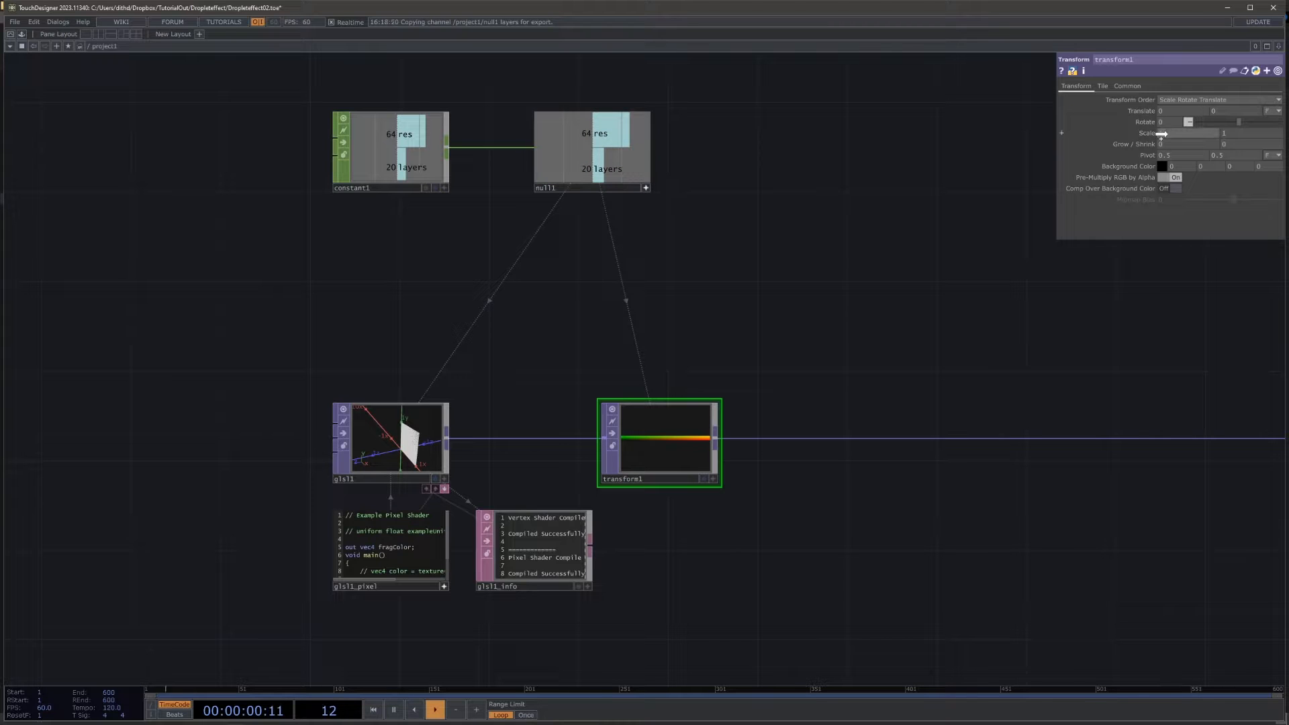
{"action": "left_click", "coordinate": [1171, 132]}
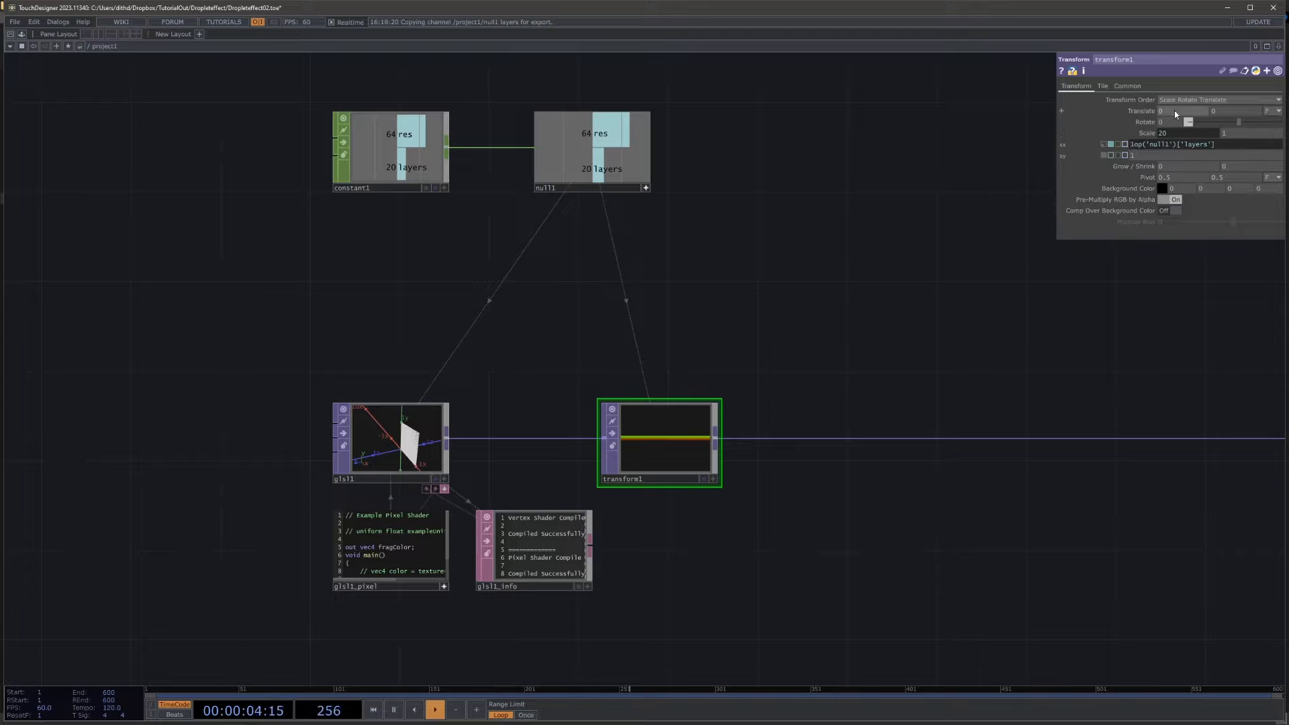
{"action": "type", "text": "1/"}
{"action": "left_click", "coordinate": [826, 261]}
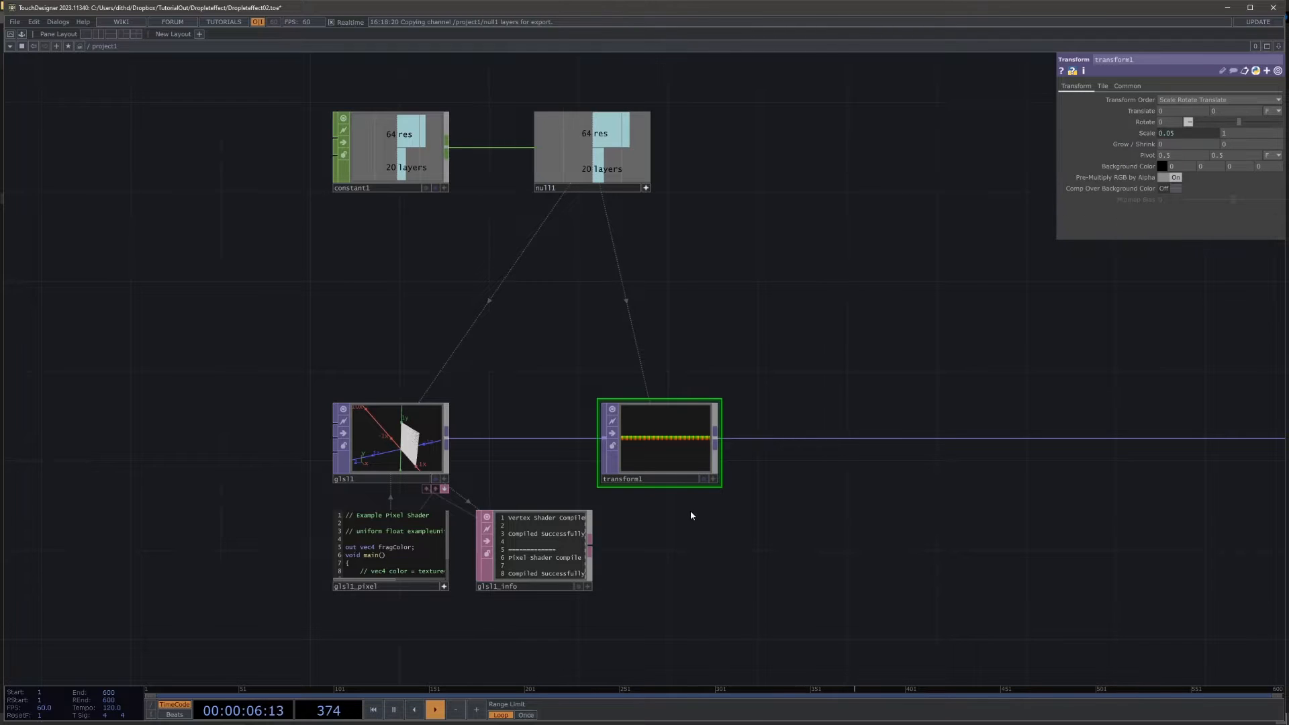
Step: Set transform1's horizontal translate to -0.5 and its transform order to Translate Rotate Scale
{"action": "scroll", "coordinate": [684, 491], "scroll_direction": "up", "scroll_amount": 6}
{"action": "scroll", "coordinate": [449, 331], "scroll_direction": "up", "scroll_amount": 5}
{"action": "scroll", "coordinate": [678, 363], "scroll_direction": "down", "scroll_amount": 7}
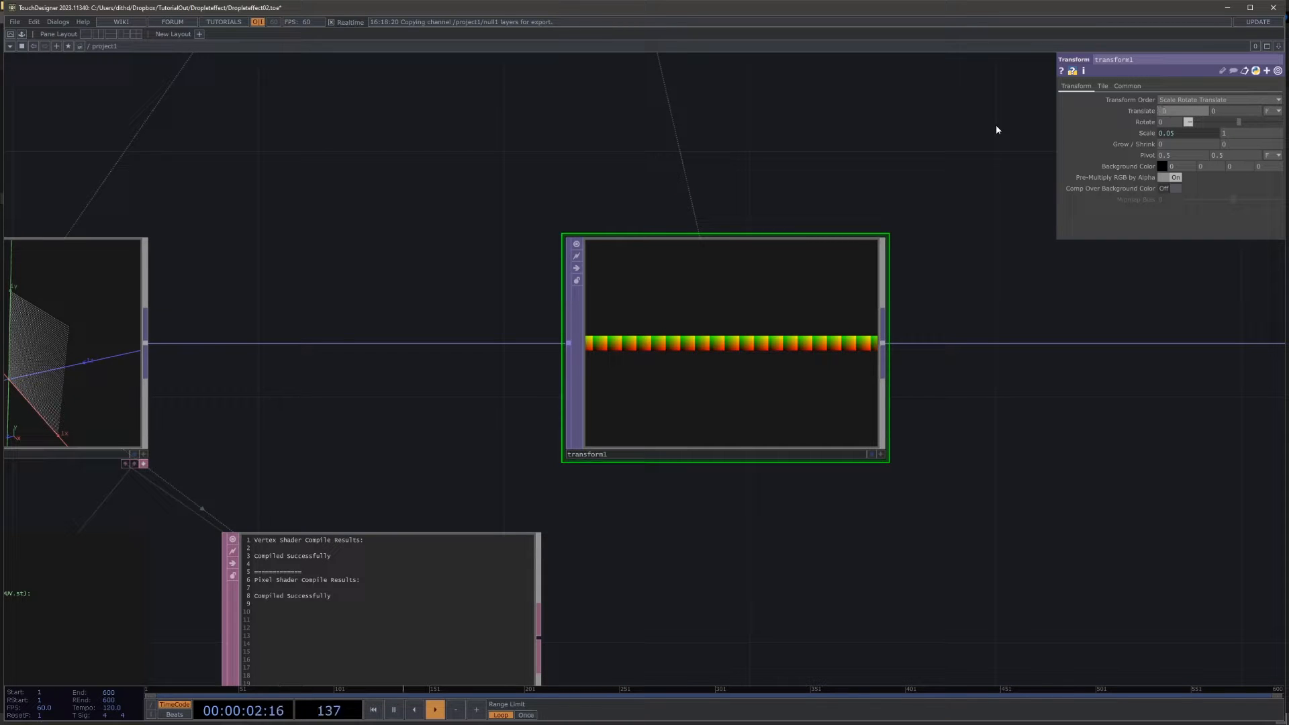
{"action": "scroll", "coordinate": [826, 308], "scroll_direction": "up", "scroll_amount": 3}
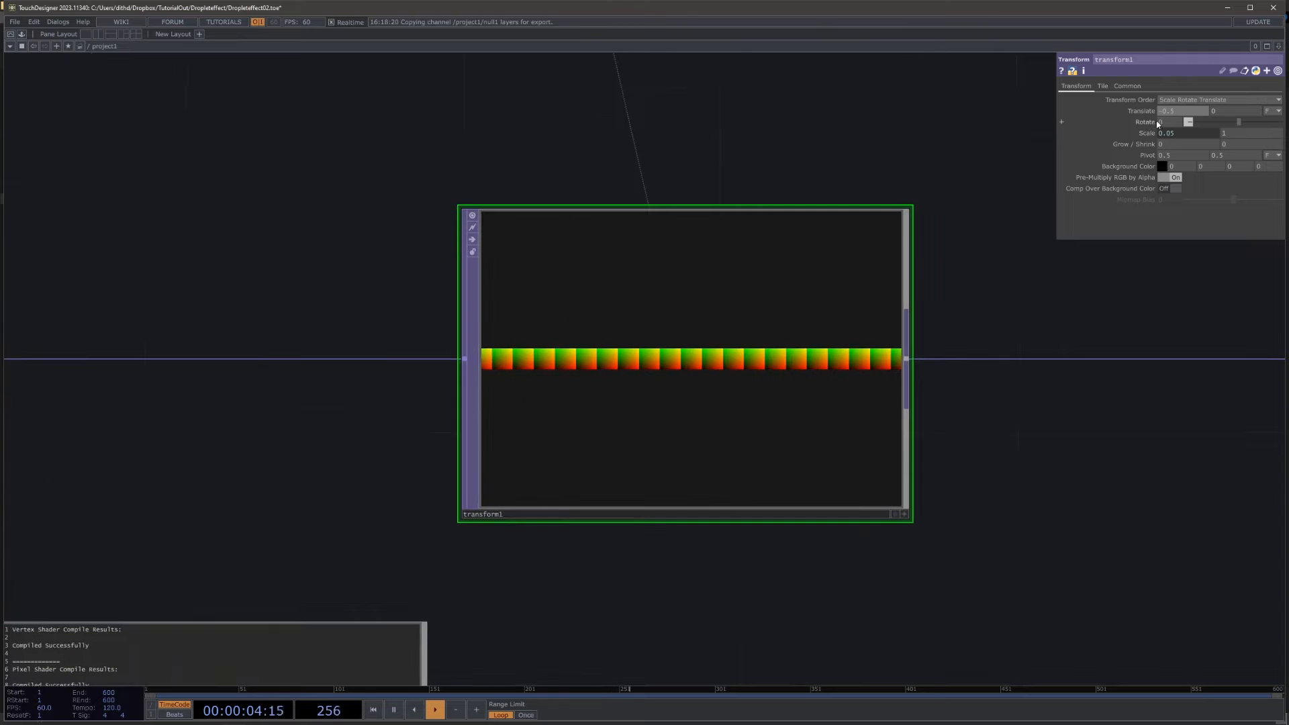
{"action": "left_click", "coordinate": [1185, 99]}
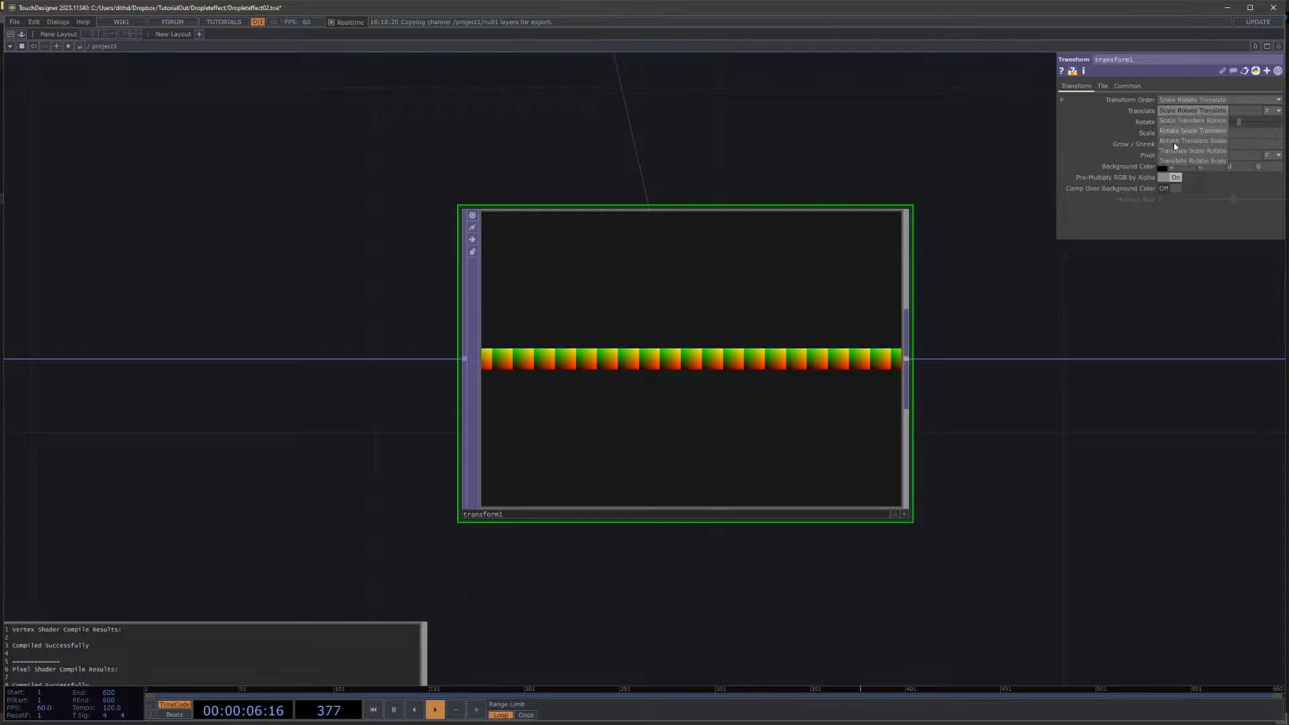
{"action": "left_click", "coordinate": [1181, 161]}
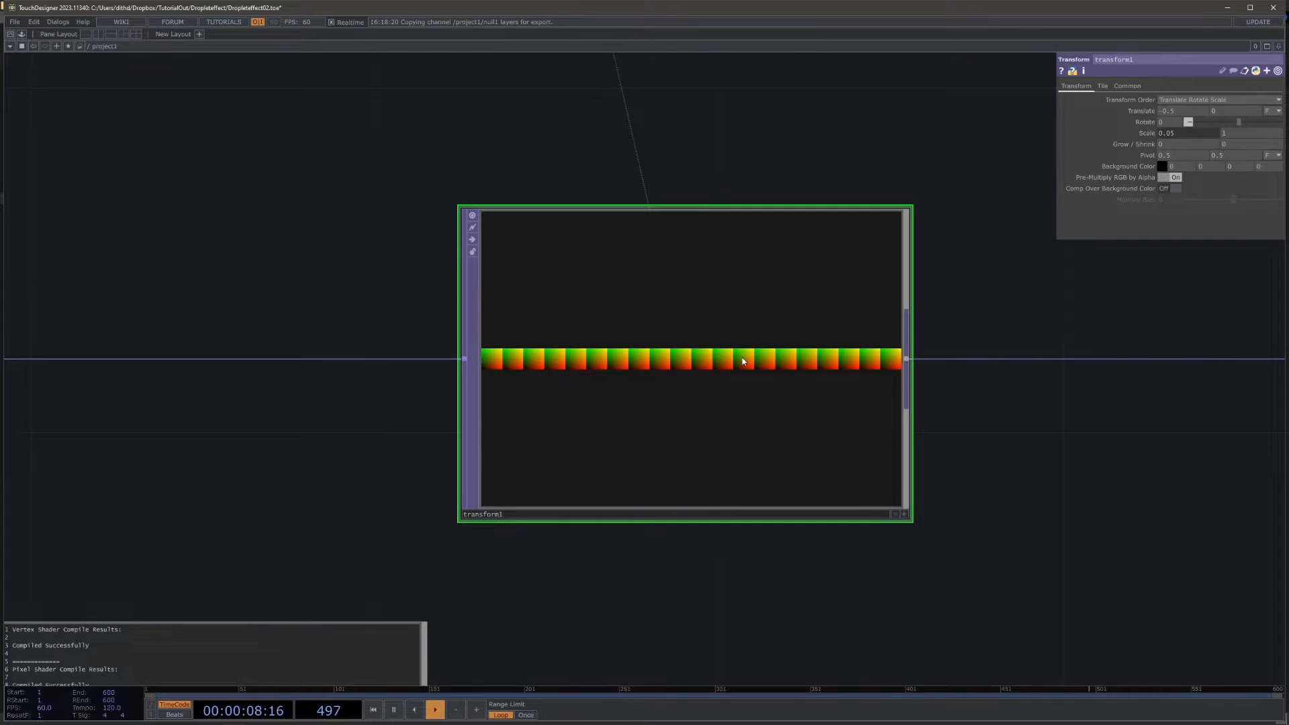
Step: Display transform1's output as points and orbit around them to examine the tiled UV grid in 3D
{"action": "scroll", "coordinate": [742, 356], "scroll_direction": "up", "scroll_amount": 4}
{"action": "left_click_drag", "start_coordinate": [1102, 495], "coordinate": [1056, 485]}
{"action": "left_click", "coordinate": [1047, 629]}
{"action": "right_click", "coordinate": [887, 555]}
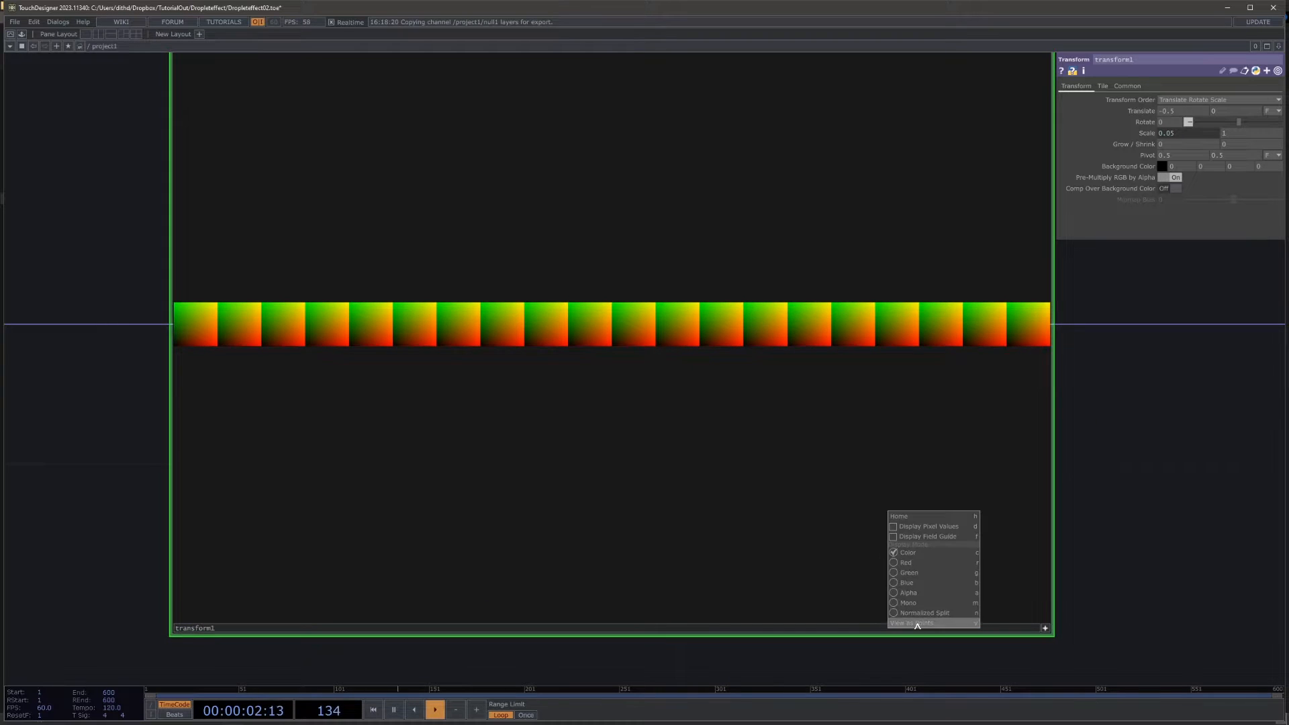
{"action": "left_click", "coordinate": [917, 623]}
{"action": "left_click_drag", "start_coordinate": [617, 498], "coordinate": [461, 307]}
{"action": "left_click_drag", "start_coordinate": [417, 185], "coordinate": [694, 331]}
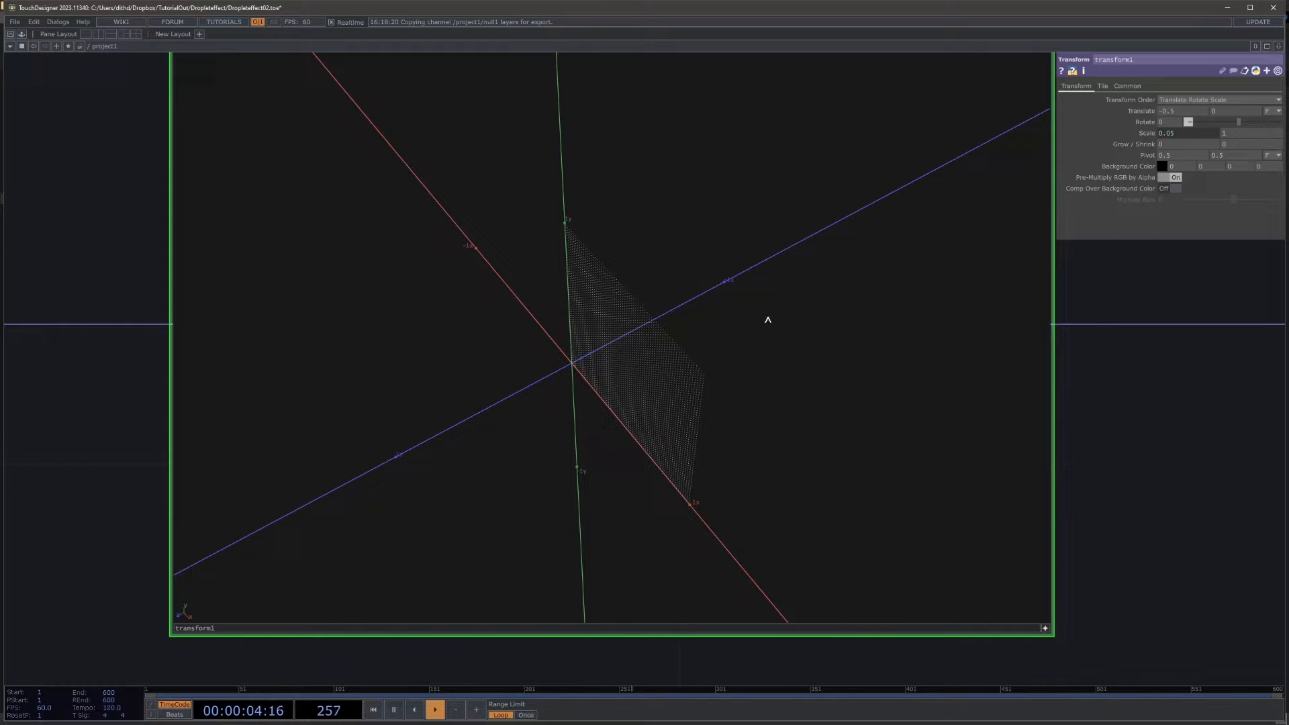
{"action": "scroll", "coordinate": [768, 278], "scroll_direction": "down", "scroll_amount": 10}
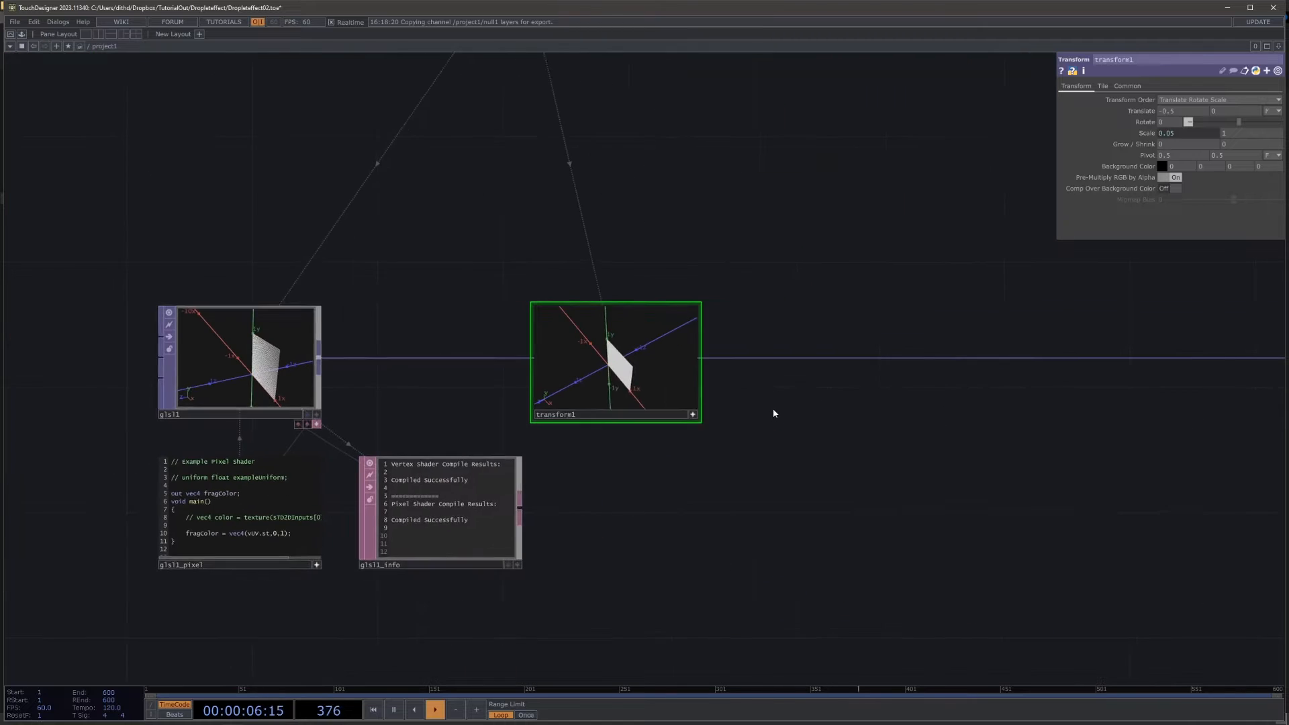
{"action": "left_click", "coordinate": [653, 416]}
Step: Add a Ramp TOP branching off transform1's output and place it below the main chain
{"action": "left_click_drag", "start_coordinate": [857, 449], "coordinate": [753, 431]}
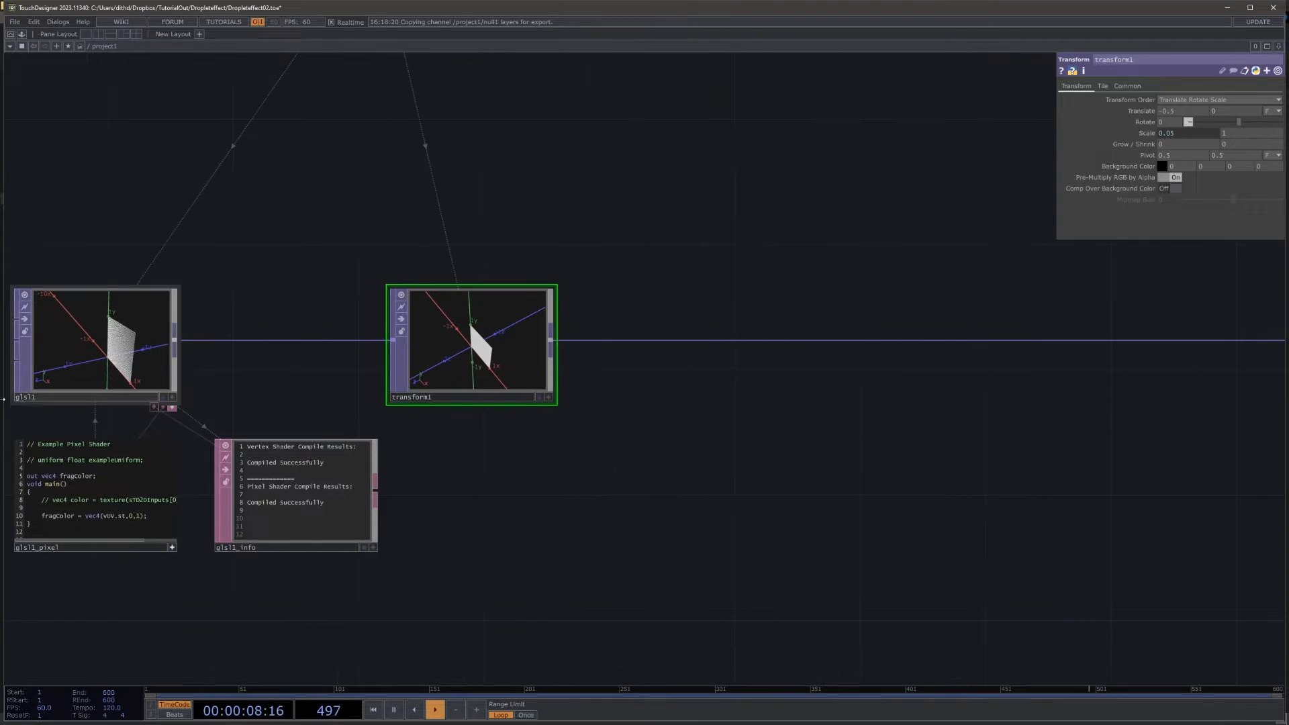
{"action": "left_click_drag", "start_coordinate": [611, 399], "coordinate": [529, 377]}
{"action": "right_click", "coordinate": [472, 321]}
{"action": "type", "text": "ra"}
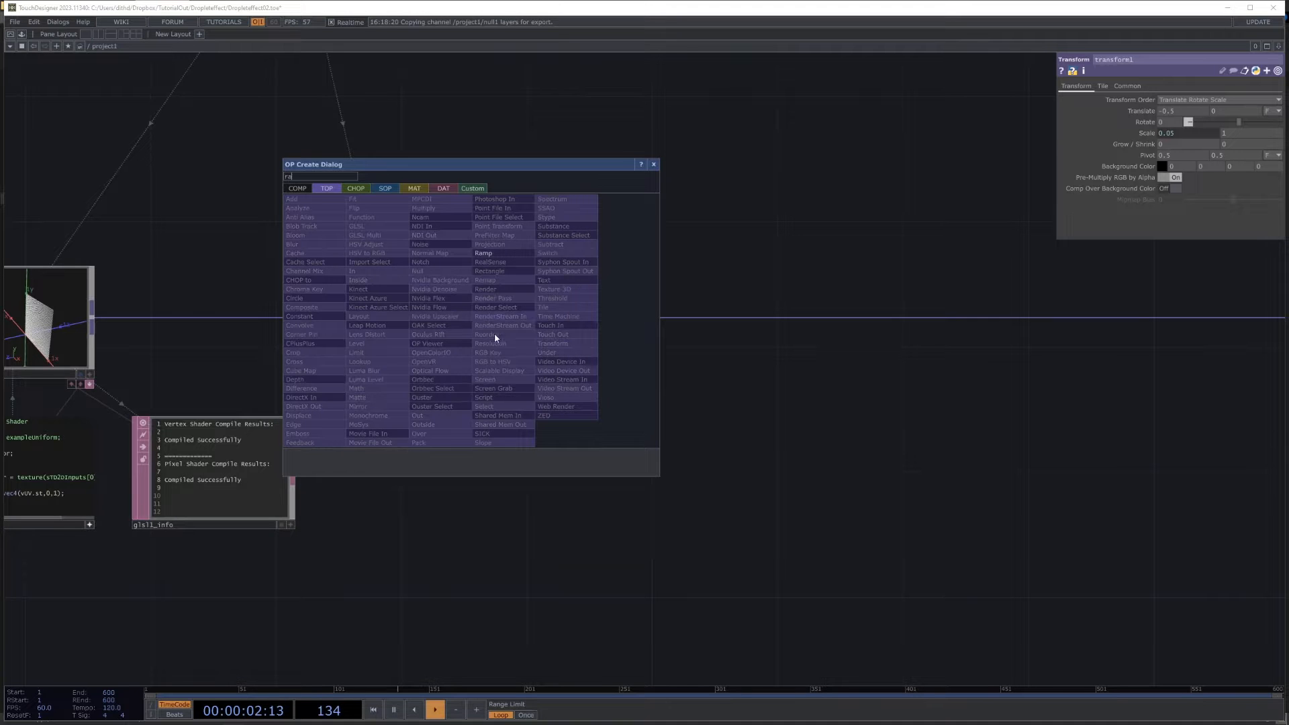
{"action": "left_click", "coordinate": [495, 255]}
{"action": "left_click", "coordinate": [581, 454]}
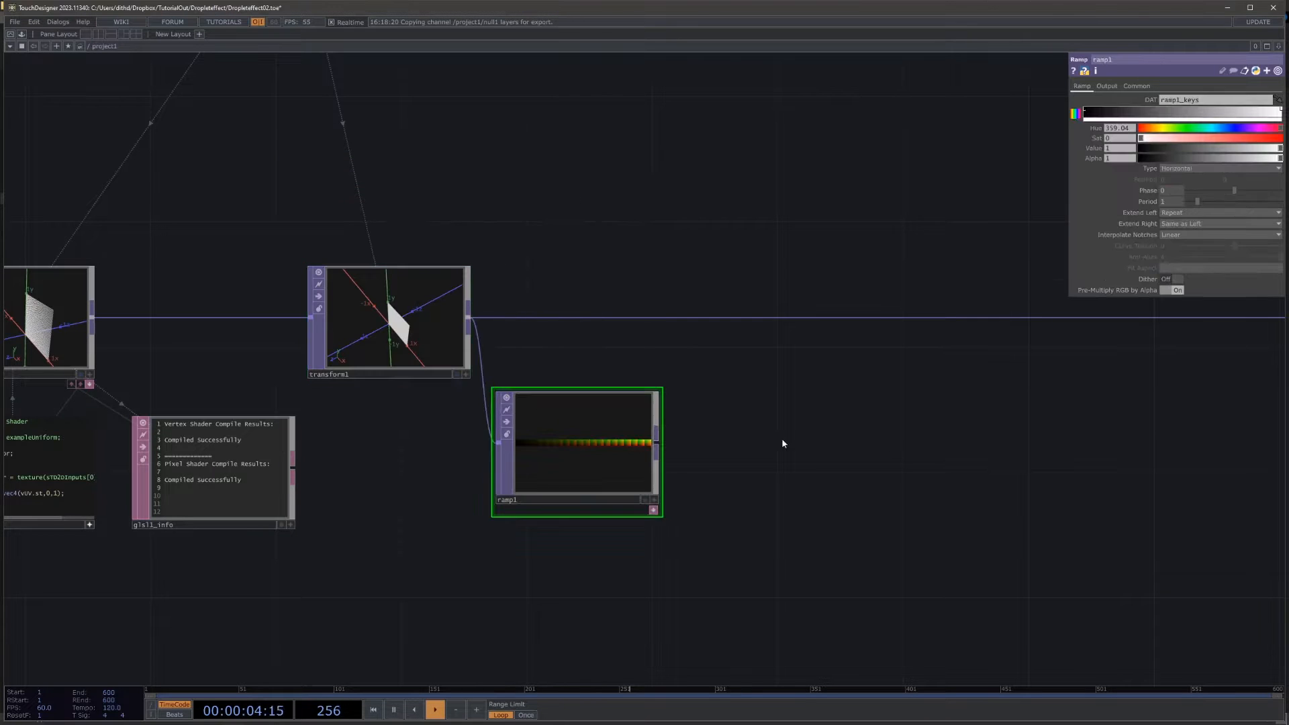
Step: Set the Ramp TOP's Combine with Input option to Set Resolution Only
{"action": "left_click", "coordinate": [1107, 87]}
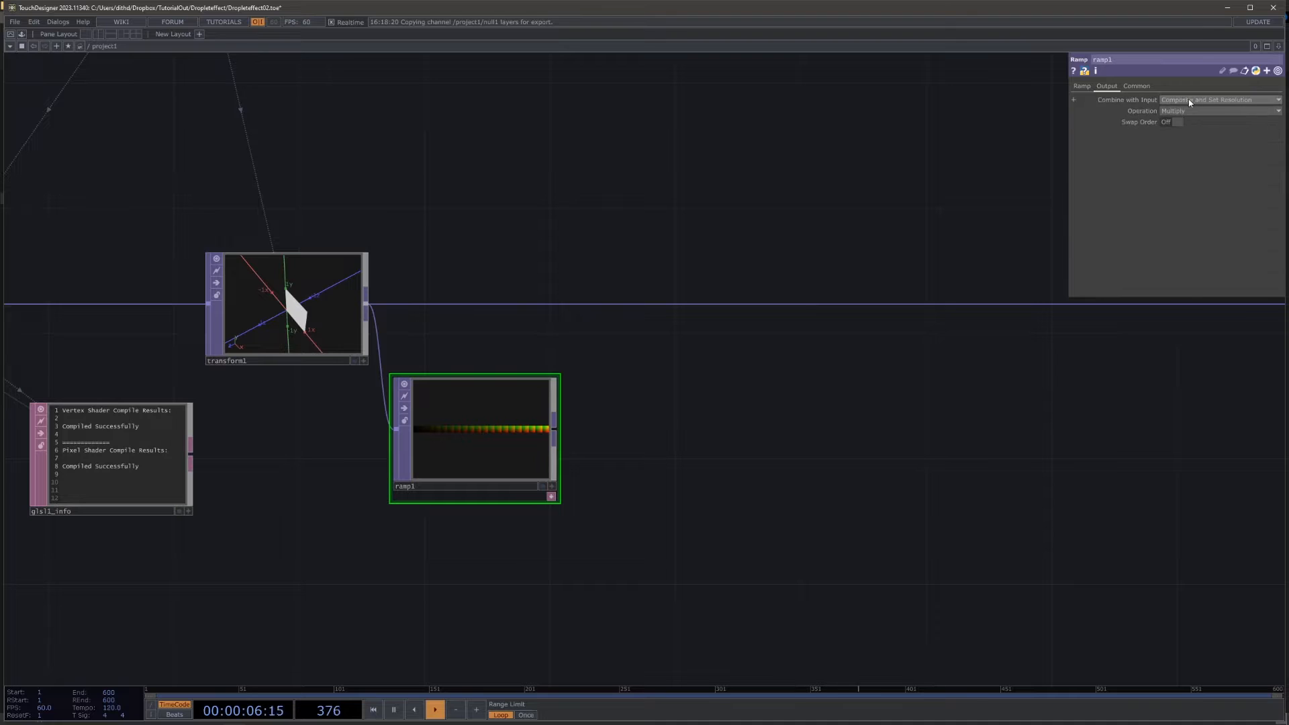
{"action": "left_click", "coordinate": [1193, 99]}
{"action": "left_click", "coordinate": [1194, 111]}
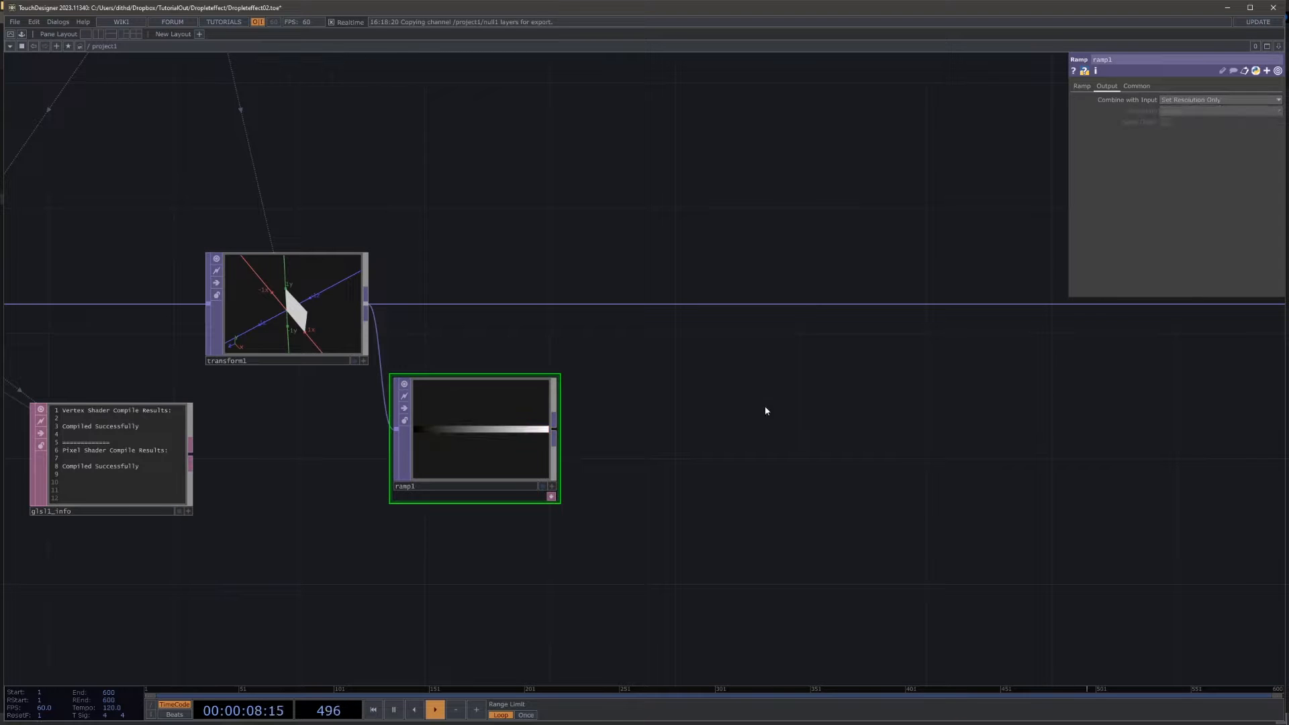
Step: Insert a Reorder TOP into the connection between transform1 and null_pos
{"action": "right_click", "coordinate": [876, 306]}
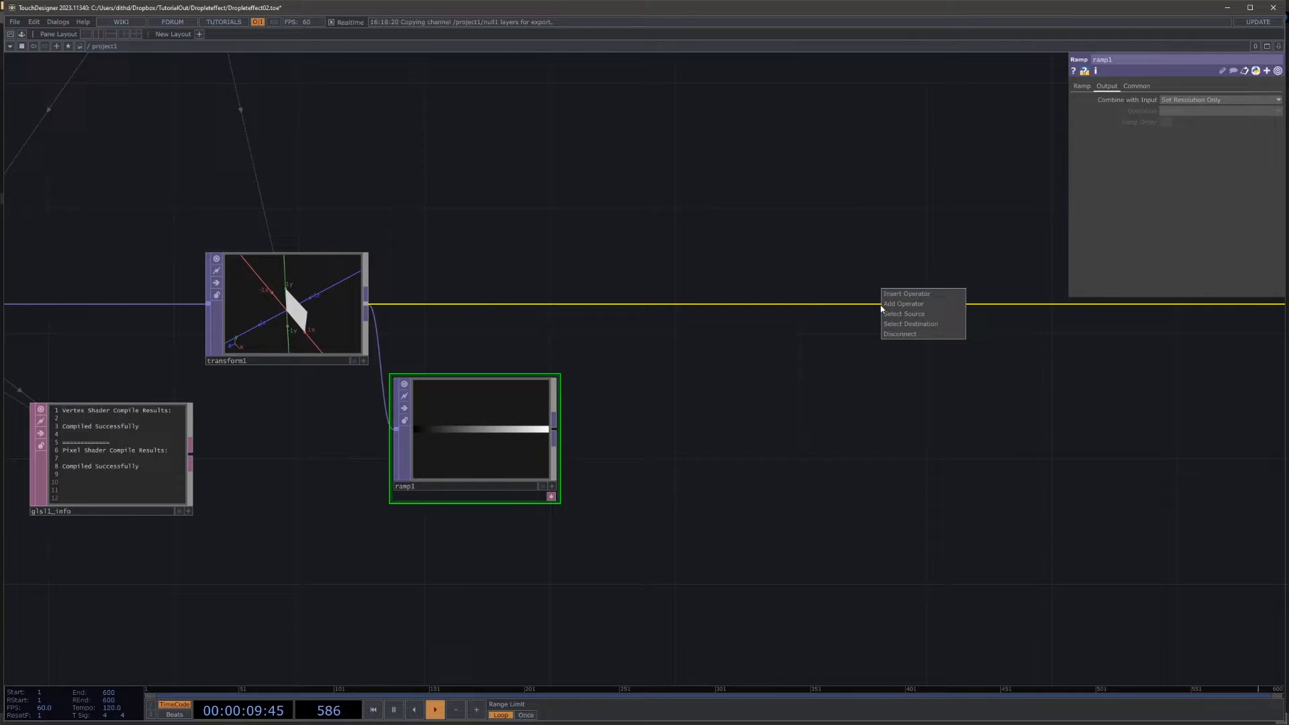
{"action": "left_click", "coordinate": [913, 295]}
{"action": "type", "text": "re"}
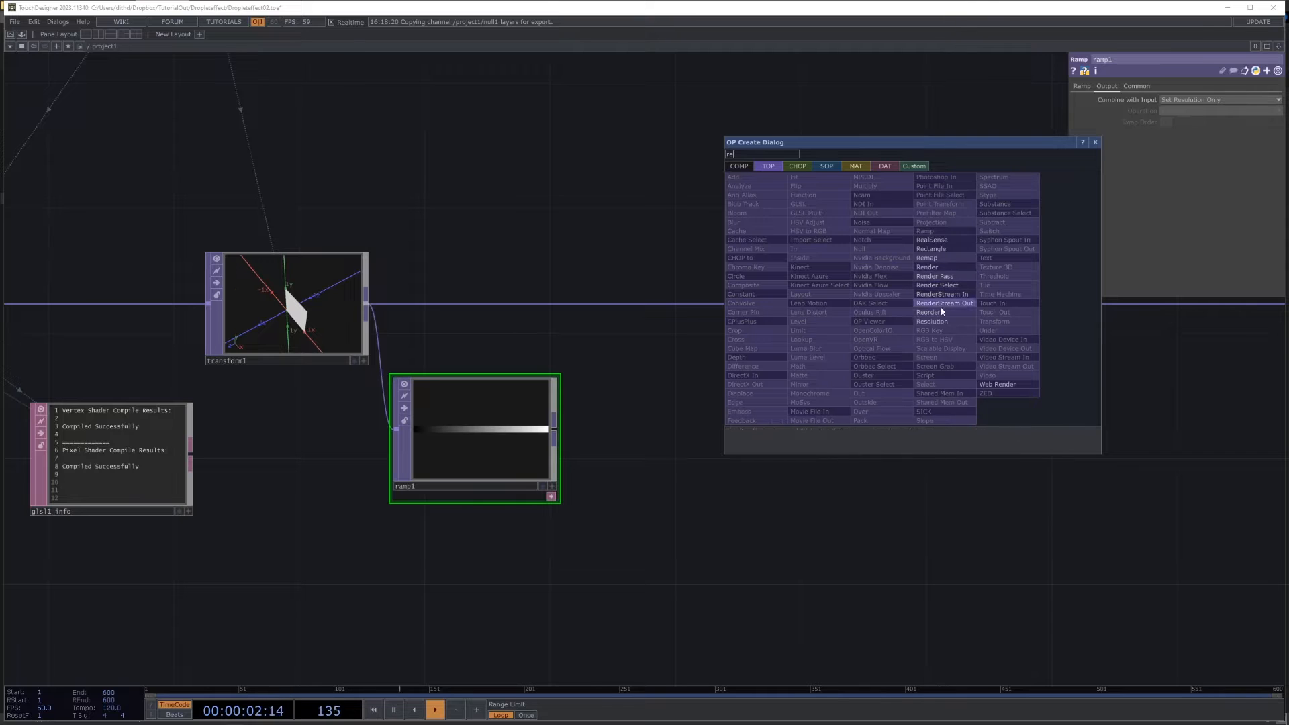
{"action": "left_click", "coordinate": [967, 308]}
{"action": "left_click", "coordinate": [973, 309]}
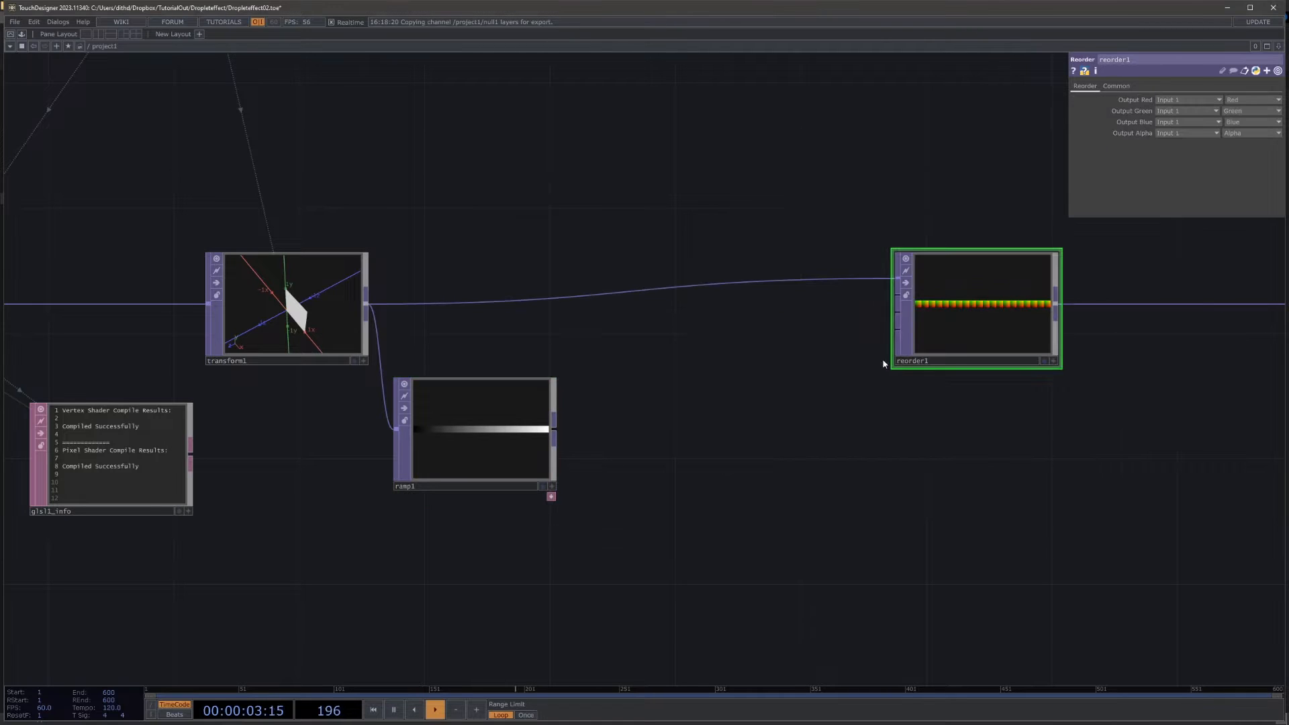
Step: Connect ramp1 to the Reorder TOP's second input and take its Output Blue from Input 2
{"action": "left_click", "coordinate": [553, 429]}
{"action": "left_click", "coordinate": [898, 296]}
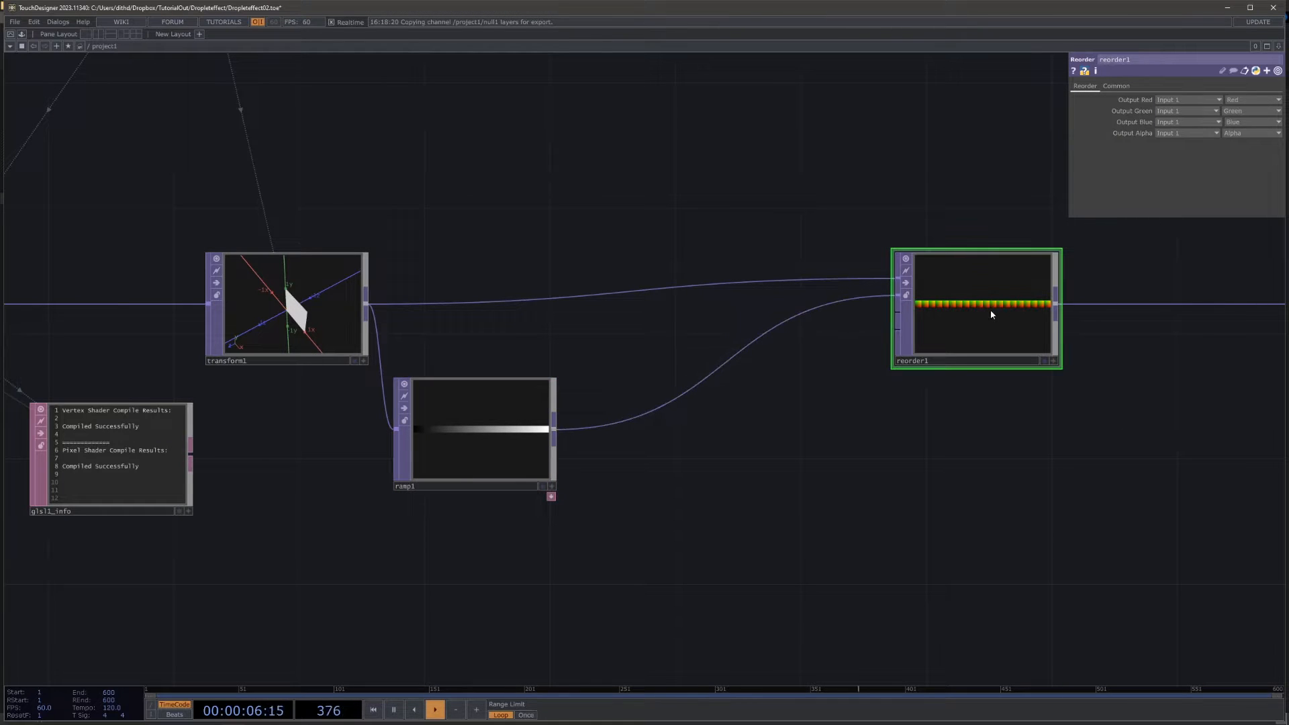
{"action": "left_click_drag", "start_coordinate": [992, 314], "coordinate": [1023, 346]}
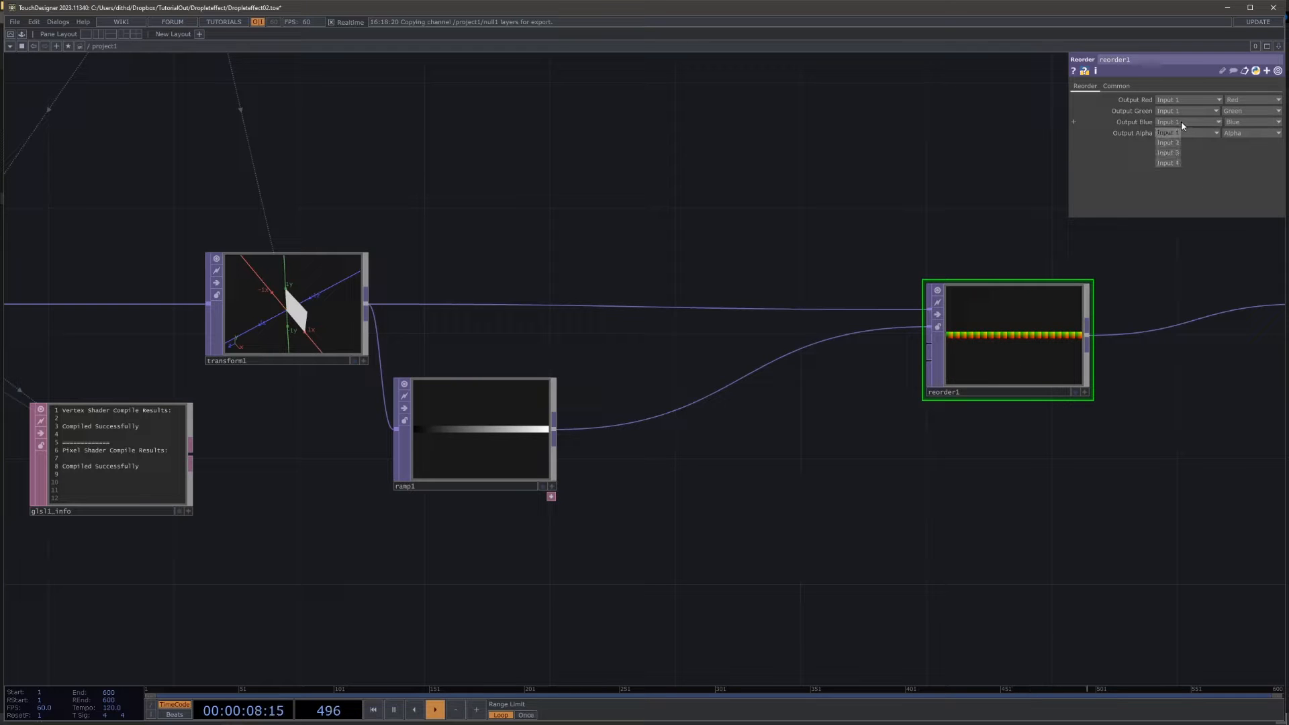
{"action": "left_click", "coordinate": [1165, 140]}
Step: Display reorder1 as points, orbit around them, and examine the layers from the Top viewport
{"action": "left_click_drag", "start_coordinate": [1076, 235], "coordinate": [871, 215]}
{"action": "scroll", "coordinate": [900, 288], "scroll_direction": "up", "scroll_amount": 5}
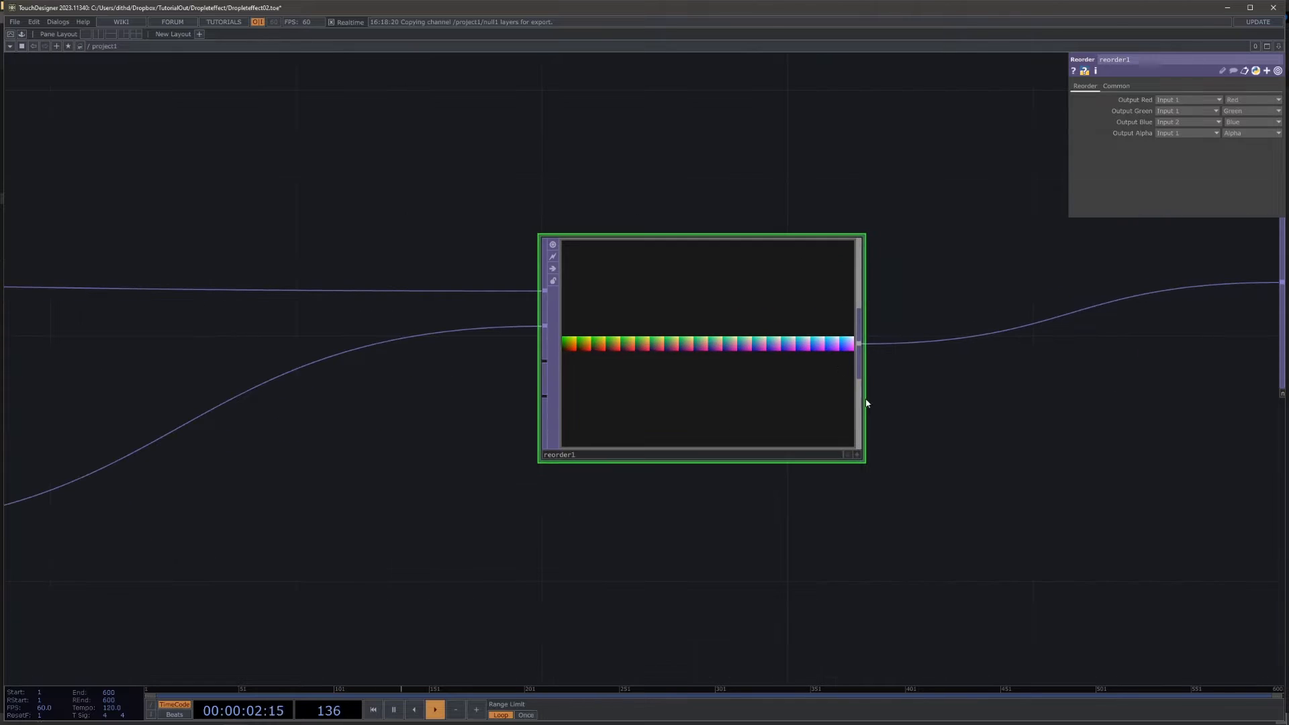
{"action": "right_click", "coordinate": [773, 427]}
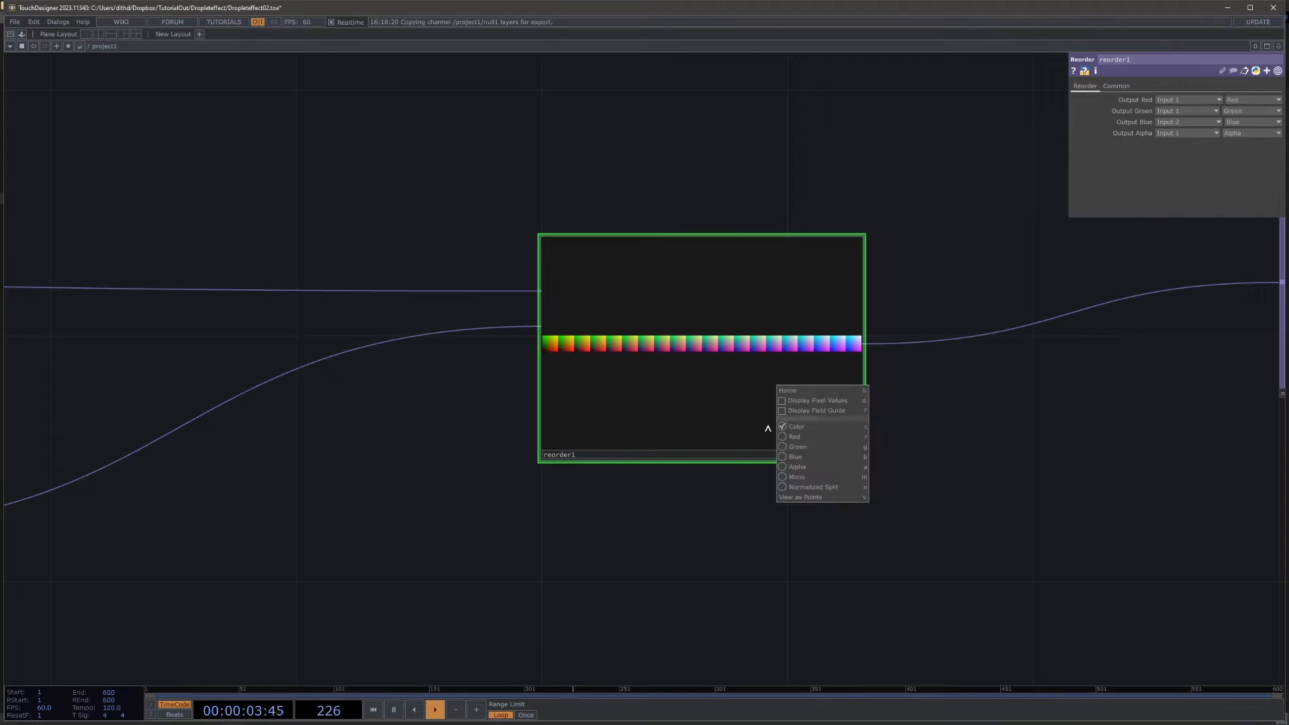
{"action": "left_click", "coordinate": [808, 495]}
{"action": "left_click_drag", "start_coordinate": [759, 418], "coordinate": [686, 392]}
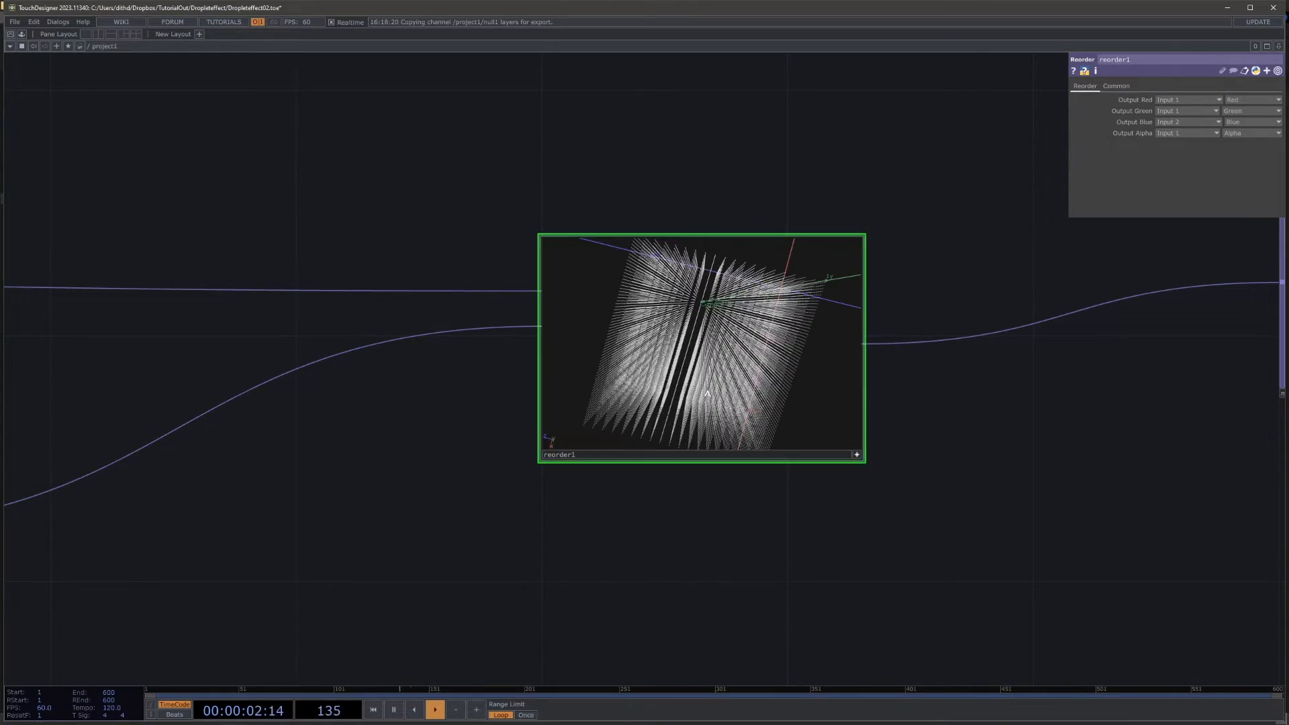
{"action": "right_click", "coordinate": [686, 392]}
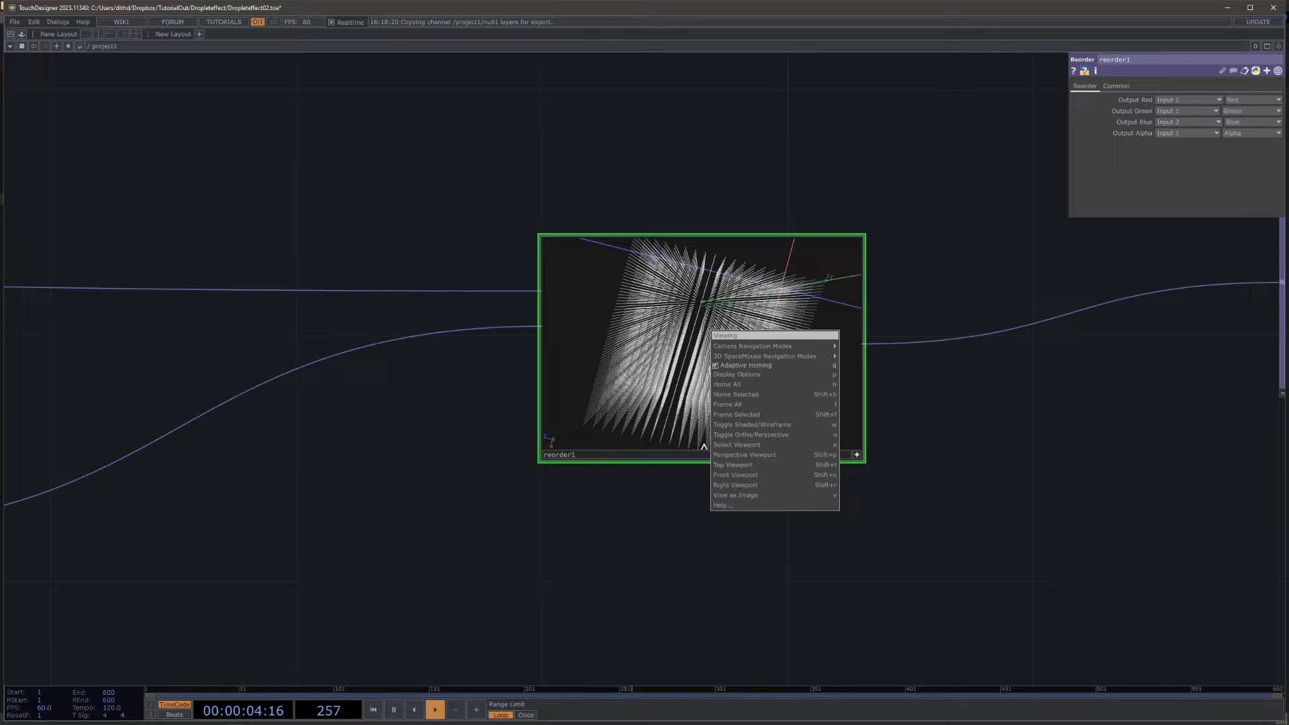
{"action": "left_click", "coordinate": [733, 464]}
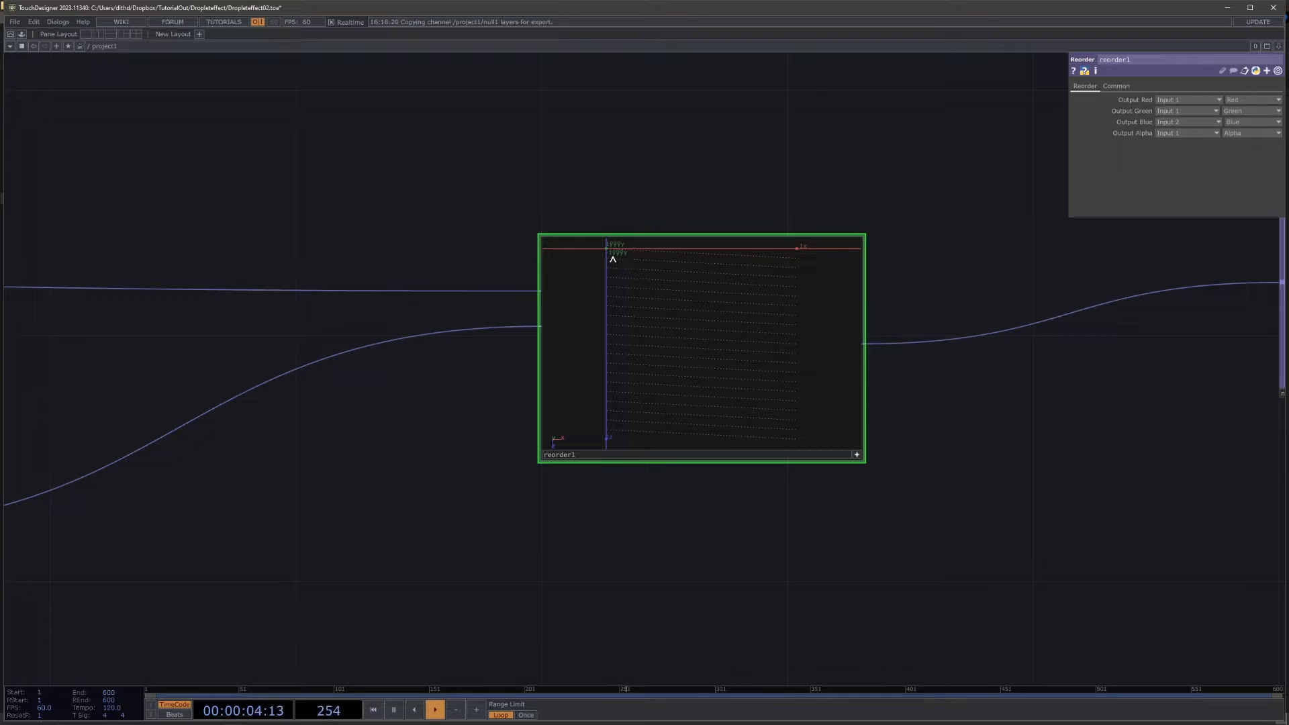
Step: Insert a Level TOP into the connection between ramp1 and reorder1
{"action": "scroll", "coordinate": [331, 454], "scroll_direction": "down", "scroll_amount": 8}
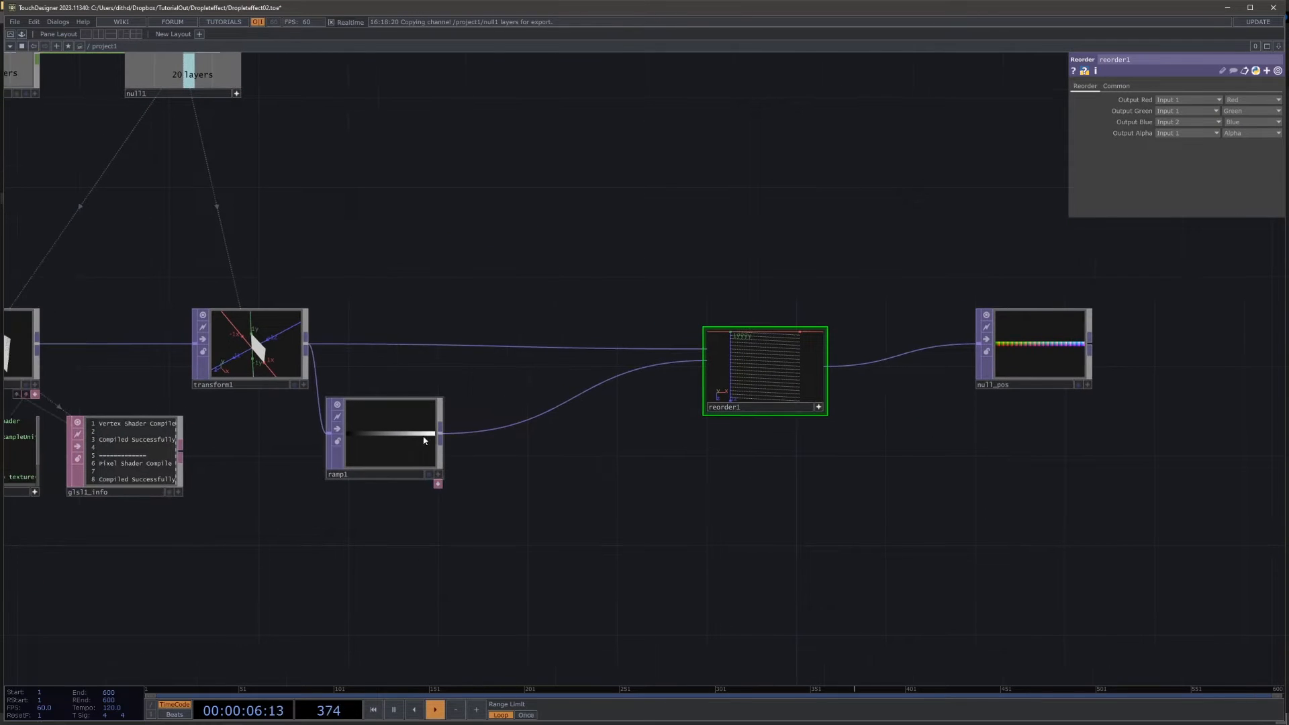
{"action": "right_click", "coordinate": [517, 420]}
{"action": "left_click", "coordinate": [539, 415]}
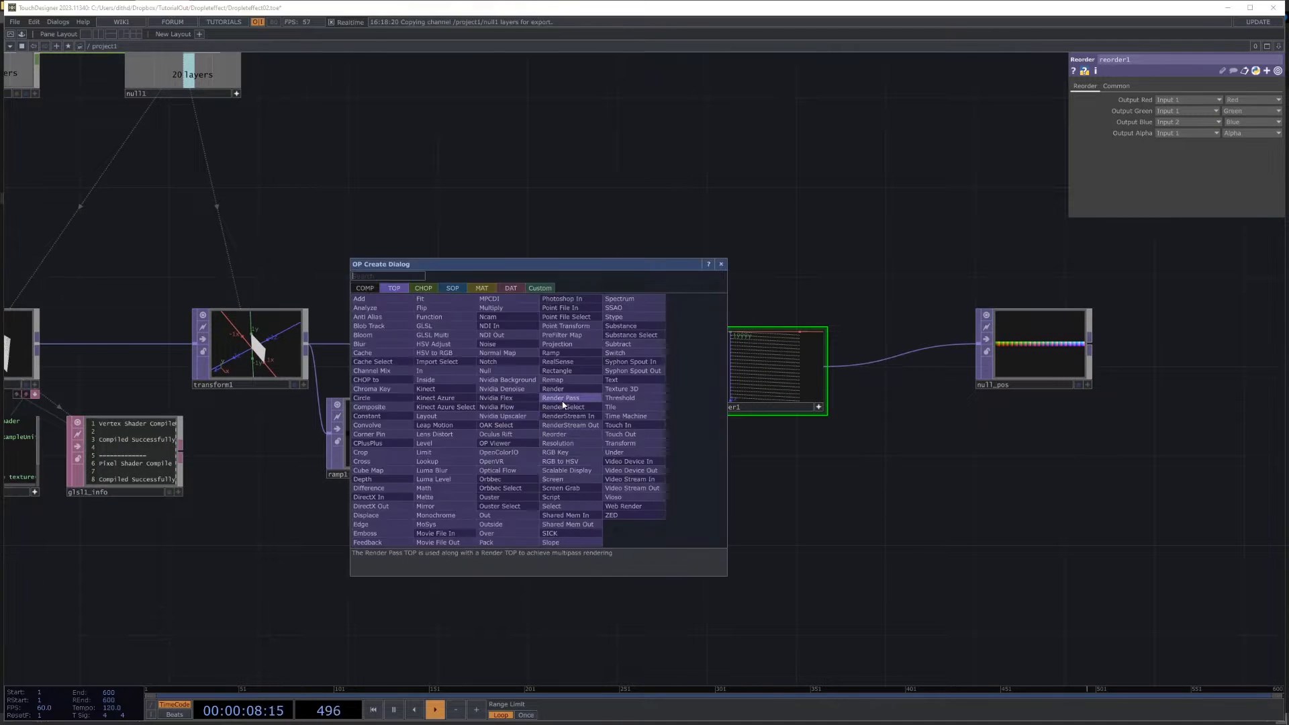
{"action": "type", "text": "lev"}
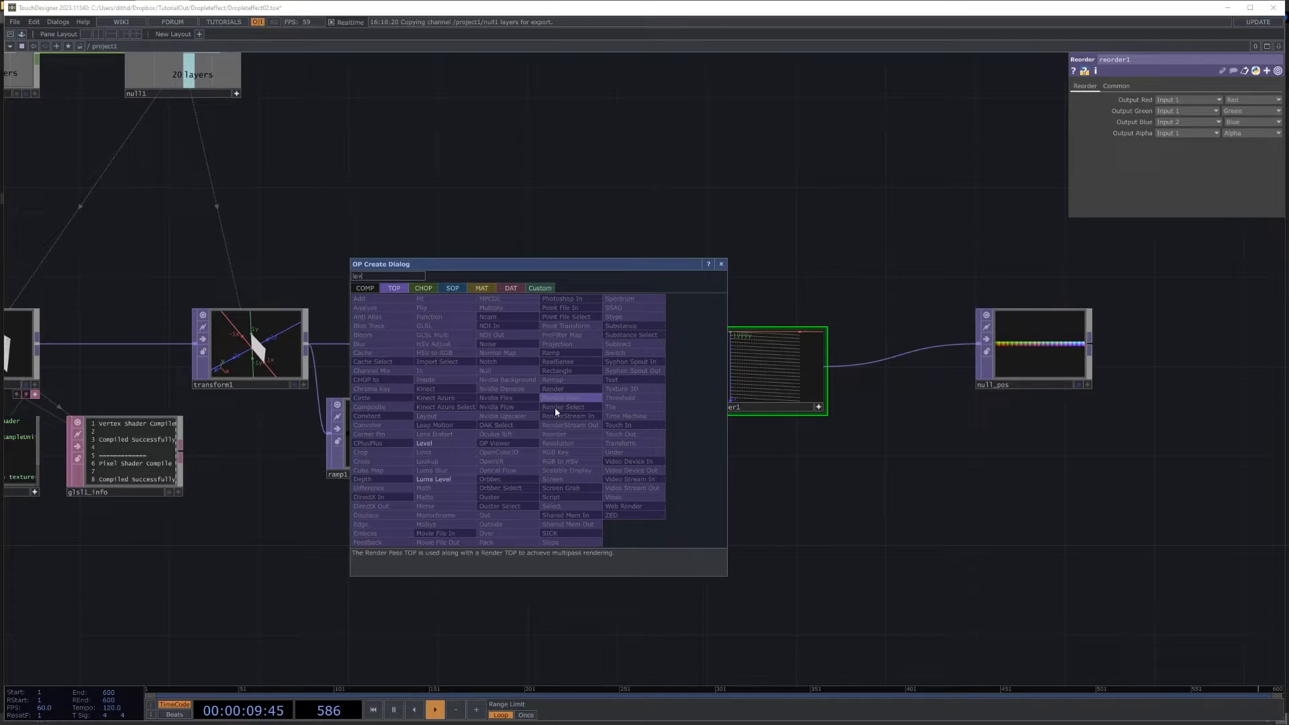
{"action": "left_click", "coordinate": [464, 442]}
{"action": "left_click", "coordinate": [517, 441]}
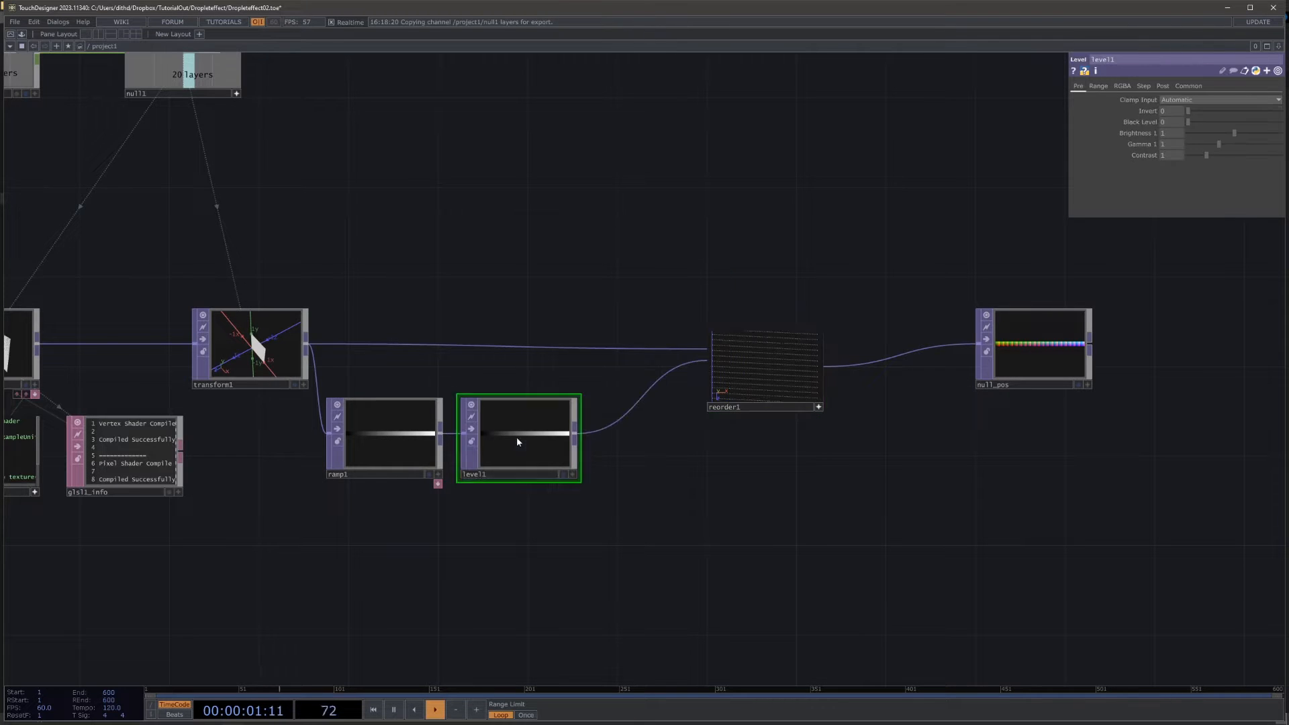
Step: Turn on Apply Stepping for the Level TOP
{"action": "left_click", "coordinate": [1098, 86]}
{"action": "left_click", "coordinate": [1143, 85]}
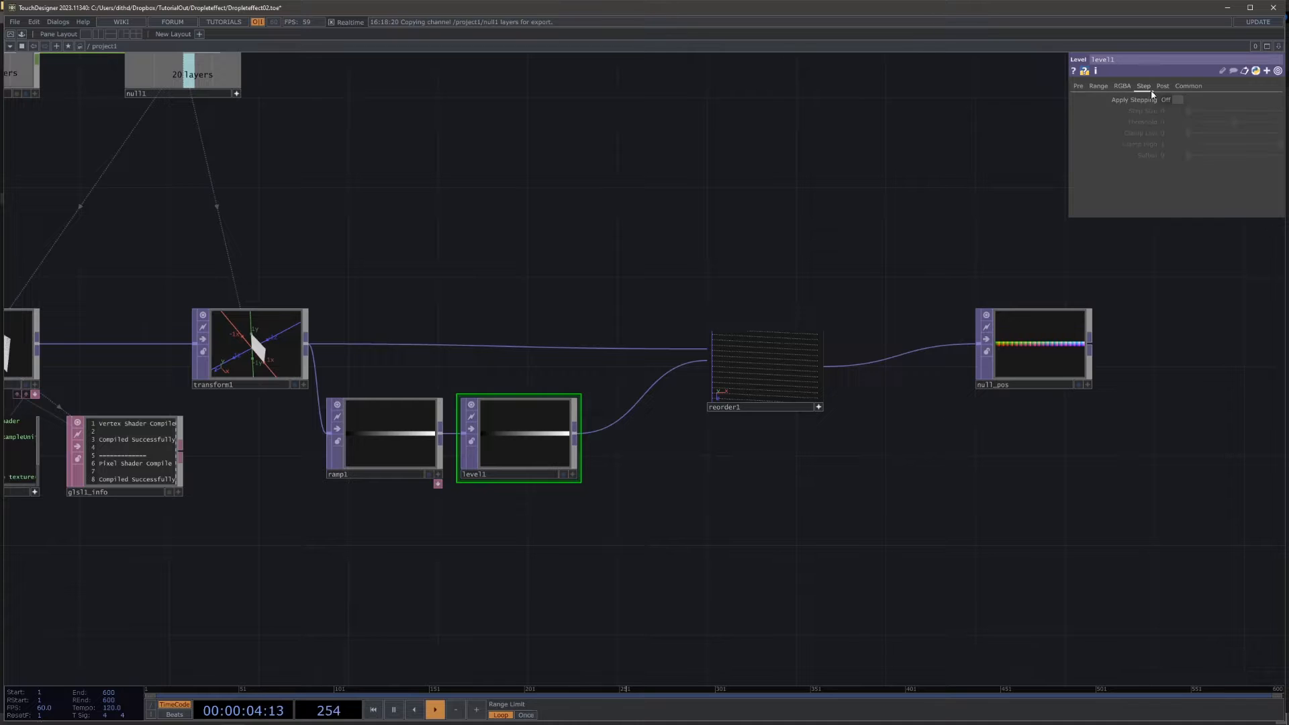
{"action": "left_click", "coordinate": [1174, 104]}
Step: Set the Level TOP's Step Size to the expression 1/op('null1')['layers'], referencing the layers channel of null1
{"action": "left_click_drag", "start_coordinate": [671, 168], "coordinate": [785, 233]}
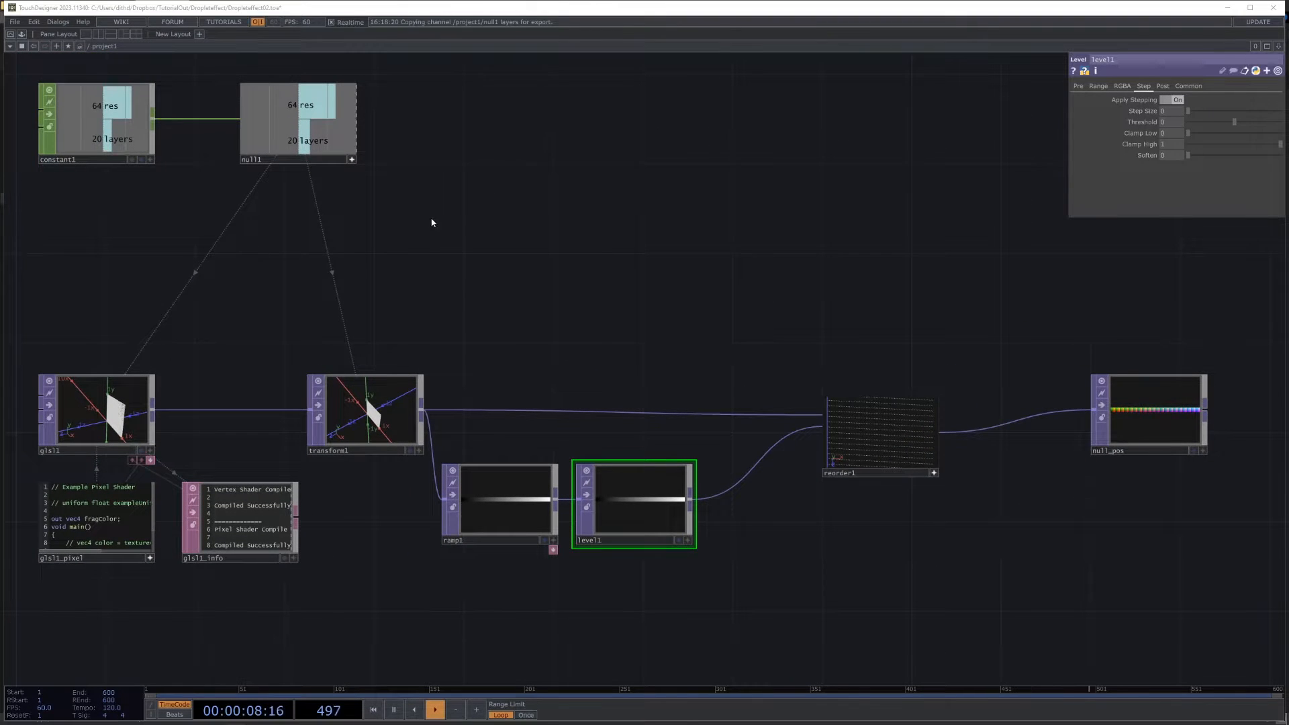
{"action": "left_click_drag", "start_coordinate": [615, 230], "coordinate": [662, 265]}
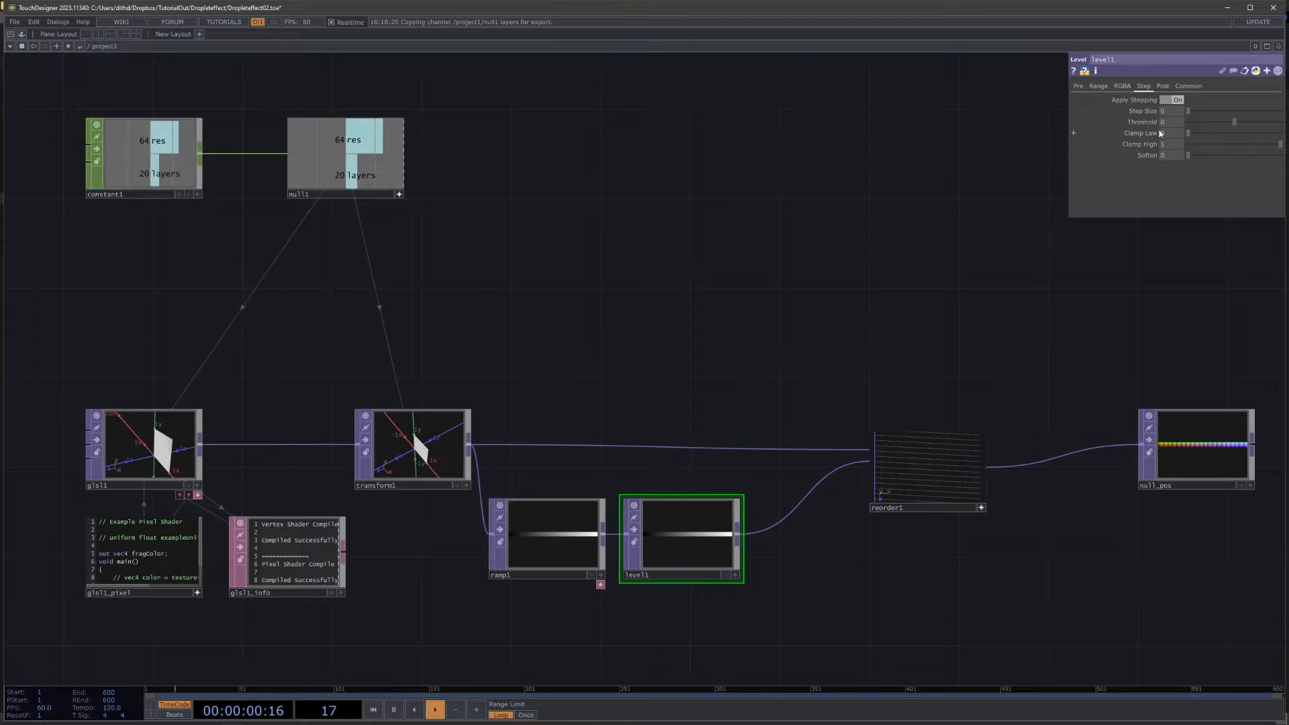
{"action": "left_click_drag", "start_coordinate": [375, 181], "coordinate": [1037, 139]}
{"action": "left_click_drag", "start_coordinate": [1168, 112], "coordinate": [1170, 112]}
{"action": "left_click", "coordinate": [1171, 112]}
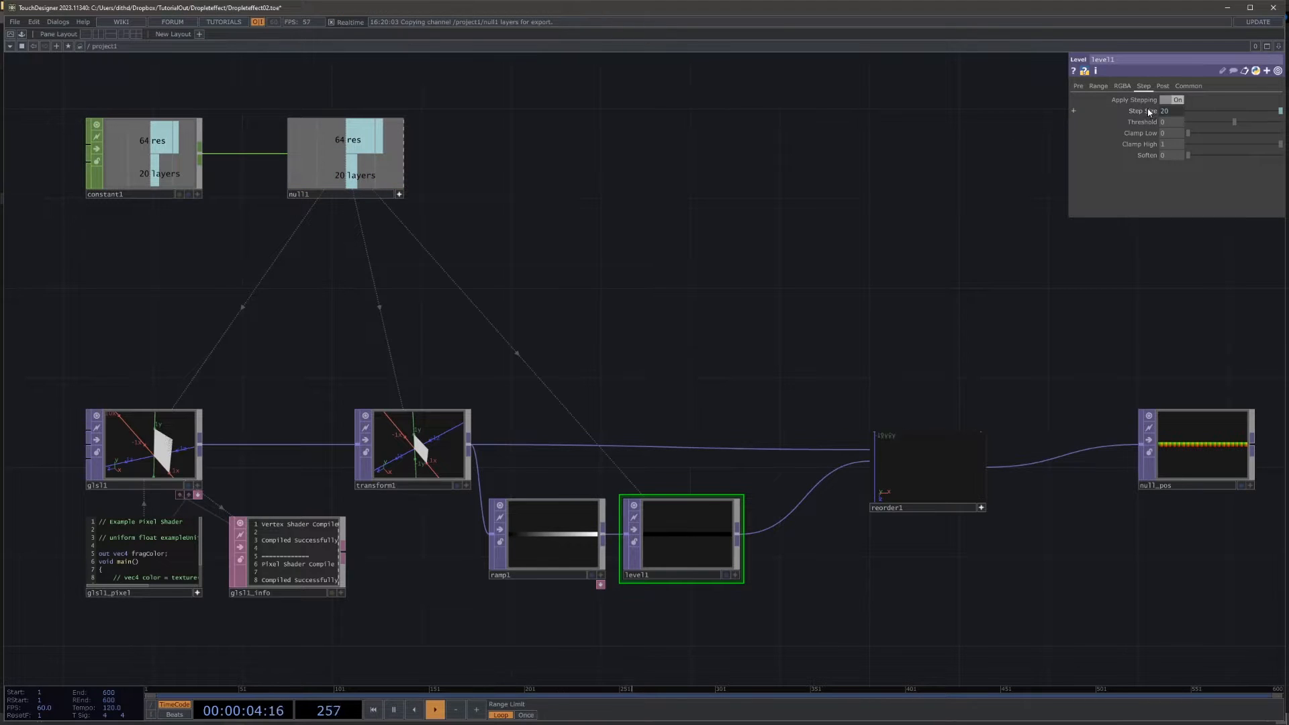
{"action": "left_click", "coordinate": [1150, 112]}
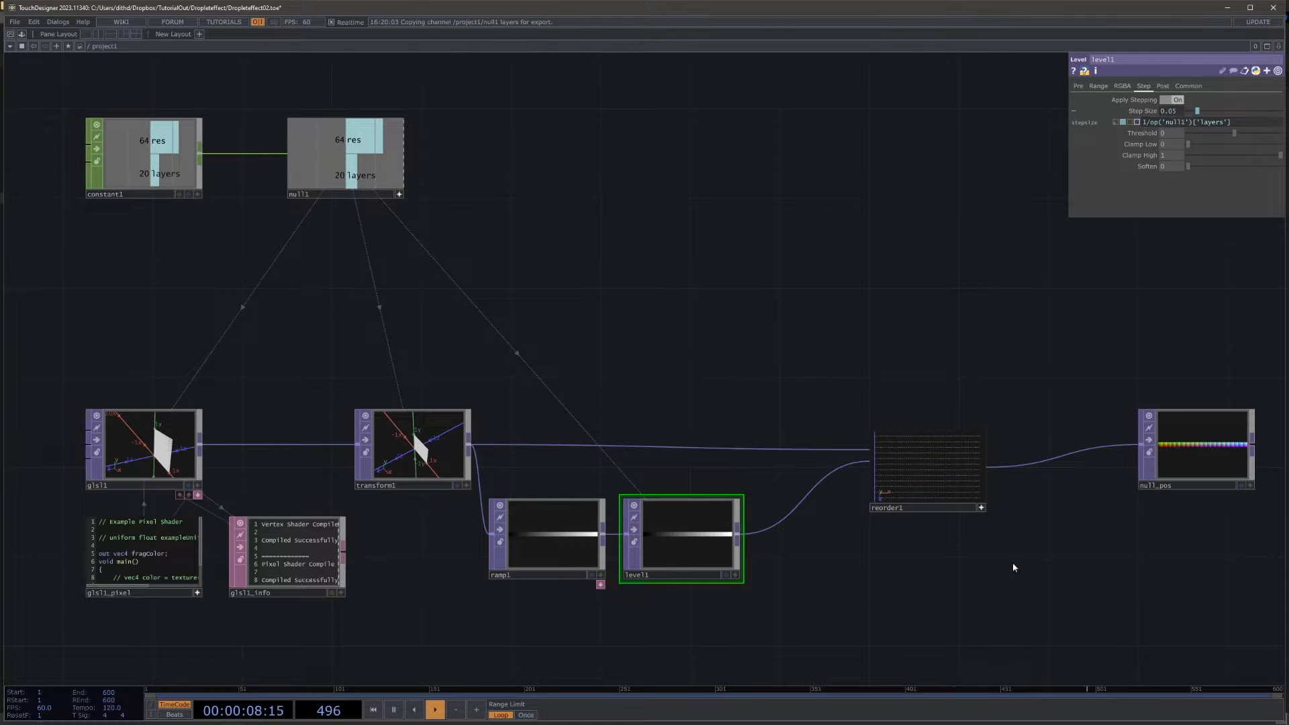
Step: Examine the stepped point layers in reorder1's top view, then deactivate its viewer
{"action": "scroll", "coordinate": [974, 500], "scroll_direction": "up", "scroll_amount": 5}
{"action": "middle_click_drag", "start_coordinate": [827, 471], "coordinate": [748, 398]}
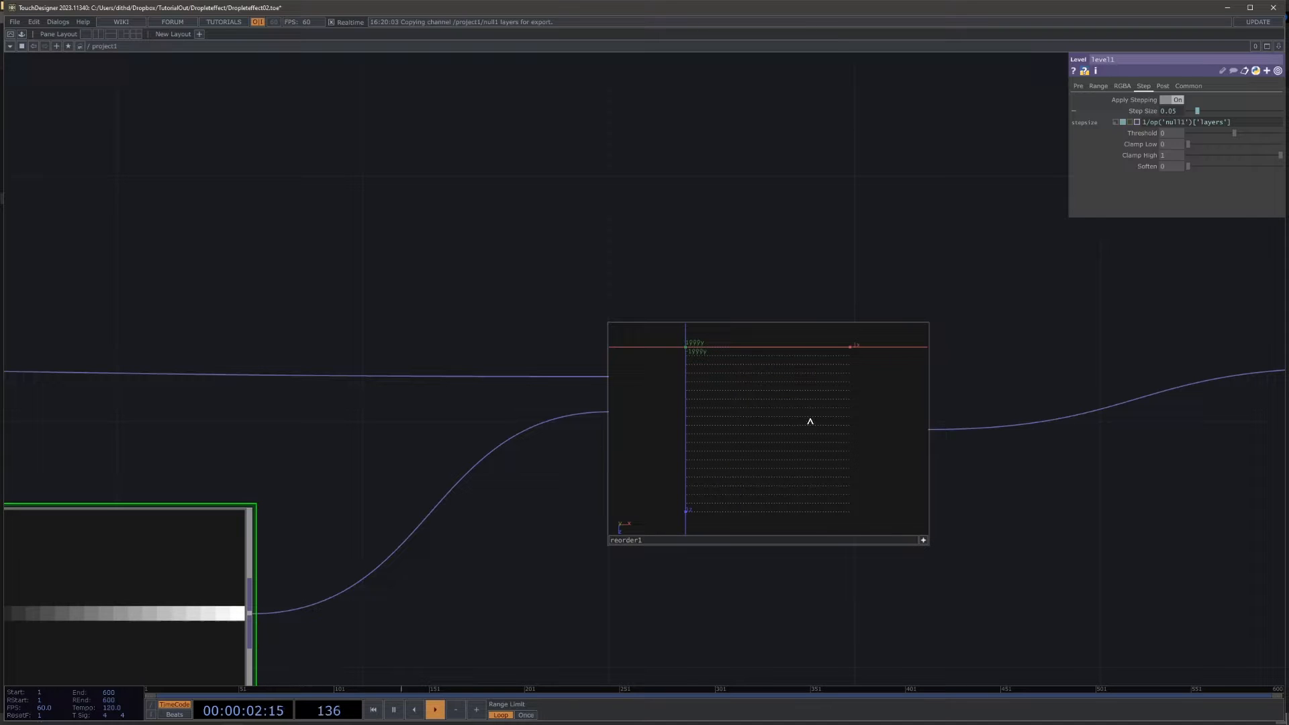
{"action": "left_click", "coordinate": [921, 539]}
Step: Save the project
{"action": "scroll", "coordinate": [883, 444], "scroll_direction": "down", "scroll_amount": 6}
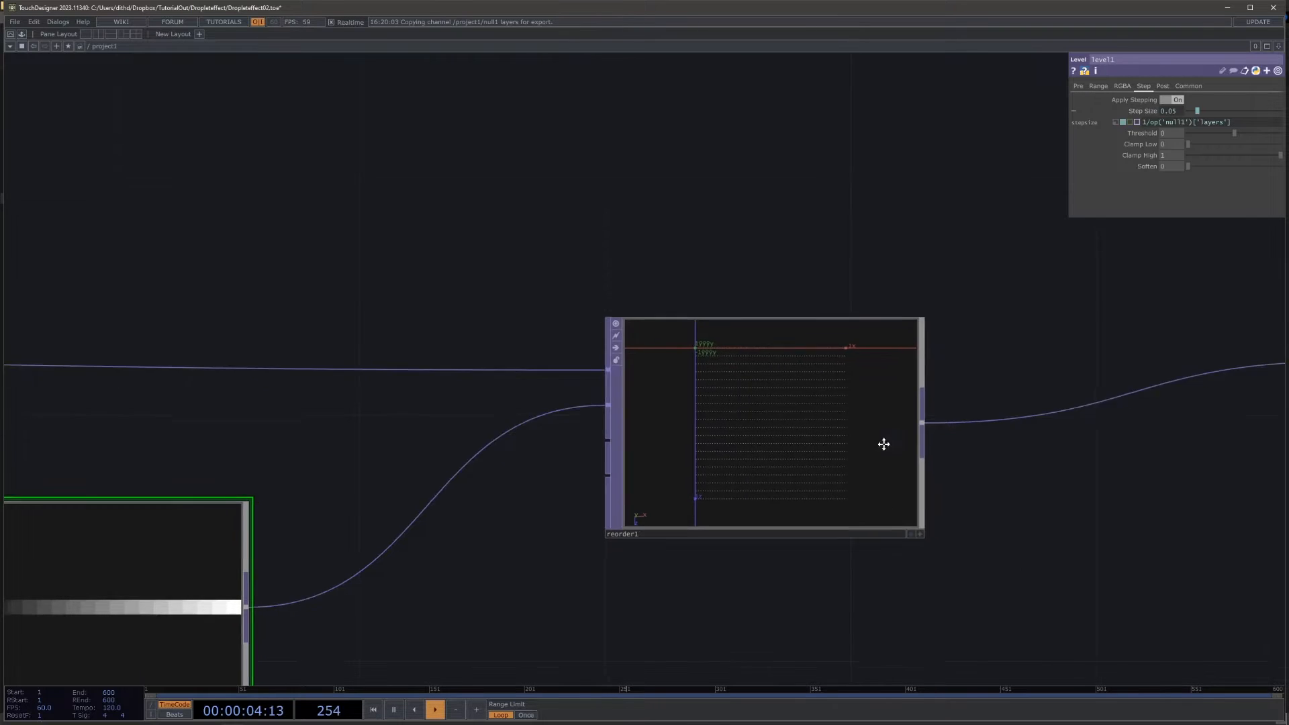
{"action": "left_click_drag", "start_coordinate": [905, 481], "coordinate": [800, 466]}
{"action": "key", "text": "ctrl+s"}
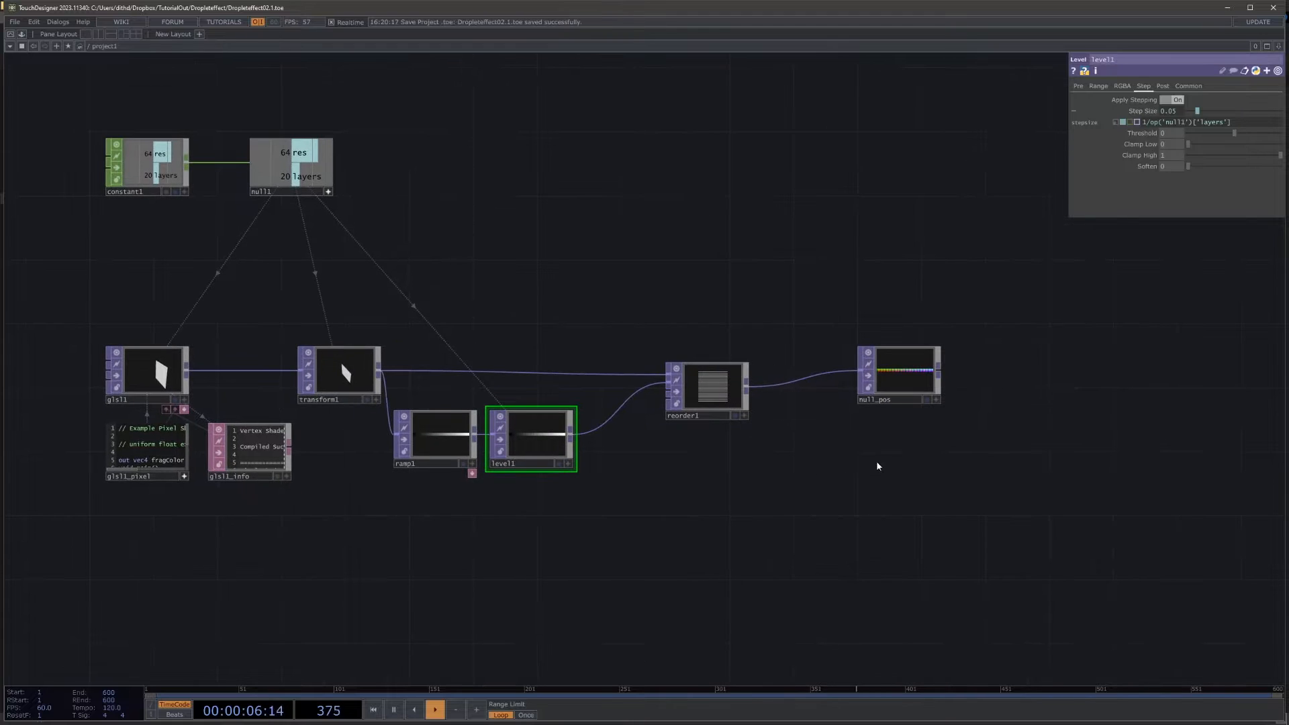
Step: Move null_pos farther from reorder1 and align it with reorder1's row to make room between them
{"action": "left_click_drag", "start_coordinate": [878, 463], "coordinate": [682, 452]}
{"action": "scroll", "coordinate": [691, 418], "scroll_direction": "down", "scroll_amount": 4}
{"action": "left_click_drag", "start_coordinate": [733, 412], "coordinate": [804, 417]}
{"action": "left_click_drag", "start_coordinate": [756, 465], "coordinate": [783, 426]}
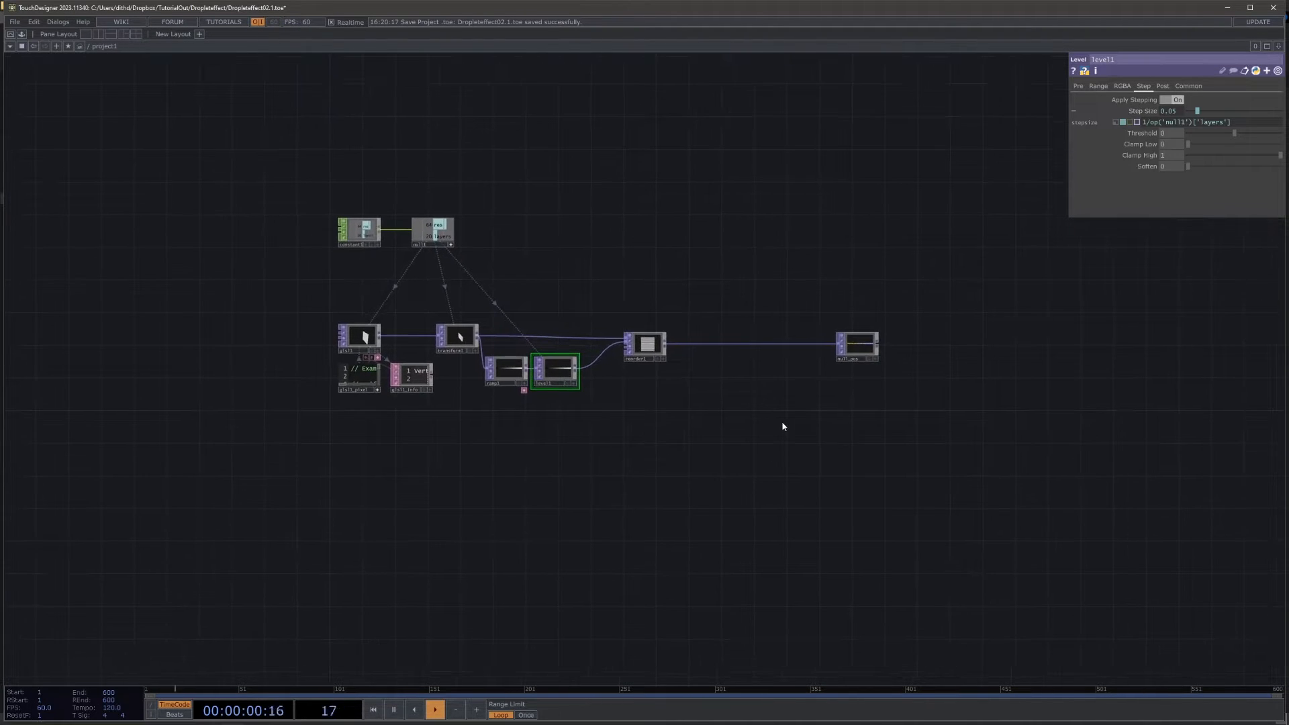
Step: Add an Add SOP in the empty area beyond null_pos and turn on its Add Points option
{"action": "left_click_drag", "start_coordinate": [968, 369], "coordinate": [619, 360]}
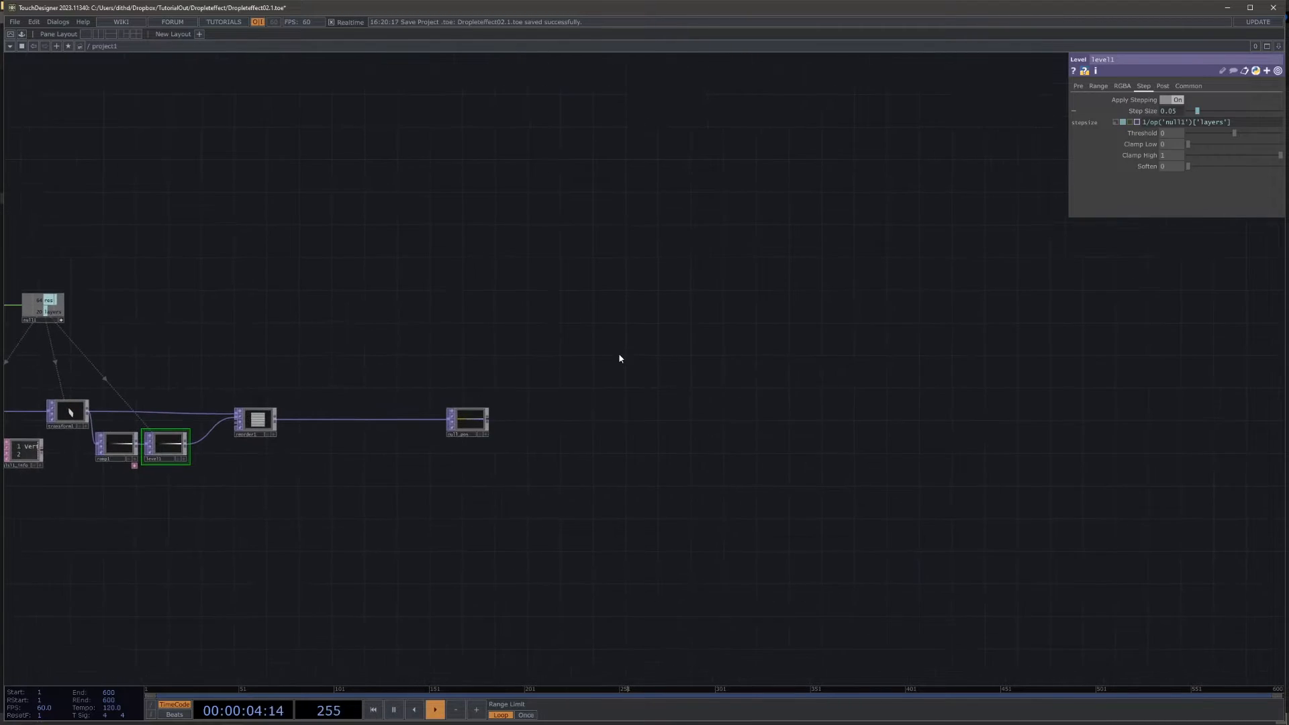
{"action": "key", "text": "Tab"}
{"action": "left_click", "coordinate": [533, 225]}
{"action": "type", "text": "a"}
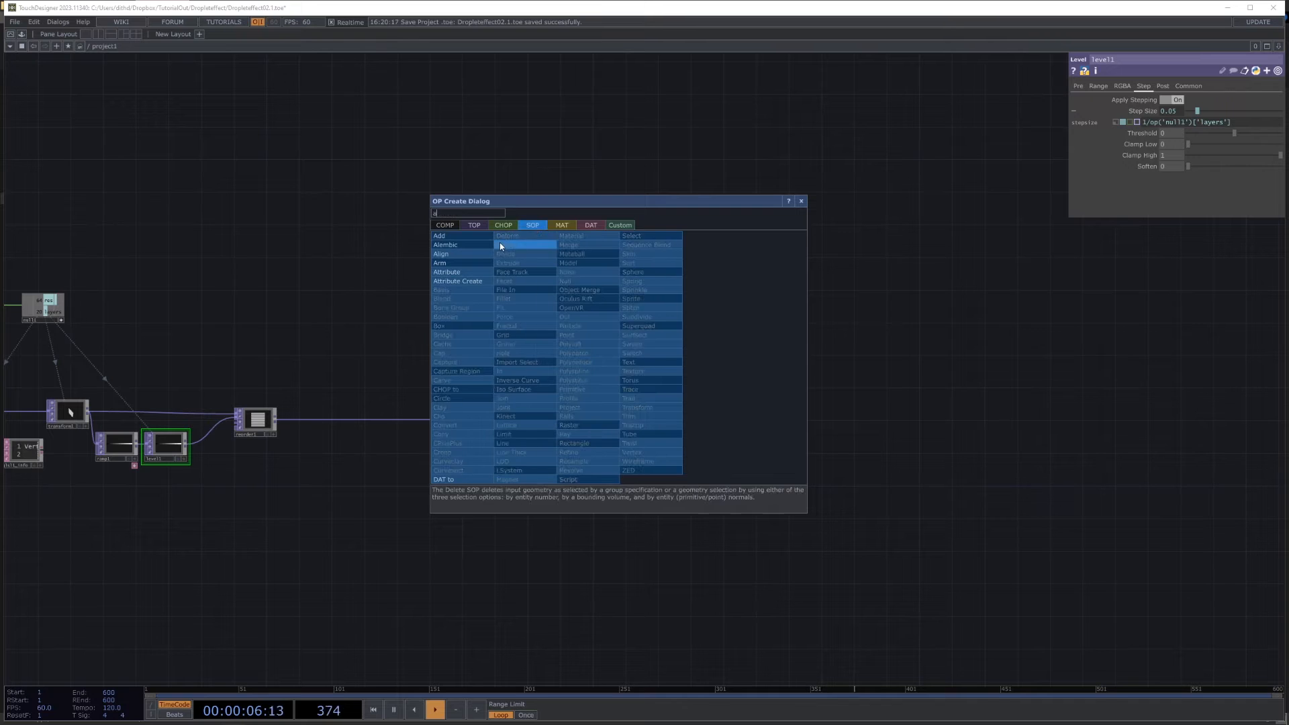
{"action": "left_click", "coordinate": [469, 237]}
{"action": "left_click", "coordinate": [635, 333]}
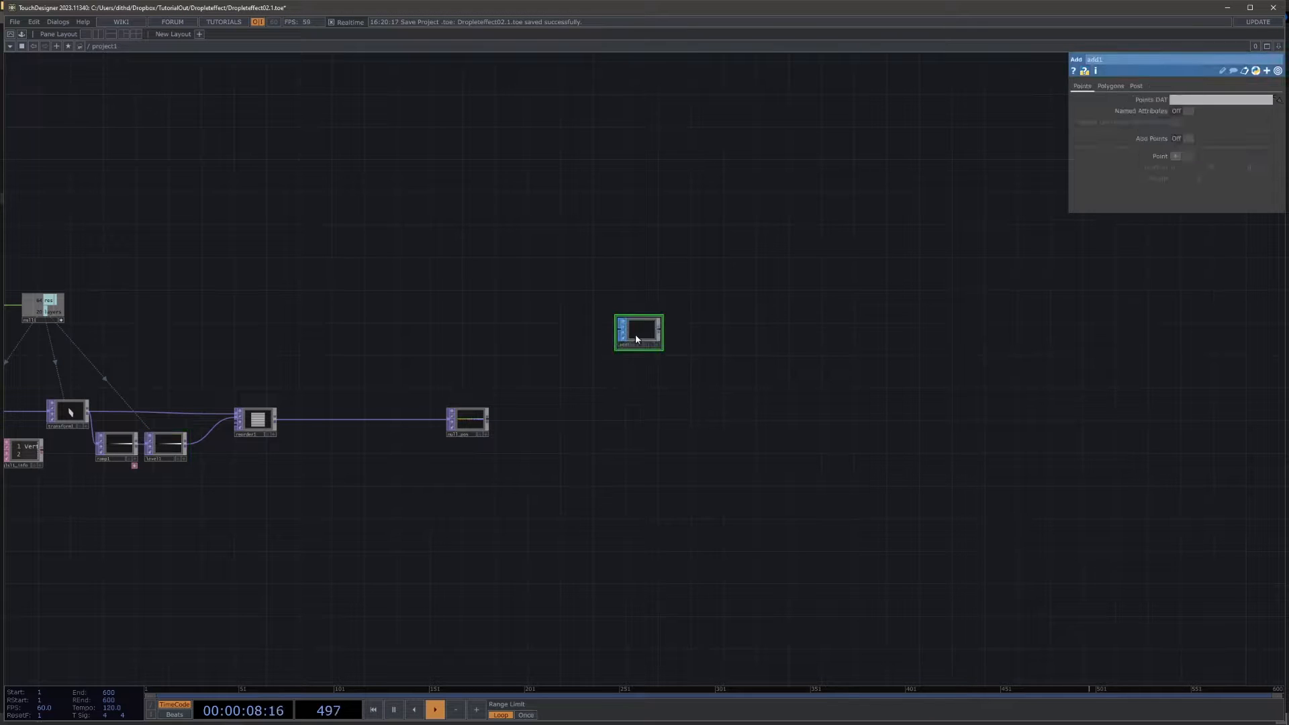
{"action": "scroll", "coordinate": [635, 333], "scroll_direction": "up", "scroll_amount": 3}
{"action": "left_click", "coordinate": [1184, 139]}
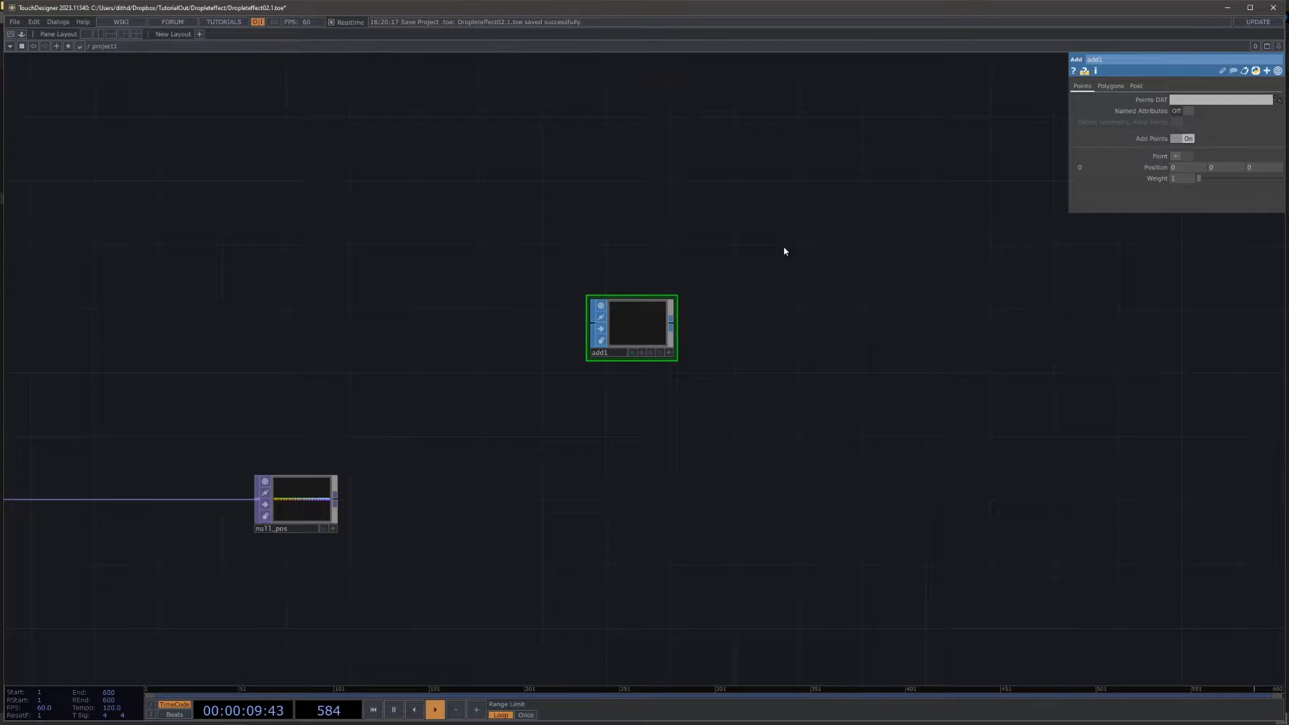
Step: Append a Convert SOP to add1, converting to Particles Per Point with the particle type Render as Point Sprites
{"action": "right_click", "coordinate": [672, 322]}
{"action": "type", "text": "conver"}
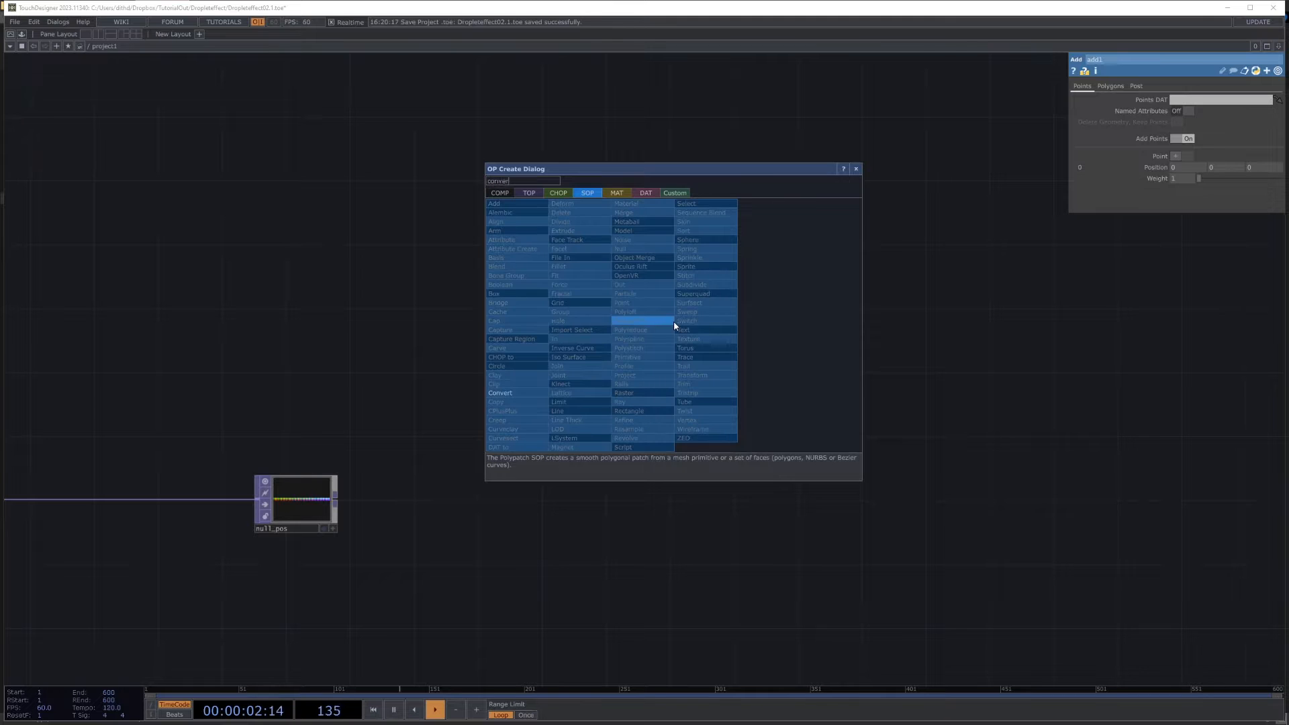
{"action": "left_click", "coordinate": [516, 393]}
{"action": "left_click", "coordinate": [744, 328]}
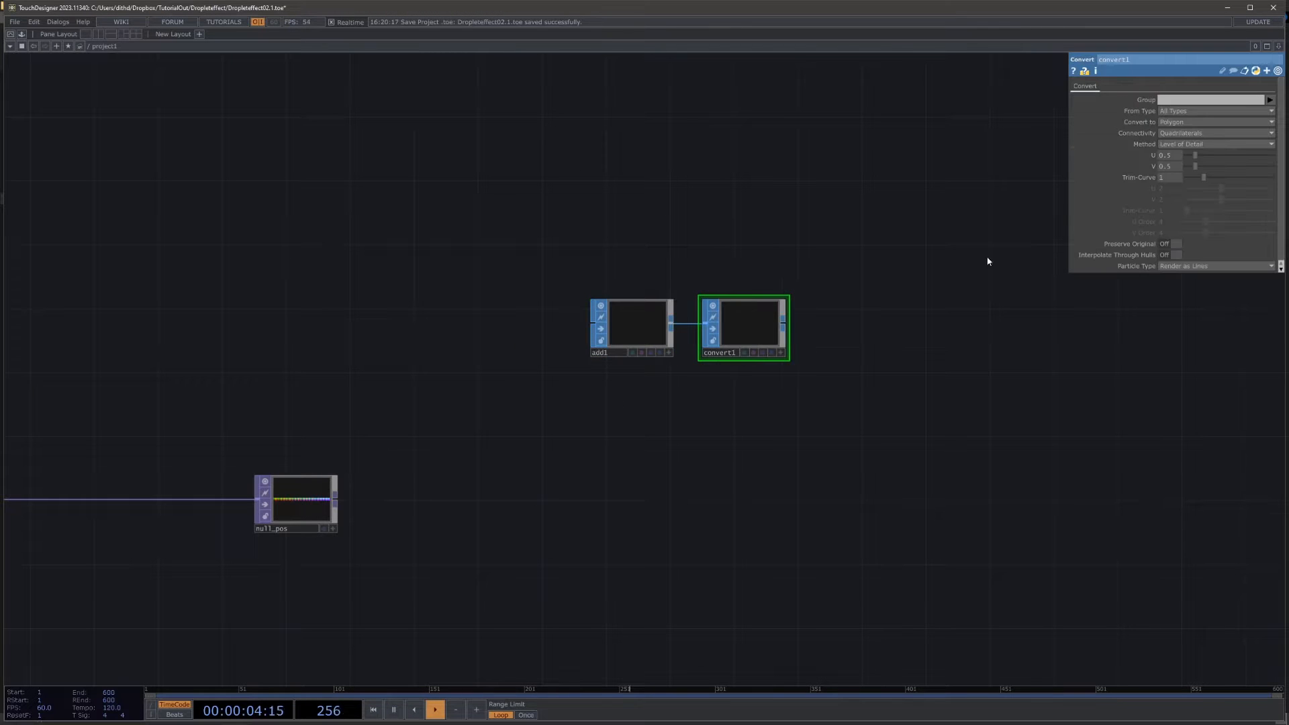
{"action": "left_click", "coordinate": [1188, 121]}
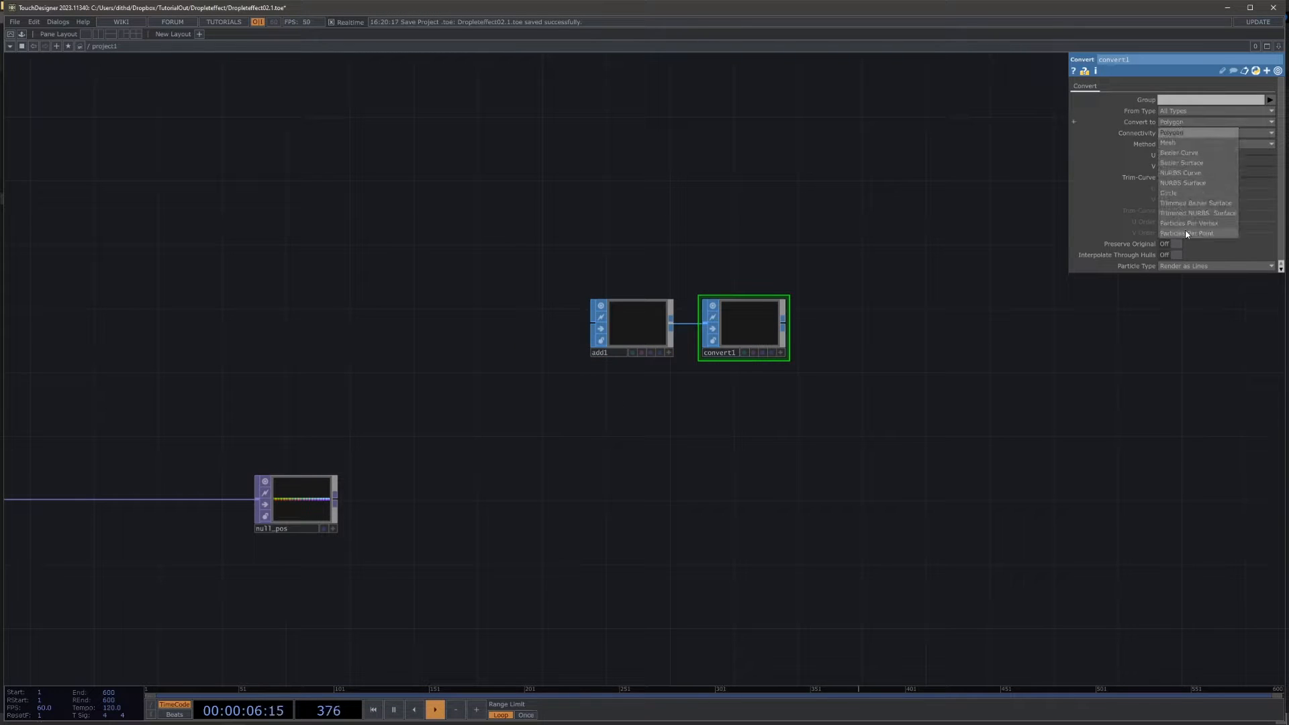
{"action": "left_click", "coordinate": [1185, 234]}
{"action": "left_click_drag", "start_coordinate": [955, 368], "coordinate": [728, 359]}
{"action": "left_click", "coordinate": [1184, 266]}
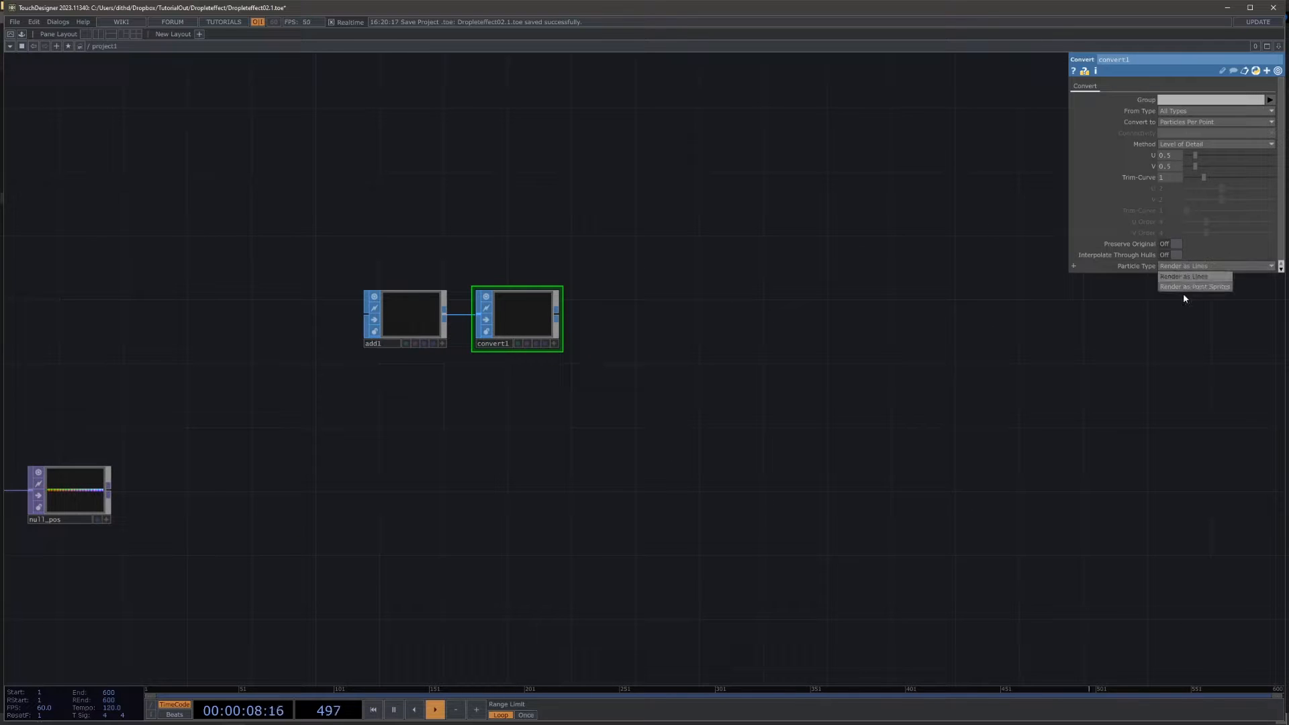
{"action": "left_click", "coordinate": [1194, 286]}
Step: Connect a Geometry COMP to the output of convert1
{"action": "key", "text": "Tab"}
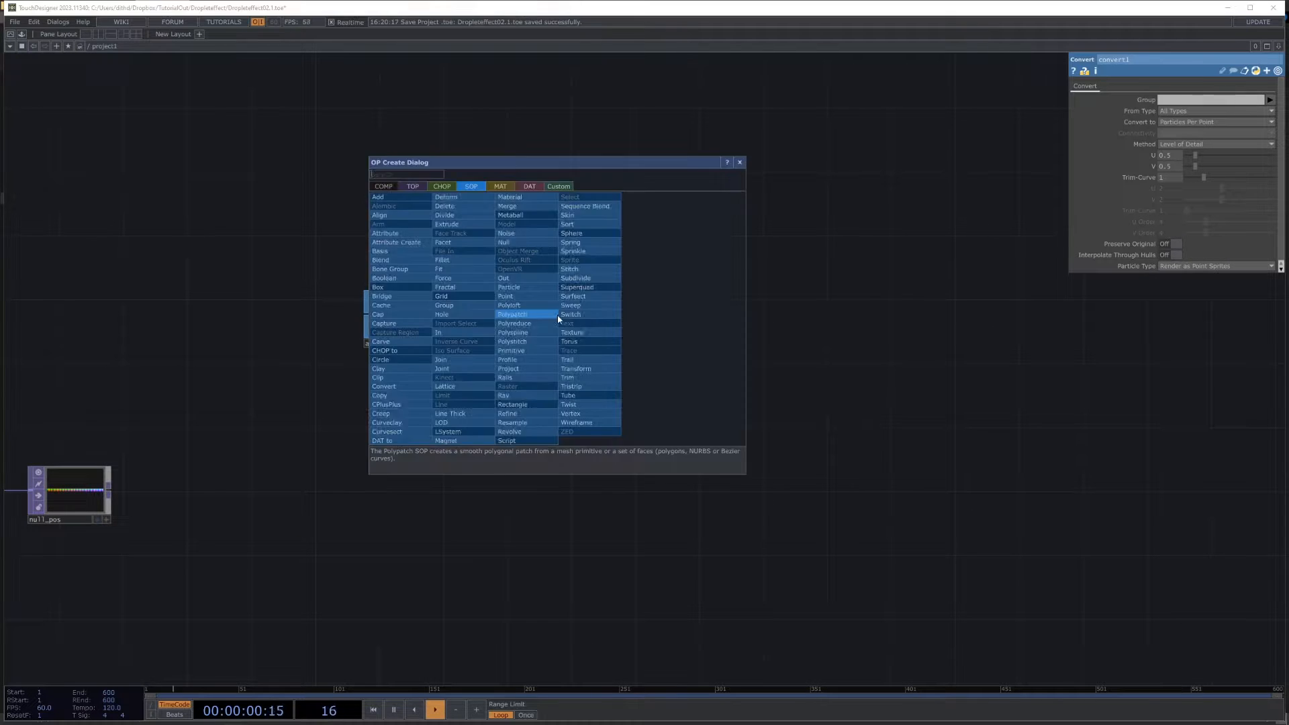
{"action": "type", "text": "ge"}
{"action": "left_click", "coordinate": [392, 187]}
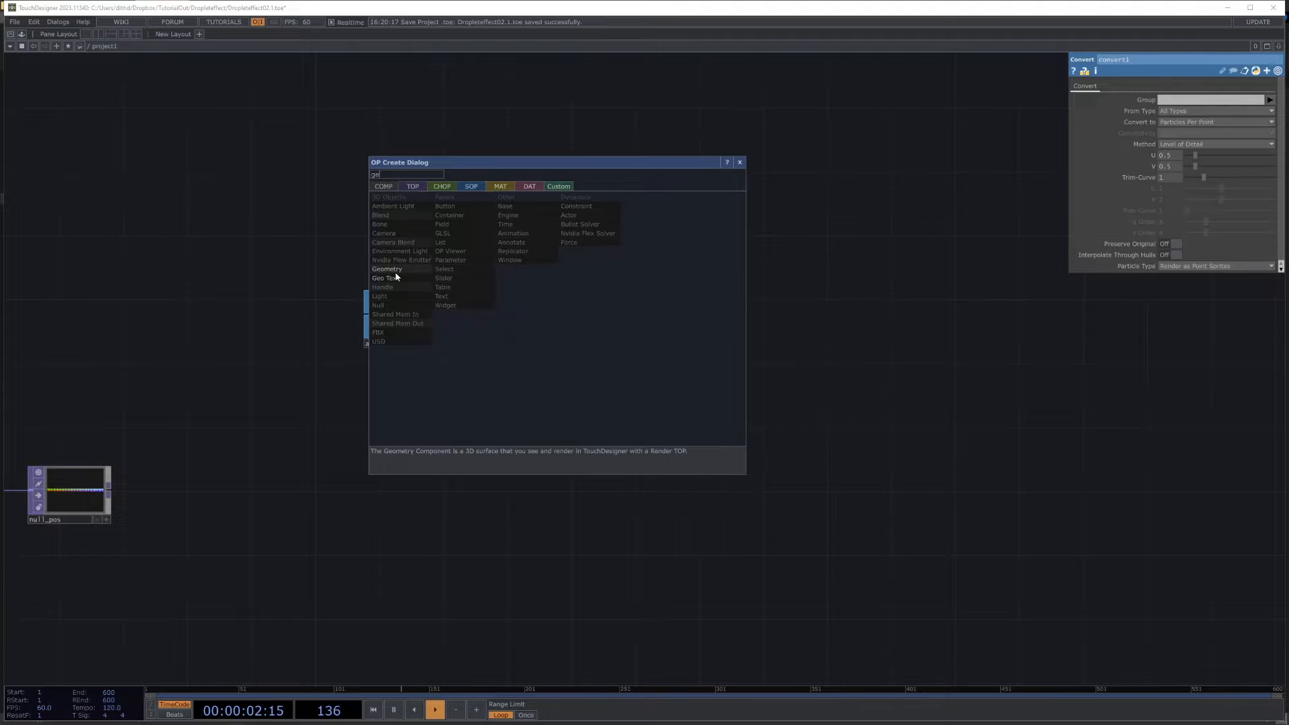
{"action": "left_click", "coordinate": [395, 273]}
{"action": "left_click", "coordinate": [666, 308]}
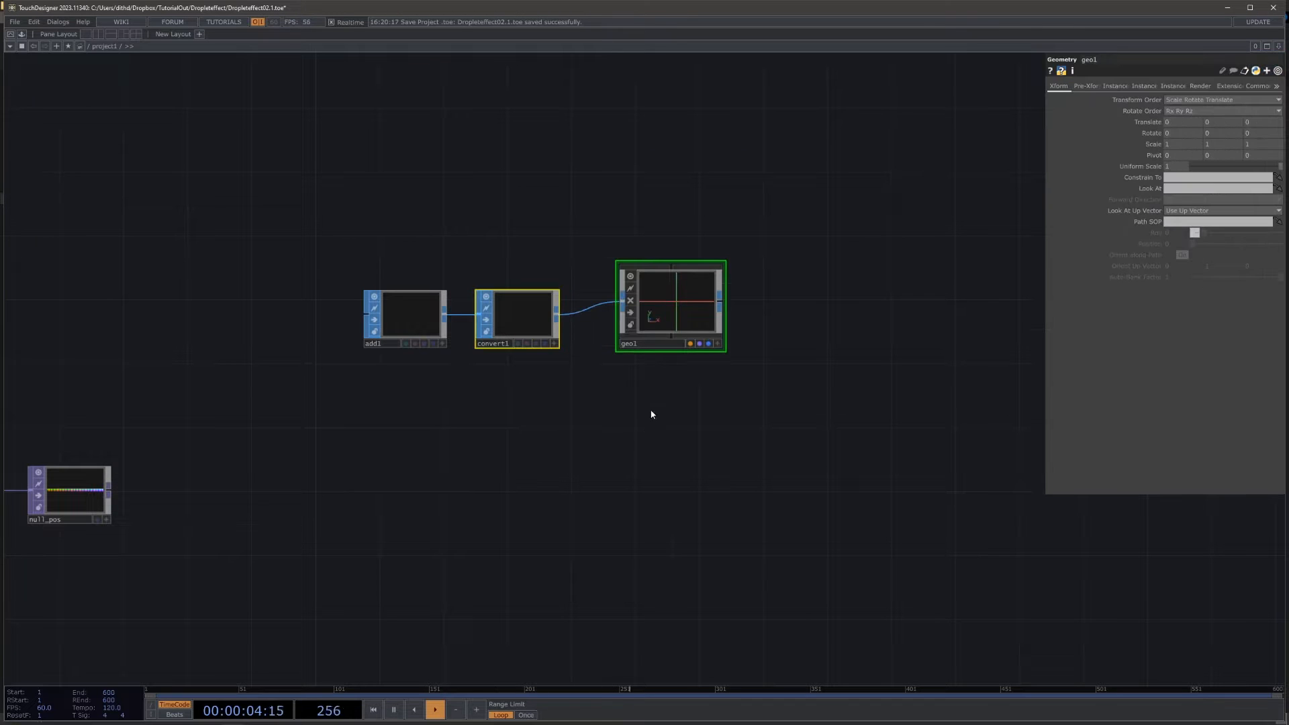
Step: Enable instancing on geo1 with null_pos as the Translate OP, mapping r, g and b to Translate X, Y and Z
{"action": "key", "text": "Tab"}
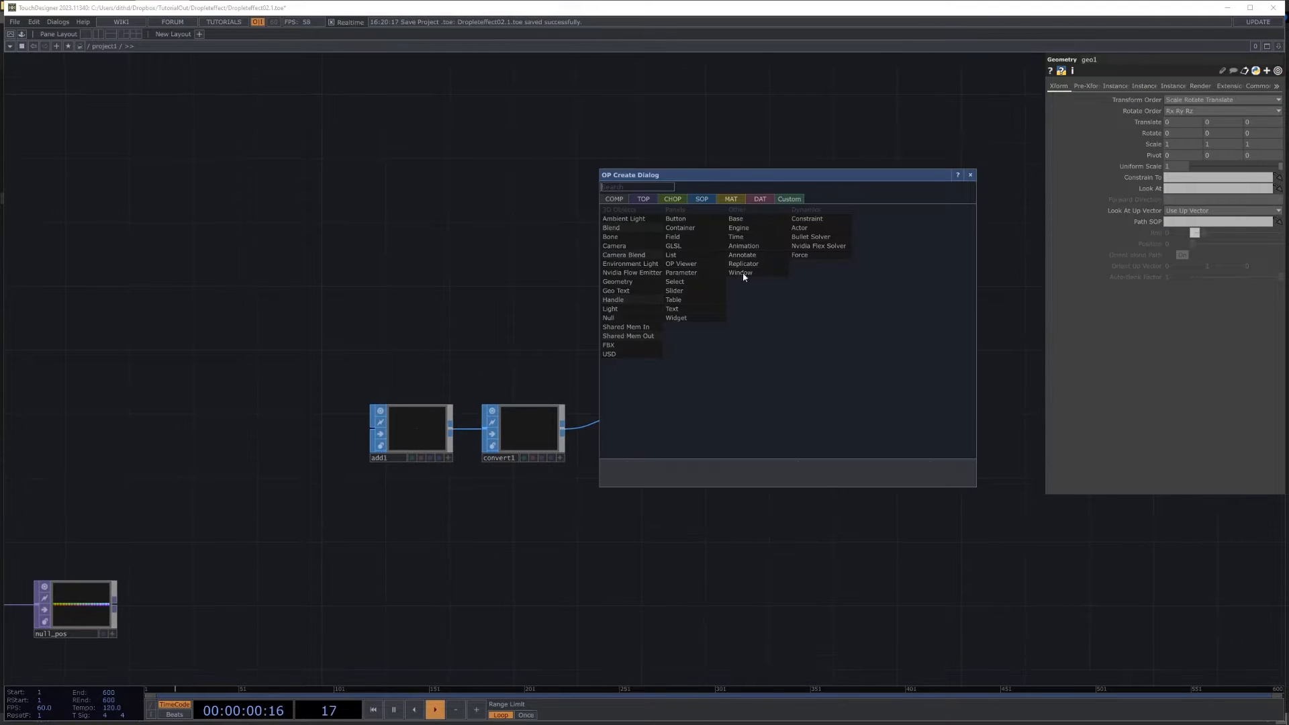
{"action": "left_click", "coordinate": [969, 175]}
{"action": "left_click", "coordinate": [1115, 86]}
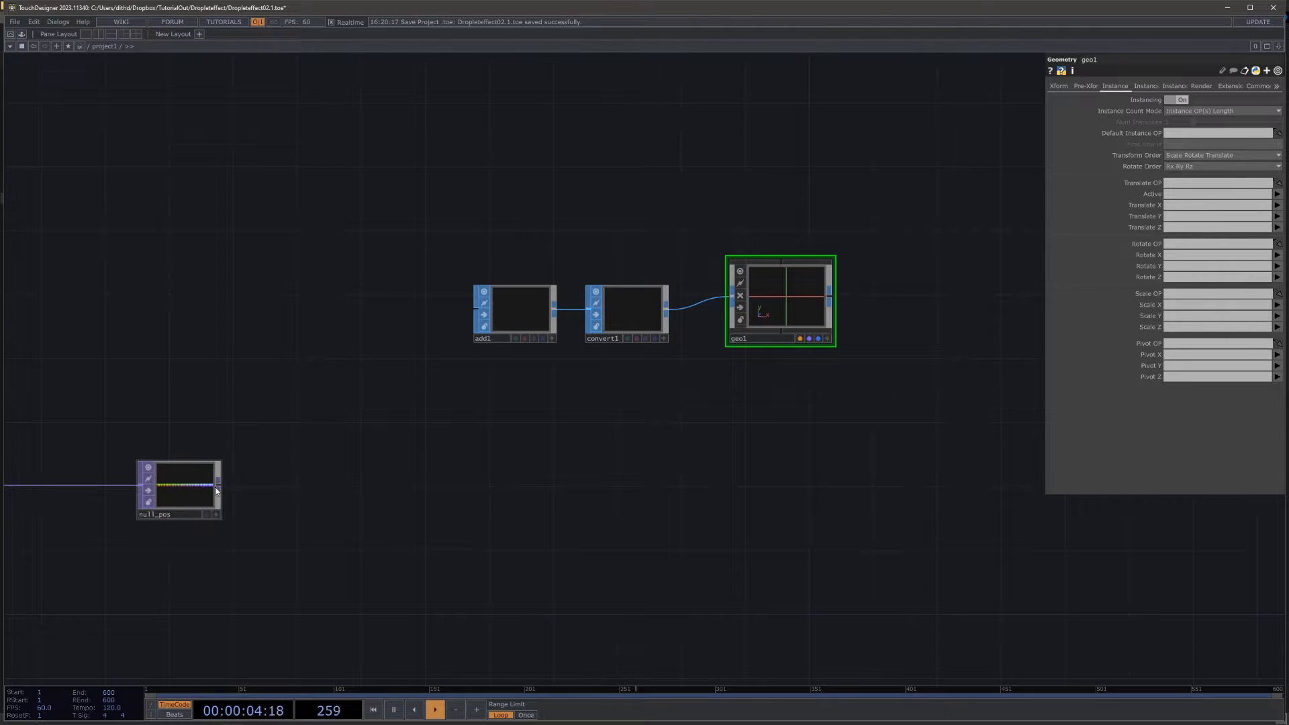
{"action": "left_click_drag", "start_coordinate": [215, 486], "coordinate": [1178, 183]}
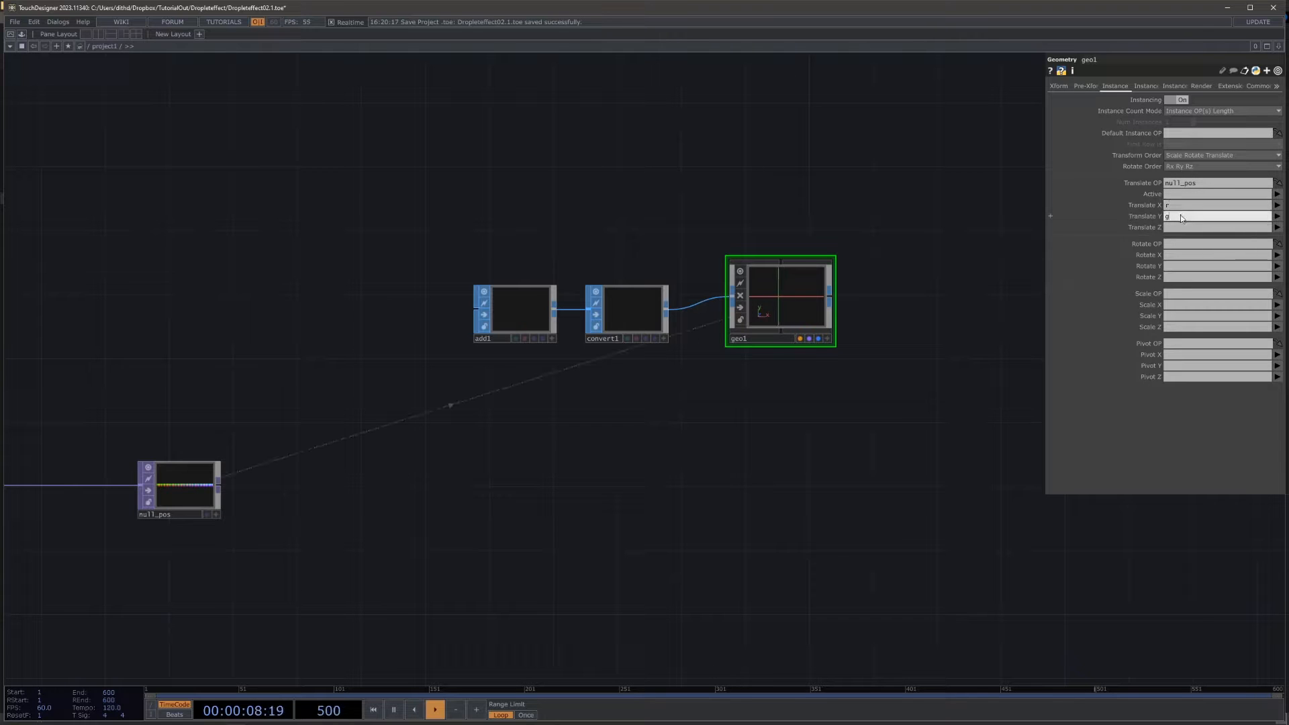
Step: Add a Point Sprite MAT below geo1 and assign it as geo1's material
{"action": "key", "text": "Tab"}
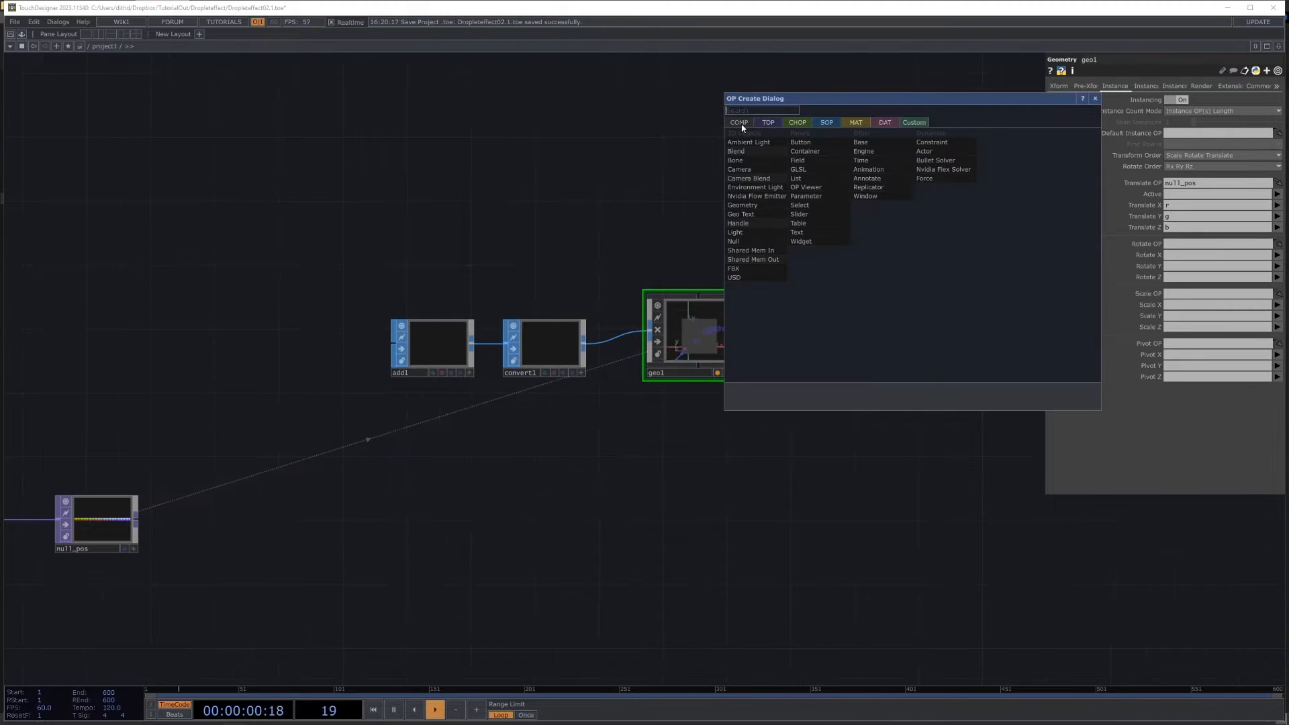
{"action": "left_click", "coordinate": [797, 123]}
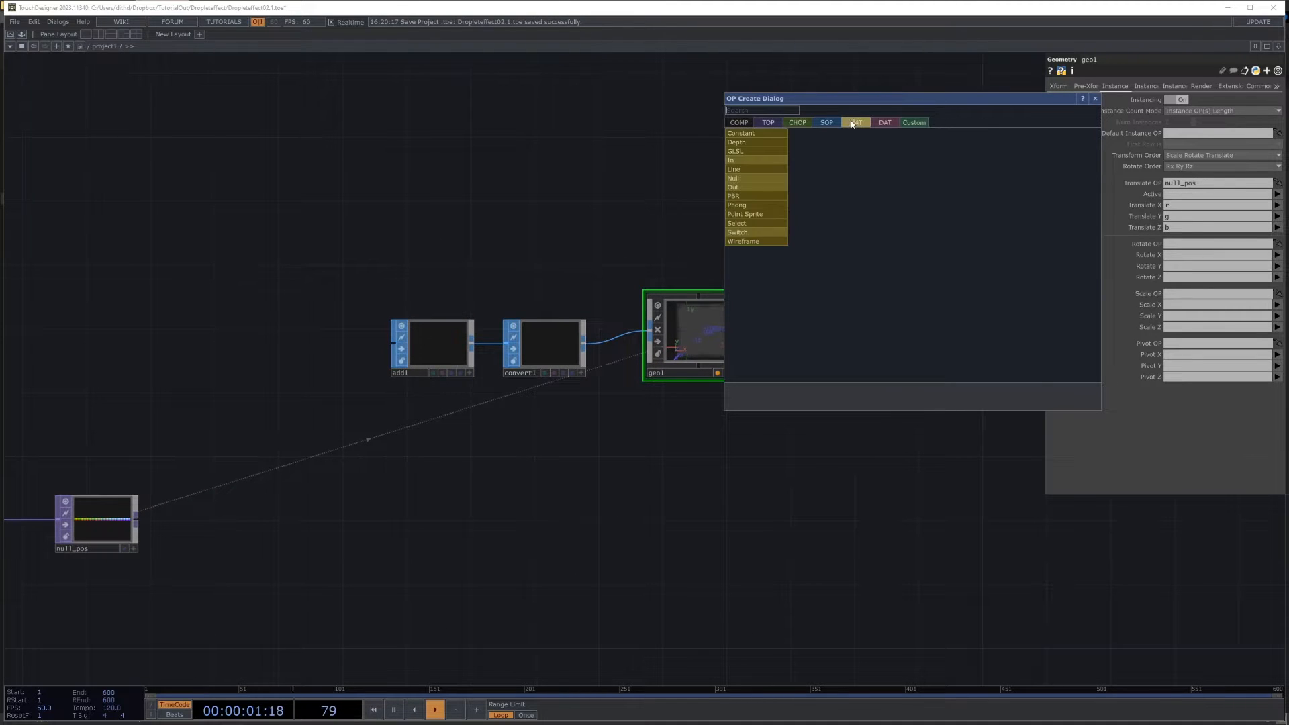
{"action": "left_click", "coordinate": [752, 215]}
{"action": "left_click", "coordinate": [698, 449]}
{"action": "left_click_drag", "start_coordinate": [697, 450], "coordinate": [723, 336]}
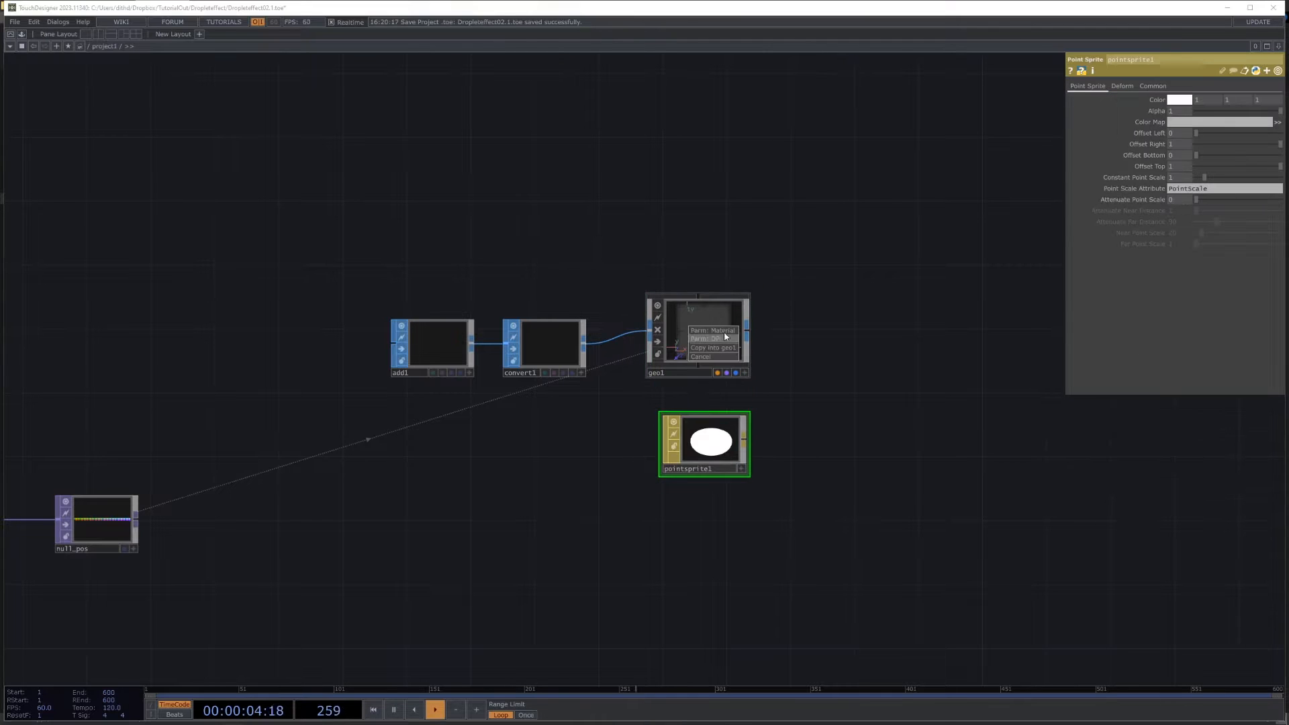
{"action": "left_click", "coordinate": [722, 329]}
Step: Place a Camera COMP above geo1
{"action": "key", "text": "Tab"}
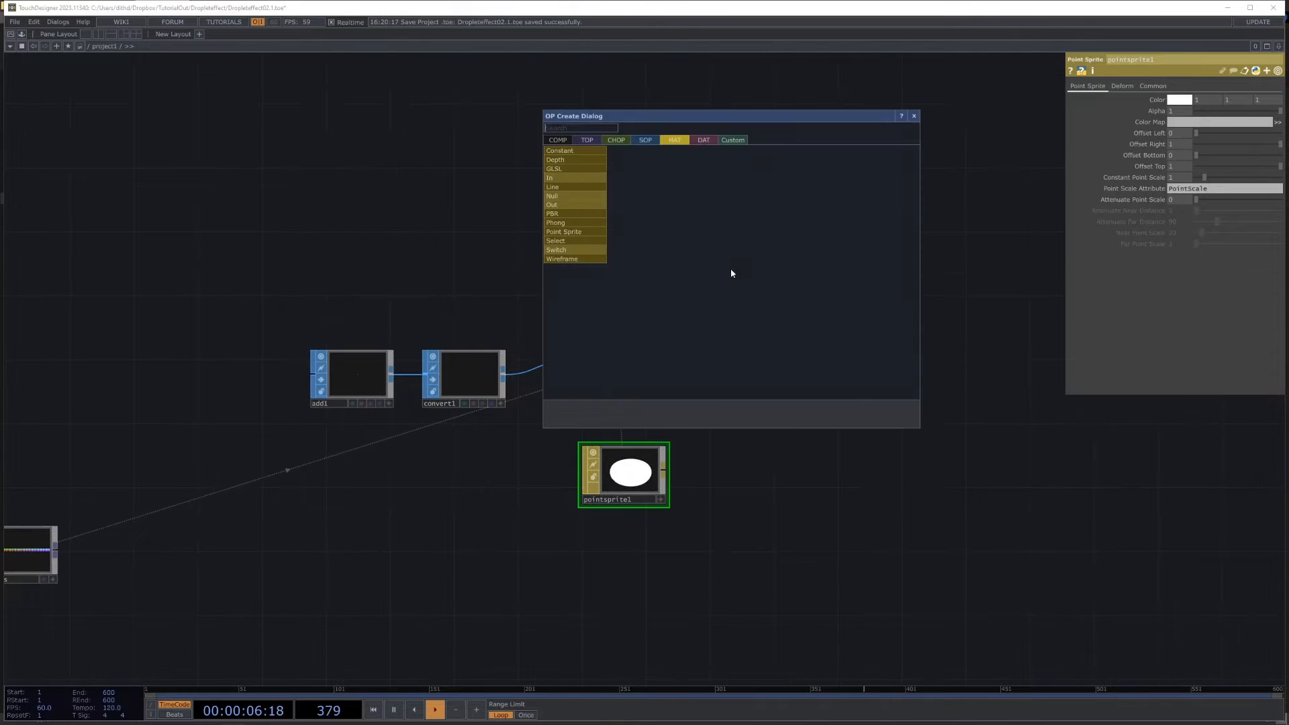
{"action": "left_click", "coordinate": [557, 139]}
{"action": "left_click", "coordinate": [566, 167]}
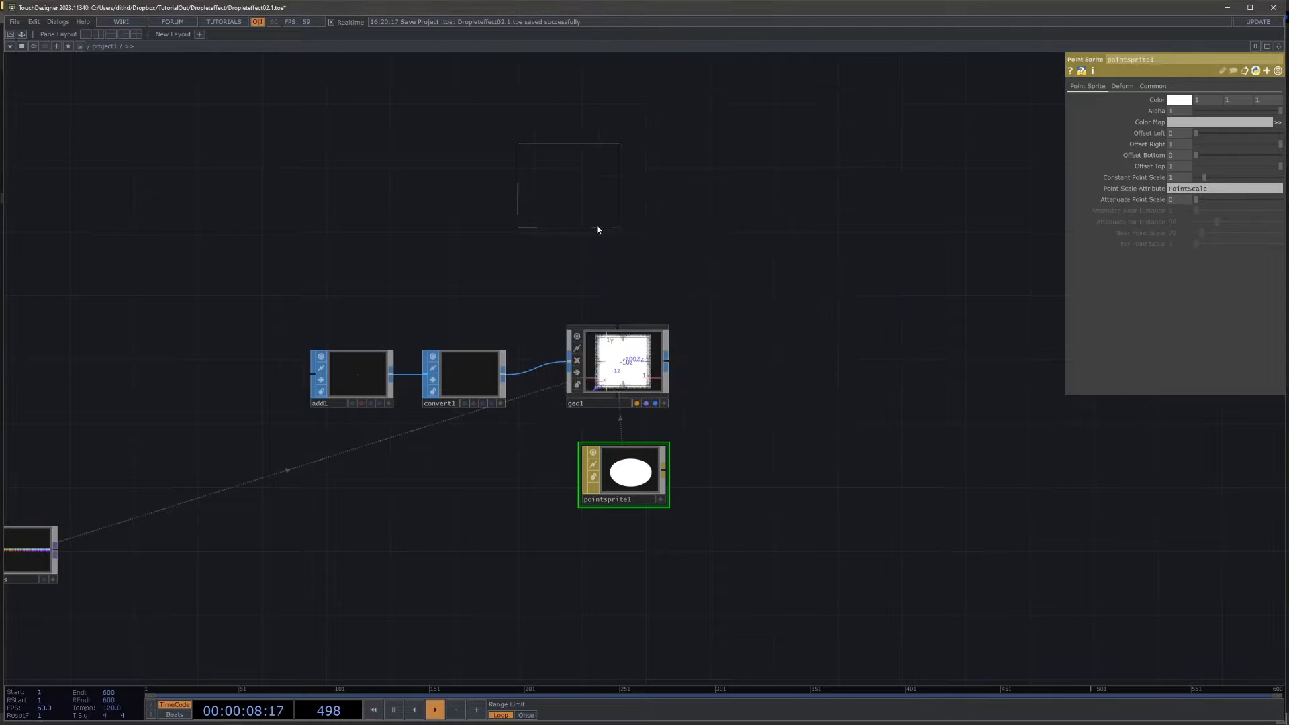
{"action": "left_click", "coordinate": [671, 298]}
Step: Add a Render TOP beside geo1 to render the instanced points through cam1
{"action": "key", "text": "Tab"}
{"action": "left_click", "coordinate": [496, 145]}
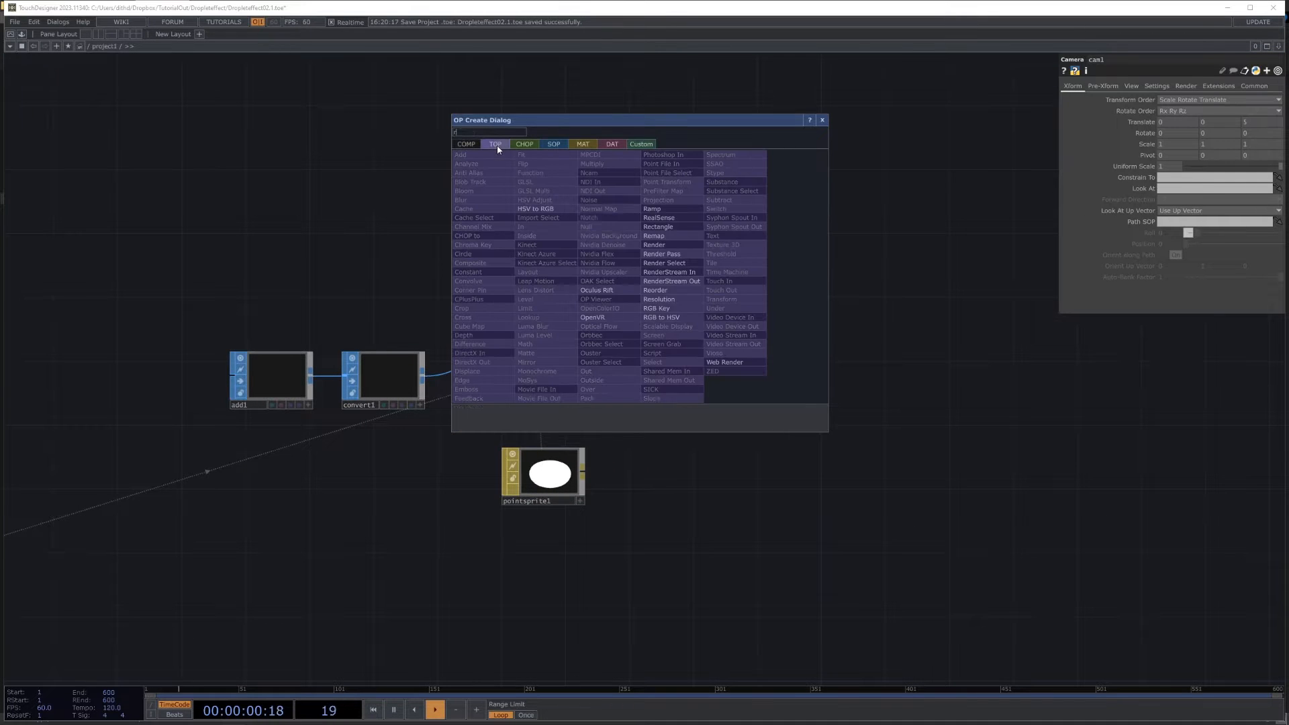
{"action": "type", "text": "re"}
{"action": "left_click", "coordinate": [654, 245]}
{"action": "left_click", "coordinate": [722, 365]}
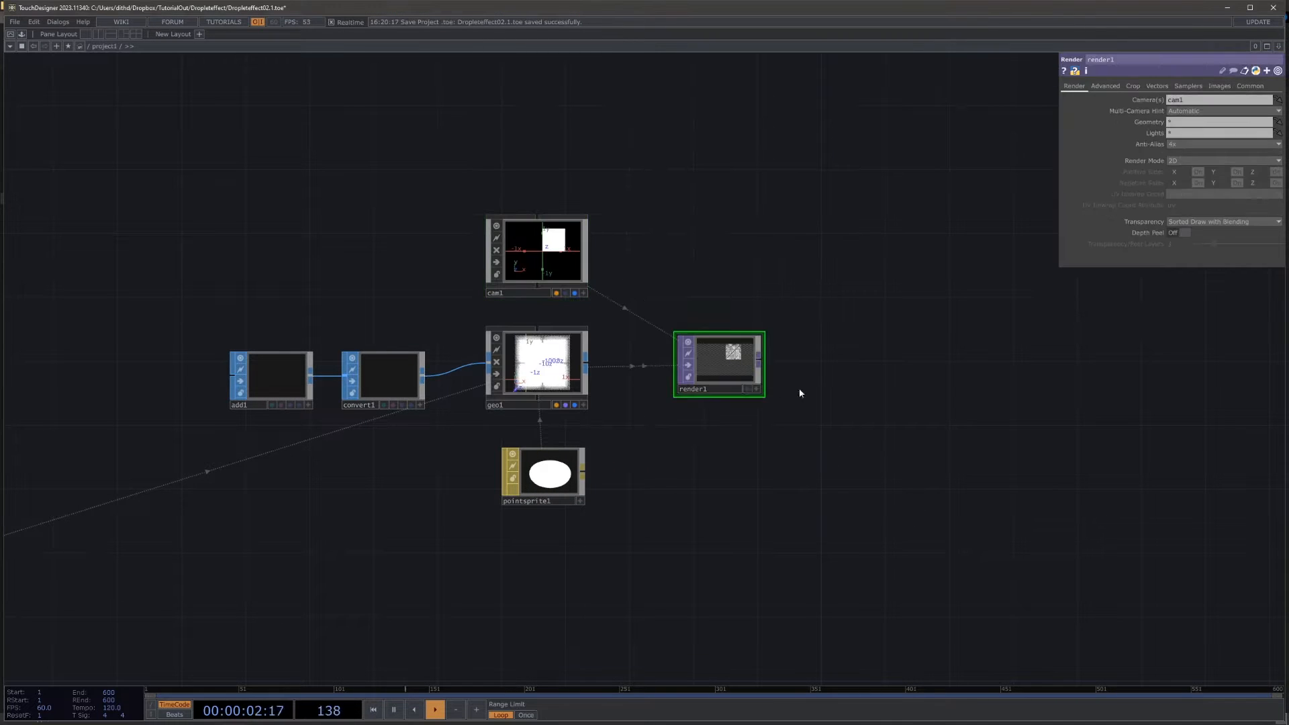
Step: Append an RGB Key TOP to render1 and display it as the network background
{"action": "scroll", "coordinate": [799, 389], "scroll_direction": "up", "scroll_amount": 2}
{"action": "scroll", "coordinate": [800, 393], "scroll_direction": "up", "scroll_amount": 2}
{"action": "right_click", "coordinate": [722, 342]}
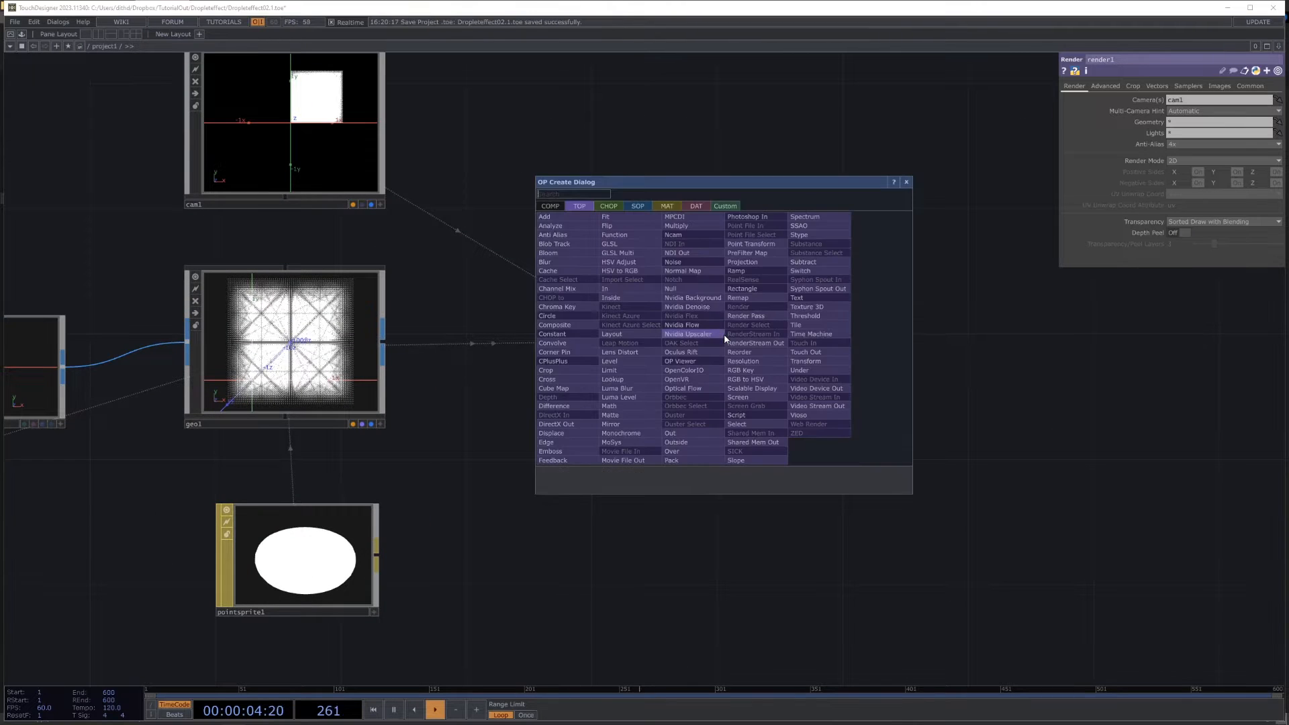
{"action": "left_click", "coordinate": [742, 371]}
{"action": "left_click", "coordinate": [897, 356]}
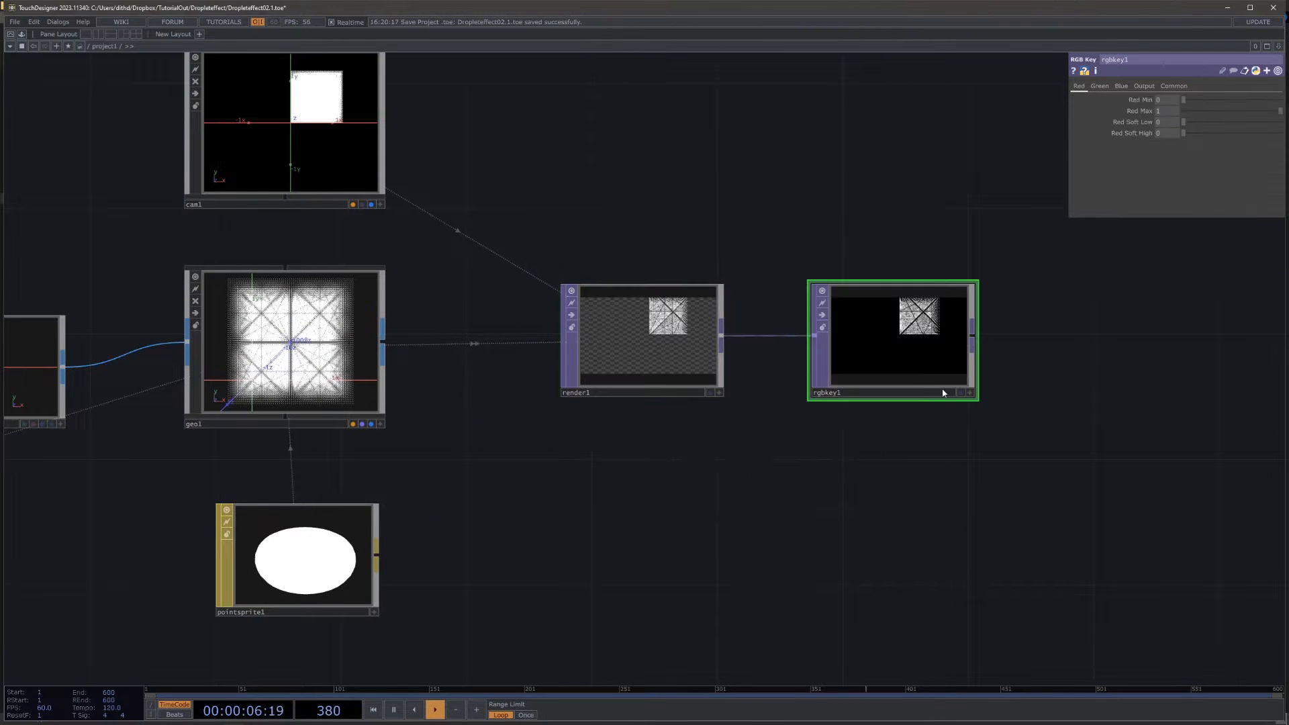
{"action": "left_click", "coordinate": [962, 394]}
{"action": "left_click_drag", "start_coordinate": [882, 432], "coordinate": [899, 390]}
Step: Activate geo1's viewer and orbit the instanced point volume to inspect it in perspective
{"action": "scroll", "coordinate": [879, 414], "scroll_direction": "down", "scroll_amount": 4}
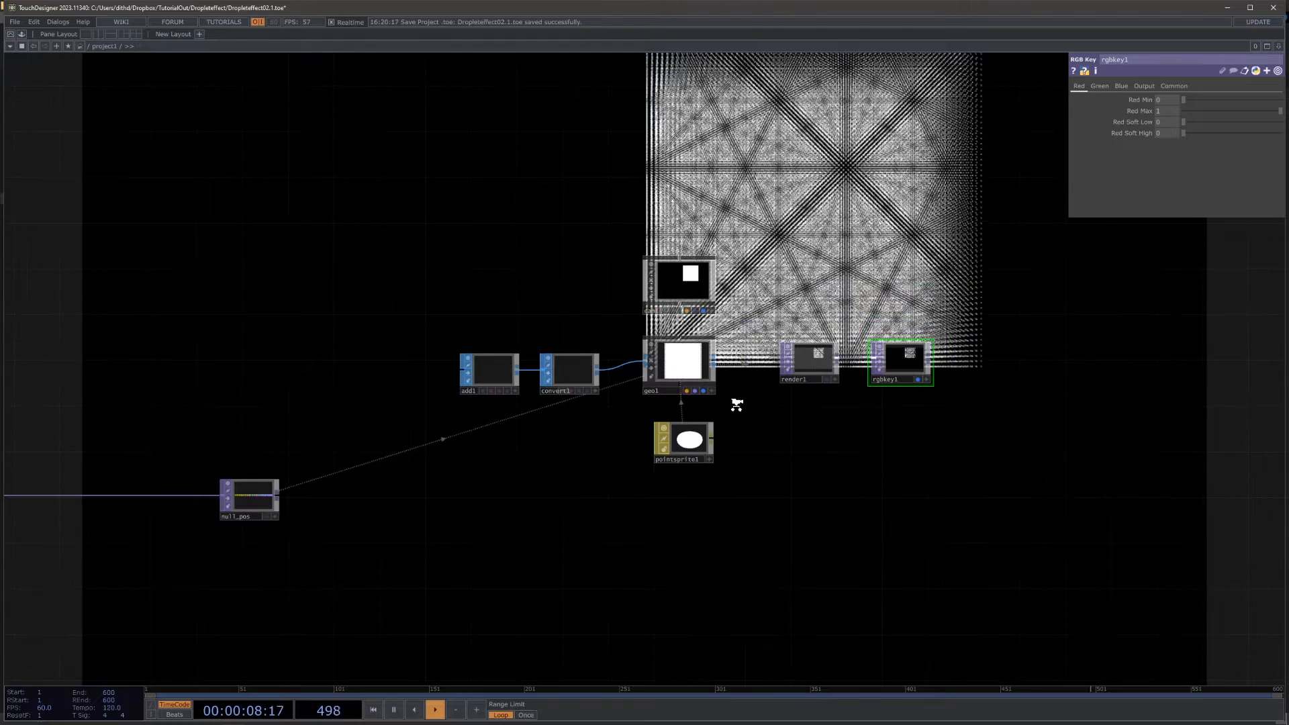
{"action": "scroll", "coordinate": [737, 405], "scroll_direction": "up", "scroll_amount": 5}
{"action": "left_click_drag", "start_coordinate": [783, 420], "coordinate": [914, 423]}
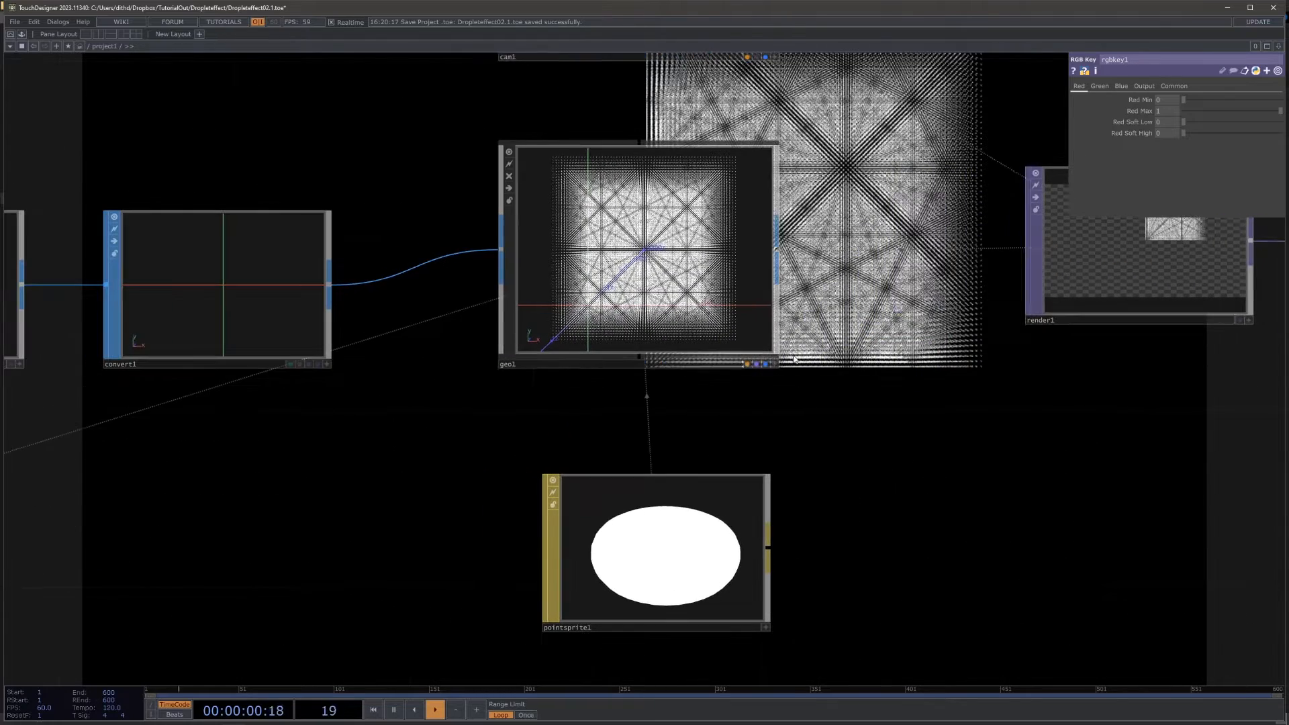
{"action": "left_click", "coordinate": [775, 364]}
{"action": "left_click_drag", "start_coordinate": [678, 327], "coordinate": [718, 337]}
Step: Move glsl1 and its docked DATs farther from transform1 to make room for another operator
{"action": "left_click_drag", "start_coordinate": [902, 443], "coordinate": [926, 377]}
{"action": "scroll", "coordinate": [928, 375], "scroll_direction": "down", "scroll_amount": 6}
{"action": "left_click_drag", "start_coordinate": [718, 468], "coordinate": [916, 453]}
{"action": "scroll", "coordinate": [421, 478], "scroll_direction": "up", "scroll_amount": 5}
{"action": "left_click_drag", "start_coordinate": [424, 509], "coordinate": [790, 516]}
{"action": "left_click_drag", "start_coordinate": [486, 367], "coordinate": [278, 367]}
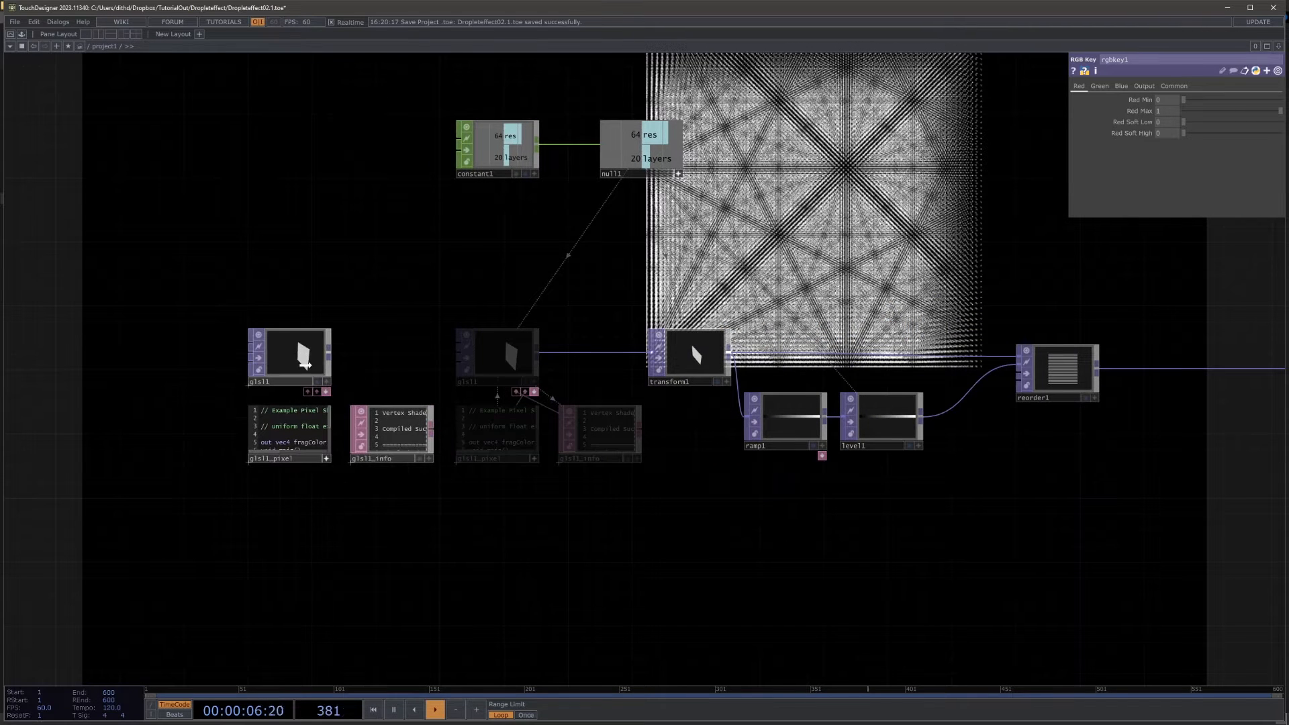
Step: Insert a Point Transform TOP on the wire between glsl1 and transform1
{"action": "right_click", "coordinate": [392, 357]}
{"action": "left_click", "coordinate": [412, 345]}
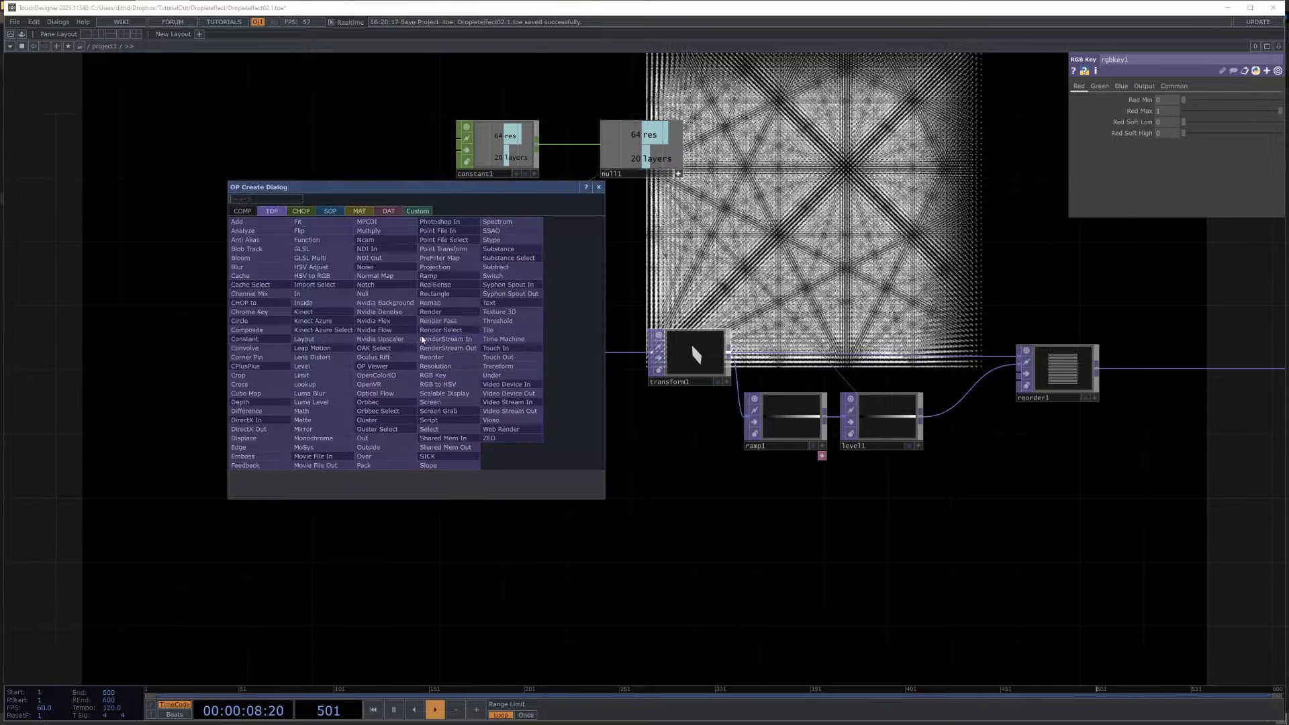
{"action": "type", "text": "poin"}
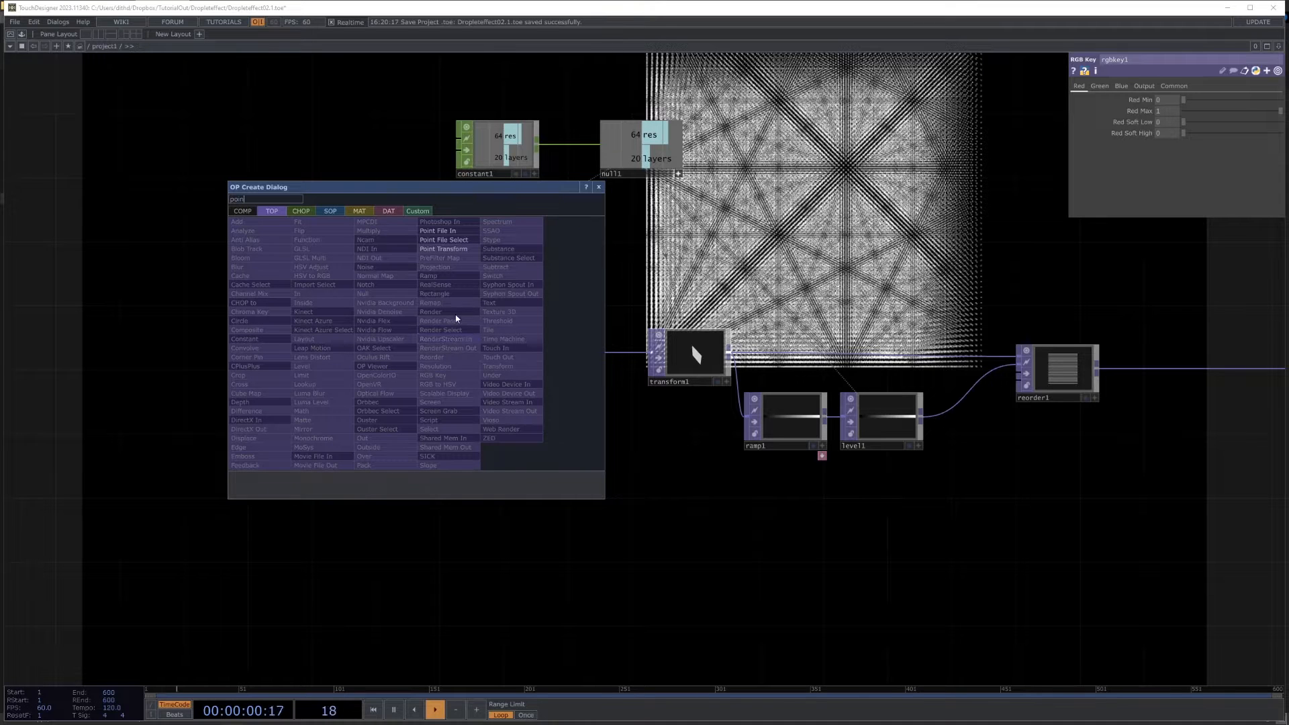
{"action": "left_click", "coordinate": [443, 249]}
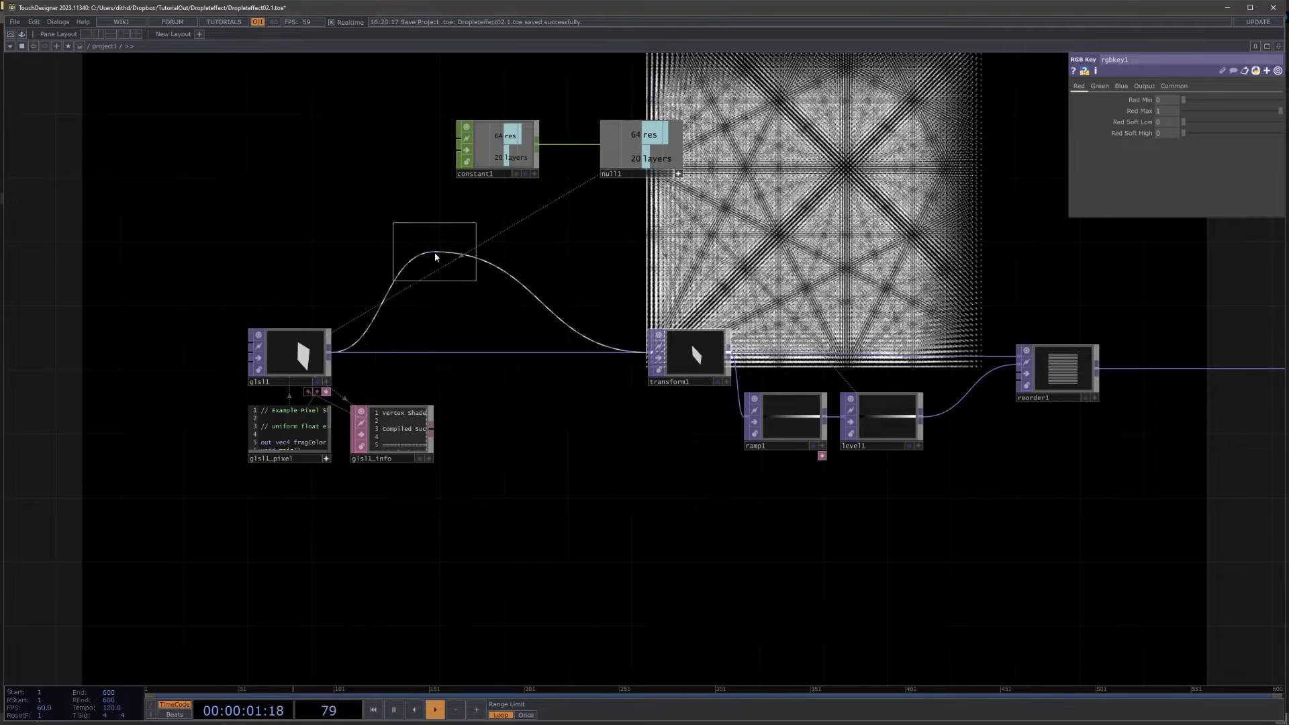
{"action": "left_click", "coordinate": [476, 351]}
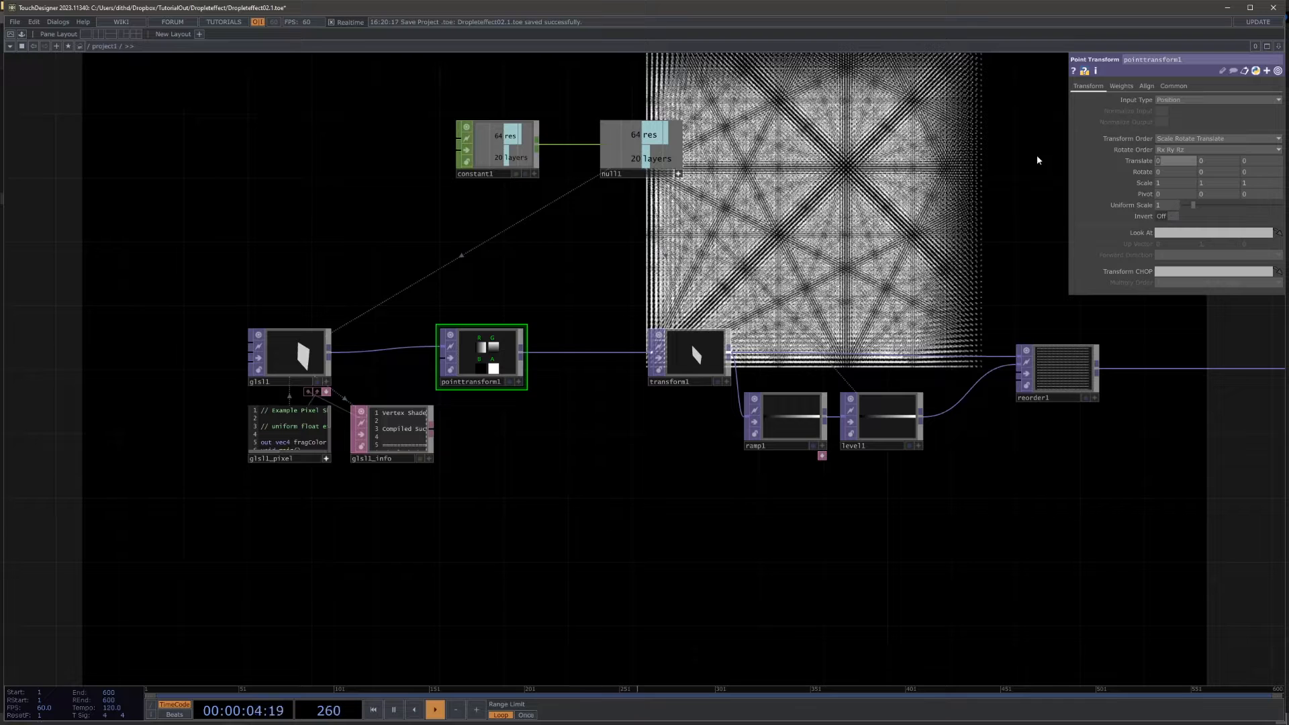
Step: Set the Point Transform TOP's Translate X and Y to -0.5 to center the points
{"action": "type", "text": "0.5"}
{"action": "key", "text": "Tab"}
{"action": "type", "text": "-"}
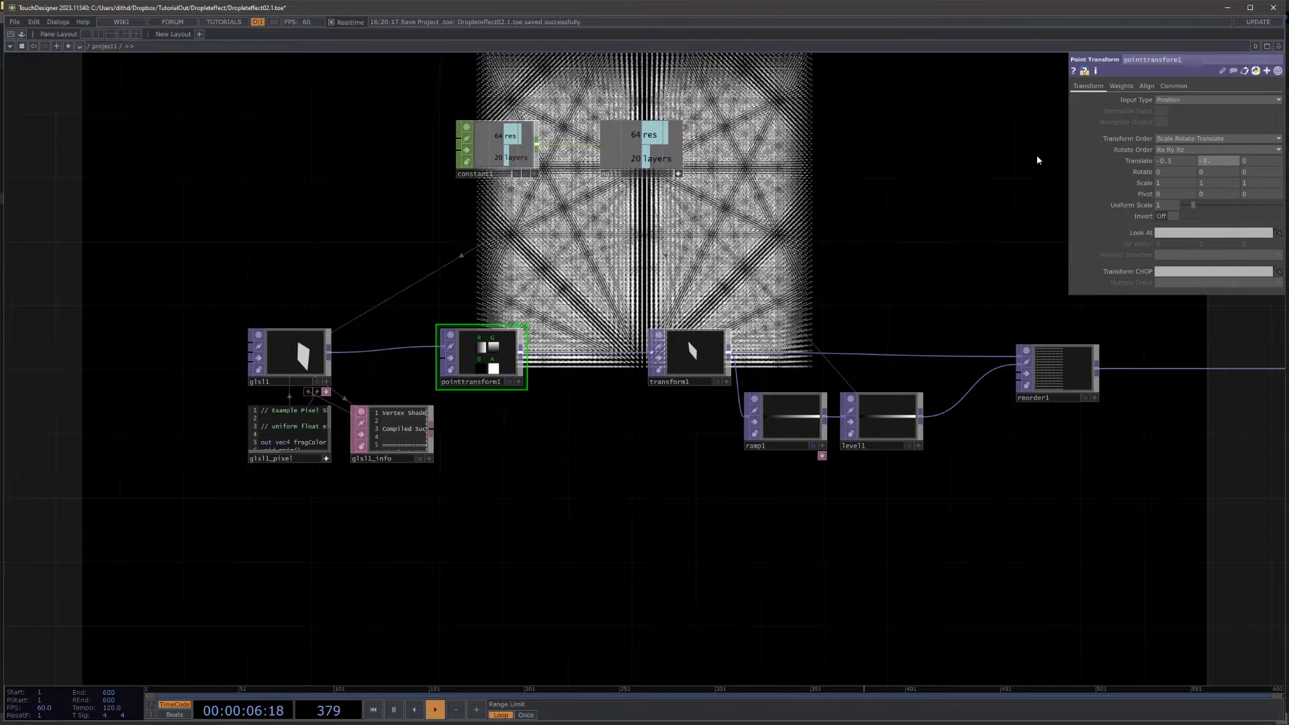
{"action": "type", "text": "0.5"}
{"action": "key", "text": "Return"}
Step: Set render1's resolution to a square 1280 by 1280
{"action": "left_click_drag", "start_coordinate": [927, 196], "coordinate": [404, 305]}
{"action": "scroll", "coordinate": [419, 302], "scroll_direction": "down", "scroll_amount": 4}
{"action": "scroll", "coordinate": [914, 275], "scroll_direction": "up", "scroll_amount": 6}
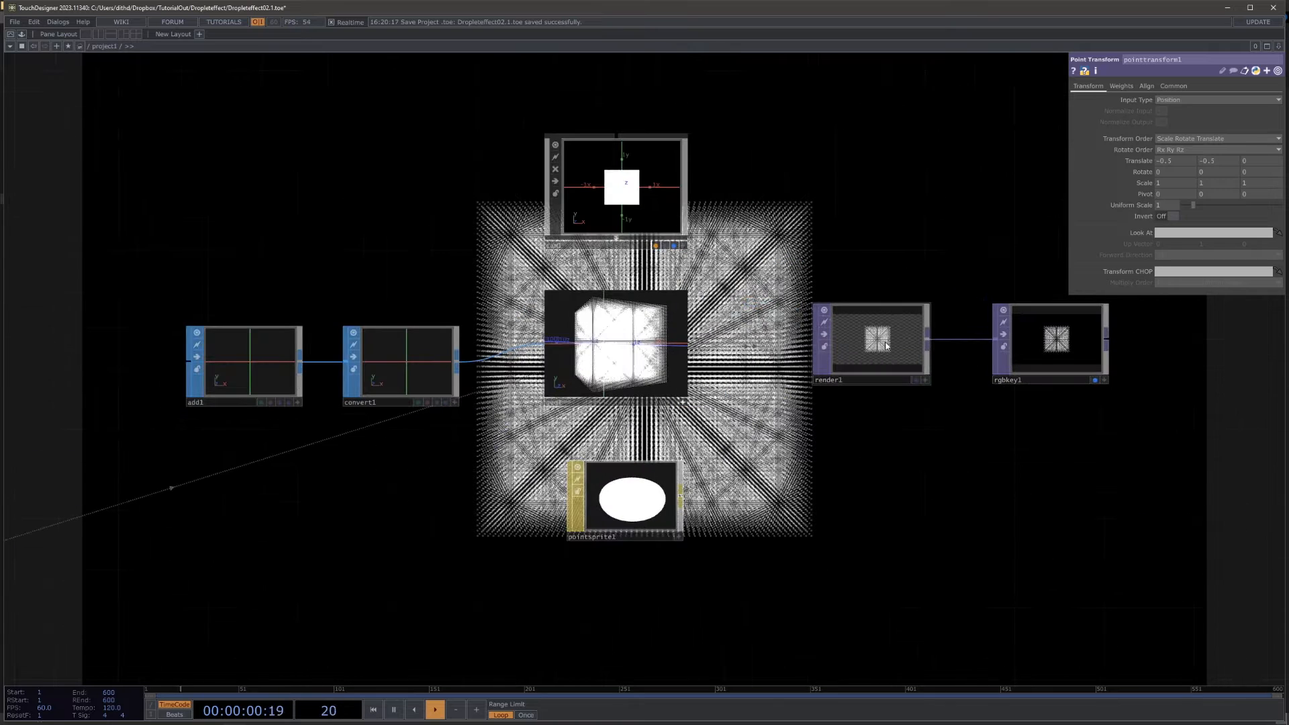
{"action": "left_click", "coordinate": [886, 344]}
{"action": "left_click", "coordinate": [1247, 86]}
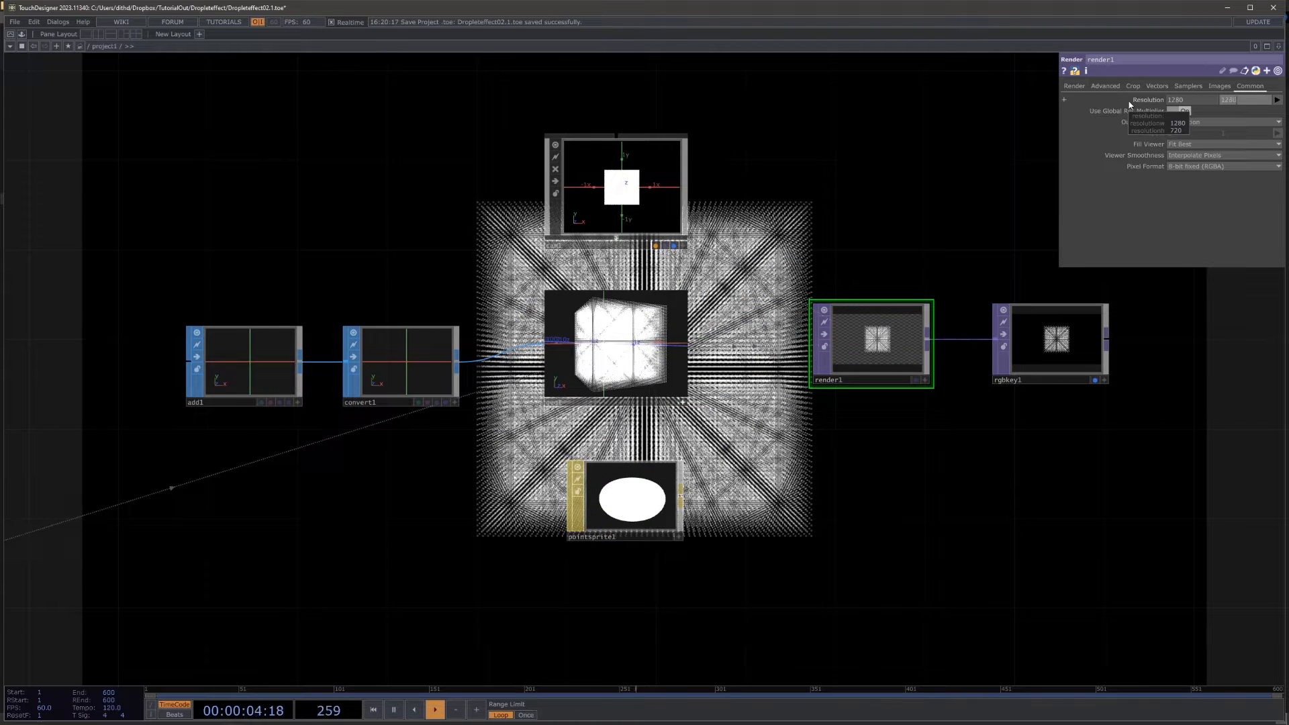
{"action": "key", "text": "Return"}
Step: Bring cam1 closer to the points by setting its Translate Z to 2.3
{"action": "left_click", "coordinate": [614, 177]}
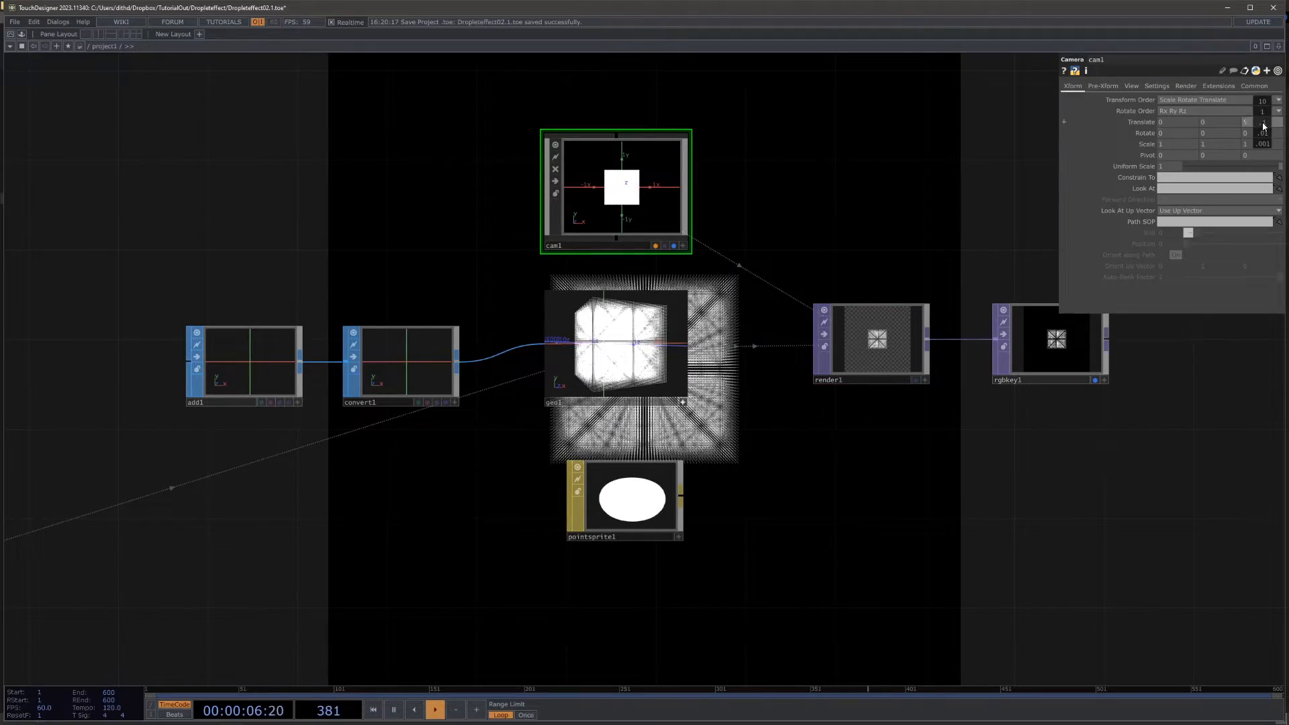
{"action": "middle_click_drag", "start_coordinate": [1263, 126], "coordinate": [1192, 126]}
{"action": "left_click_drag", "start_coordinate": [935, 411], "coordinate": [953, 227]}
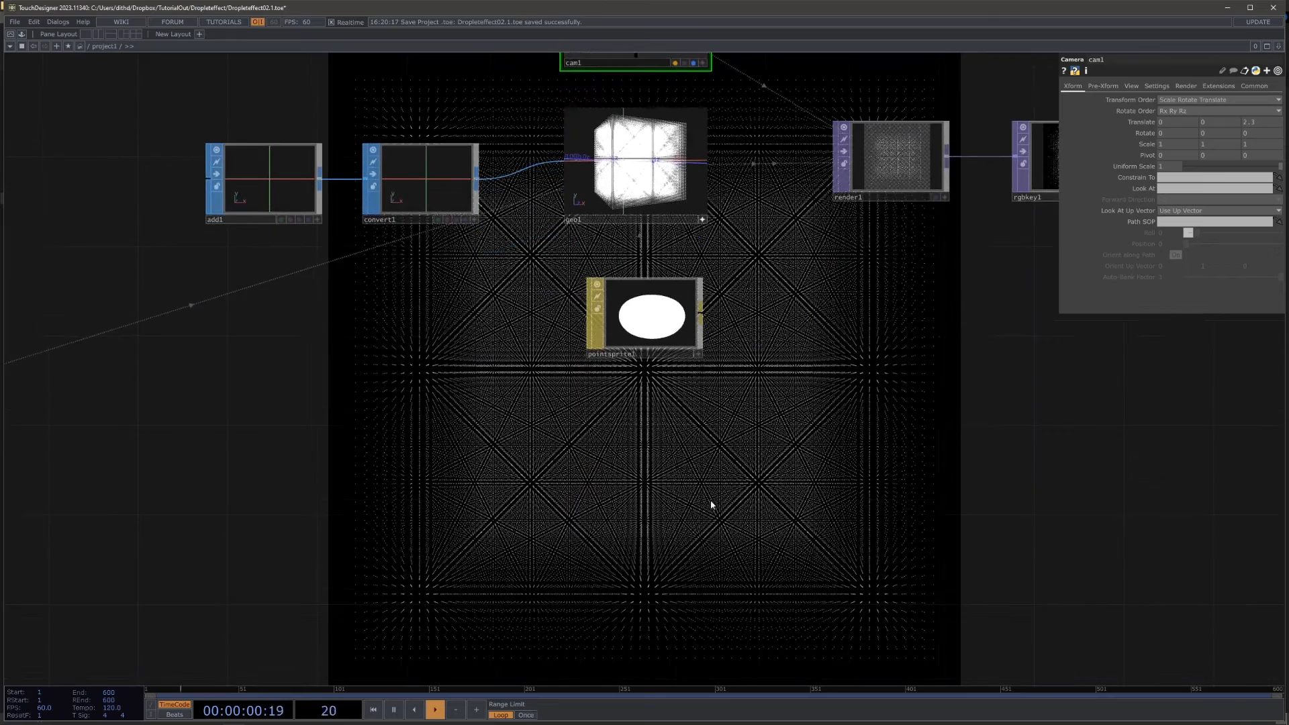
Step: Examine the position texture at null_pos and the operator chain that feeds the instanced geometry
{"action": "left_click_drag", "start_coordinate": [707, 512], "coordinate": [748, 336]}
{"action": "scroll", "coordinate": [749, 335], "scroll_direction": "down", "scroll_amount": 5}
{"action": "left_click_drag", "start_coordinate": [309, 384], "coordinate": [721, 259]}
{"action": "scroll", "coordinate": [512, 271], "scroll_direction": "up", "scroll_amount": 5}
{"action": "scroll", "coordinate": [721, 259], "scroll_direction": "down", "scroll_amount": 5}
{"action": "left_click_drag", "start_coordinate": [922, 335], "coordinate": [764, 411]}
{"action": "scroll", "coordinate": [670, 287], "scroll_direction": "up", "scroll_amount": 5}
{"action": "scroll", "coordinate": [892, 343], "scroll_direction": "up", "scroll_amount": 5}
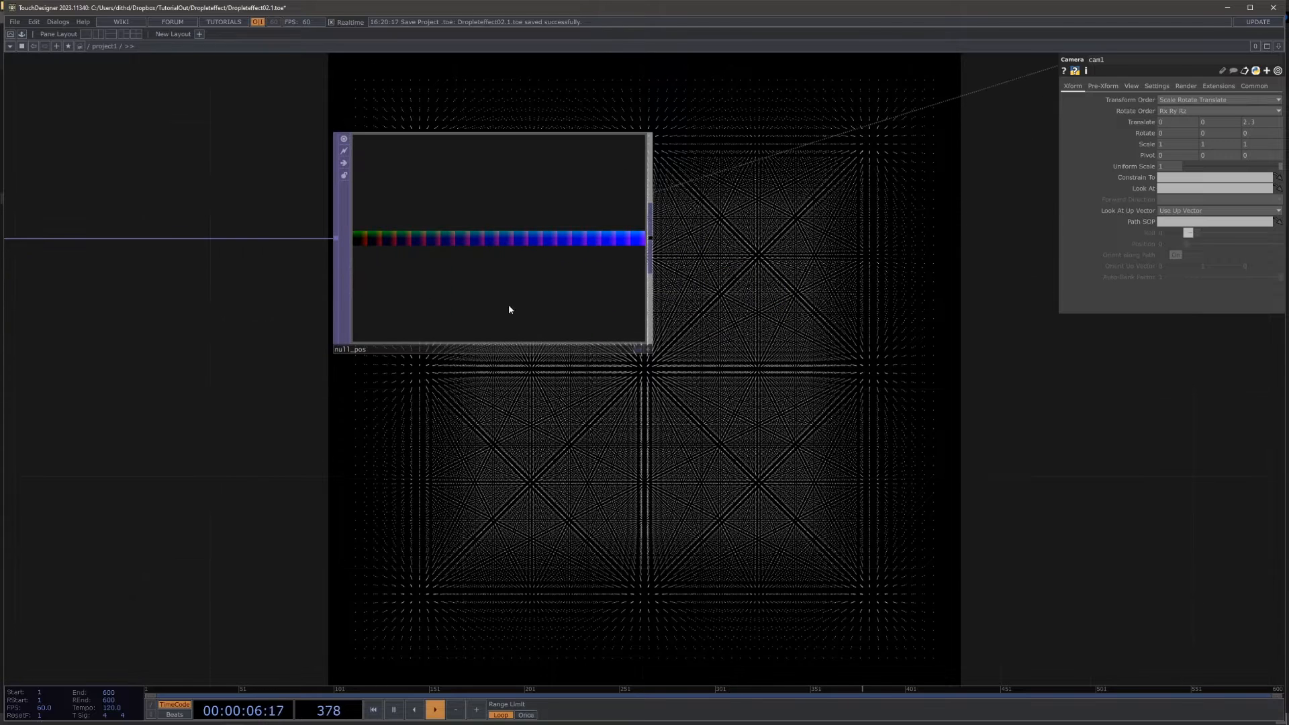
{"action": "left_click_drag", "start_coordinate": [698, 350], "coordinate": [926, 448]}
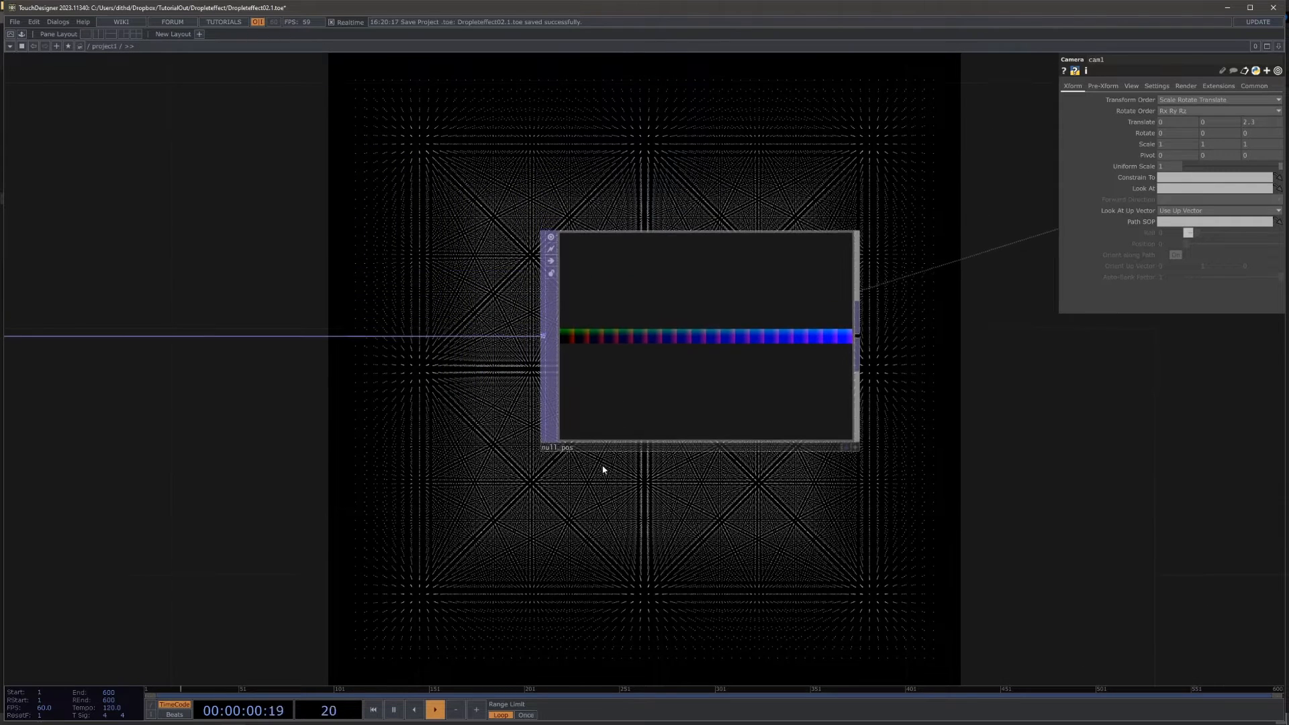
{"action": "left_click_drag", "start_coordinate": [472, 459], "coordinate": [612, 446]}
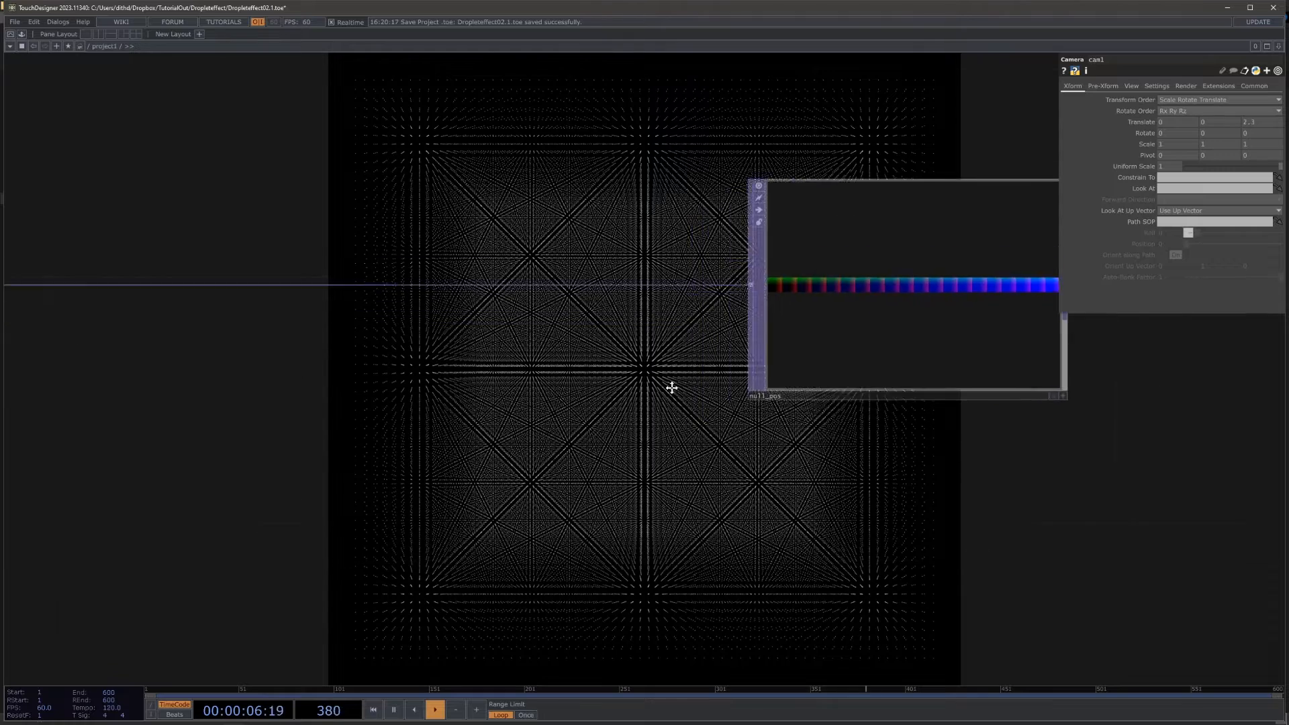
{"action": "scroll", "coordinate": [657, 403], "scroll_direction": "down", "scroll_amount": 10}
{"action": "left_click_drag", "start_coordinate": [743, 432], "coordinate": [788, 451]}
{"action": "left_click_drag", "start_coordinate": [703, 439], "coordinate": [537, 430]}
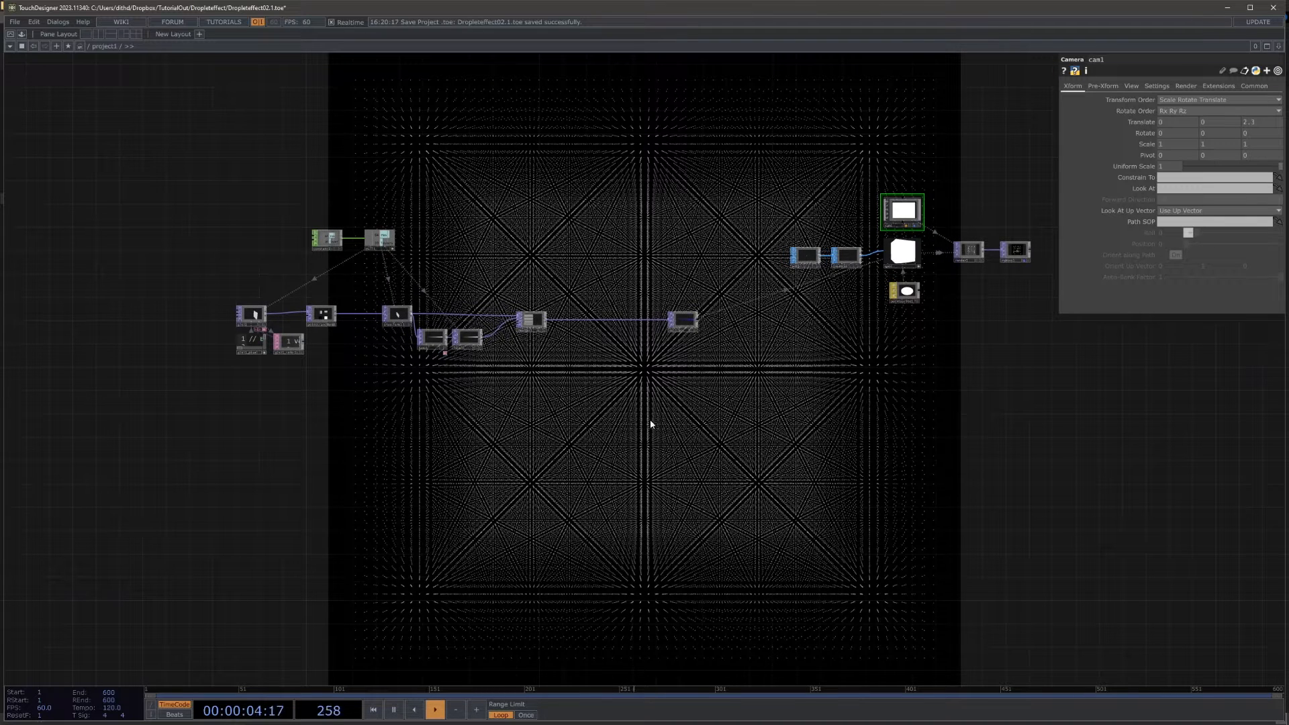
{"action": "scroll", "coordinate": [595, 306], "scroll_direction": "up", "scroll_amount": 3}
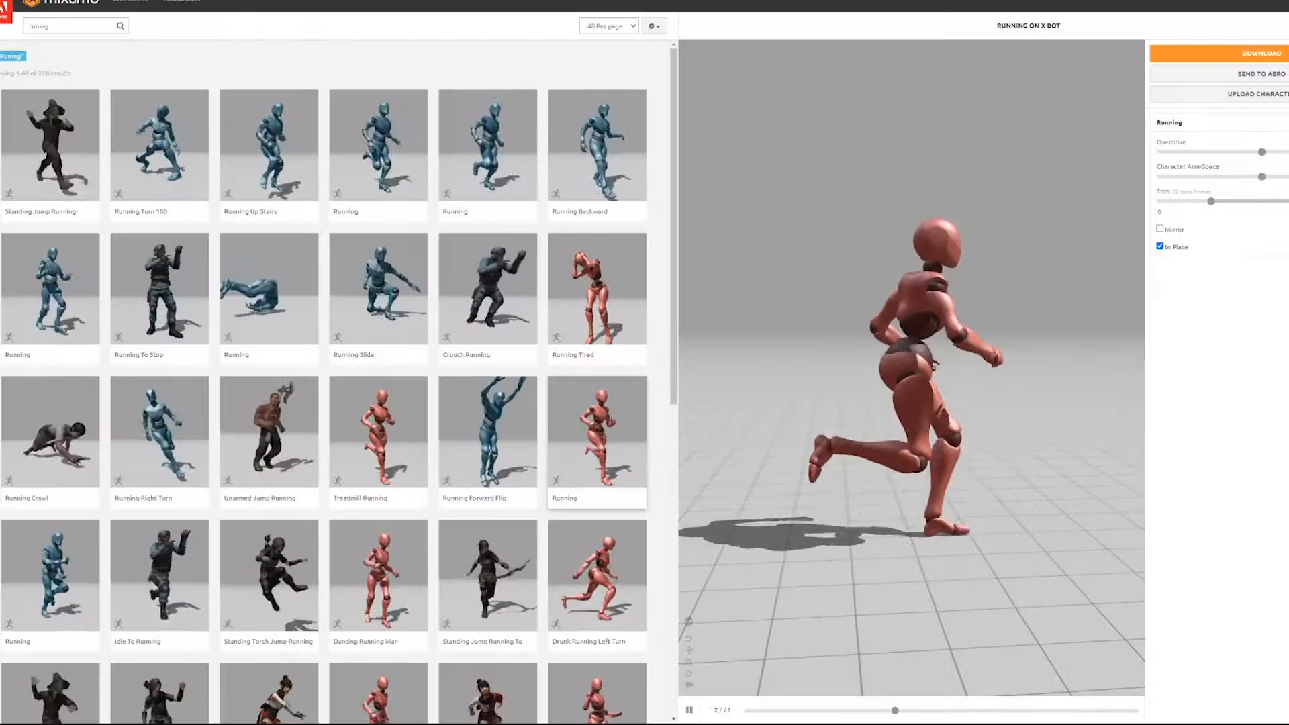
Step: Switch to Mixamo, preview the Running animation with and without In Place, and request an FBX Binary download with skin at 60 frames per second
{"action": "left_click", "coordinate": [1159, 246]}
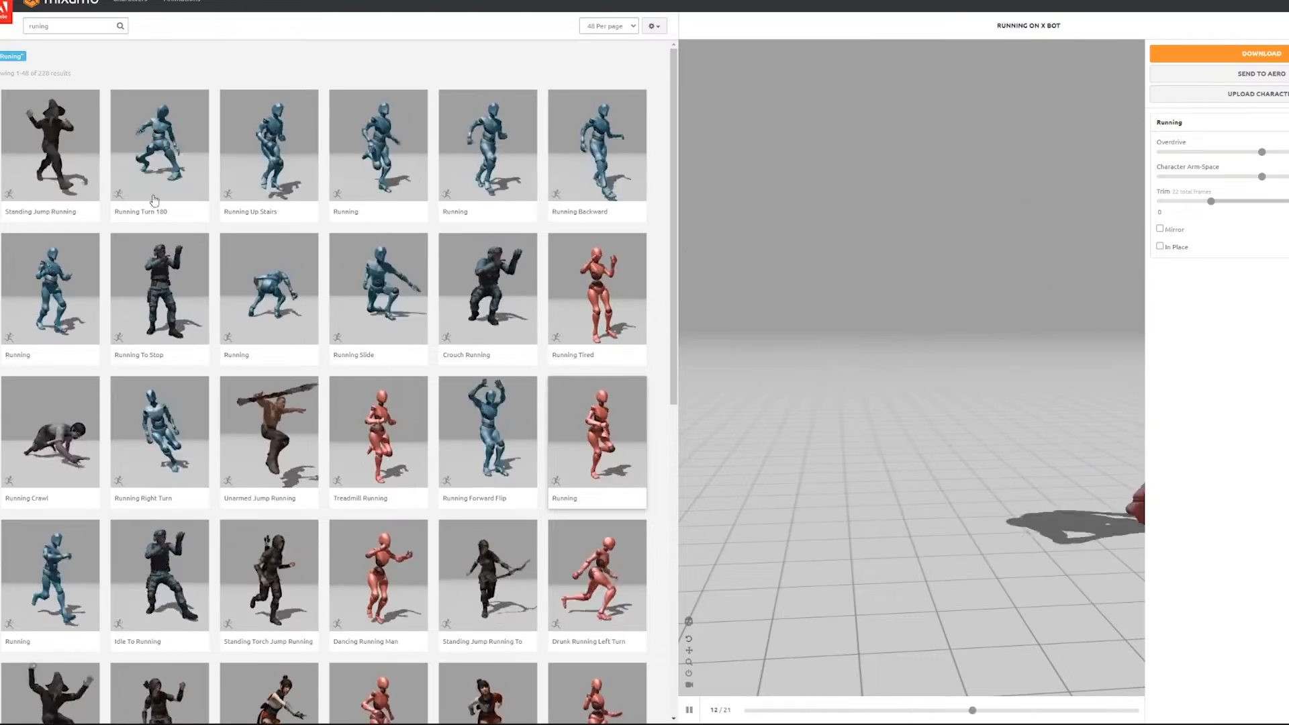
{"action": "left_click", "coordinate": [1160, 247]}
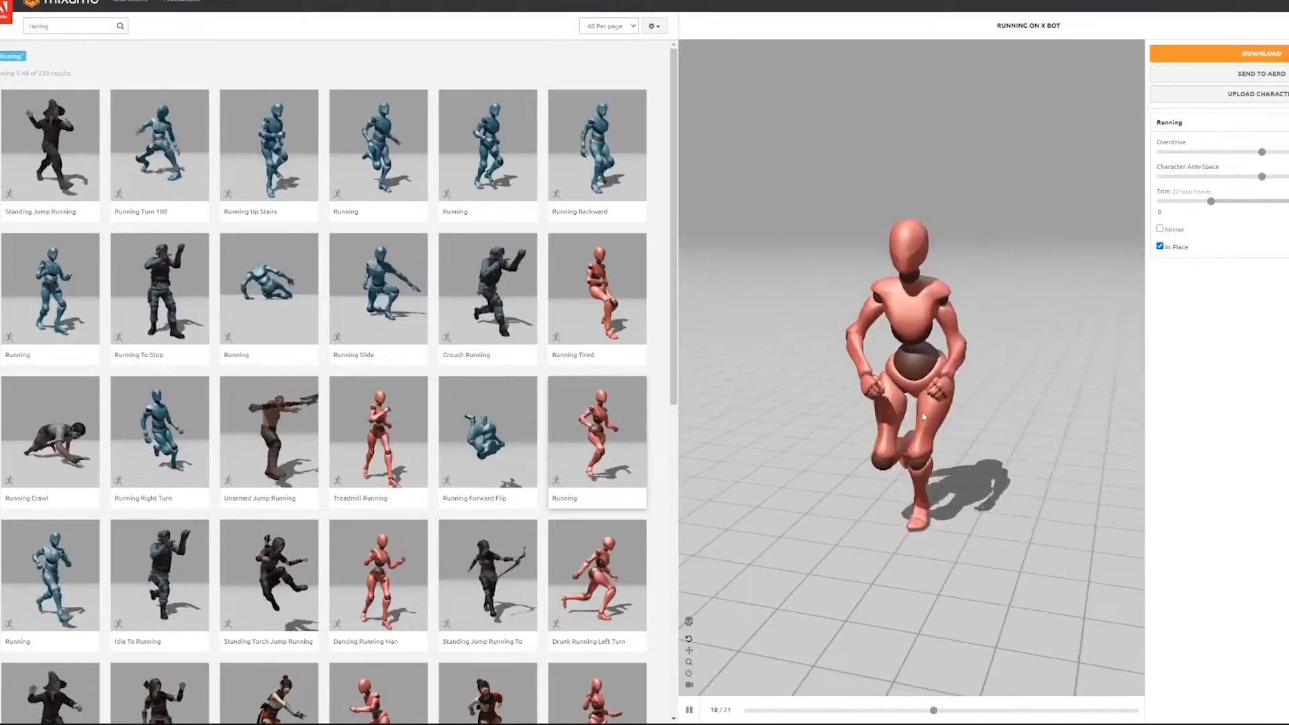
{"action": "left_click", "coordinate": [1218, 54]}
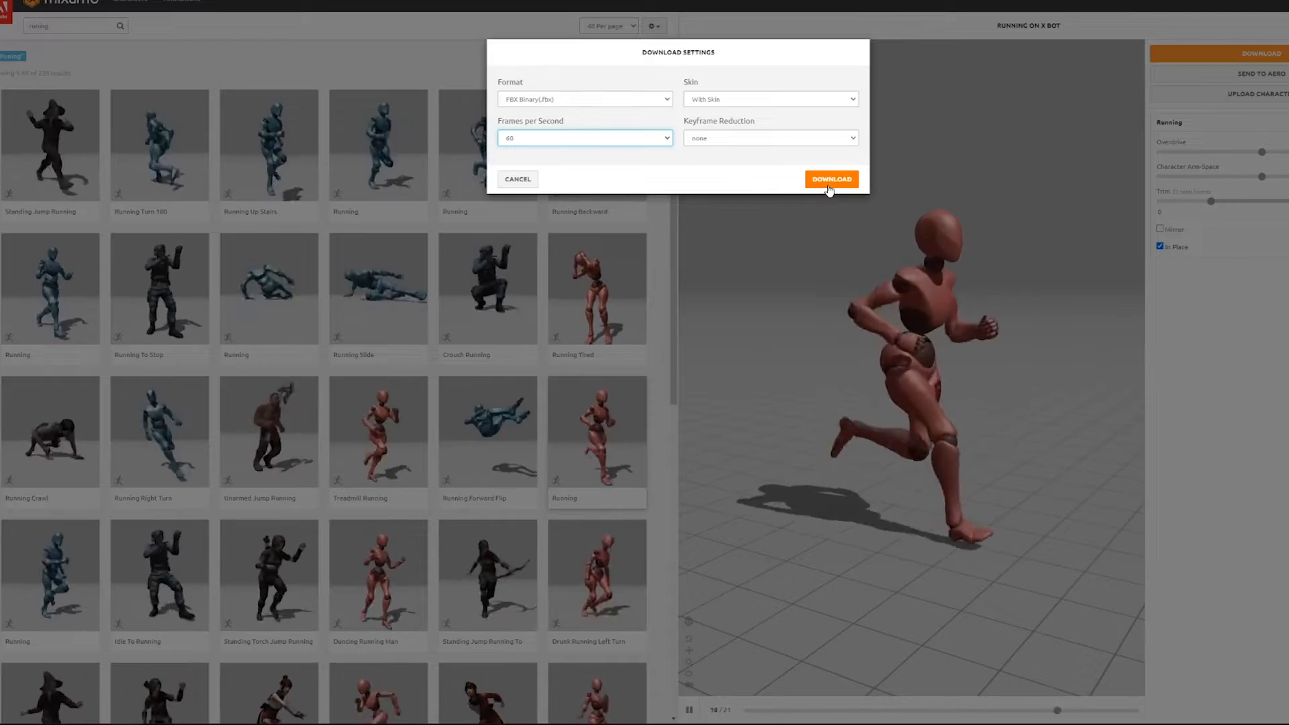
{"action": "left_click", "coordinate": [516, 179]}
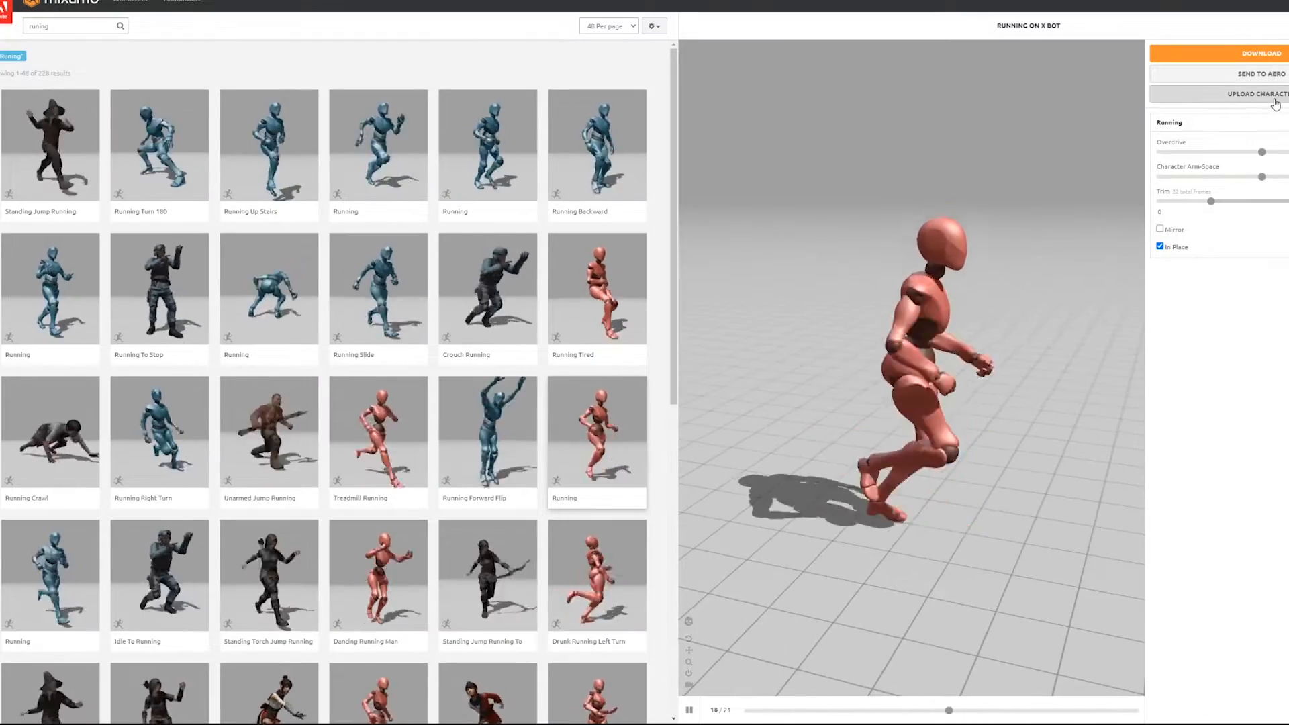
{"action": "left_click_drag", "start_coordinate": [984, 337], "coordinate": [1059, 308]}
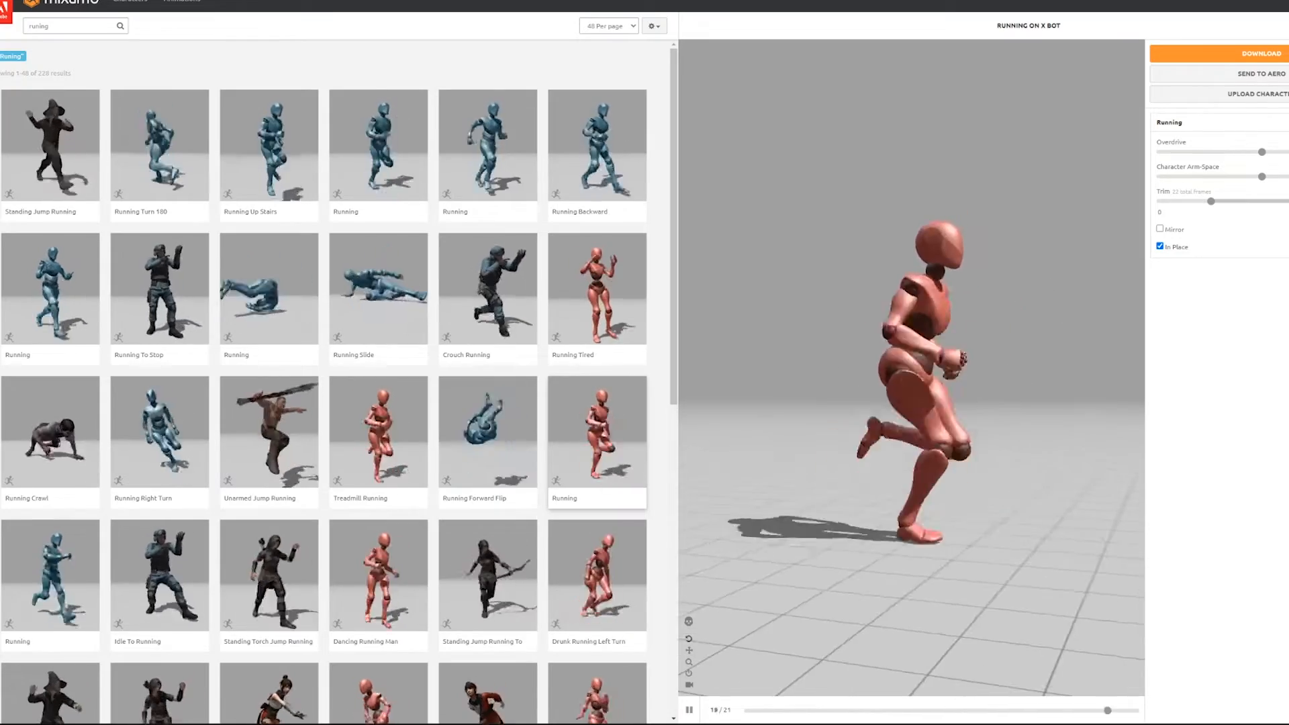
{"action": "left_click", "coordinate": [1249, 53]}
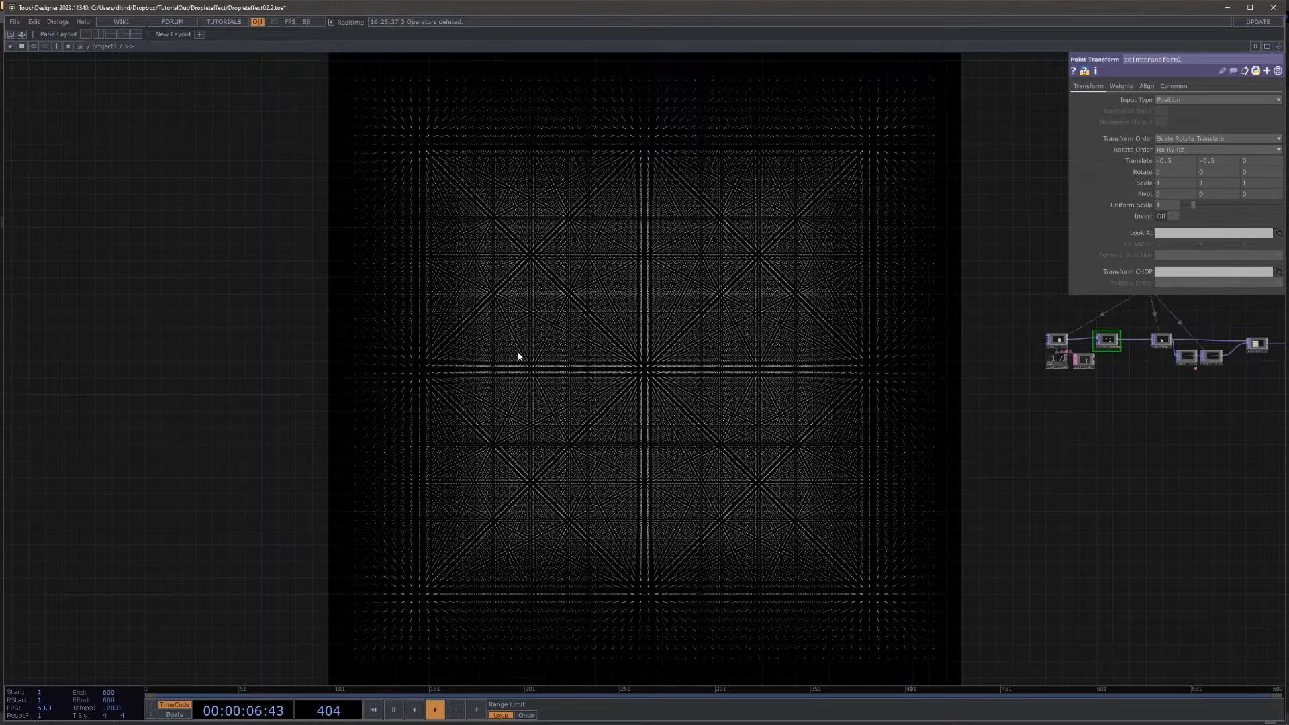
Step: In TouchDesigner, set the Running FBX component's Uniform Scale to 0.001 and its Y rotation to 90
{"action": "scroll", "coordinate": [517, 352], "scroll_direction": "up", "scroll_amount": 10}
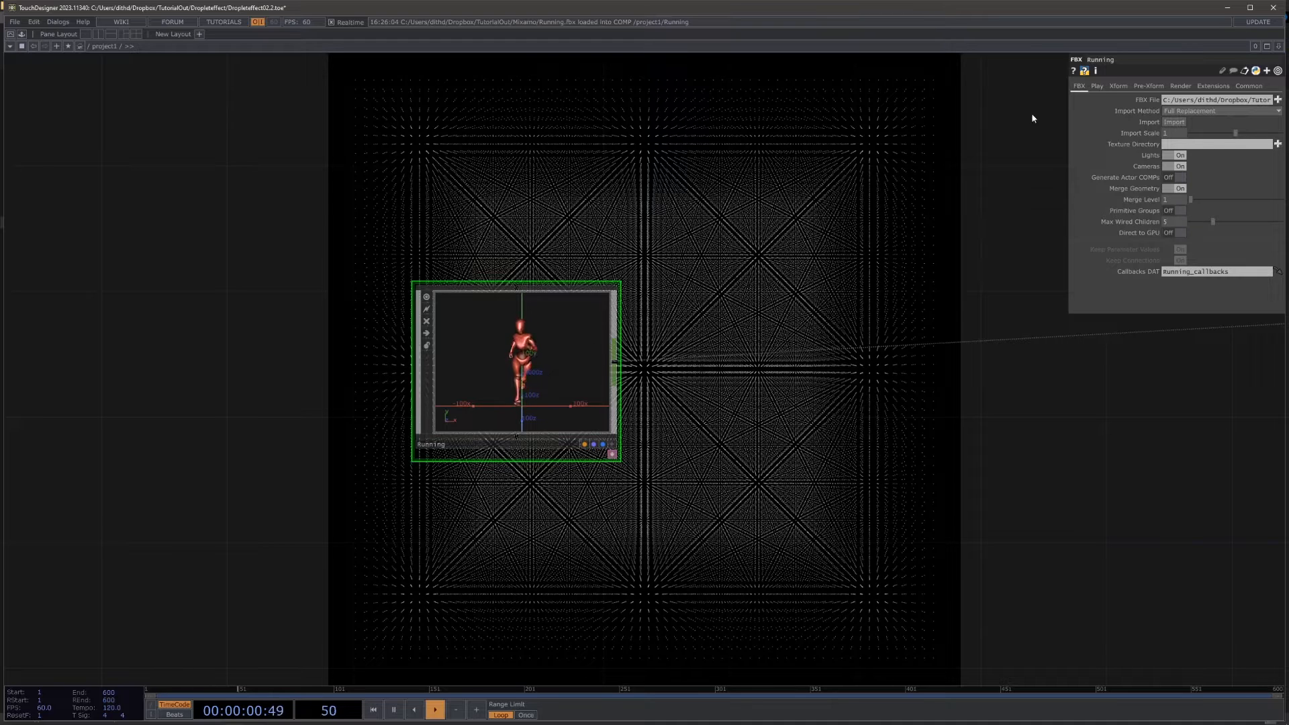
{"action": "left_click", "coordinate": [1096, 86]}
{"action": "left_click", "coordinate": [1079, 86]}
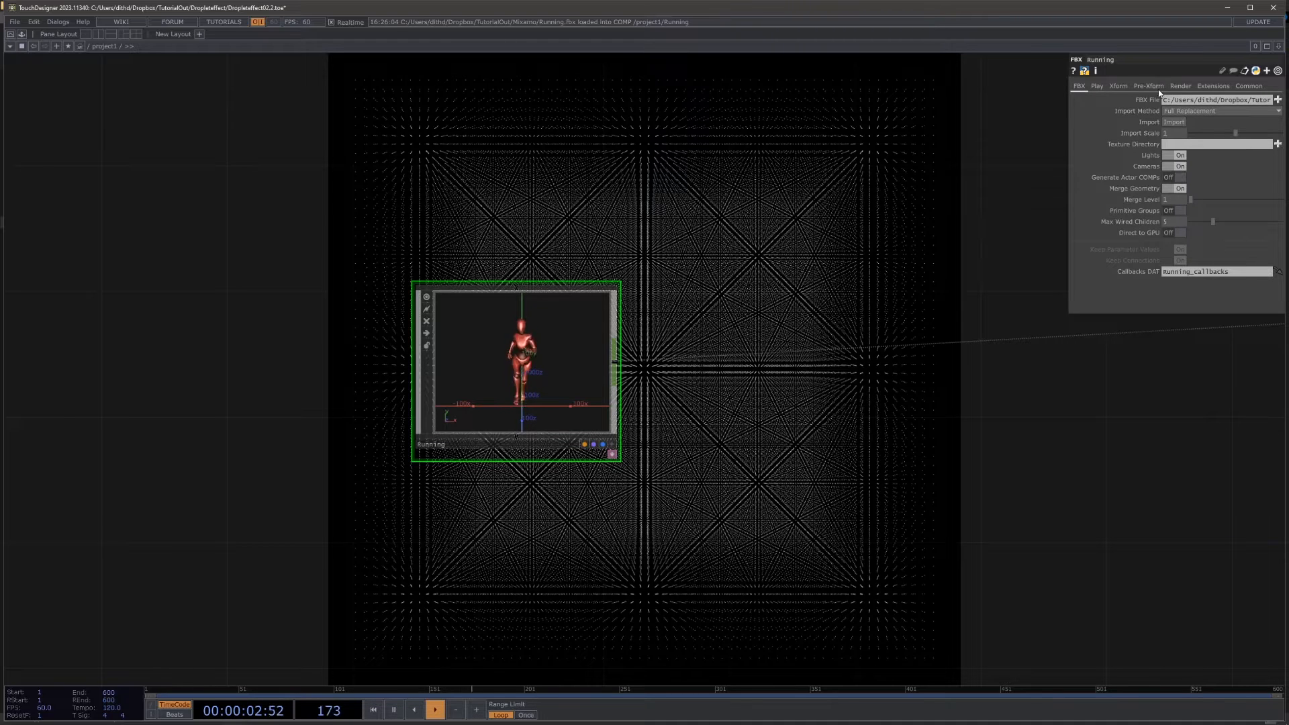
{"action": "left_click", "coordinate": [1119, 86]}
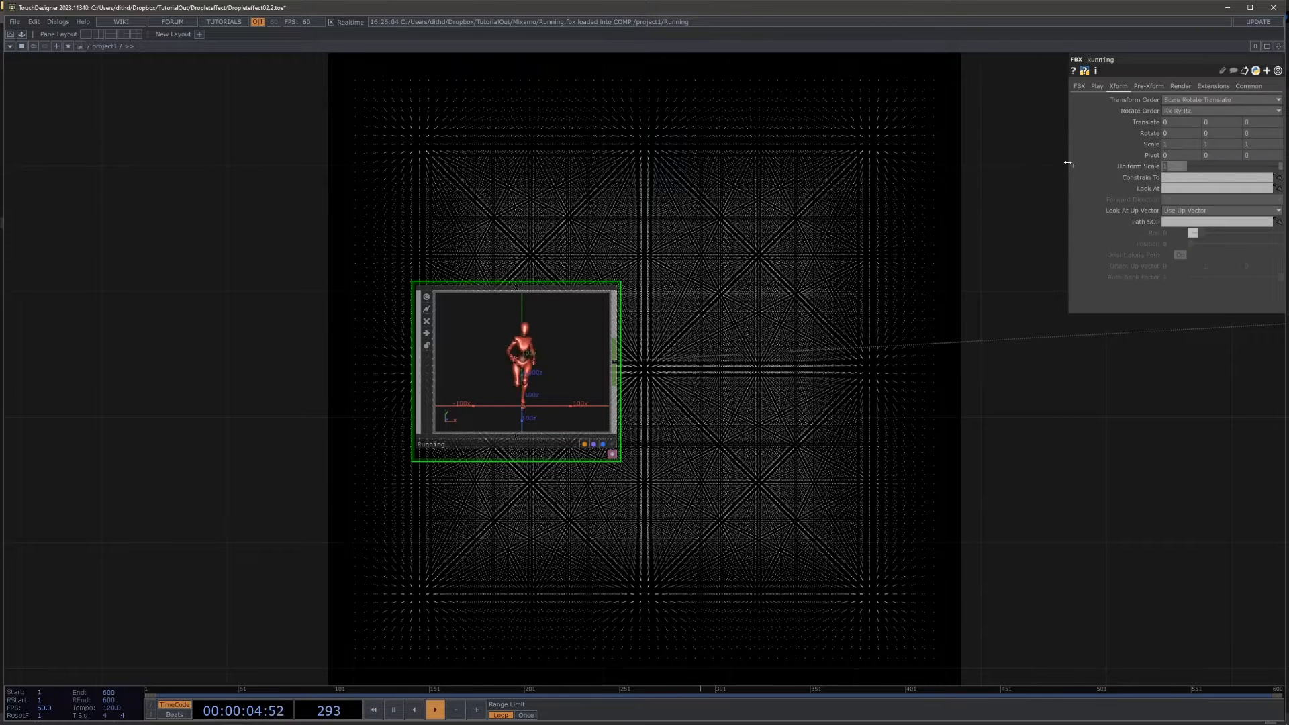
{"action": "type", "text": "0.001"}
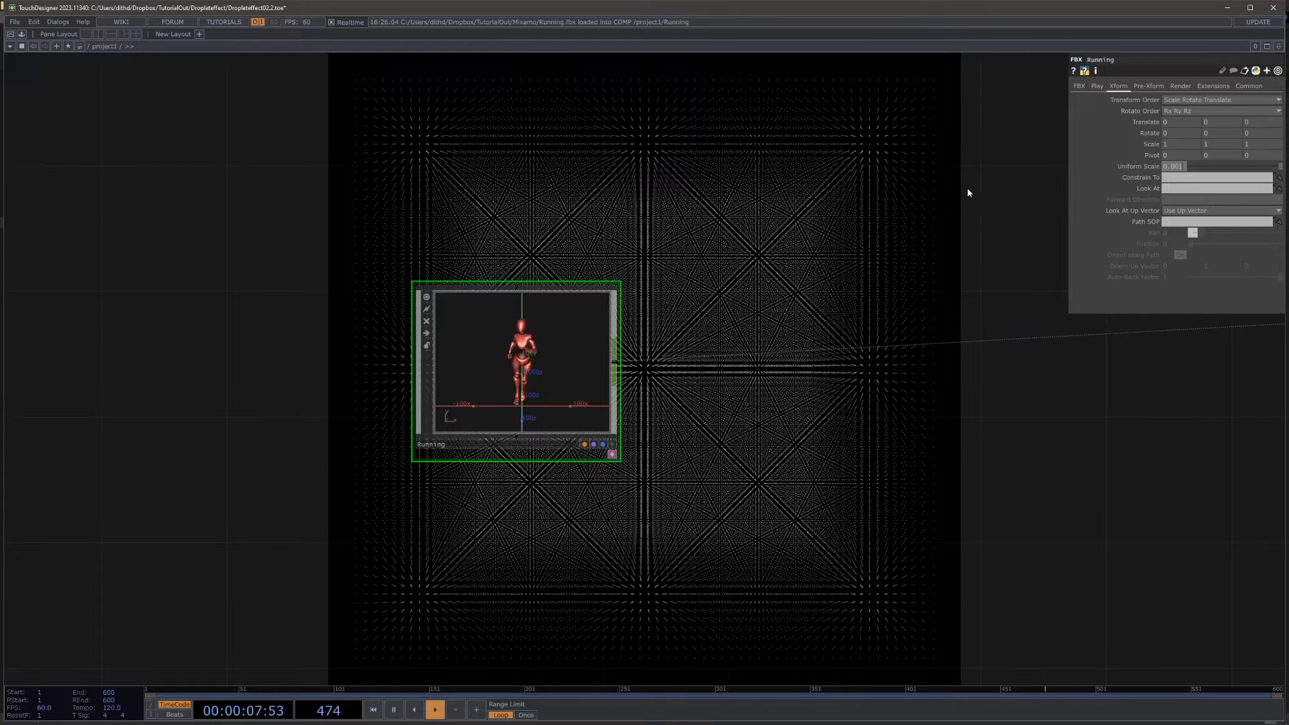
{"action": "key", "text": "Return"}
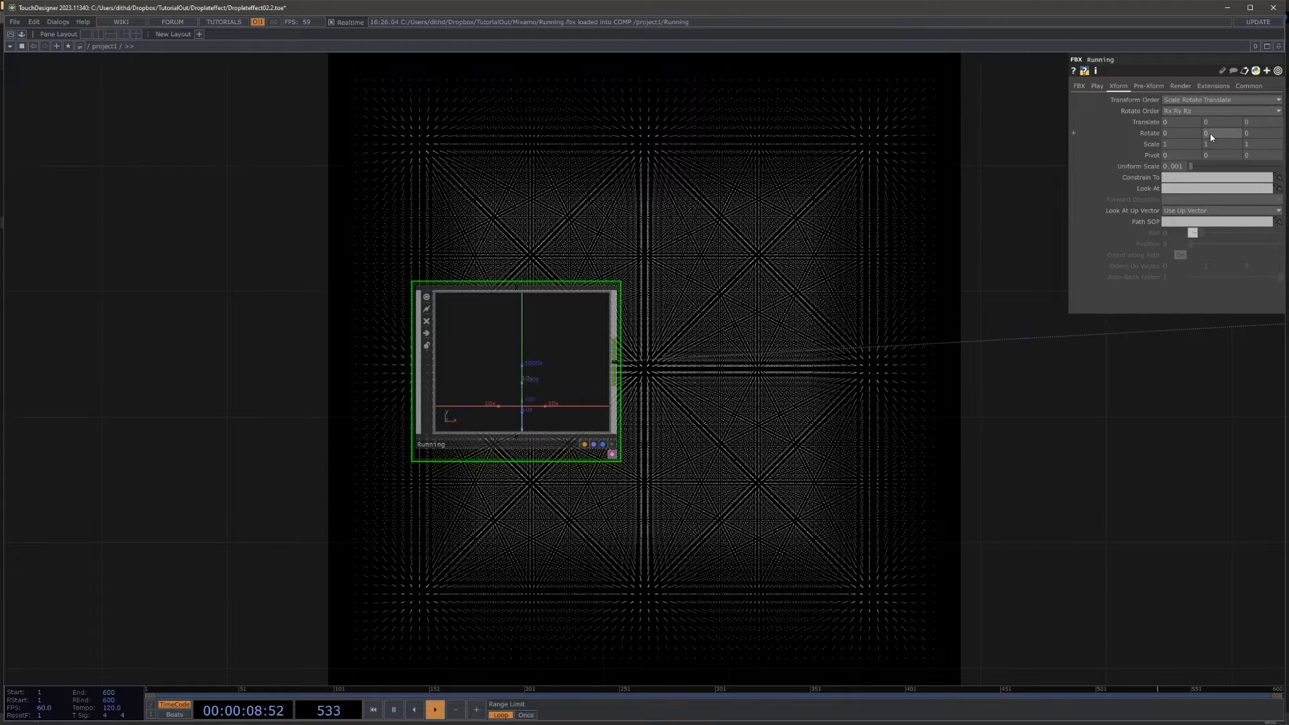
{"action": "type", "text": "90"}
{"action": "key", "text": "Return"}
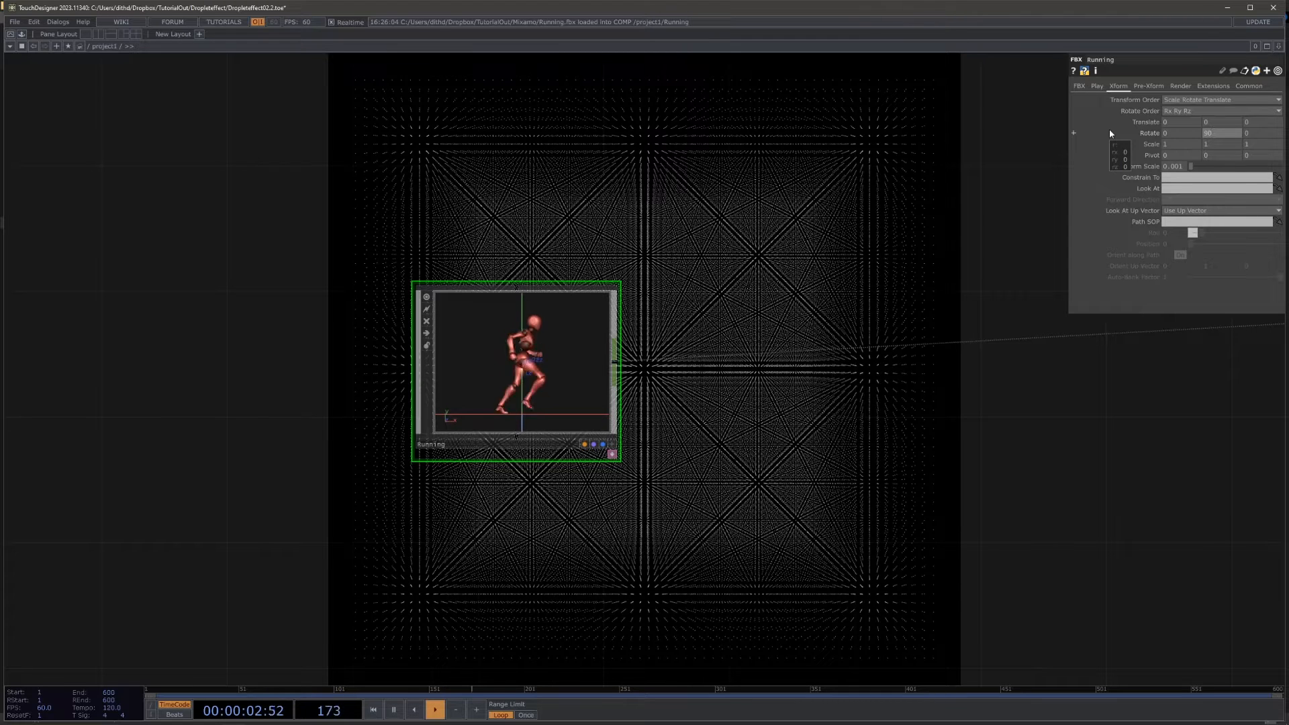
Step: Review how the Running component sits relative to the point-grid chain and its render network
{"action": "left_click_drag", "start_coordinate": [669, 208], "coordinate": [681, 224]}
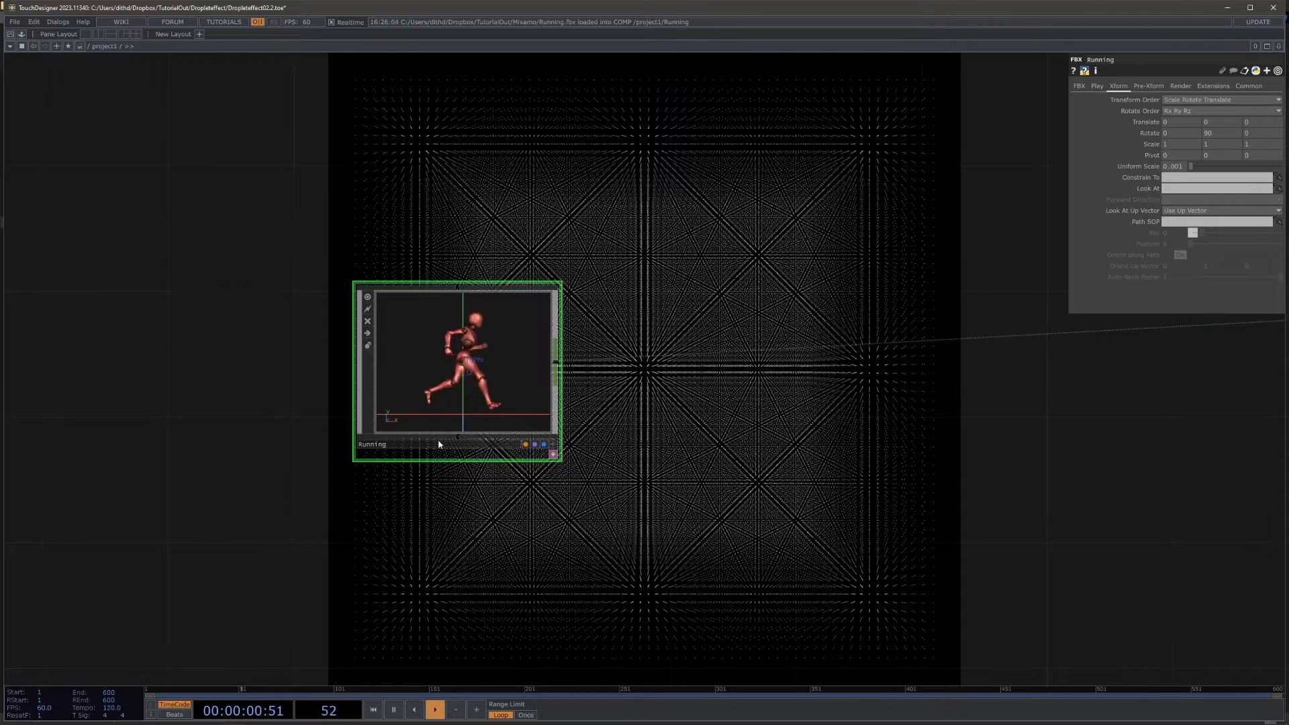
{"action": "left_click_drag", "start_coordinate": [777, 420], "coordinate": [690, 408]}
{"action": "scroll", "coordinate": [688, 408], "scroll_direction": "down", "scroll_amount": 2}
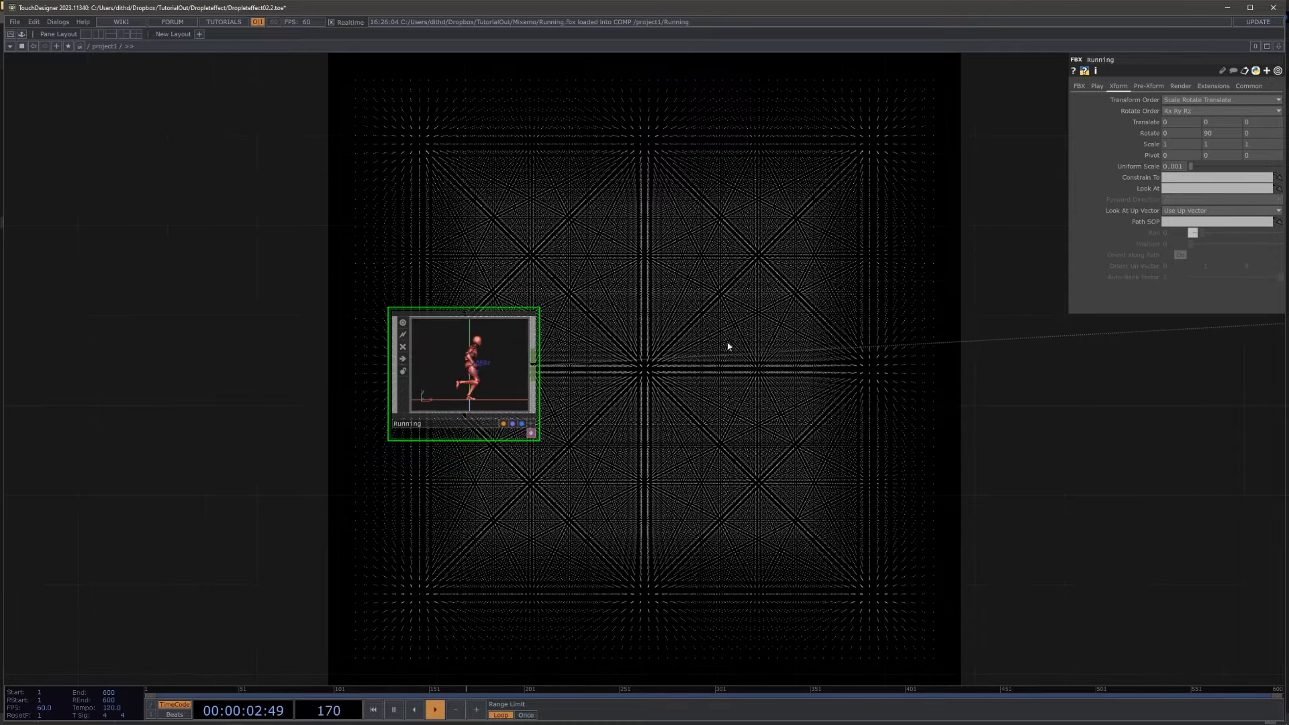
{"action": "left_click_drag", "start_coordinate": [826, 450], "coordinate": [443, 441]}
{"action": "scroll", "coordinate": [443, 439], "scroll_direction": "down", "scroll_amount": 4}
{"action": "left_click_drag", "start_coordinate": [658, 437], "coordinate": [334, 416]}
{"action": "left_click_drag", "start_coordinate": [716, 435], "coordinate": [285, 423]}
{"action": "left_click_drag", "start_coordinate": [372, 434], "coordinate": [258, 433]}
{"action": "left_click_drag", "start_coordinate": [975, 451], "coordinate": [635, 466]}
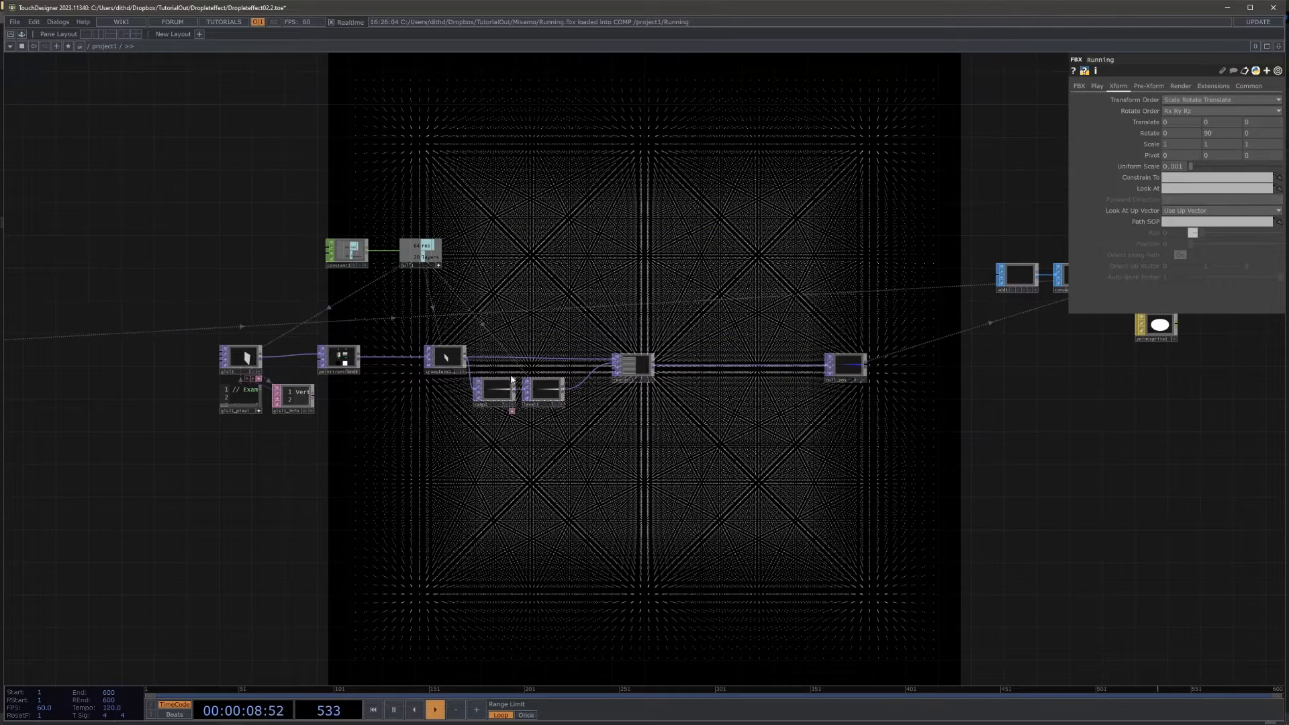
{"action": "left_click_drag", "start_coordinate": [362, 460], "coordinate": [923, 414]}
{"action": "mouse_move", "coordinate": [213, 420]}
{"action": "left_mouse_down"}
{"action": "mouse_move", "coordinate": [662, 434]}
{"action": "mouse_move", "coordinate": [713, 457]}
{"action": "left_mouse_up"}
Step: Add a Camera COMP above the Running component
{"action": "key", "text": "Tab"}
{"action": "type", "text": "ca"}
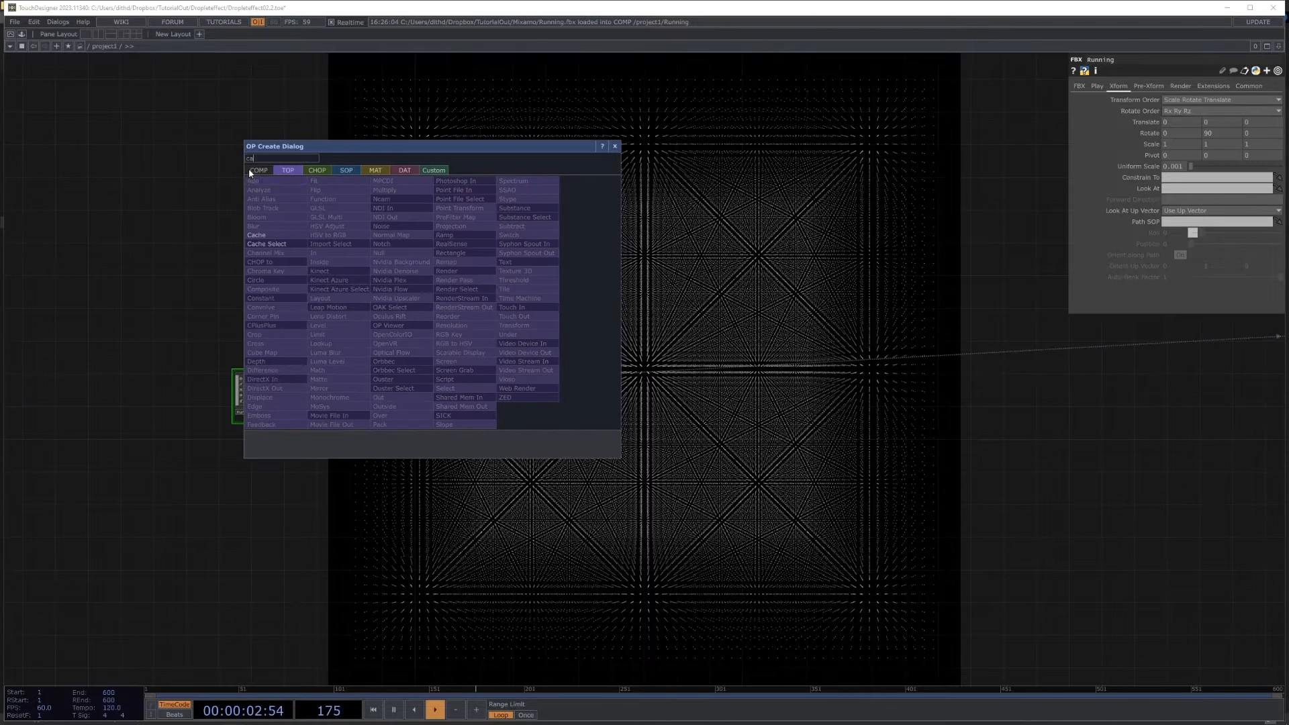
{"action": "left_click", "coordinate": [255, 170]}
{"action": "left_click", "coordinate": [267, 217]}
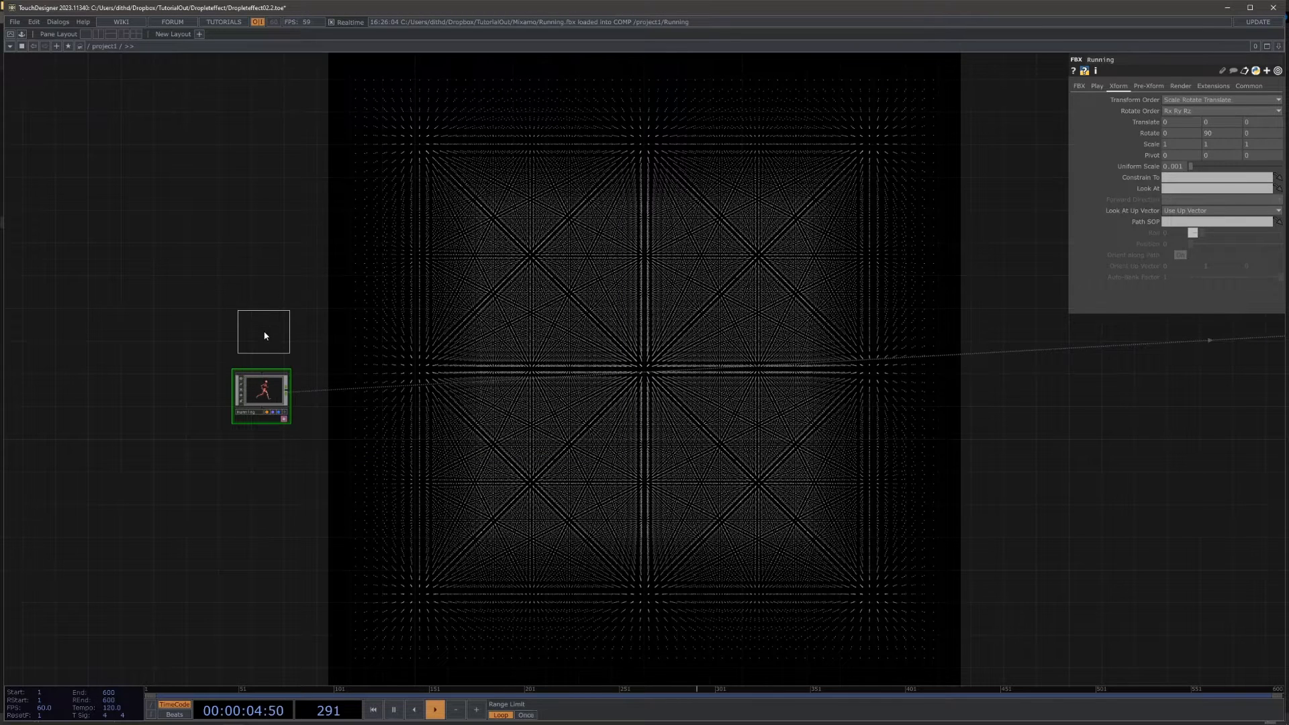
{"action": "left_click", "coordinate": [264, 335]}
Step: Add a Render TOP beside the Running component
{"action": "key", "text": "Tab"}
{"action": "left_click", "coordinate": [259, 205]}
{"action": "type", "text": "r"}
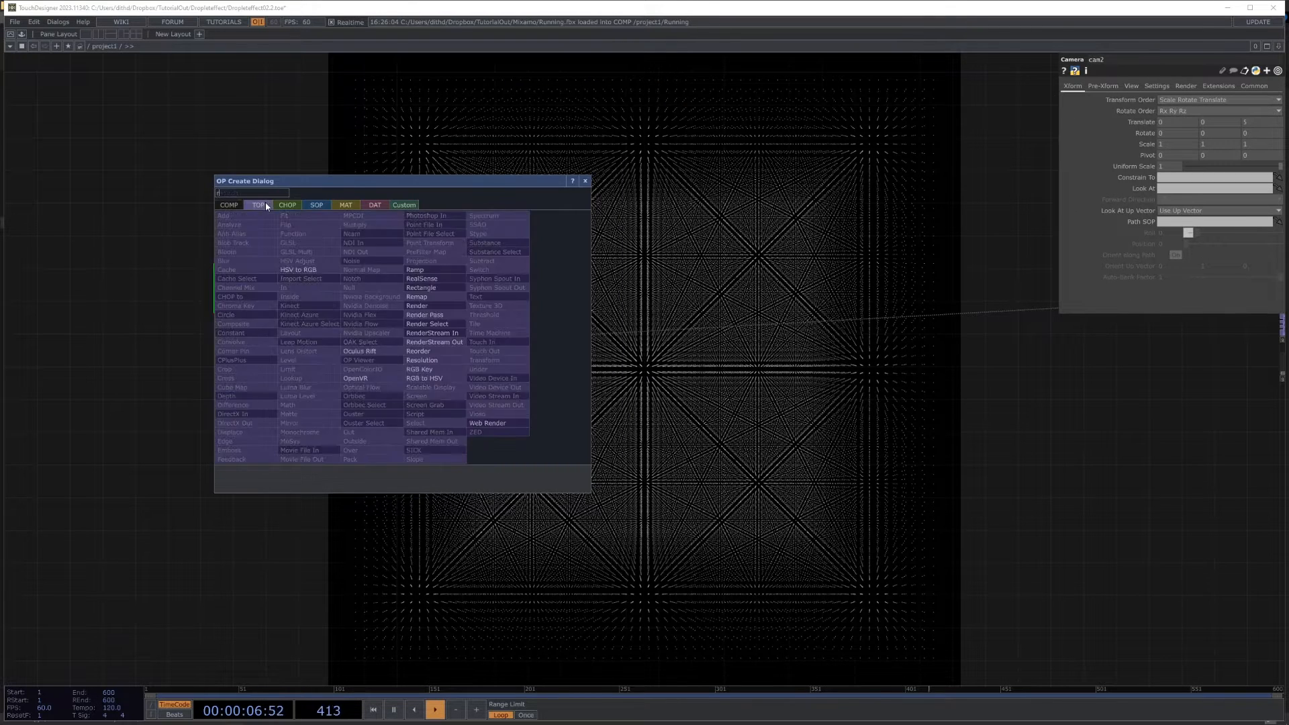
{"action": "type", "text": "e"}
{"action": "left_click", "coordinate": [420, 305]}
{"action": "left_click", "coordinate": [329, 357]}
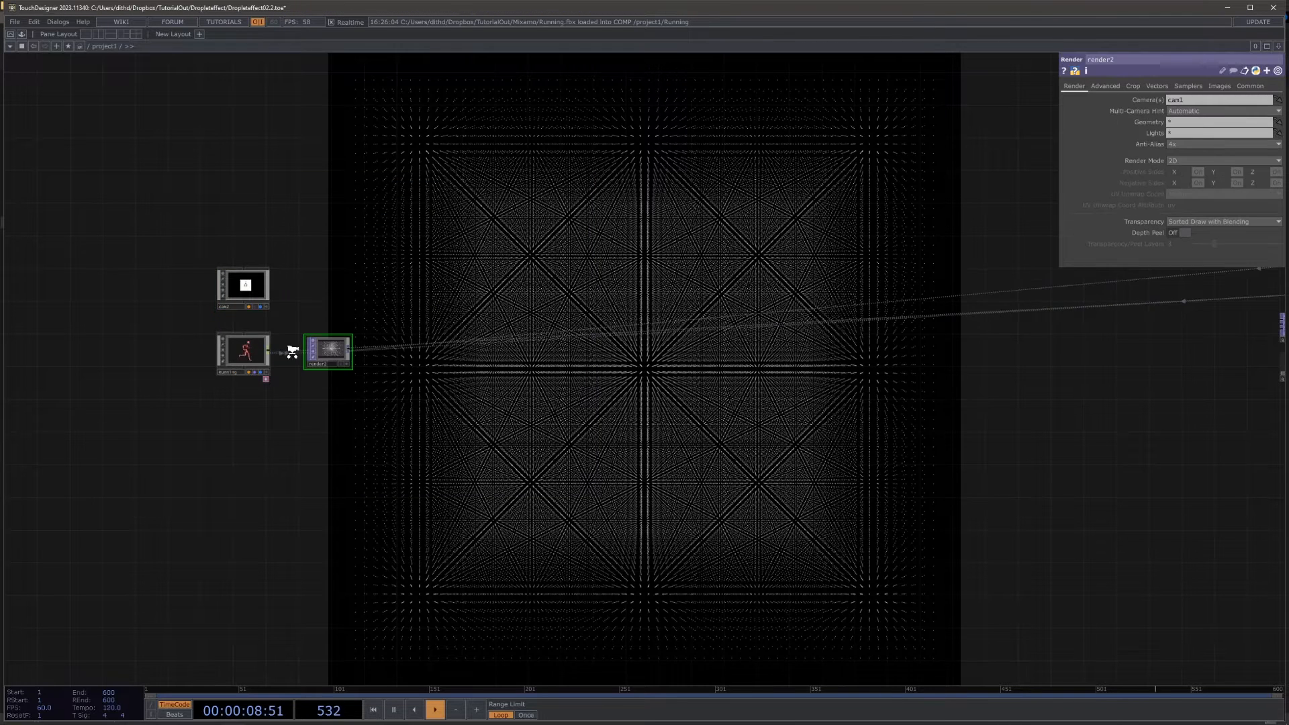
Step: Assign cam2 as render2's camera and Running as its geometry
{"action": "scroll", "coordinate": [349, 359], "scroll_direction": "up", "scroll_amount": 5}
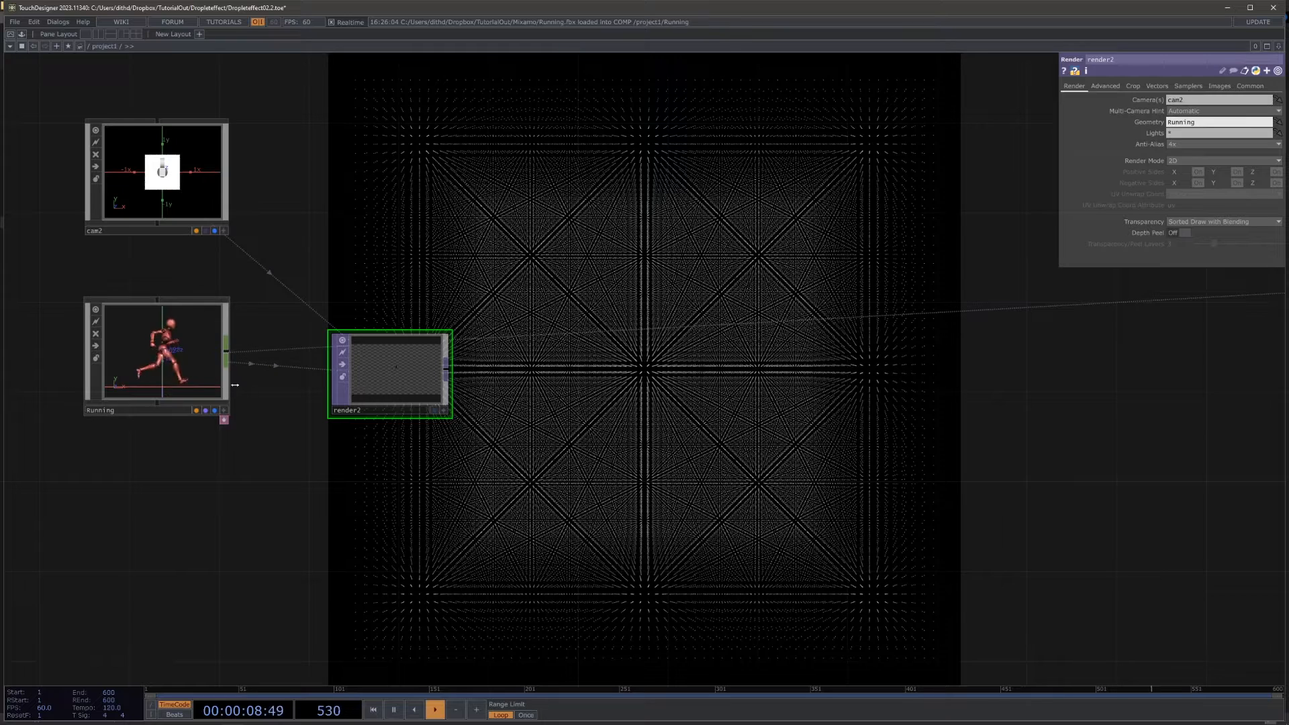
{"action": "scroll", "coordinate": [538, 360], "scroll_direction": "up", "scroll_amount": 5}
{"action": "scroll", "coordinate": [578, 374], "scroll_direction": "down", "scroll_amount": 5}
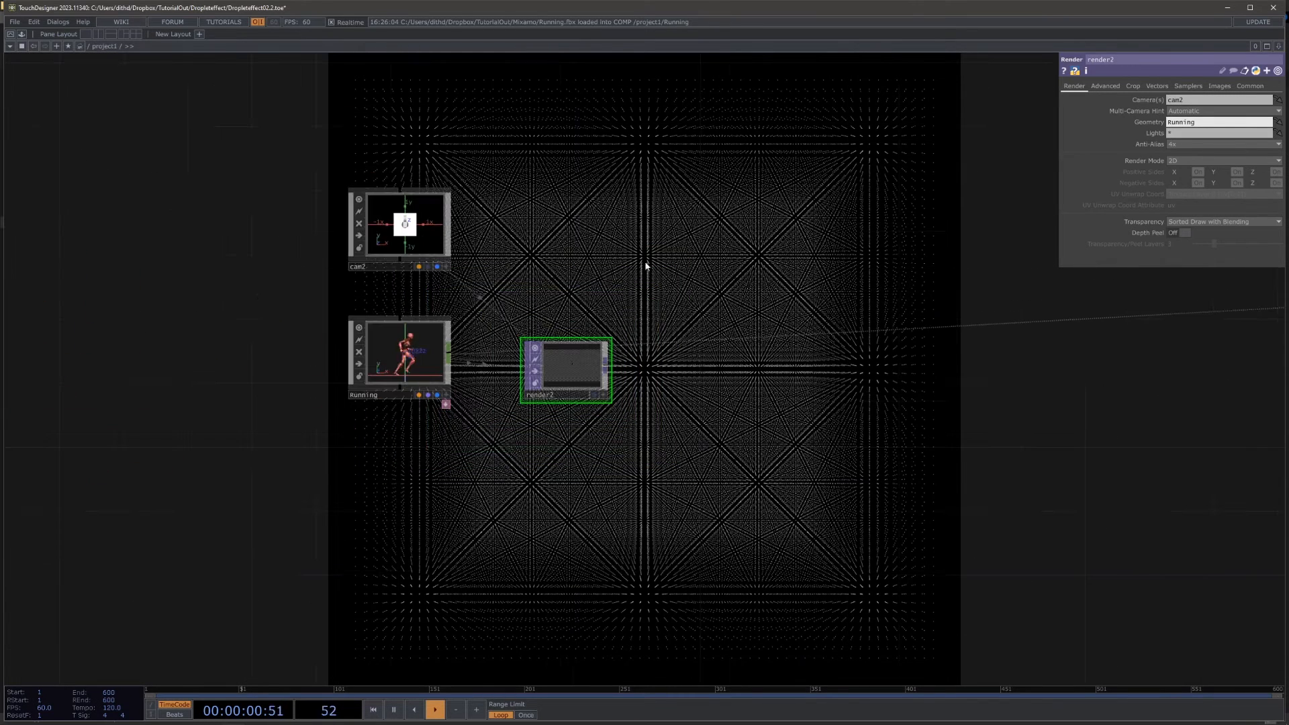
Step: Link render2's resolution width and height to the res channel of null1
{"action": "left_click", "coordinate": [416, 240]}
{"action": "scroll", "coordinate": [481, 369], "scroll_direction": "up", "scroll_amount": 8}
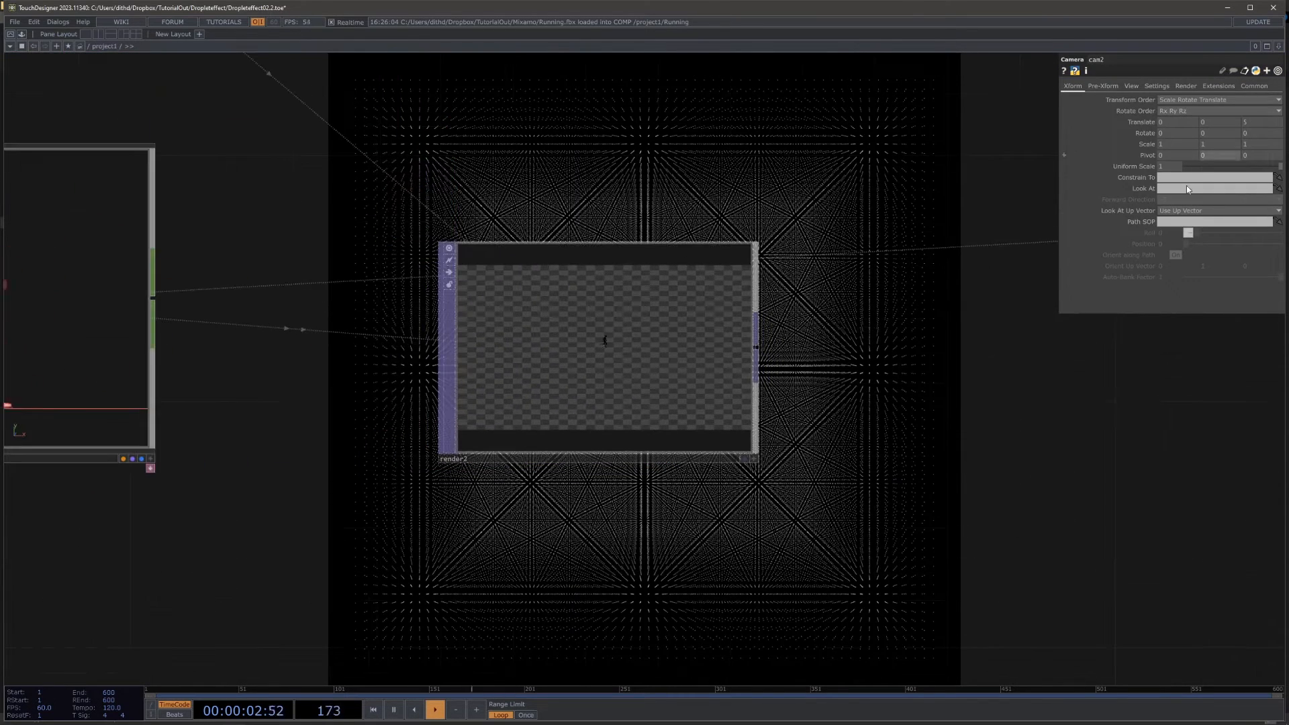
{"action": "scroll", "coordinate": [666, 334], "scroll_direction": "down", "scroll_amount": 8}
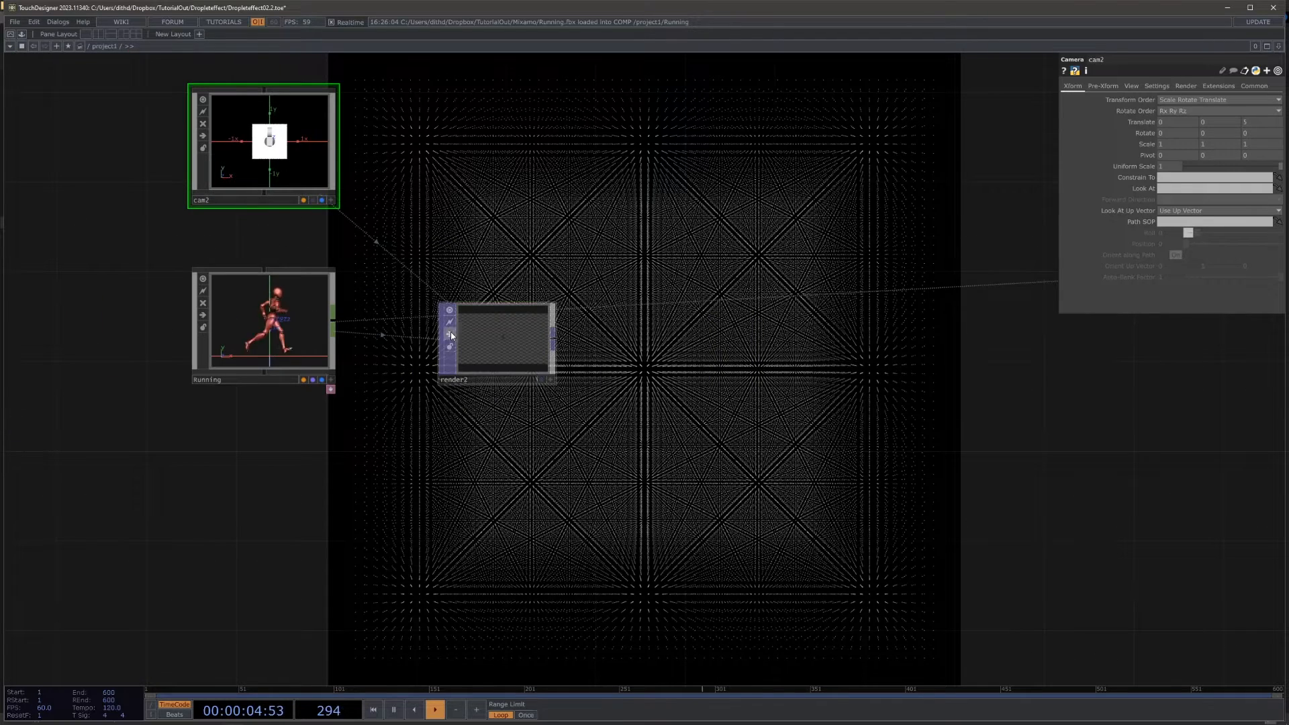
{"action": "left_click", "coordinate": [510, 316]}
{"action": "left_click_drag", "start_coordinate": [627, 242], "coordinate": [483, 241]}
{"action": "scroll", "coordinate": [483, 242], "scroll_direction": "down", "scroll_amount": 8}
{"action": "left_click_drag", "start_coordinate": [842, 347], "coordinate": [339, 475]}
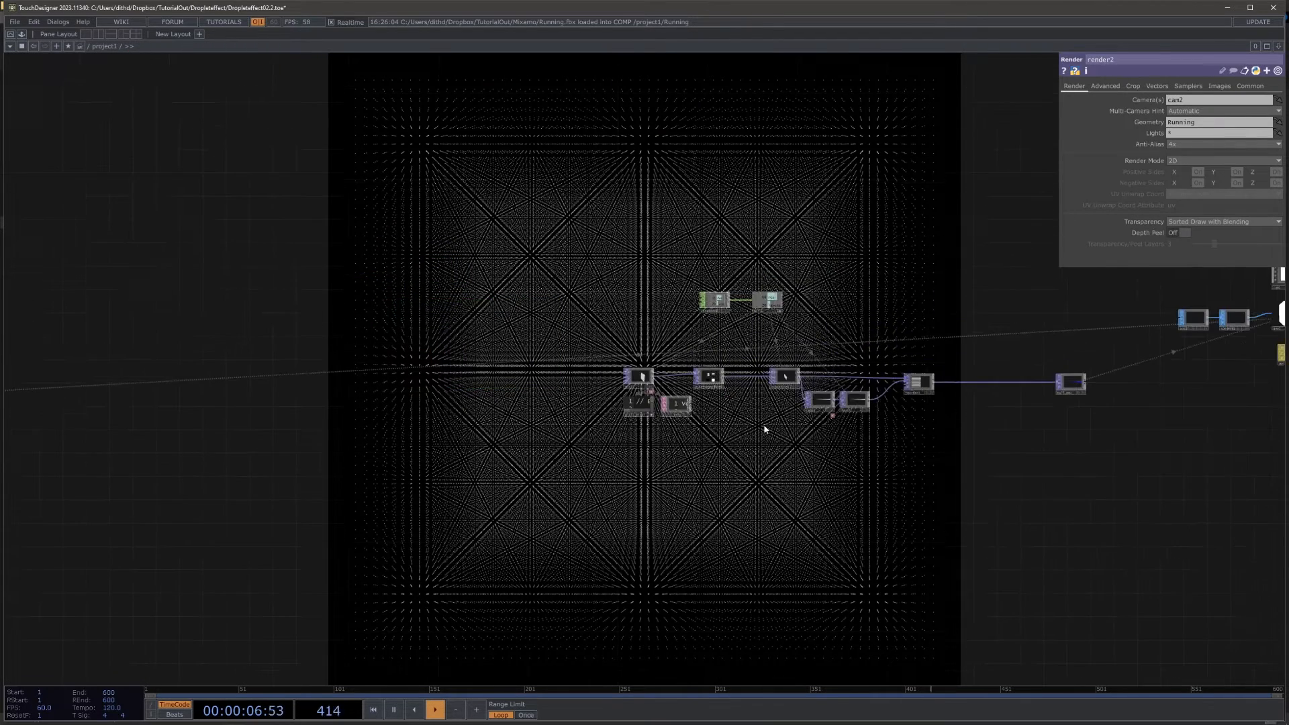
{"action": "scroll", "coordinate": [785, 425], "scroll_direction": "up", "scroll_amount": 4}
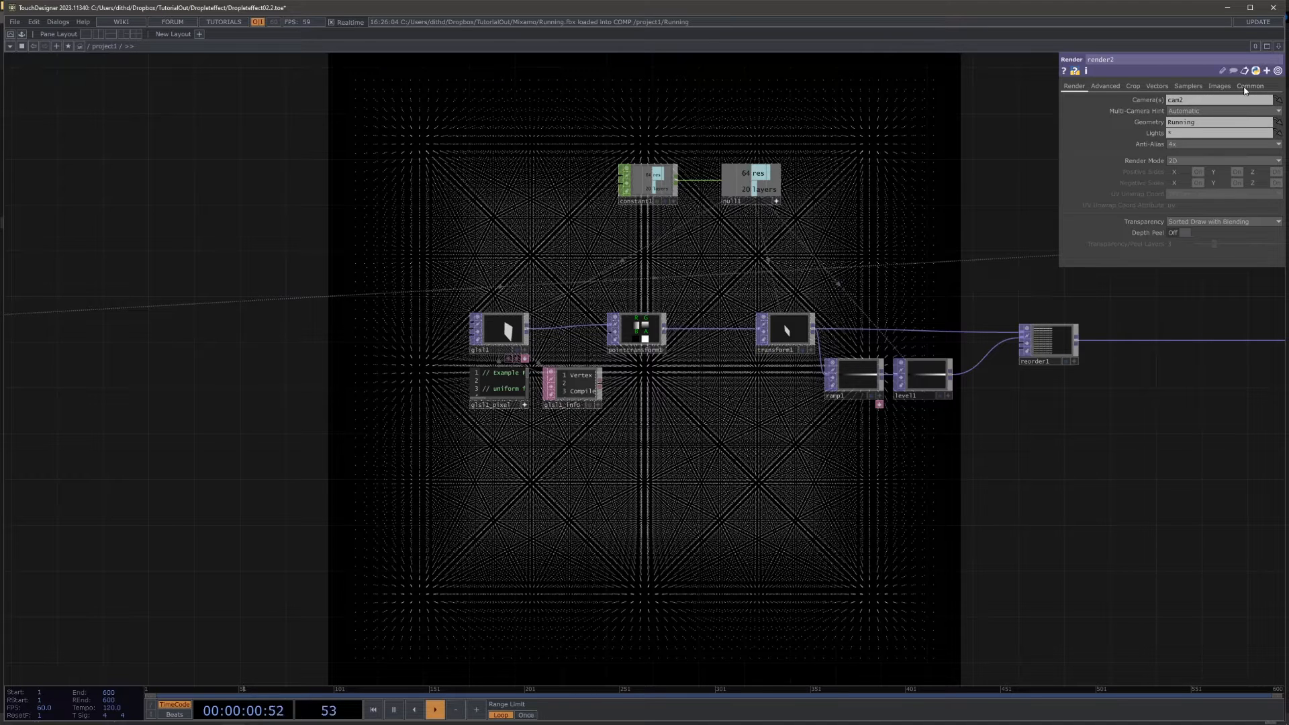
{"action": "left_click", "coordinate": [1247, 86]}
{"action": "left_click_drag", "start_coordinate": [1147, 100], "coordinate": [1155, 99]}
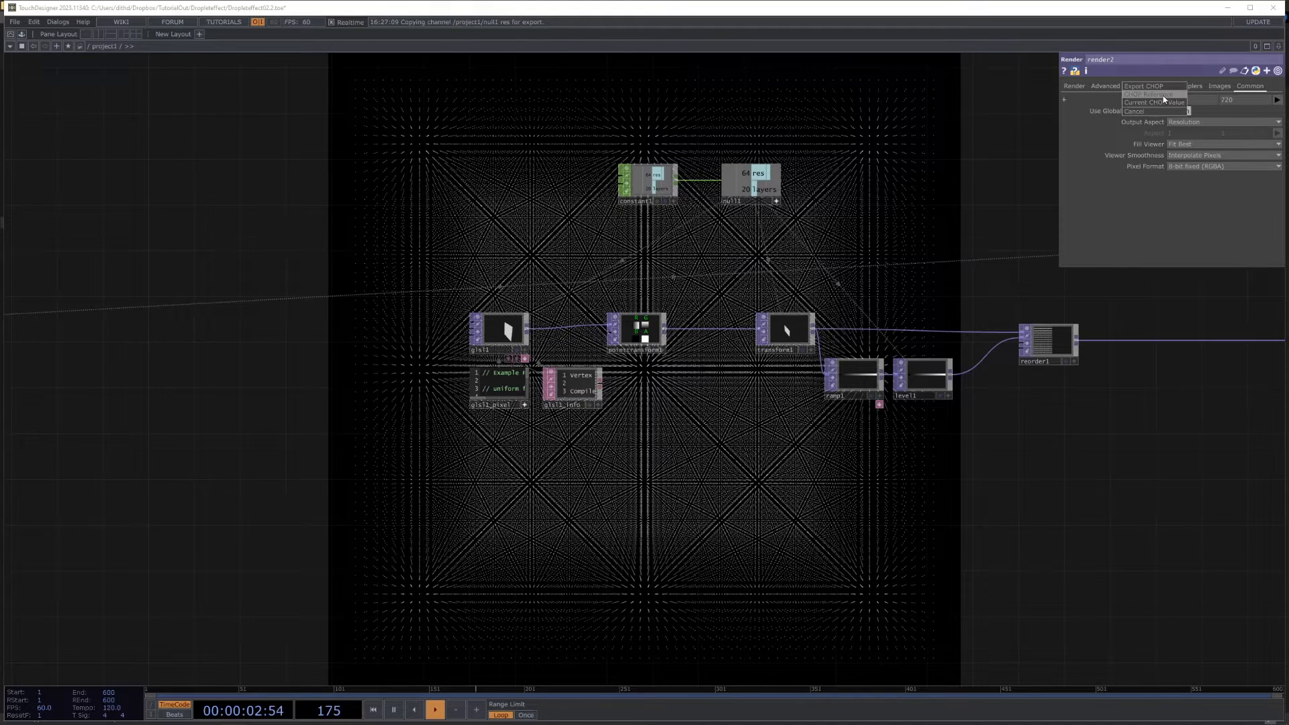
{"action": "left_click", "coordinate": [1161, 99]}
Step: Set the Z translate of cam2 to 0.25 so the camera sits close to the running figure
{"action": "left_click_drag", "start_coordinate": [918, 139], "coordinate": [938, 135]}
{"action": "scroll", "coordinate": [927, 142], "scroll_direction": "down", "scroll_amount": 5}
{"action": "scroll", "coordinate": [201, 238], "scroll_direction": "up", "scroll_amount": 5}
{"action": "left_click_drag", "start_coordinate": [369, 229], "coordinate": [347, 202]}
{"action": "scroll", "coordinate": [347, 201], "scroll_direction": "up", "scroll_amount": 2}
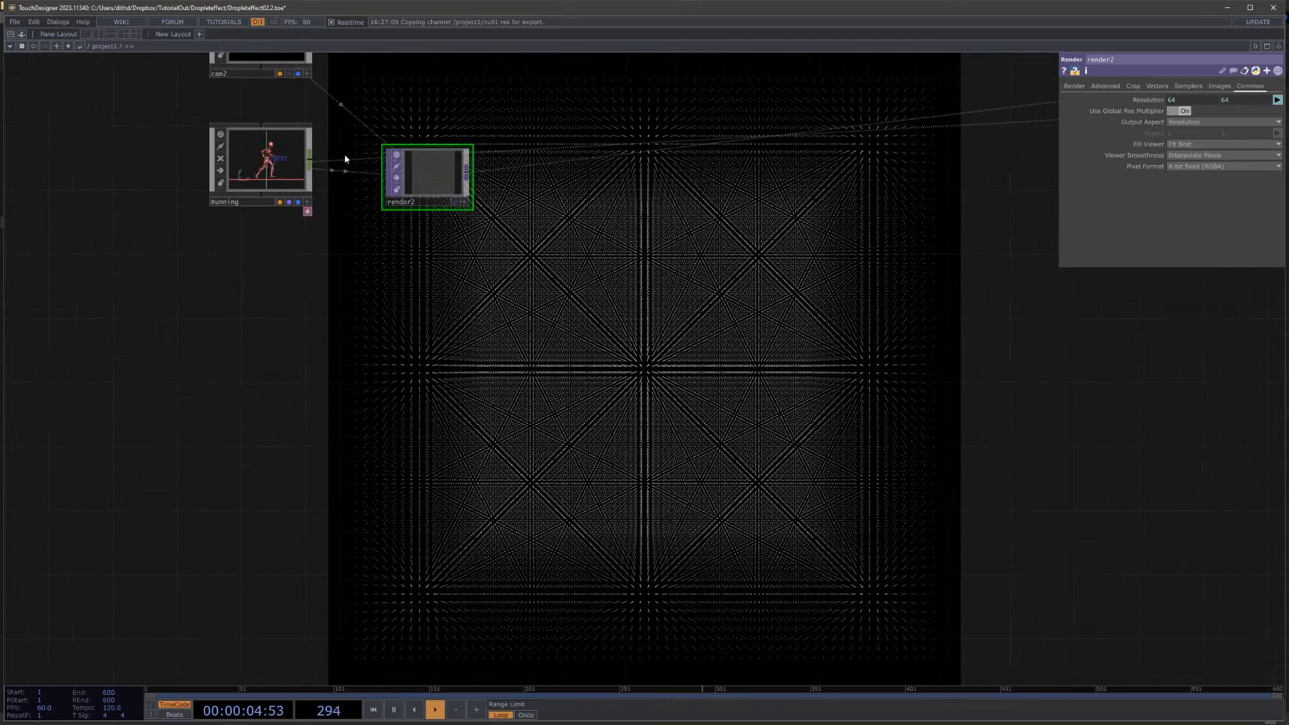
{"action": "left_click_drag", "start_coordinate": [360, 101], "coordinate": [391, 299]}
{"action": "scroll", "coordinate": [389, 301], "scroll_direction": "up", "scroll_amount": 4}
{"action": "left_click", "coordinate": [271, 202]}
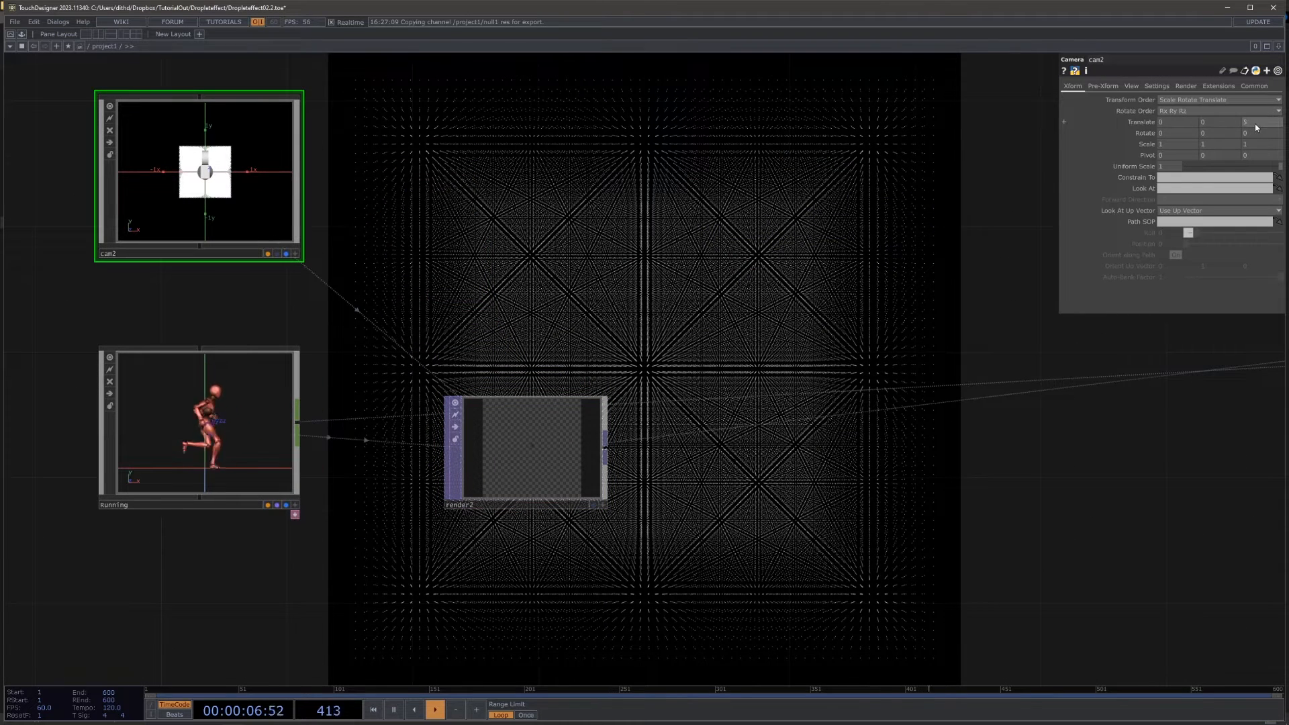
{"action": "left_click", "coordinate": [1255, 124]}
{"action": "type", "text": "0.23"}
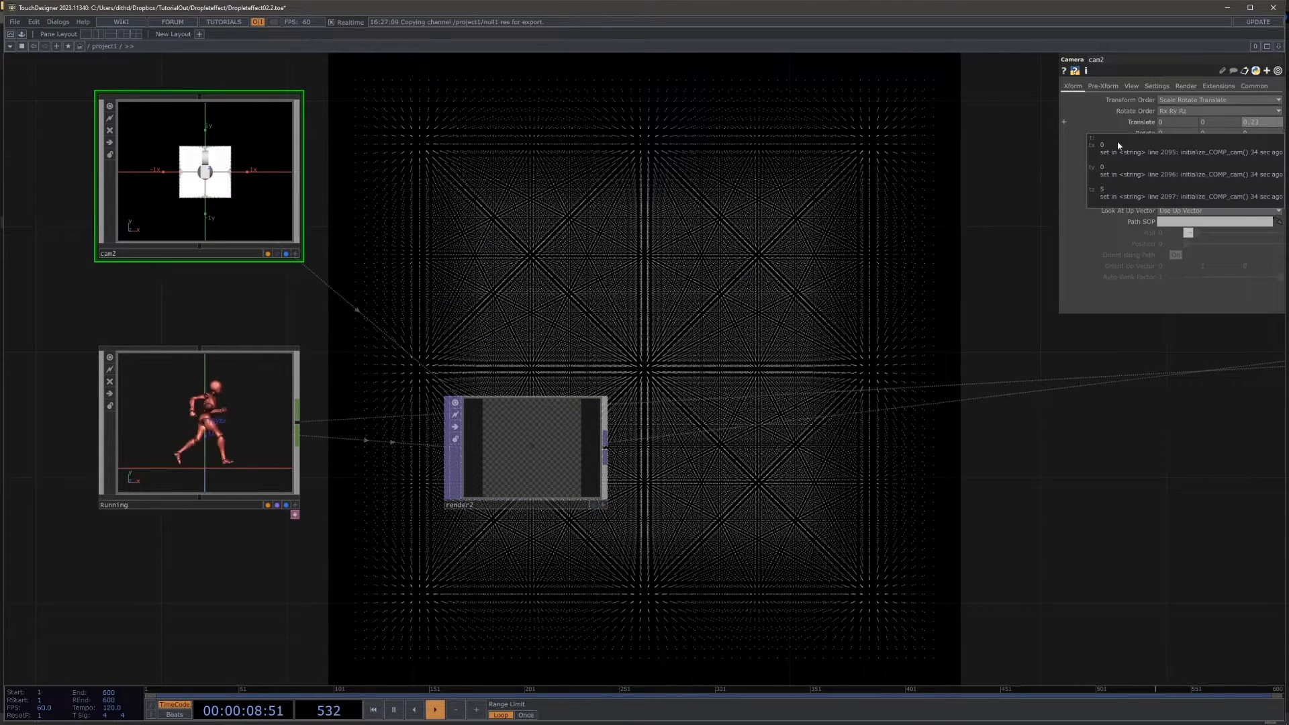
{"action": "key", "text": "Return"}
{"action": "scroll", "coordinate": [547, 443], "scroll_direction": "up", "scroll_amount": 2}
Step: Raise cam2 to a Y translate of 0.085 to centre the running figure in render2
{"action": "left_click", "coordinate": [1218, 120]}
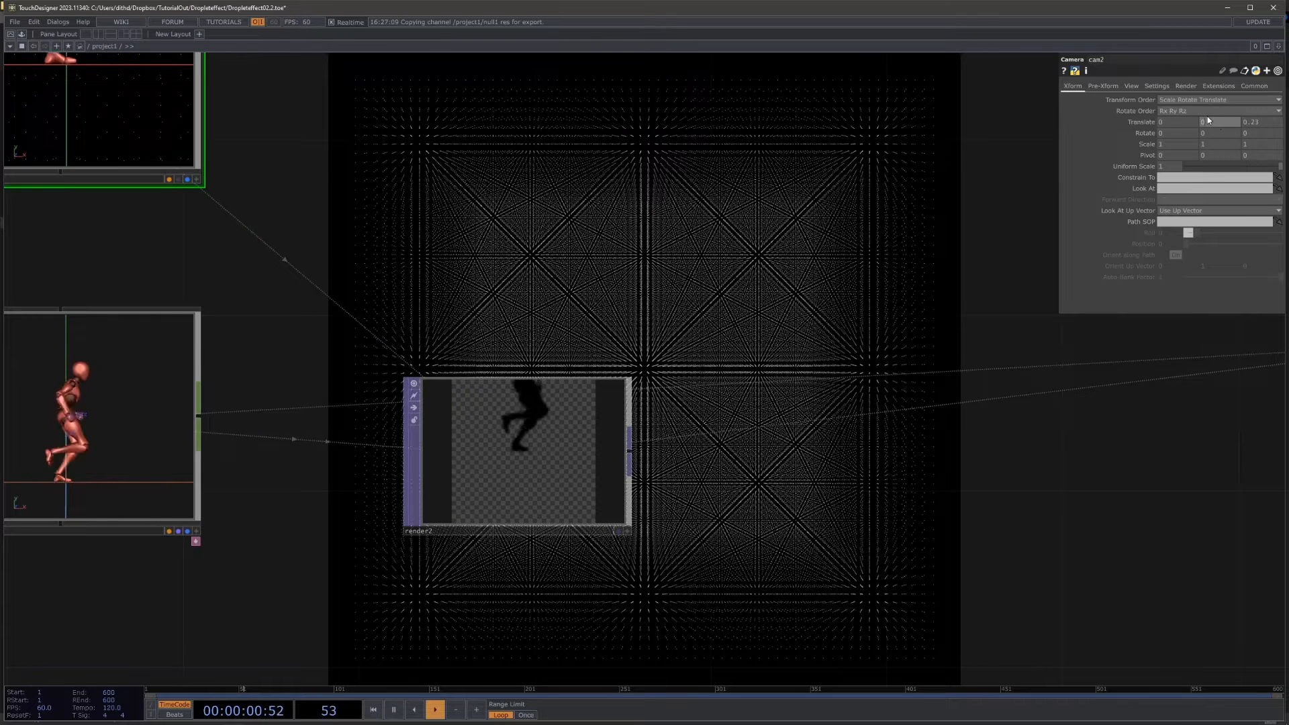
{"action": "left_click_drag", "start_coordinate": [1207, 123], "coordinate": [1206, 158]}
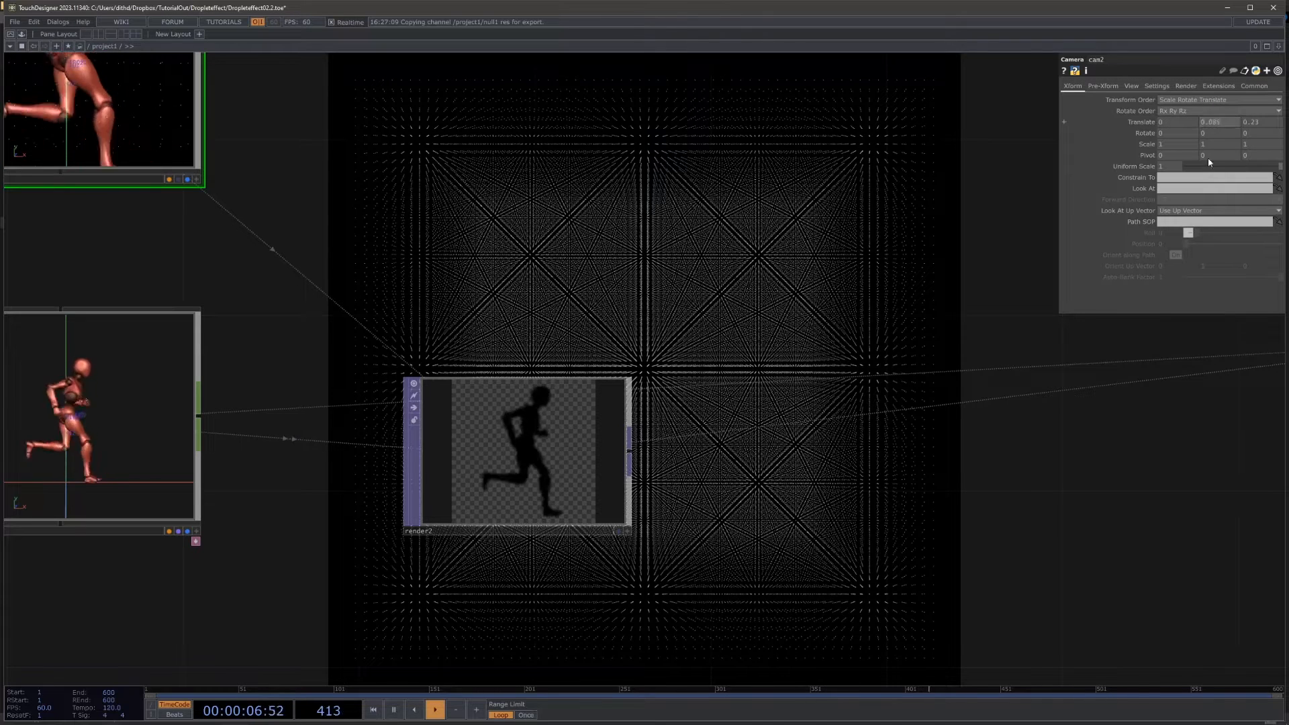
{"action": "left_click_drag", "start_coordinate": [744, 474], "coordinate": [678, 441]}
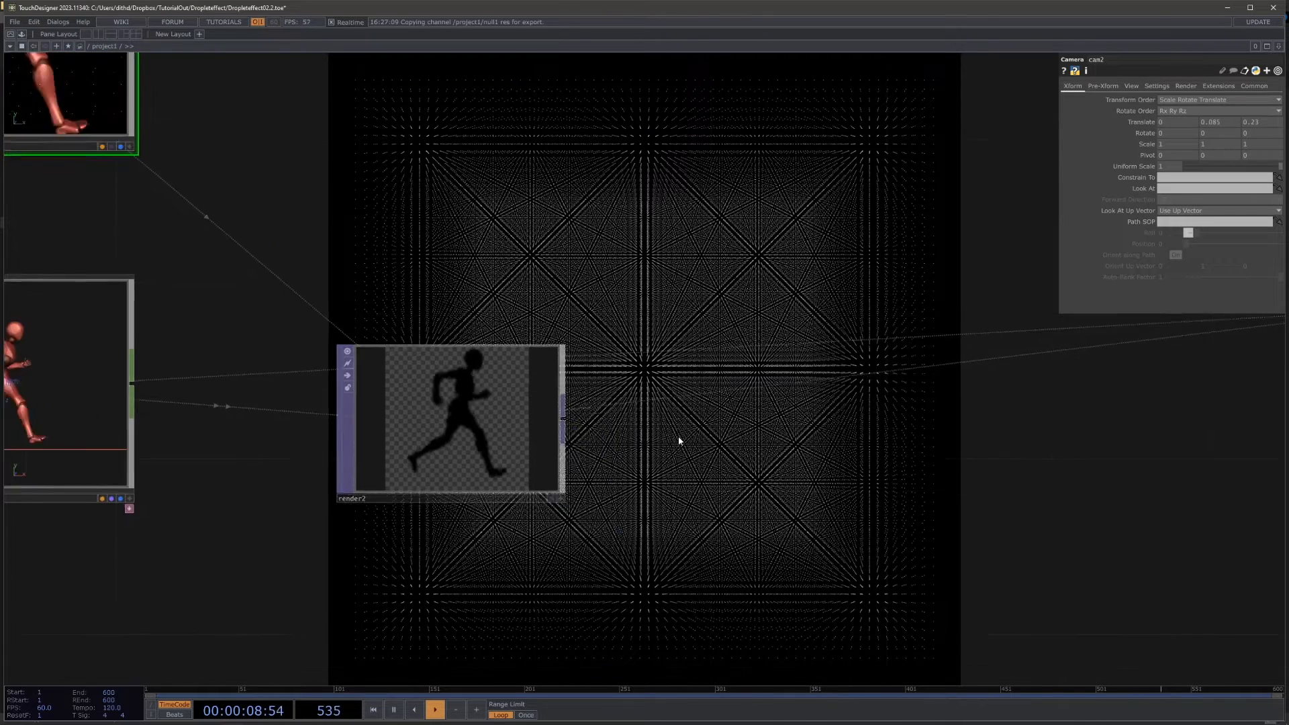
{"action": "scroll", "coordinate": [677, 439], "scroll_direction": "down", "scroll_amount": 3}
{"action": "left_click_drag", "start_coordinate": [676, 495], "coordinate": [660, 437]}
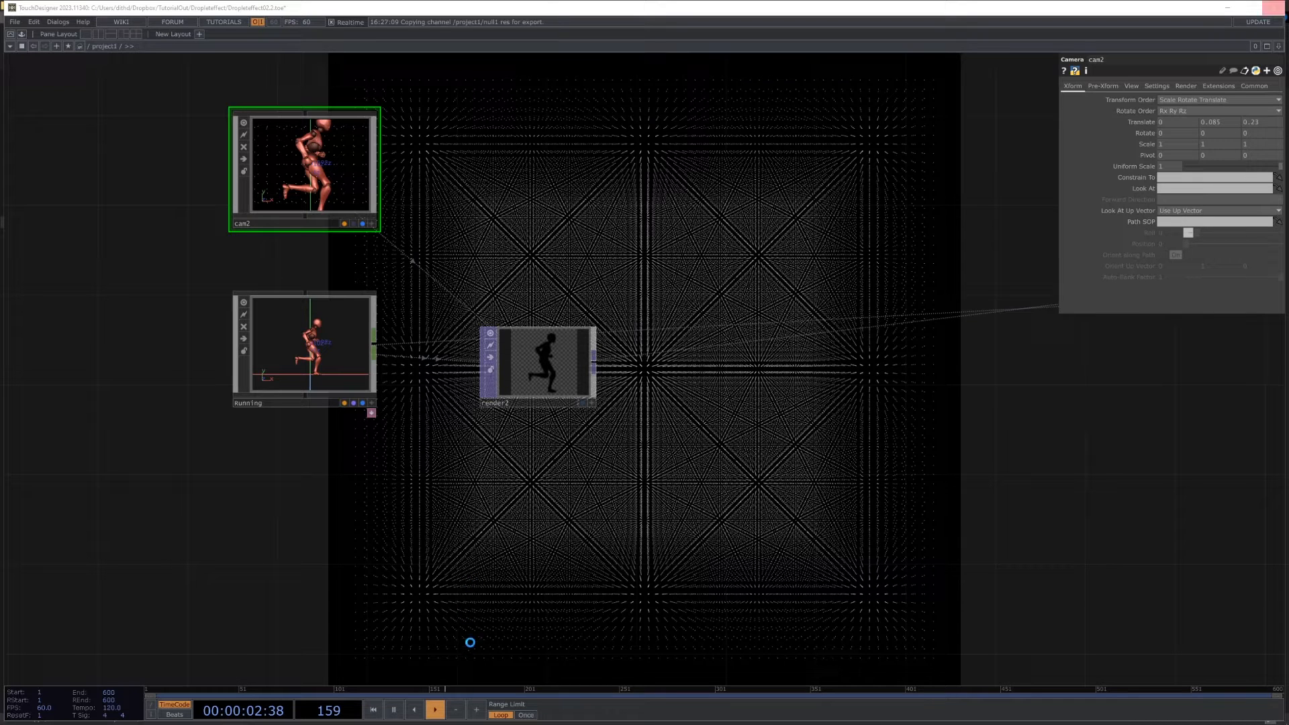
Step: Add a Depth TOP directly below render2, reading from render2
{"action": "left_click_drag", "start_coordinate": [473, 619], "coordinate": [507, 504]}
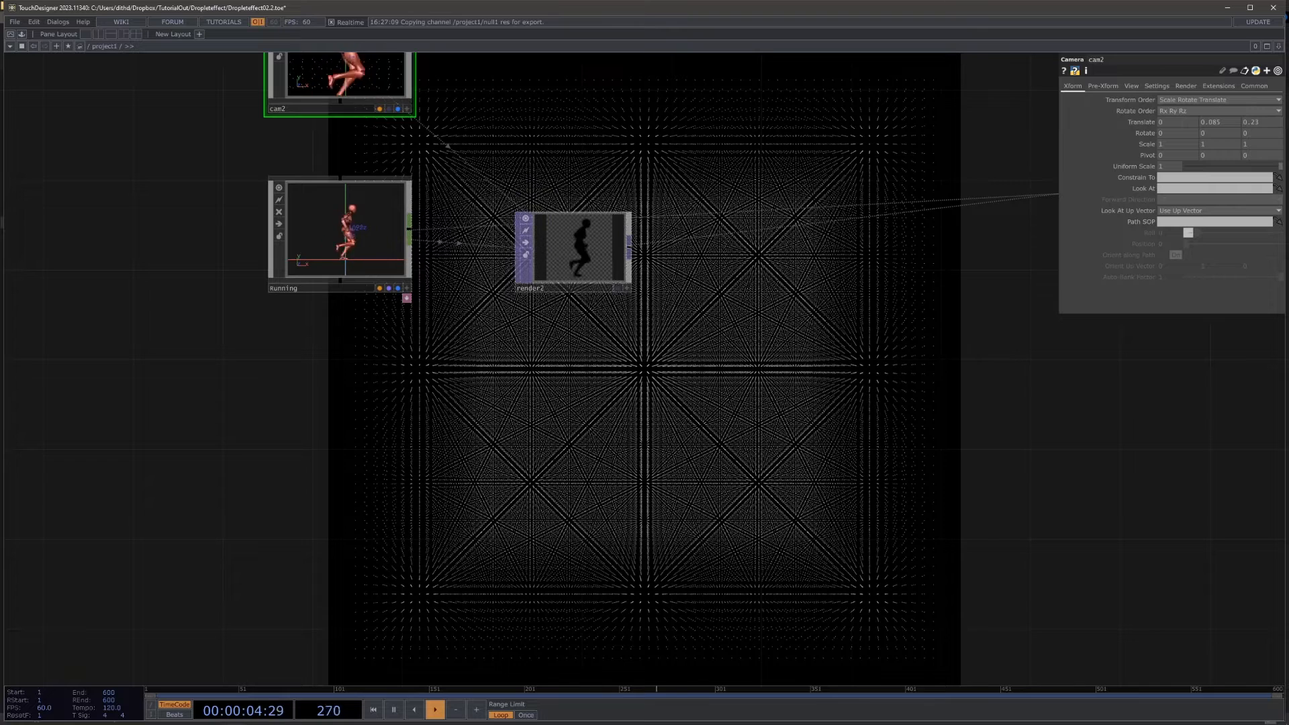
{"action": "left_click_drag", "start_coordinate": [699, 402], "coordinate": [705, 439]}
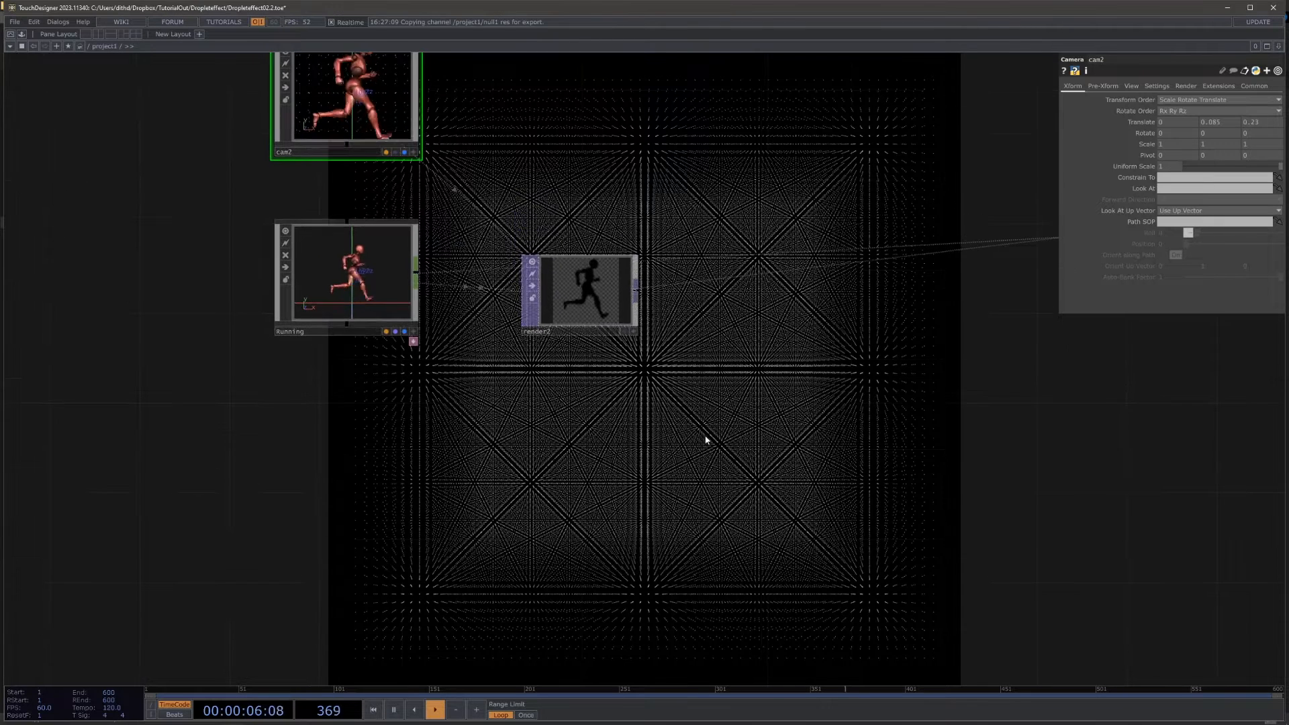
{"action": "key", "text": "Tab"}
{"action": "type", "text": "de"}
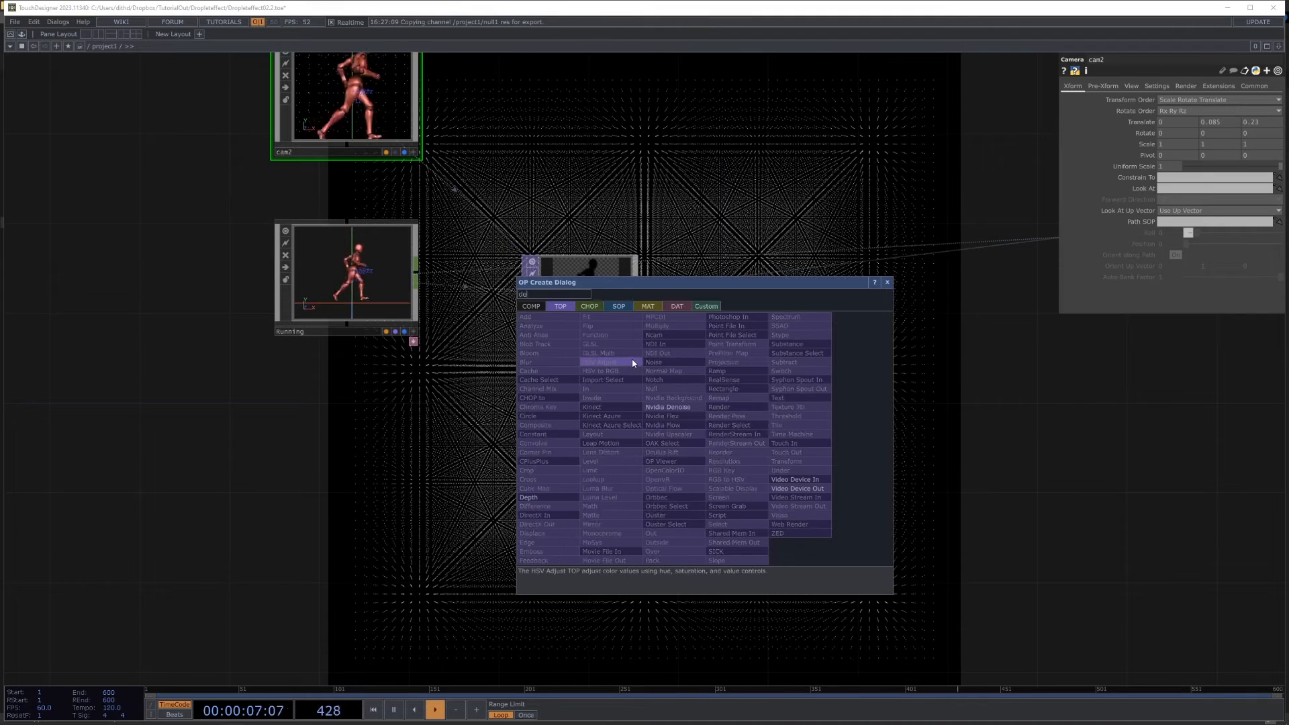
{"action": "left_click", "coordinate": [548, 500]}
{"action": "left_click", "coordinate": [574, 404]}
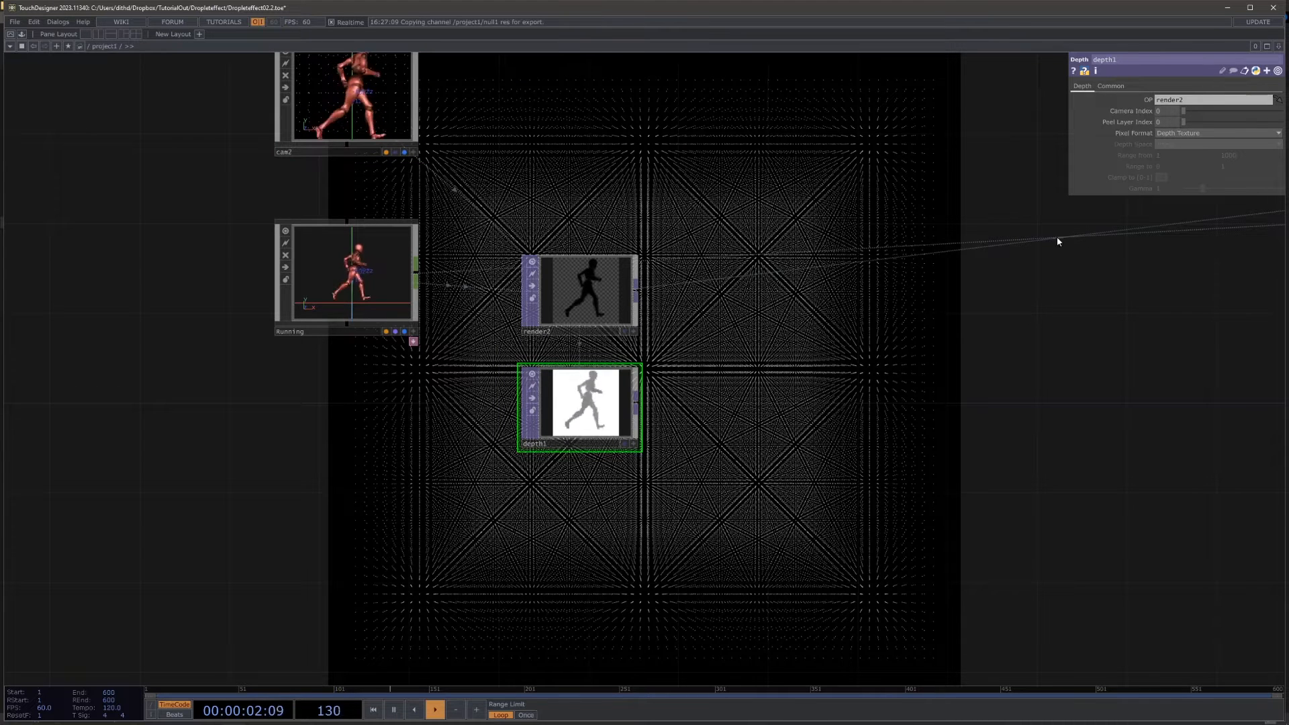
Step: Set depth1's pixel format to 32-bit float (RGBA) and its depth space to Reranged from Camera Space
{"action": "left_click", "coordinate": [1188, 133]}
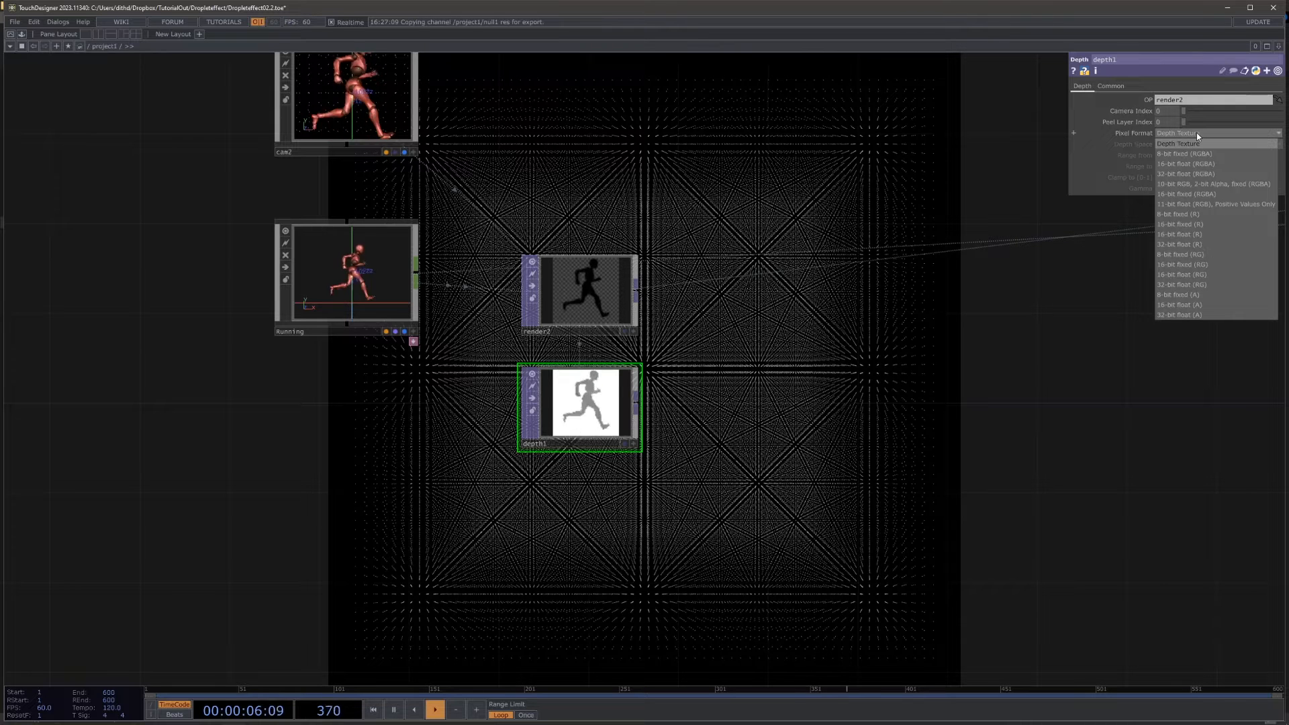
{"action": "left_click", "coordinate": [829, 165]}
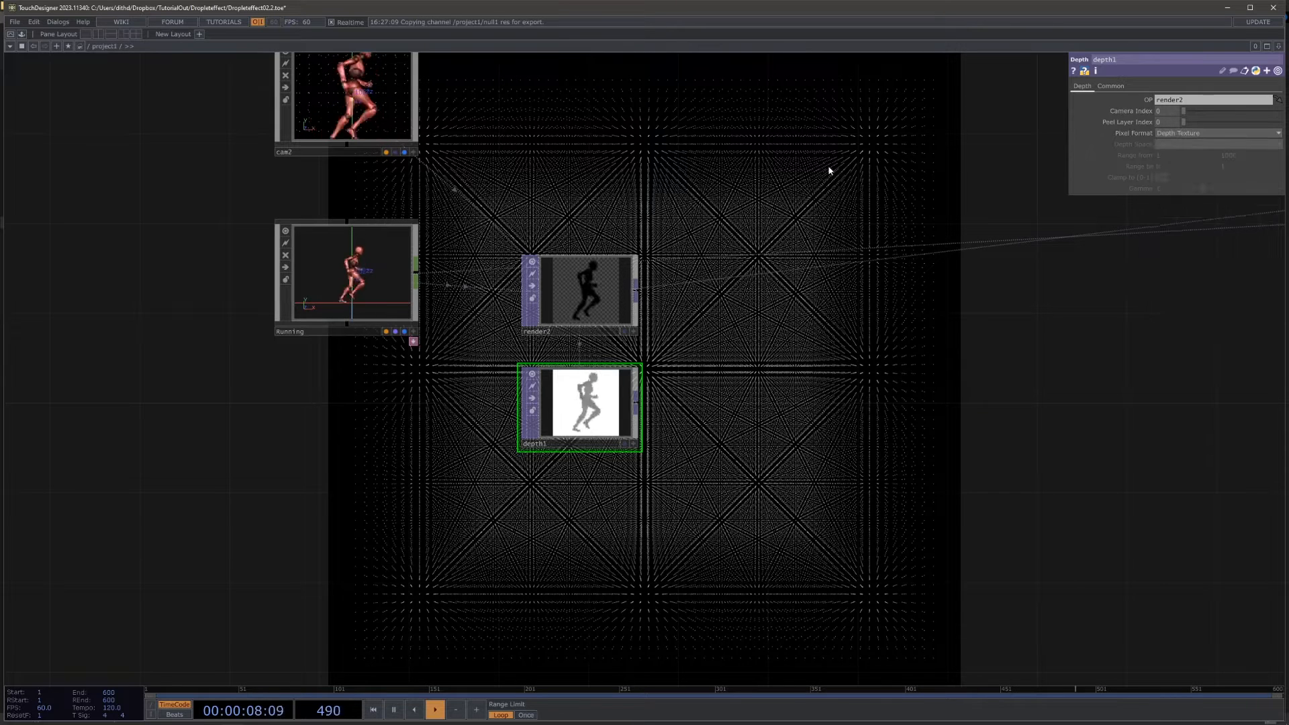
{"action": "left_click_drag", "start_coordinate": [766, 169], "coordinate": [636, 183]}
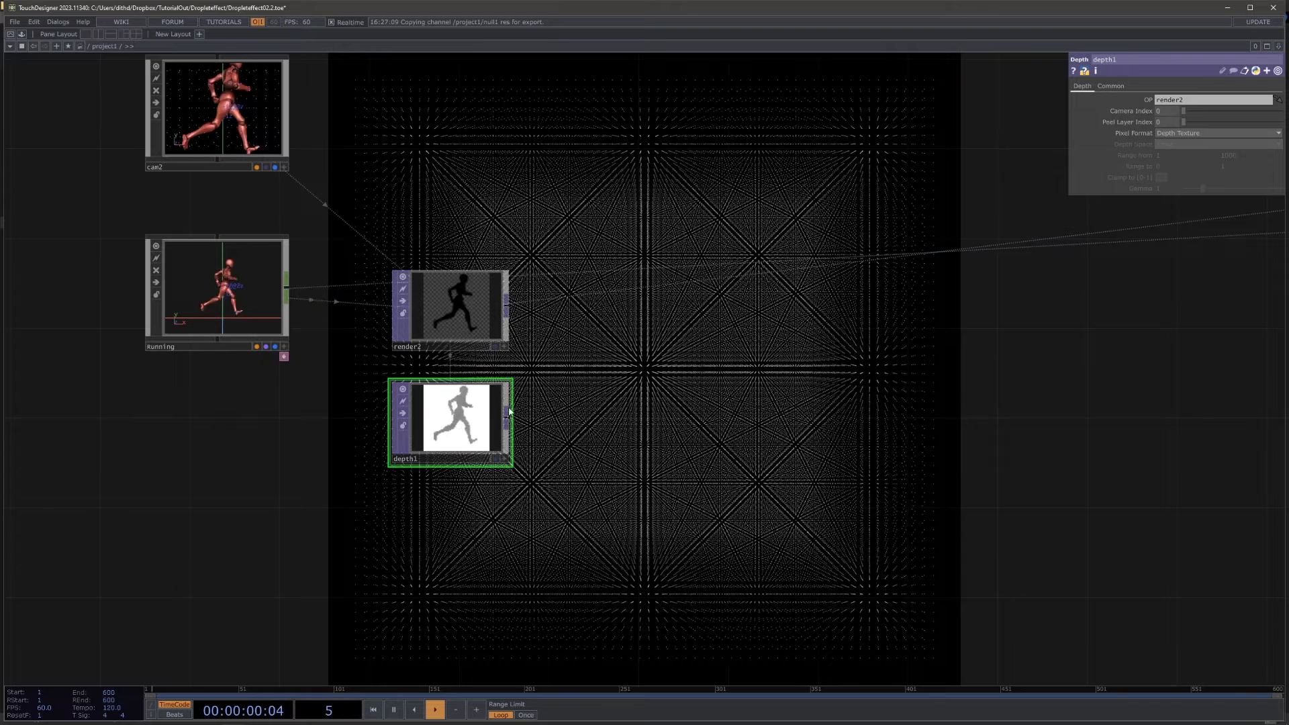
{"action": "scroll", "coordinate": [469, 427], "scroll_direction": "up", "scroll_amount": 4}
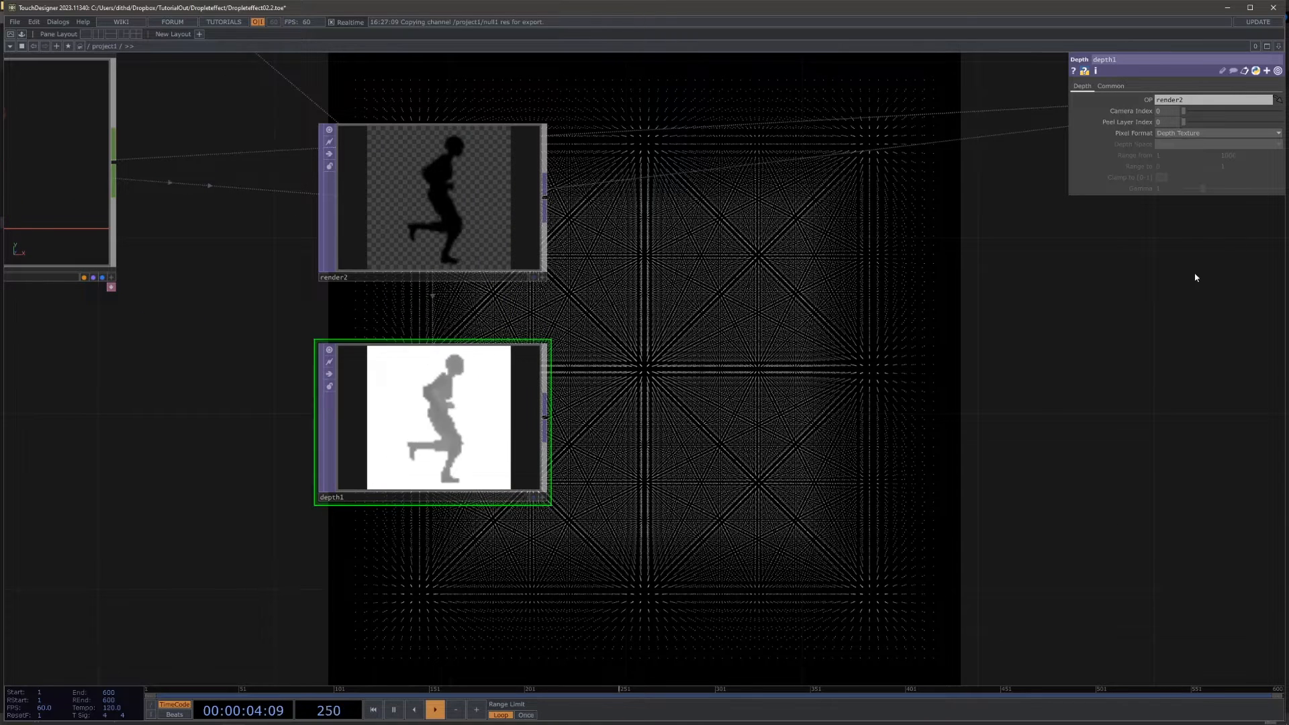
{"action": "left_click", "coordinate": [1190, 132]}
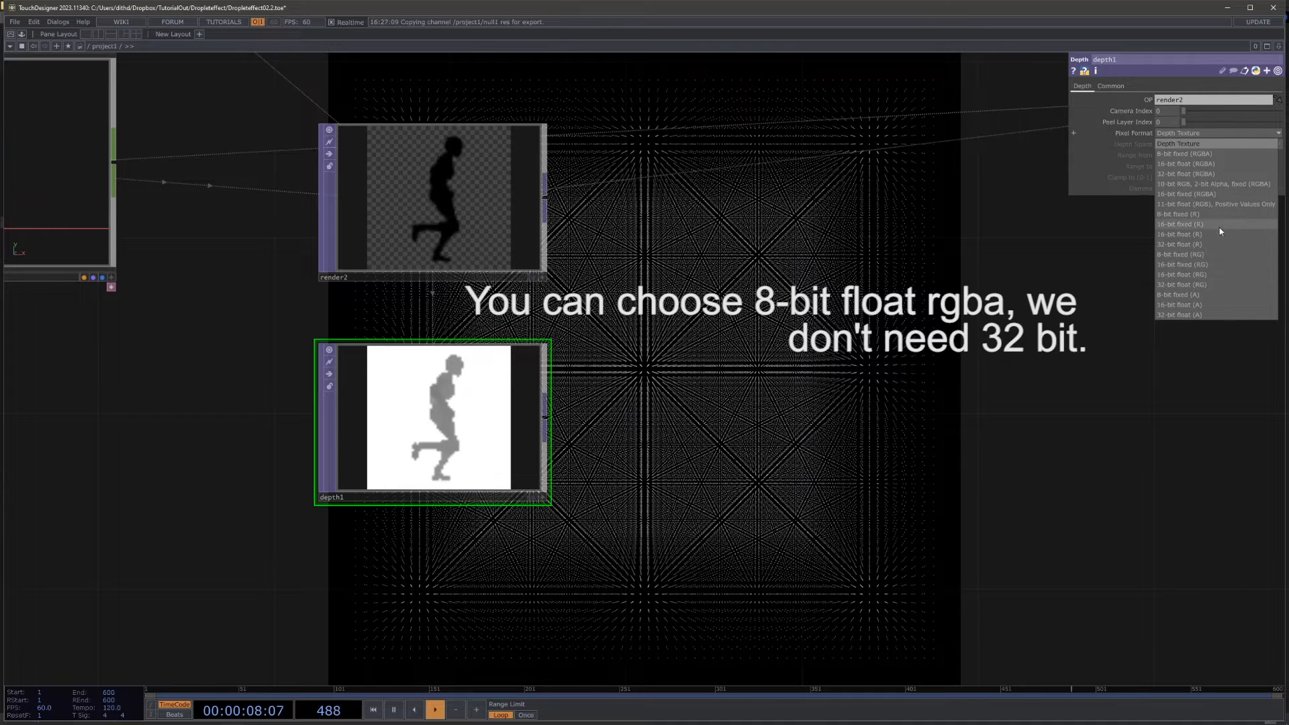
{"action": "left_click", "coordinate": [1213, 172]}
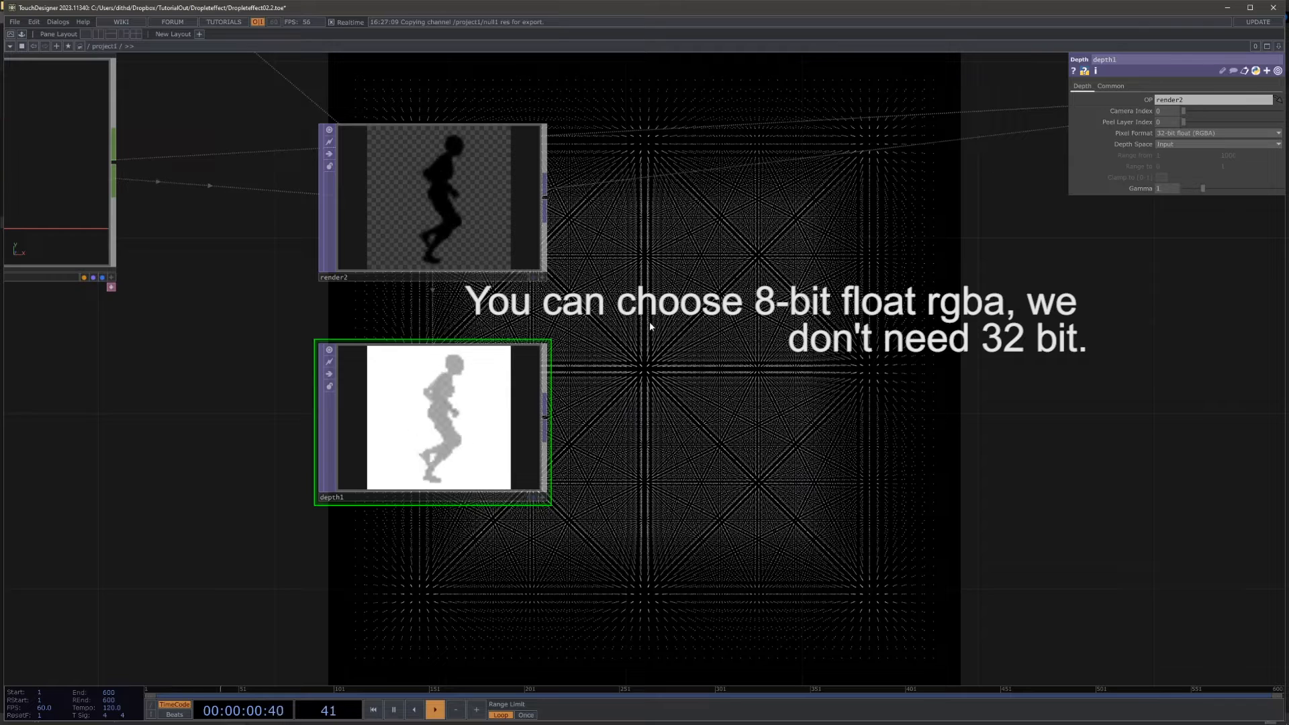
{"action": "left_click", "coordinate": [1196, 143]}
{"action": "left_click", "coordinate": [1201, 175]}
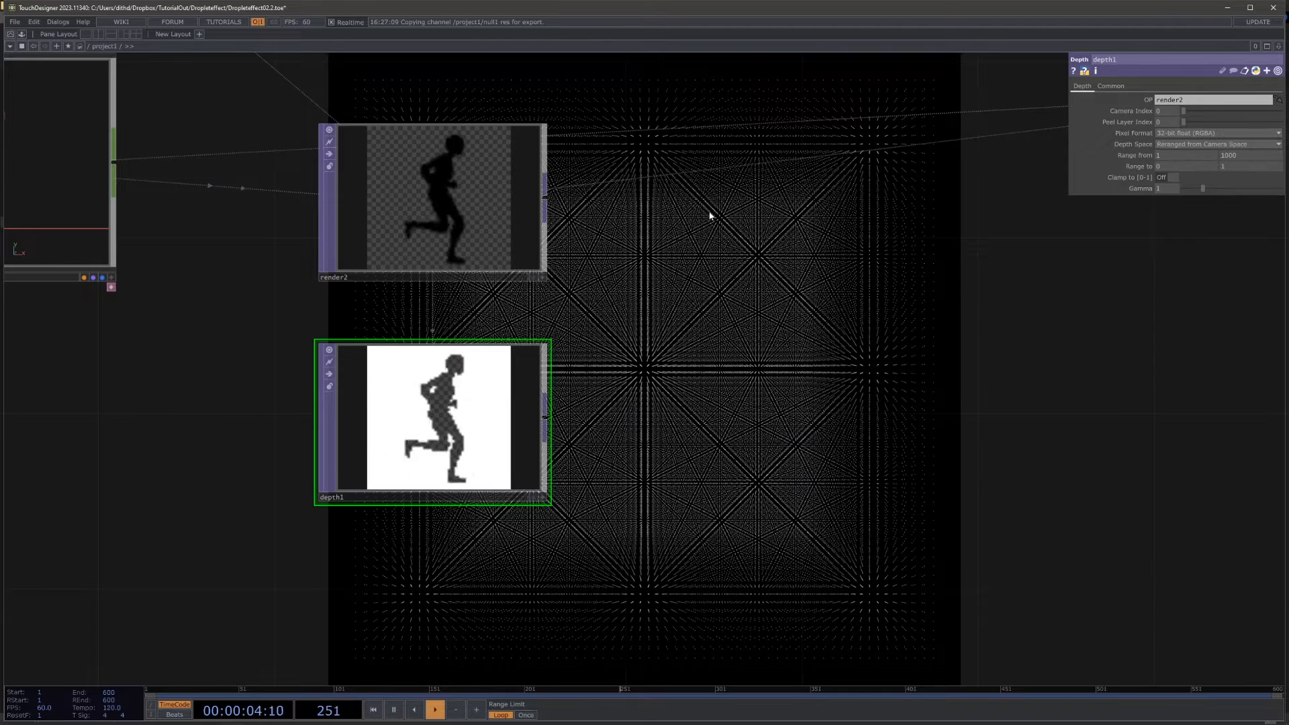
Step: Set depth1's Range from values to 0 and 0.23
{"action": "left_click_drag", "start_coordinate": [722, 173], "coordinate": [825, 276]}
{"action": "left_click_drag", "start_coordinate": [803, 150], "coordinate": [966, 165]}
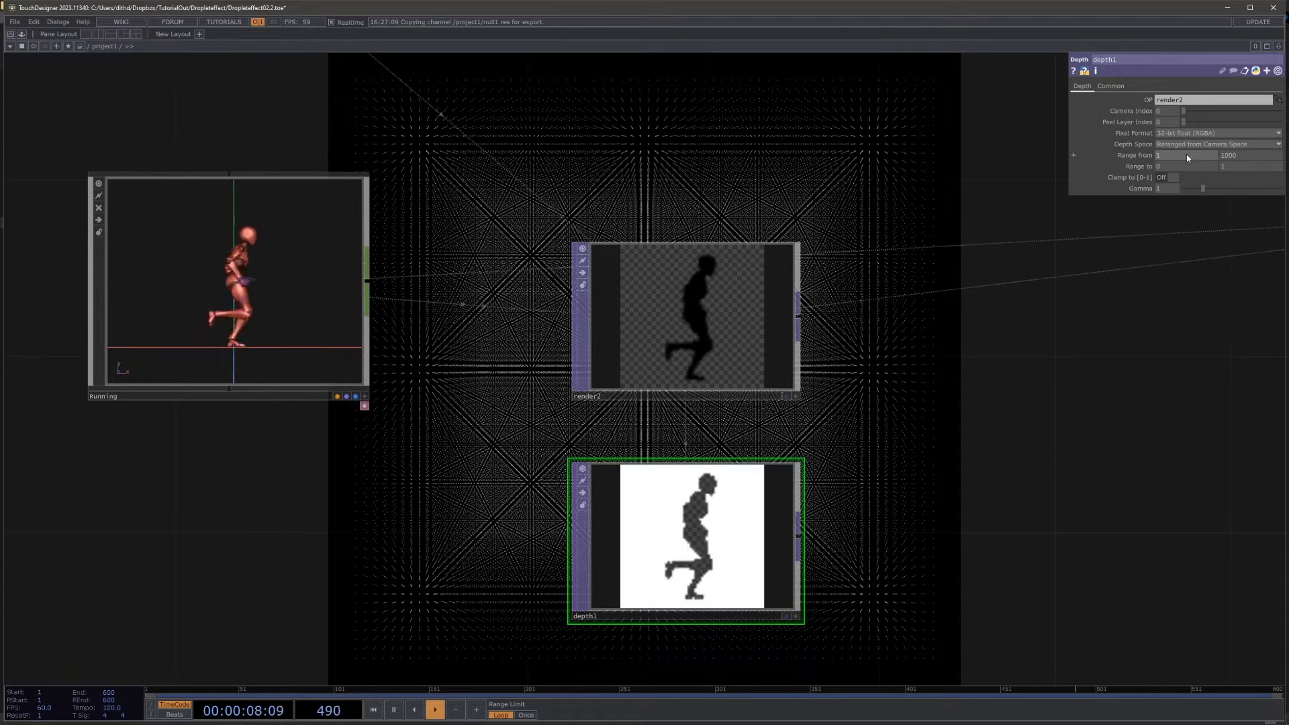
{"action": "left_click_drag", "start_coordinate": [1186, 155], "coordinate": [978, 158]}
{"action": "type", "text": "0"}
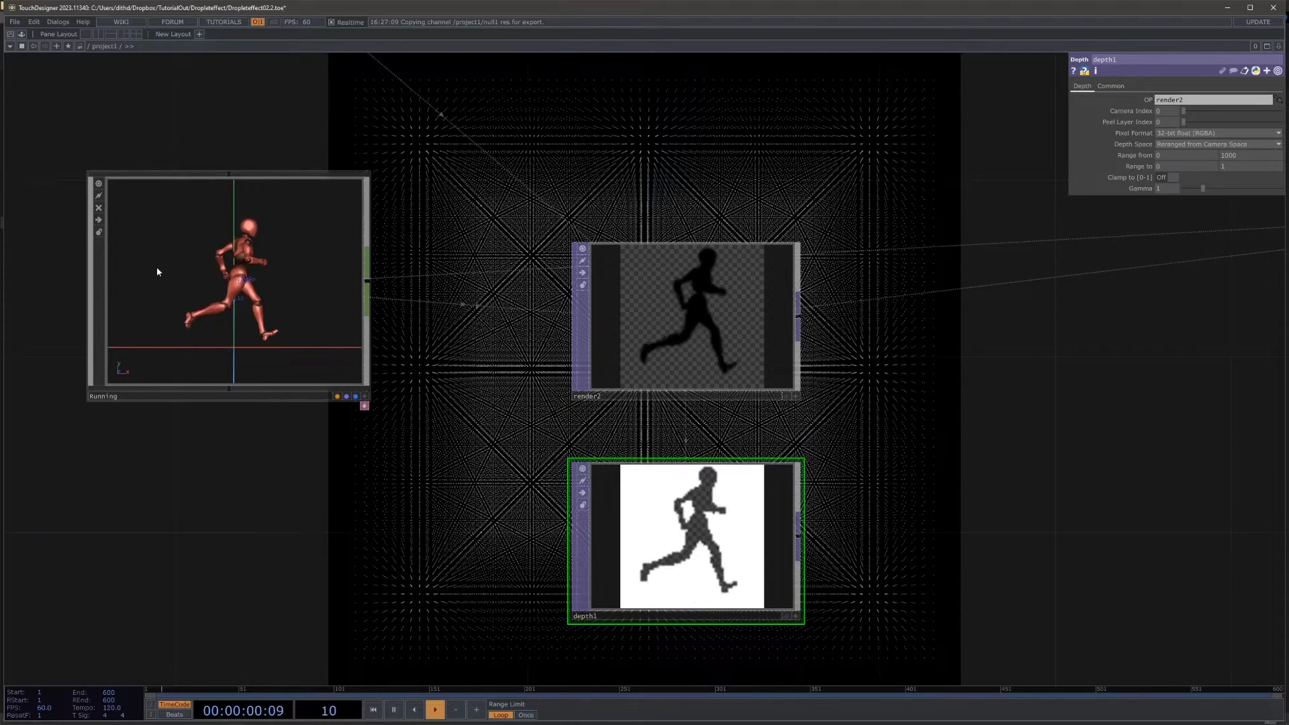
{"action": "scroll", "coordinate": [158, 271], "scroll_direction": "up", "scroll_amount": 2}
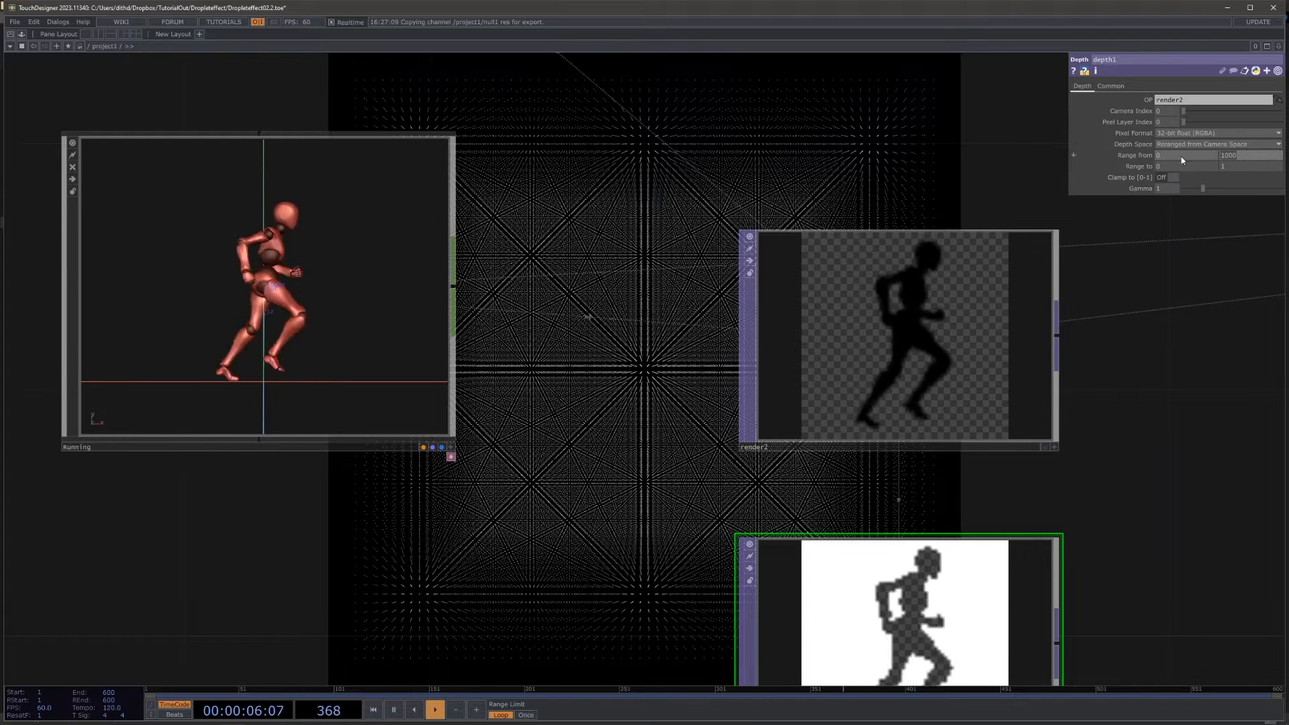
{"action": "type", "text": "0.23"}
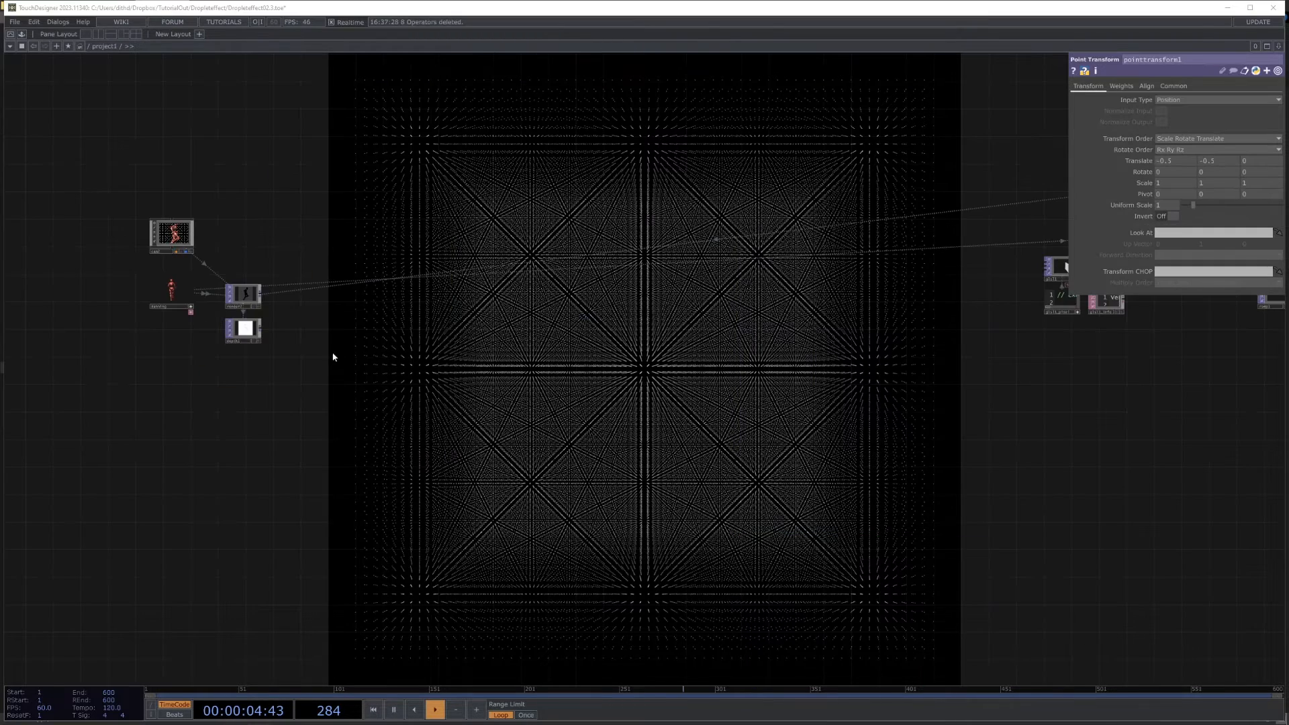
{"action": "left_click_drag", "start_coordinate": [361, 385], "coordinate": [473, 429]}
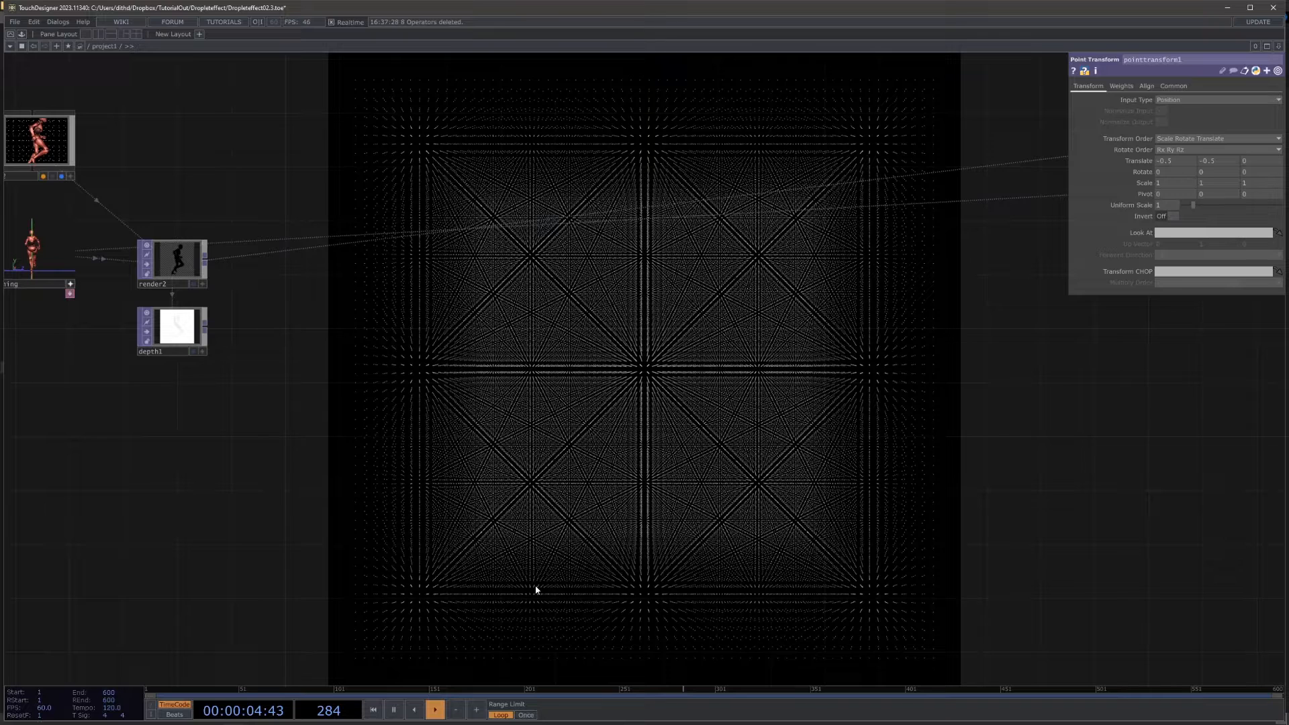
{"action": "left_click_drag", "start_coordinate": [508, 579], "coordinate": [514, 582]}
{"action": "left_click_drag", "start_coordinate": [351, 457], "coordinate": [559, 457]}
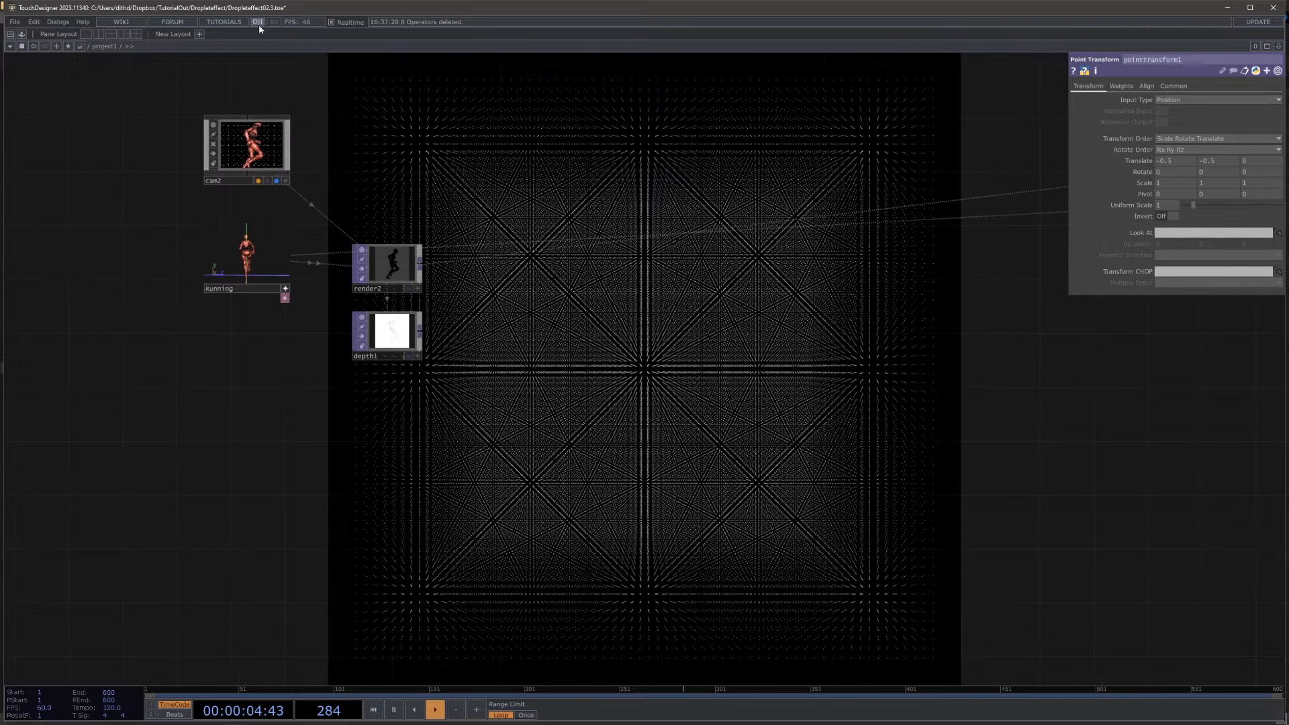
{"action": "scroll", "coordinate": [347, 345], "scroll_direction": "up", "scroll_amount": 4}
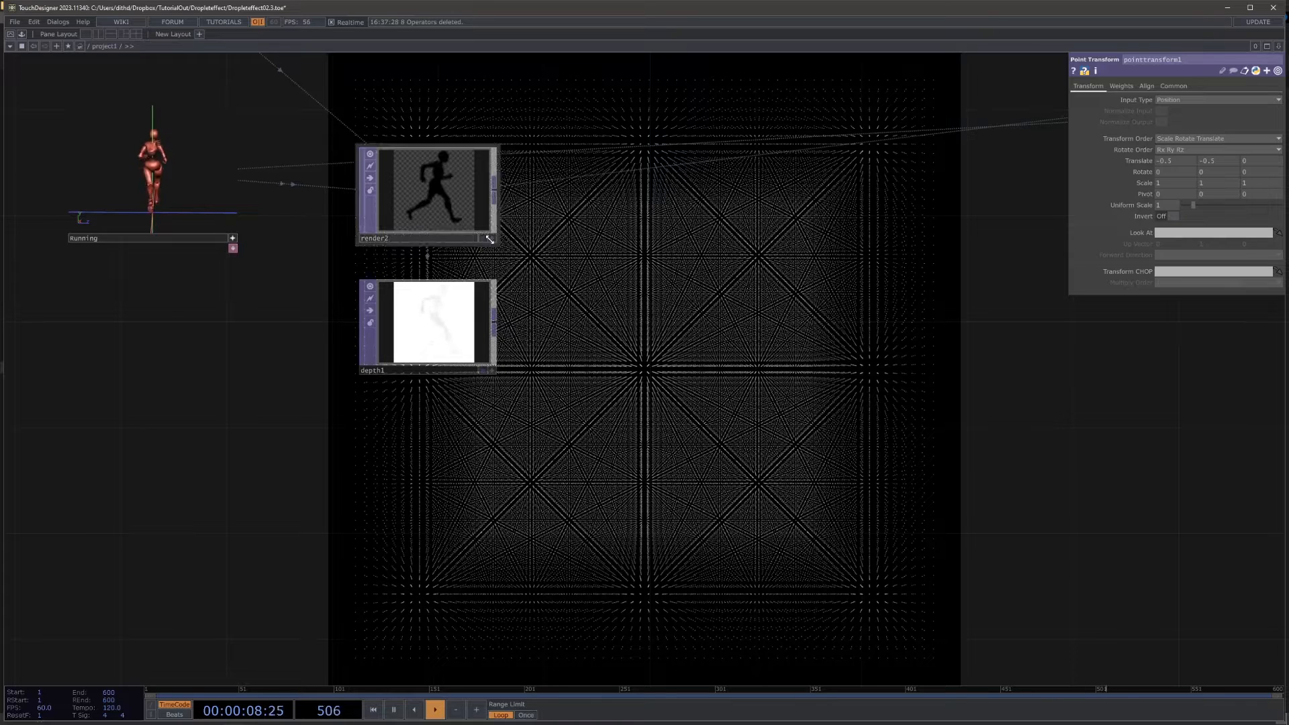
{"action": "left_click_drag", "start_coordinate": [505, 367], "coordinate": [429, 397]}
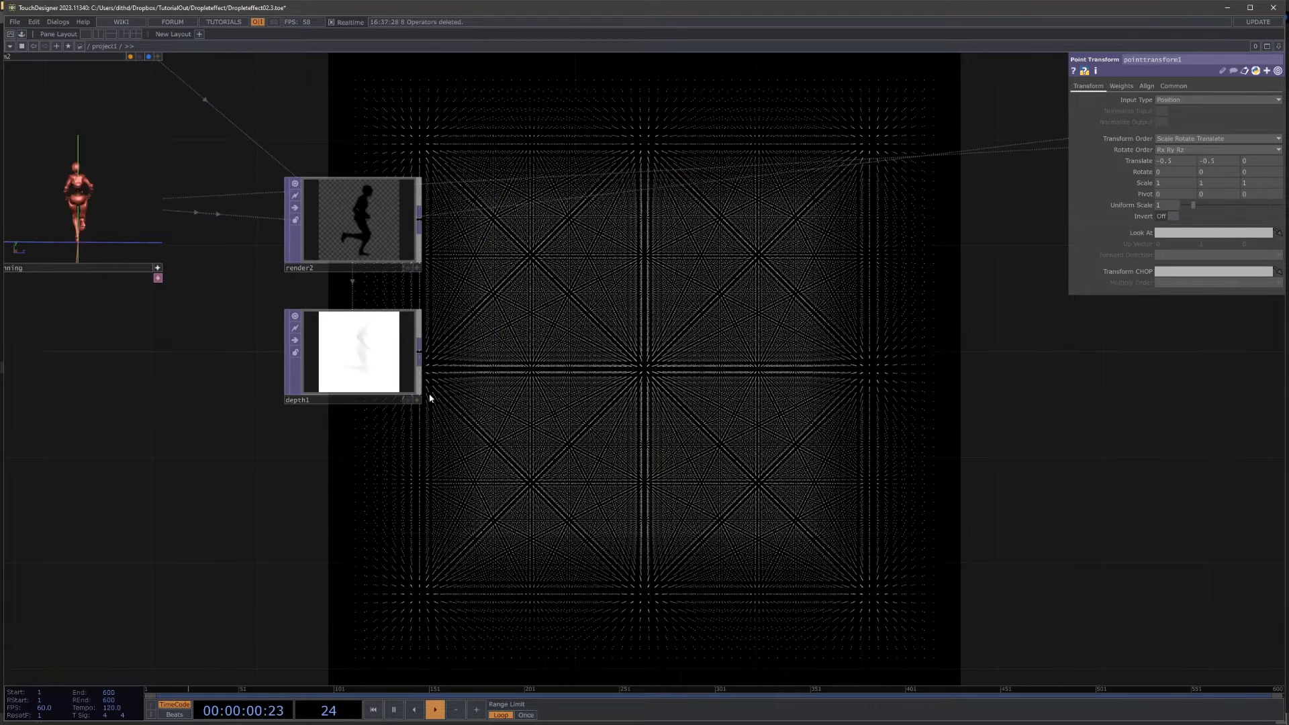
Step: Move the constant1 CHOP farther away from null1 to make room for more operators between them
{"action": "left_click_drag", "start_coordinate": [792, 311], "coordinate": [604, 345]}
{"action": "scroll", "coordinate": [604, 345], "scroll_direction": "down", "scroll_amount": 5}
{"action": "left_click_drag", "start_coordinate": [529, 409], "coordinate": [174, 456]}
{"action": "left_click_drag", "start_coordinate": [1007, 259], "coordinate": [760, 292]}
{"action": "scroll", "coordinate": [759, 292], "scroll_direction": "up", "scroll_amount": 5}
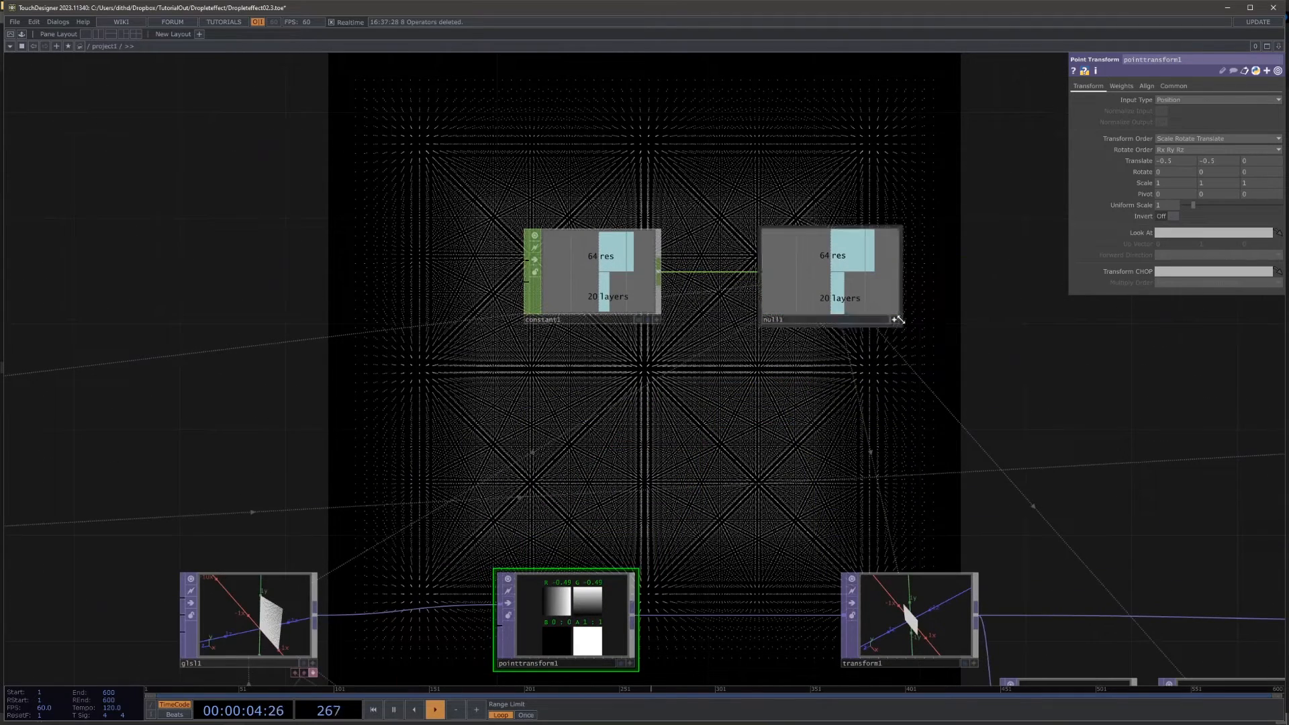
{"action": "left_click_drag", "start_coordinate": [572, 298], "coordinate": [333, 299]}
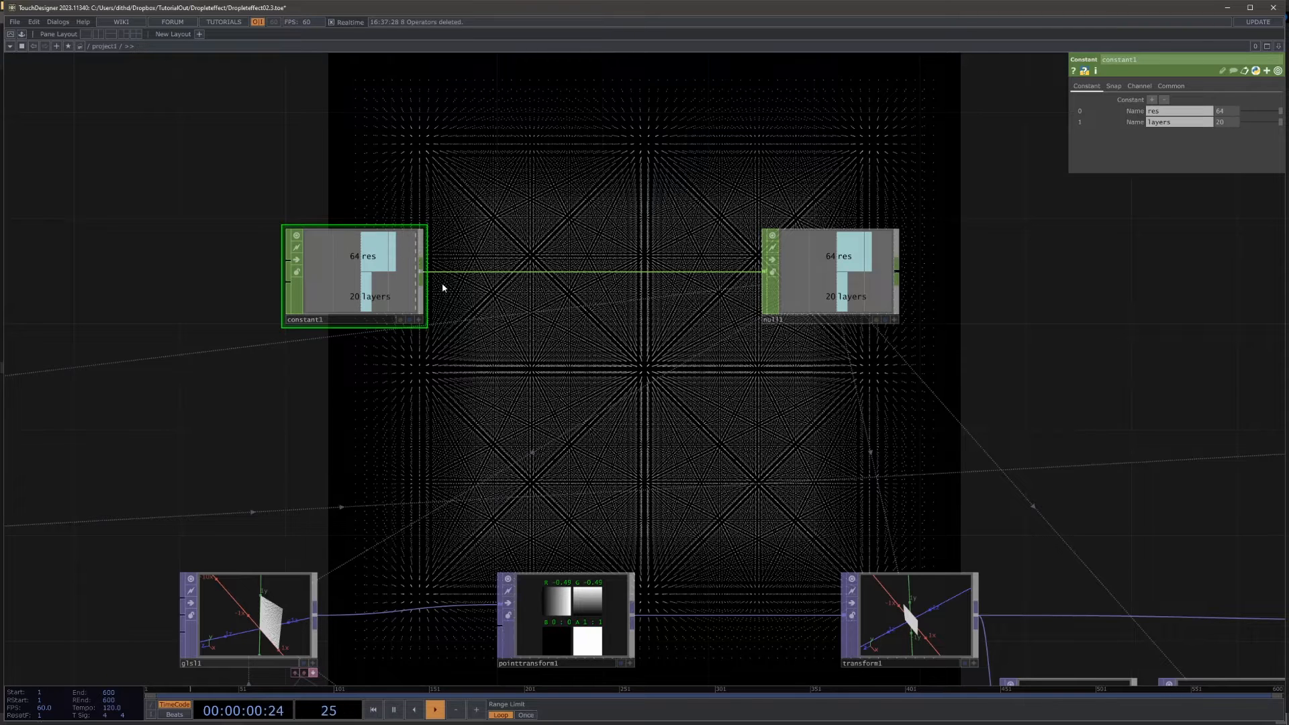
{"action": "left_click_drag", "start_coordinate": [388, 285], "coordinate": [309, 284]}
Step: Branch a Math CHOP off constant1's output and place it below the wire to null1
{"action": "right_click", "coordinate": [346, 279]}
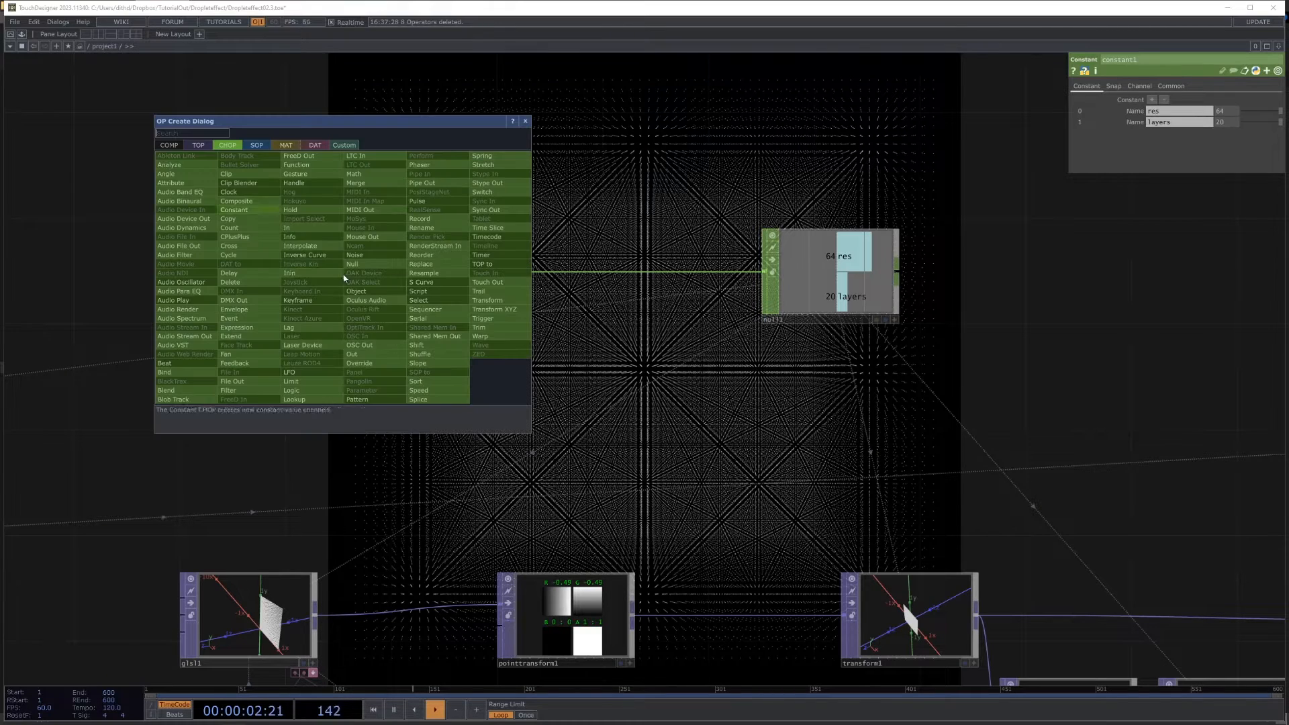
{"action": "type", "text": "math"}
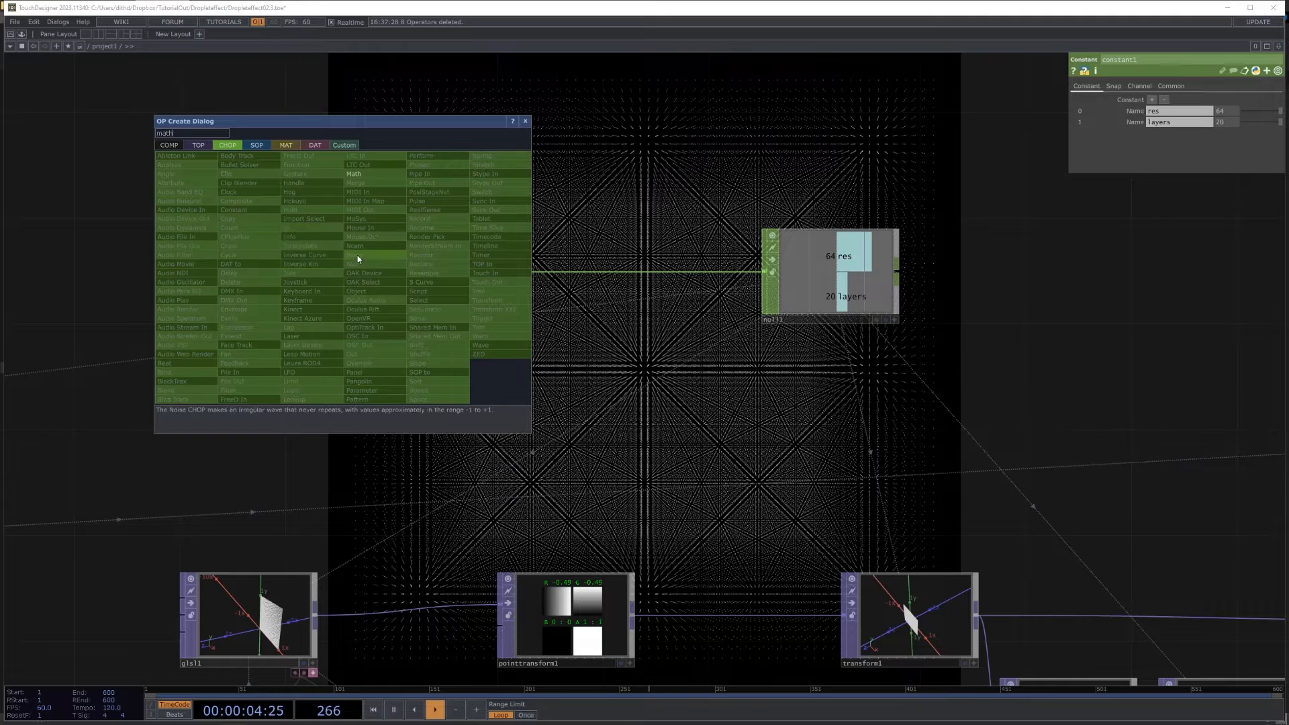
{"action": "left_click", "coordinate": [360, 175]}
{"action": "left_click", "coordinate": [447, 356]}
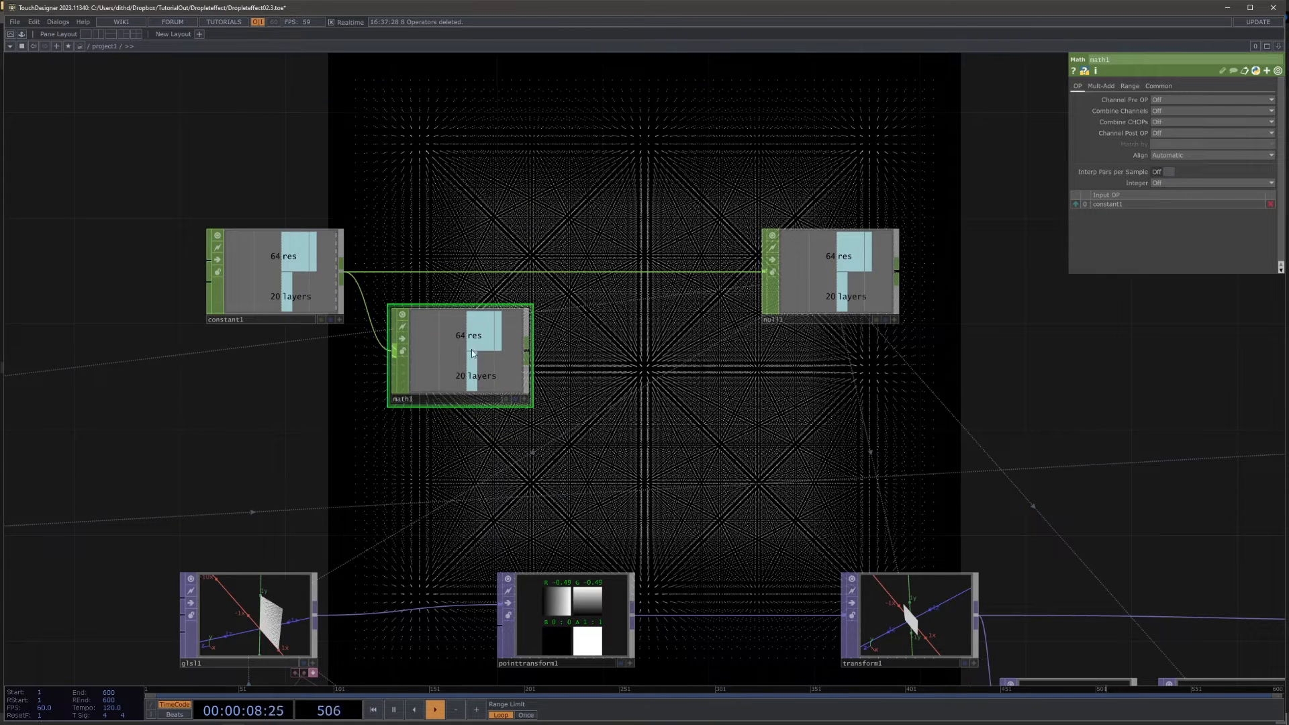
{"action": "left_click_drag", "start_coordinate": [471, 354], "coordinate": [578, 354]}
Step: Insert a Select CHOP into the connection between constant1 and math1
{"action": "right_click", "coordinate": [438, 327]}
{"action": "left_click", "coordinate": [450, 314]}
{"action": "type", "text": "se"}
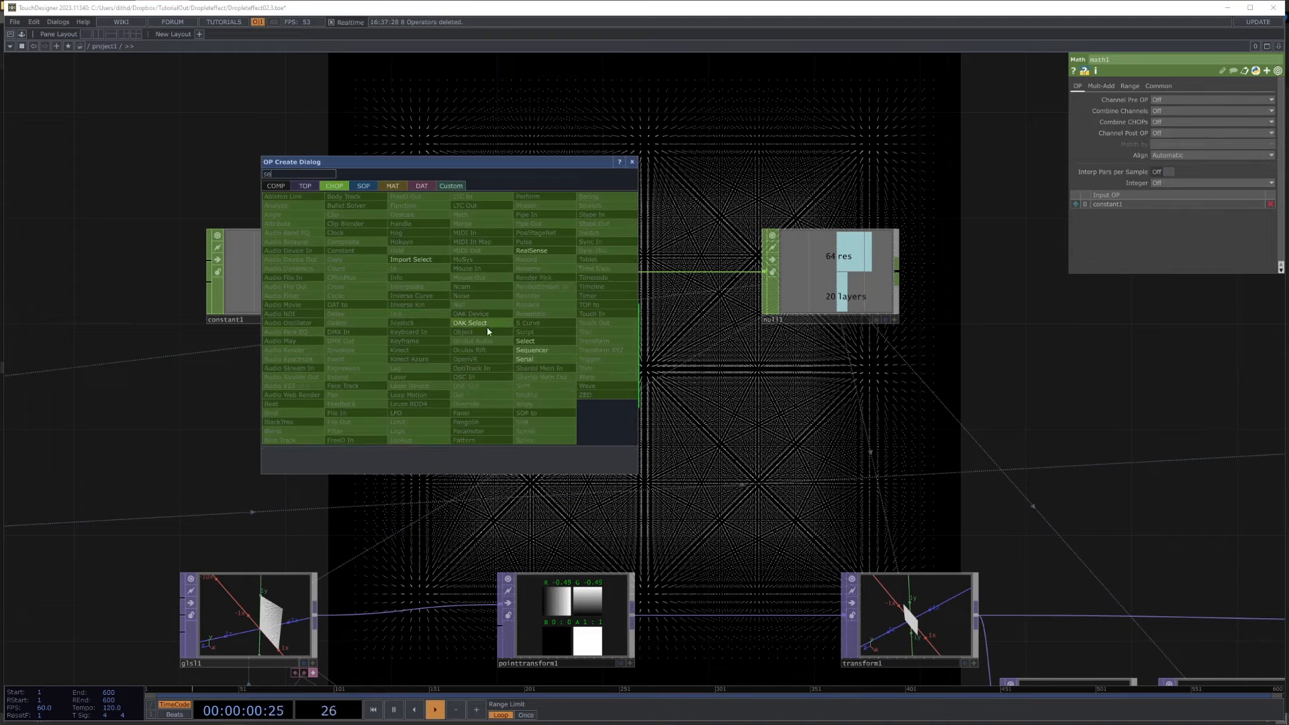
{"action": "left_click", "coordinate": [525, 344]}
{"action": "left_click", "coordinate": [426, 353]}
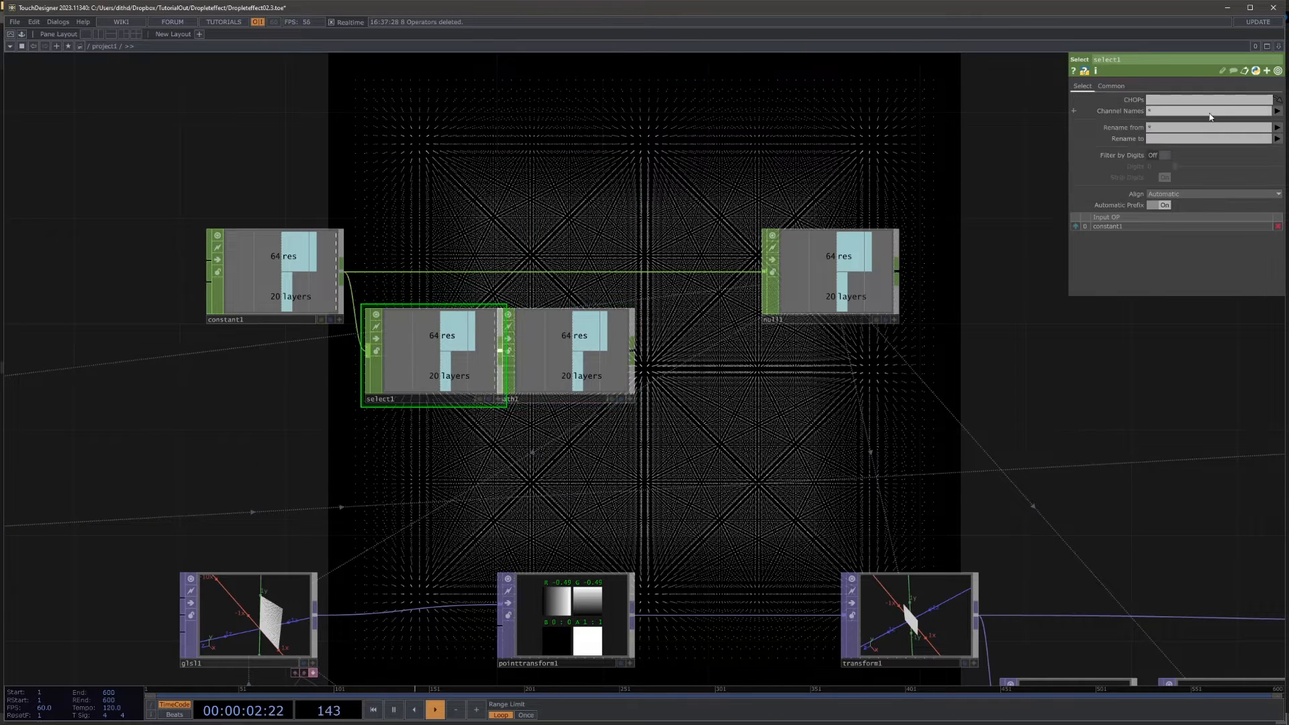
Step: Limit select1 to the layers channel and move null1 and math1 farther along to space out the chain
{"action": "left_click", "coordinate": [1274, 141]}
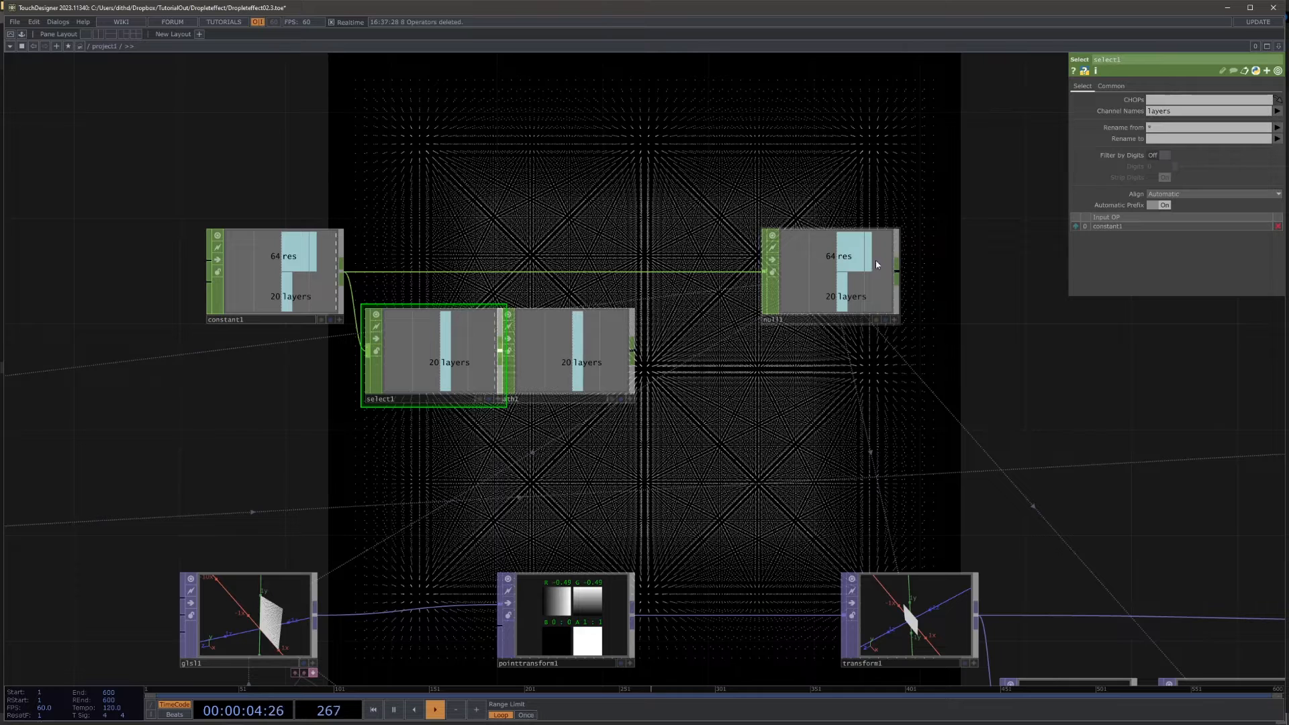
{"action": "left_click_drag", "start_coordinate": [876, 263], "coordinate": [935, 274]}
{"action": "left_click_drag", "start_coordinate": [610, 347], "coordinate": [769, 347]}
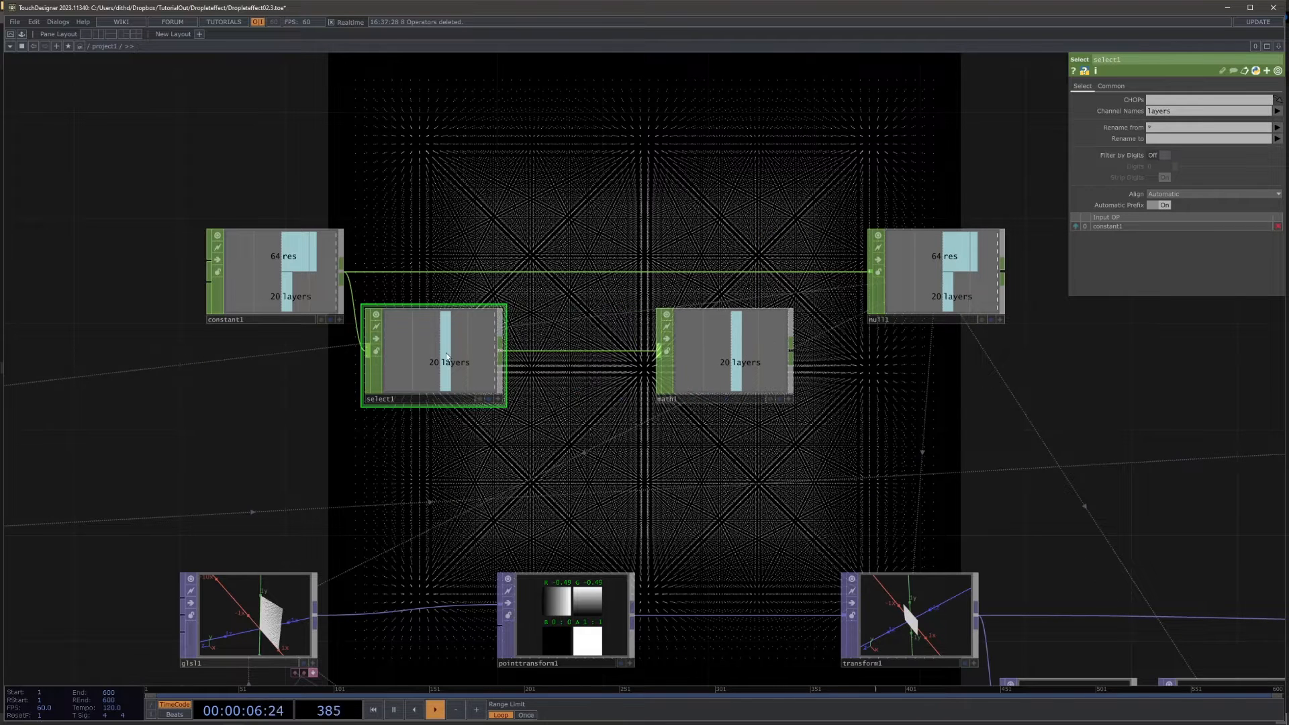
Step: Place select1 and math1 side by side below the wire to null1 and set math1's Multiply to 0.5
{"action": "left_click_drag", "start_coordinate": [443, 356], "coordinate": [497, 356]}
{"action": "left_click_drag", "start_coordinate": [708, 361], "coordinate": [625, 361]}
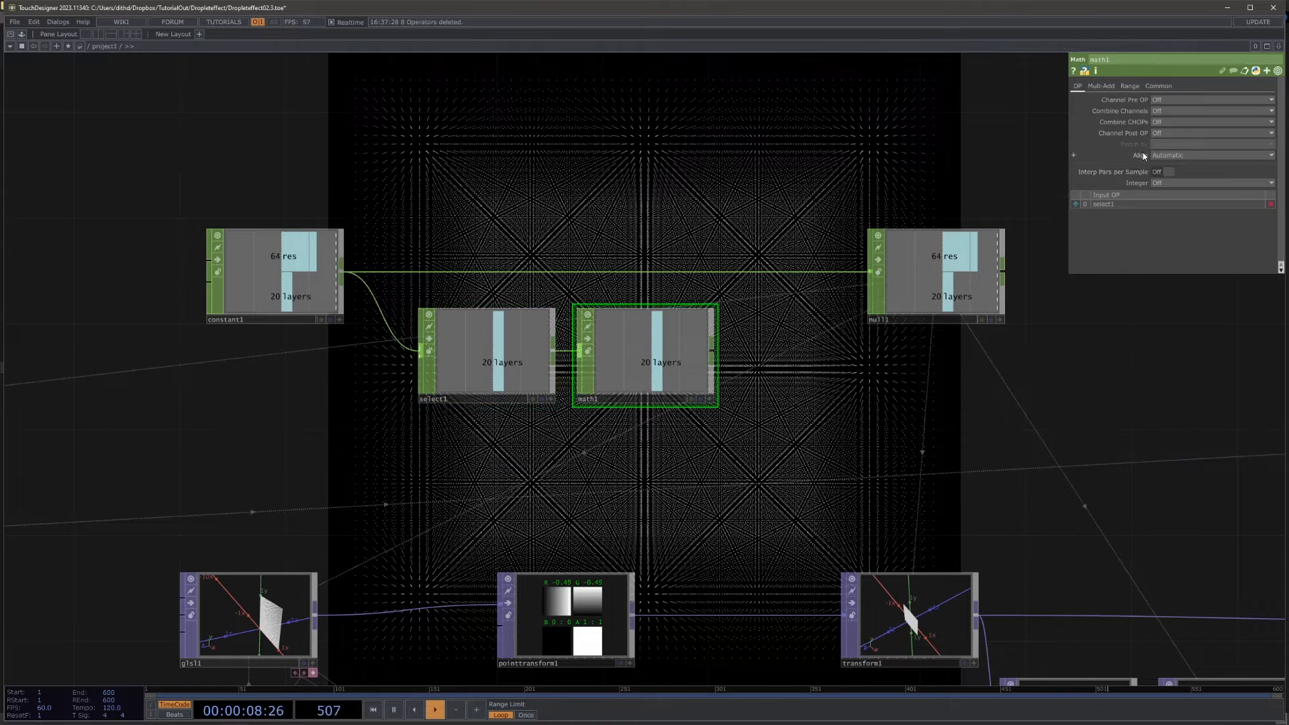
{"action": "left_click", "coordinate": [1106, 87]}
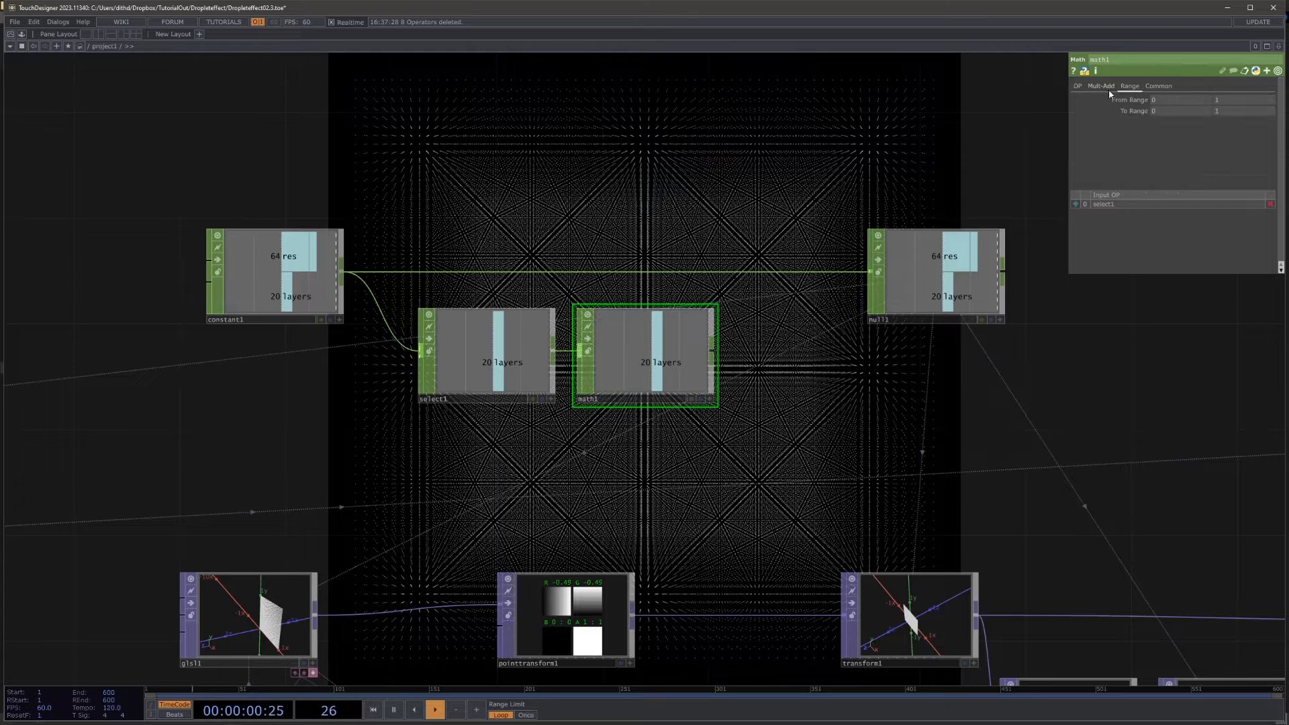
{"action": "left_click", "coordinate": [1159, 110]}
{"action": "type", "text": "0.5"}
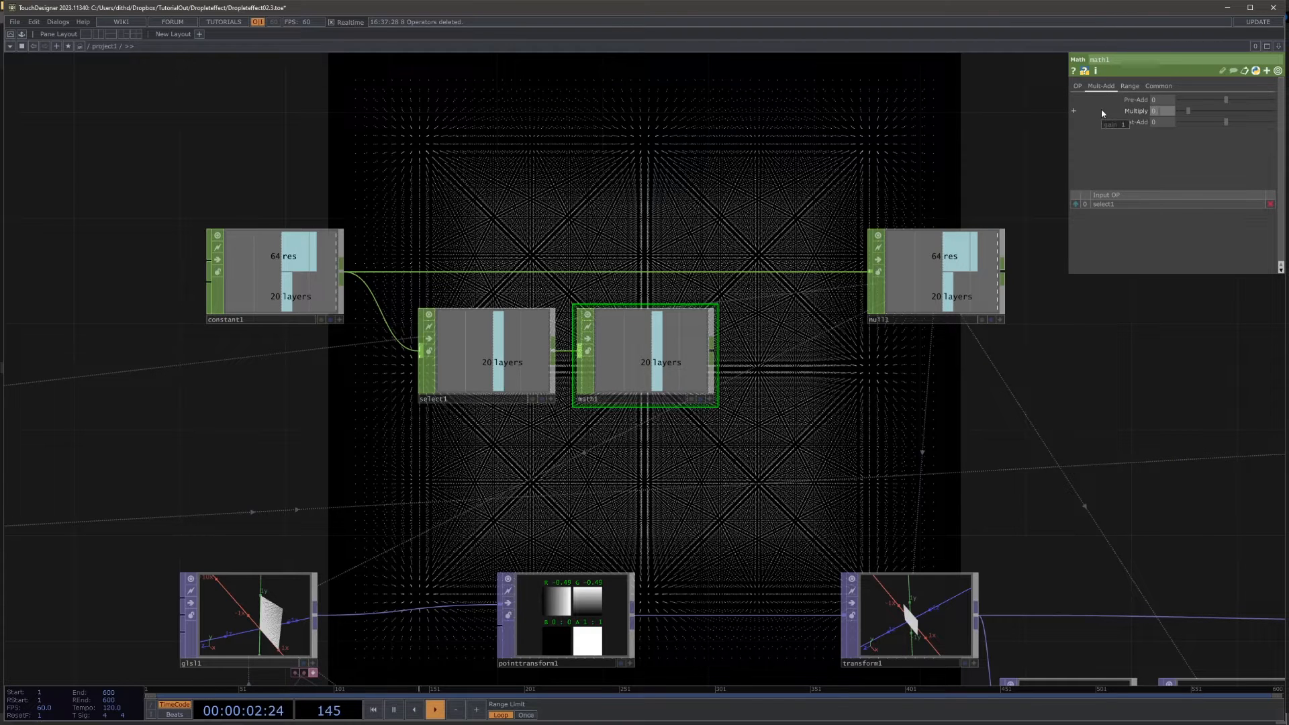
{"action": "key", "text": "Return"}
Step: Move null1 farther along and insert a Merge CHOP into the connection between constant1 and null1
{"action": "scroll", "coordinate": [618, 426], "scroll_direction": "down", "scroll_amount": 5}
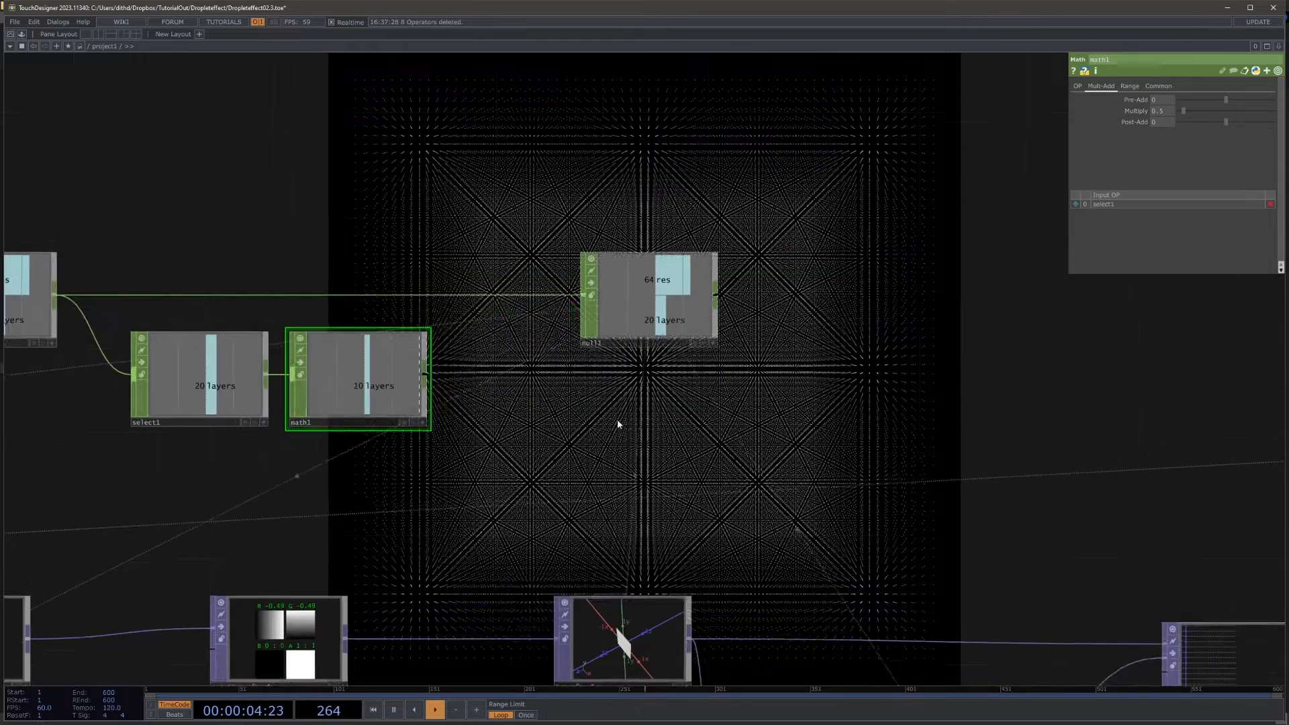
{"action": "left_click_drag", "start_coordinate": [655, 366], "coordinate": [769, 367]}
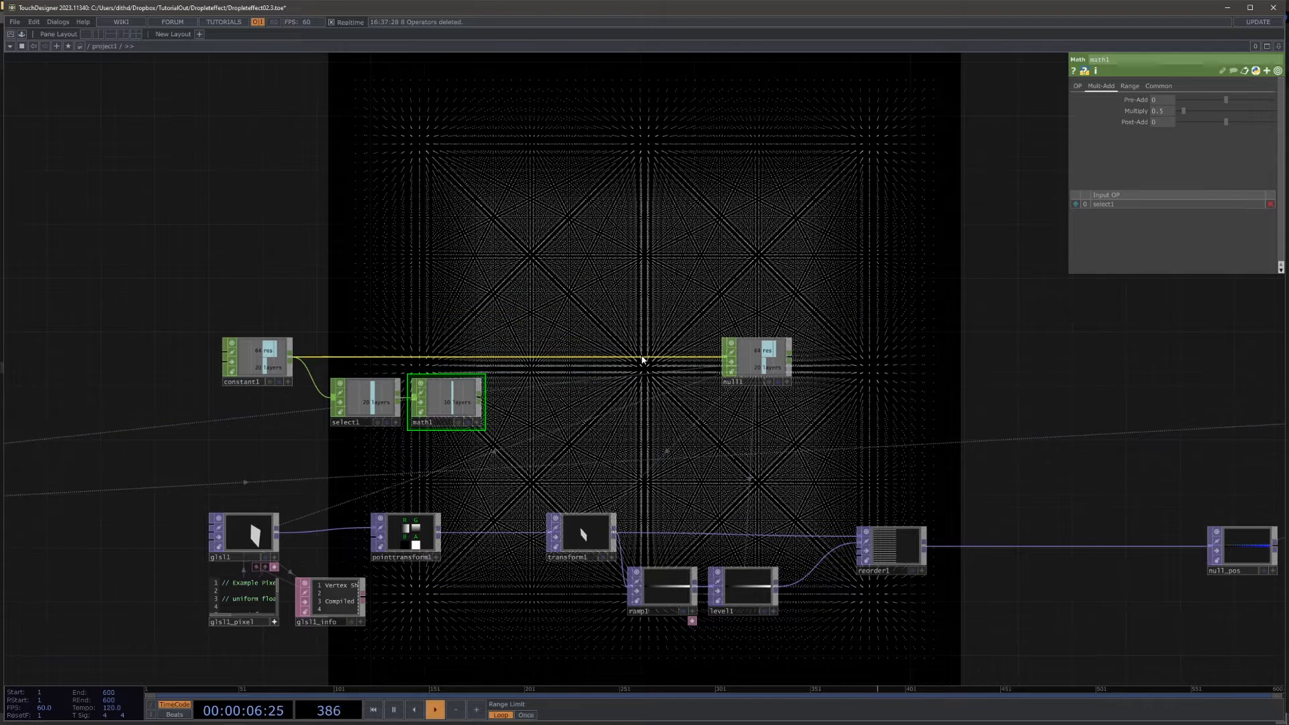
{"action": "right_click", "coordinate": [642, 357]}
{"action": "left_click", "coordinate": [667, 346]}
{"action": "type", "text": "mer"}
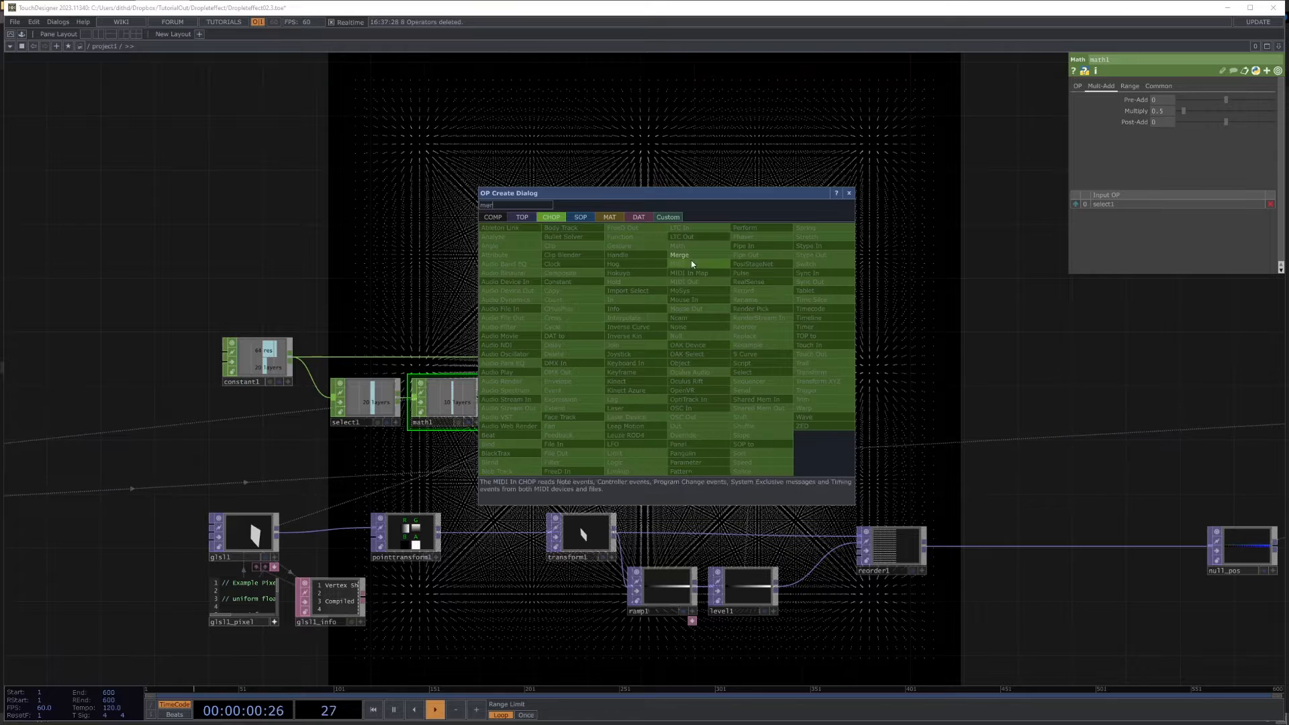
{"action": "left_click", "coordinate": [683, 255]}
{"action": "left_click", "coordinate": [661, 363]}
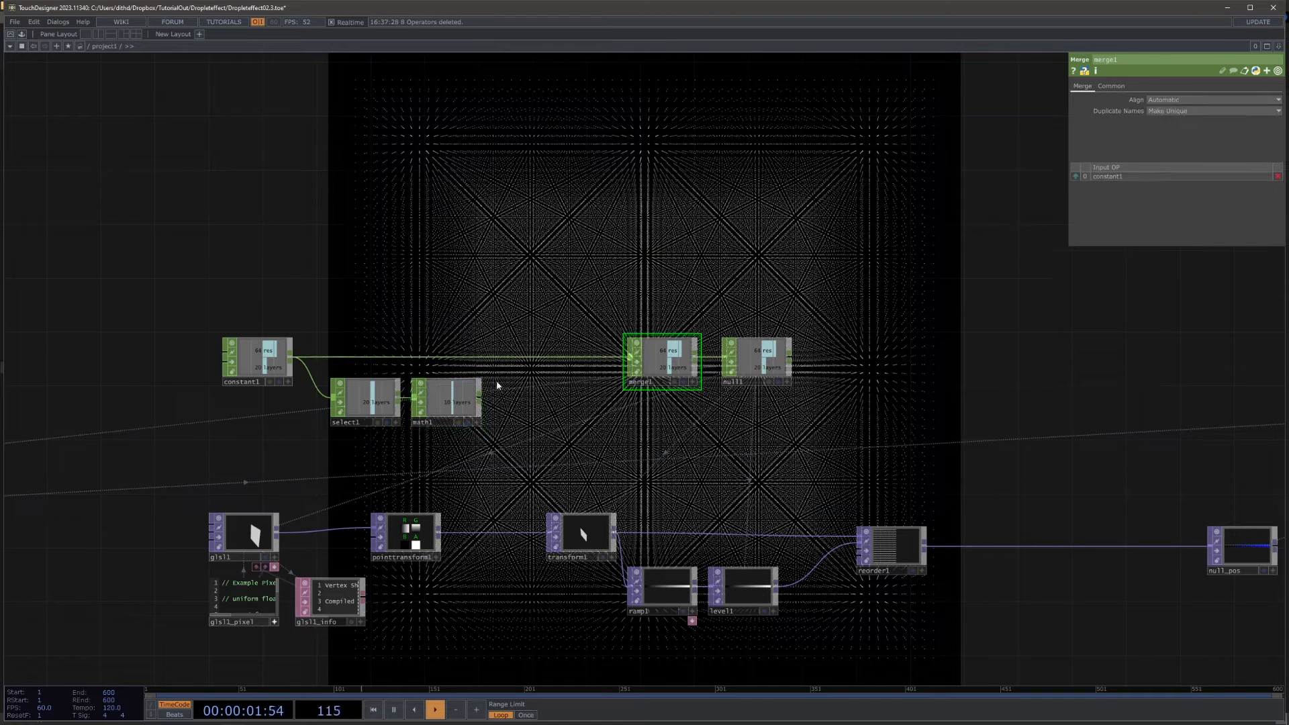
Step: Rename select1's output channel to Halflayer and connect math1's output to merge1
{"action": "left_click", "coordinate": [377, 405]}
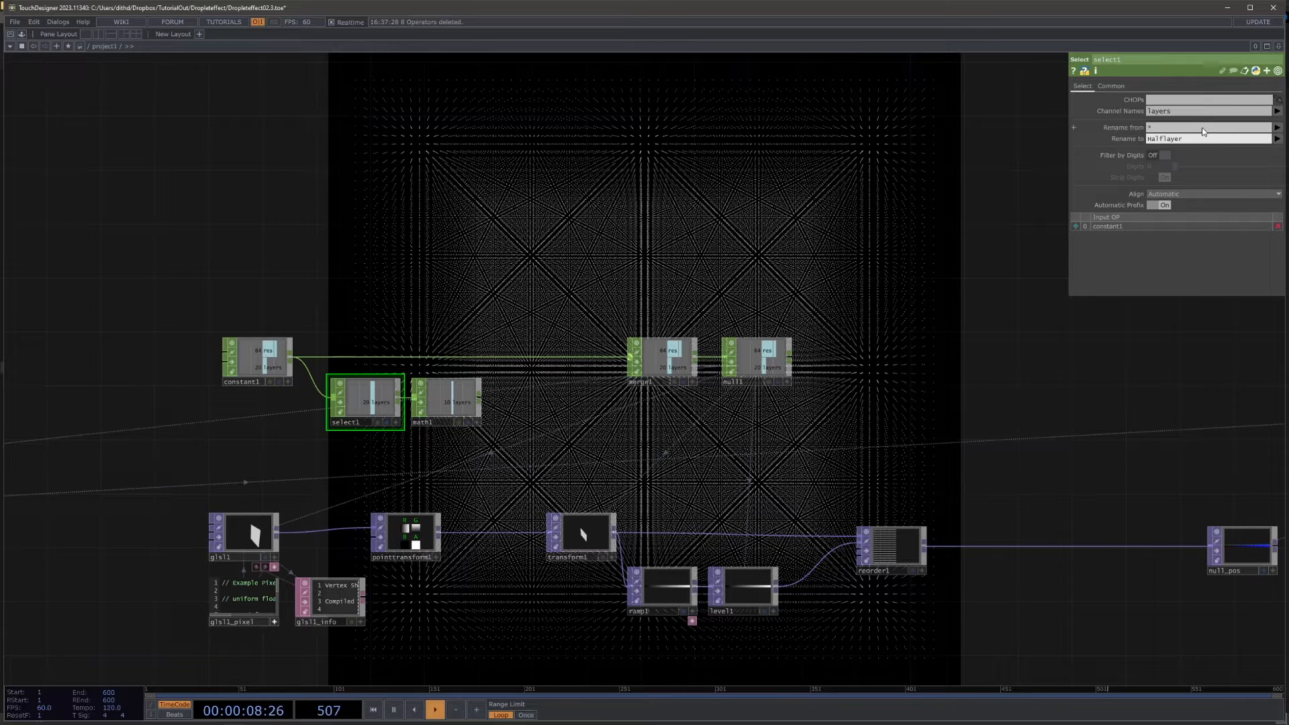
{"action": "scroll", "coordinate": [472, 405], "scroll_direction": "up", "scroll_amount": 3}
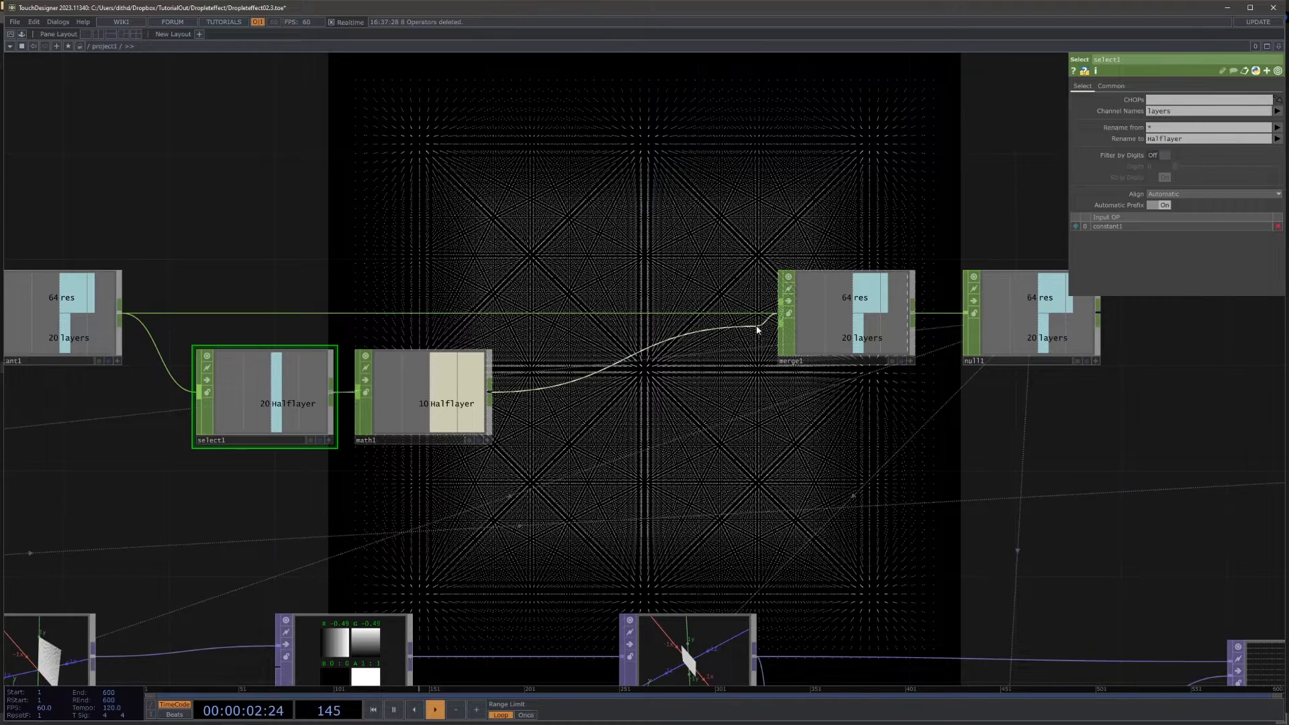
{"action": "left_click", "coordinate": [756, 329]}
Step: Append a Level TOP to depth1's output and place it beside depth1
{"action": "scroll", "coordinate": [745, 400], "scroll_direction": "down", "scroll_amount": 6}
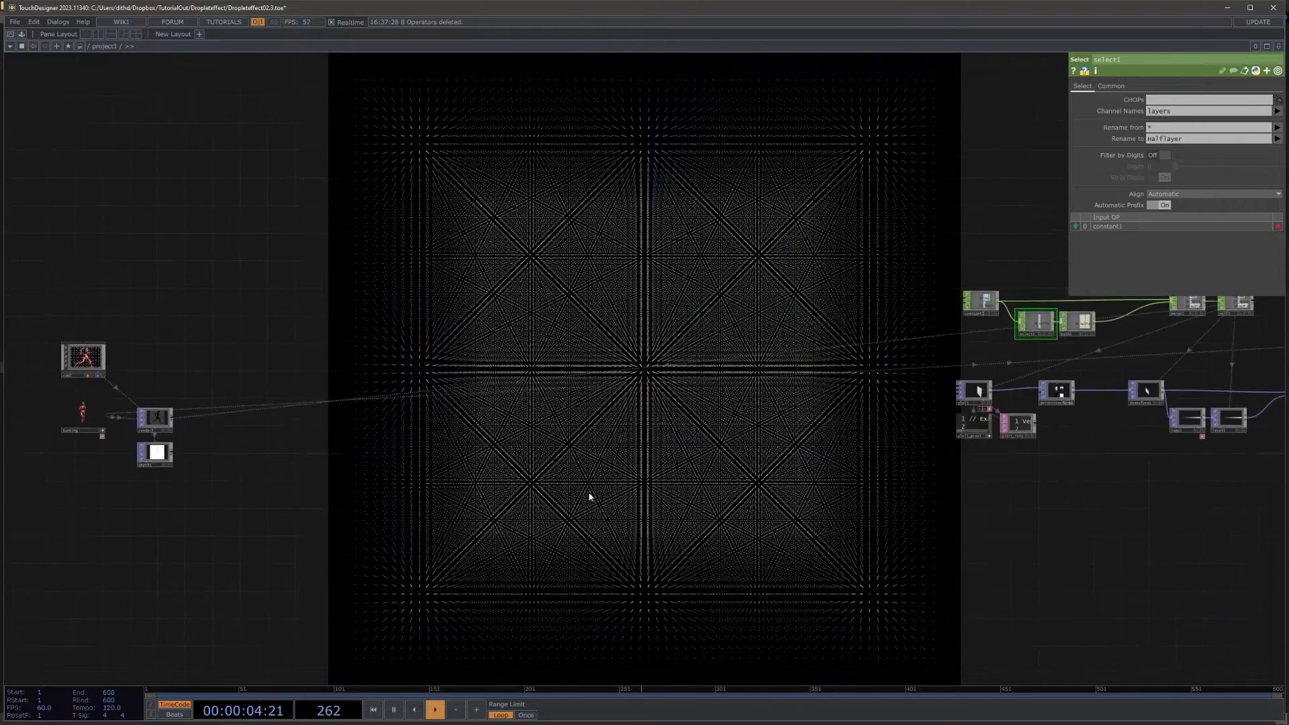
{"action": "scroll", "coordinate": [356, 443], "scroll_direction": "up", "scroll_amount": 8}
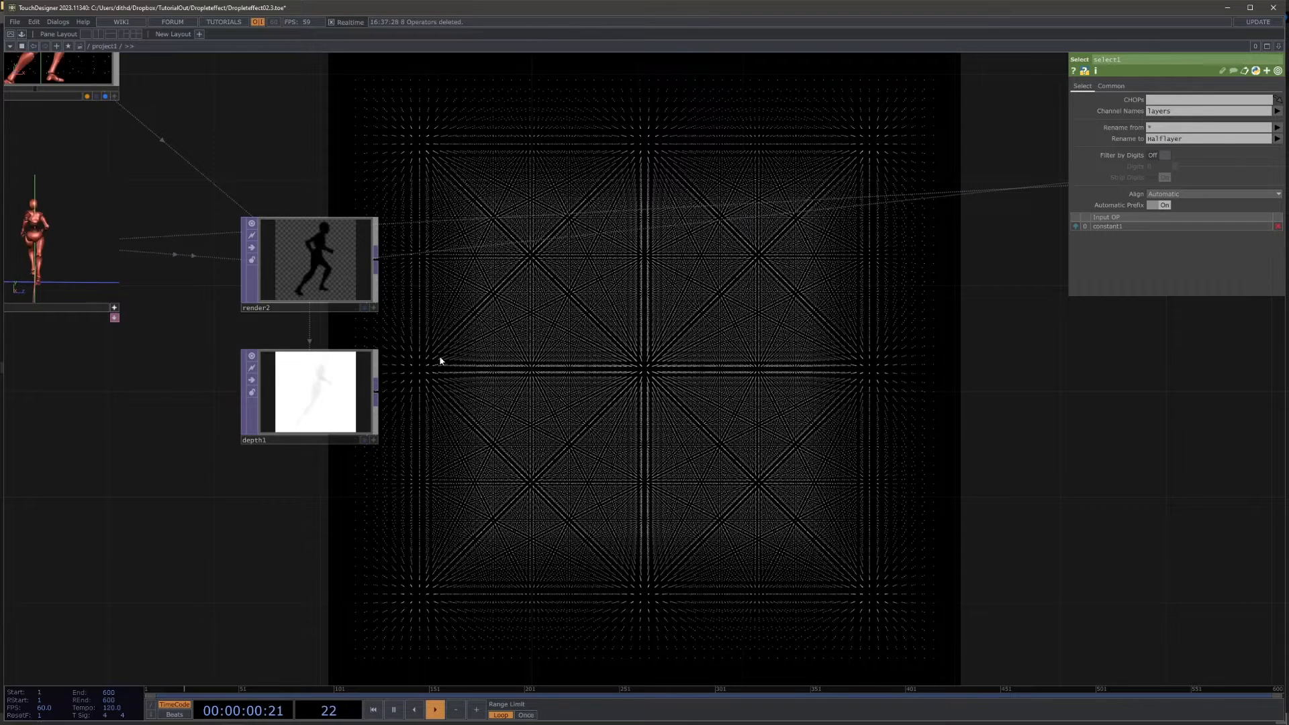
{"action": "right_click", "coordinate": [380, 396]}
{"action": "type", "text": "lev"}
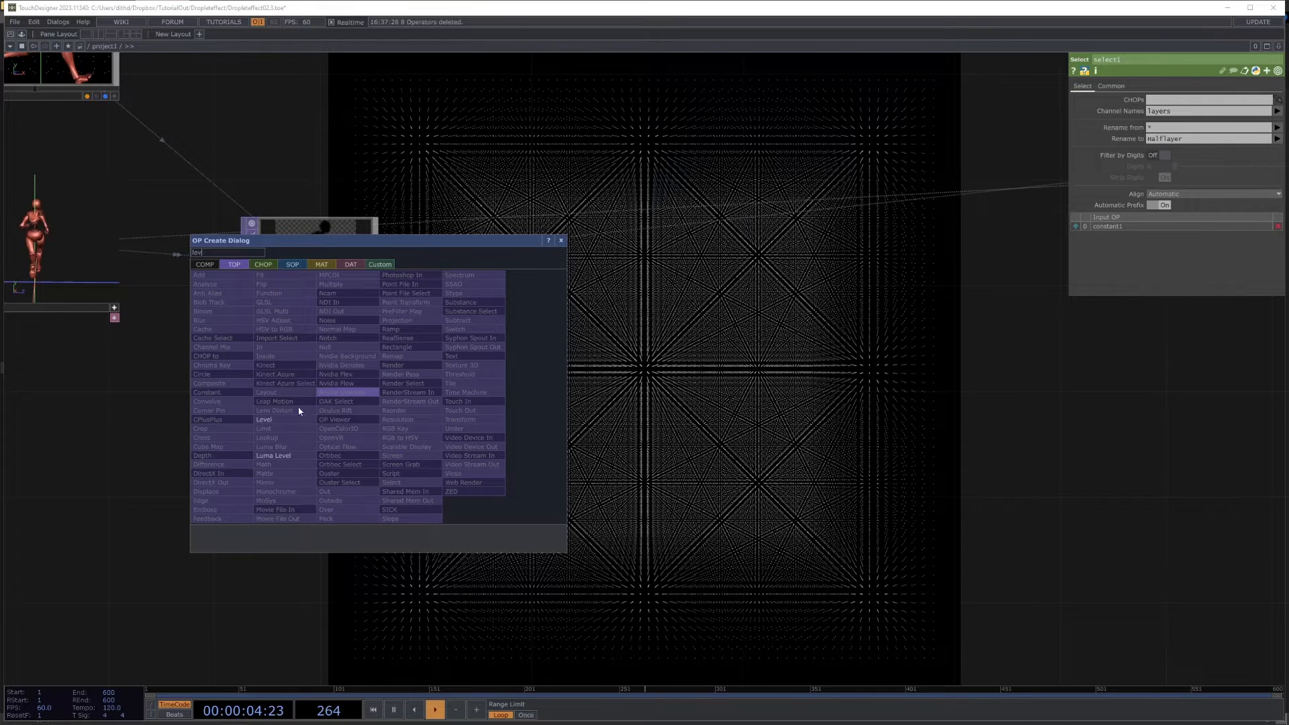
{"action": "left_click", "coordinate": [276, 422]}
{"action": "left_click", "coordinate": [521, 396]}
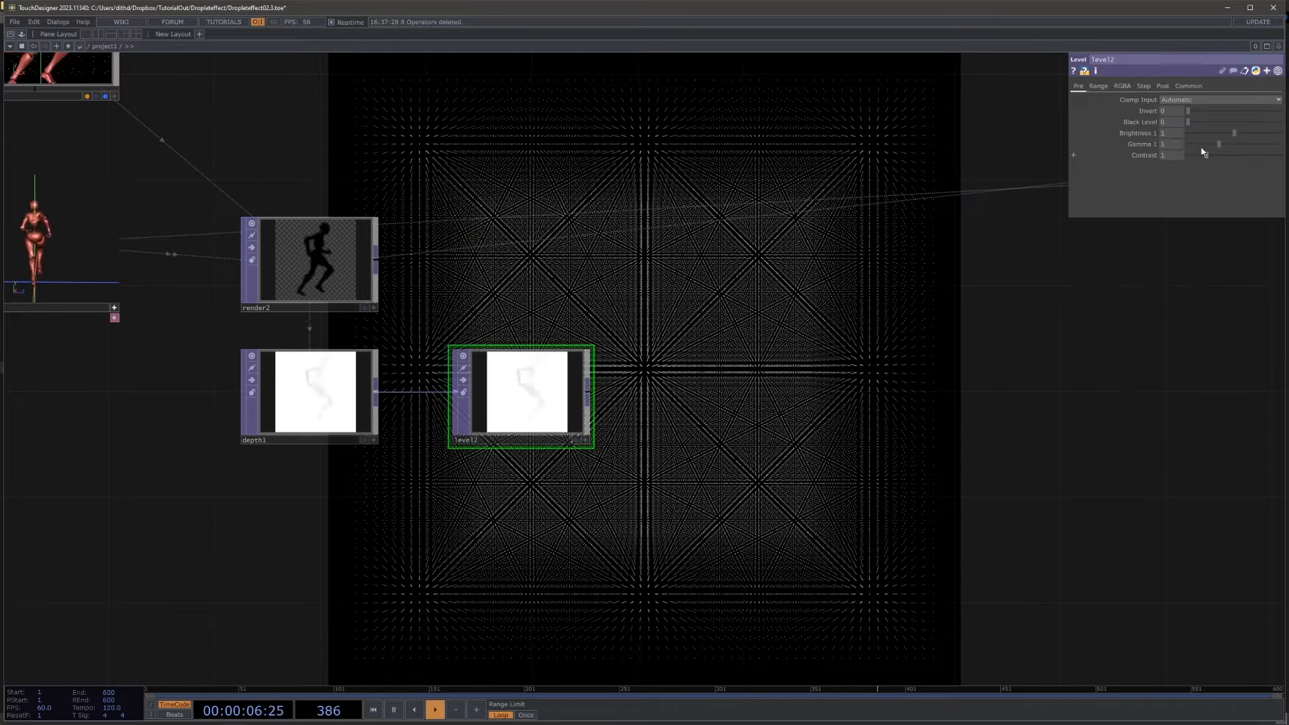
Step: Set level2's Invert to 1 and turn on its Apply Stepping option
{"action": "left_click_drag", "start_coordinate": [1198, 113], "coordinate": [1279, 110]}
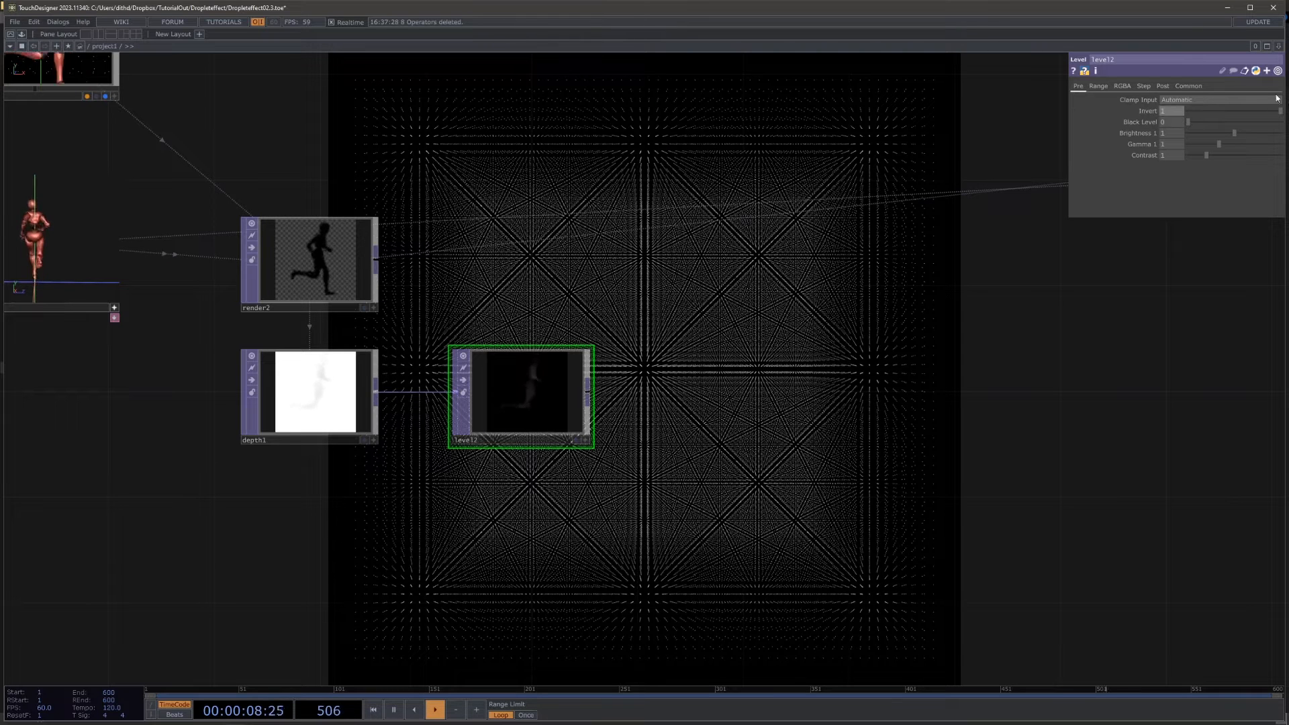
{"action": "left_click", "coordinate": [1147, 88]}
{"action": "left_click_drag", "start_coordinate": [1003, 342], "coordinate": [518, 381]}
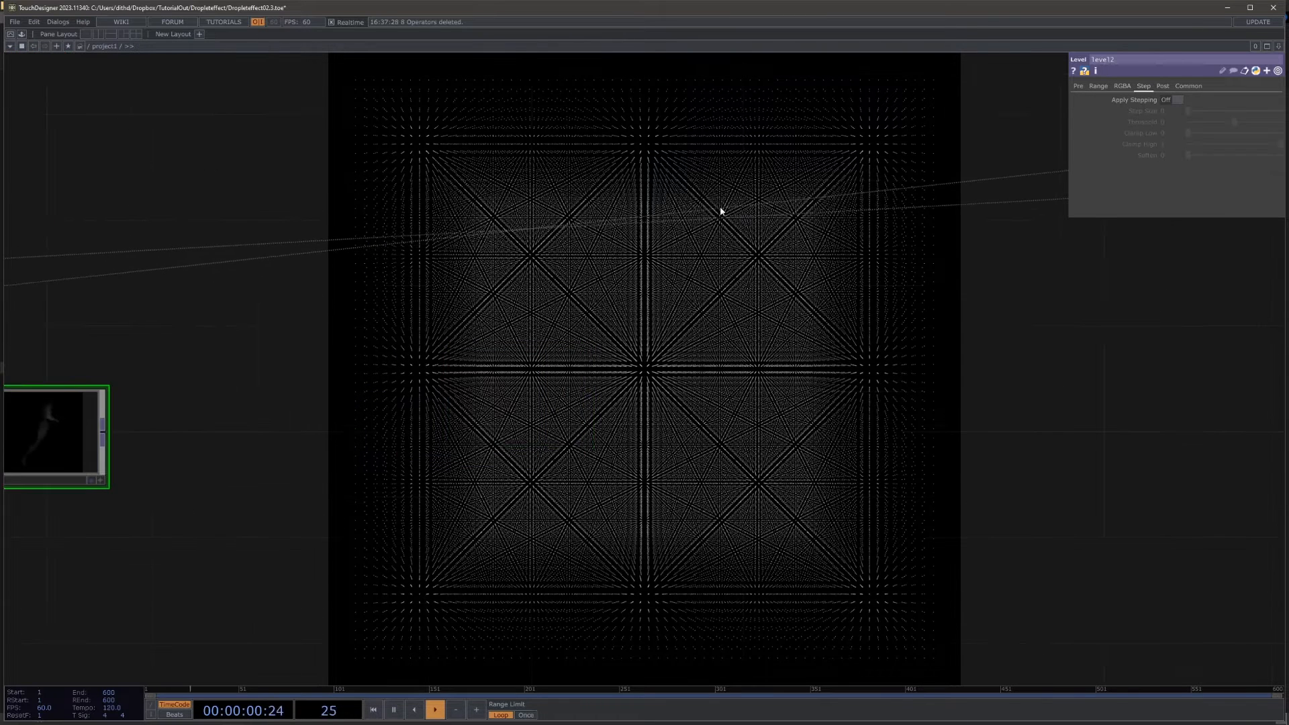
{"action": "left_click_drag", "start_coordinate": [388, 432], "coordinate": [650, 408]}
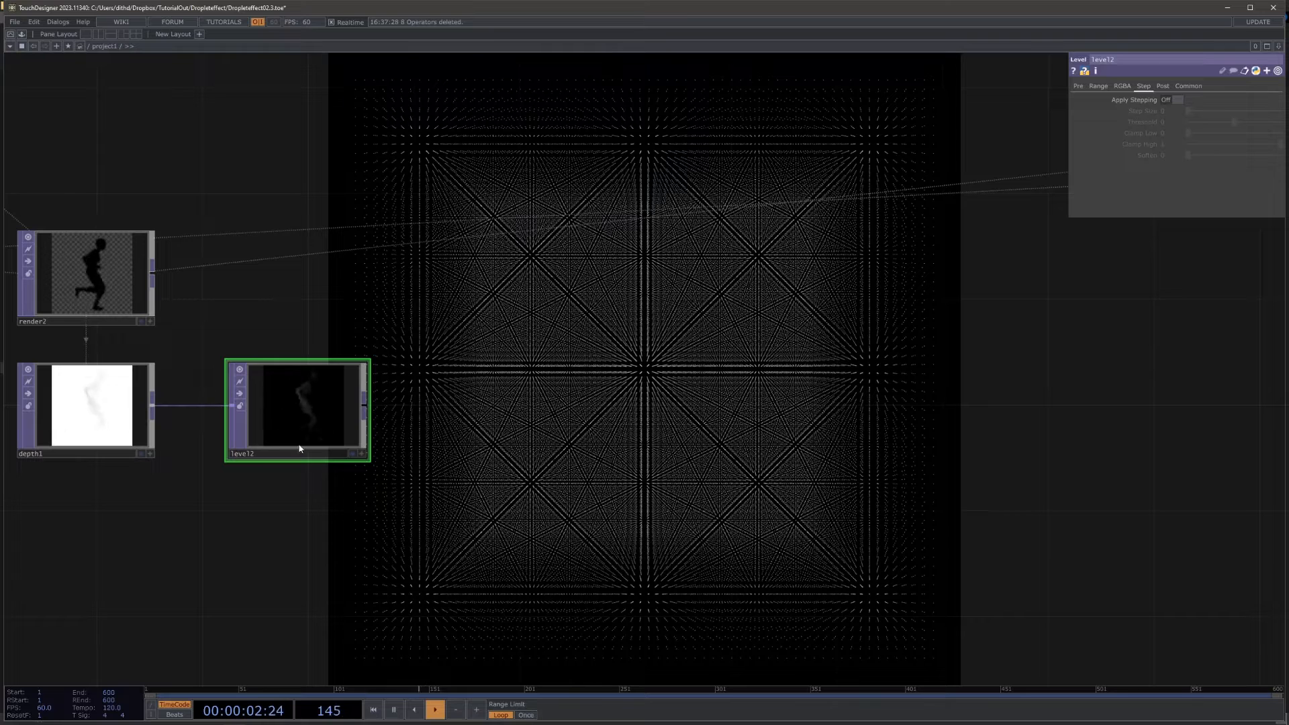
{"action": "scroll", "coordinate": [208, 469], "scroll_direction": "up", "scroll_amount": 4}
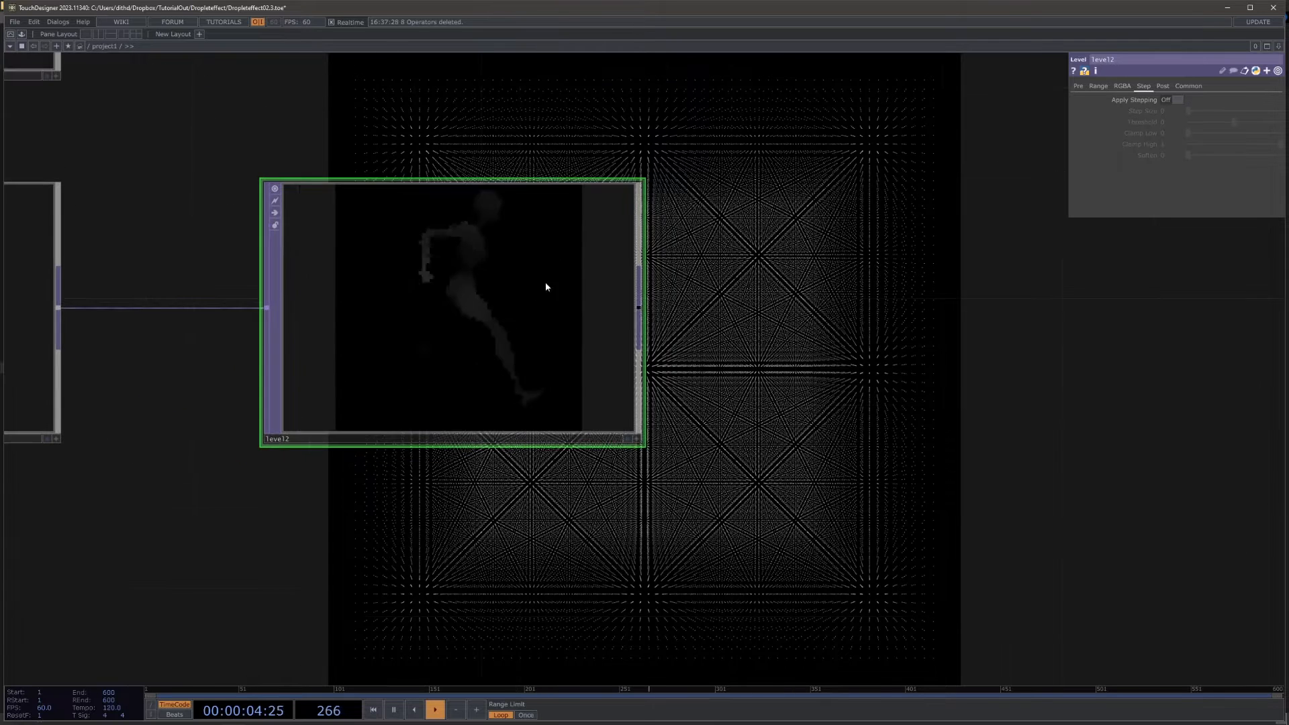
{"action": "left_click", "coordinate": [1170, 100]}
Step: Link level2's Step Size to null1's Halflayer channel with the expression 0.1/op('null1')['Halflayer']
{"action": "left_click_drag", "start_coordinate": [847, 278], "coordinate": [371, 330]}
{"action": "scroll", "coordinate": [530, 321], "scroll_direction": "down", "scroll_amount": 5}
{"action": "left_click_drag", "start_coordinate": [671, 339], "coordinate": [422, 397]}
{"action": "scroll", "coordinate": [424, 399], "scroll_direction": "down", "scroll_amount": 5}
{"action": "left_click_drag", "start_coordinate": [1262, 397], "coordinate": [740, 450]}
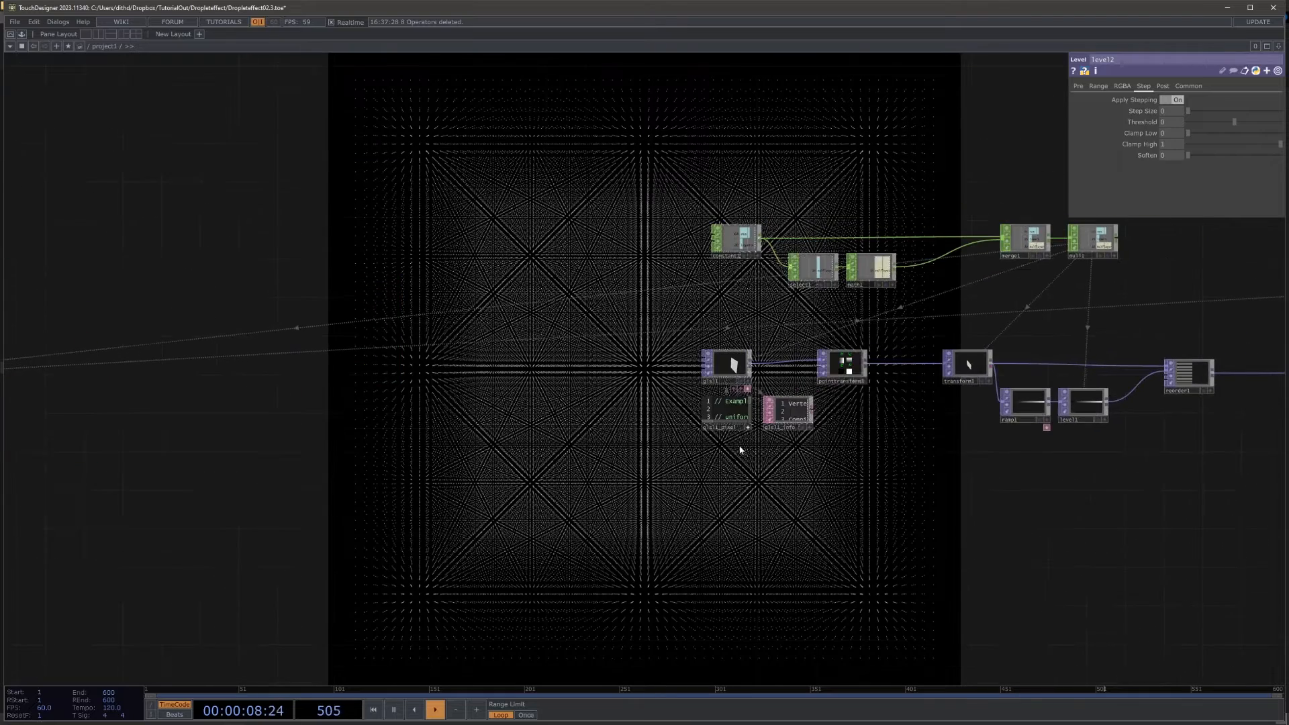
{"action": "scroll", "coordinate": [1021, 302], "scroll_direction": "up", "scroll_amount": 5}
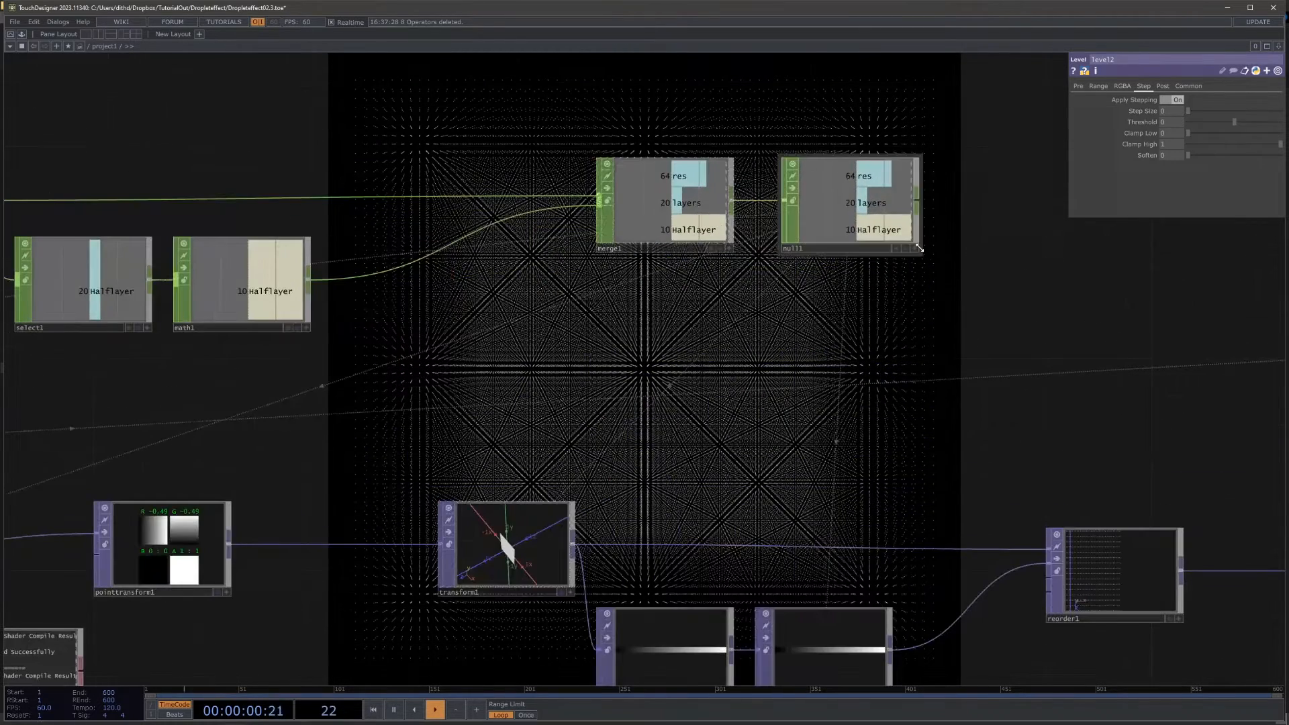
{"action": "left_click", "coordinate": [914, 248]}
{"action": "left_click_drag", "start_coordinate": [872, 231], "coordinate": [1274, 129]}
{"action": "left_click_drag", "start_coordinate": [1175, 111], "coordinate": [1179, 110]}
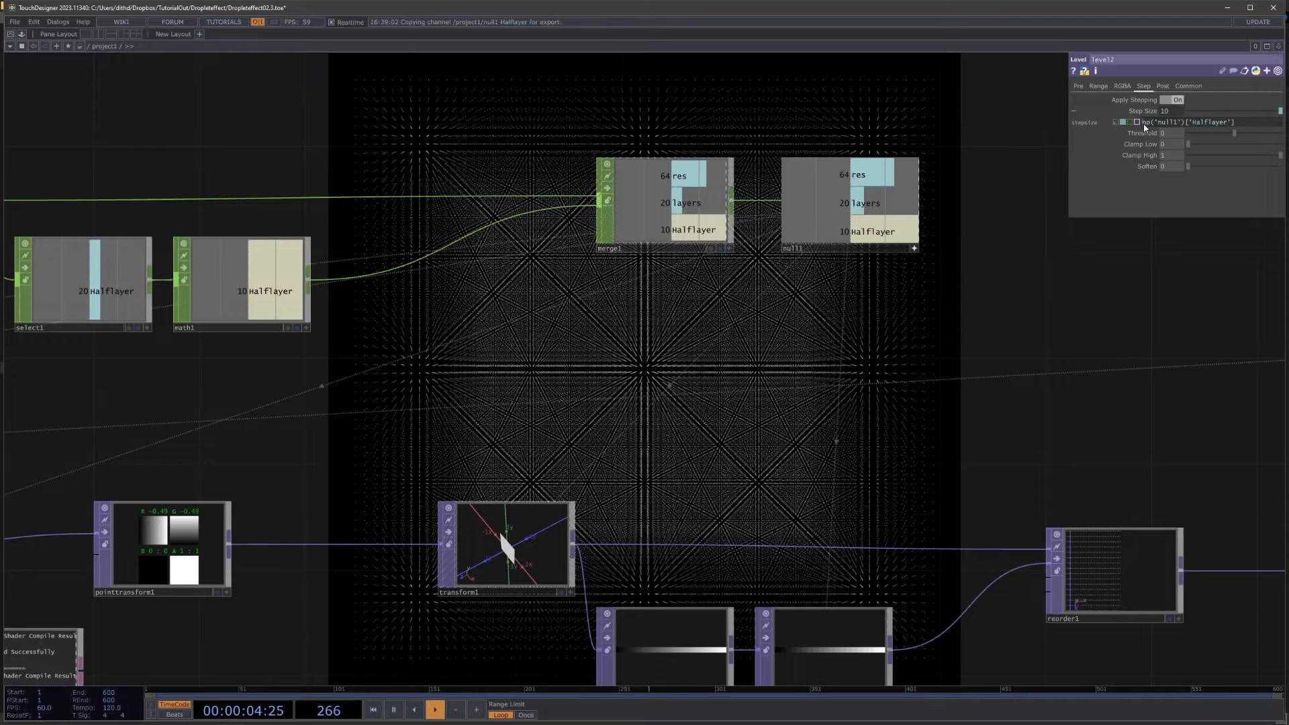
{"action": "type", "text": "0.1/"}
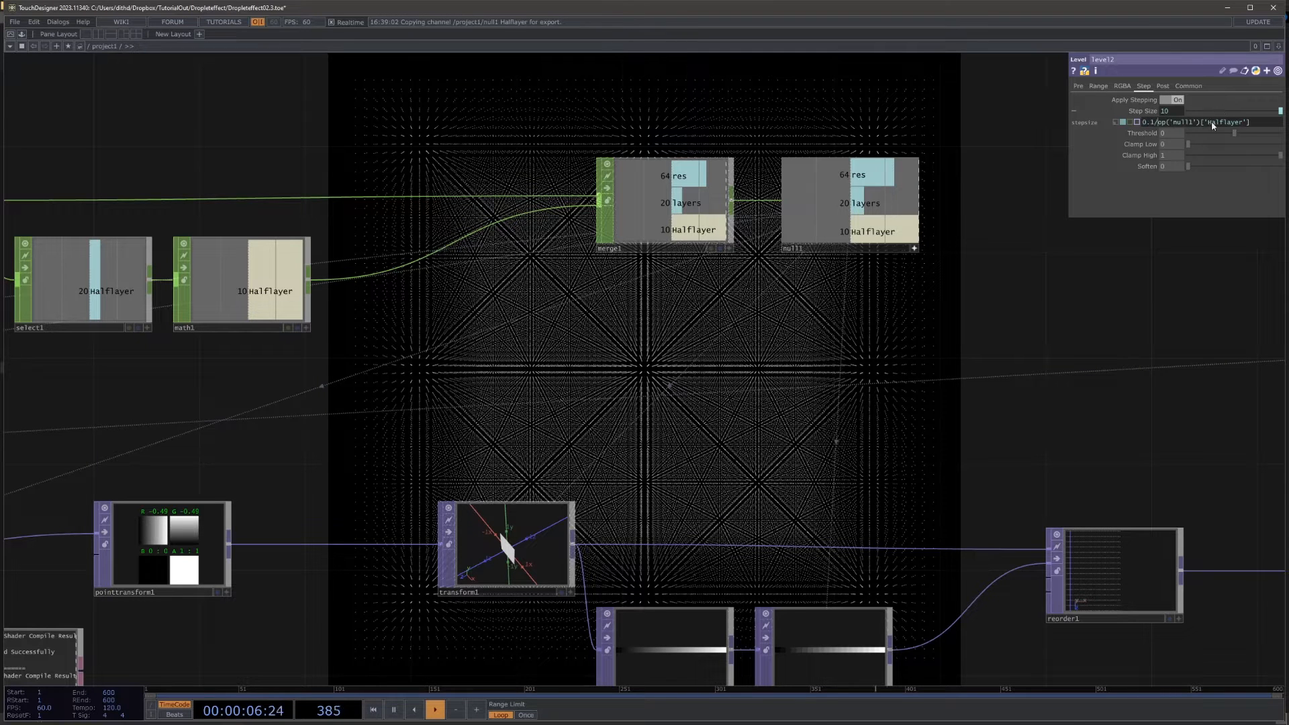
{"action": "key", "text": "Return"}
Step: Append a Threshold TOP to level2's output and place it with some space after level2
{"action": "scroll", "coordinate": [1118, 283], "scroll_direction": "down", "scroll_amount": 8}
{"action": "scroll", "coordinate": [319, 403], "scroll_direction": "up", "scroll_amount": 10}
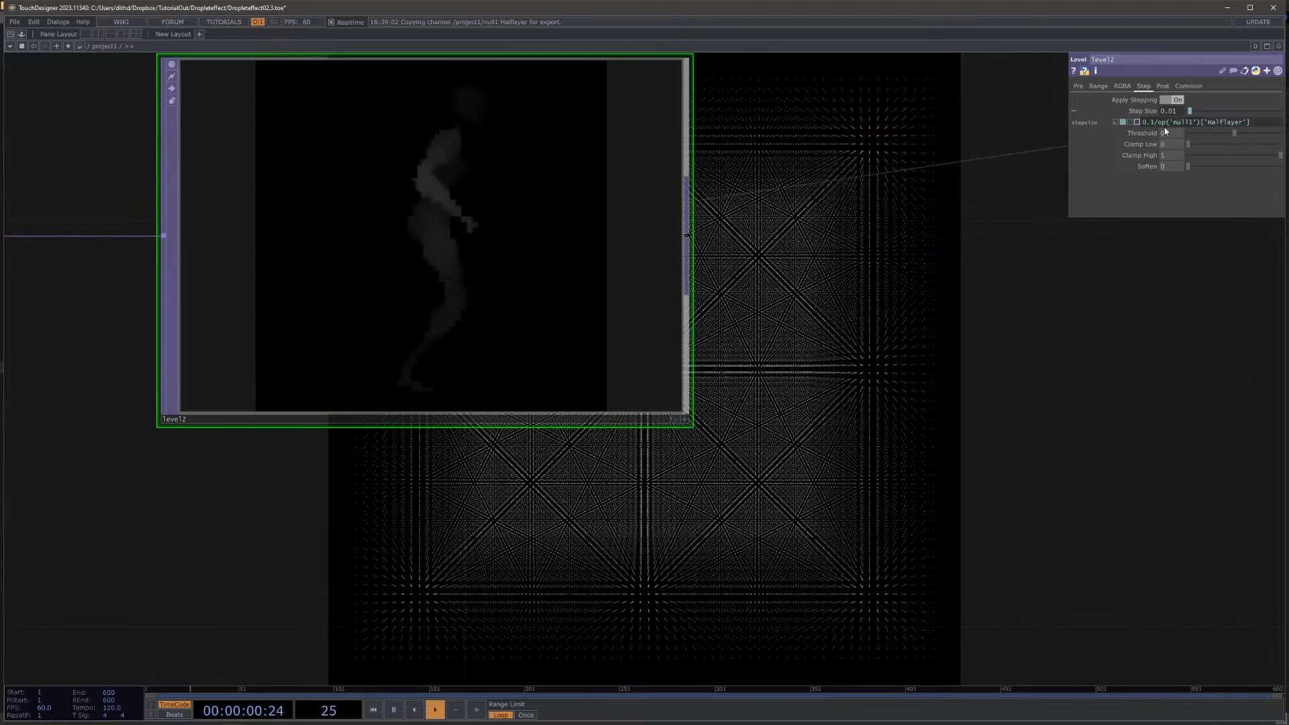
{"action": "left_click_drag", "start_coordinate": [878, 385], "coordinate": [682, 400]}
{"action": "scroll", "coordinate": [738, 436], "scroll_direction": "down", "scroll_amount": 3}
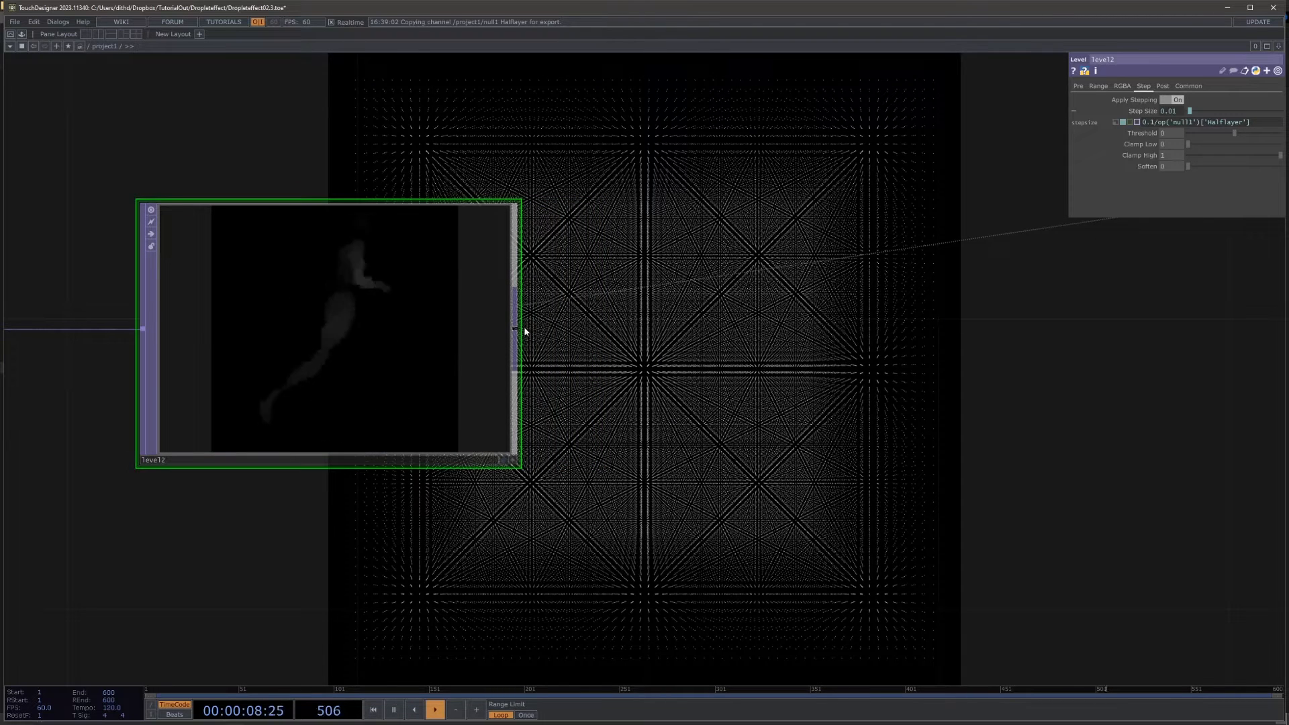
{"action": "key", "text": "Tab"}
{"action": "type", "text": "t"}
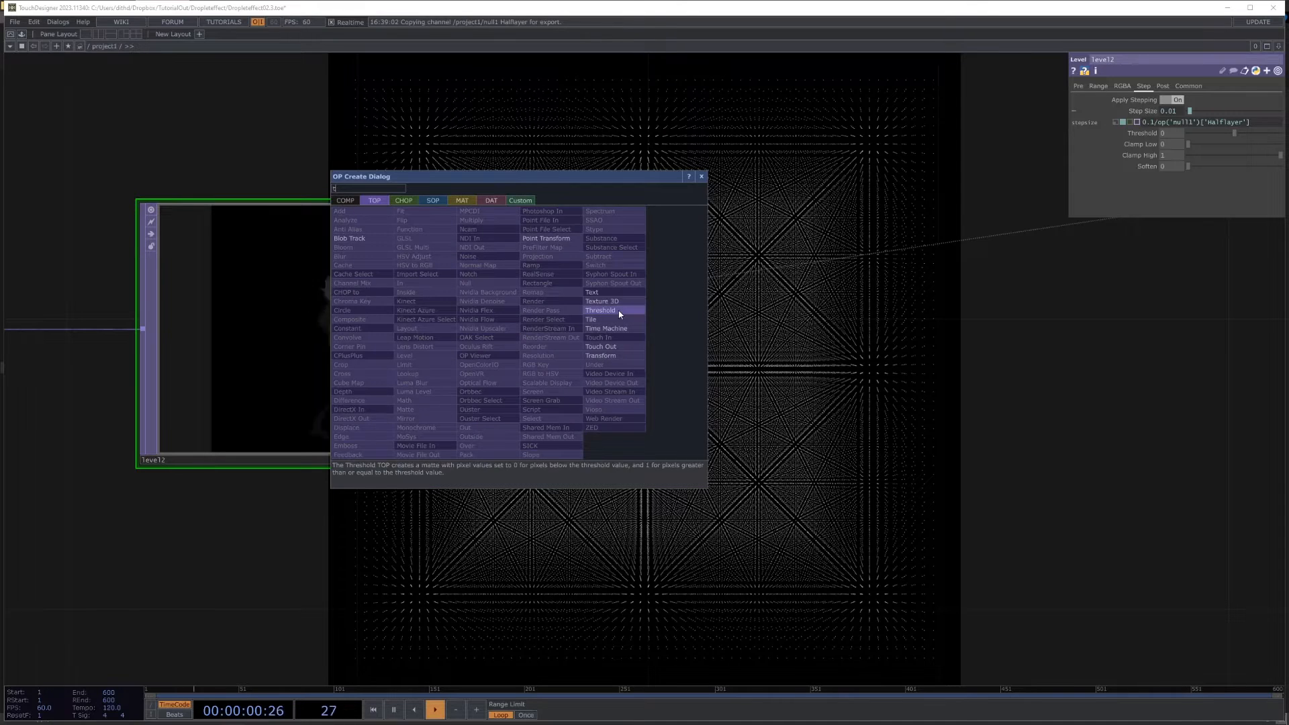
{"action": "left_click", "coordinate": [599, 310]}
{"action": "left_click", "coordinate": [984, 335]}
{"action": "left_click_drag", "start_coordinate": [964, 480], "coordinate": [650, 468]}
{"action": "left_click_drag", "start_coordinate": [702, 338], "coordinate": [849, 336]}
{"action": "left_click_drag", "start_coordinate": [939, 491], "coordinate": [990, 463]}
{"action": "scroll", "coordinate": [989, 464], "scroll_direction": "down", "scroll_amount": 4}
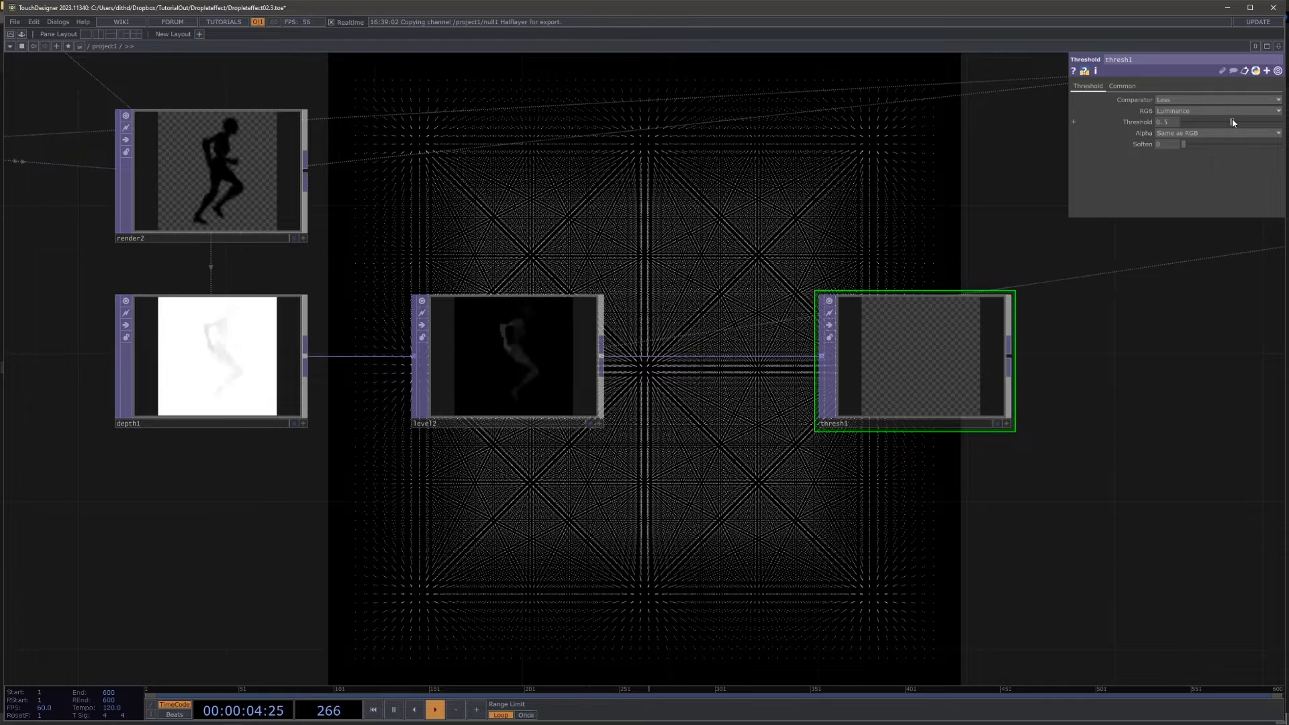
Step: Set thresh1's Threshold to 0 and check the running figure's silhouette up close
{"action": "left_click_drag", "start_coordinate": [1193, 125], "coordinate": [1126, 150]}
{"action": "key", "text": "ctrl+z"}
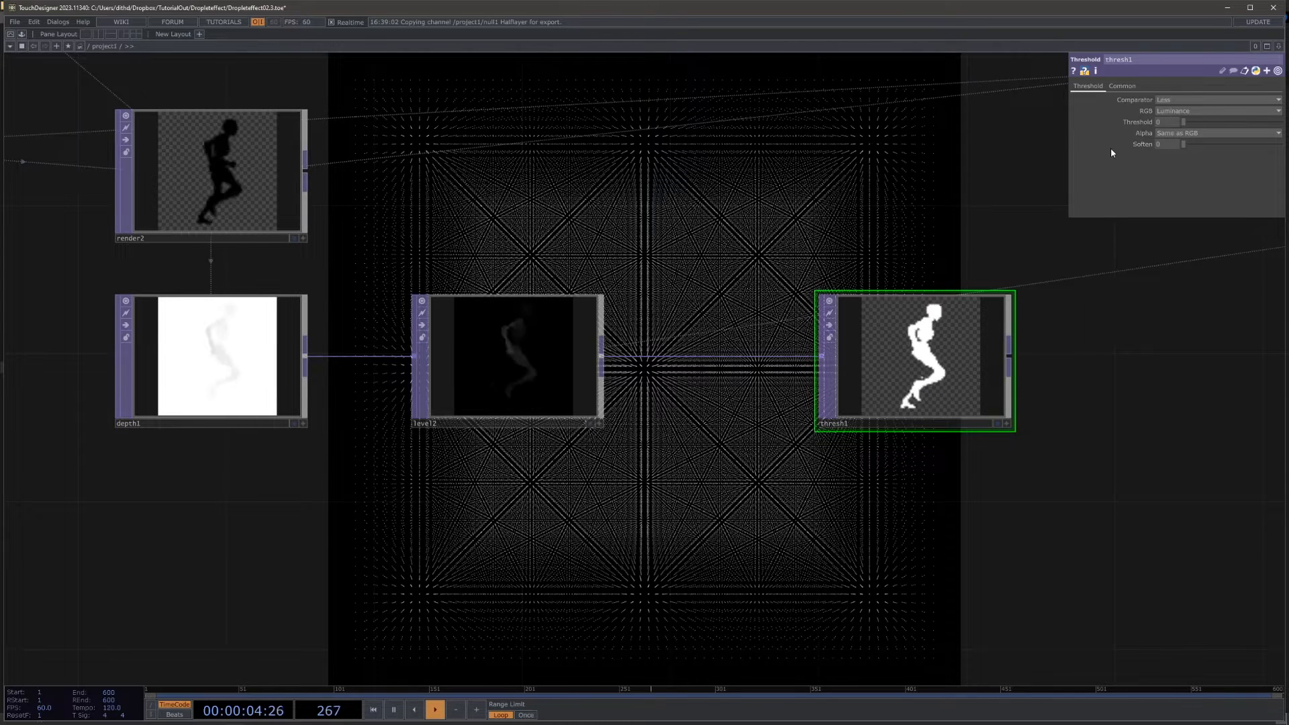
{"action": "left_click_drag", "start_coordinate": [1074, 428], "coordinate": [776, 423]}
{"action": "scroll", "coordinate": [777, 423], "scroll_direction": "up", "scroll_amount": 5}
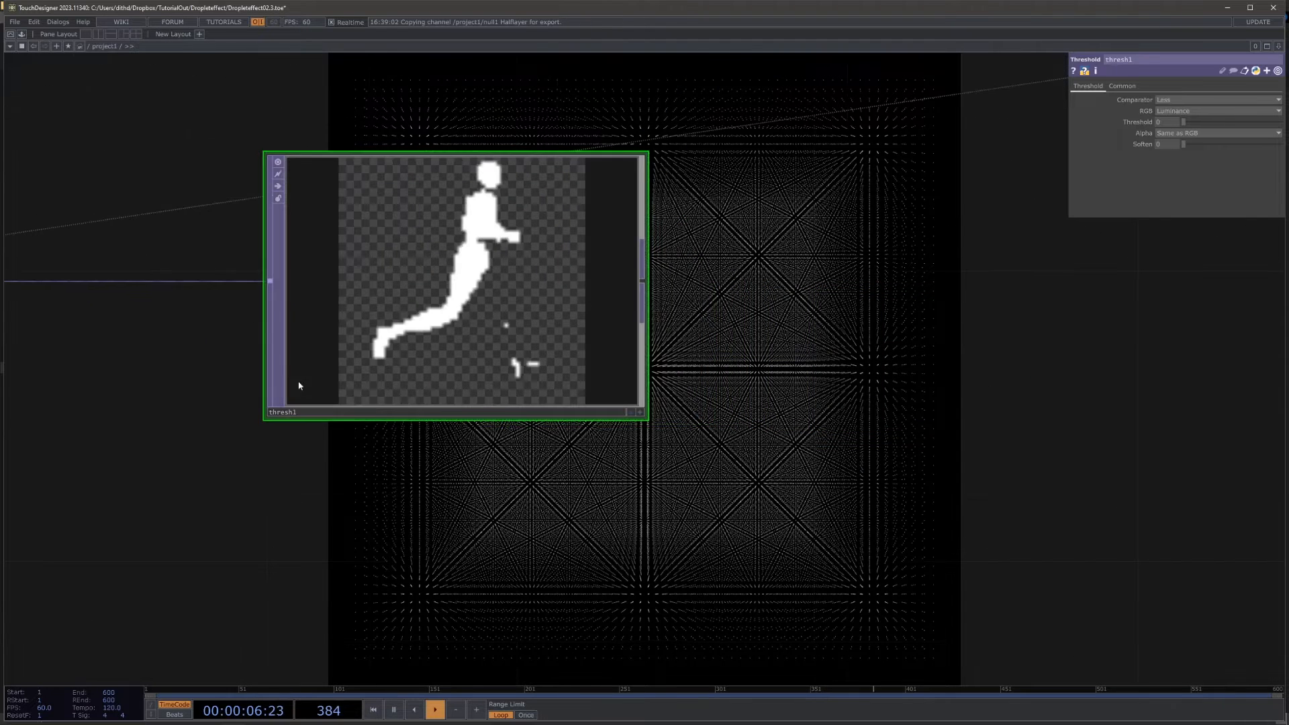
{"action": "scroll", "coordinate": [353, 281], "scroll_direction": "up", "scroll_amount": 2}
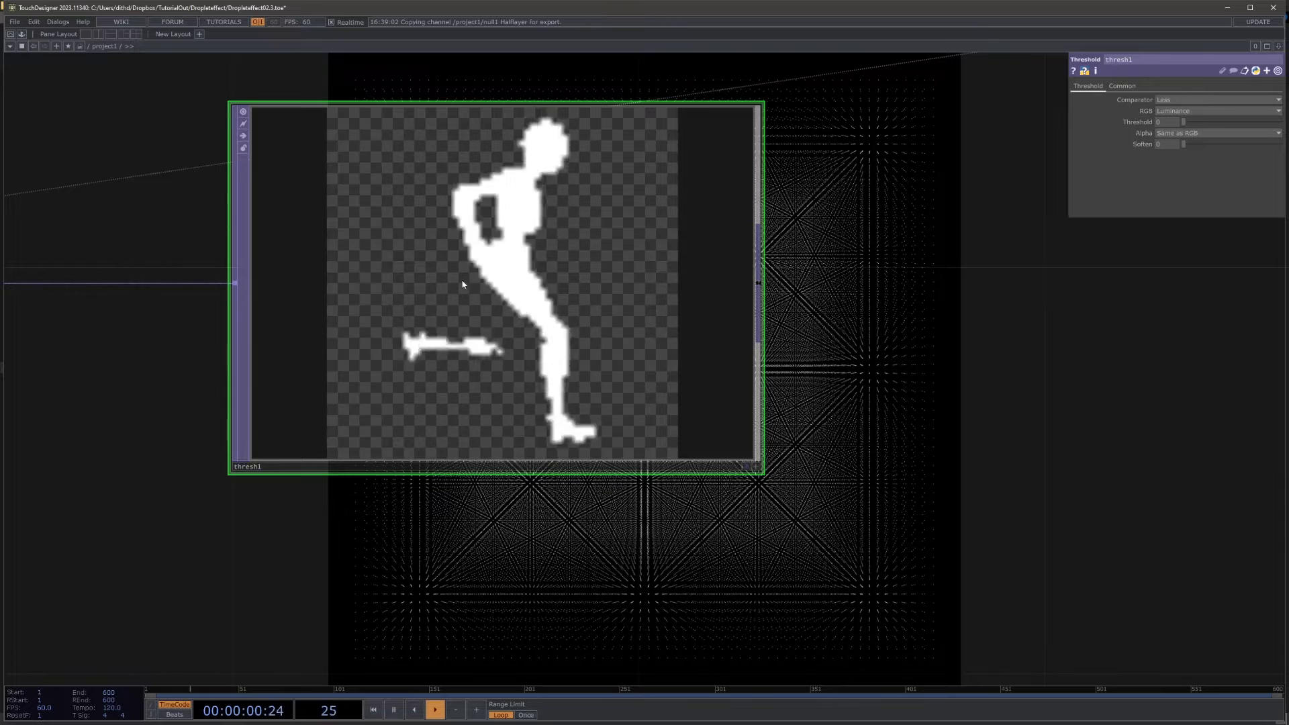
{"action": "left_click_drag", "start_coordinate": [818, 335], "coordinate": [755, 332]}
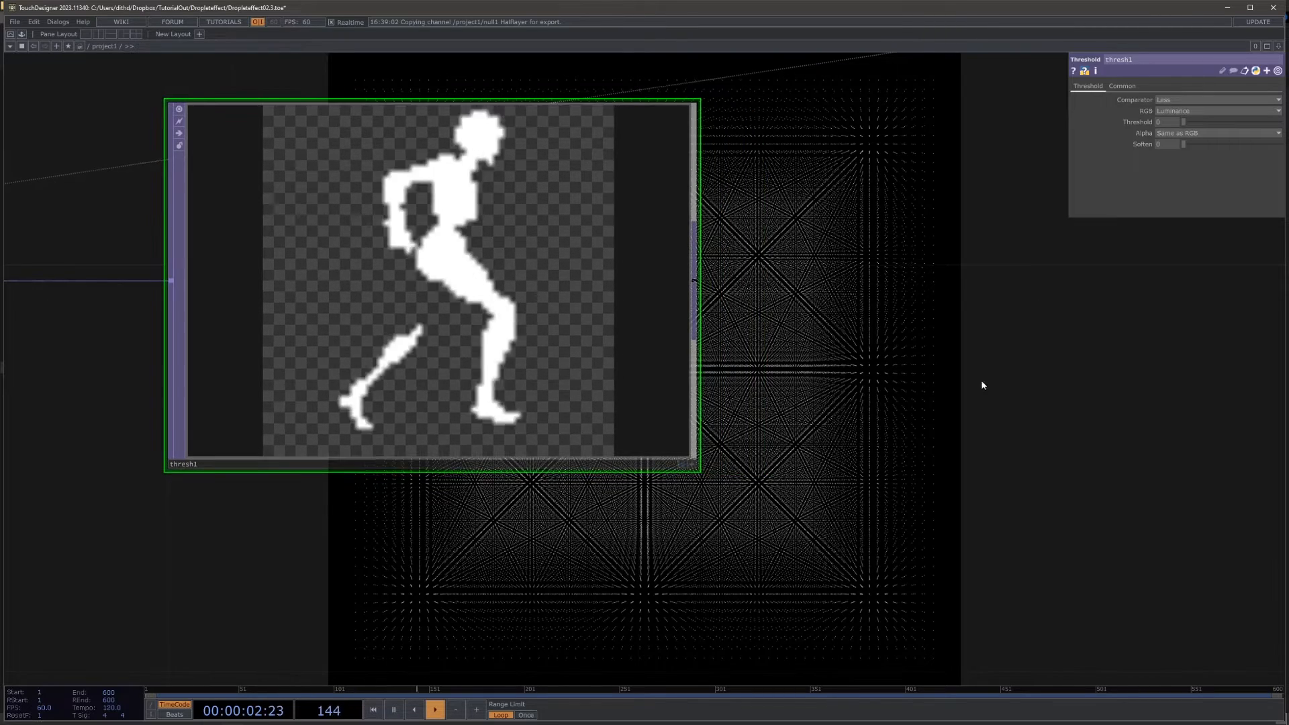
Step: Examine how the layered point grid is built, from glsl1 through transform1, ramp1 and level1 to reorder1
{"action": "left_click_drag", "start_coordinate": [1028, 384], "coordinate": [886, 373]}
{"action": "scroll", "coordinate": [890, 375], "scroll_direction": "down", "scroll_amount": 6}
{"action": "left_click_drag", "start_coordinate": [1101, 425], "coordinate": [837, 409]}
{"action": "scroll", "coordinate": [829, 411], "scroll_direction": "down", "scroll_amount": 4}
{"action": "left_click_drag", "start_coordinate": [757, 421], "coordinate": [386, 431]}
{"action": "left_click_drag", "start_coordinate": [702, 425], "coordinate": [336, 429]}
{"action": "left_click_drag", "start_coordinate": [843, 406], "coordinate": [520, 415]}
{"action": "left_click_drag", "start_coordinate": [905, 396], "coordinate": [678, 396]}
{"action": "scroll", "coordinate": [903, 357], "scroll_direction": "up", "scroll_amount": 5}
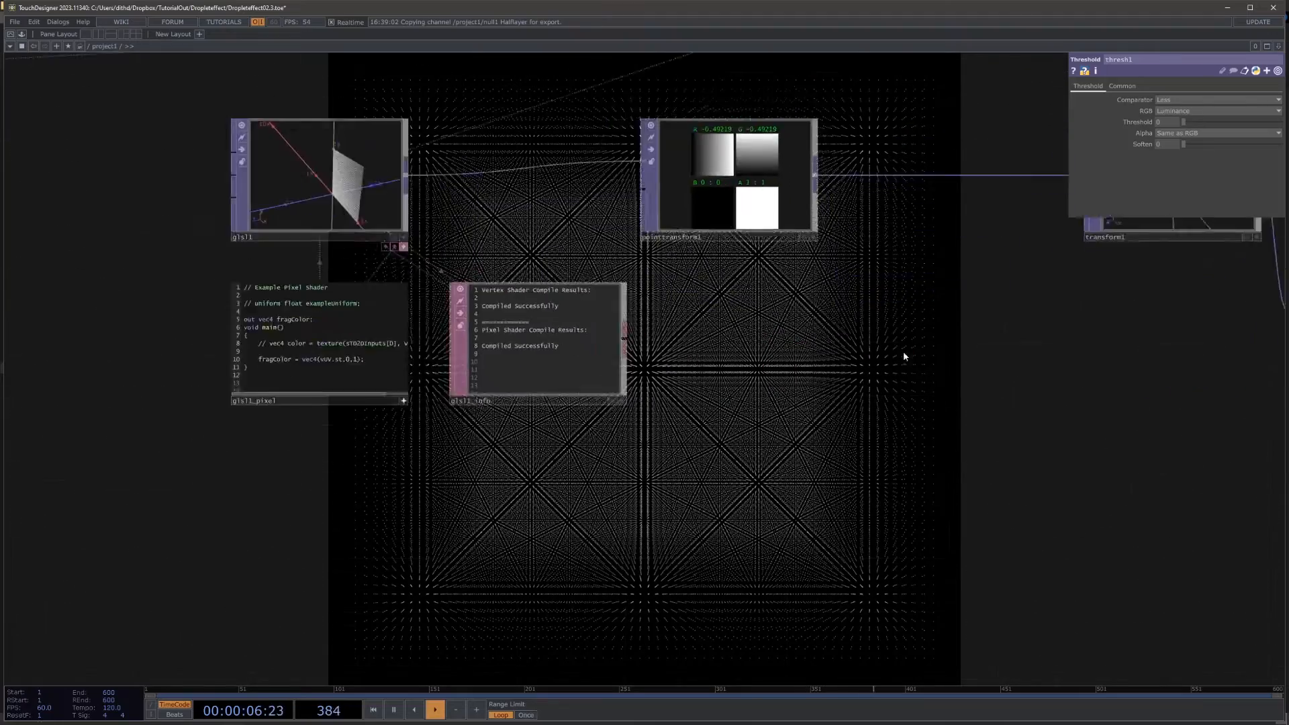
{"action": "scroll", "coordinate": [903, 357], "scroll_direction": "up", "scroll_amount": 1}
{"action": "left_click_drag", "start_coordinate": [1209, 336], "coordinate": [837, 457]}
{"action": "left_click_drag", "start_coordinate": [1076, 351], "coordinate": [651, 357]}
{"action": "scroll", "coordinate": [652, 358], "scroll_direction": "down", "scroll_amount": 7}
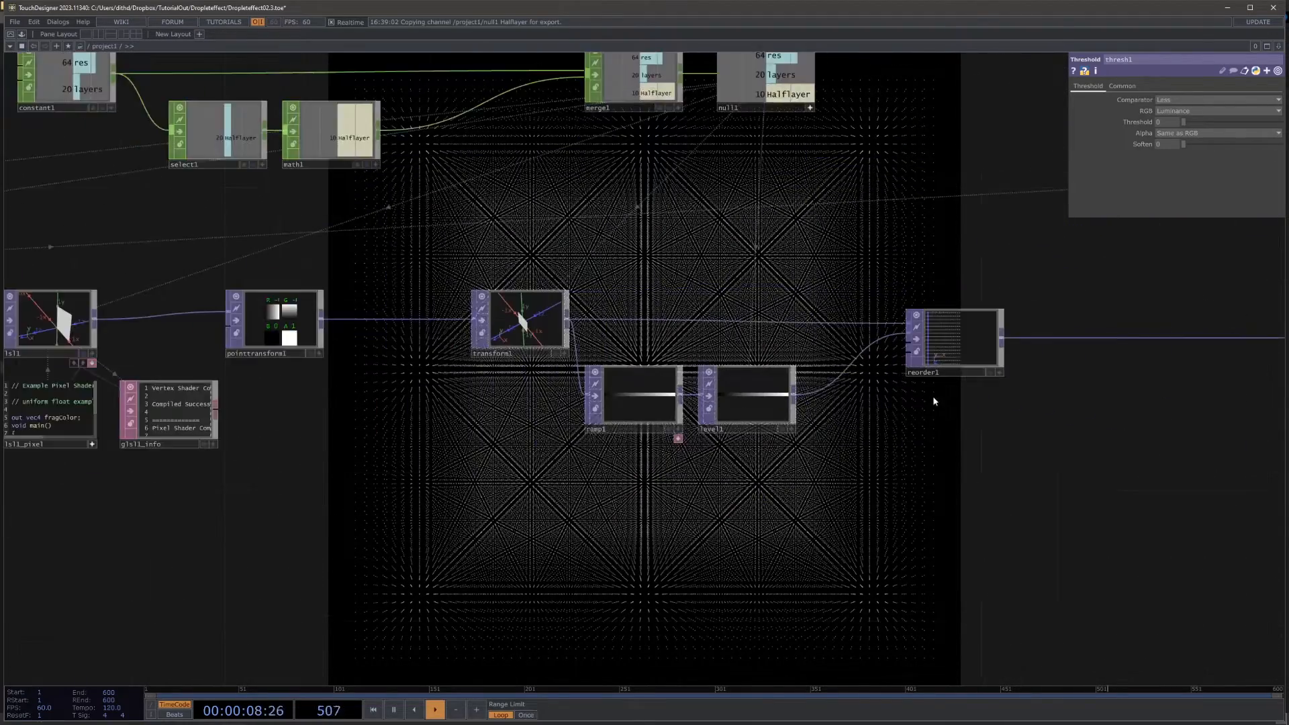
{"action": "scroll", "coordinate": [1037, 376], "scroll_direction": "up", "scroll_amount": 5}
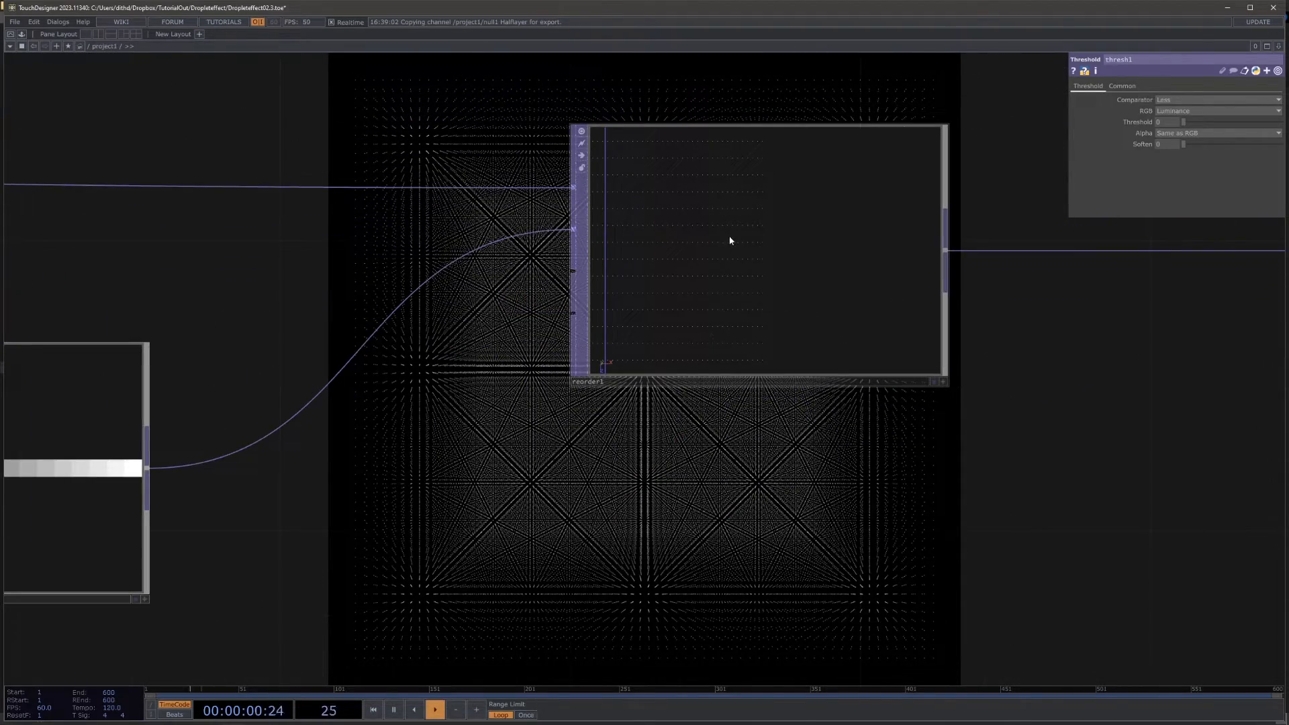
{"action": "left_click_drag", "start_coordinate": [741, 482], "coordinate": [928, 383]}
{"action": "scroll", "coordinate": [924, 394], "scroll_direction": "down", "scroll_amount": 7}
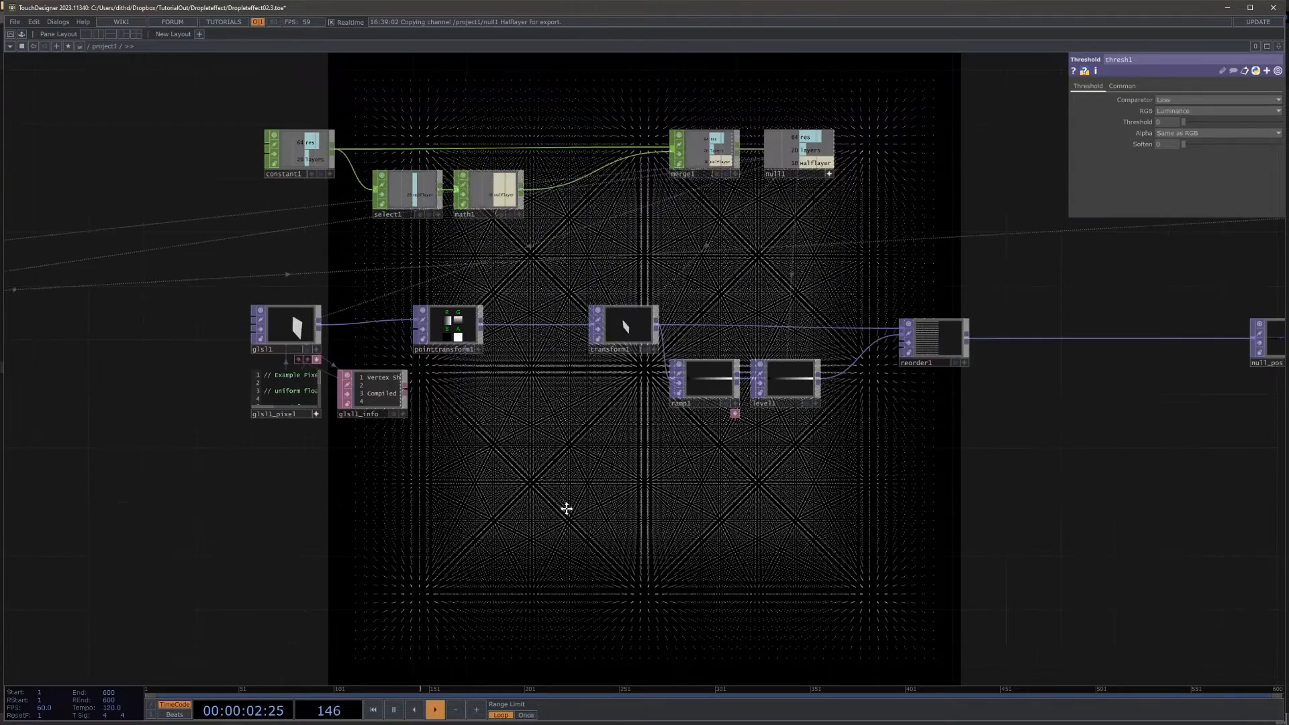
{"action": "left_click_drag", "start_coordinate": [566, 510], "coordinate": [877, 483]}
{"action": "left_click_drag", "start_coordinate": [466, 441], "coordinate": [960, 400]}
{"action": "left_click_drag", "start_coordinate": [575, 448], "coordinate": [1225, 440]}
{"action": "middle_click_drag", "start_coordinate": [295, 421], "coordinate": [605, 377]}
Step: Set thresh1's Threshold to 0.13 and inspect the resulting slice of the running figure up close
{"action": "middle_click_drag", "start_coordinate": [1161, 123], "coordinate": [1176, 112]}
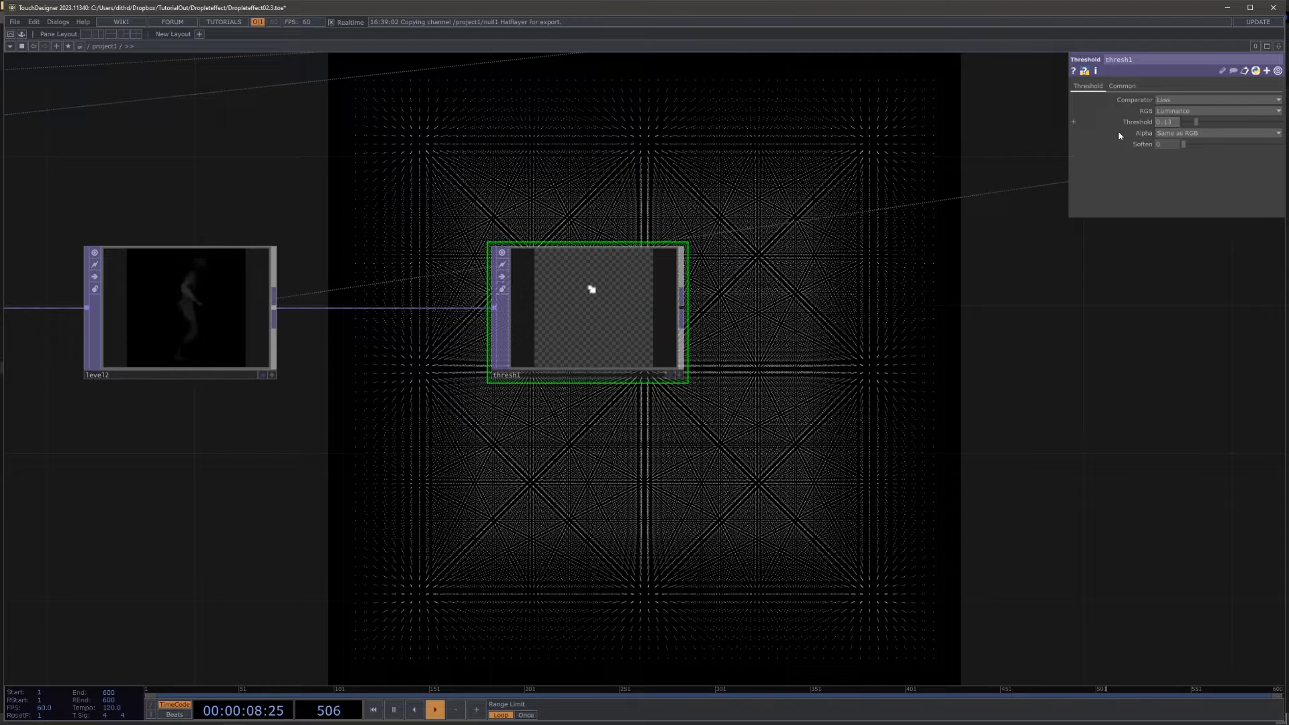
{"action": "scroll", "coordinate": [587, 299], "scroll_direction": "up", "scroll_amount": 5}
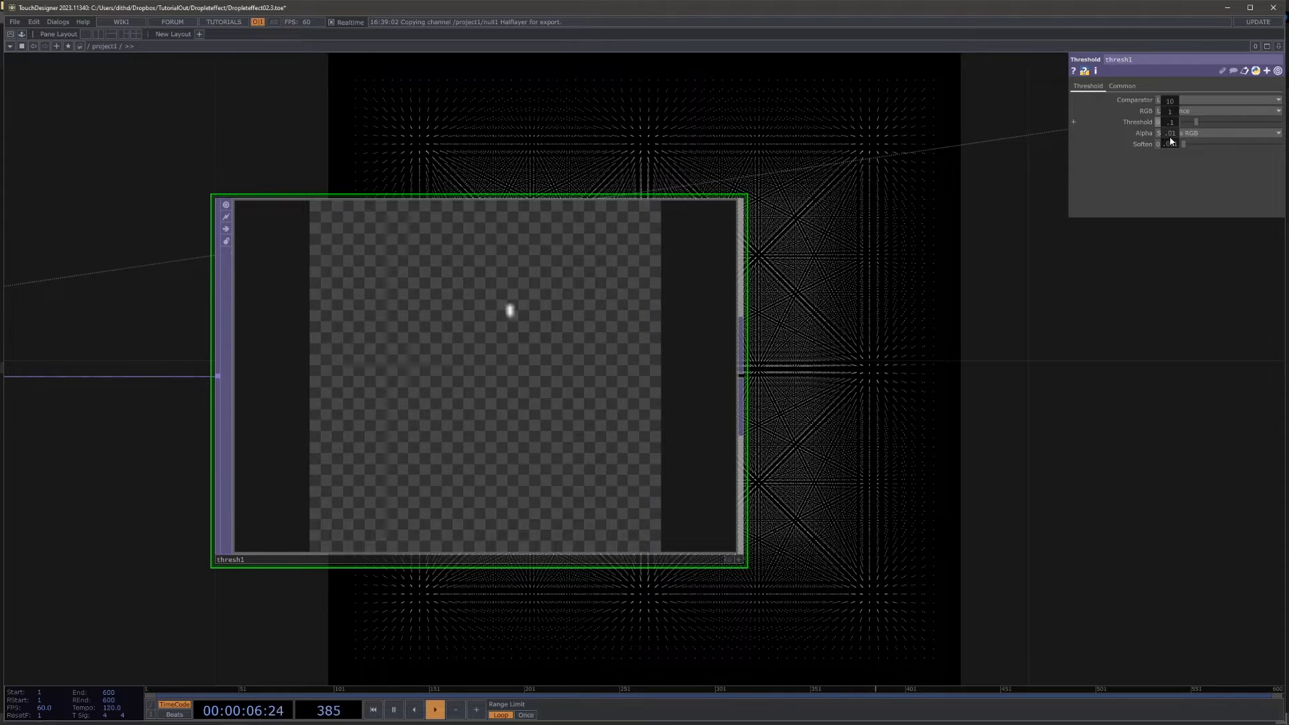
{"action": "scroll", "coordinate": [557, 331], "scroll_direction": "down", "scroll_amount": 2}
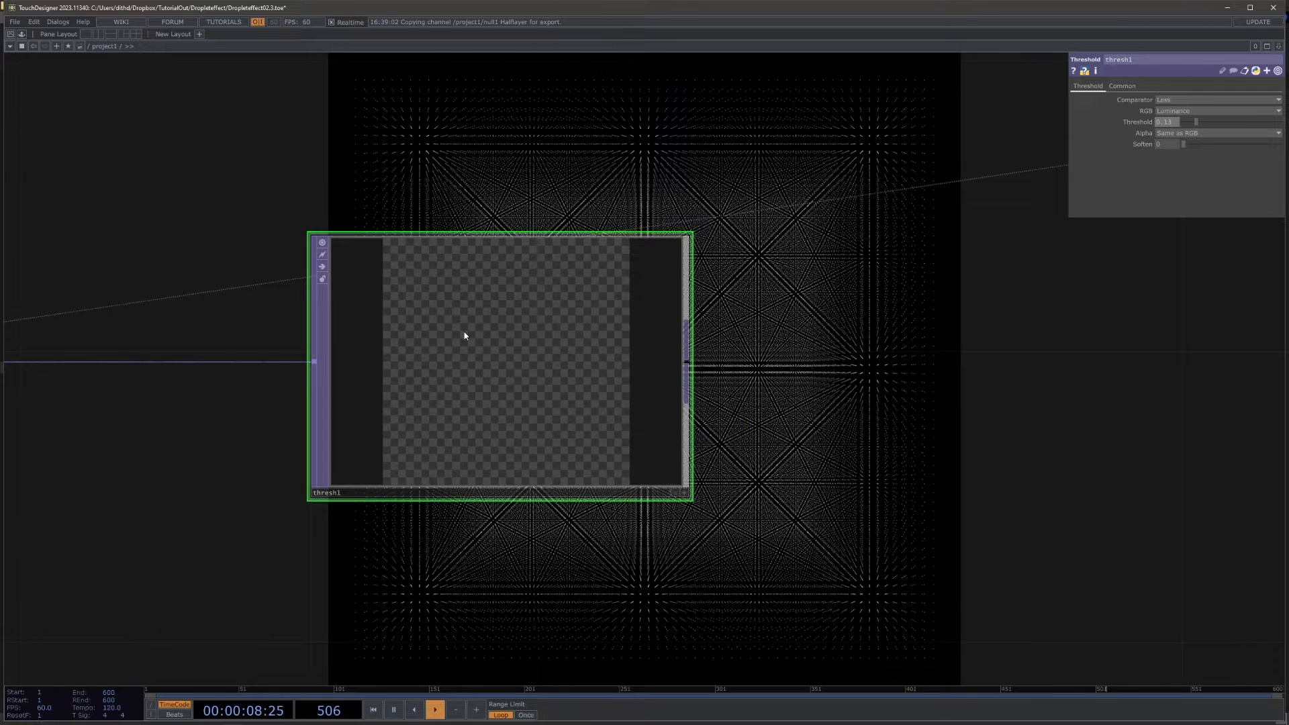
{"action": "scroll", "coordinate": [465, 336], "scroll_direction": "up", "scroll_amount": 3}
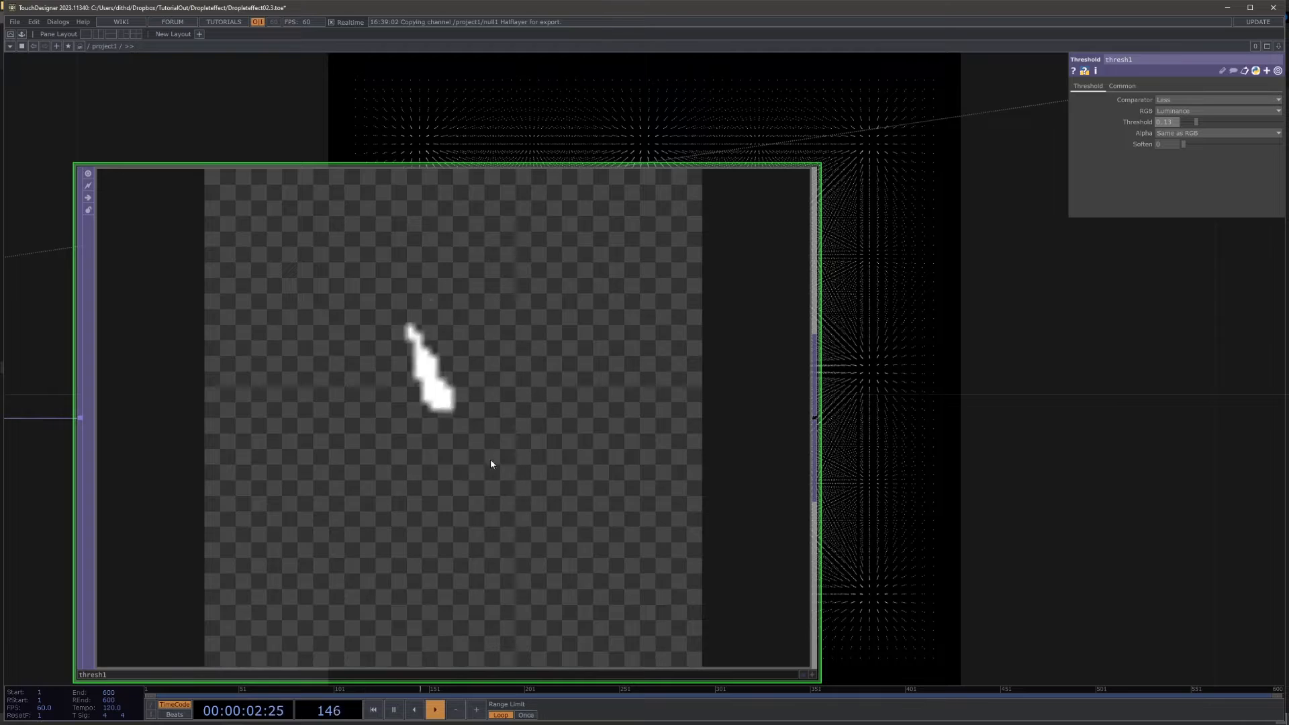
{"action": "scroll", "coordinate": [1101, 249], "scroll_direction": "down", "scroll_amount": 5}
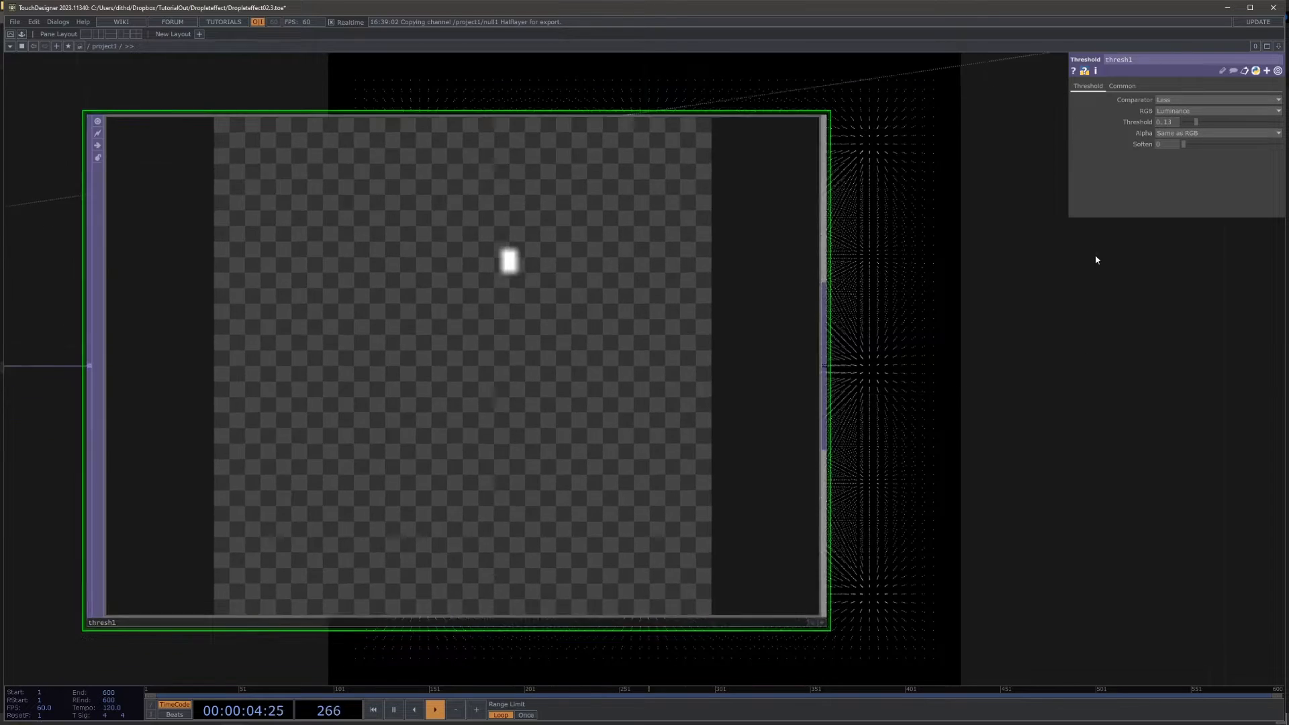
{"action": "scroll", "coordinate": [964, 377], "scroll_direction": "down", "scroll_amount": 1}
Step: Inspect level2's depth image of the runner and move thresh1 farther from level2 to make room between them
{"action": "left_click_drag", "start_coordinate": [678, 451], "coordinate": [900, 449]}
{"action": "scroll", "coordinate": [834, 356], "scroll_direction": "up", "scroll_amount": 2}
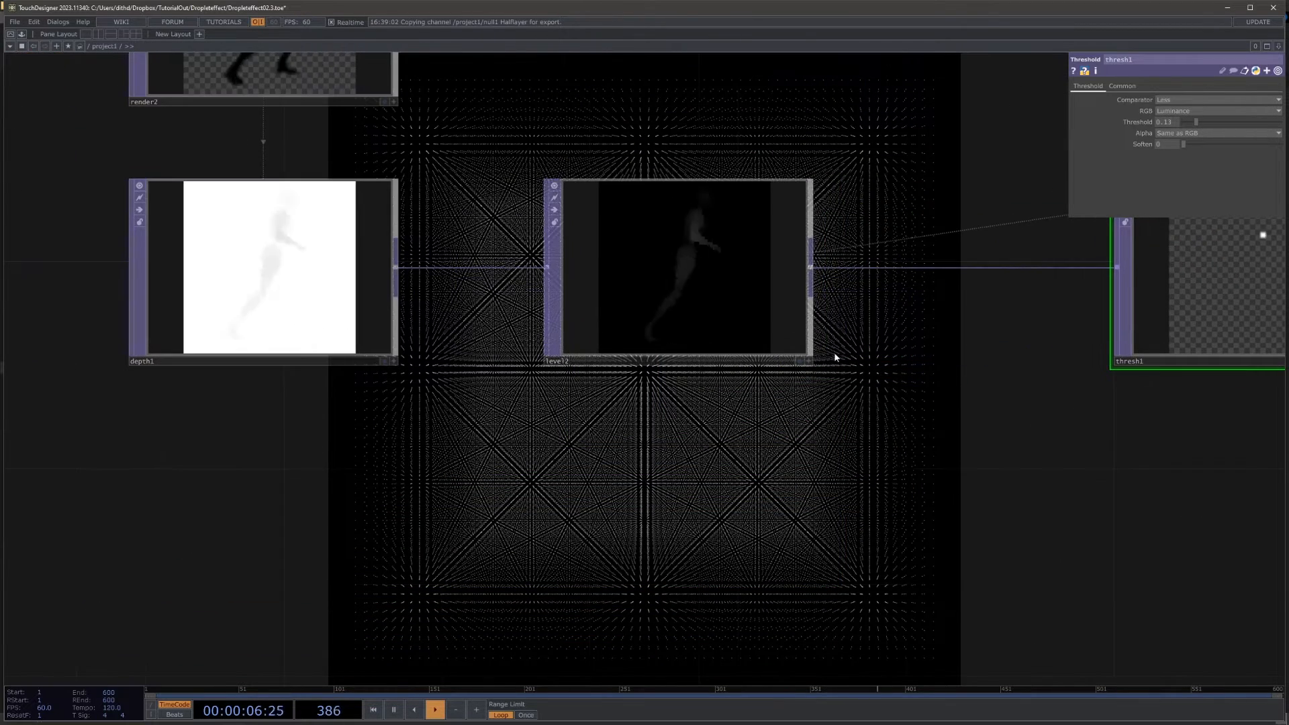
{"action": "left_click_drag", "start_coordinate": [703, 402], "coordinate": [449, 413]}
{"action": "scroll", "coordinate": [435, 288], "scroll_direction": "up", "scroll_amount": 5}
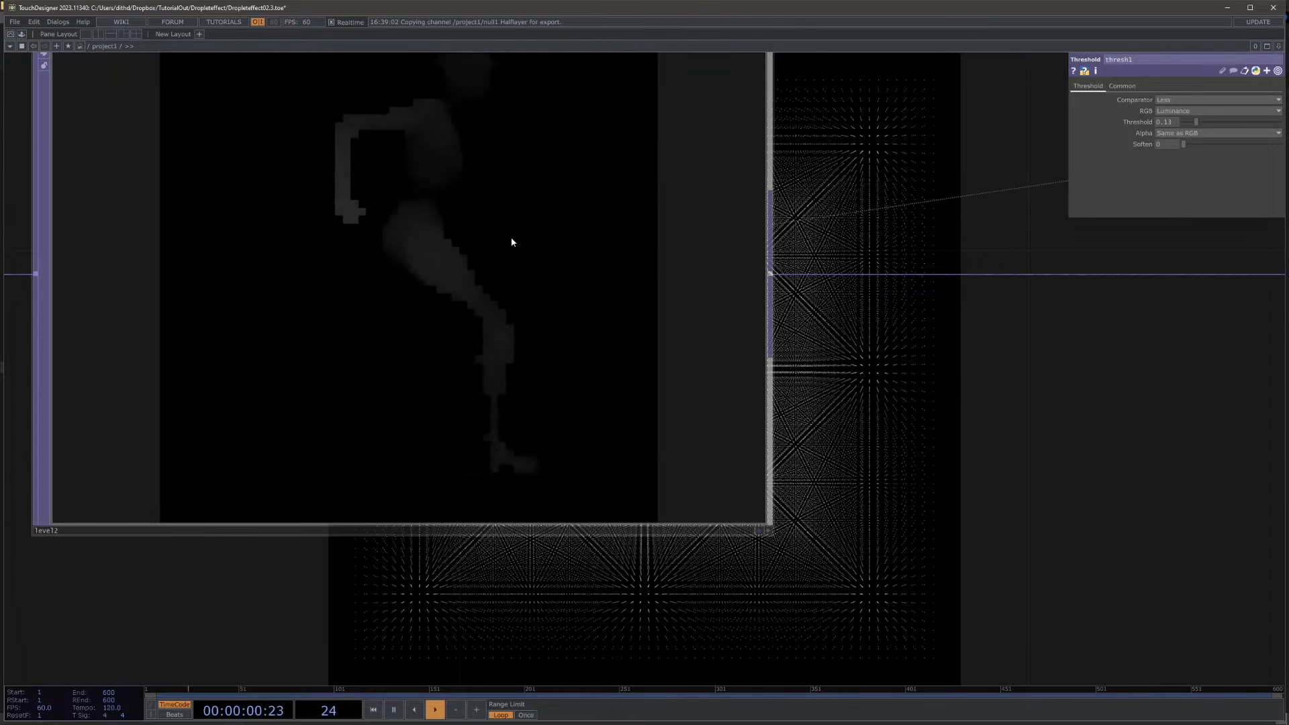
{"action": "scroll", "coordinate": [442, 252], "scroll_direction": "down", "scroll_amount": 4}
{"action": "scroll", "coordinate": [442, 252], "scroll_direction": "down", "scroll_amount": 5}
{"action": "left_click_drag", "start_coordinate": [483, 380], "coordinate": [268, 382]}
{"action": "left_click_drag", "start_coordinate": [429, 260], "coordinate": [693, 261]}
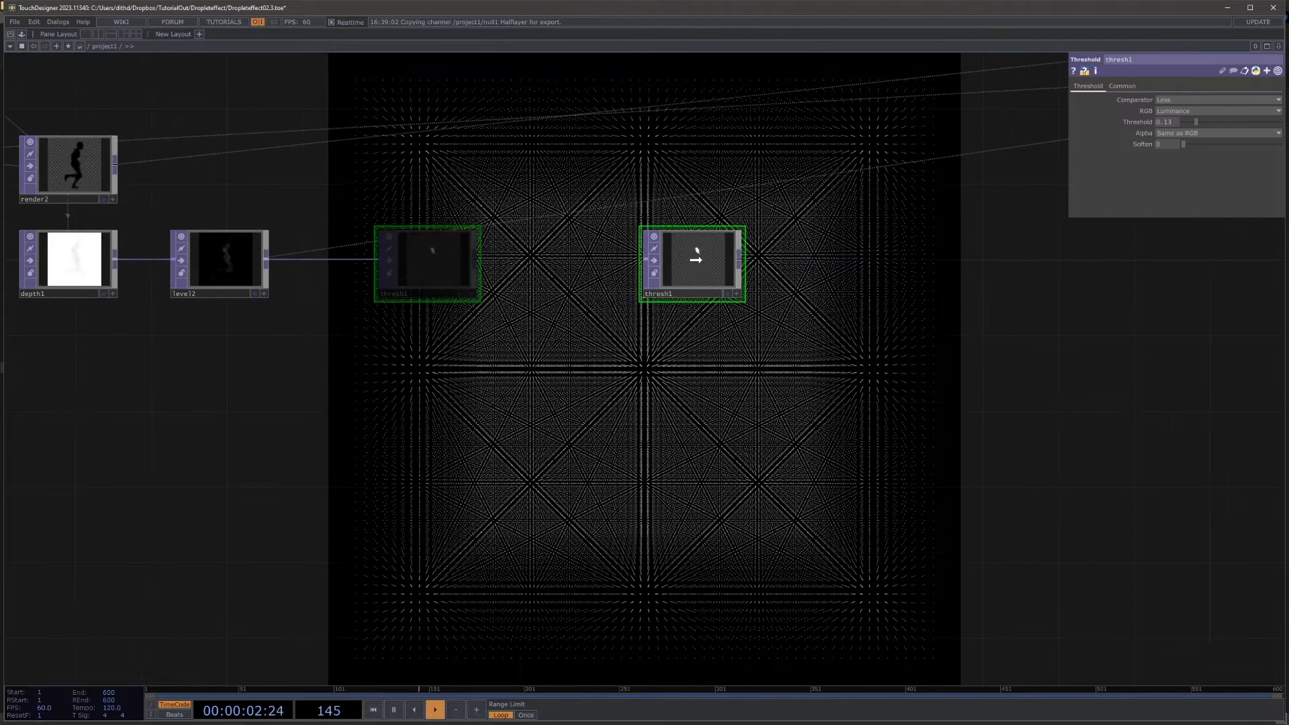
Step: Branch an Analyze TOP off level2's output, place it below level2 and set its Operation to Maximum in RGB
{"action": "left_click_drag", "start_coordinate": [207, 331], "coordinate": [397, 348]}
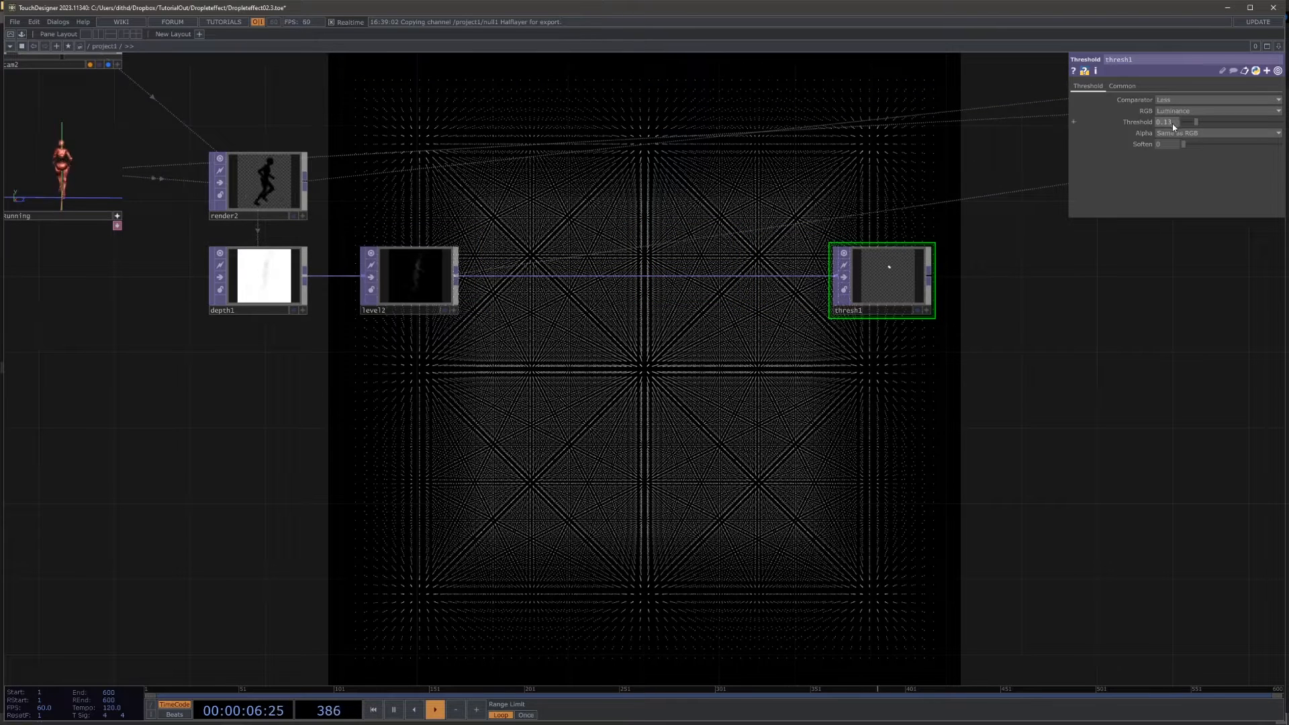
{"action": "right_click", "coordinate": [460, 278]}
{"action": "left_click", "coordinate": [317, 171]}
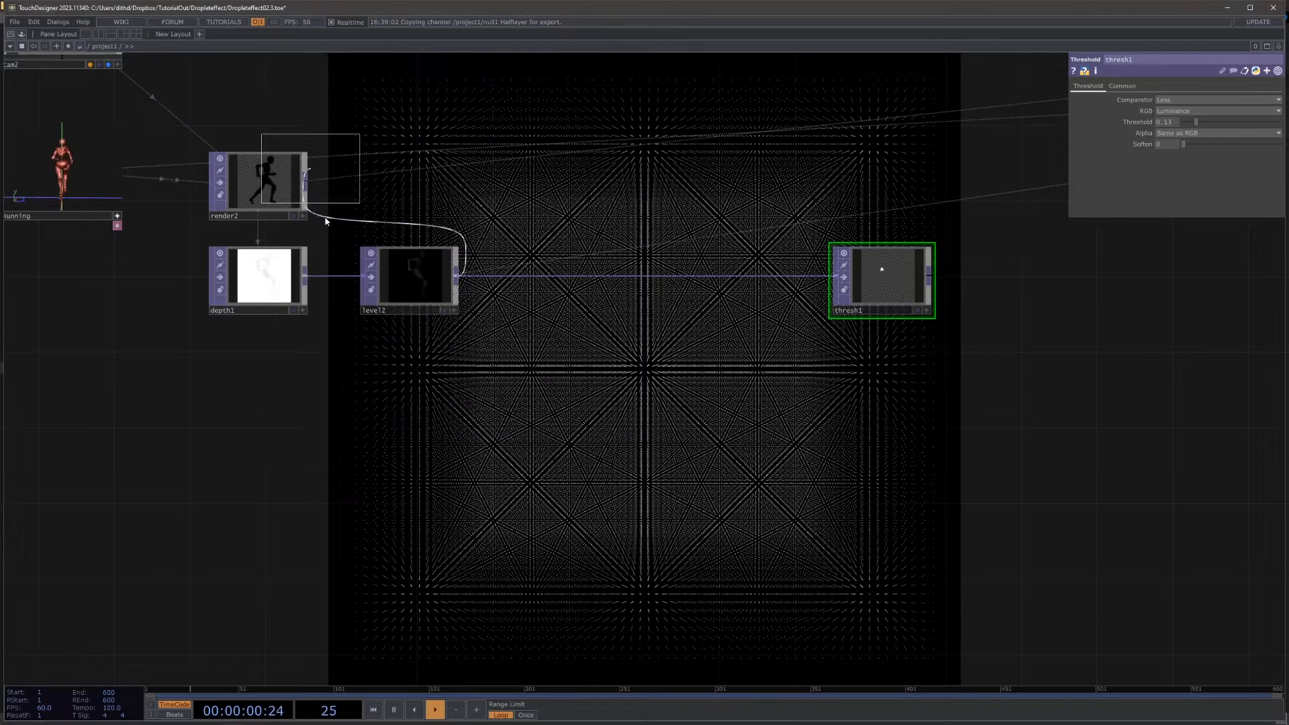
{"action": "left_click", "coordinate": [412, 366]}
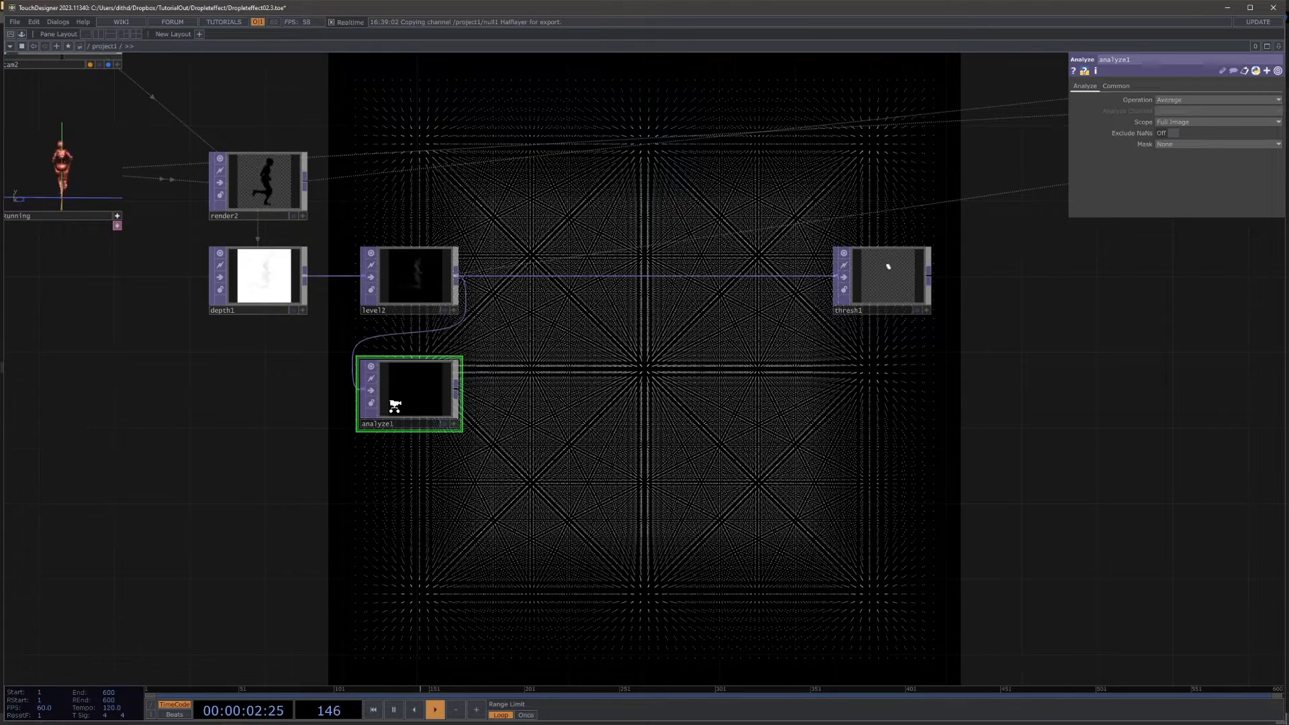
{"action": "scroll", "coordinate": [395, 405], "scroll_direction": "up", "scroll_amount": 3}
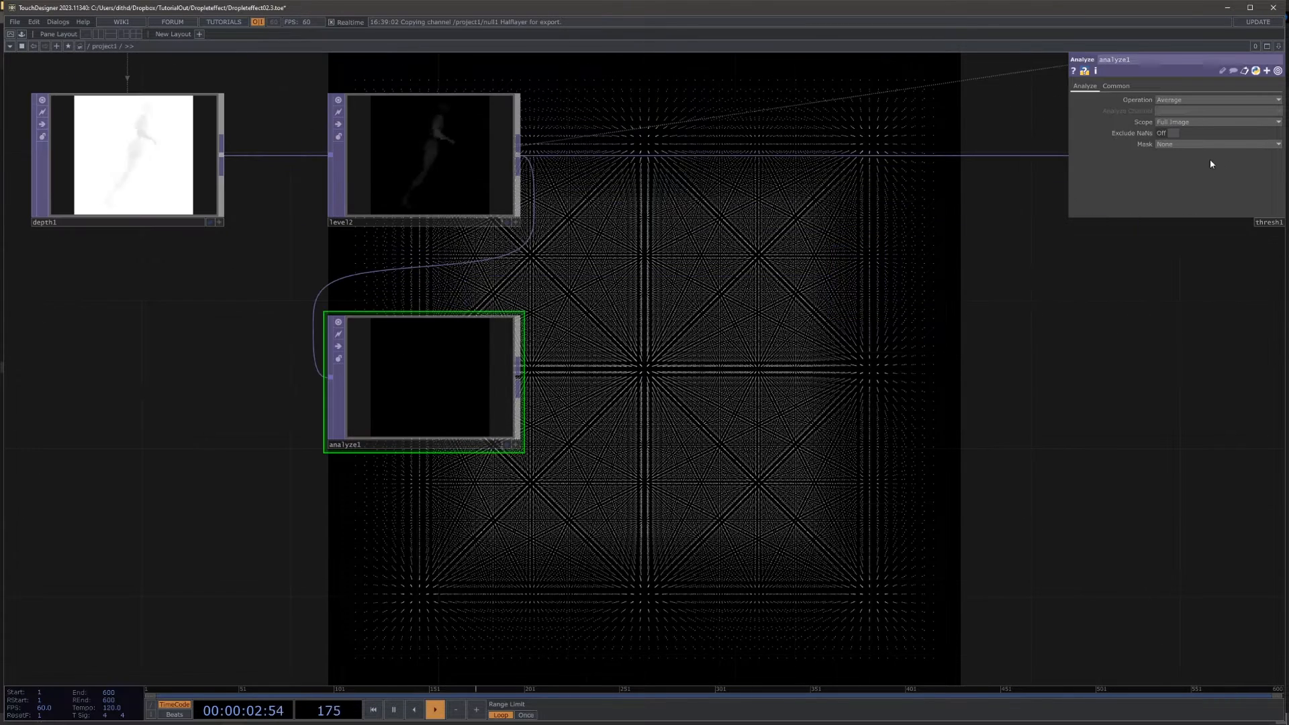
{"action": "left_click", "coordinate": [1165, 100]}
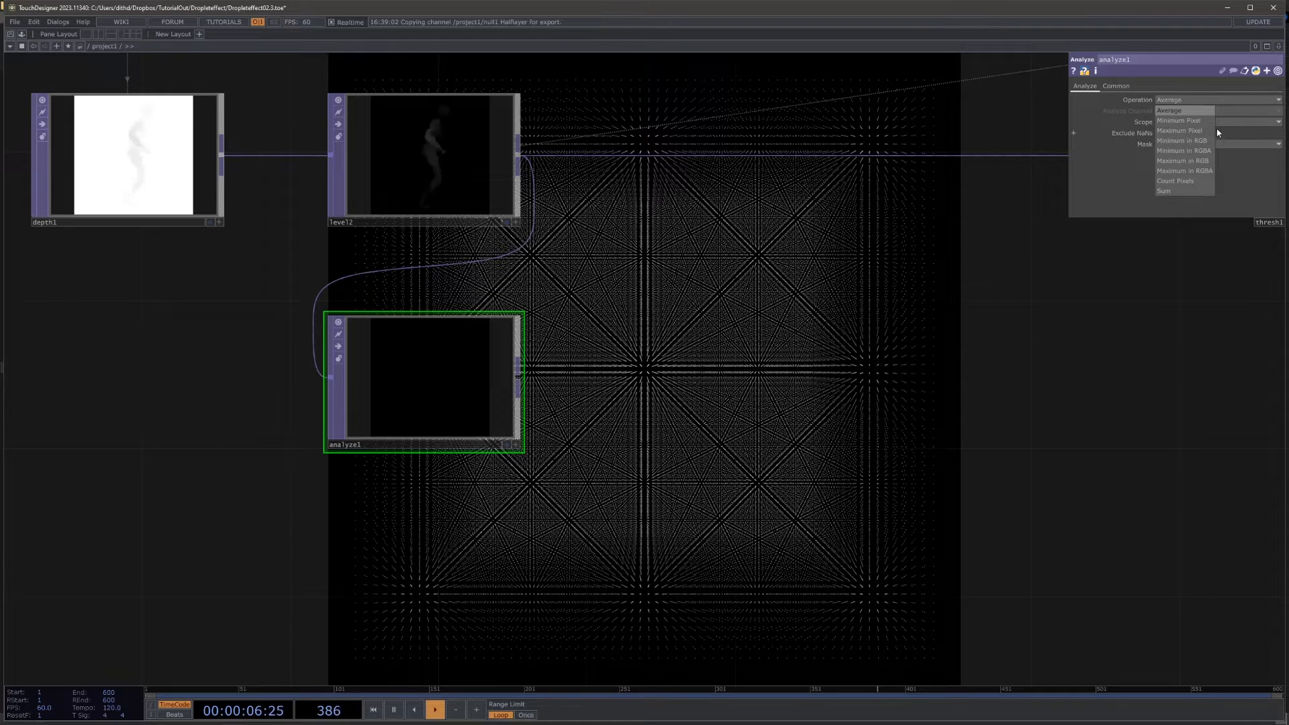
{"action": "left_click", "coordinate": [1195, 162]}
{"action": "scroll", "coordinate": [509, 393], "scroll_direction": "up", "scroll_amount": 2}
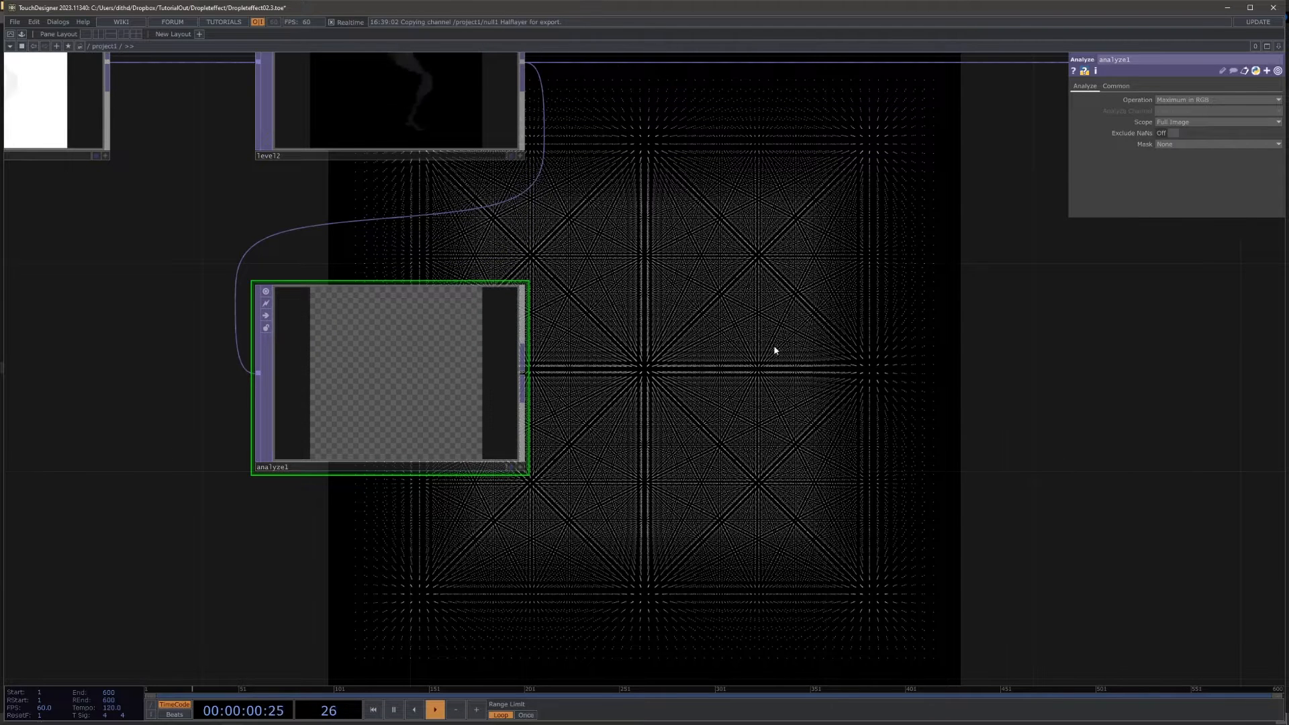
Step: Append a TOP to CHOP to analyze1's output and place it beside analyze1
{"action": "left_click_drag", "start_coordinate": [774, 350], "coordinate": [747, 285]}
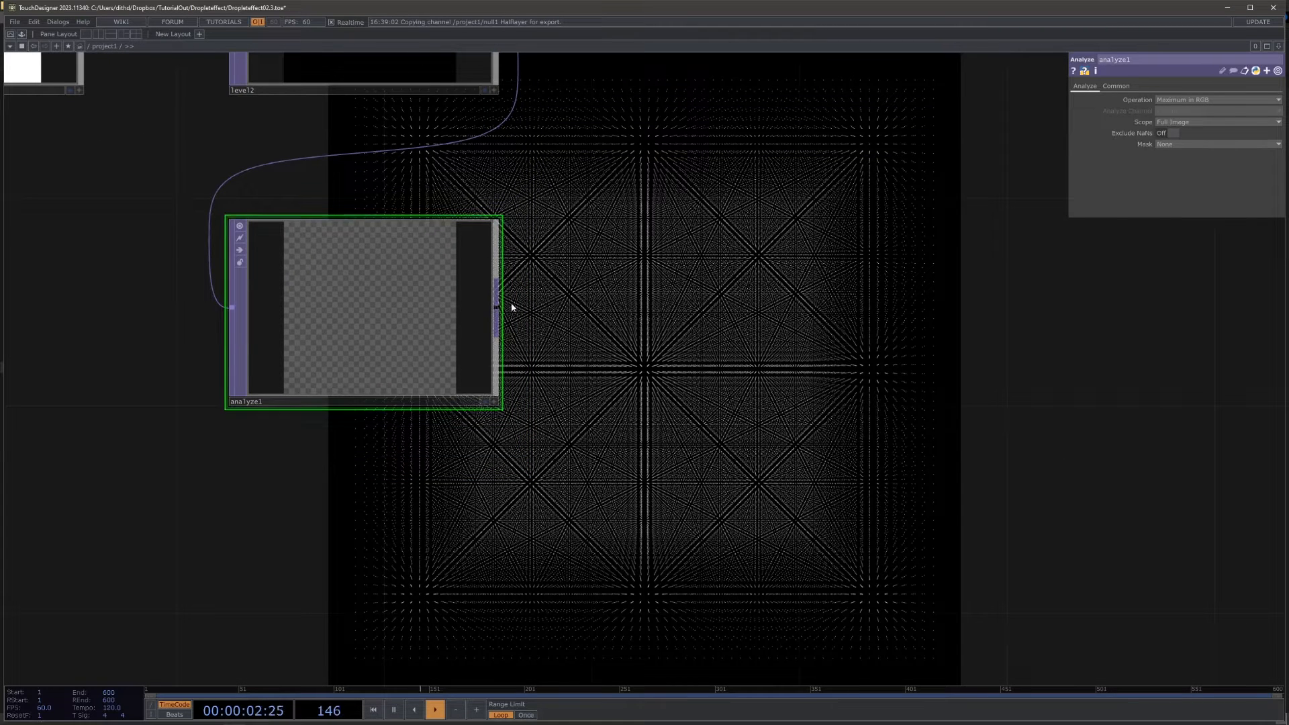
{"action": "right_click", "coordinate": [496, 311]}
{"action": "left_click", "coordinate": [383, 178]}
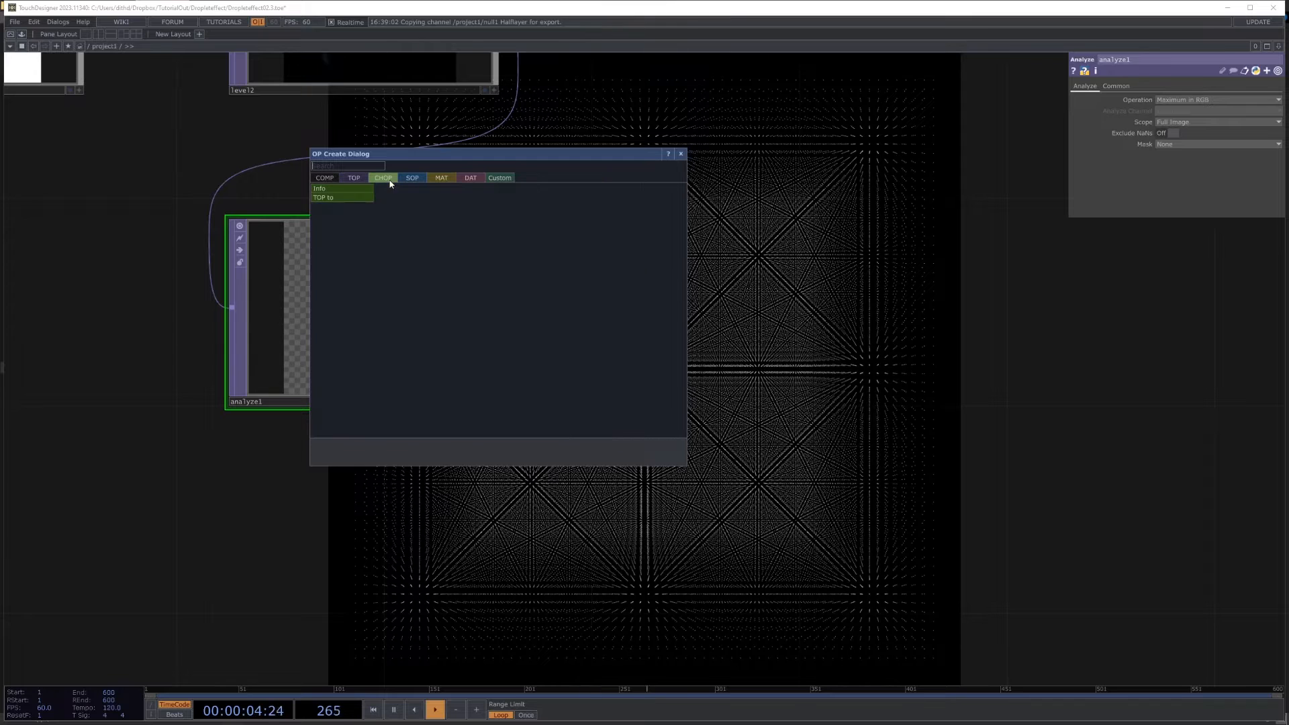
{"action": "left_click", "coordinate": [327, 197]}
{"action": "left_click", "coordinate": [659, 310]}
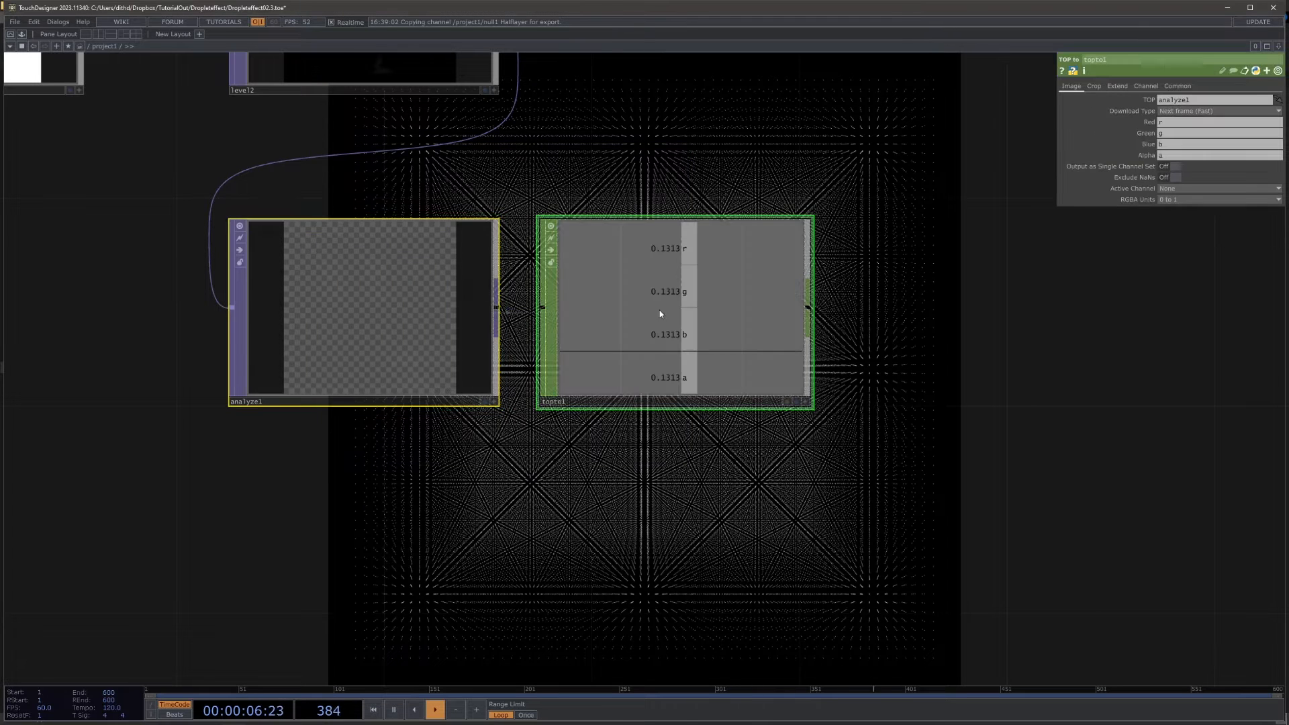
Step: Clear the Green, Blue and Alpha channel names in topto1, keeping only the r channel
{"action": "scroll", "coordinate": [659, 311], "scroll_direction": "up", "scroll_amount": 3}
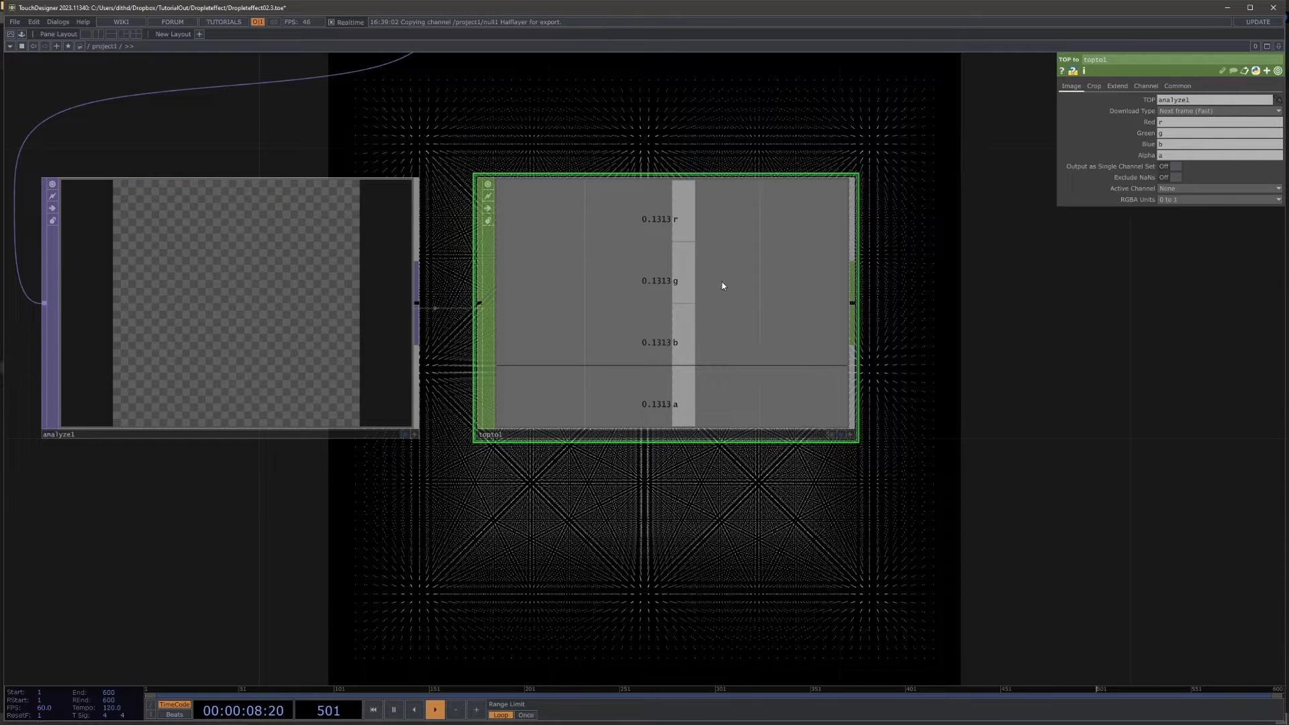
{"action": "left_click", "coordinate": [1172, 144]}
{"action": "key", "text": "BackSpace"}
{"action": "left_click", "coordinate": [1172, 155]}
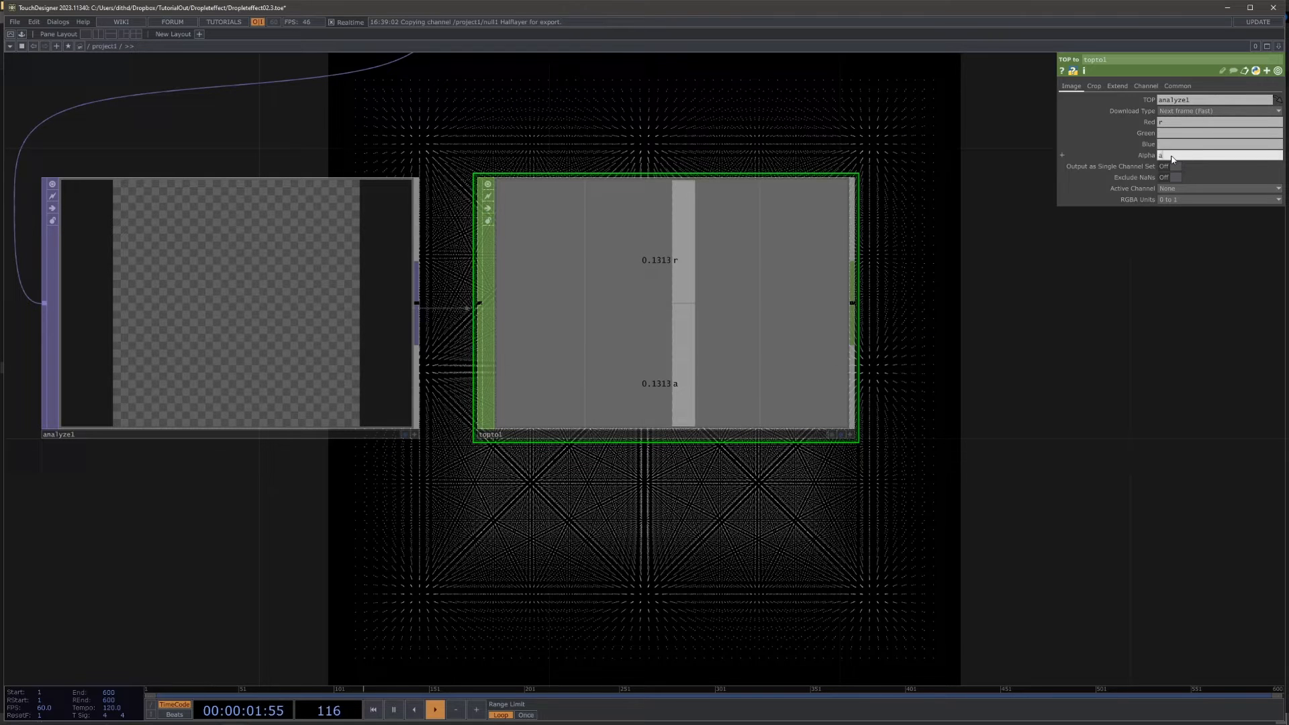
{"action": "left_click", "coordinate": [1107, 317]}
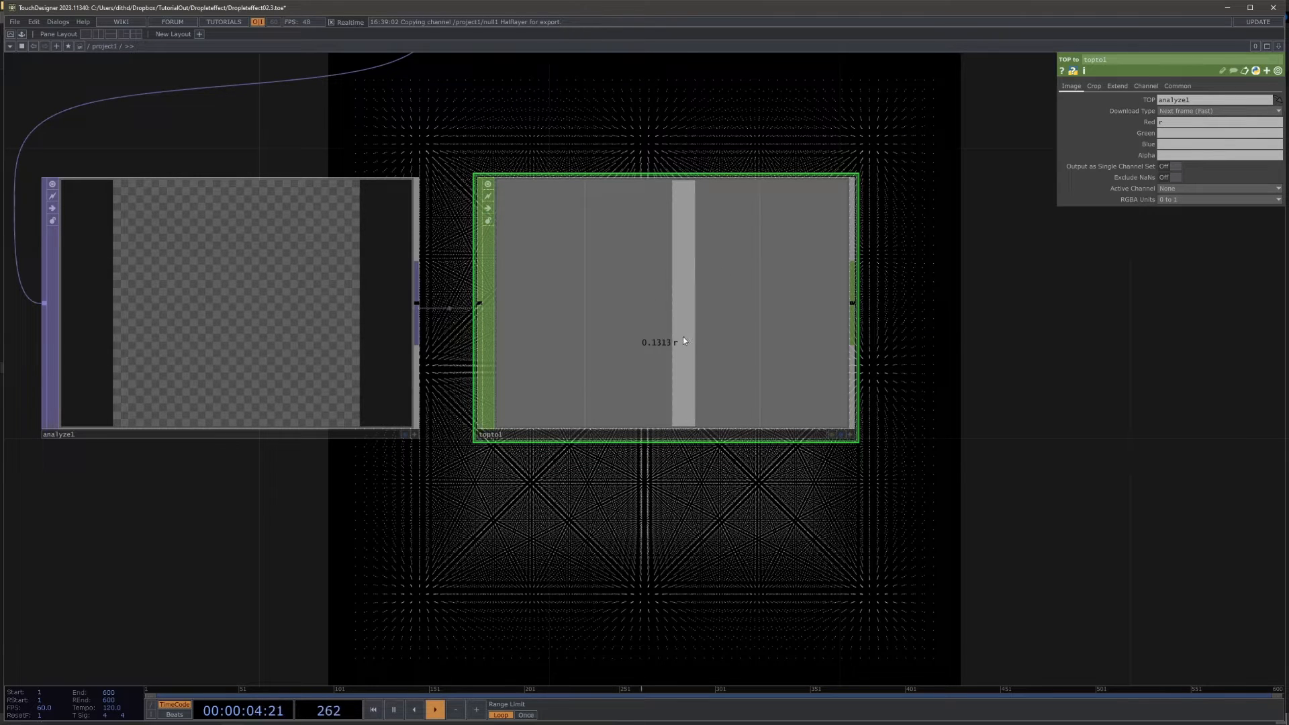
Step: Append a Trail CHOP to topto1 and watch how the maximum depth value varies over time
{"action": "scroll", "coordinate": [784, 356], "scroll_direction": "down", "scroll_amount": 8}
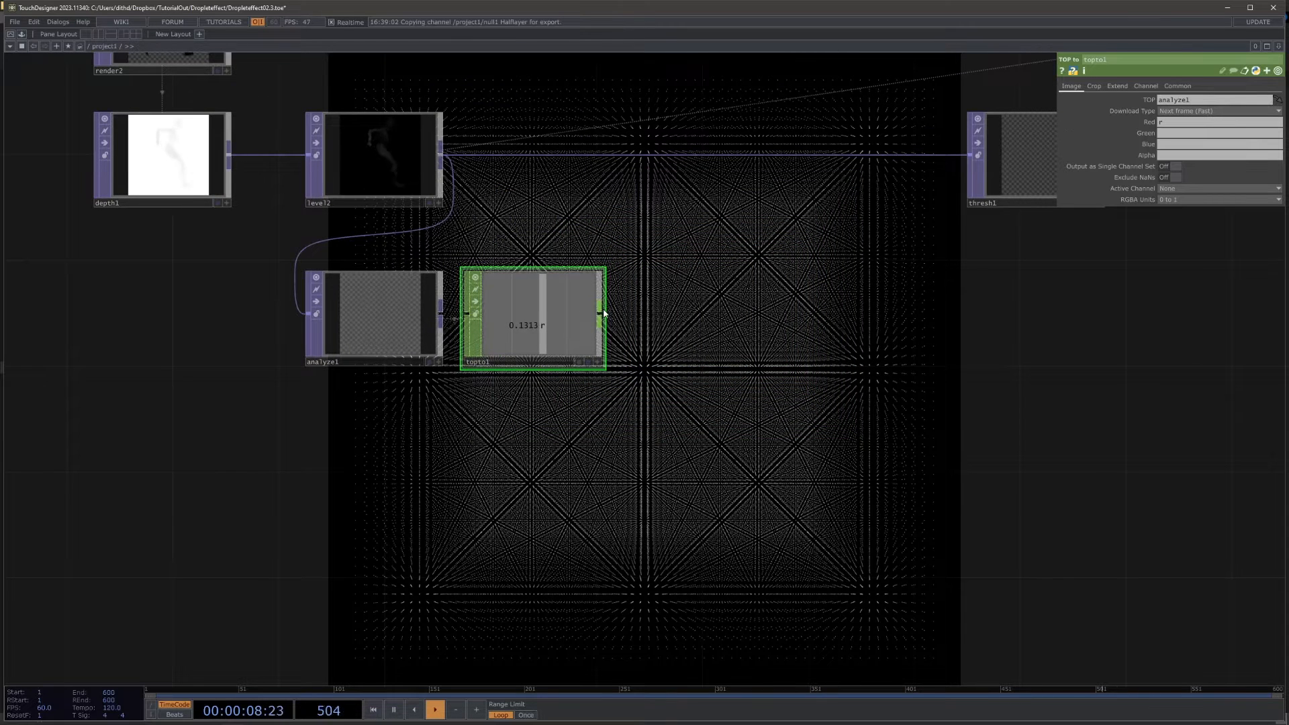
{"action": "left_click", "coordinate": [600, 312]}
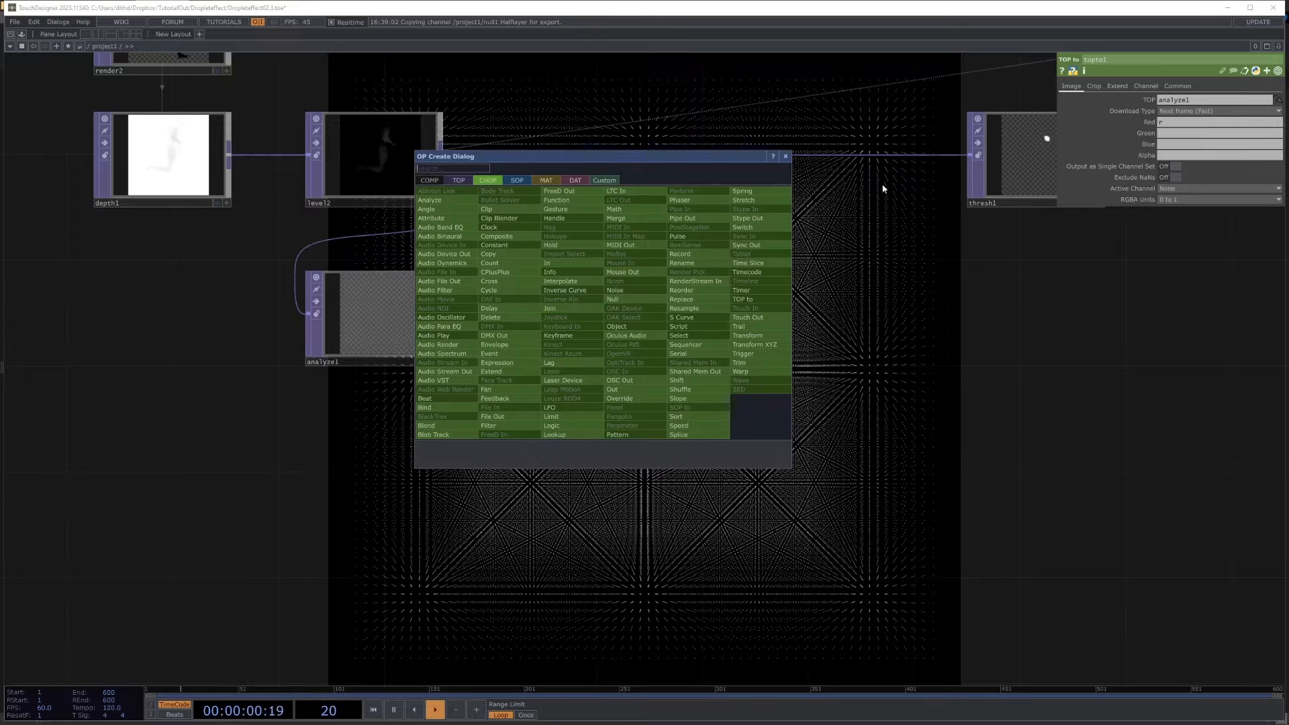
{"action": "type", "text": "tr"}
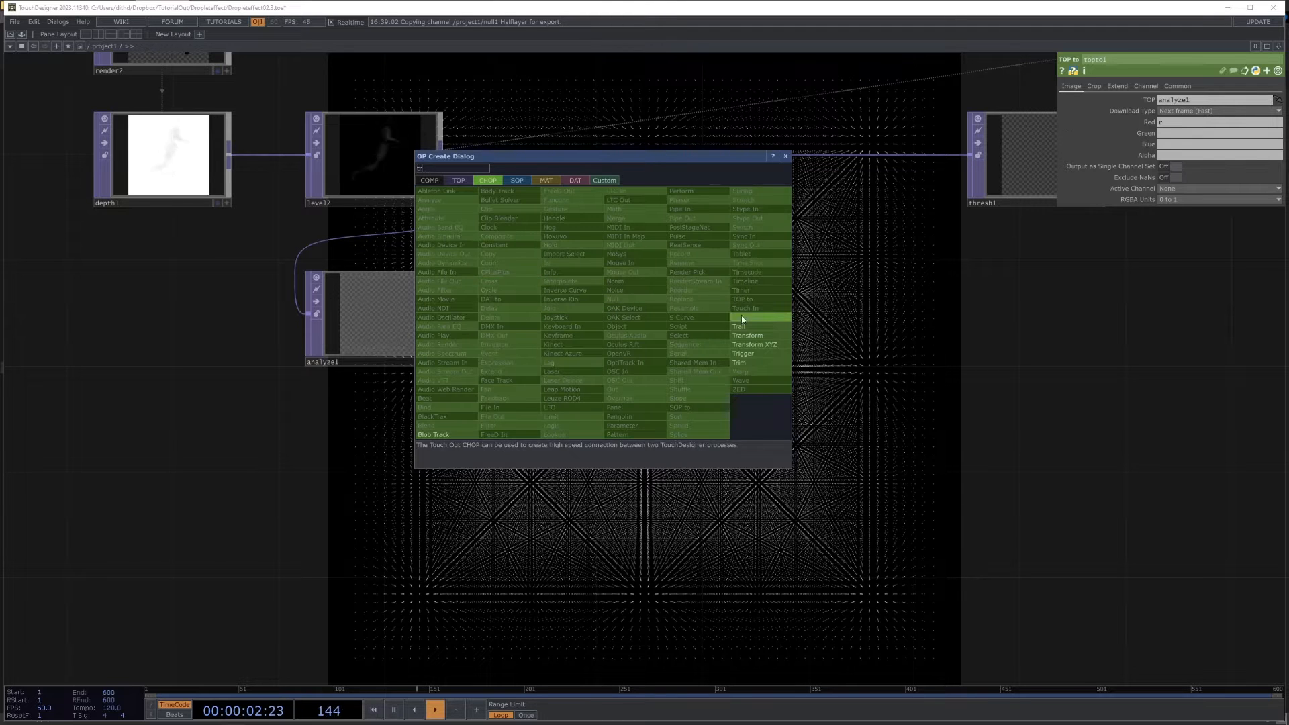
{"action": "left_click", "coordinate": [752, 328]}
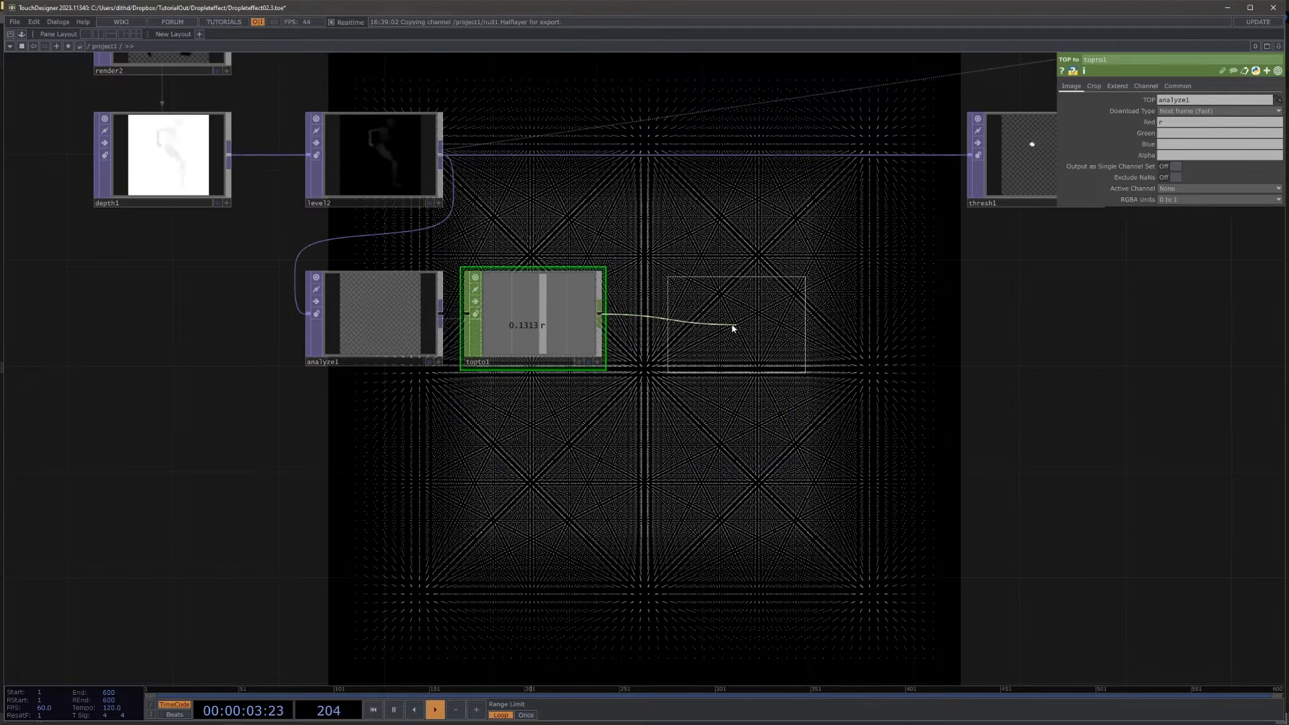
{"action": "left_click", "coordinate": [689, 323]}
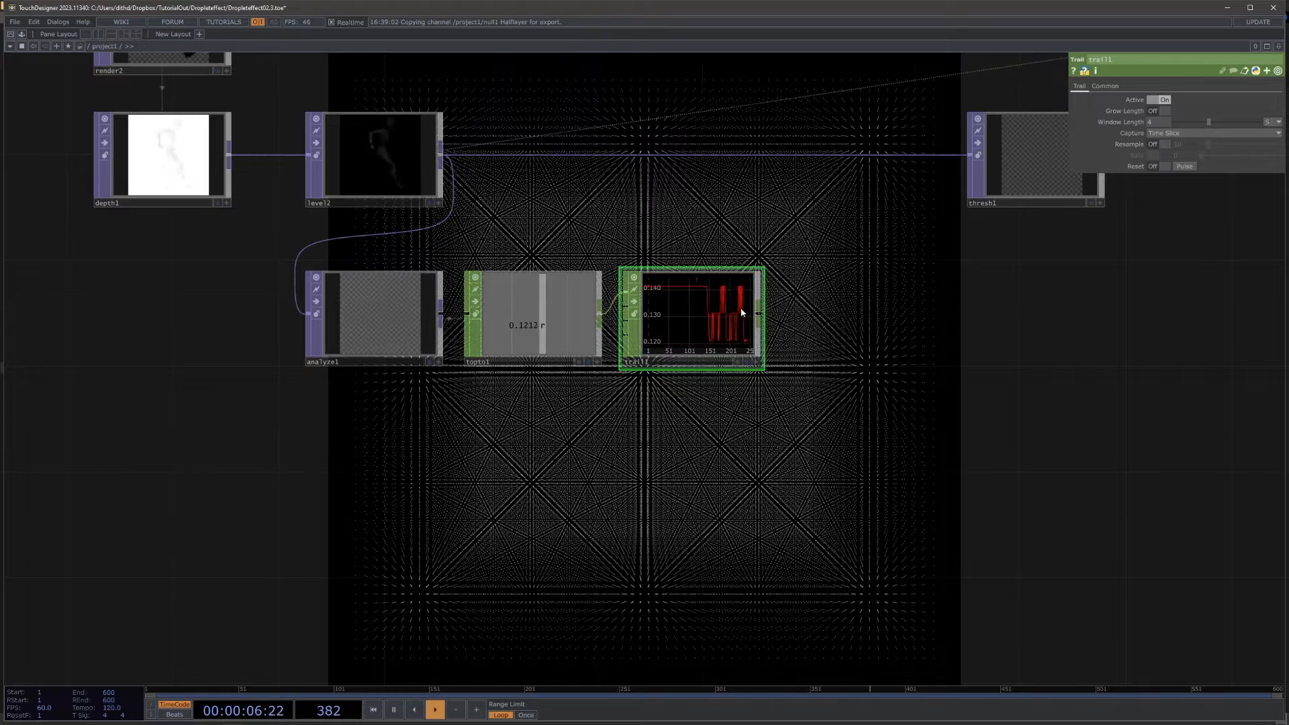
{"action": "left_click_drag", "start_coordinate": [650, 411], "coordinate": [827, 452]}
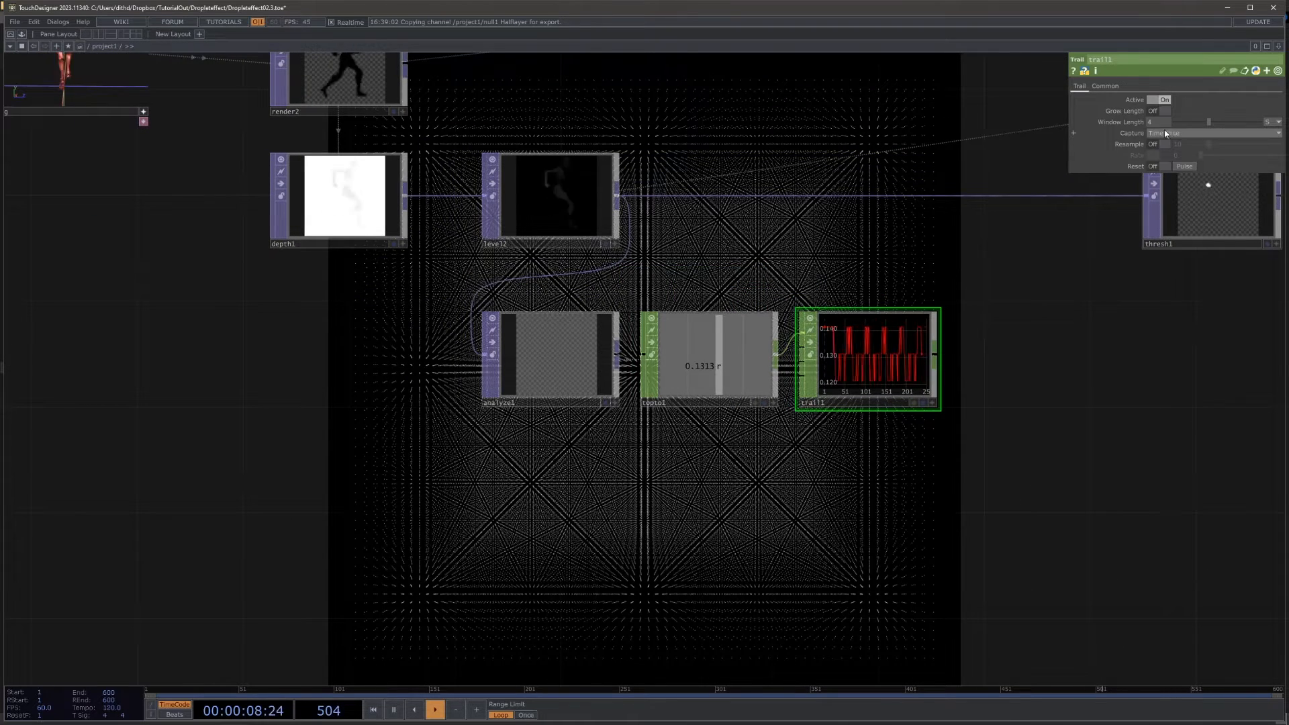
{"action": "left_click_drag", "start_coordinate": [222, 380], "coordinate": [366, 471]}
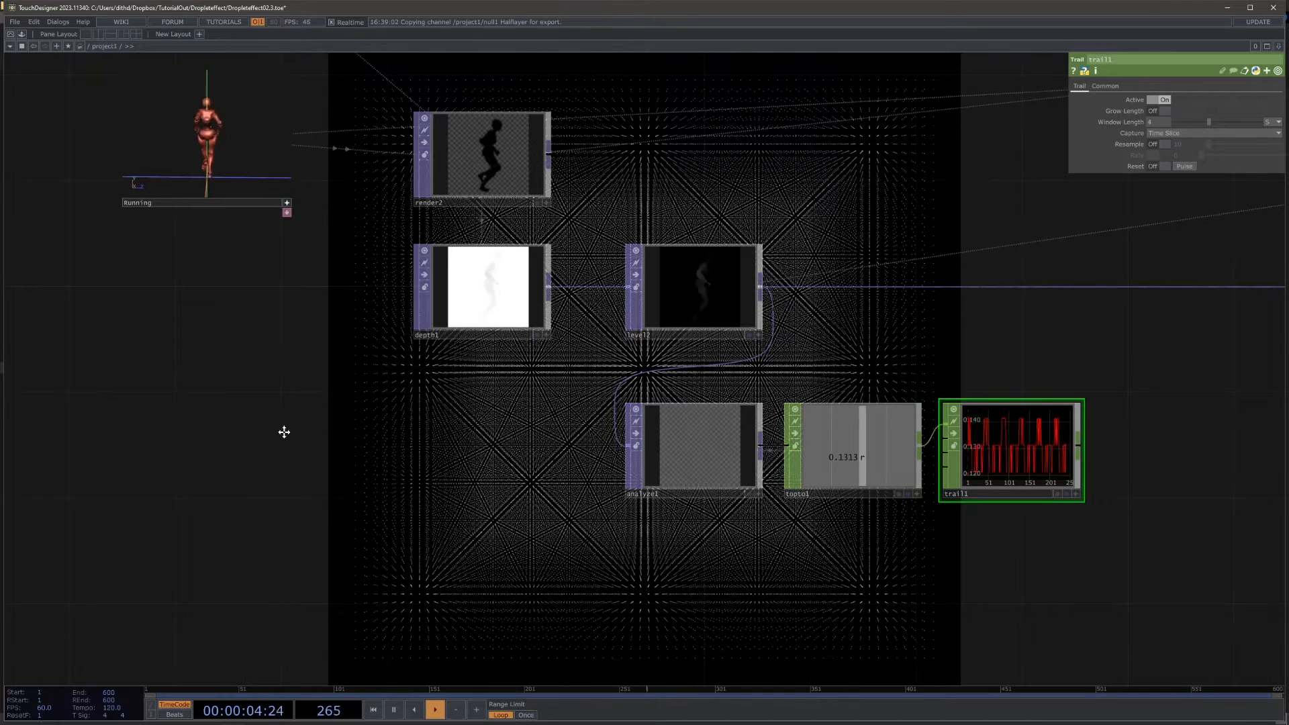
{"action": "left_click_drag", "start_coordinate": [284, 431], "coordinate": [102, 403]}
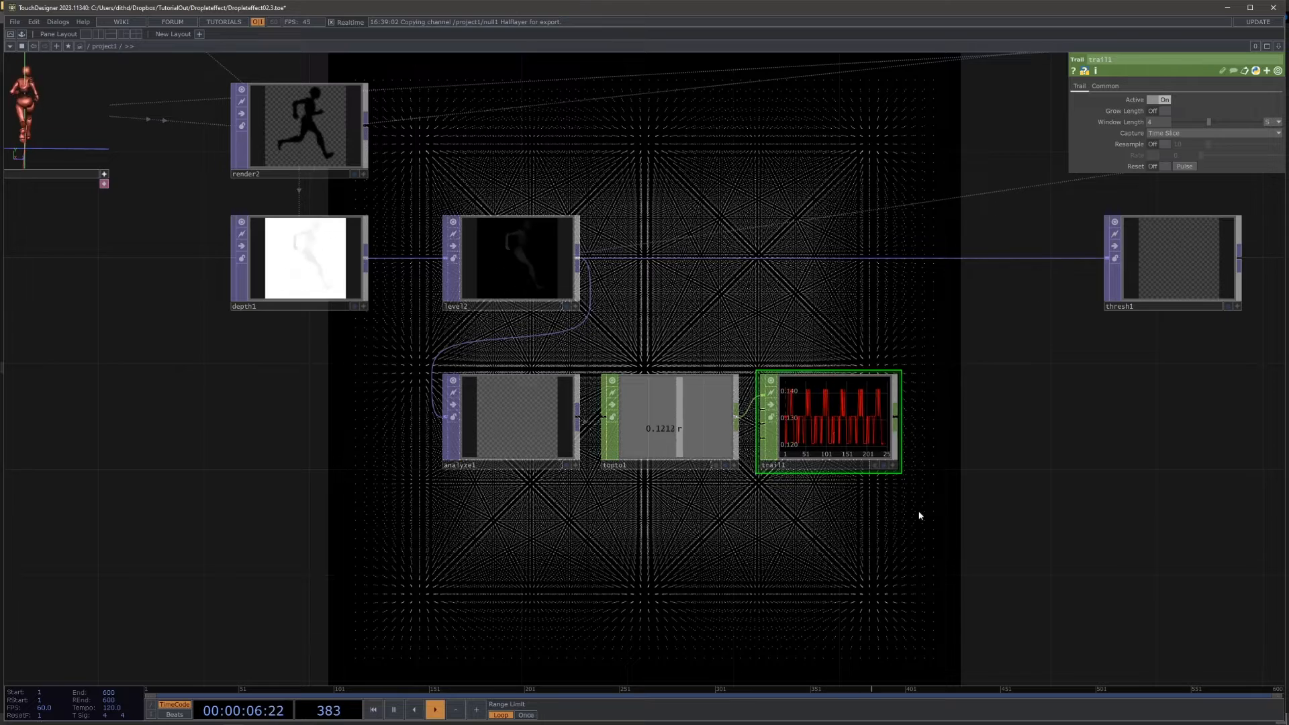
Step: Append an Analyze CHOP to trail1's output and place it directly below topto1
{"action": "left_click_drag", "start_coordinate": [944, 522], "coordinate": [949, 419]}
{"action": "scroll", "coordinate": [962, 472], "scroll_direction": "up", "scroll_amount": 3}
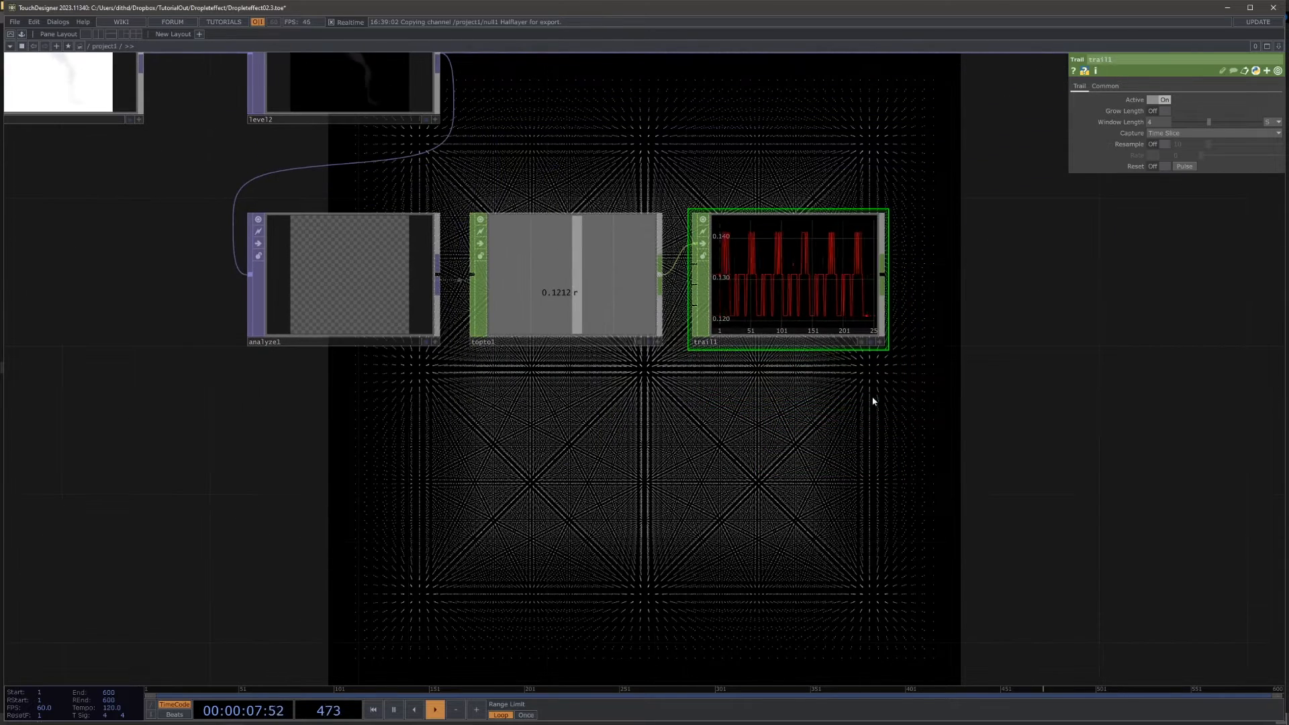
{"action": "right_click", "coordinate": [887, 278]}
{"action": "left_click", "coordinate": [732, 165]}
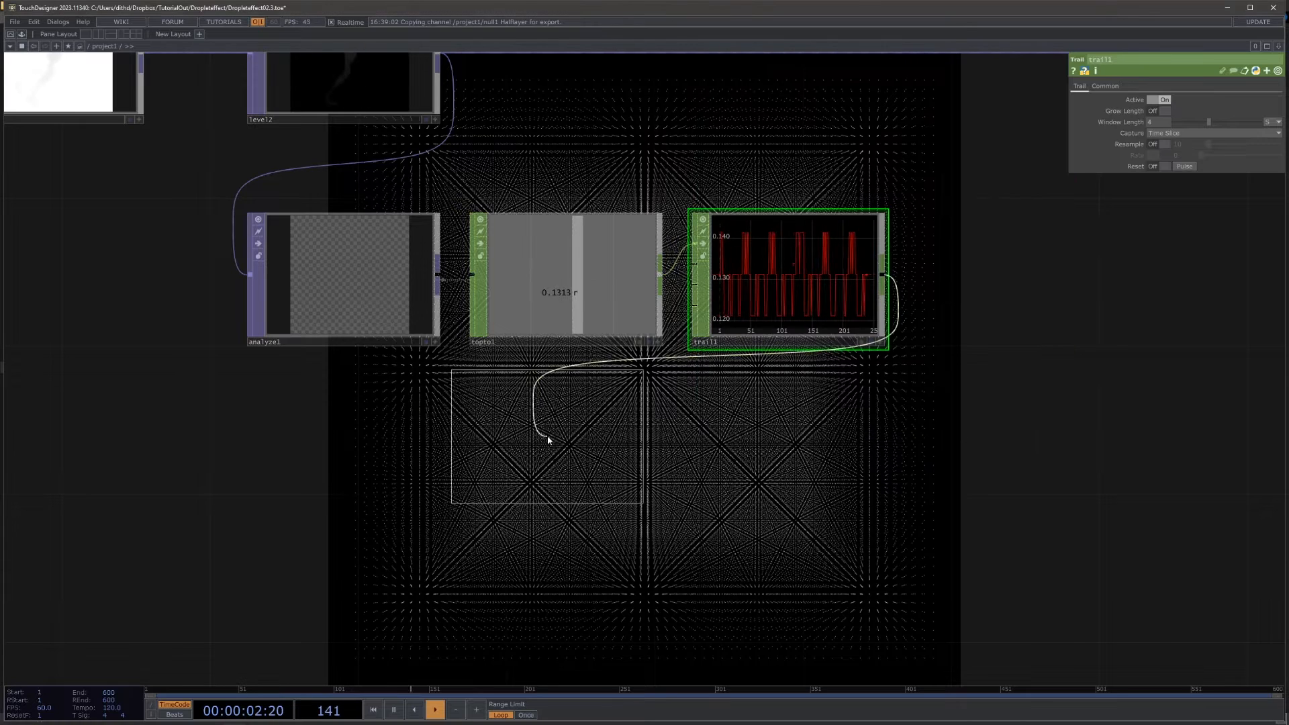
{"action": "left_click", "coordinate": [557, 432]}
{"action": "left_click_drag", "start_coordinate": [557, 432], "coordinate": [581, 441]}
Step: Set analyze2's Function to Value of Highest Peak and compare its output with level2's depth image
{"action": "left_click", "coordinate": [1194, 100]}
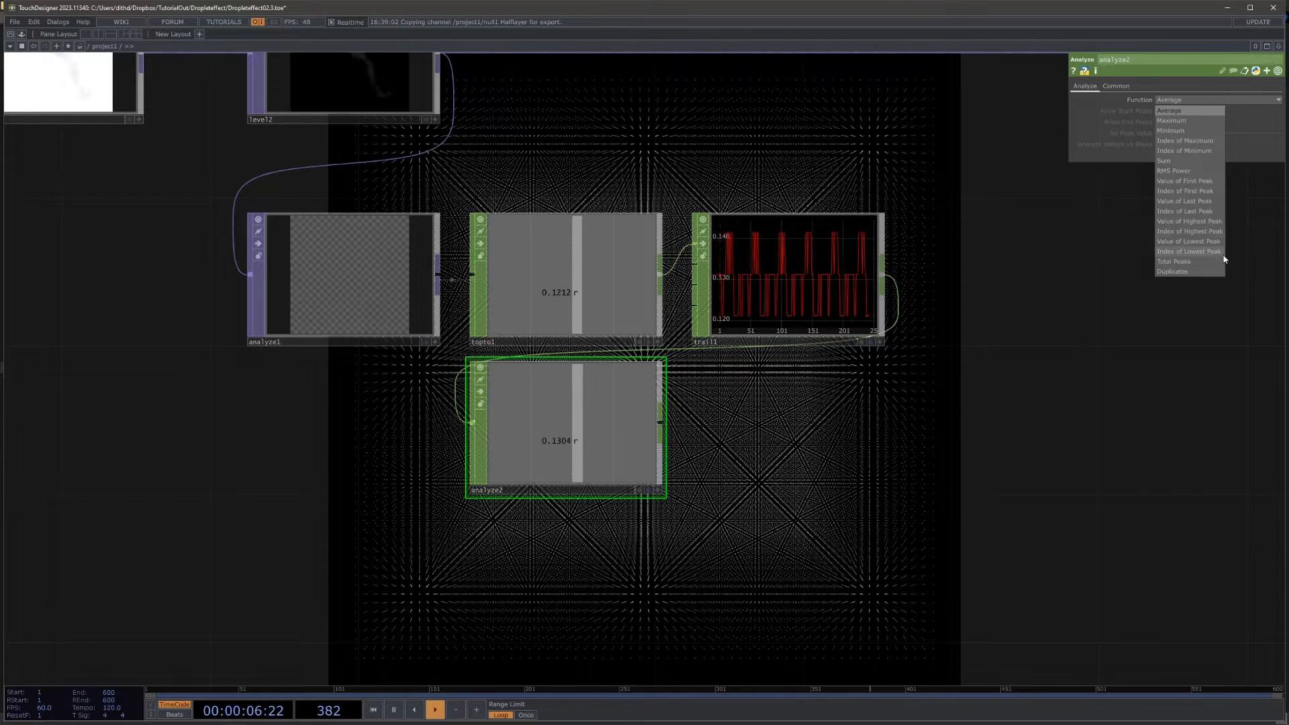
{"action": "left_click", "coordinate": [1177, 221]}
{"action": "scroll", "coordinate": [644, 432], "scroll_direction": "up", "scroll_amount": 2}
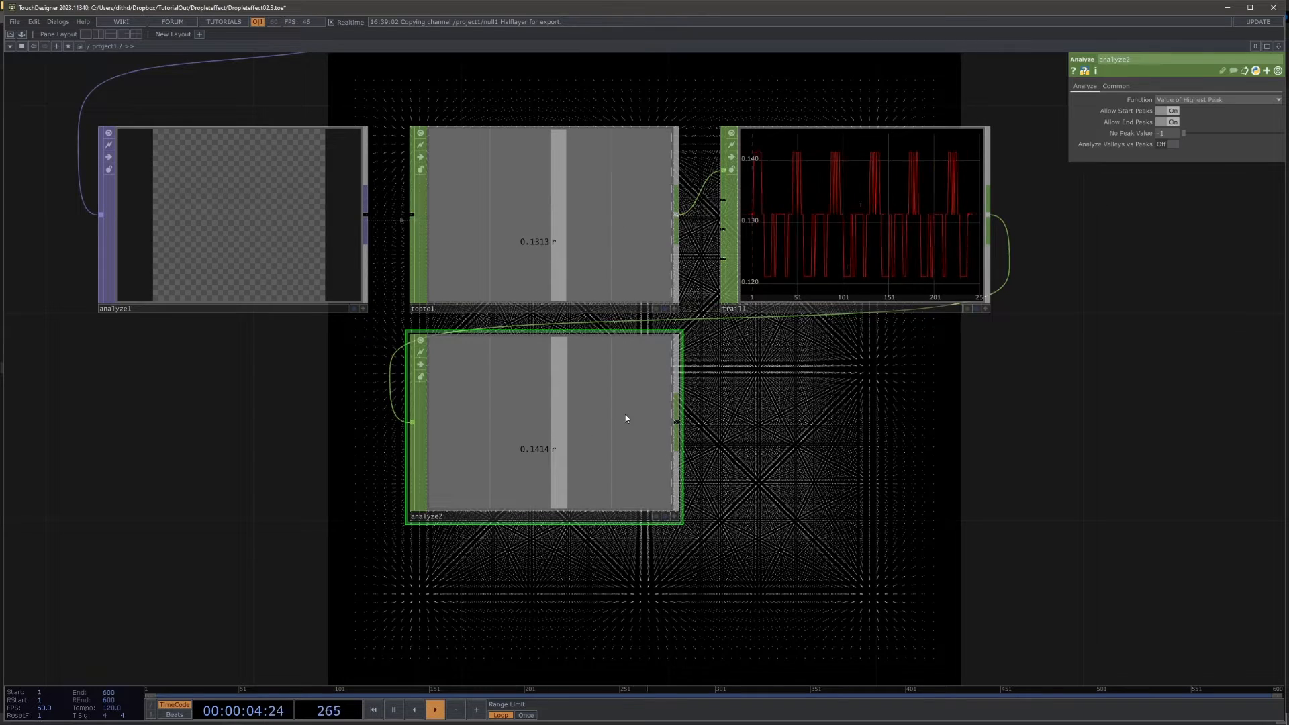
{"action": "scroll", "coordinate": [906, 477], "scroll_direction": "down", "scroll_amount": 4}
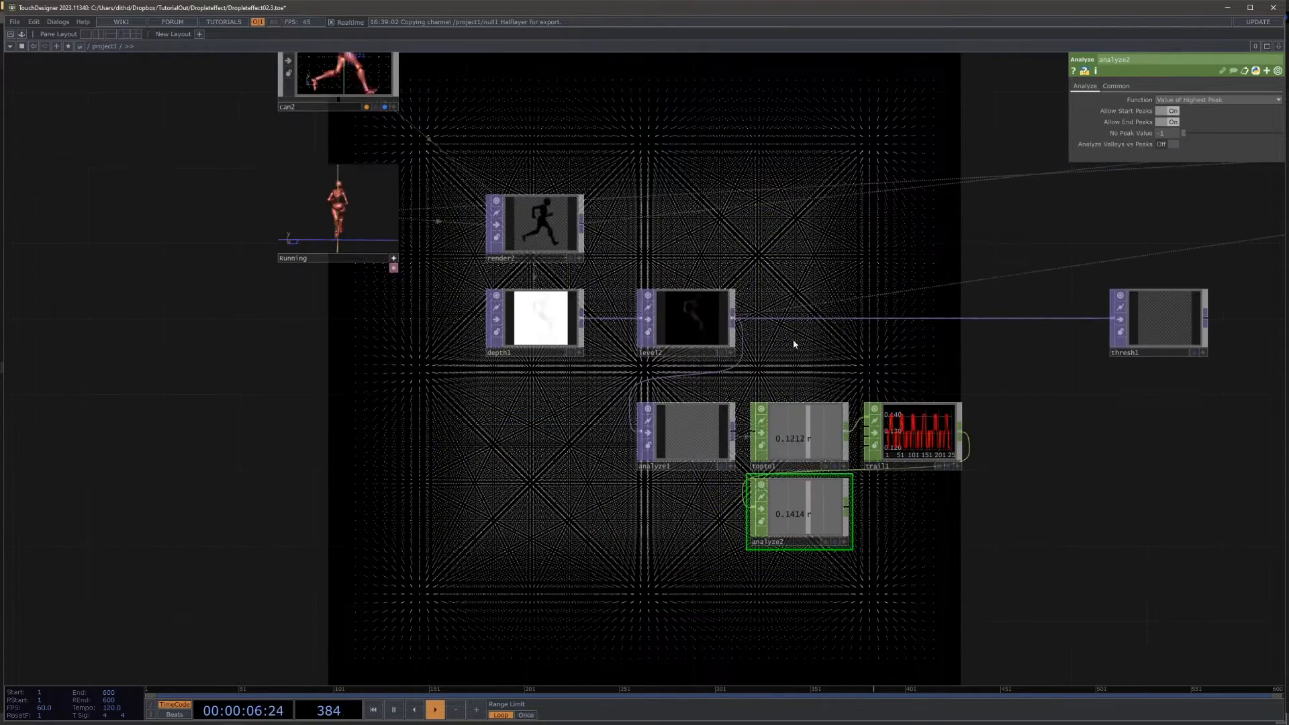
{"action": "scroll", "coordinate": [694, 321], "scroll_direction": "up", "scroll_amount": 5}
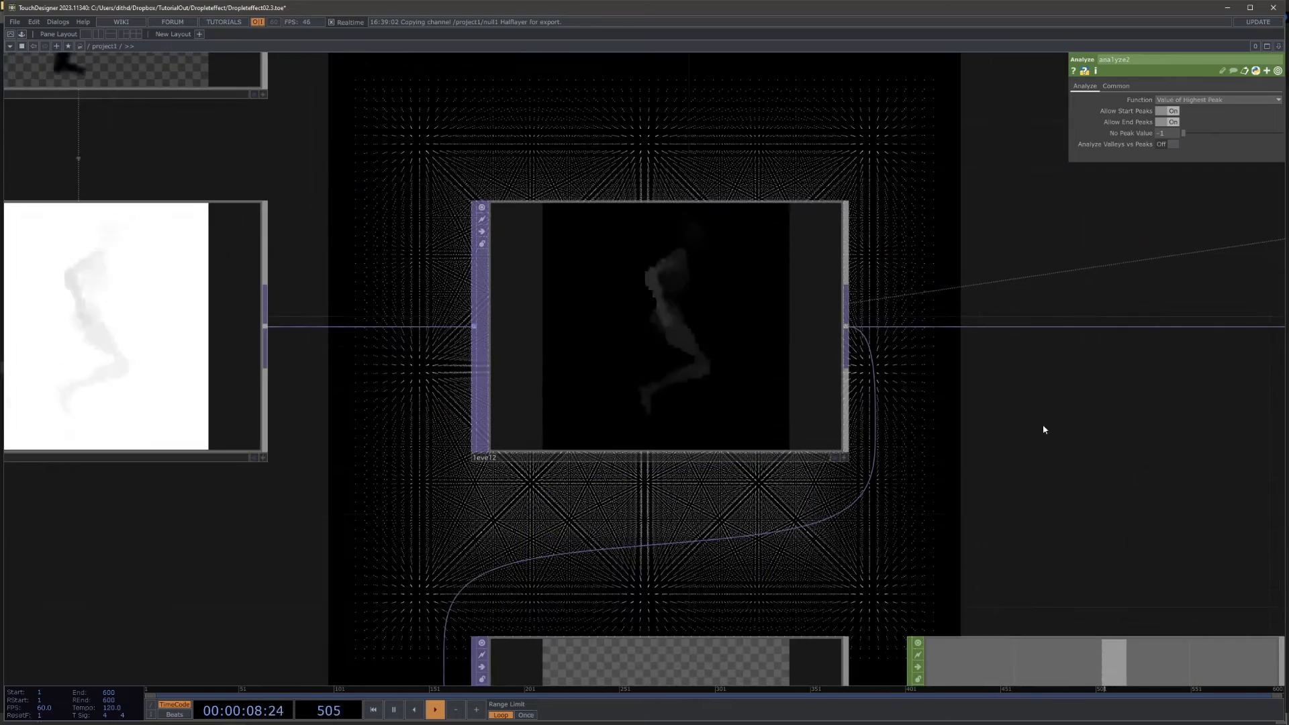
{"action": "left_click_drag", "start_coordinate": [1091, 429], "coordinate": [900, 279]}
{"action": "scroll", "coordinate": [900, 279], "scroll_direction": "down", "scroll_amount": 4}
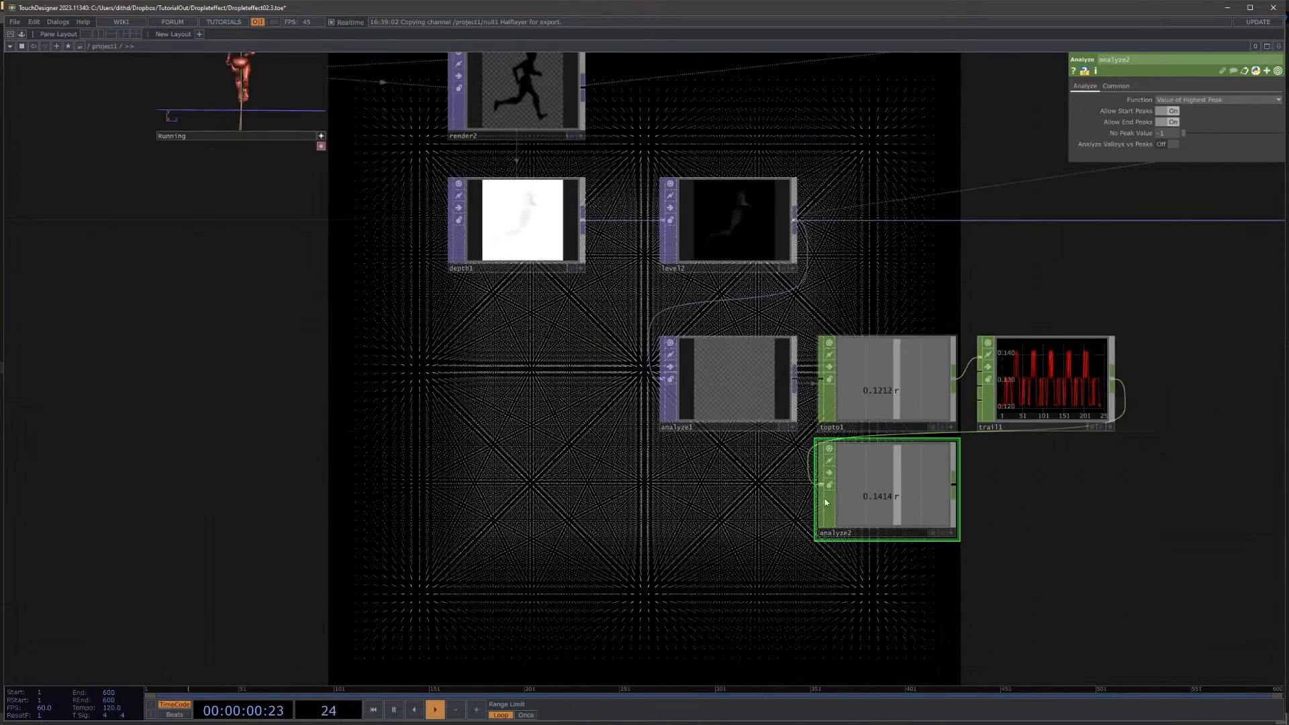
Step: Lock analyze2 to hold its peak value and bypass analyze1, topto1 and trail1
{"action": "scroll", "coordinate": [824, 498], "scroll_direction": "up", "scroll_amount": 3}
{"action": "scroll", "coordinate": [413, 445], "scroll_direction": "up", "scroll_amount": 1}
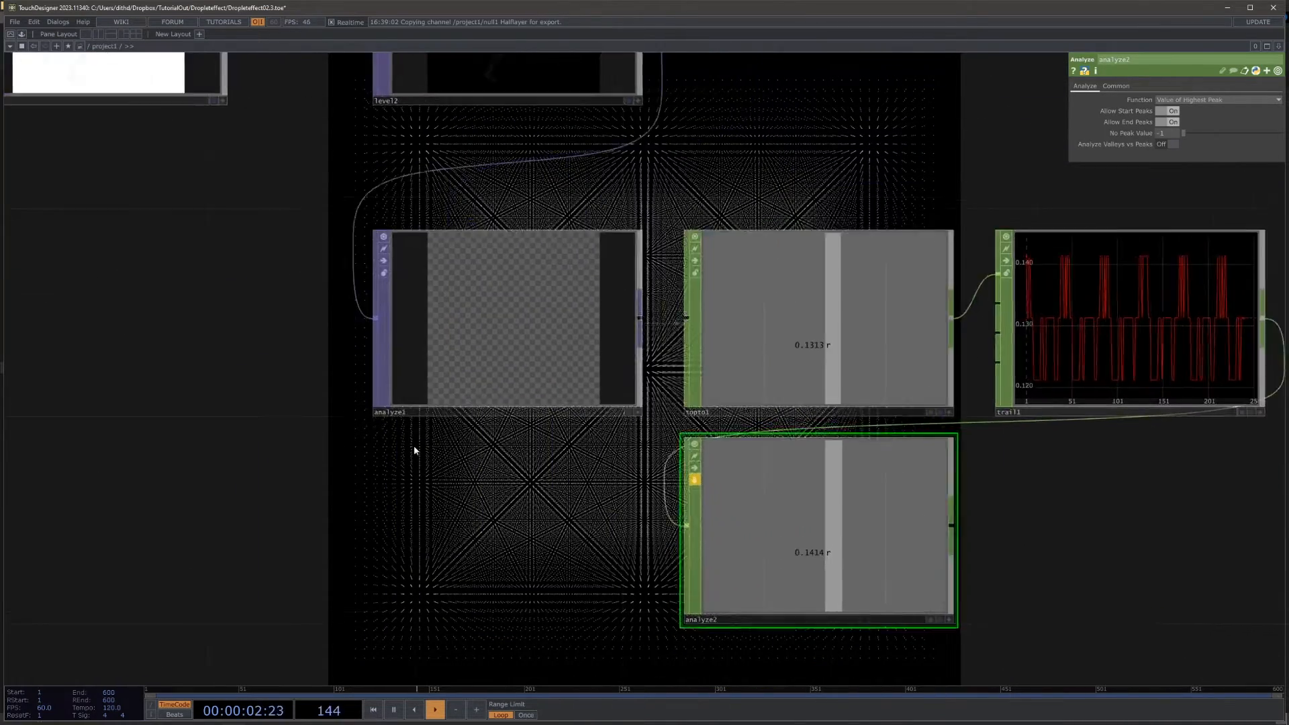
{"action": "left_click_drag", "start_coordinate": [413, 445], "coordinate": [390, 448]}
{"action": "left_click", "coordinate": [357, 263]}
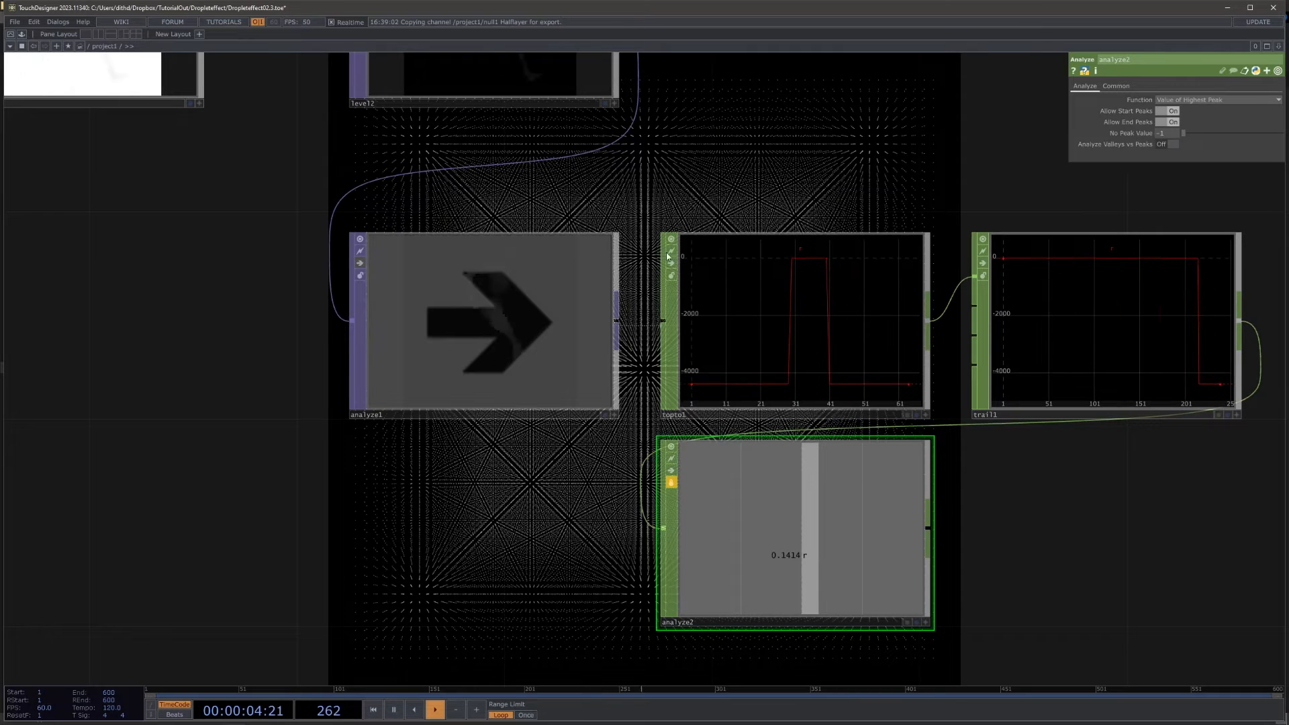
{"action": "left_click", "coordinate": [671, 263]}
{"action": "left_click", "coordinate": [987, 264]}
{"action": "scroll", "coordinate": [667, 147], "scroll_direction": "down", "scroll_amount": 3}
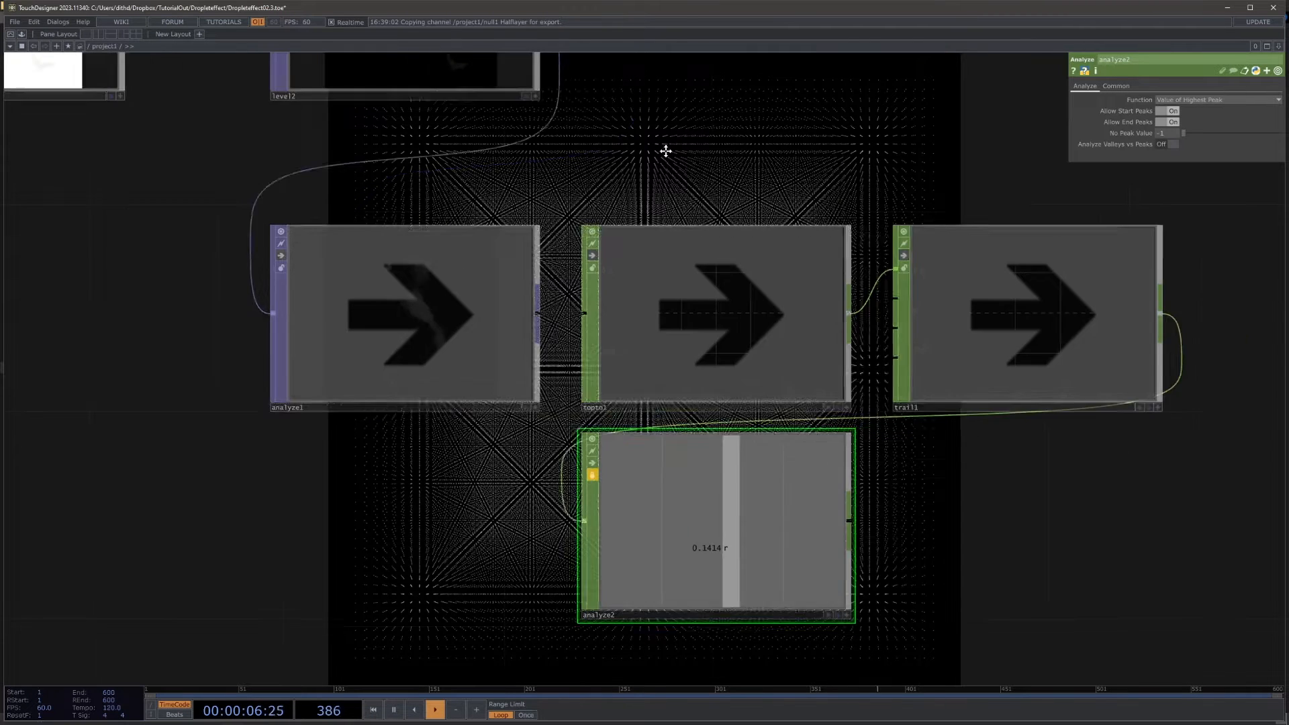
{"action": "scroll", "coordinate": [675, 433], "scroll_direction": "up", "scroll_amount": 1}
Step: Reference analyze2's r channel in thresh1's Threshold parameter
{"action": "left_click_drag", "start_coordinate": [675, 433], "coordinate": [343, 458]}
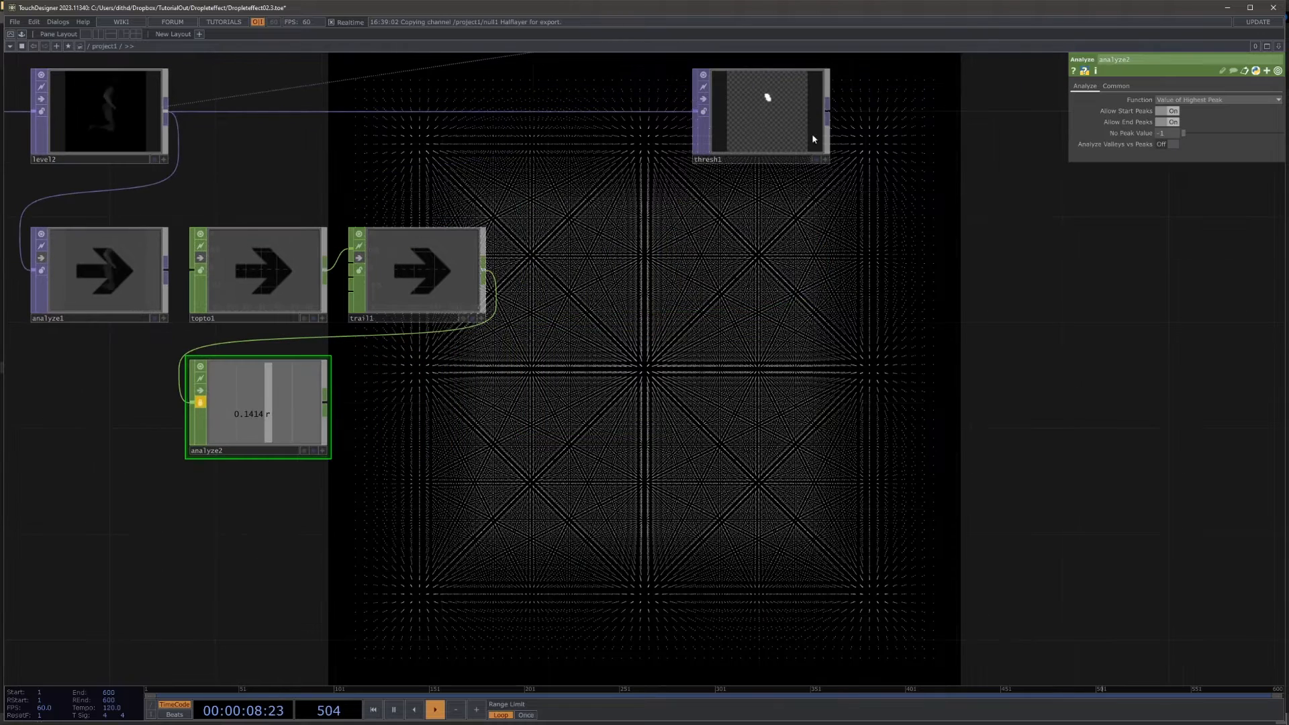
{"action": "left_click", "coordinate": [811, 133]}
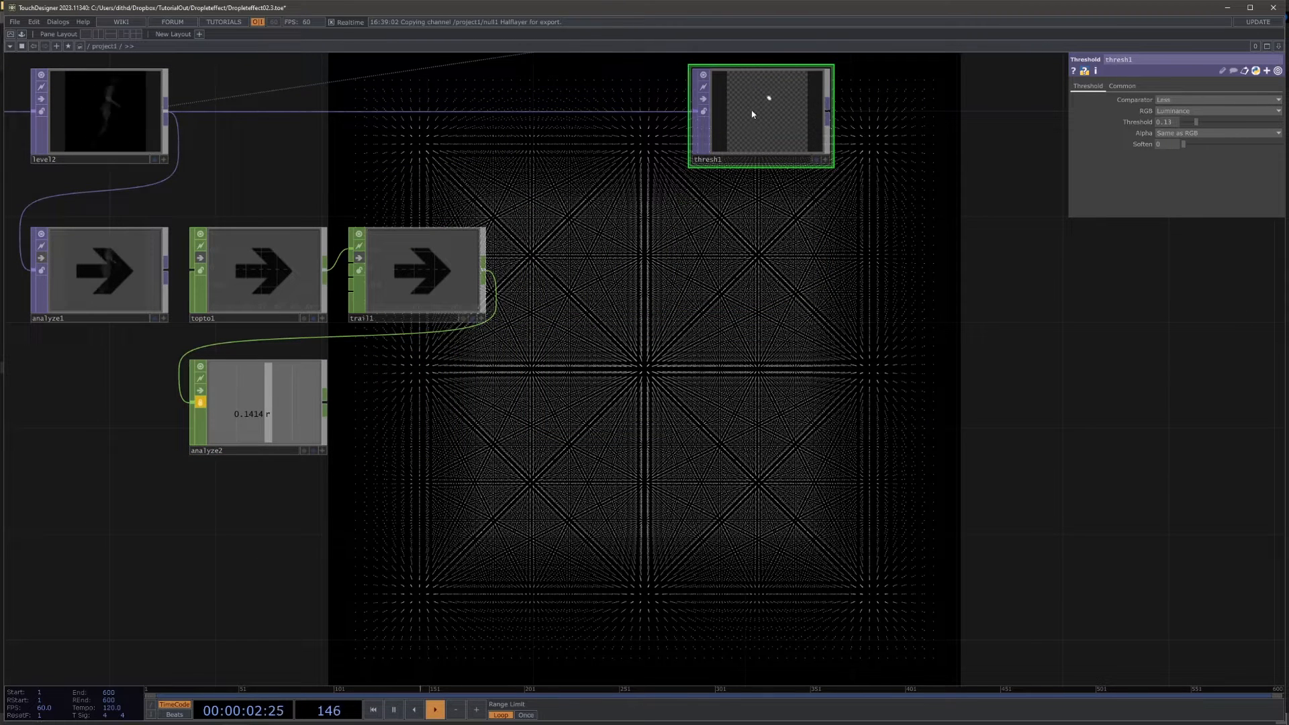
{"action": "left_click", "coordinate": [322, 451]}
{"action": "left_click_drag", "start_coordinate": [275, 417], "coordinate": [731, 318]}
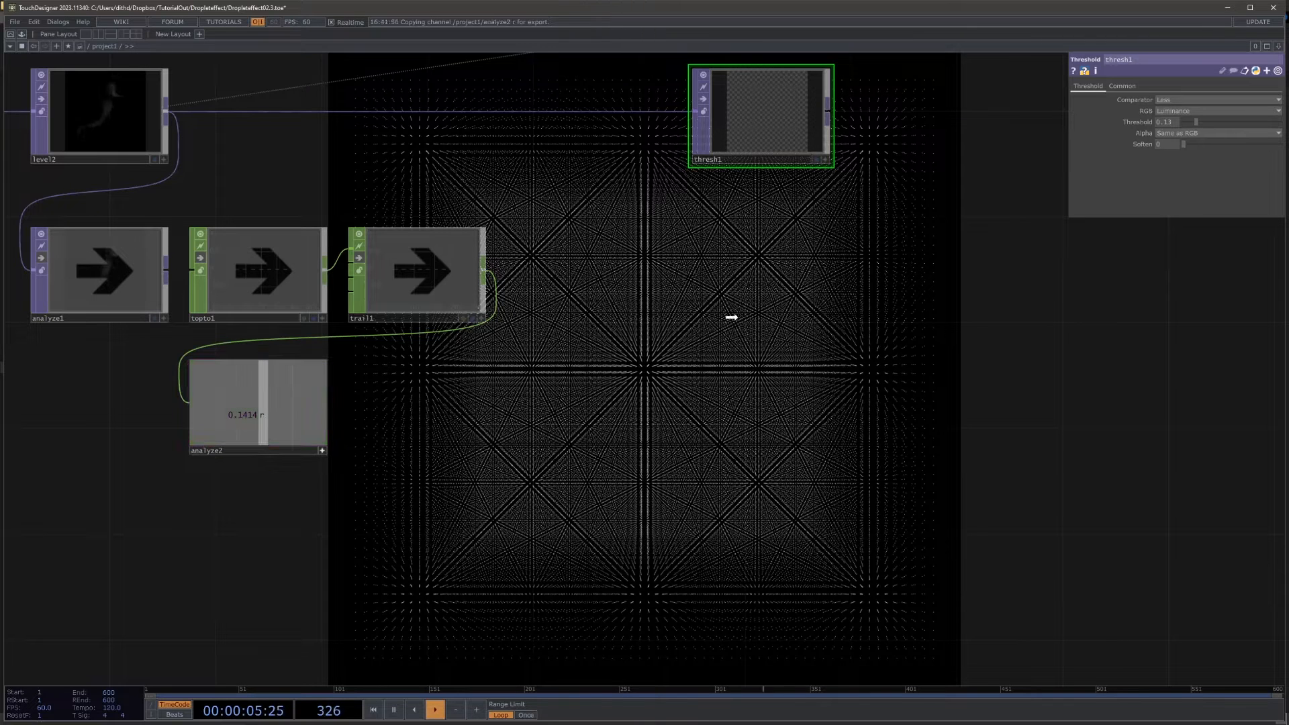
{"action": "left_click_drag", "start_coordinate": [1167, 124], "coordinate": [1174, 122]}
{"action": "left_click", "coordinate": [1176, 121]}
Step: Move thresh1 farther from level2 and expand its Threshold parameter to show the reference expression
{"action": "left_click_drag", "start_coordinate": [780, 114], "coordinate": [886, 111]}
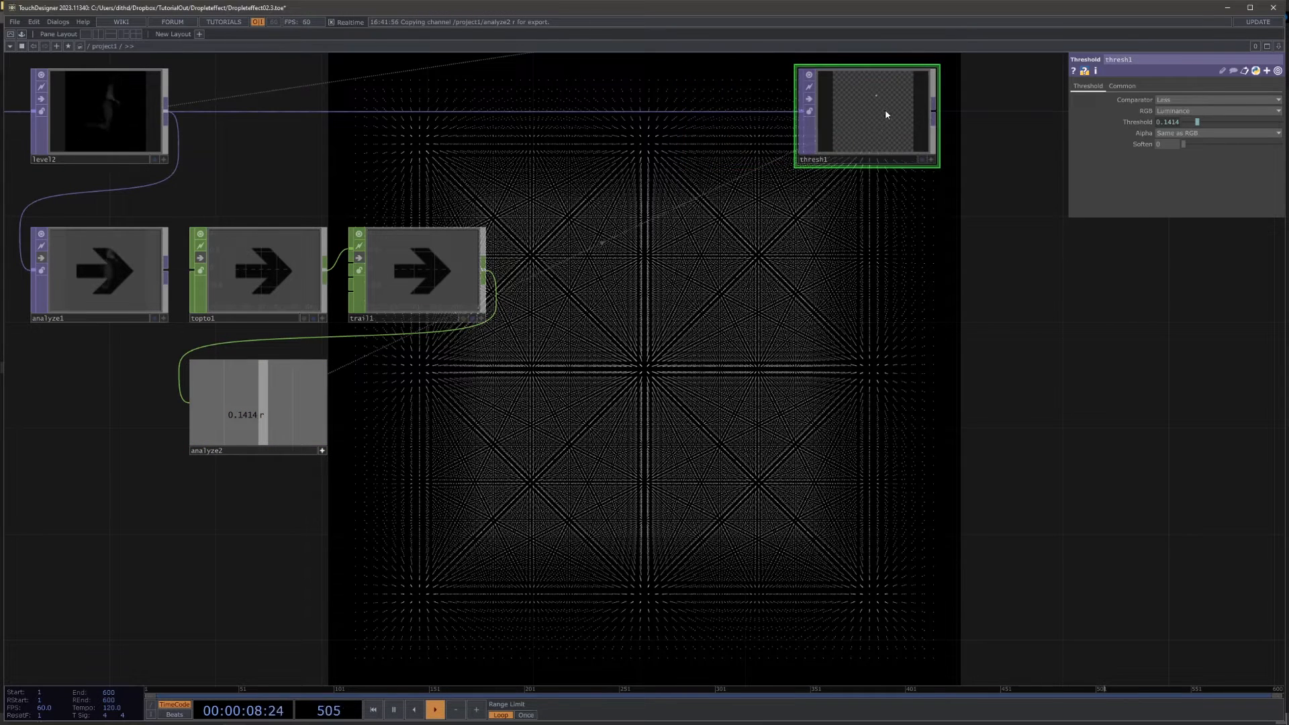
{"action": "scroll", "coordinate": [885, 113], "scroll_direction": "up", "scroll_amount": 3}
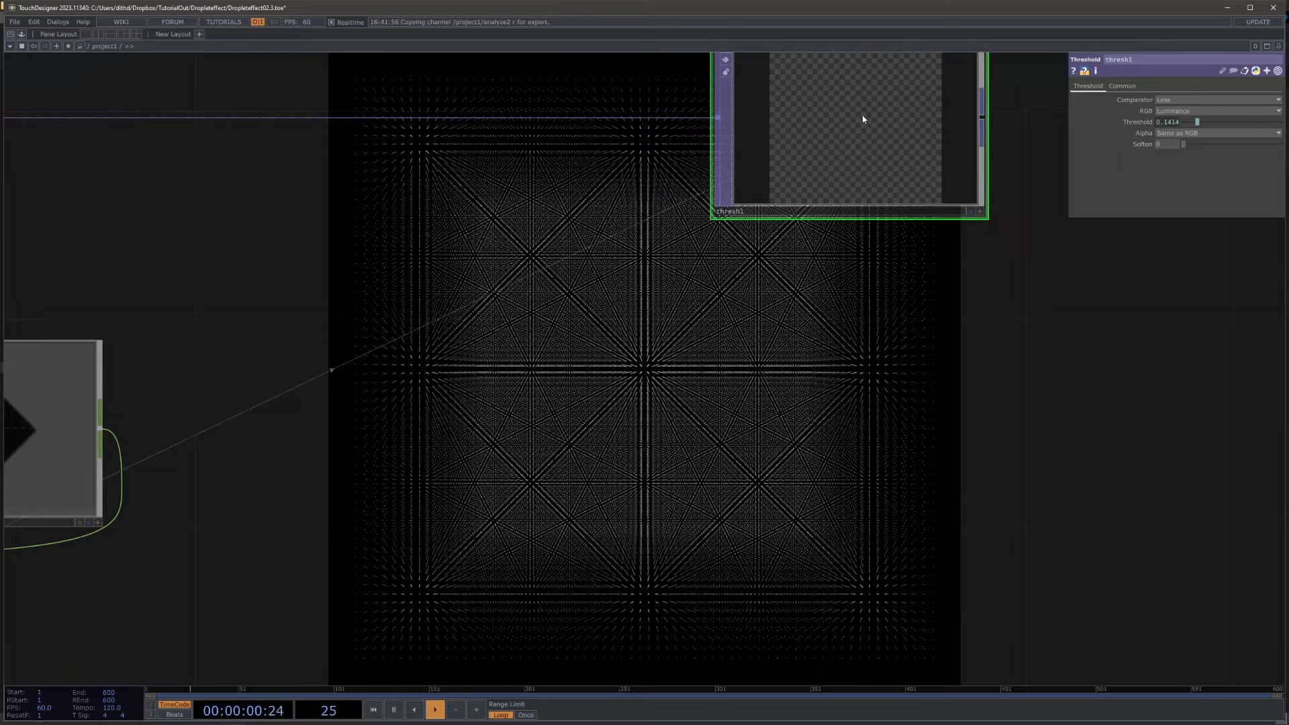
{"action": "scroll", "coordinate": [904, 149], "scroll_direction": "down", "scroll_amount": 3}
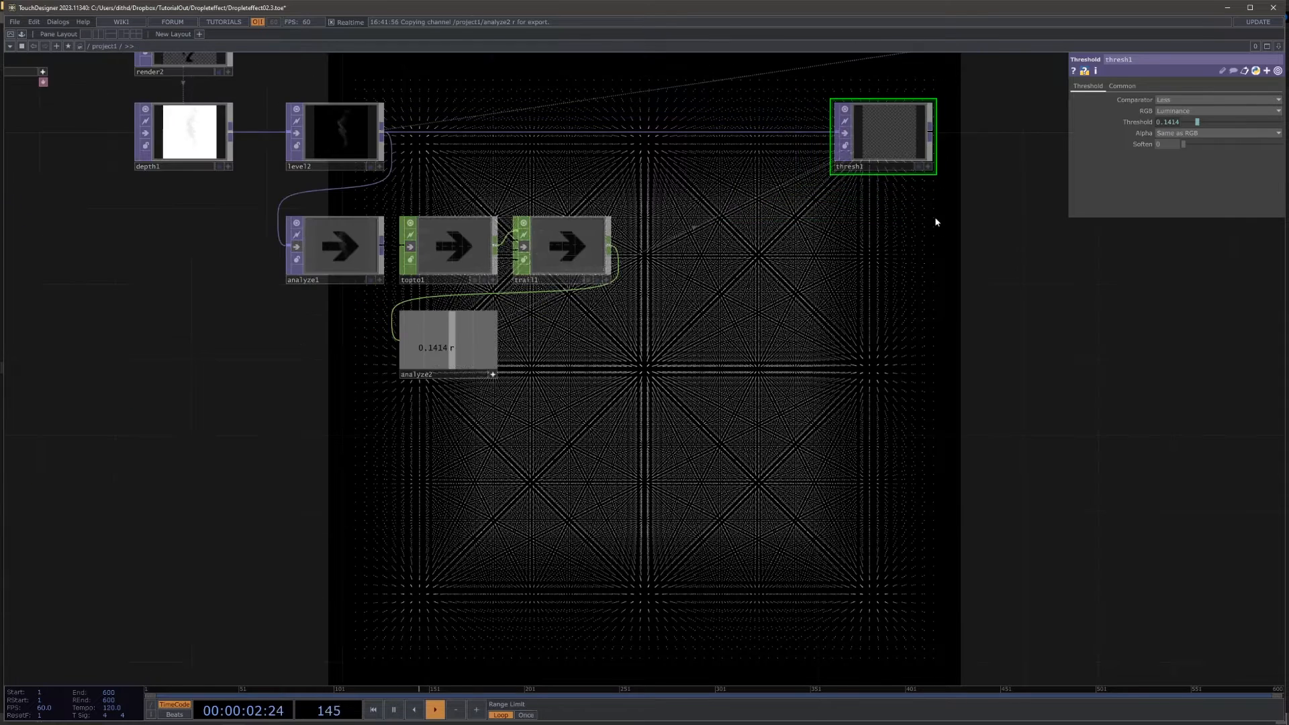
{"action": "left_click_drag", "start_coordinate": [934, 216], "coordinate": [891, 303]}
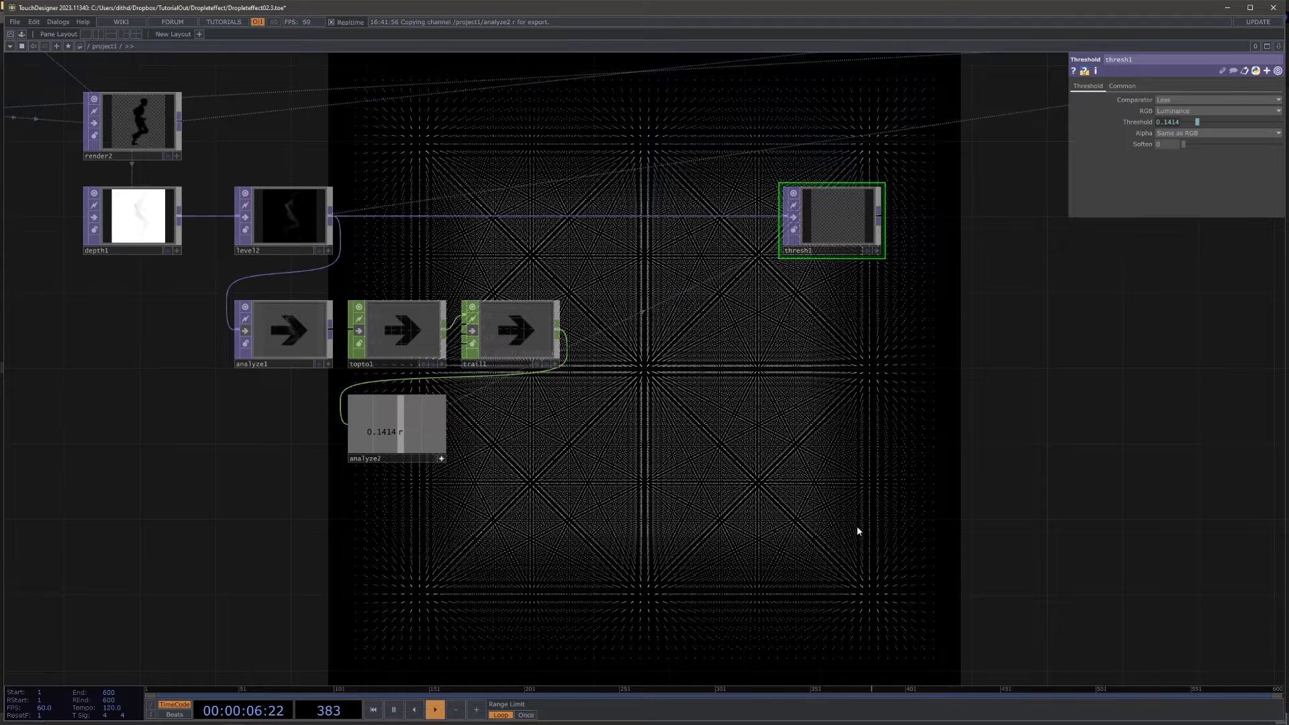
{"action": "left_click_drag", "start_coordinate": [857, 532], "coordinate": [713, 534]}
{"action": "left_click", "coordinate": [1135, 124]}
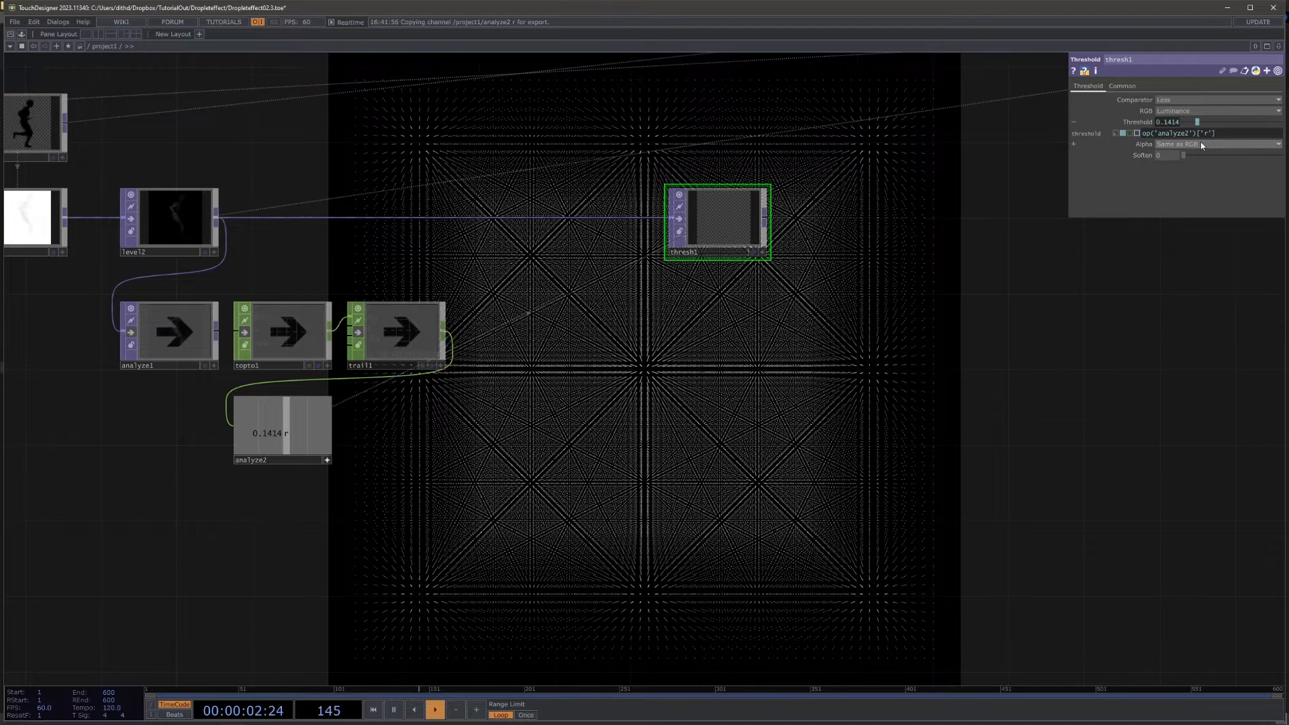
Step: Duplicate thresh1 and place the copy directly below it, fed by the same level2 output
{"action": "left_click_drag", "start_coordinate": [826, 417], "coordinate": [651, 406]}
{"action": "key", "text": "ctrl+c"}
{"action": "key", "text": "ctrl+v"}
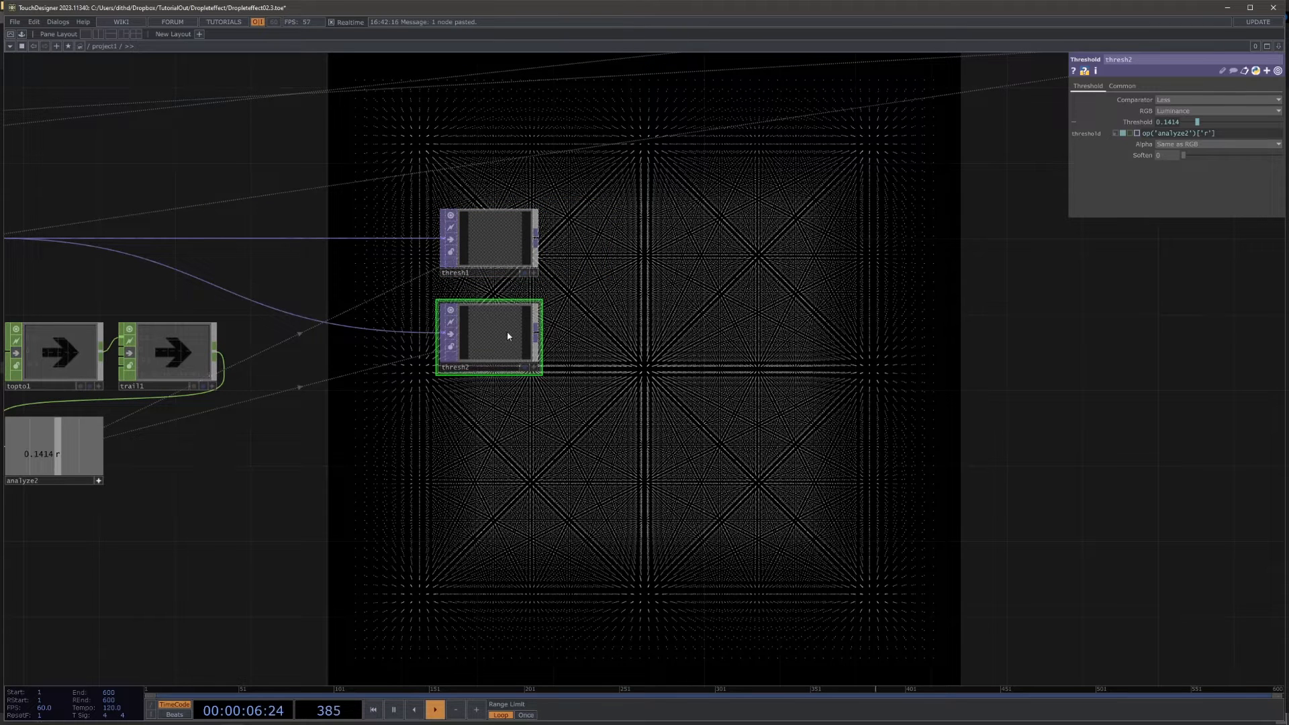
{"action": "left_click", "coordinate": [498, 257]}
{"action": "left_click", "coordinate": [499, 335]}
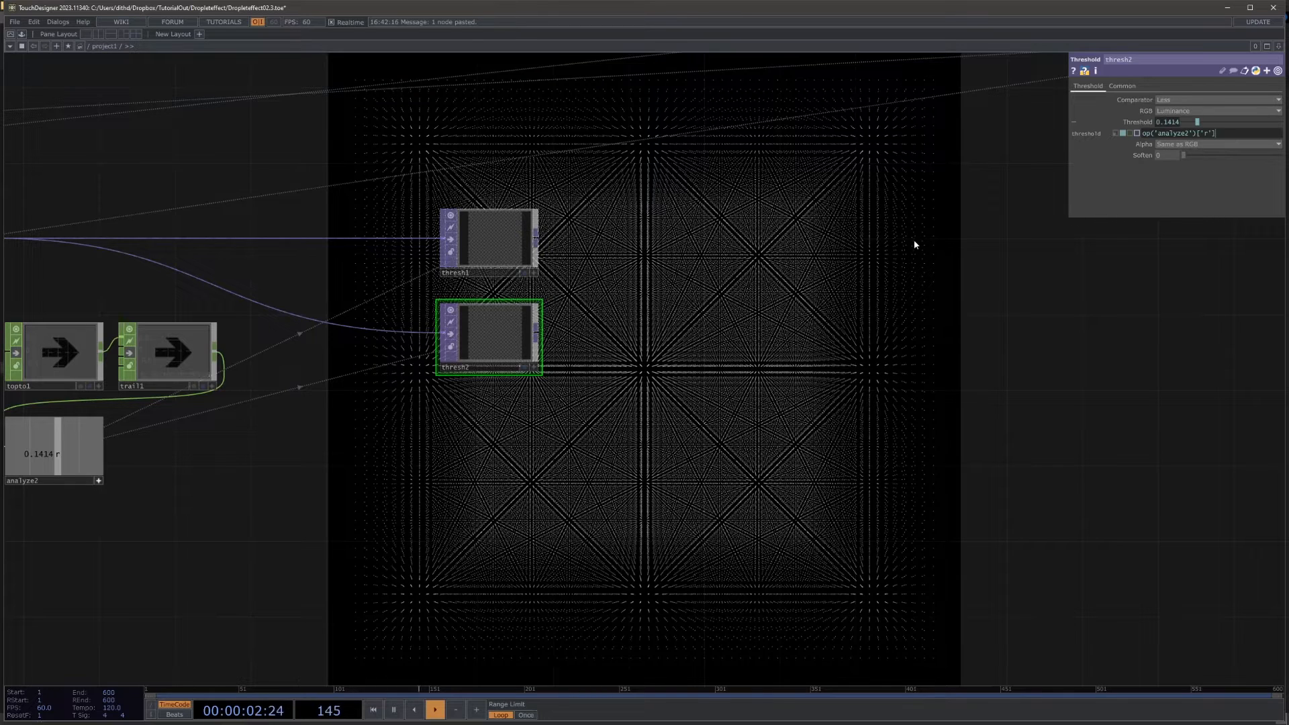
Step: Examine the res, layers and Halflayer channels in null1 and compare thresh1 with thresh2
{"action": "left_click_drag", "start_coordinate": [915, 234], "coordinate": [456, 380]}
{"action": "scroll", "coordinate": [453, 382], "scroll_direction": "down", "scroll_amount": 5}
{"action": "left_click_drag", "start_coordinate": [1042, 353], "coordinate": [732, 376]}
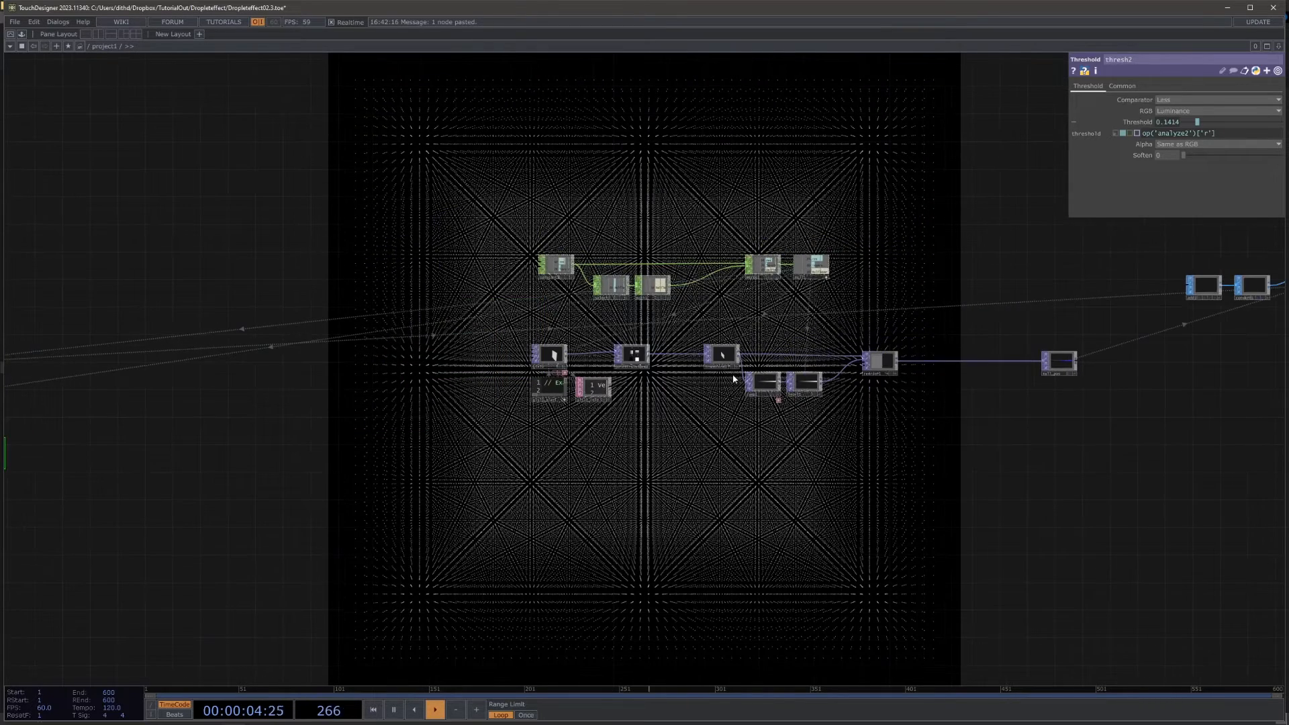
{"action": "scroll", "coordinate": [830, 292], "scroll_direction": "up", "scroll_amount": 6}
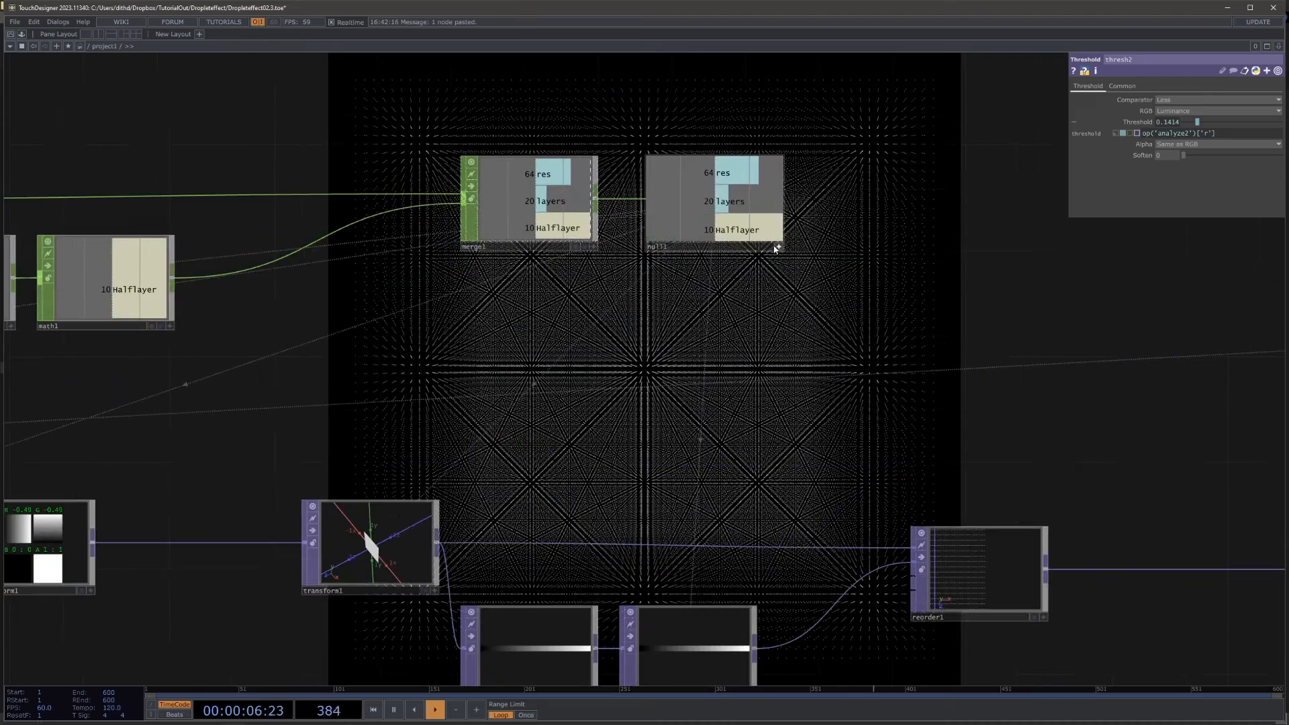
{"action": "left_click_drag", "start_coordinate": [614, 347], "coordinate": [948, 227]}
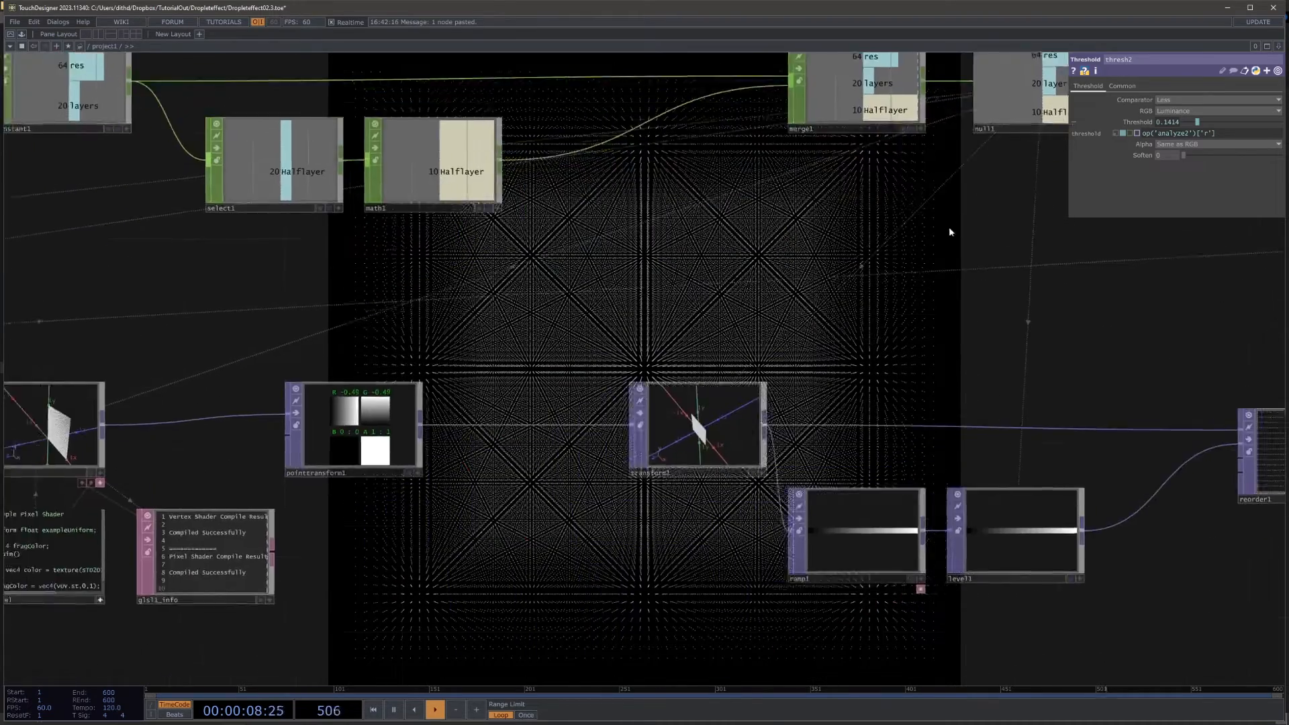
{"action": "scroll", "coordinate": [948, 228], "scroll_direction": "down", "scroll_amount": 5}
{"action": "left_click_drag", "start_coordinate": [439, 479], "coordinate": [796, 456]}
{"action": "scroll", "coordinate": [164, 457], "scroll_direction": "up", "scroll_amount": 5}
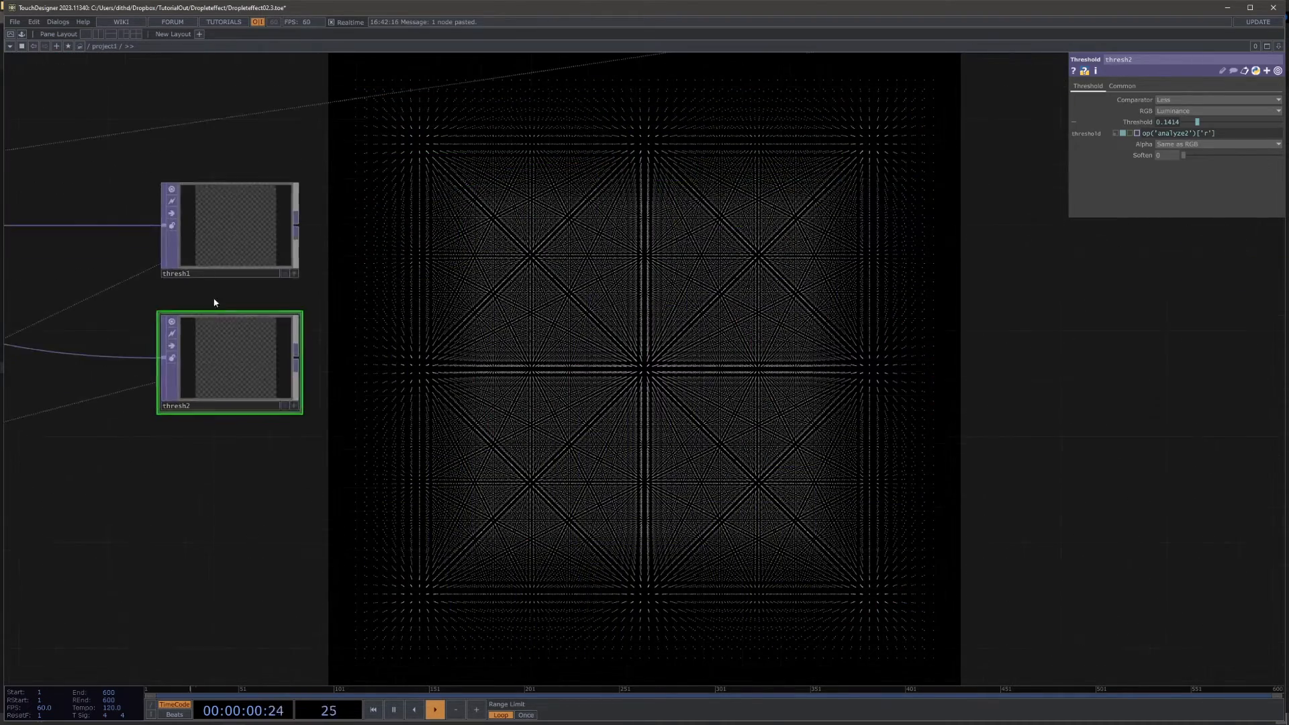
{"action": "left_click", "coordinate": [232, 252]}
{"action": "left_click", "coordinate": [253, 354]}
Step: Reference null1's Halflayer channel in thresh2's Soften parameter to get its expression, and open thresh2's Threshold expression for editing
{"action": "left_click_drag", "start_coordinate": [355, 354], "coordinate": [61, 368]}
{"action": "scroll", "coordinate": [322, 371], "scroll_direction": "down", "scroll_amount": 5}
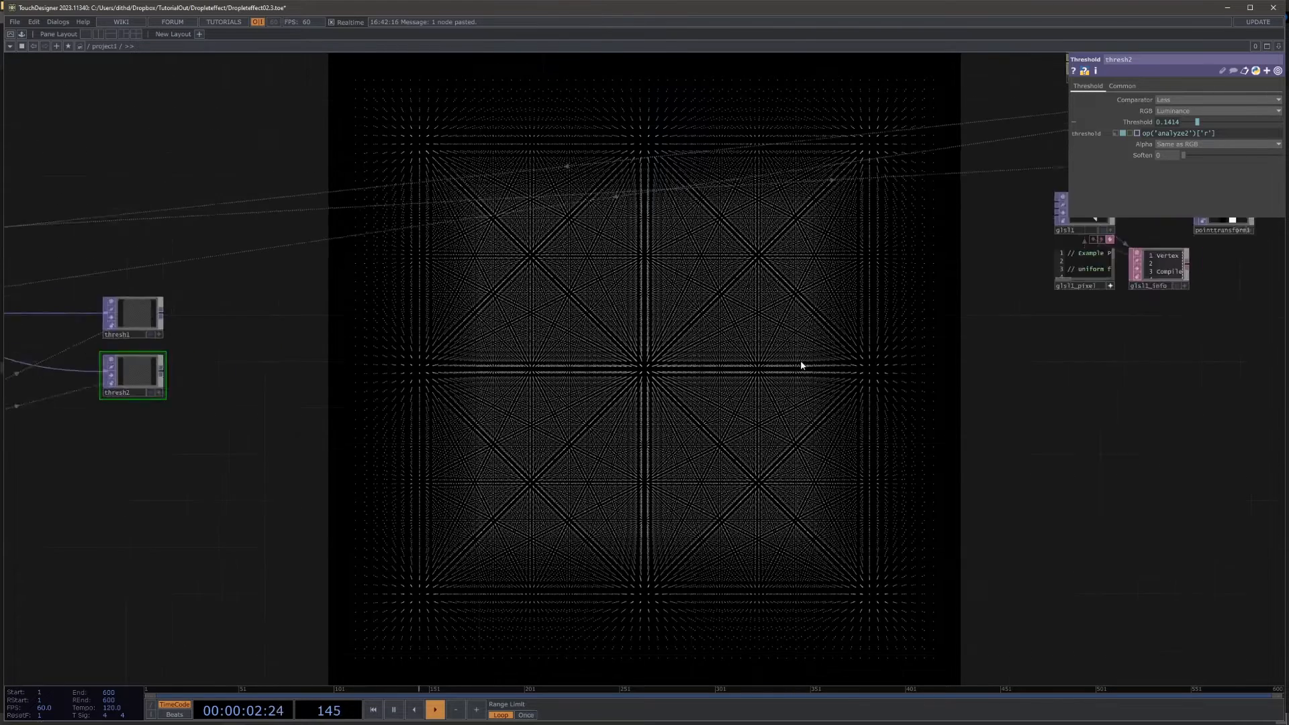
{"action": "left_click_drag", "start_coordinate": [1163, 307], "coordinate": [571, 413]}
{"action": "scroll", "coordinate": [877, 251], "scroll_direction": "up", "scroll_amount": 2}
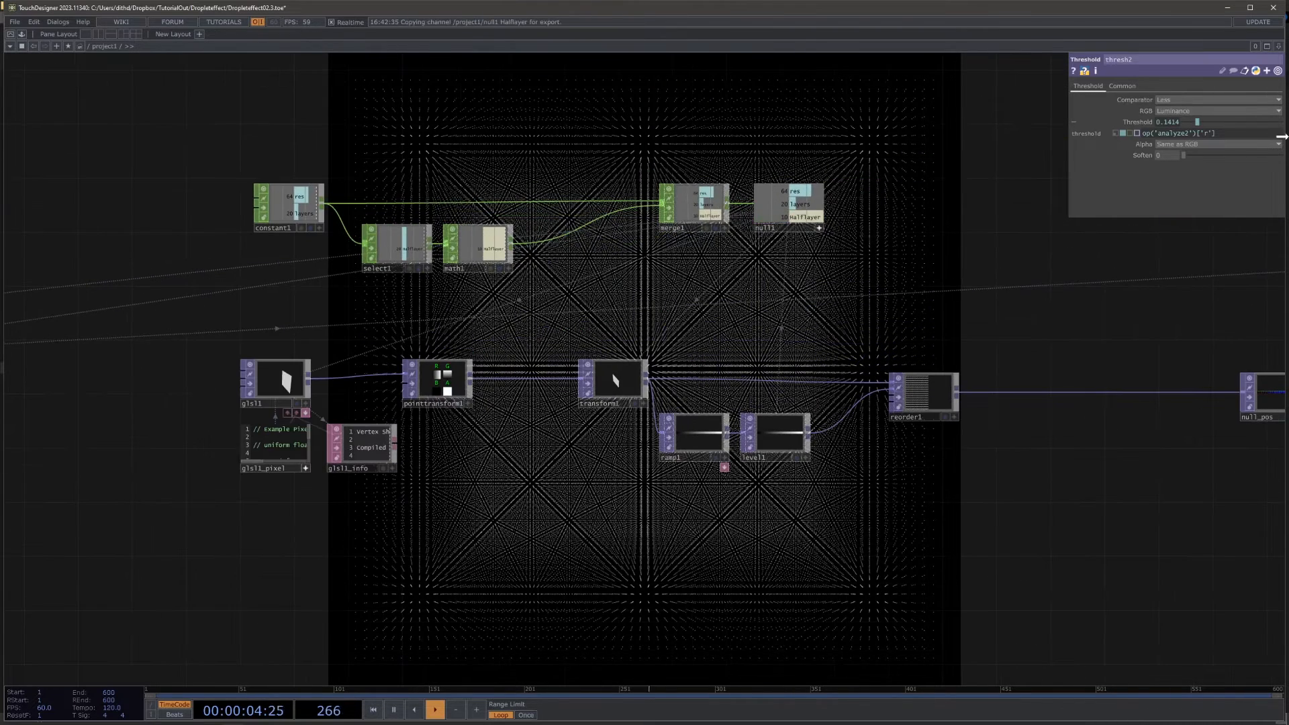
{"action": "left_click_drag", "start_coordinate": [1178, 154], "coordinate": [1177, 155]}
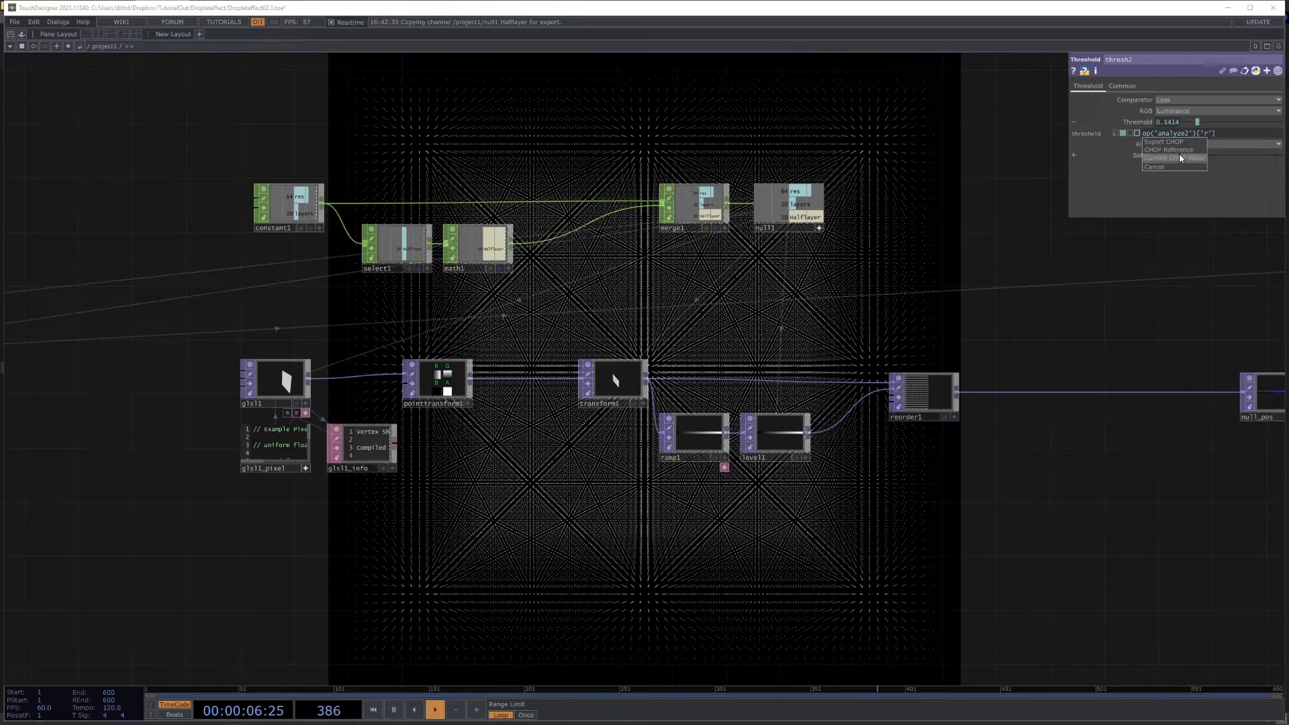
{"action": "left_click", "coordinate": [1179, 156]}
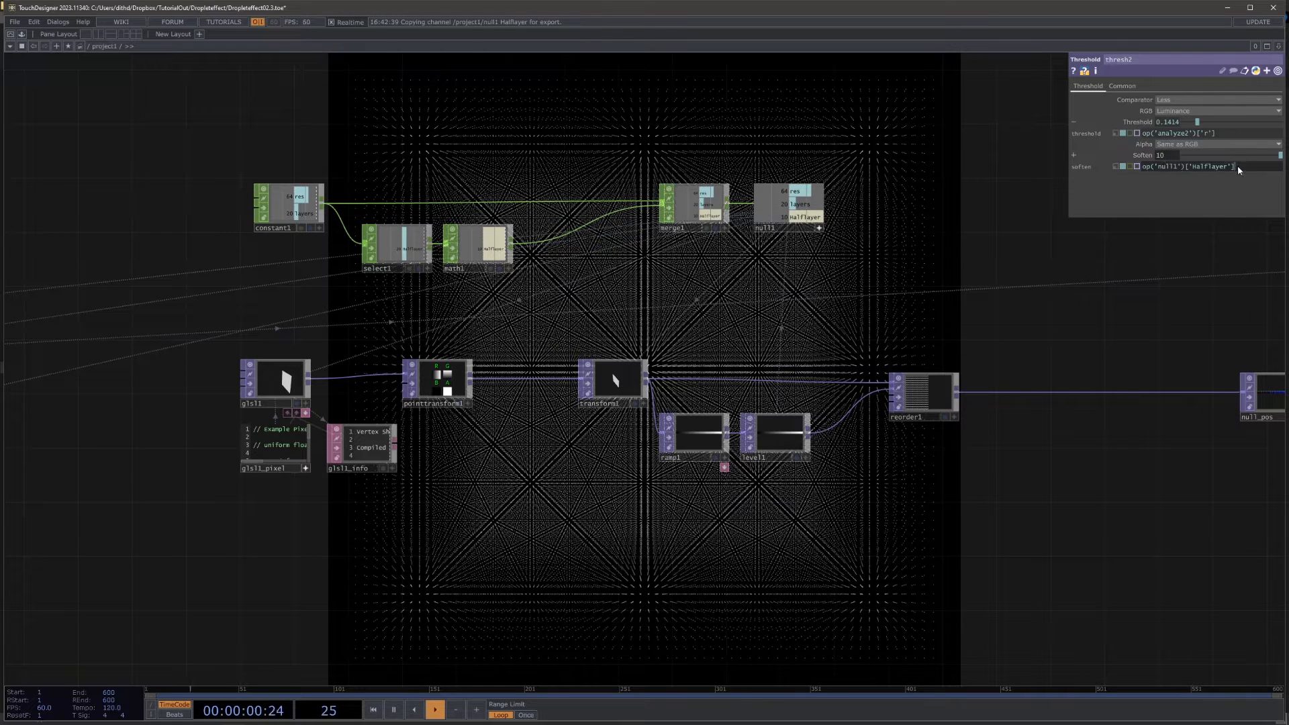
{"action": "left_click", "coordinate": [1226, 133]}
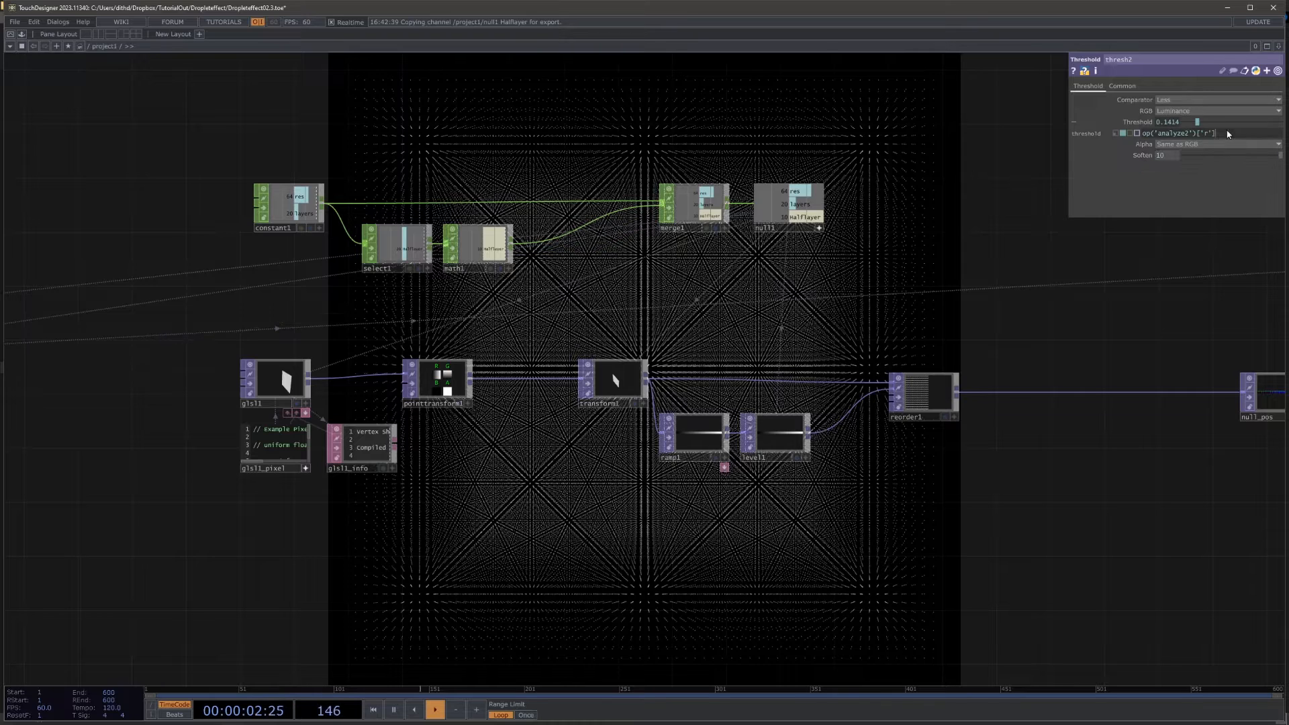
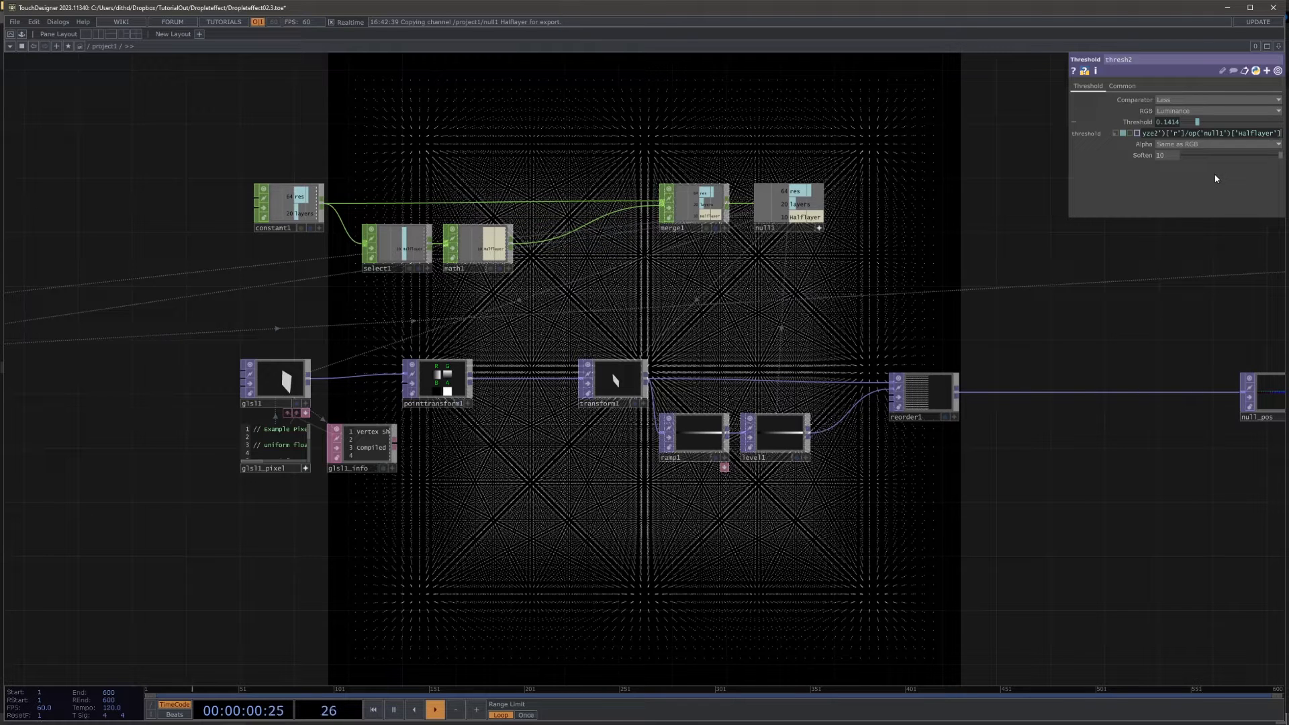
Step: Apply thresh2's Threshold expression dividing analyze2's r channel by null1's Halflayer, and set Soften to 0
{"action": "middle_click_drag", "start_coordinate": [943, 241], "coordinate": [651, 366]}
{"action": "middle_click_drag", "start_coordinate": [175, 423], "coordinate": [504, 208]}
{"action": "middle_click_drag", "start_coordinate": [595, 378], "coordinate": [653, 383]}
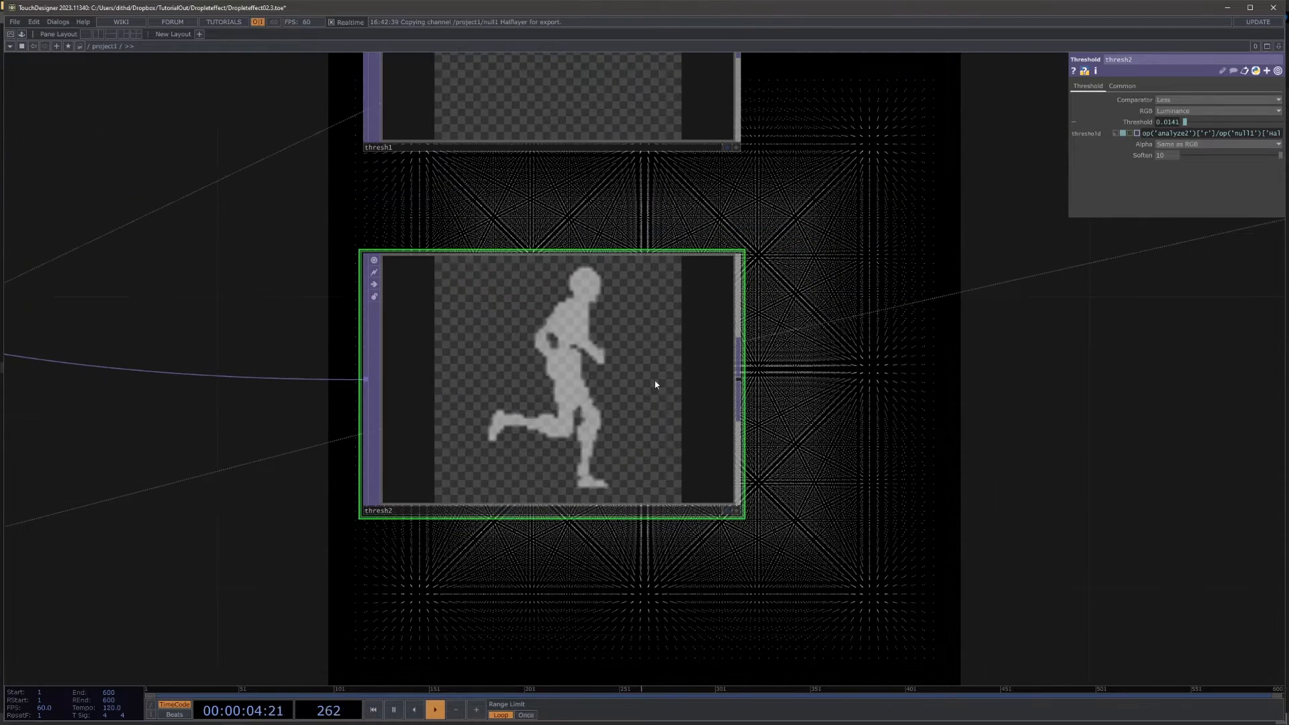
{"action": "left_click_drag", "start_coordinate": [1188, 156], "coordinate": [1131, 165]}
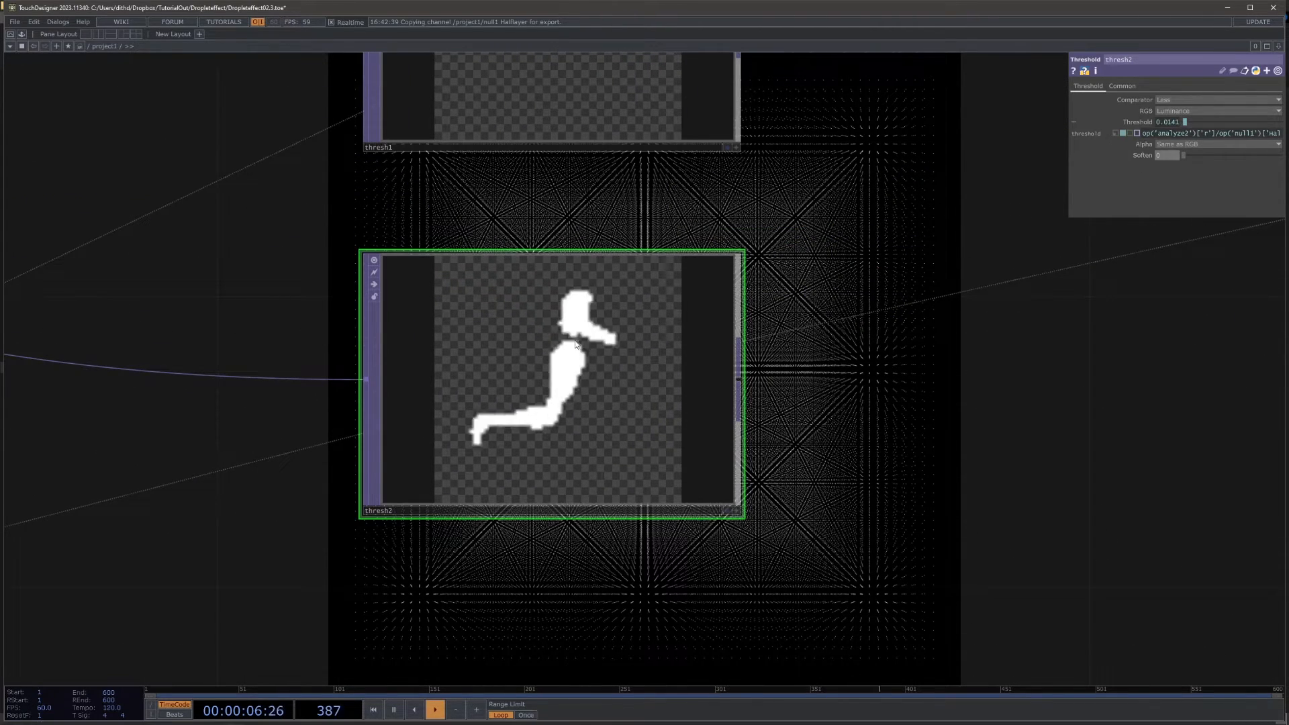
Step: Widen the parameter window, append *9 to thresh2's Threshold expression, and compare its output with thresh1
{"action": "middle_click_drag", "start_coordinate": [819, 234], "coordinate": [836, 368]}
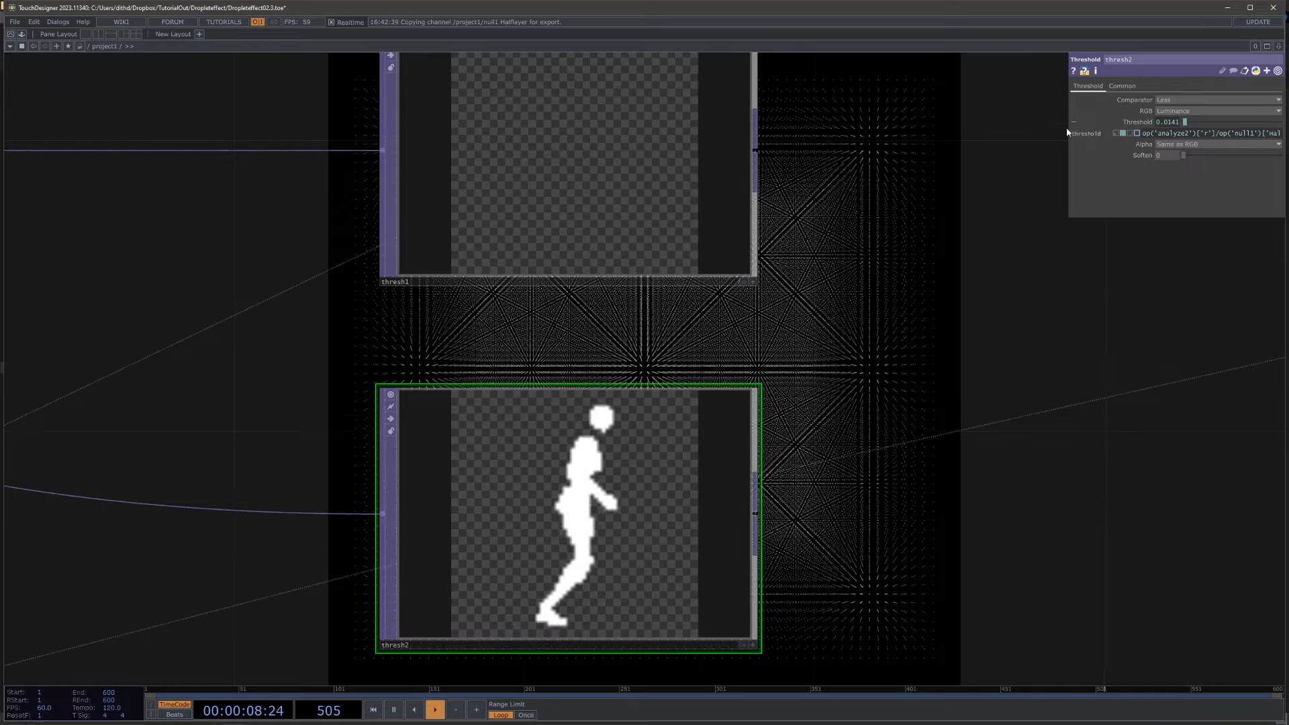
{"action": "left_click_drag", "start_coordinate": [1068, 124], "coordinate": [835, 129]}
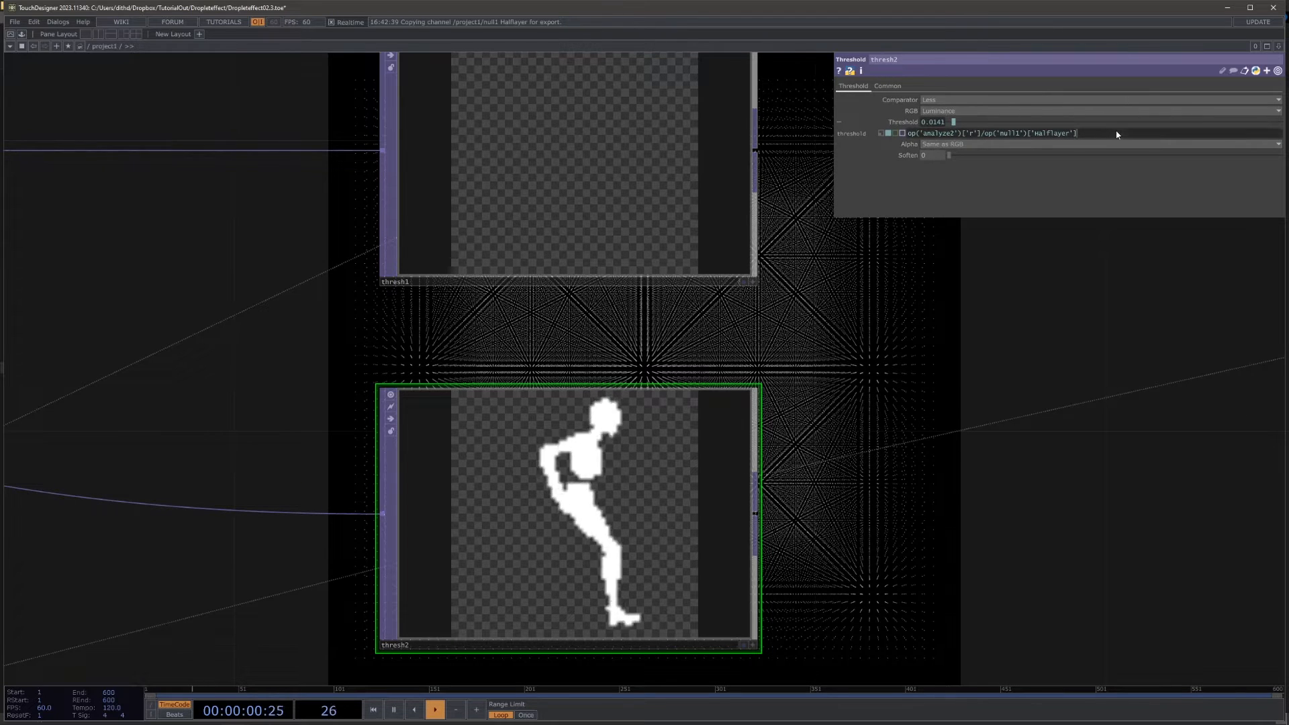
{"action": "left_click", "coordinate": [1090, 137]}
{"action": "type", "text": "*"}
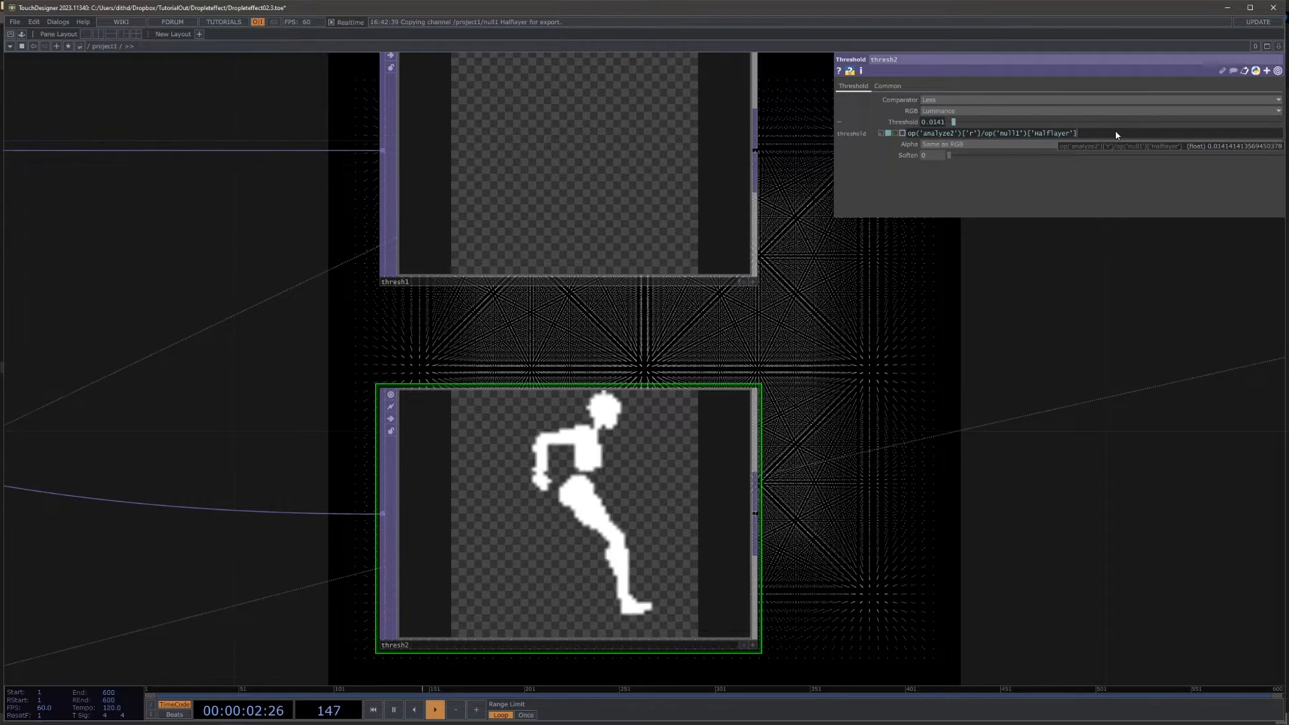
{"action": "type", "text": "9"}
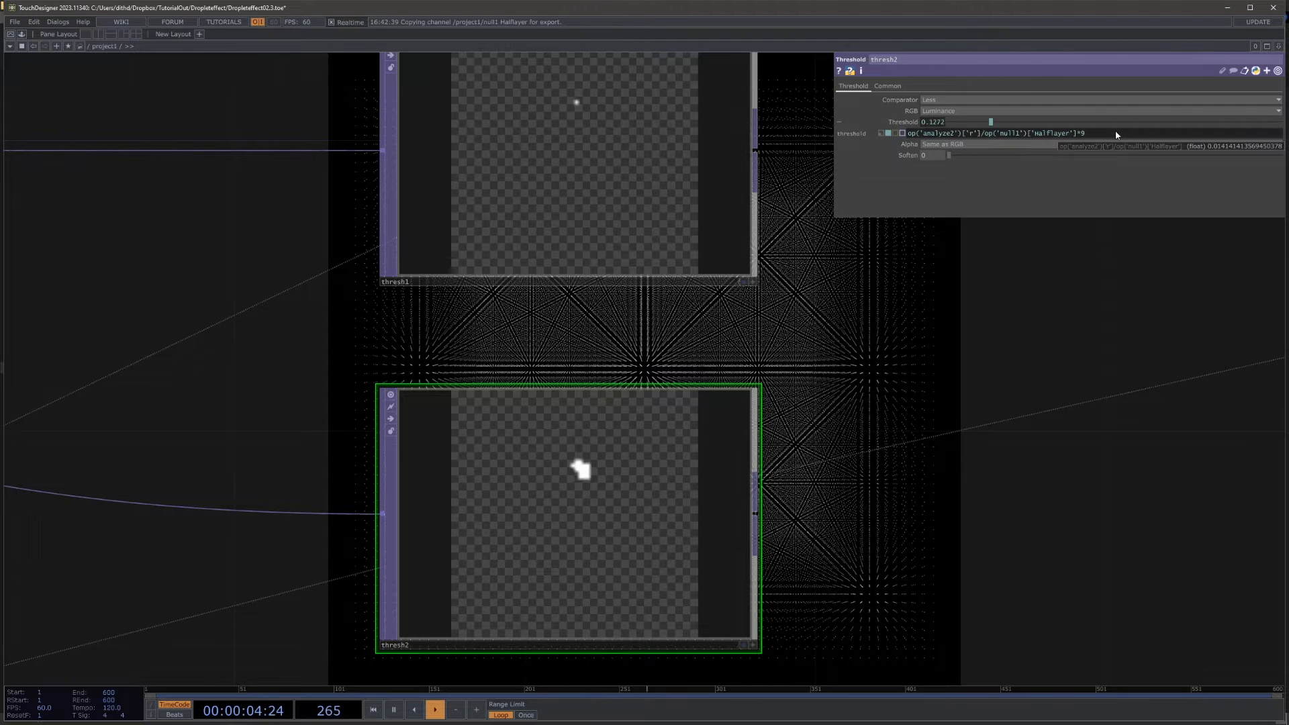
{"action": "left_click", "coordinate": [646, 187]}
{"action": "scroll", "coordinate": [649, 191], "scroll_direction": "down", "scroll_amount": 3}
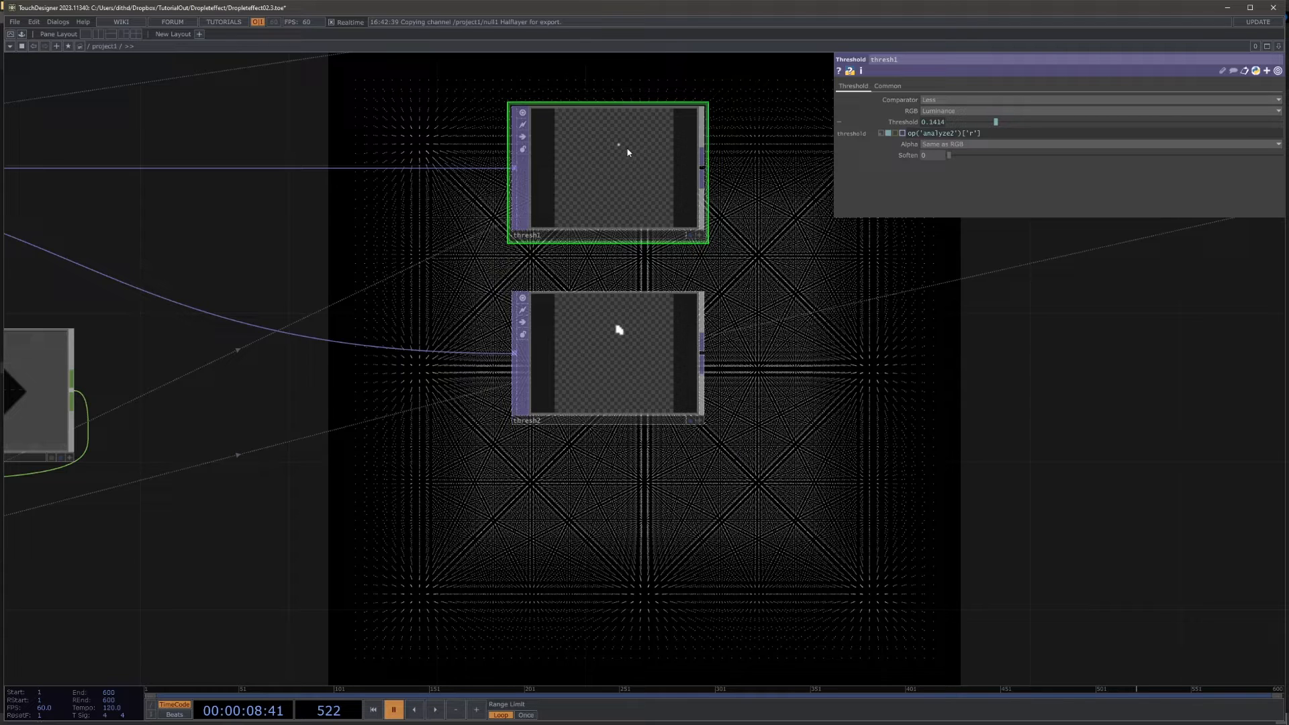
Step: Place a copy of thresh2 directly below it, fed by level2, and set the copy's Threshold expression multiplier to 8
{"action": "left_click", "coordinate": [638, 368]}
{"action": "scroll", "coordinate": [806, 452], "scroll_direction": "down", "scroll_amount": 2}
{"action": "scroll", "coordinate": [800, 446], "scroll_direction": "down", "scroll_amount": 2}
{"action": "left_click_drag", "start_coordinate": [798, 446], "coordinate": [724, 318]}
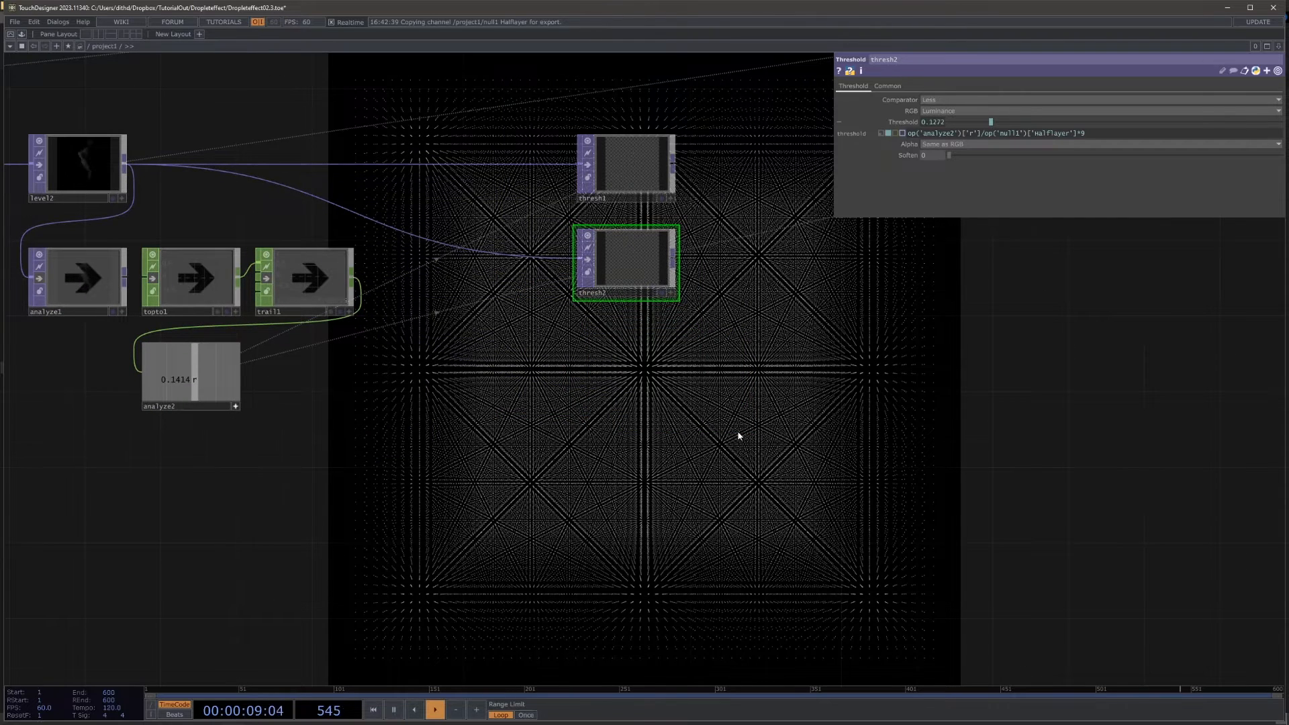
{"action": "left_click_drag", "start_coordinate": [738, 436], "coordinate": [626, 410]}
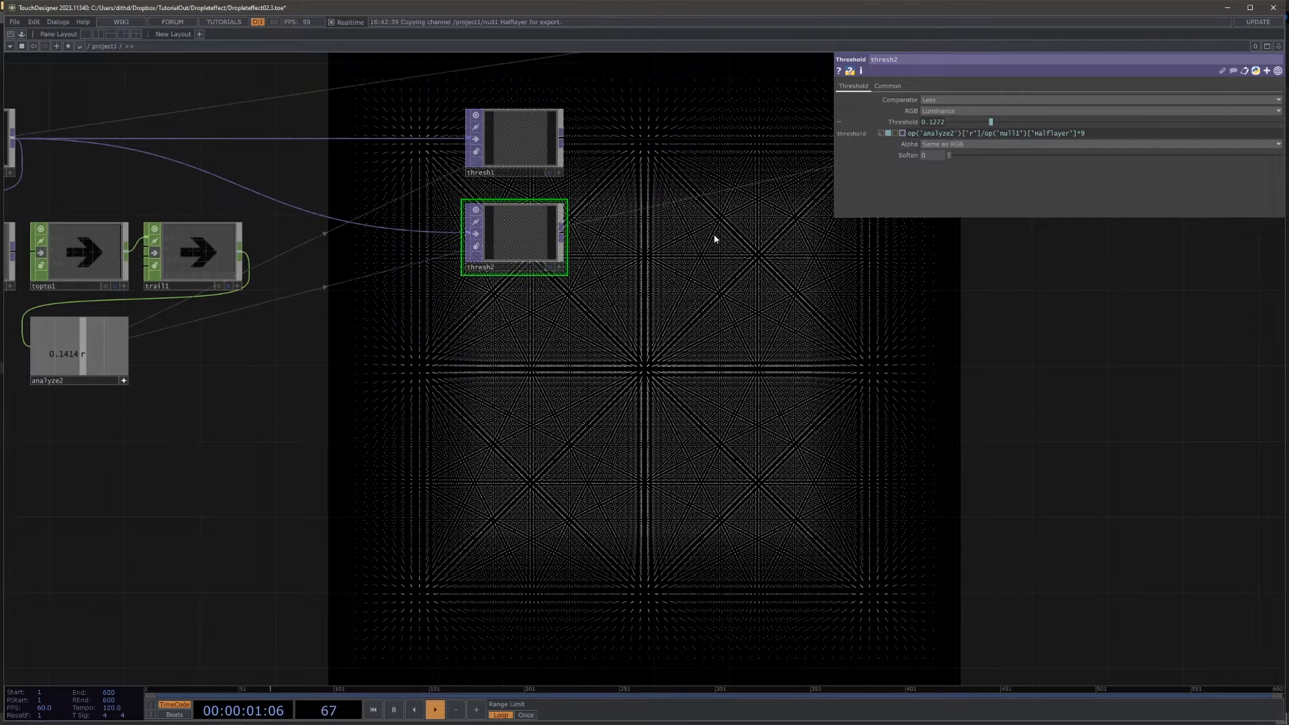
{"action": "key", "text": "ctrl+v"}
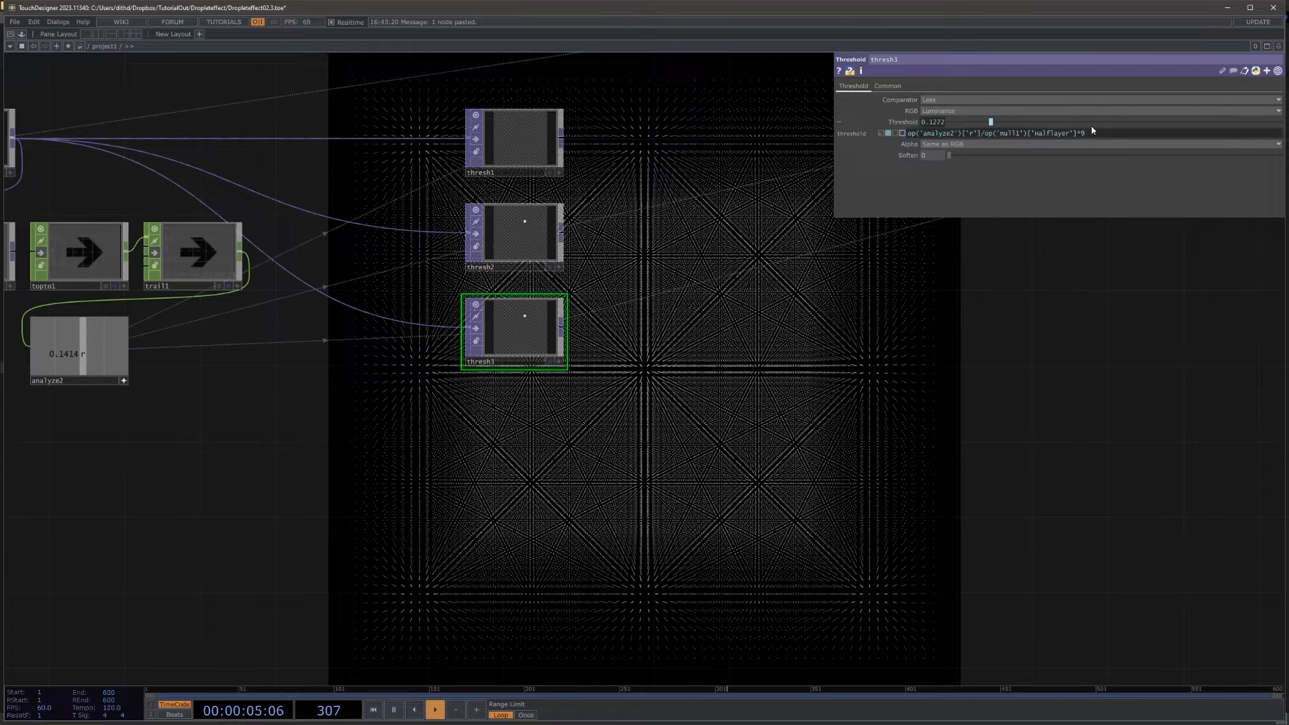
{"action": "type", "text": "8"}
{"action": "key", "text": "Return"}
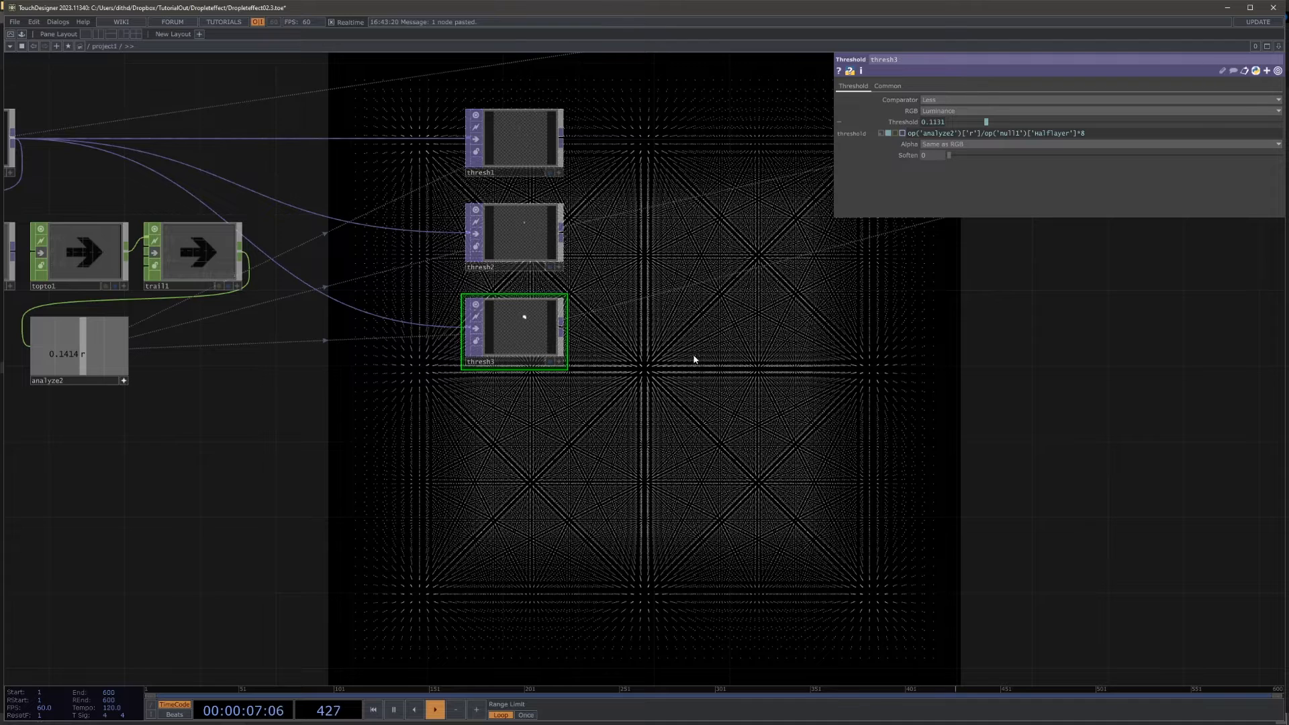
Step: Continue the threshold column with copies down to thresh10, setting the expression multiplier to 2 in thresh9 and 1 in thresh10
{"action": "key", "text": "ctrl+v"}
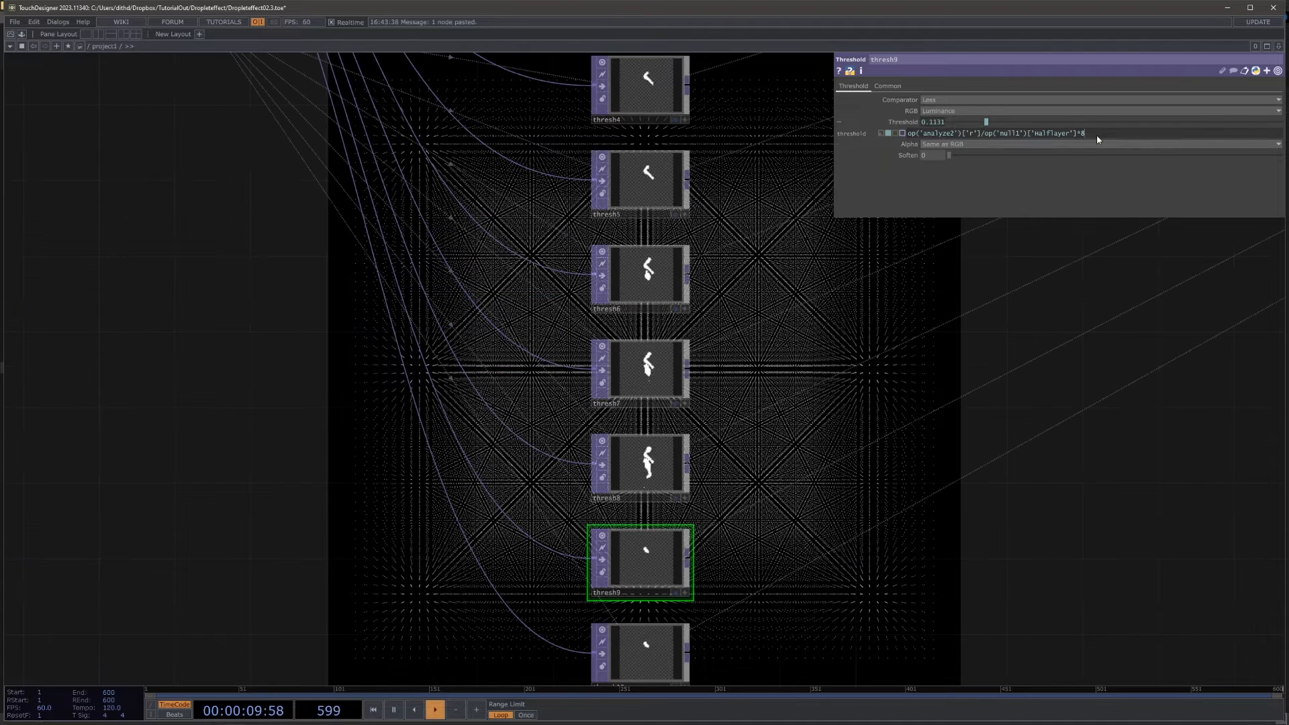
{"action": "left_click", "coordinate": [1097, 135]}
{"action": "key", "text": "BackSpace"}
{"action": "type", "text": "2"}
{"action": "key", "text": "Return"}
{"action": "left_click", "coordinate": [645, 653]}
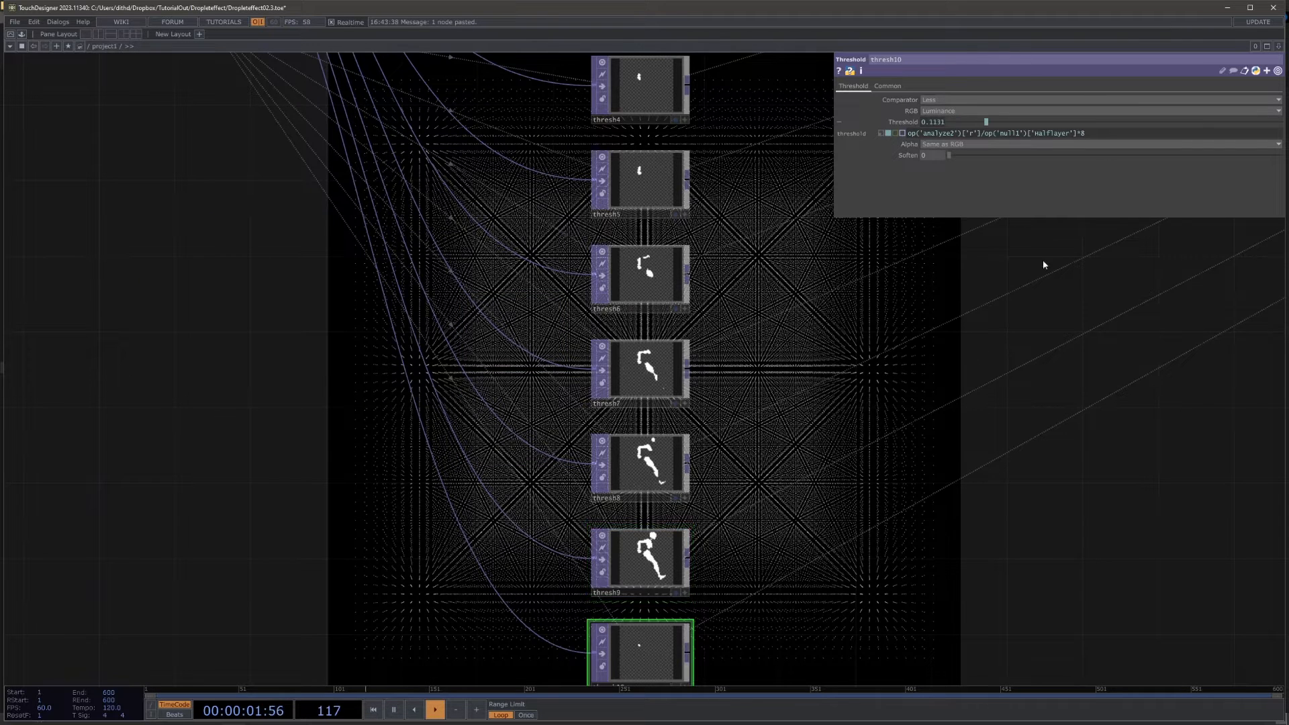
{"action": "left_click", "coordinate": [1101, 134]}
{"action": "key", "text": "BackSpace"}
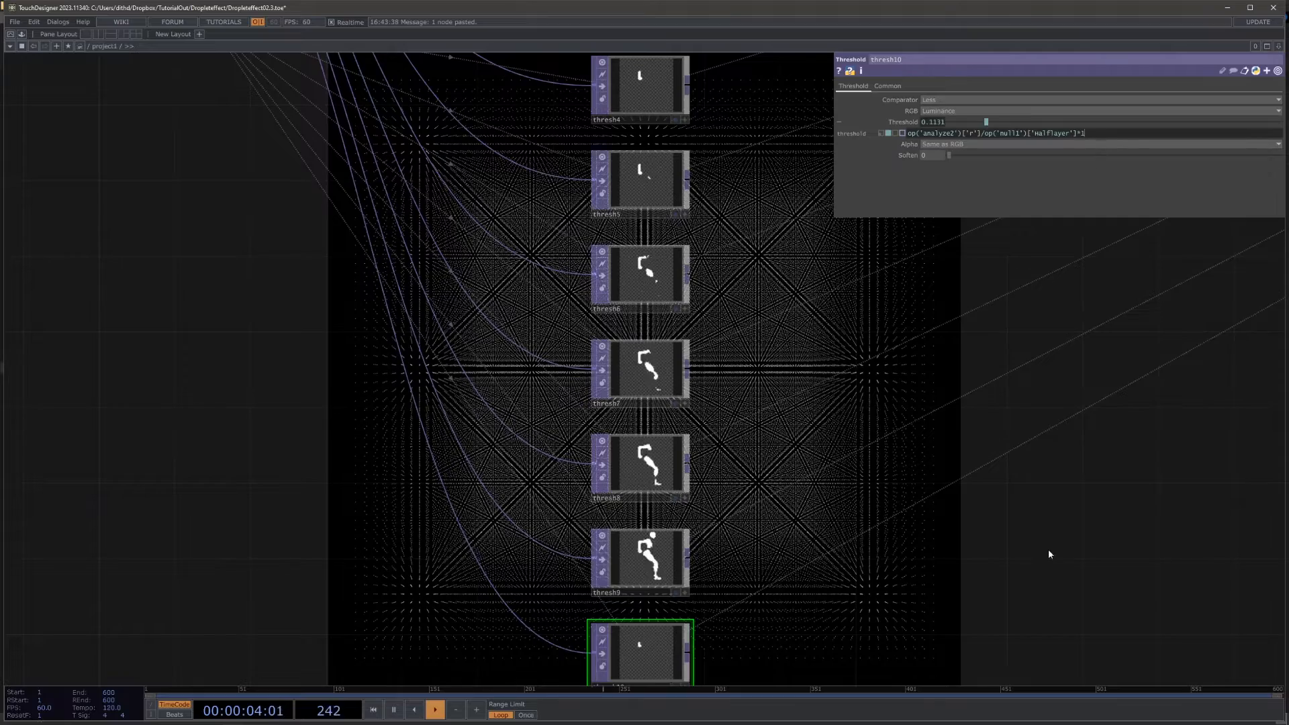
Step: Review the completed column of threshold slices fed by level2, and save the project
{"action": "left_click_drag", "start_coordinate": [1049, 550], "coordinate": [872, 455]}
{"action": "left_click_drag", "start_coordinate": [709, 429], "coordinate": [597, 424]}
{"action": "scroll", "coordinate": [662, 424], "scroll_direction": "down", "scroll_amount": 5}
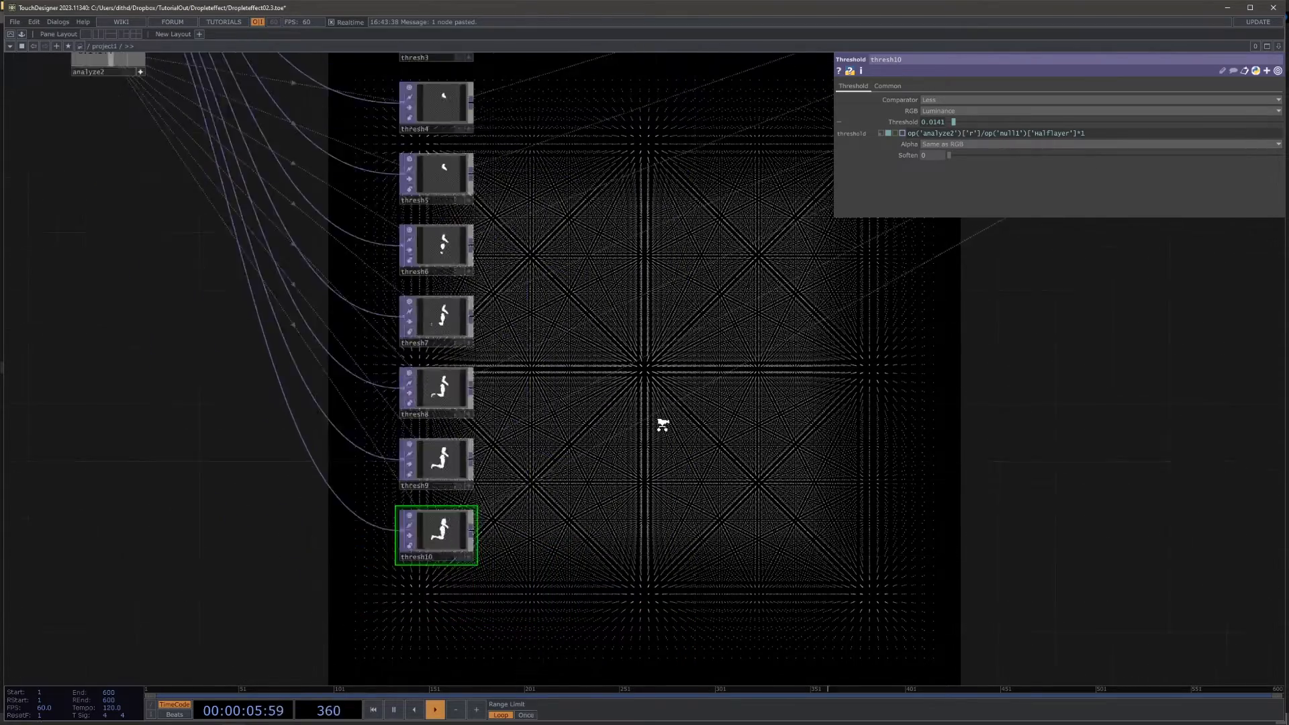
{"action": "left_click_drag", "start_coordinate": [707, 302], "coordinate": [727, 383]}
{"action": "left_click_drag", "start_coordinate": [1017, 482], "coordinate": [960, 477]}
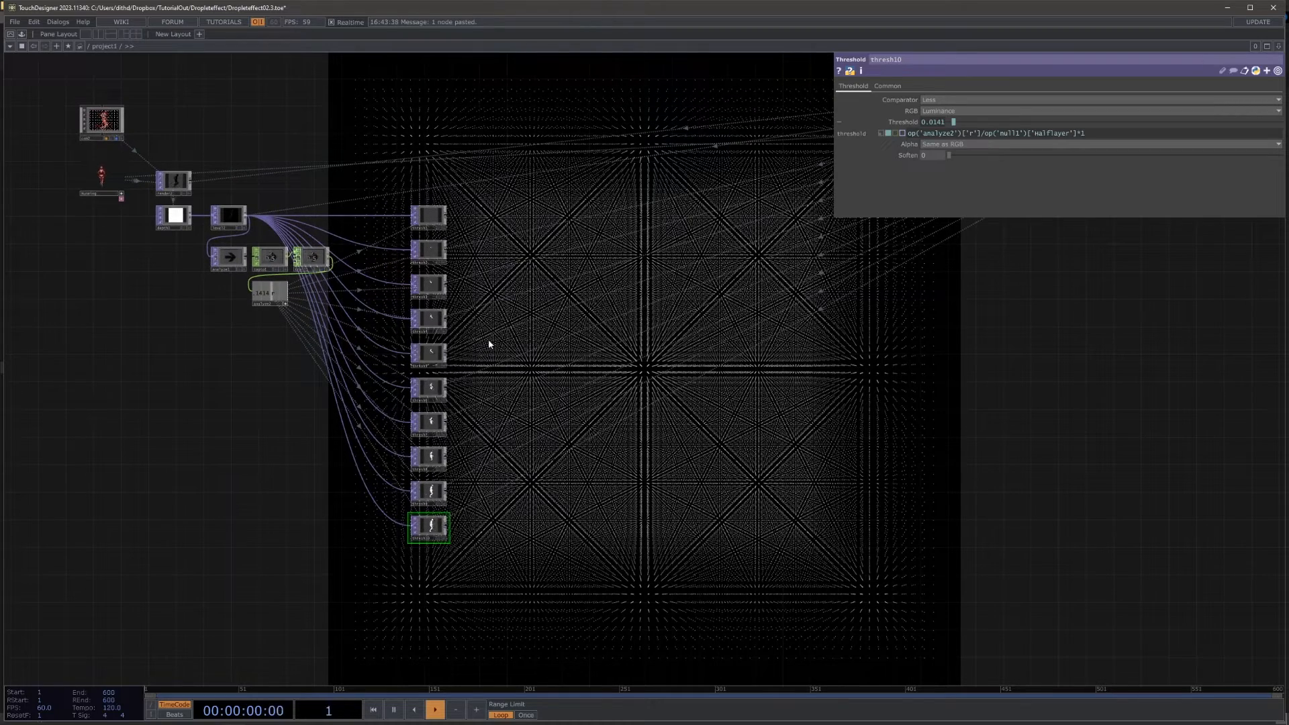
{"action": "left_click_drag", "start_coordinate": [775, 520], "coordinate": [690, 498]}
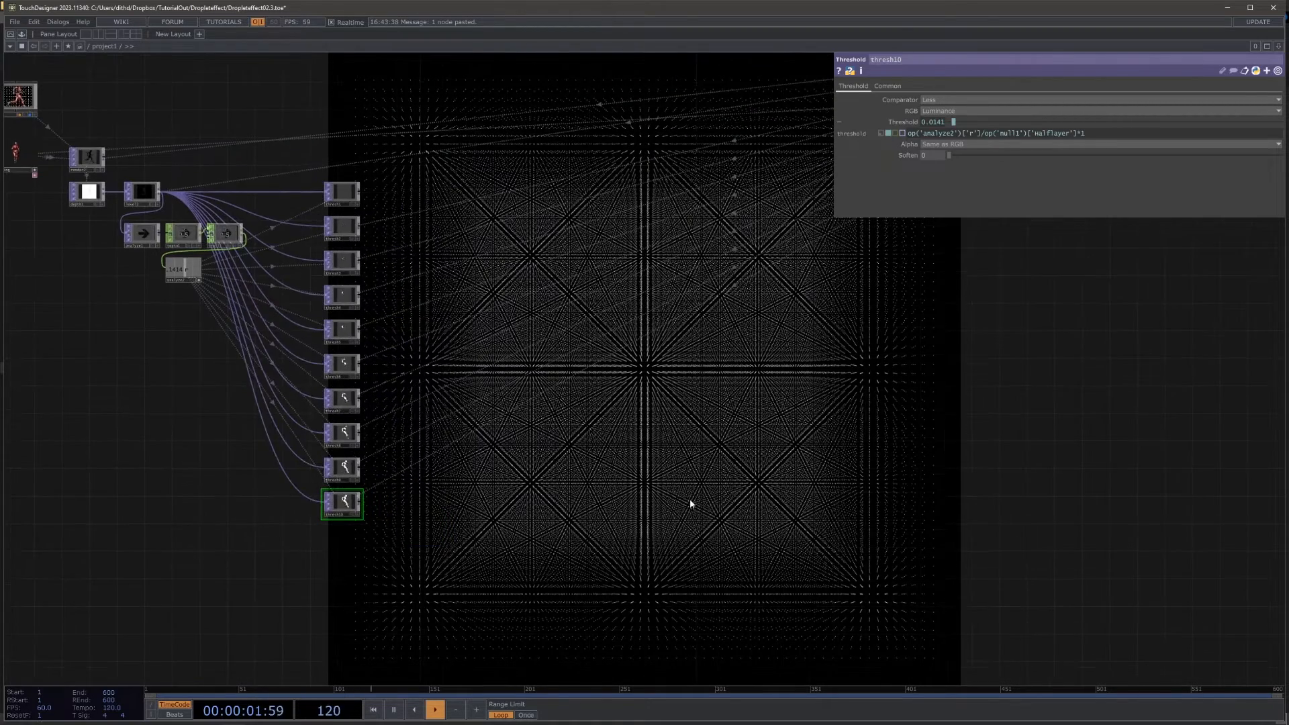
Step: Examine the position texture chain through reorder1 to null_pos, and check null_pos's resolution in its info readout
{"action": "left_click_drag", "start_coordinate": [1035, 426], "coordinate": [774, 452]}
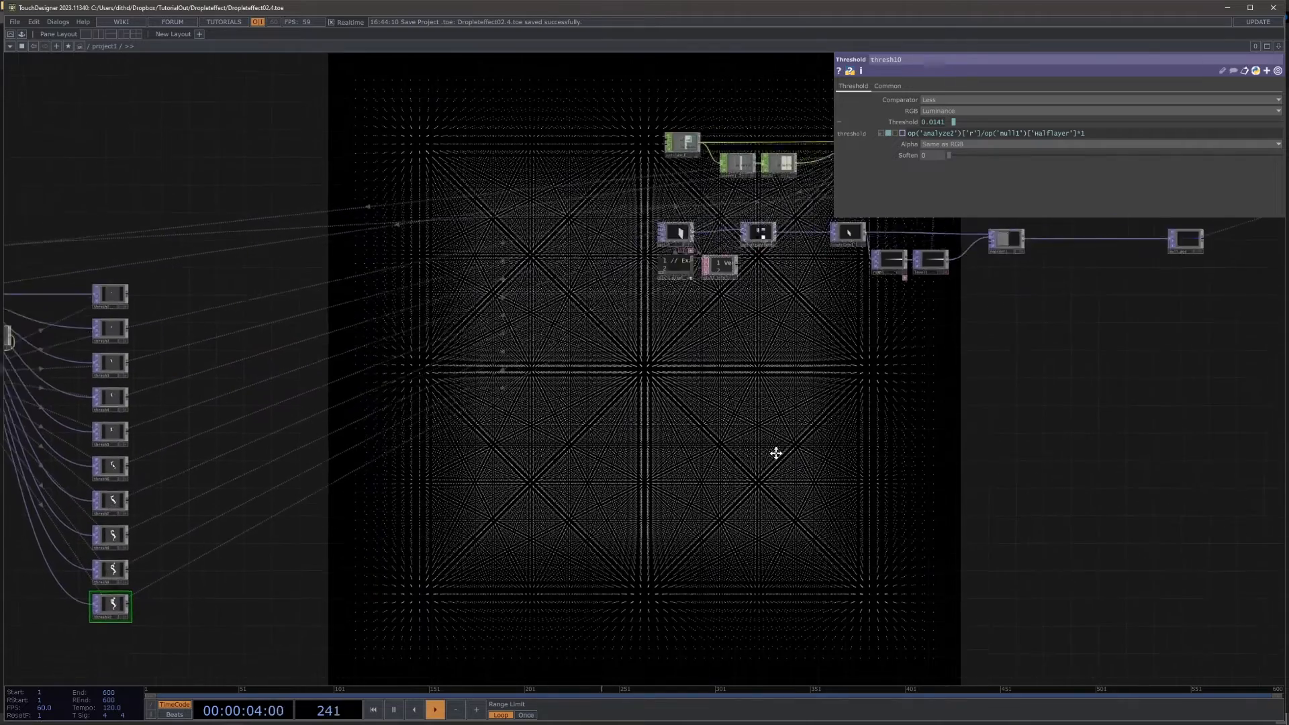
{"action": "scroll", "coordinate": [924, 279], "scroll_direction": "up", "scroll_amount": 8}
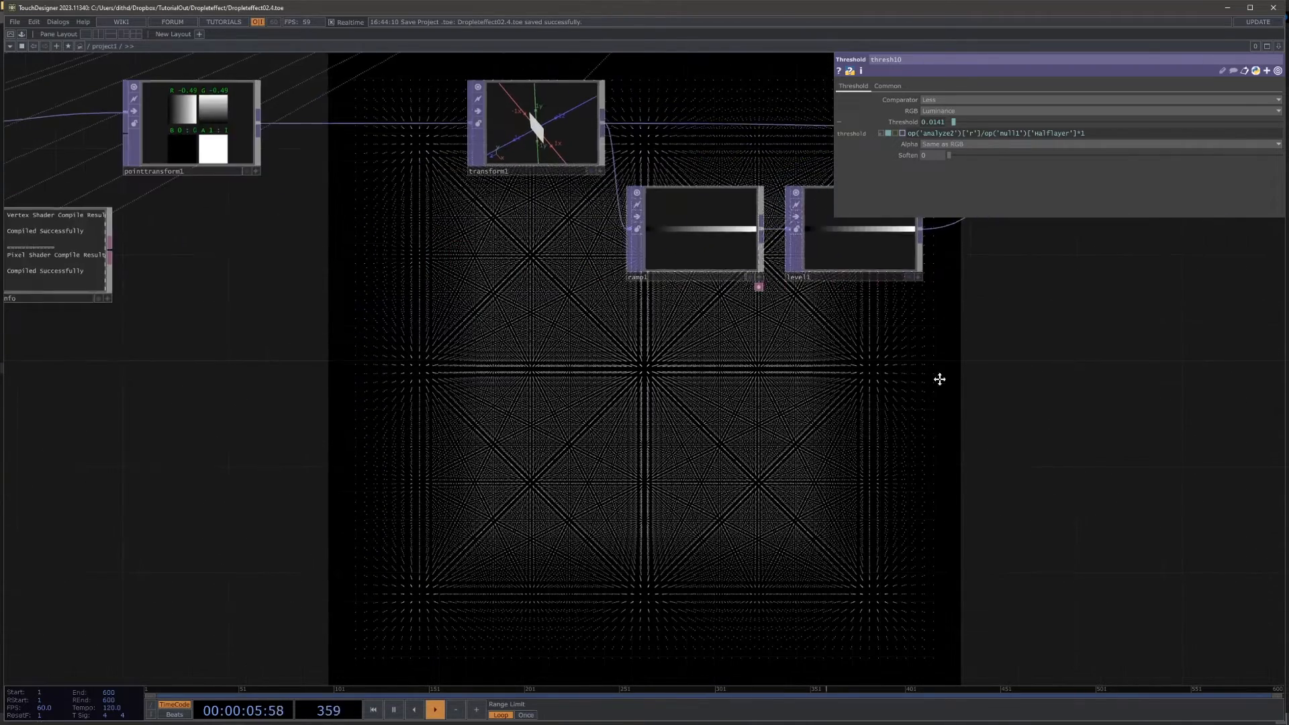
{"action": "left_click_drag", "start_coordinate": [937, 378], "coordinate": [426, 404]}
{"action": "left_click_drag", "start_coordinate": [1001, 260], "coordinate": [760, 335]}
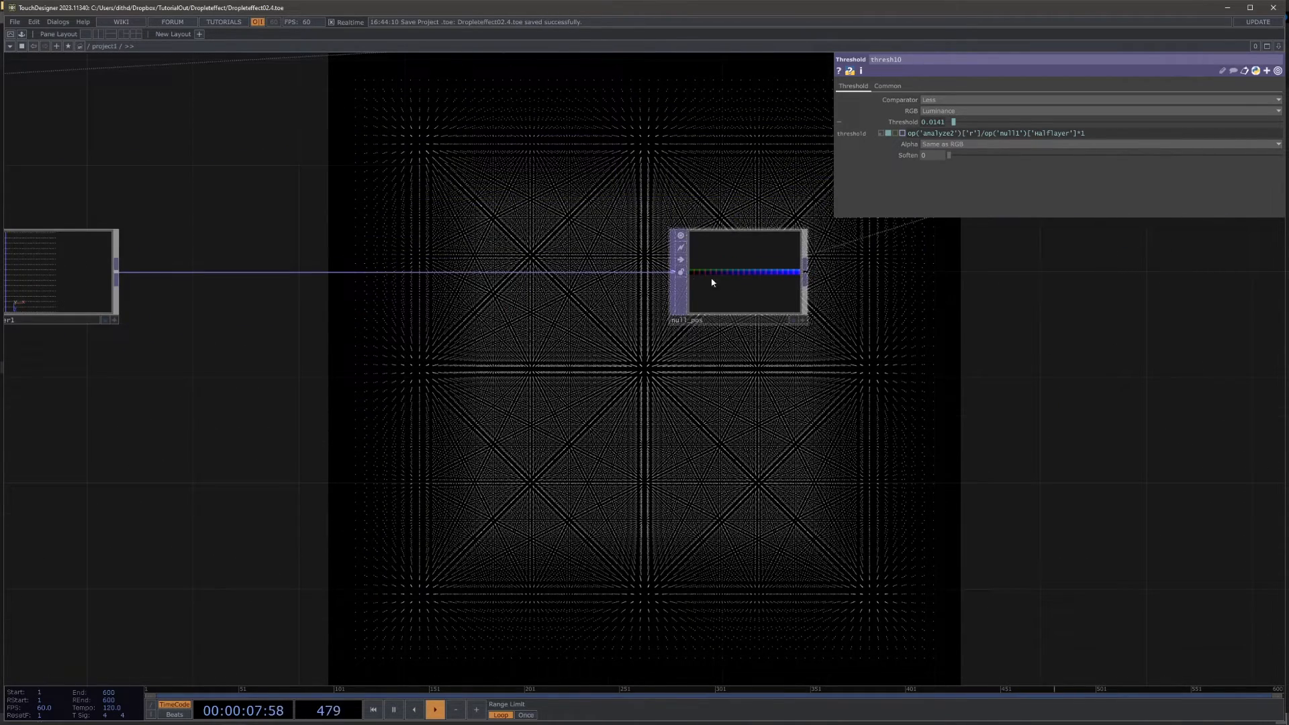
{"action": "left_click_drag", "start_coordinate": [462, 417], "coordinate": [892, 388]}
{"action": "scroll", "coordinate": [892, 389], "scroll_direction": "down", "scroll_amount": 4}
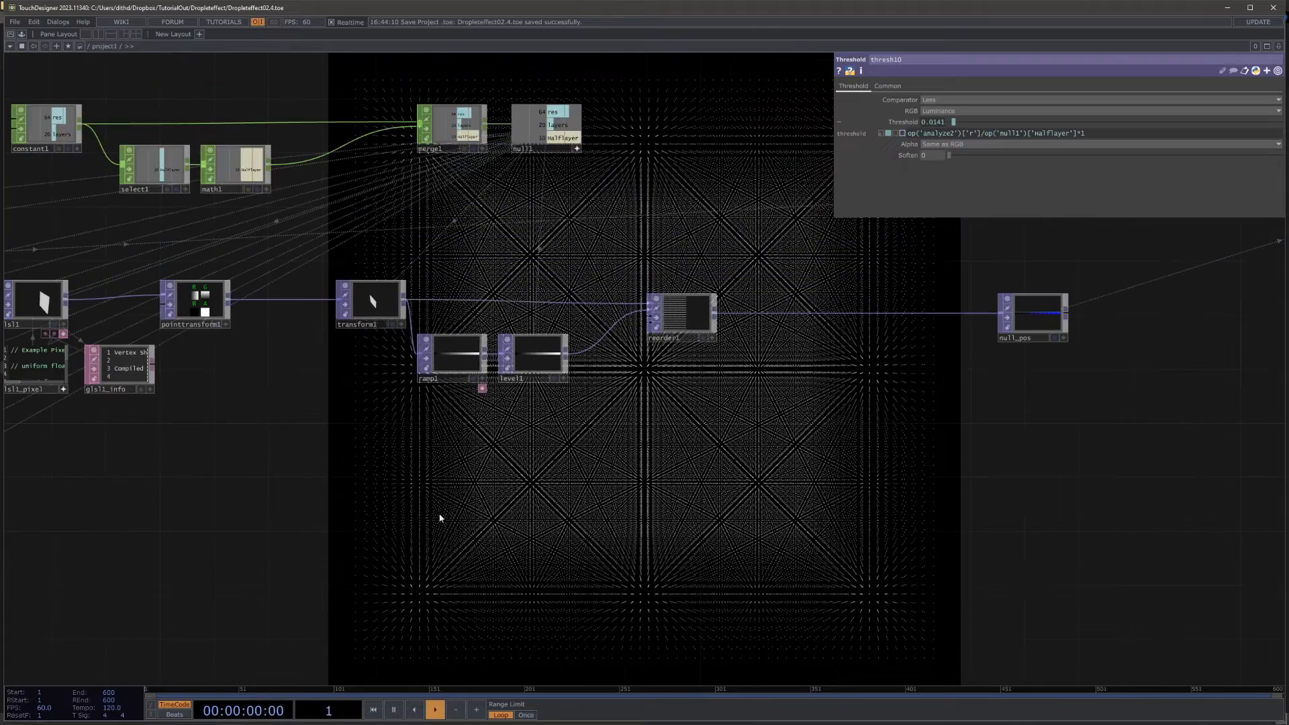
{"action": "left_click_drag", "start_coordinate": [439, 518], "coordinate": [734, 485]}
{"action": "left_click_drag", "start_coordinate": [874, 470], "coordinate": [650, 478]}
{"action": "middle_click", "coordinate": [1087, 265]}
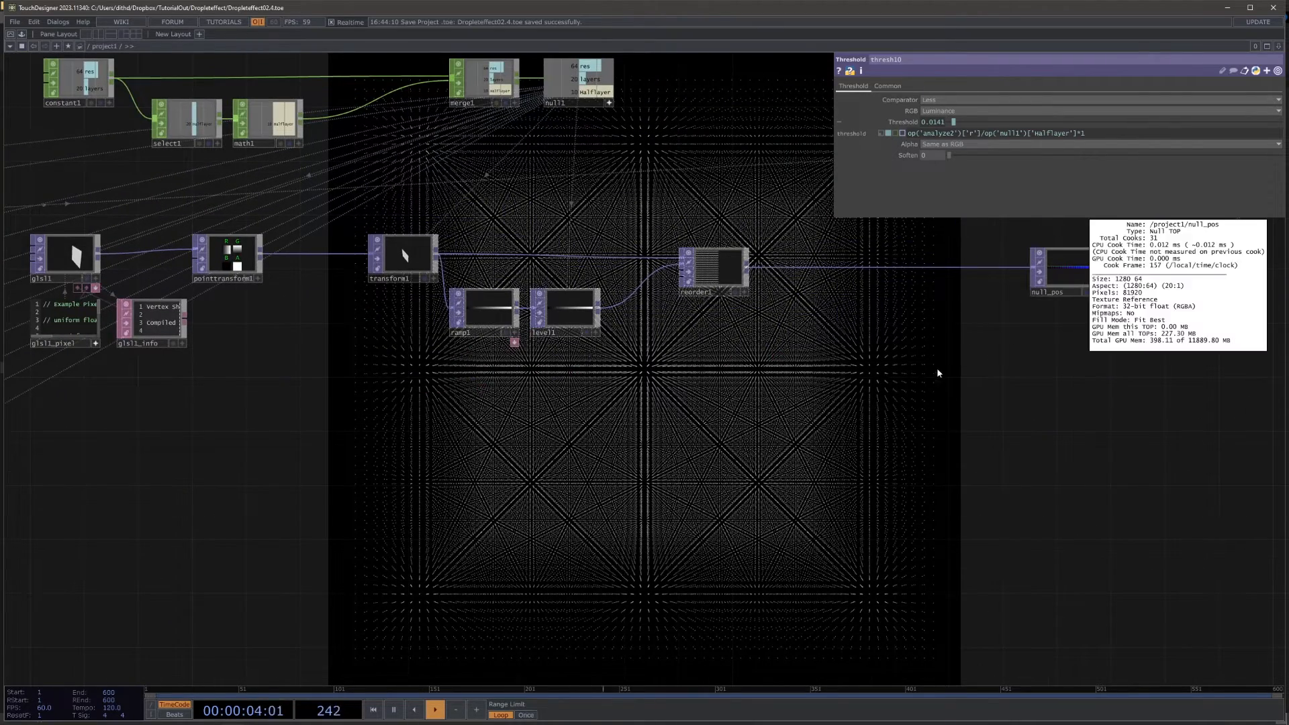
Step: Inspect the parameters of transform1 in the position texture chain
{"action": "scroll", "coordinate": [300, 381], "scroll_direction": "up", "scroll_amount": 4}
{"action": "left_click_drag", "start_coordinate": [300, 380], "coordinate": [361, 446]}
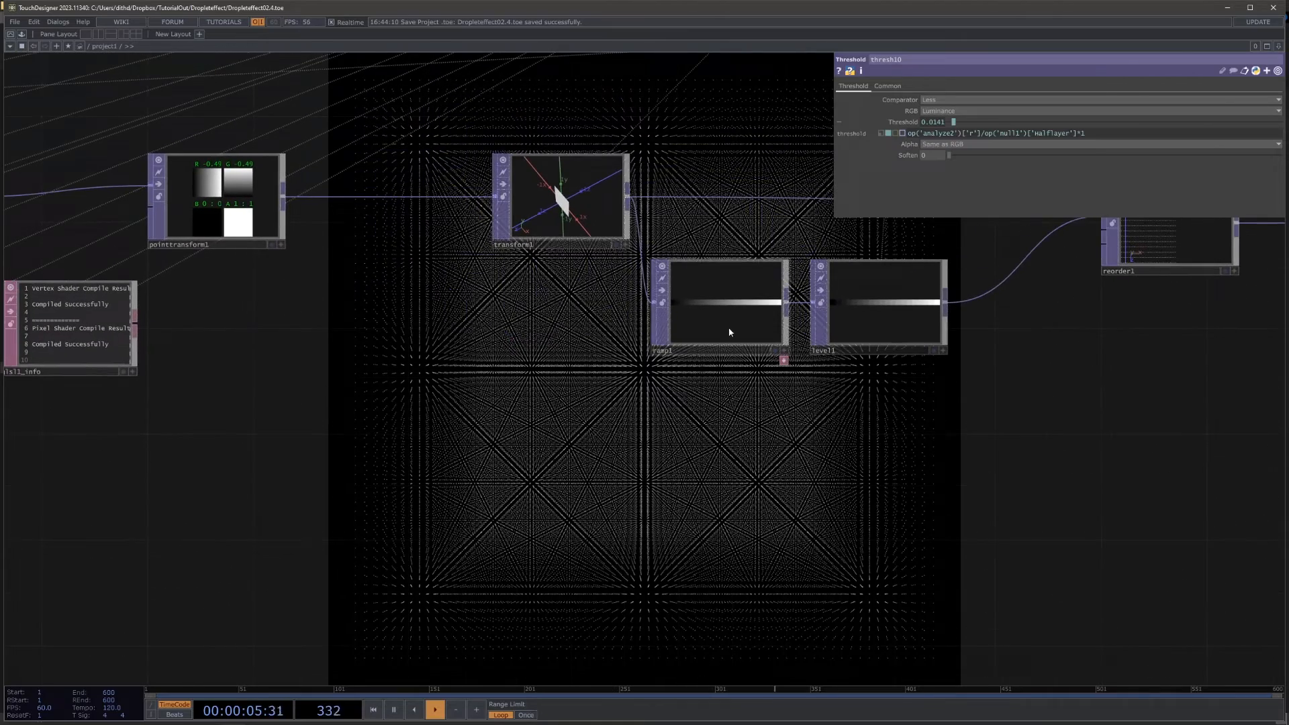
{"action": "left_click", "coordinate": [600, 206]}
{"action": "left_click_drag", "start_coordinate": [702, 433], "coordinate": [811, 402]}
{"action": "scroll", "coordinate": [812, 403], "scroll_direction": "down", "scroll_amount": 9}
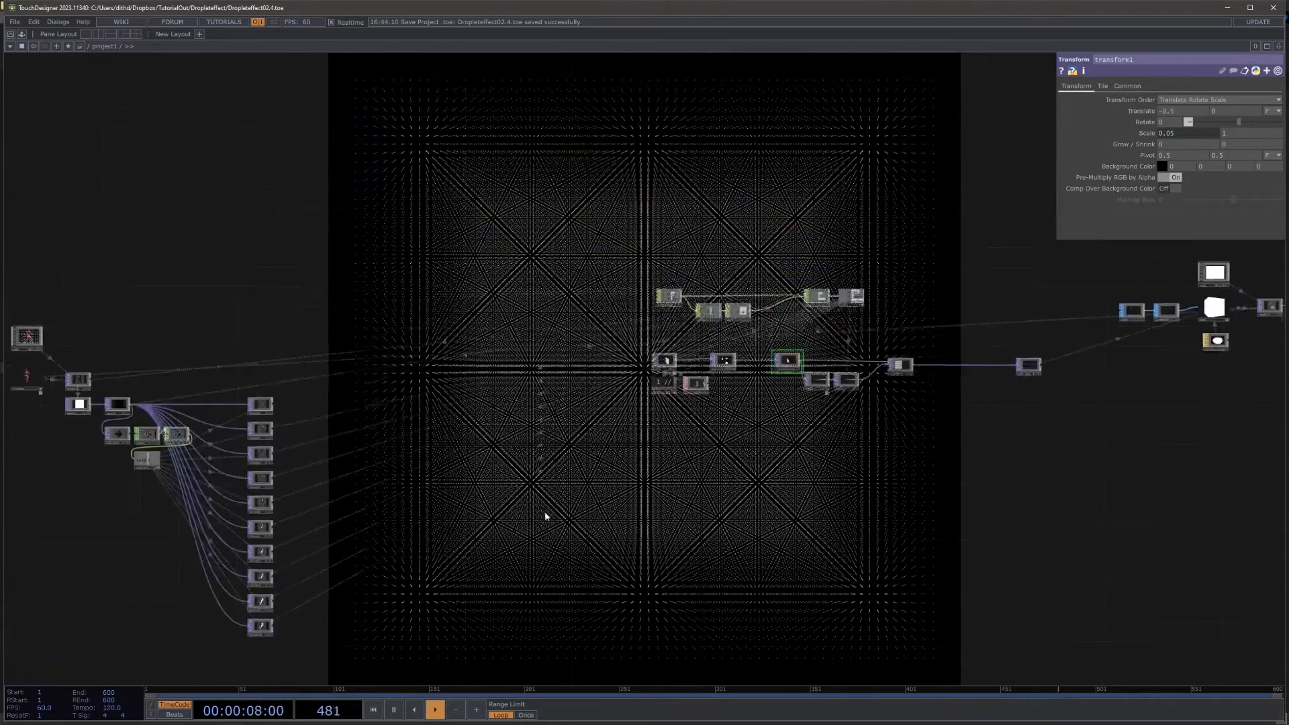
Step: Add a Layout TOP fed by thresh1, placed well clear of the threshold column
{"action": "left_click_drag", "start_coordinate": [386, 610], "coordinate": [872, 394]}
{"action": "scroll", "coordinate": [964, 383], "scroll_direction": "up", "scroll_amount": 4}
{"action": "scroll", "coordinate": [967, 382], "scroll_direction": "down", "scroll_amount": 4}
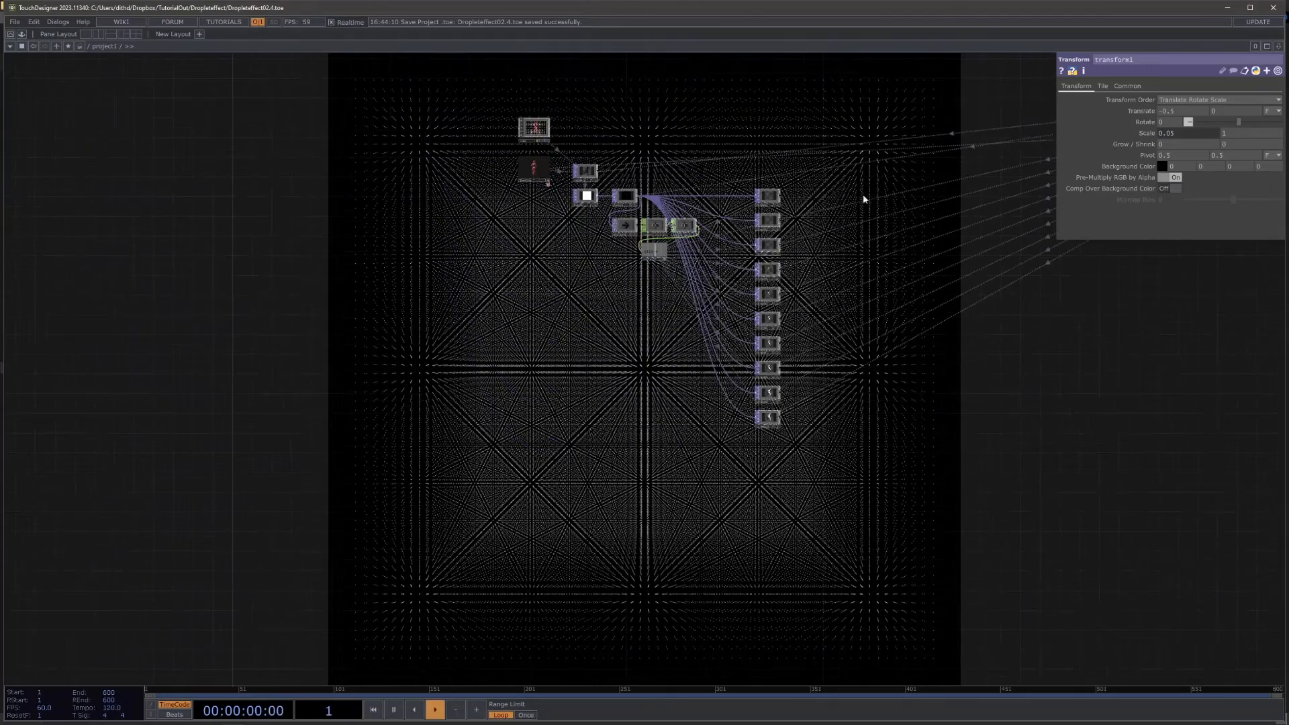
{"action": "scroll", "coordinate": [863, 197], "scroll_direction": "up", "scroll_amount": 2}
{"action": "scroll", "coordinate": [768, 195], "scroll_direction": "up", "scroll_amount": 4}
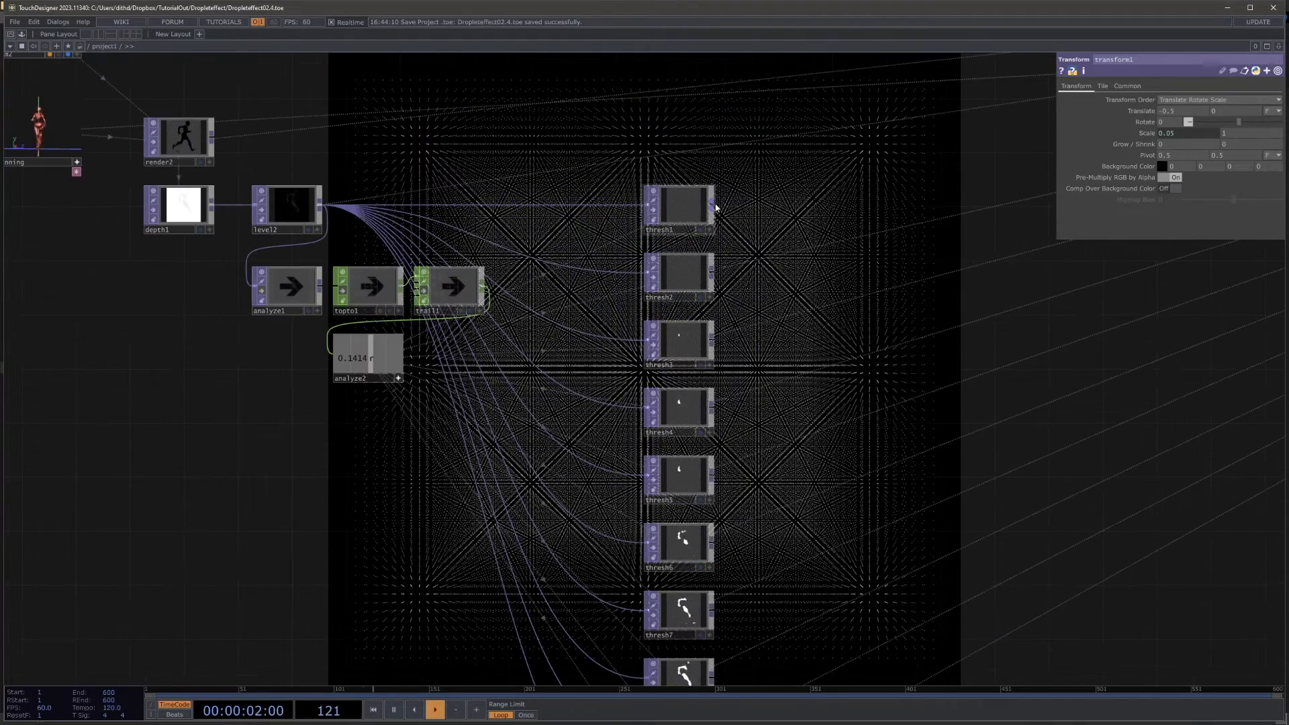
{"action": "key", "text": "Tab"}
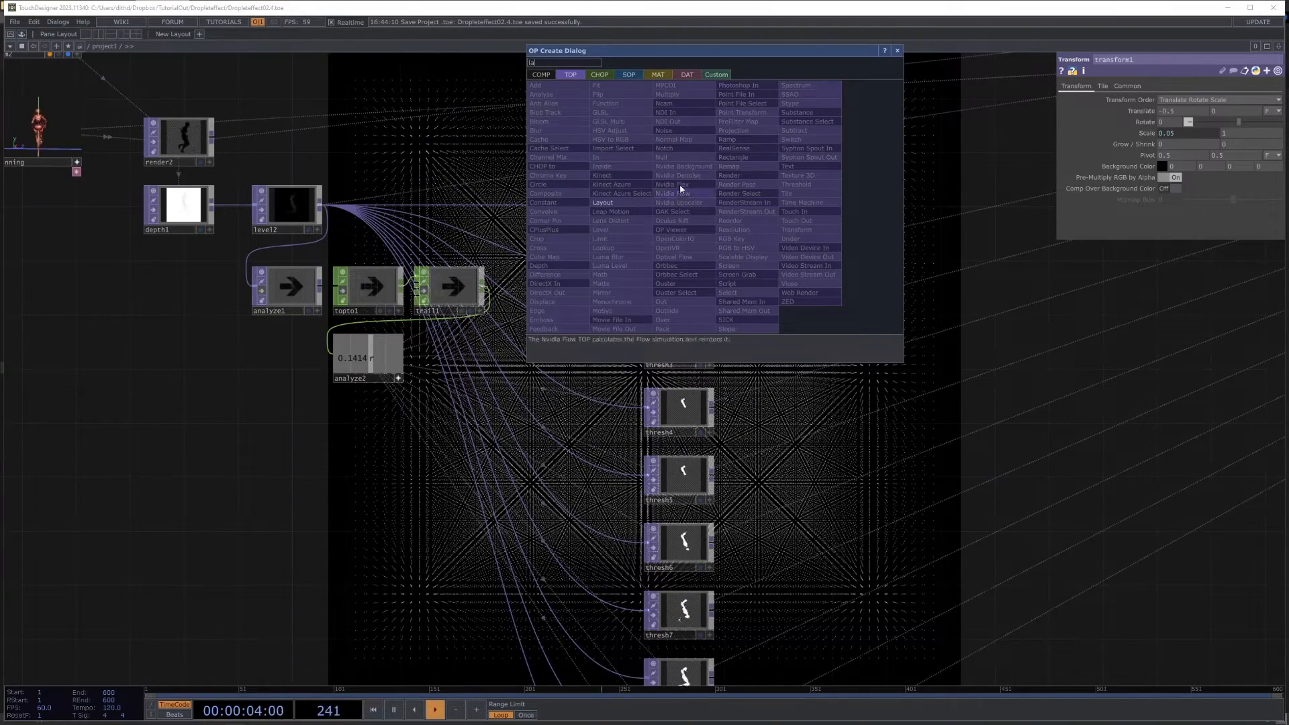
{"action": "left_click", "coordinate": [635, 200]}
{"action": "left_click", "coordinate": [1065, 203]}
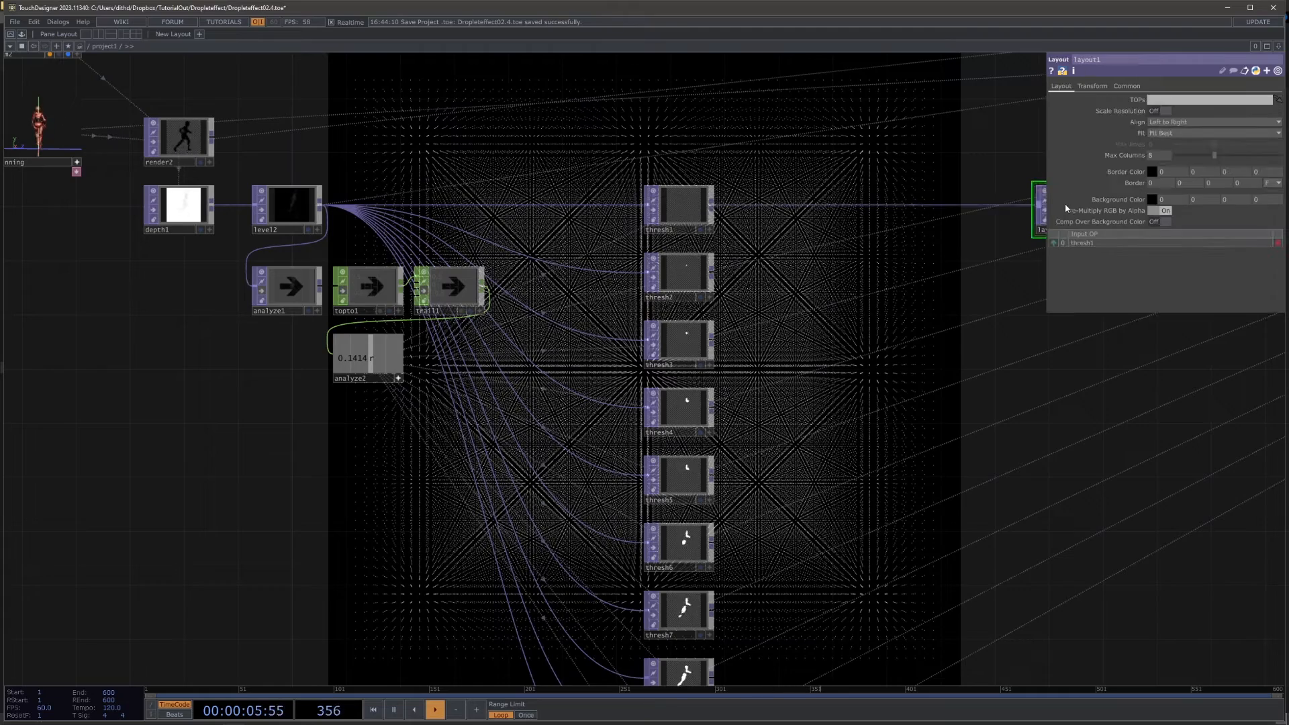
Step: Reposition layout1 beside the threshold column and connect thresh2 through thresh10 as its additional inputs
{"action": "left_click_drag", "start_coordinate": [1053, 525], "coordinate": [649, 429]}
{"action": "left_click_drag", "start_coordinate": [673, 117], "coordinate": [880, 382]}
{"action": "left_click_drag", "start_coordinate": [955, 486], "coordinate": [1061, 299]}
{"action": "scroll", "coordinate": [768, 401], "scroll_direction": "down", "scroll_amount": 3}
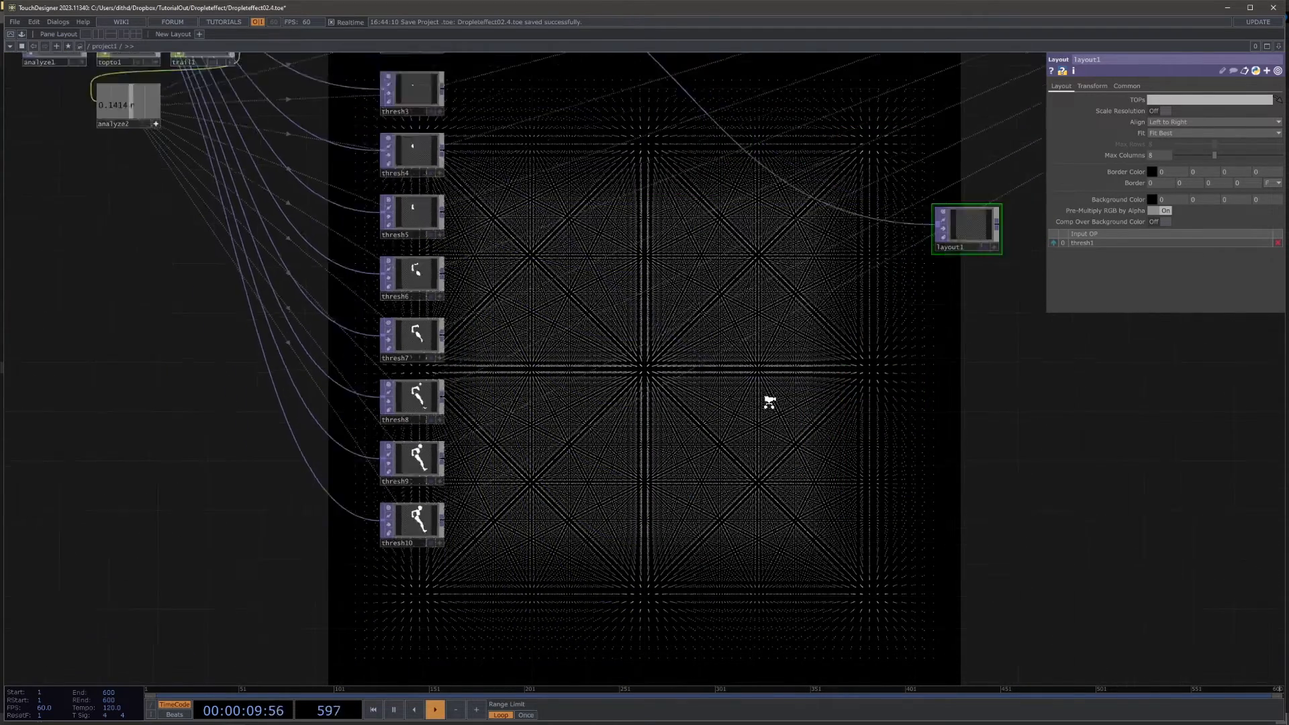
{"action": "left_click_drag", "start_coordinate": [541, 208], "coordinate": [552, 249]}
{"action": "left_click_drag", "start_coordinate": [481, 188], "coordinate": [574, 599]}
{"action": "left_click_drag", "start_coordinate": [526, 152], "coordinate": [911, 311]}
Step: Examine layout1's combined image and its list of threshold inputs
{"action": "scroll", "coordinate": [964, 323], "scroll_direction": "up", "scroll_amount": 5}
{"action": "scroll", "coordinate": [929, 281], "scroll_direction": "up", "scroll_amount": 5}
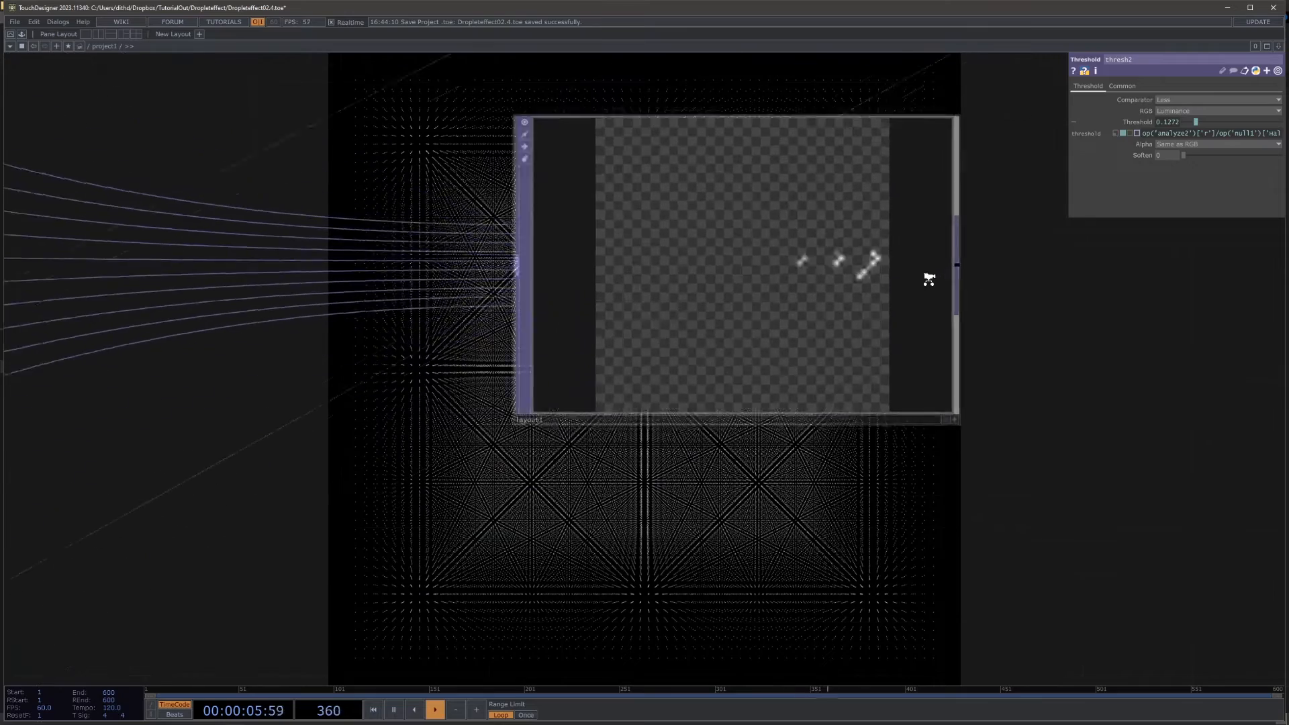
{"action": "left_click", "coordinate": [725, 275]}
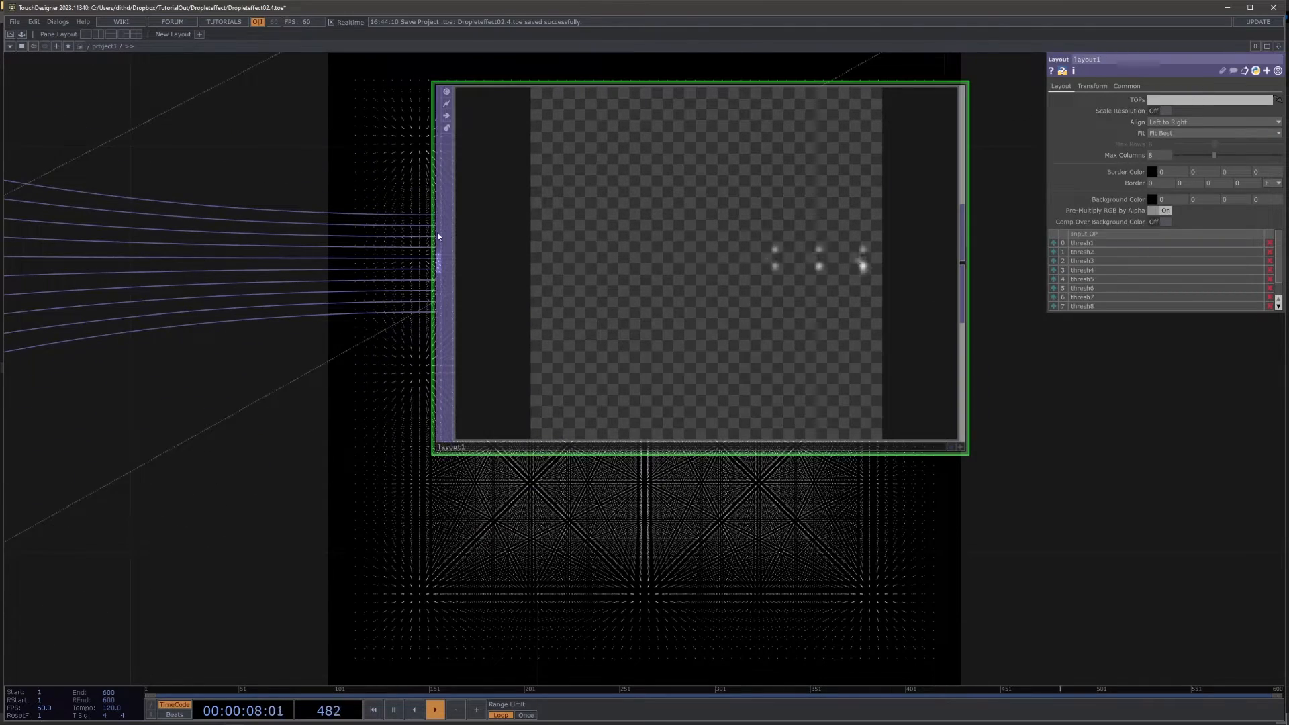
{"action": "scroll", "coordinate": [986, 271], "scroll_direction": "down", "scroll_amount": 5}
{"action": "scroll", "coordinate": [986, 271], "scroll_direction": "down", "scroll_amount": 4}
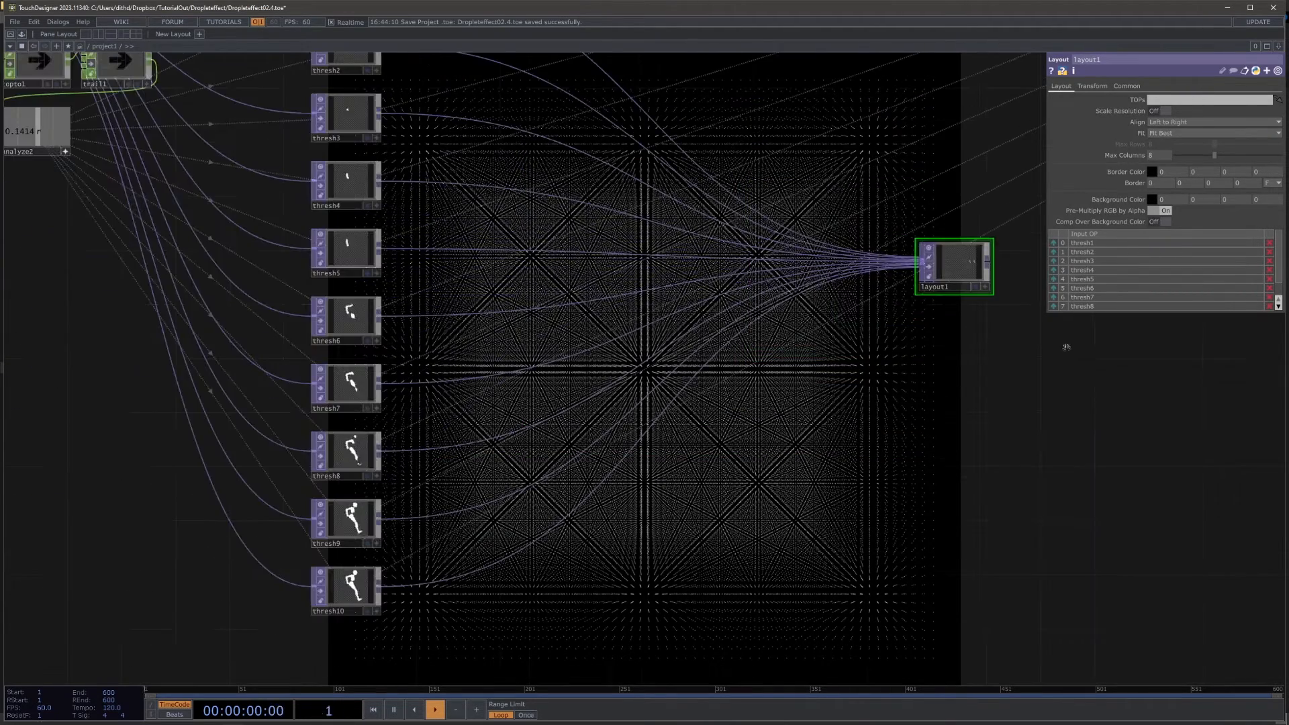
{"action": "left_click_drag", "start_coordinate": [1060, 340], "coordinate": [837, 405]}
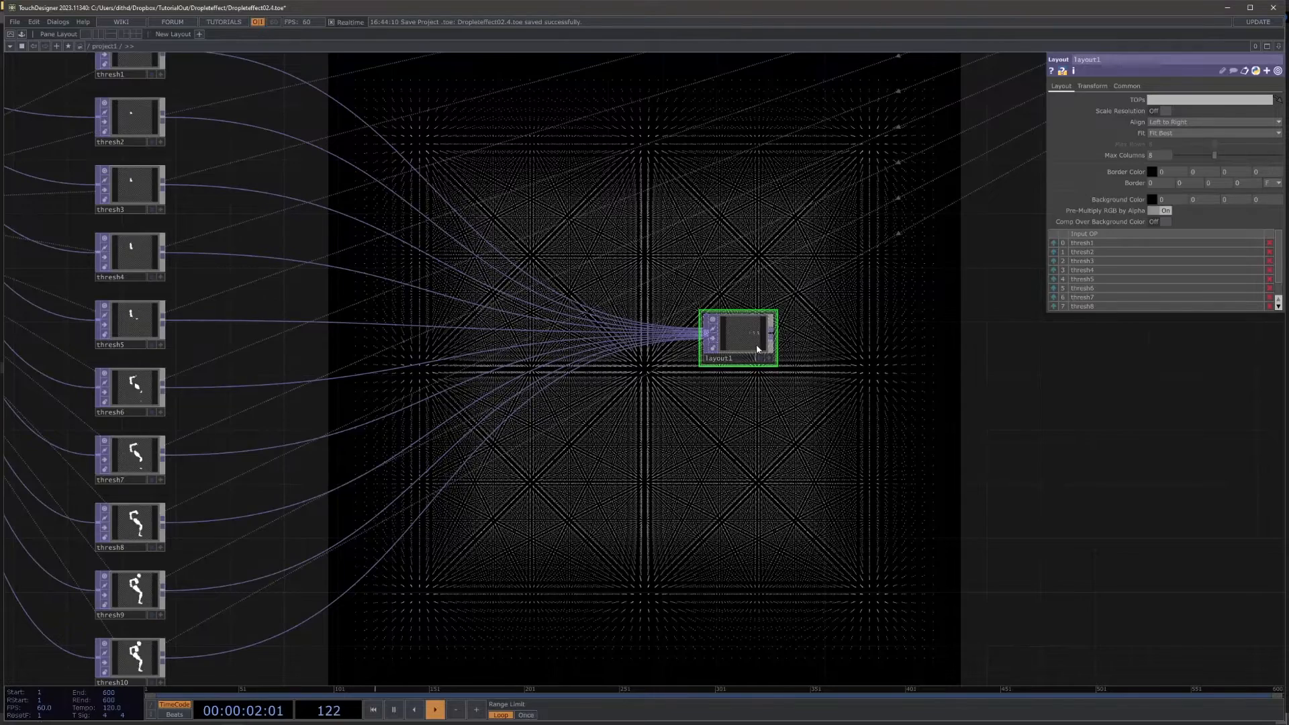
Step: Switch layout1's Output Resolution to Custom Resolution
{"action": "scroll", "coordinate": [749, 346], "scroll_direction": "up", "scroll_amount": 5}
{"action": "left_click_drag", "start_coordinate": [1081, 429], "coordinate": [880, 423]}
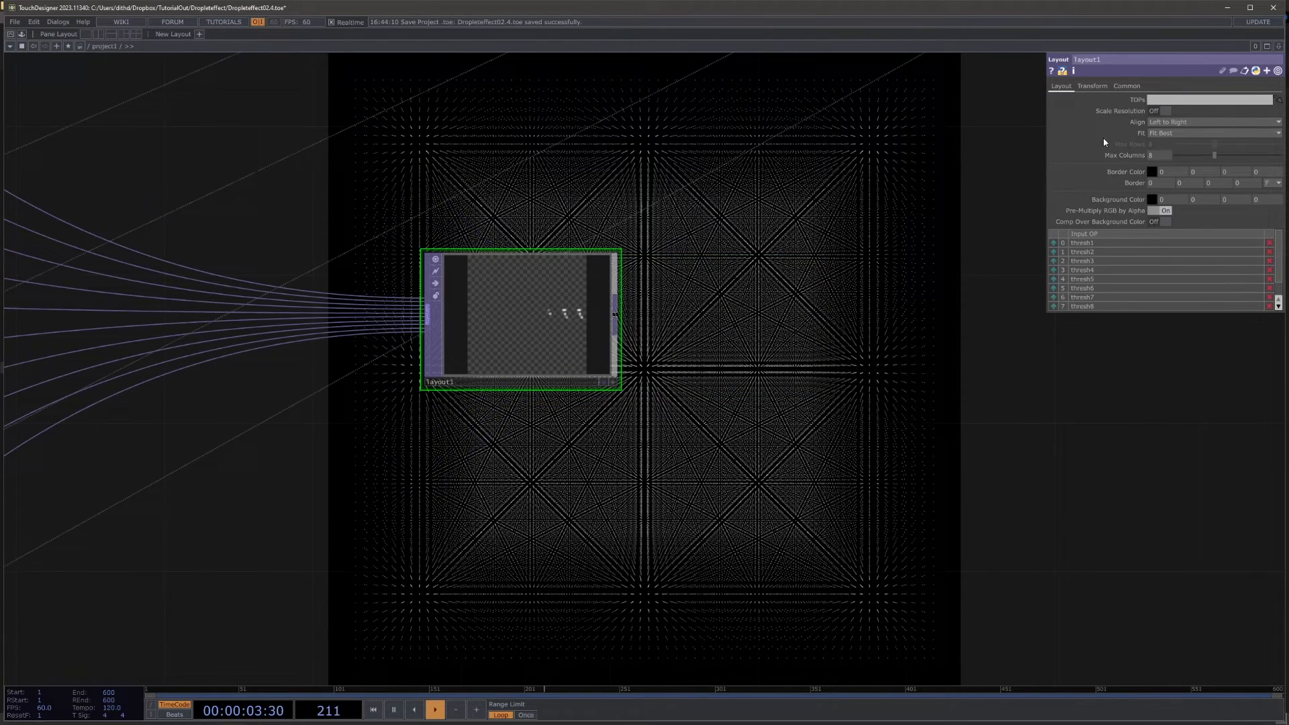
{"action": "left_click", "coordinate": [1133, 86]}
{"action": "left_click", "coordinate": [1190, 100]}
{"action": "left_click", "coordinate": [1185, 200]}
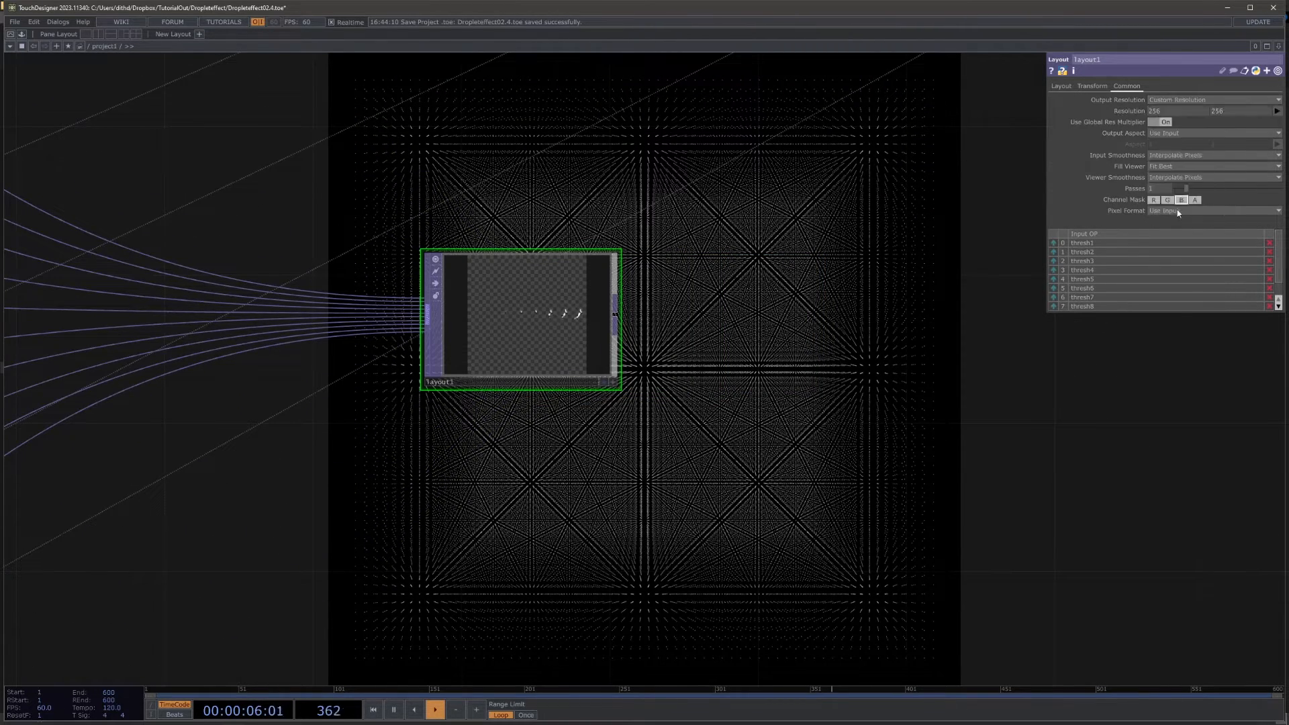
Step: Reference null1's res channel for both the width and height of layout1's custom resolution
{"action": "scroll", "coordinate": [587, 411], "scroll_direction": "down", "scroll_amount": 3}
{"action": "left_click_drag", "start_coordinate": [805, 380], "coordinate": [714, 423]}
{"action": "scroll", "coordinate": [714, 422], "scroll_direction": "down", "scroll_amount": 5}
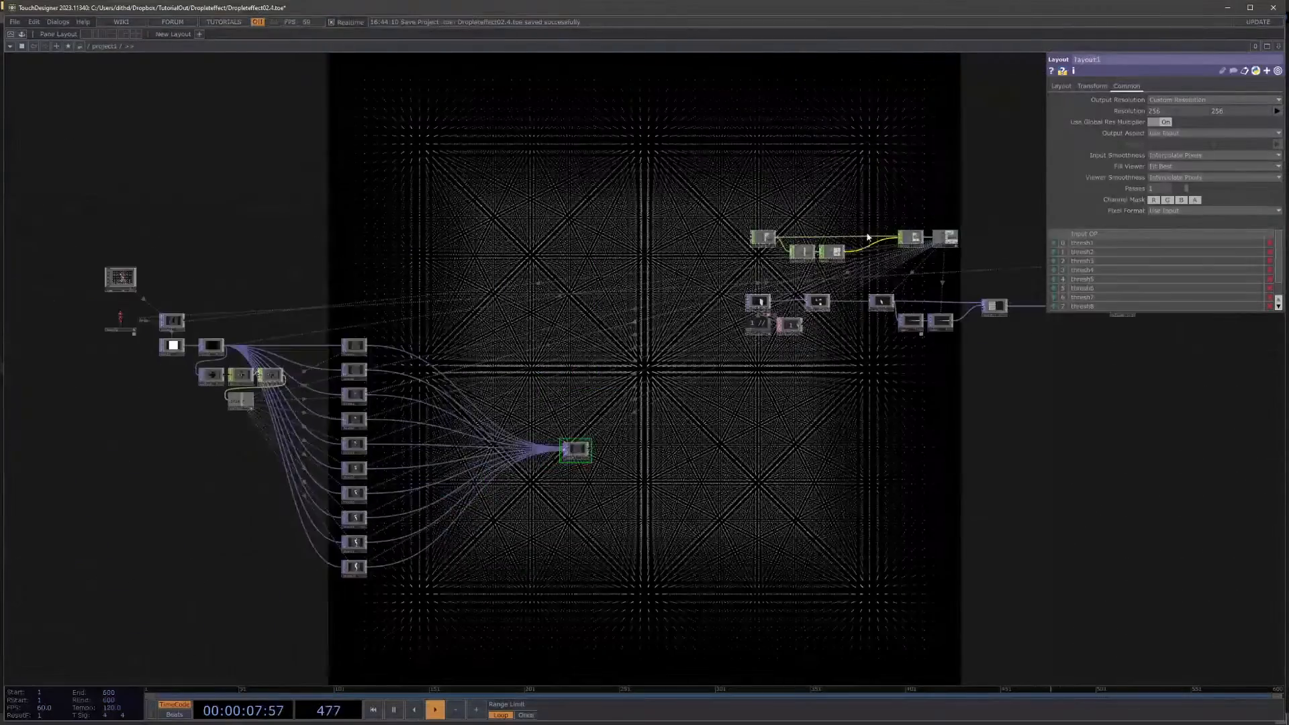
{"action": "scroll", "coordinate": [876, 232], "scroll_direction": "up", "scroll_amount": 7}
{"action": "left_click_drag", "start_coordinate": [906, 213], "coordinate": [628, 229]}
{"action": "left_click_drag", "start_coordinate": [872, 262], "coordinate": [1131, 111]}
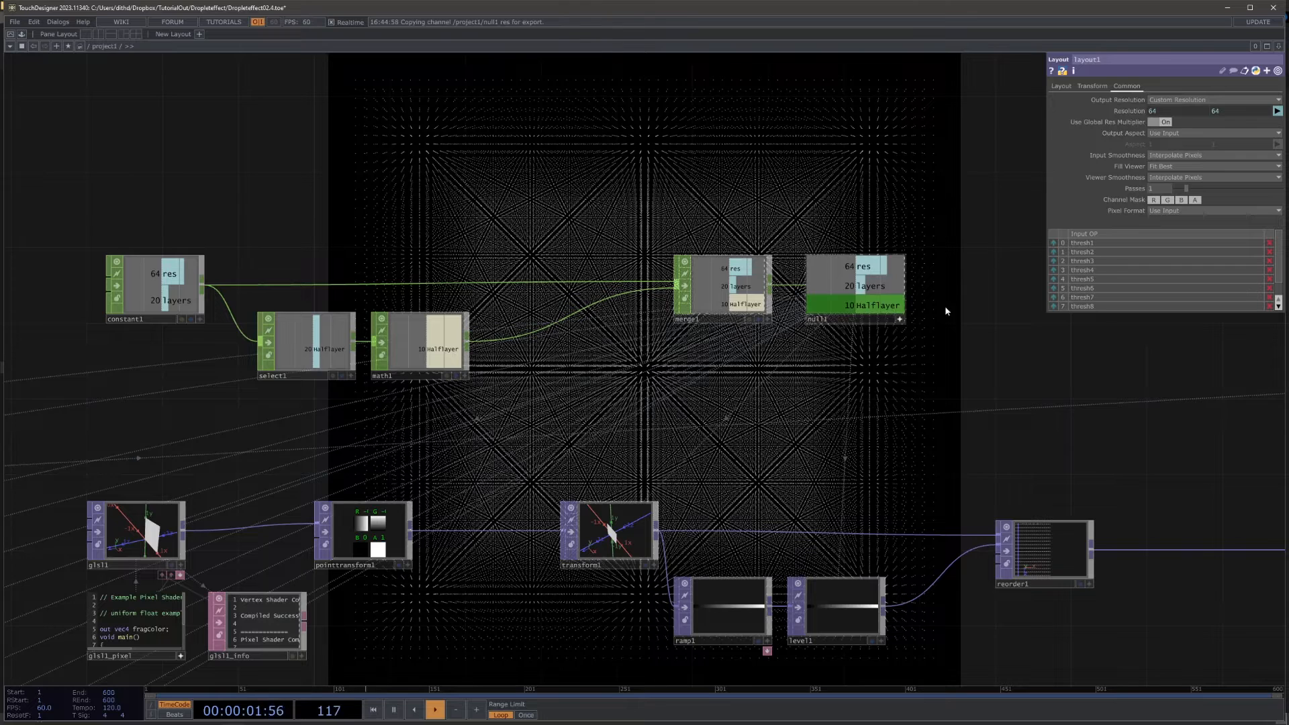
{"action": "left_click", "coordinate": [1130, 109]}
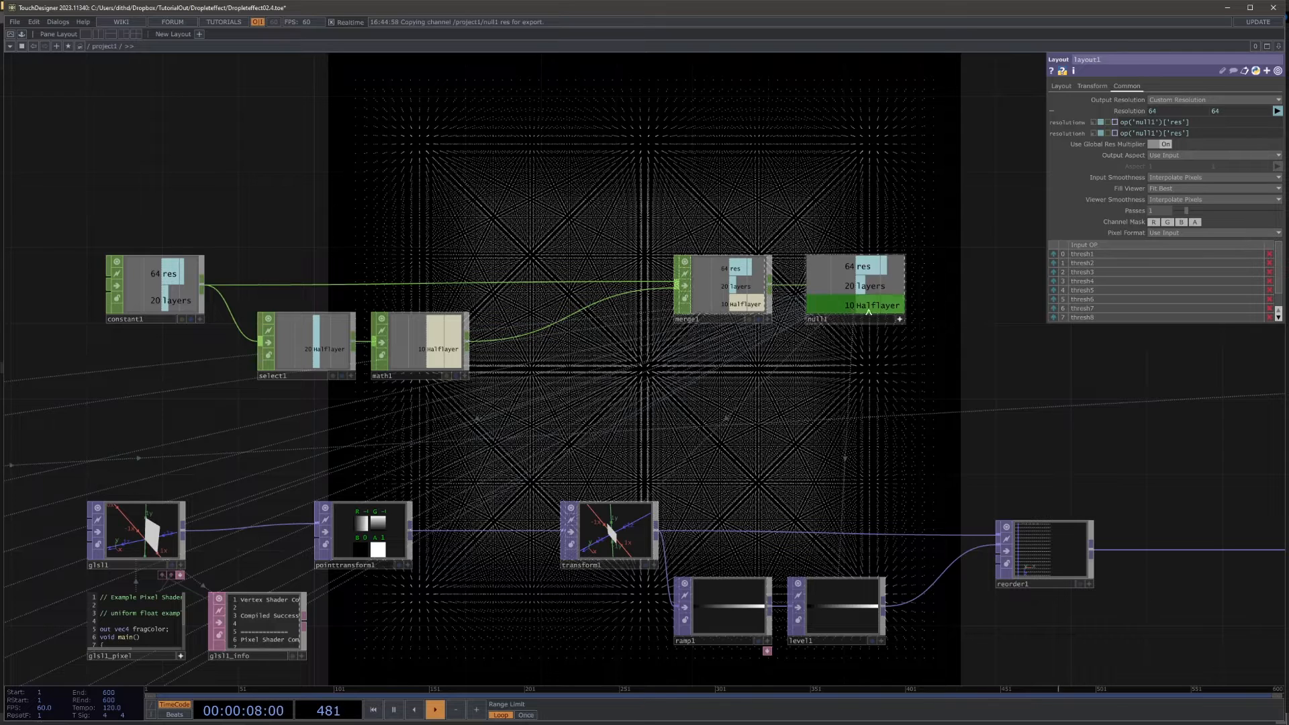
Step: Multiply layout1's resolution width by null1's Halflayer channel, giving op('null1')['res']*op('null1')['Halflayer']
{"action": "left_click_drag", "start_coordinate": [881, 312], "coordinate": [1021, 221]}
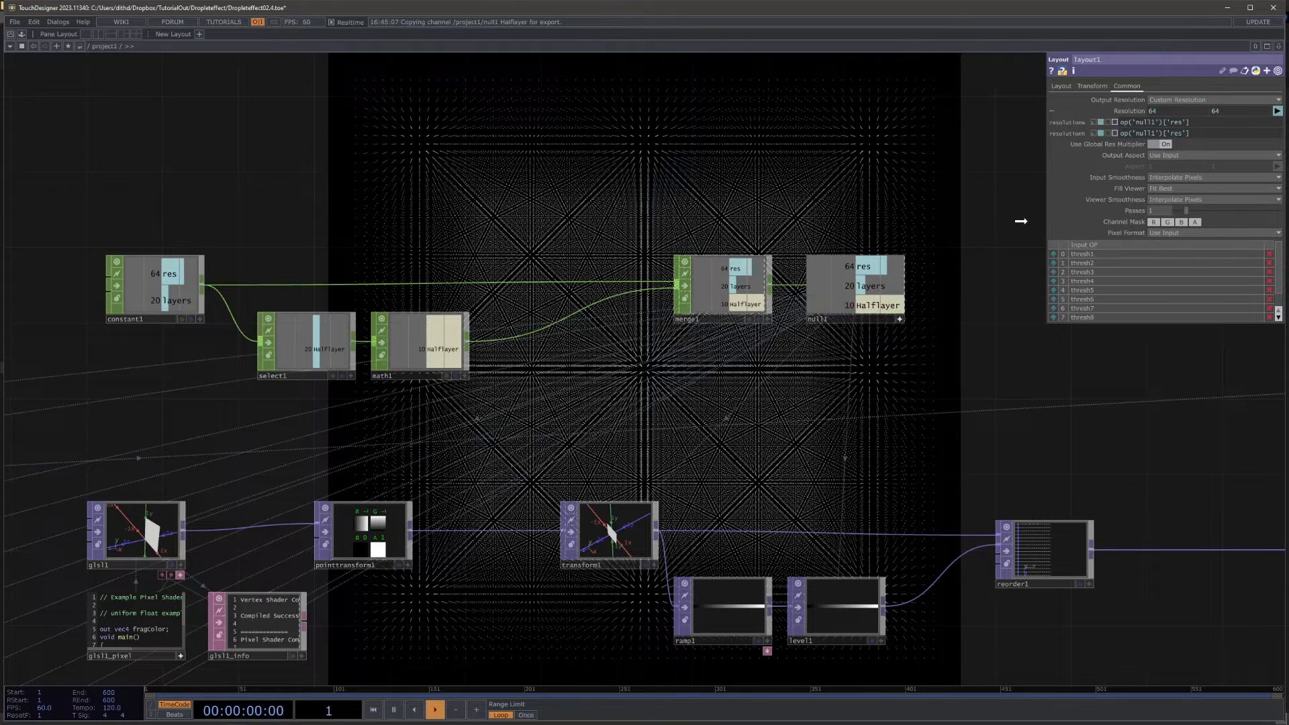
{"action": "left_click_drag", "start_coordinate": [1111, 311], "coordinate": [1159, 210]}
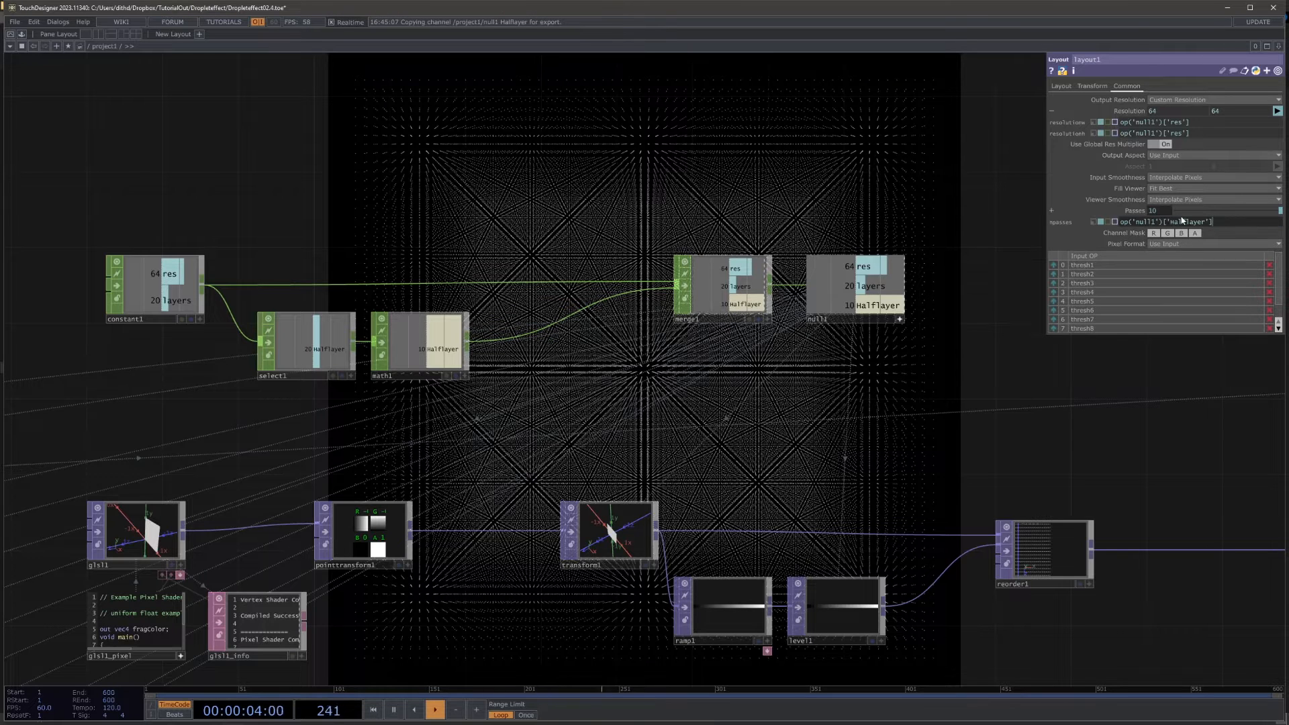
{"action": "left_click", "coordinate": [889, 236]}
{"action": "key", "text": "ctrl+z"}
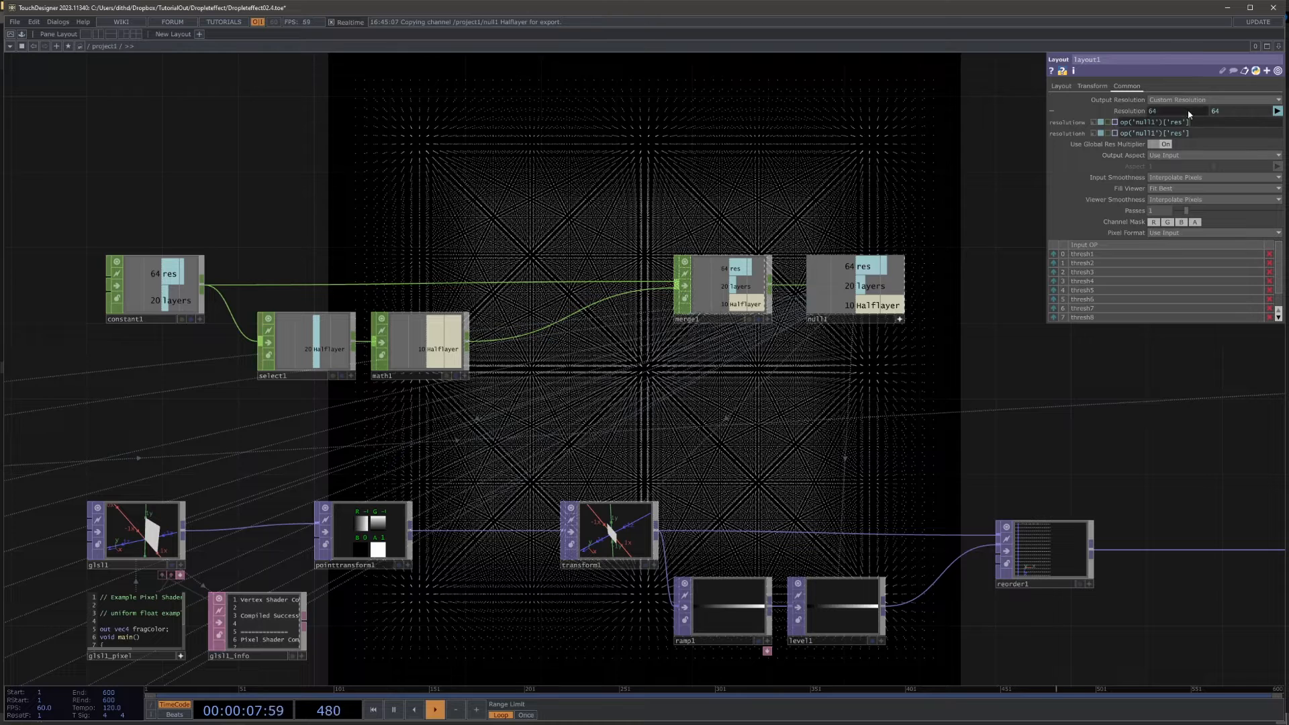
{"action": "left_click", "coordinate": [949, 174]}
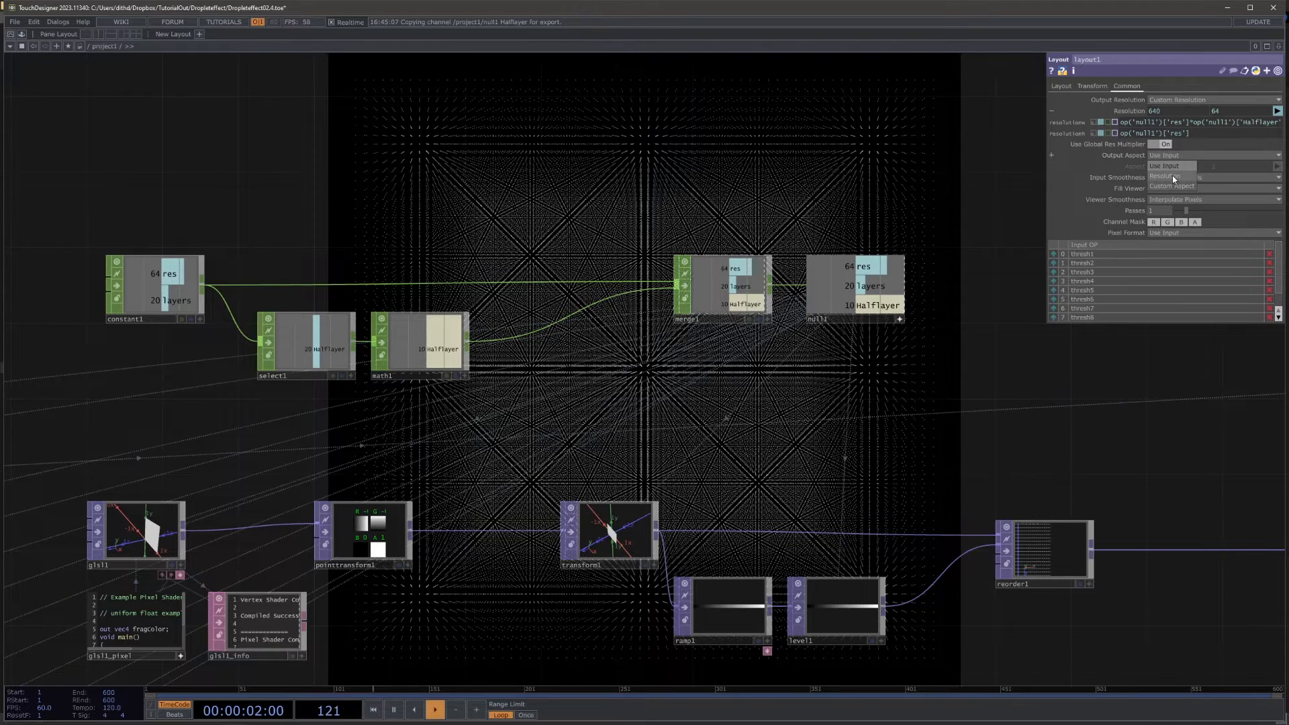
Step: Set layout1's Output Aspect to Resolution and check the combined strip
{"action": "left_click", "coordinate": [1171, 175]}
{"action": "scroll", "coordinate": [969, 348], "scroll_direction": "down", "scroll_amount": 5}
{"action": "scroll", "coordinate": [648, 515], "scroll_direction": "up", "scroll_amount": 6}
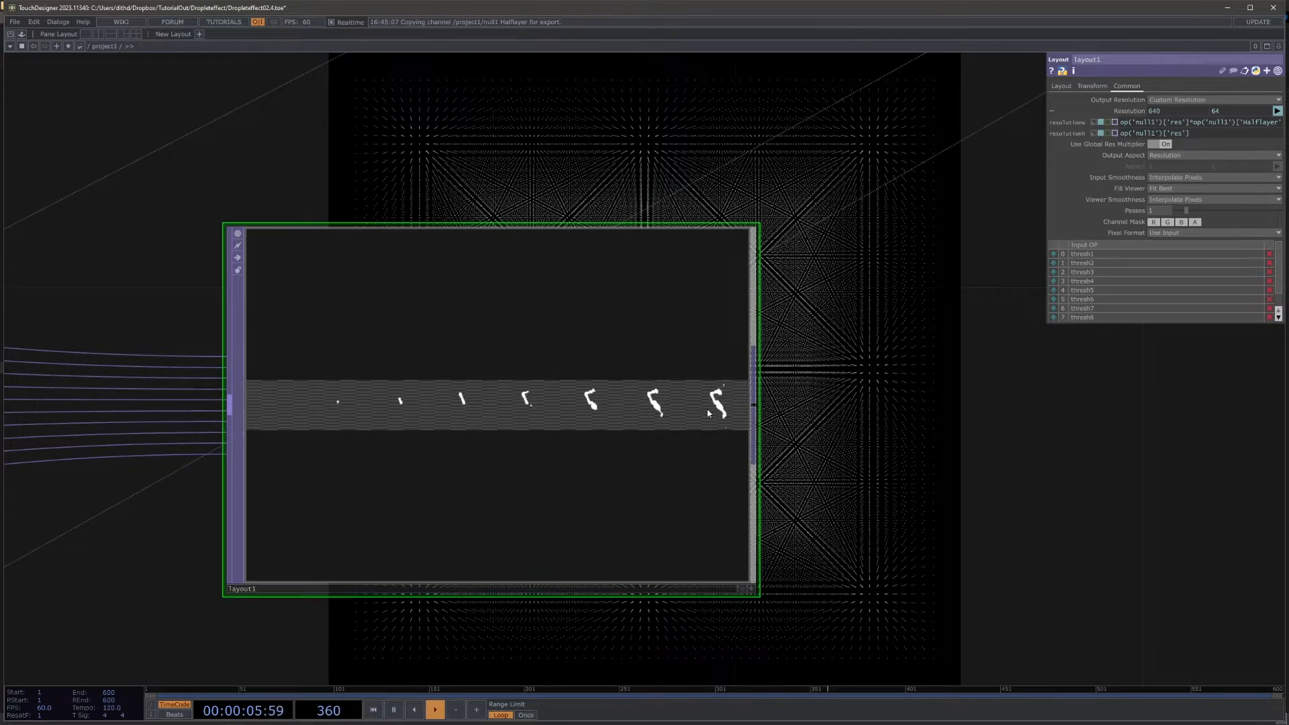
Step: Pause playback and compare the last threshold images, up to thresh10, with layout1's combined strip
{"action": "scroll", "coordinate": [691, 411], "scroll_direction": "down", "scroll_amount": 8}
{"action": "left_click_drag", "start_coordinate": [633, 484], "coordinate": [934, 266]}
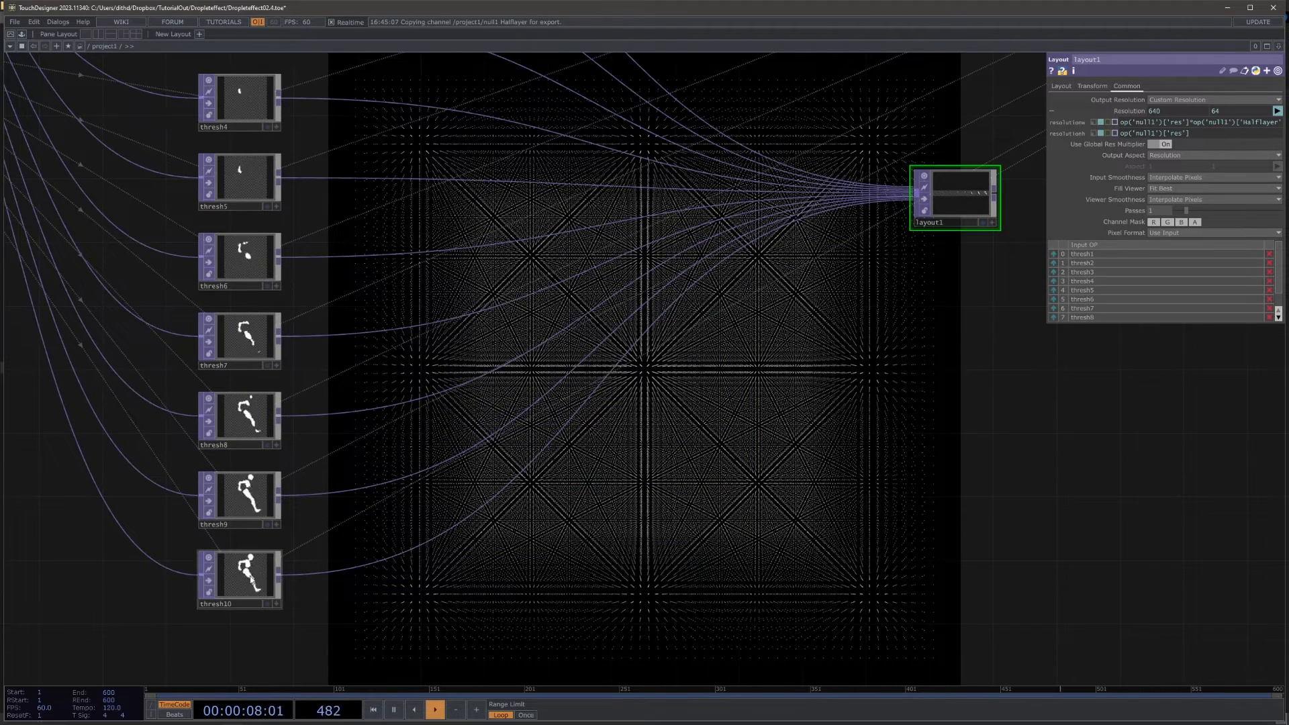
{"action": "key", "text": "space"}
{"action": "scroll", "coordinate": [300, 593], "scroll_direction": "up", "scroll_amount": 3}
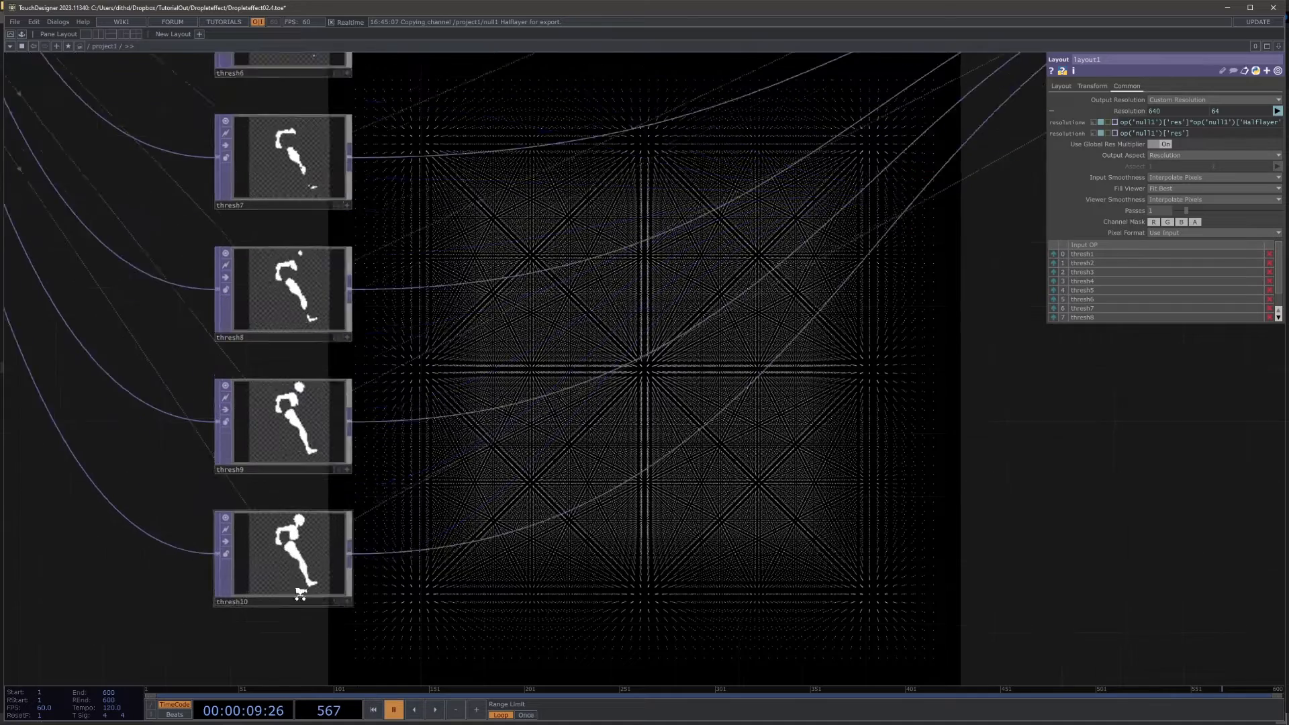
{"action": "scroll", "coordinate": [300, 593], "scroll_direction": "up", "scroll_amount": 2}
{"action": "left_click_drag", "start_coordinate": [647, 425], "coordinate": [499, 467]}
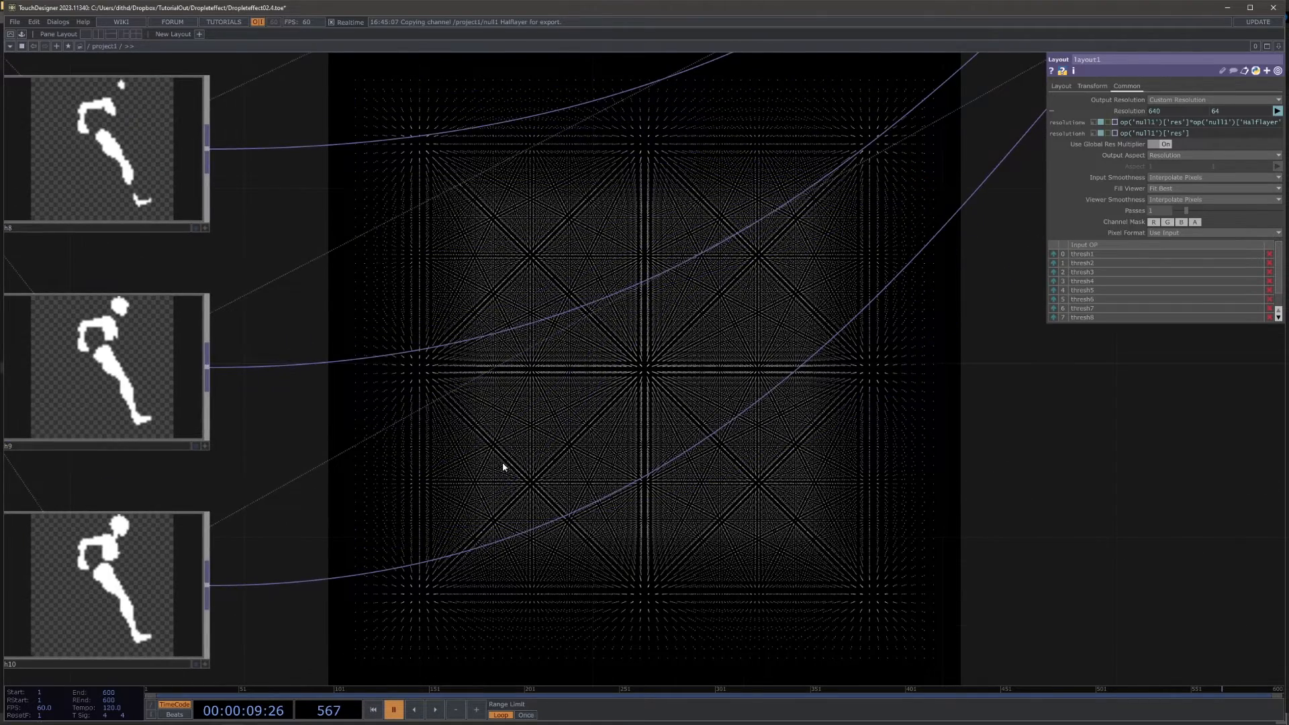
{"action": "scroll", "coordinate": [503, 467], "scroll_direction": "down", "scroll_amount": 2}
{"action": "left_click_drag", "start_coordinate": [749, 427], "coordinate": [567, 485]}
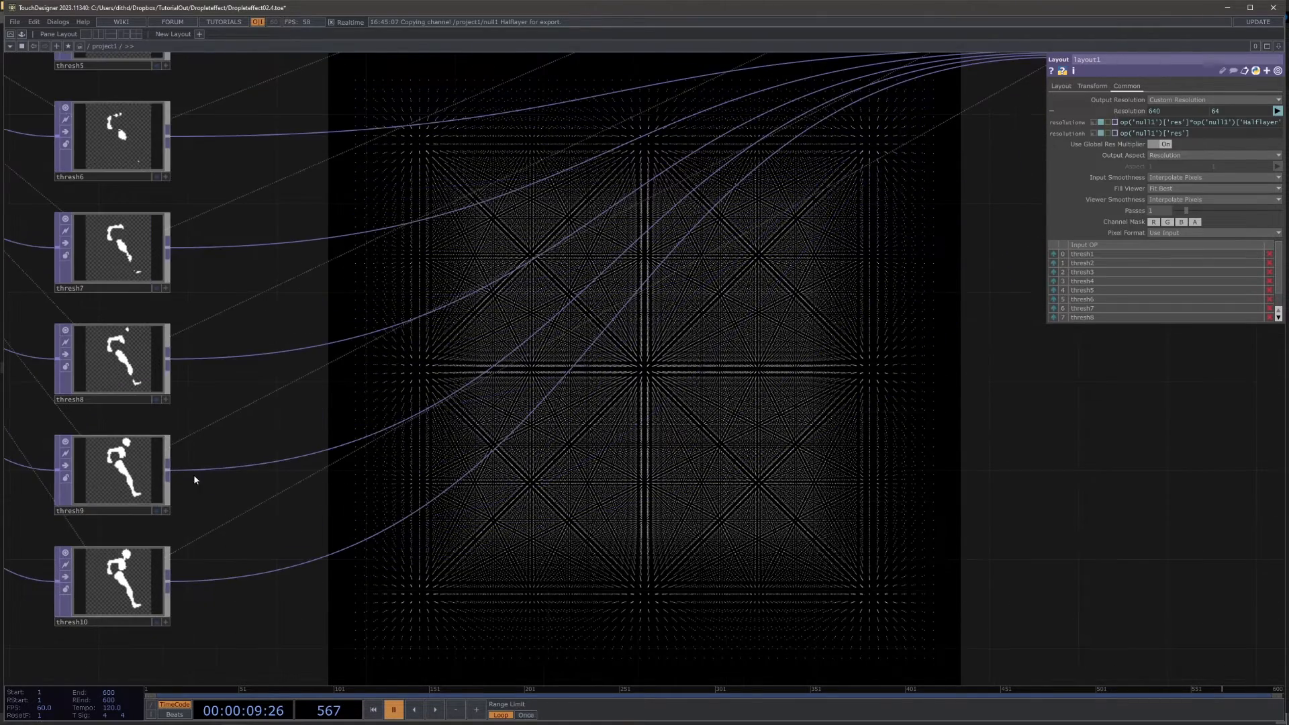
{"action": "left_click", "coordinate": [155, 496]}
{"action": "left_click", "coordinate": [114, 577]}
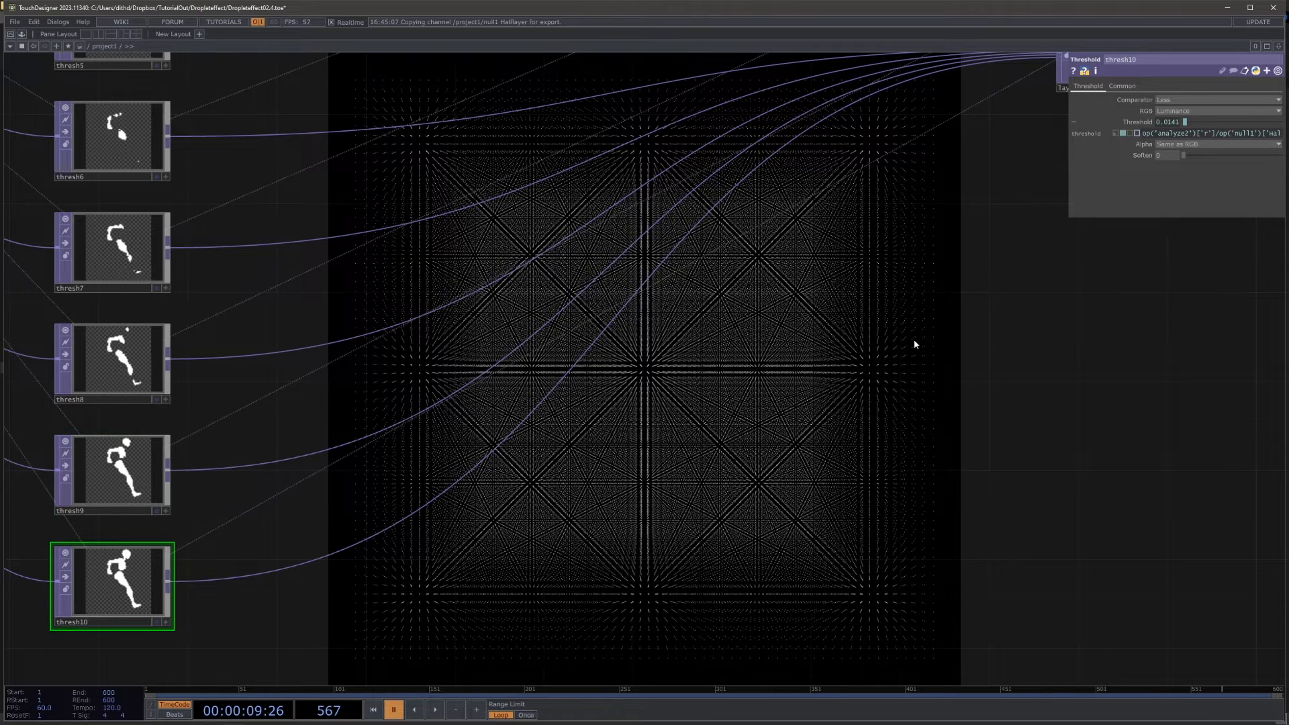
{"action": "left_click_drag", "start_coordinate": [953, 318], "coordinate": [642, 499]}
{"action": "scroll", "coordinate": [819, 235], "scroll_direction": "up", "scroll_amount": 6}
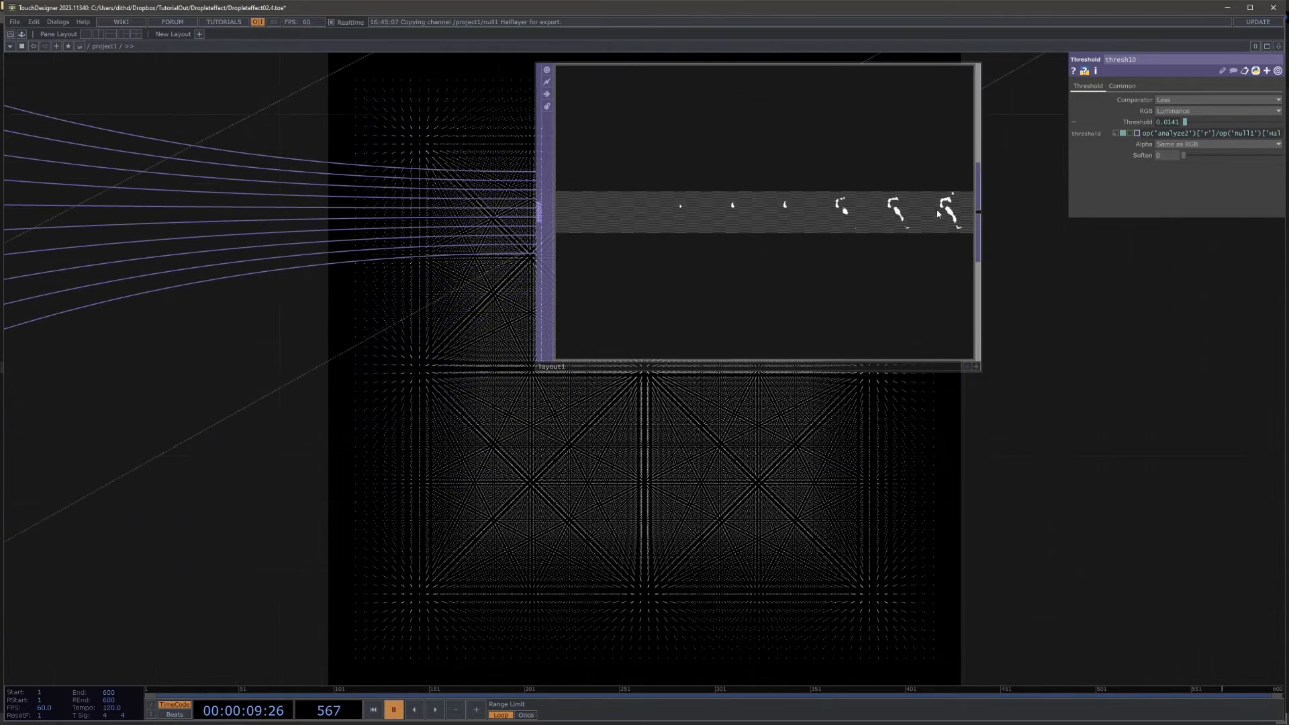
Step: Set layout1's Max Columns to 10
{"action": "left_click", "coordinate": [937, 214]}
{"action": "left_click", "coordinate": [1060, 86]}
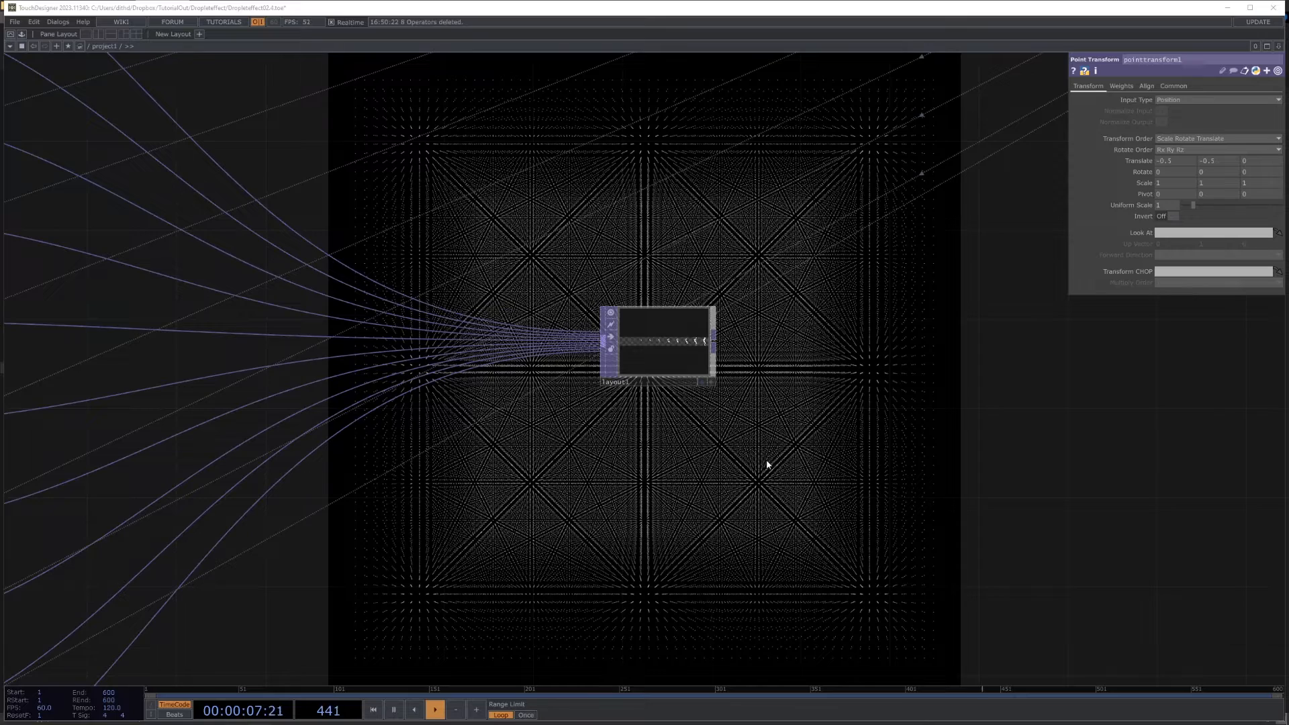
{"action": "scroll", "coordinate": [699, 509], "scroll_direction": "up", "scroll_amount": 5}
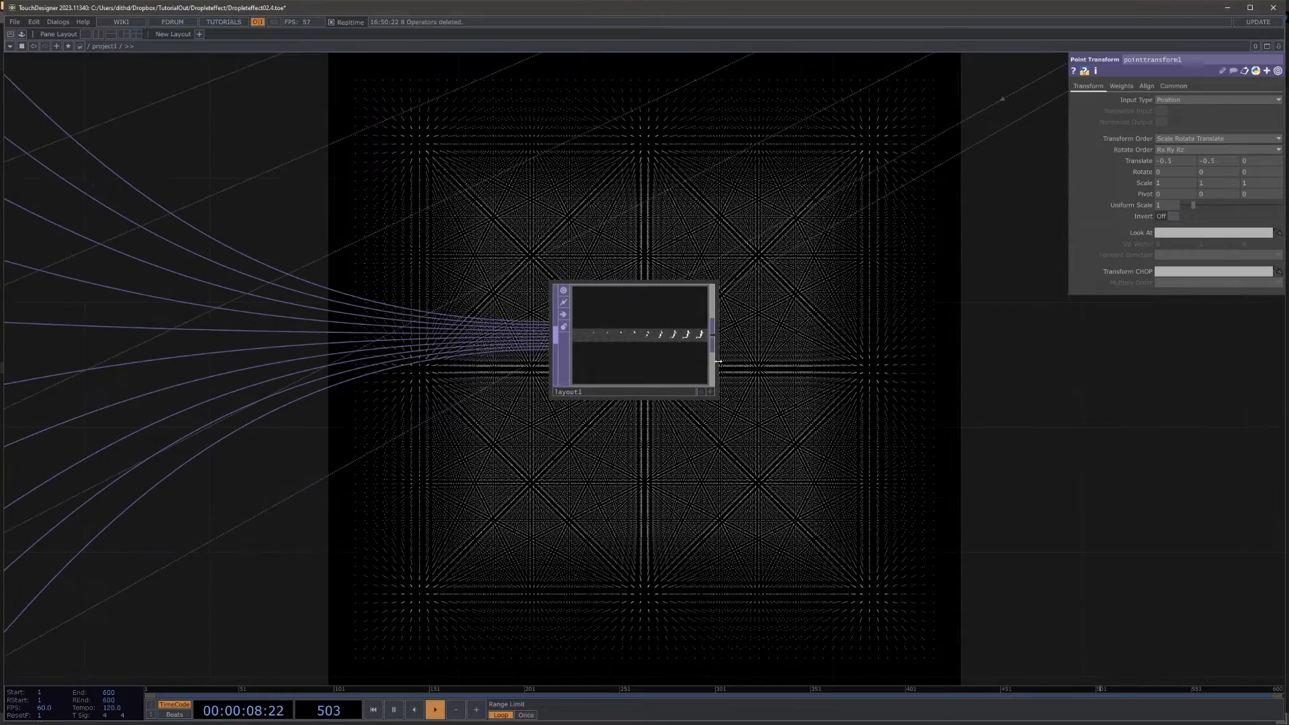
Step: Examine layout1's combined strip and review the camera, depth and threshold network that feeds it
{"action": "left_click_drag", "start_coordinate": [792, 347], "coordinate": [811, 458]}
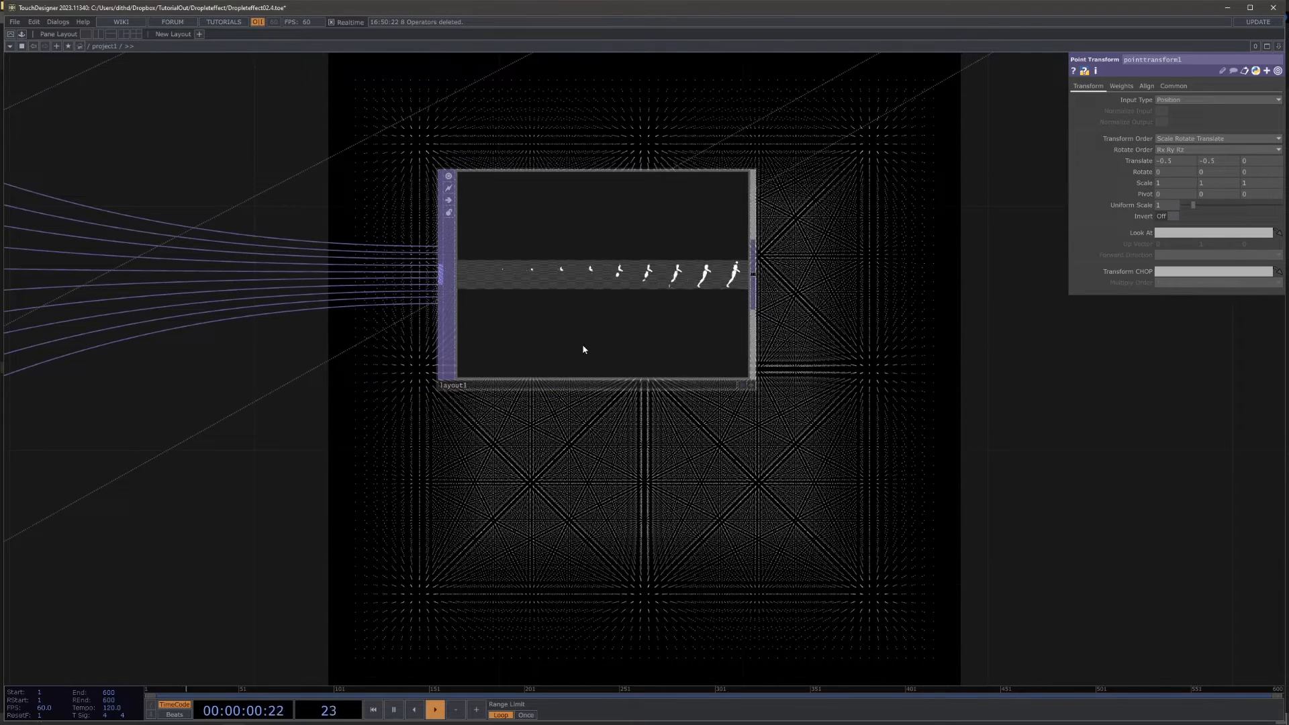
{"action": "scroll", "coordinate": [633, 277], "scroll_direction": "down", "scroll_amount": 10}
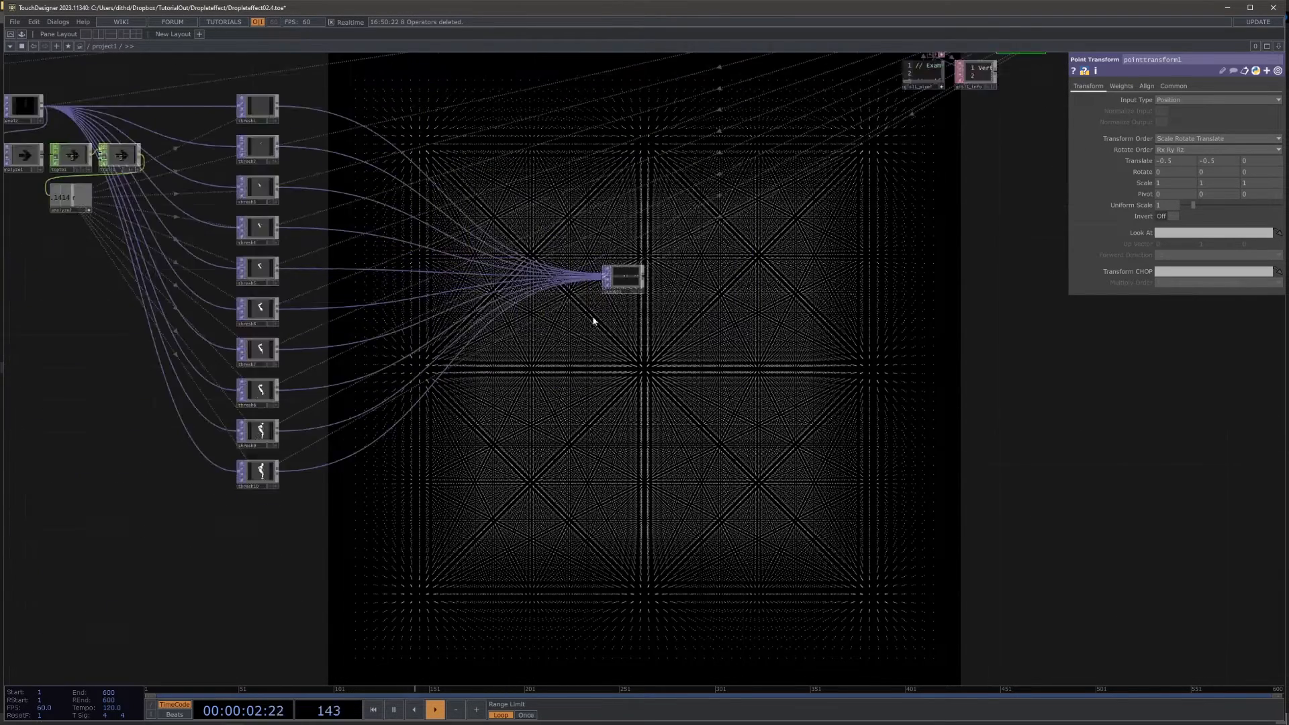
{"action": "left_click_drag", "start_coordinate": [637, 427], "coordinate": [737, 457]}
{"action": "left_click_drag", "start_coordinate": [266, 441], "coordinate": [364, 460]}
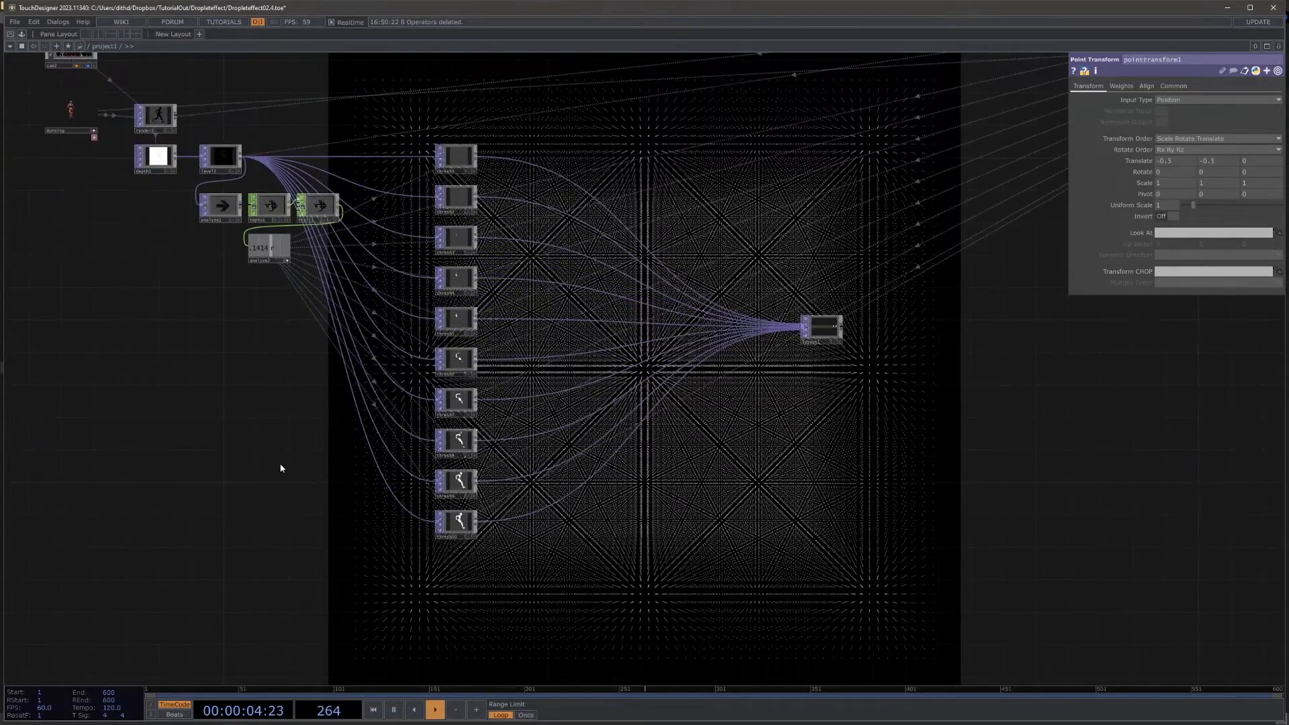
{"action": "left_click_drag", "start_coordinate": [281, 468], "coordinate": [407, 541]}
{"action": "scroll", "coordinate": [369, 493], "scroll_direction": "down", "scroll_amount": 6}
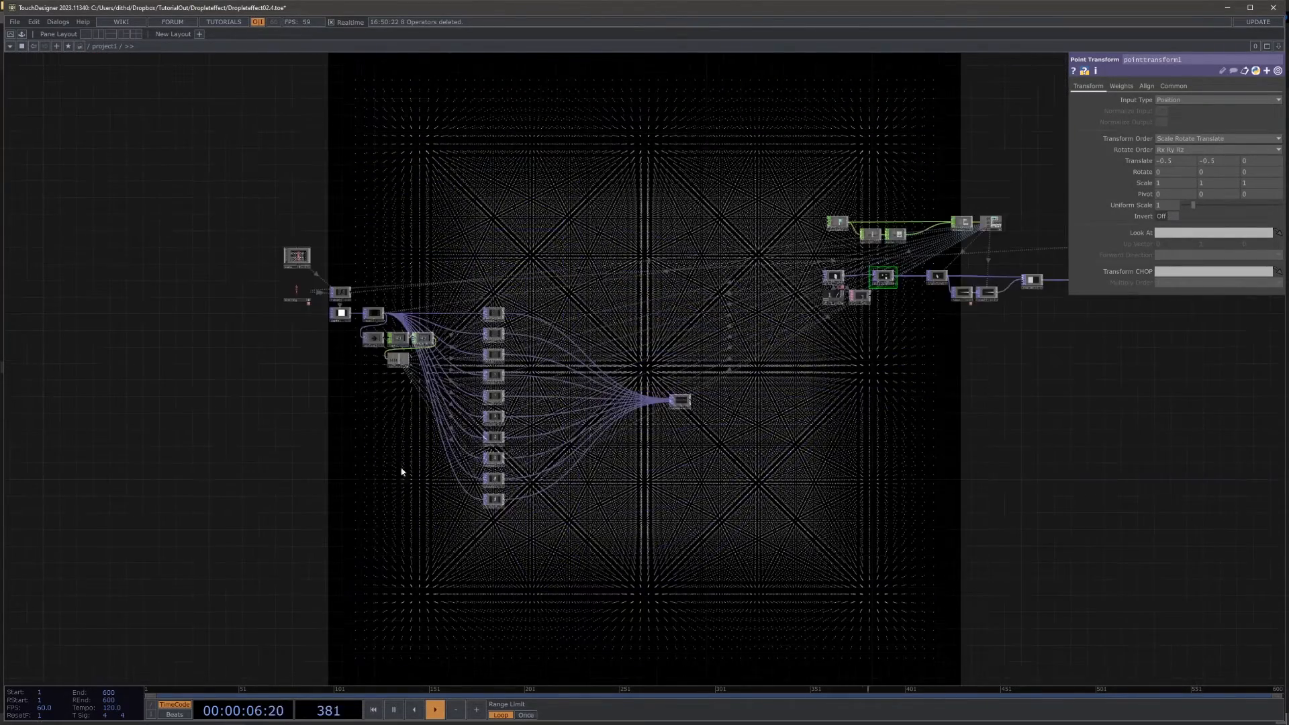
{"action": "scroll", "coordinate": [400, 469], "scroll_direction": "up", "scroll_amount": 4}
{"action": "scroll", "coordinate": [368, 446], "scroll_direction": "up", "scroll_amount": 2}
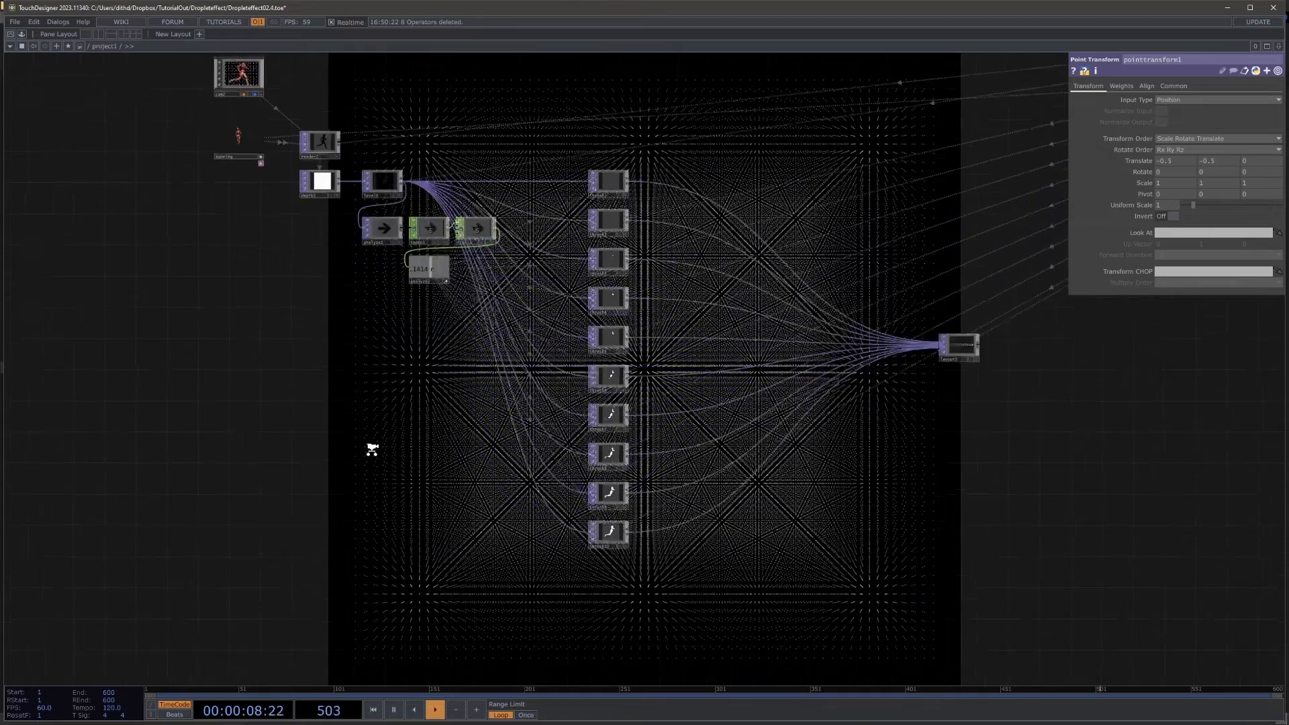
{"action": "scroll", "coordinate": [374, 452], "scroll_direction": "down", "scroll_amount": 4}
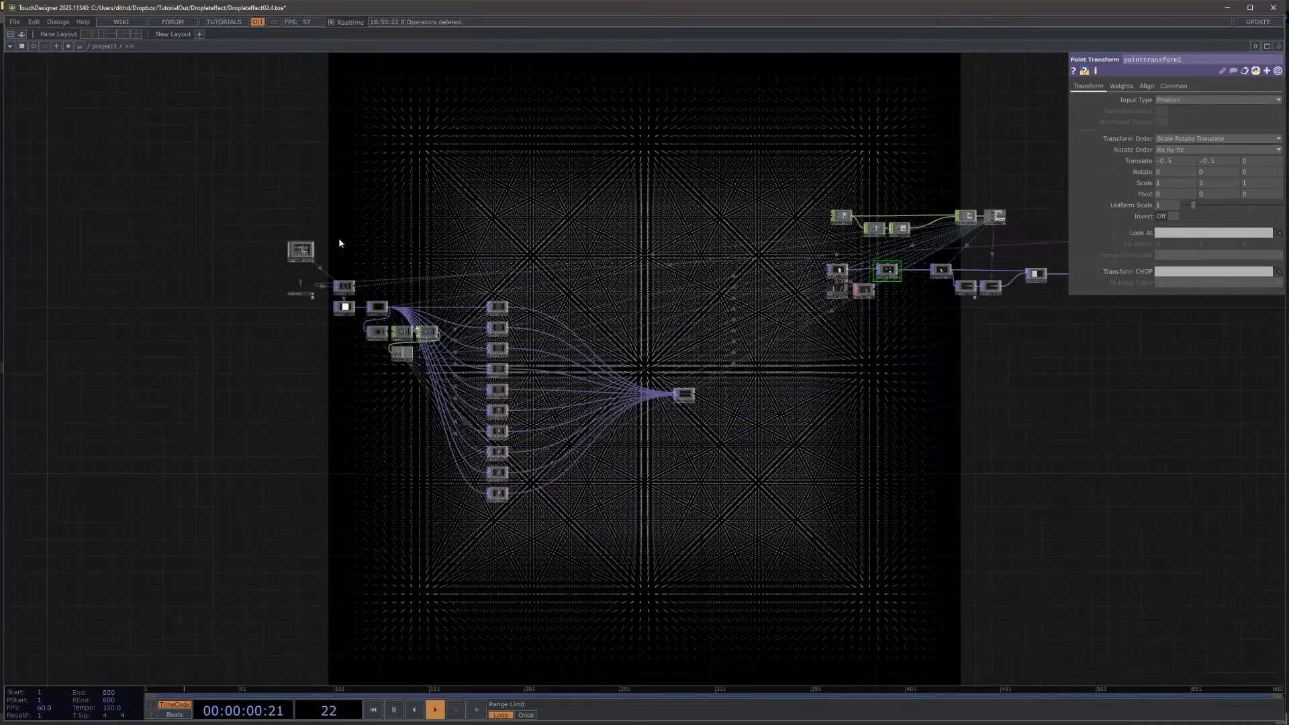
Step: Duplicate cam2 with its render, depth, level, analyze, threshold and layout nodes, and place the copy below the original network
{"action": "left_click", "coordinate": [300, 251]}
{"action": "left_click_drag", "start_coordinate": [341, 258], "coordinate": [720, 551]}
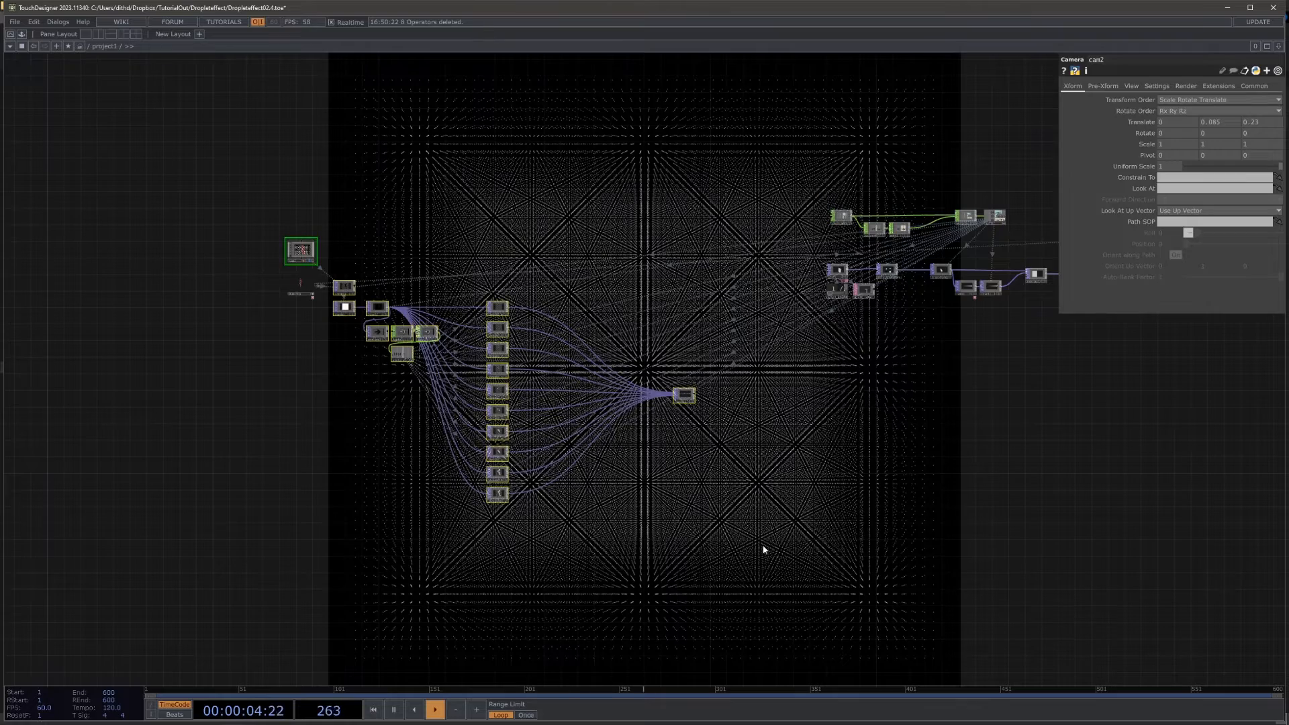
{"action": "key", "text": "ctrl+c"}
{"action": "key", "text": "ctrl+v"}
{"action": "left_click_drag", "start_coordinate": [654, 514], "coordinate": [725, 331]}
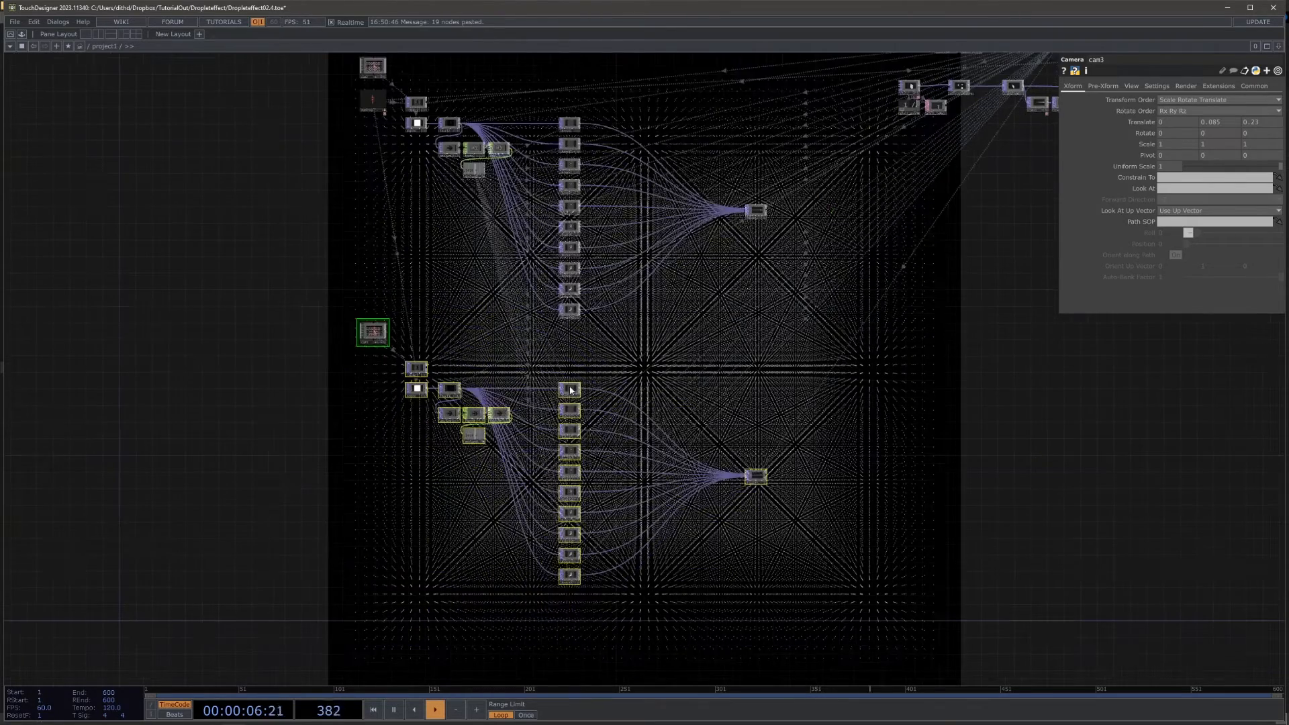
{"action": "left_click_drag", "start_coordinate": [570, 390], "coordinate": [567, 441]}
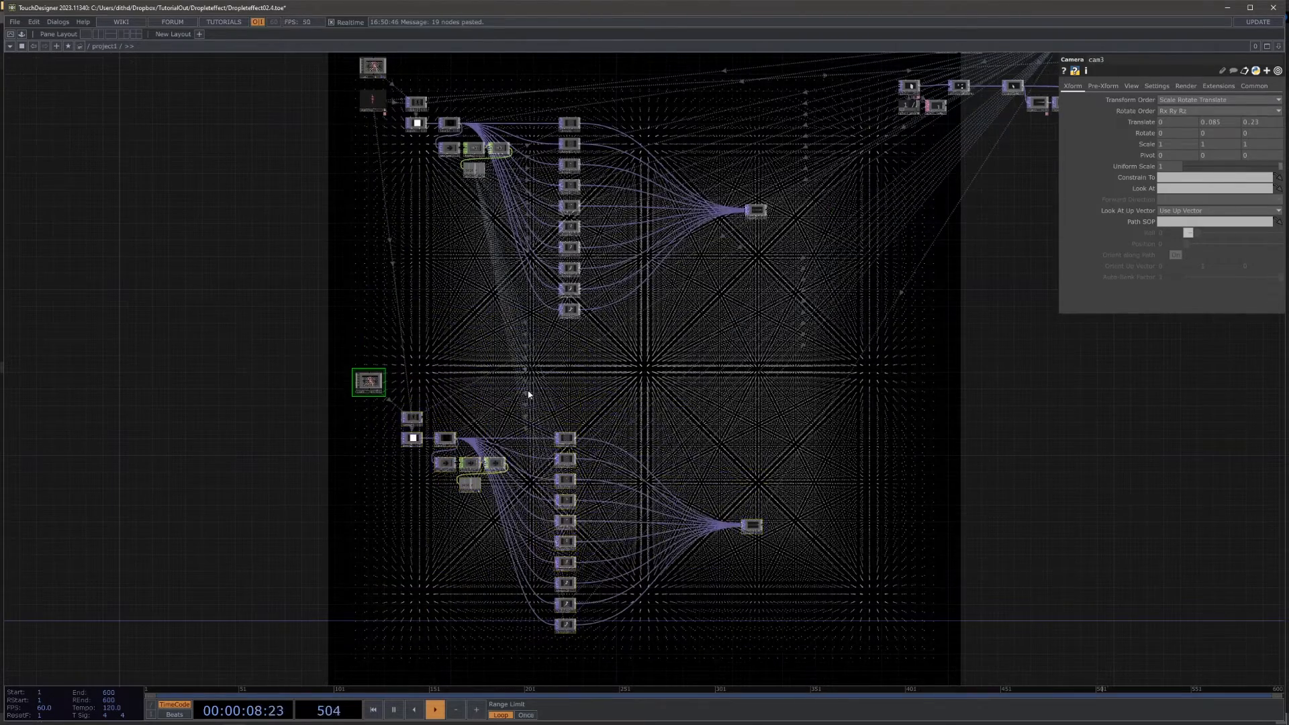
Step: Place cam3 directly above render3 and turn it to the opposite view with Translate Z -.23 and Rotate Y 180
{"action": "scroll", "coordinate": [359, 396], "scroll_direction": "up", "scroll_amount": 5}
{"action": "left_click_drag", "start_coordinate": [388, 367], "coordinate": [470, 381]}
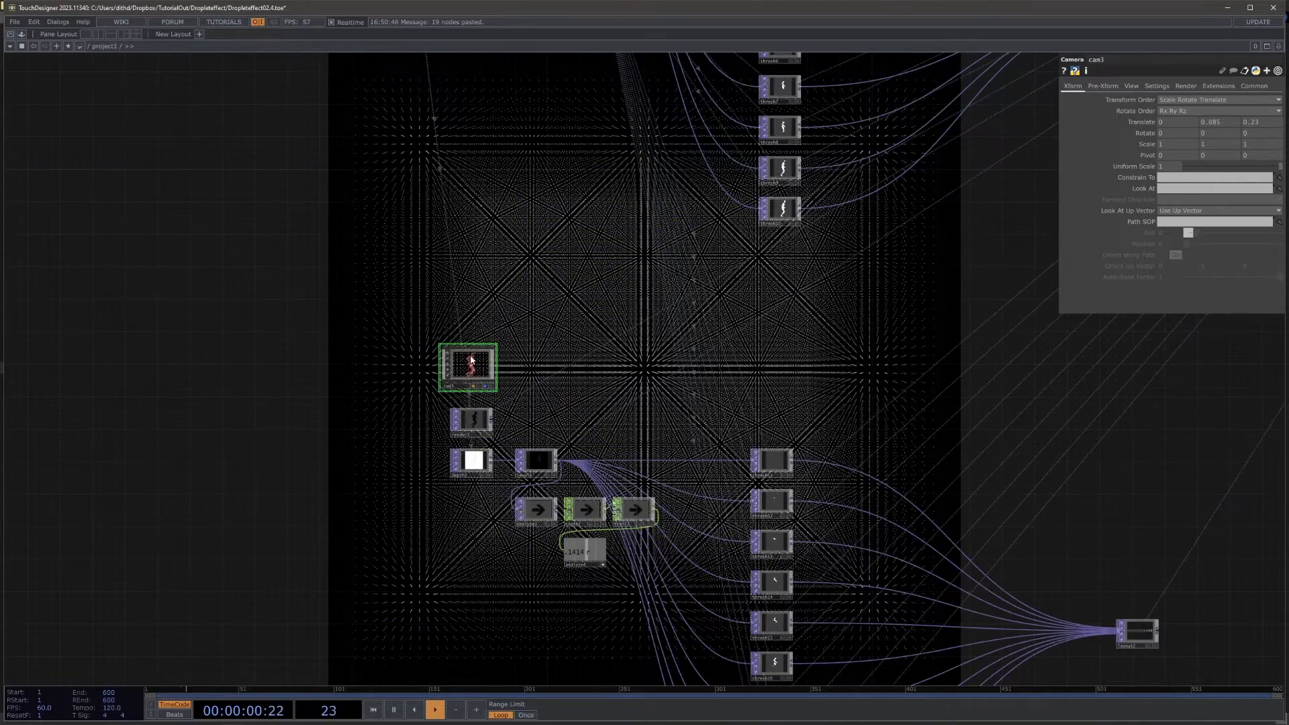
{"action": "scroll", "coordinate": [383, 443], "scroll_direction": "up", "scroll_amount": 3}
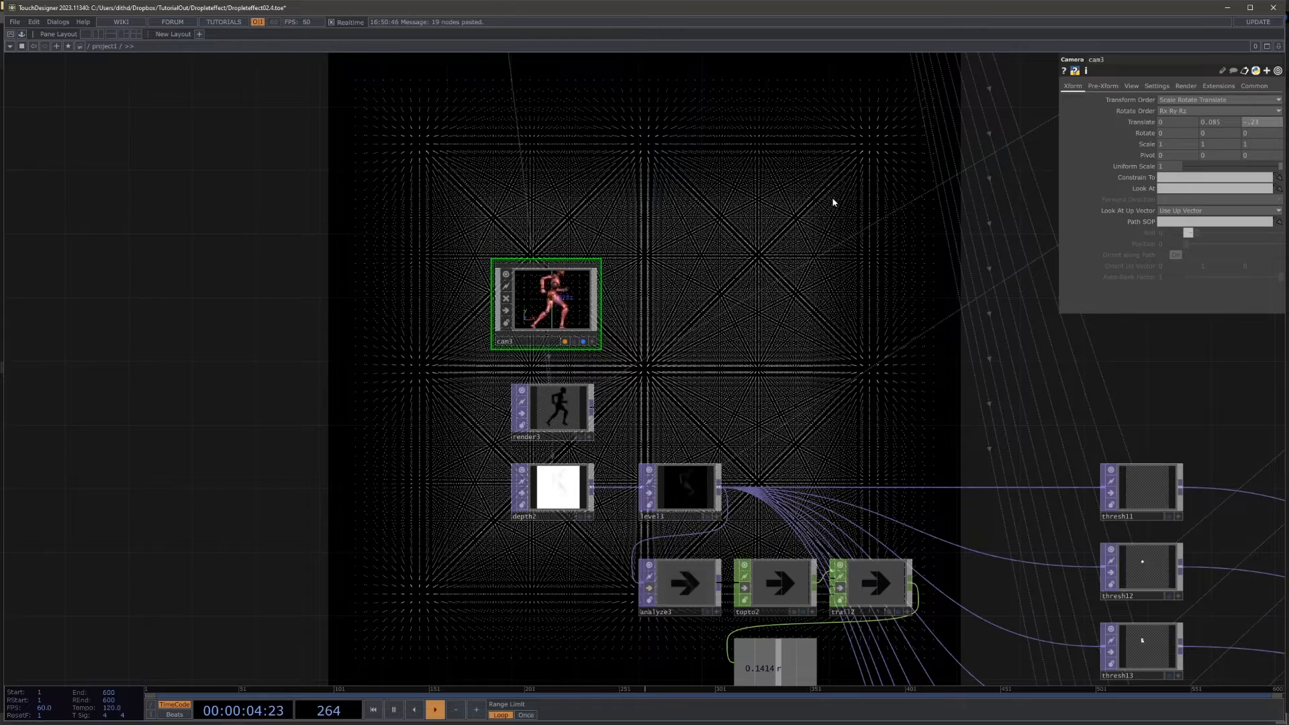
{"action": "type", "text": "-.23"}
{"action": "key", "text": "Return"}
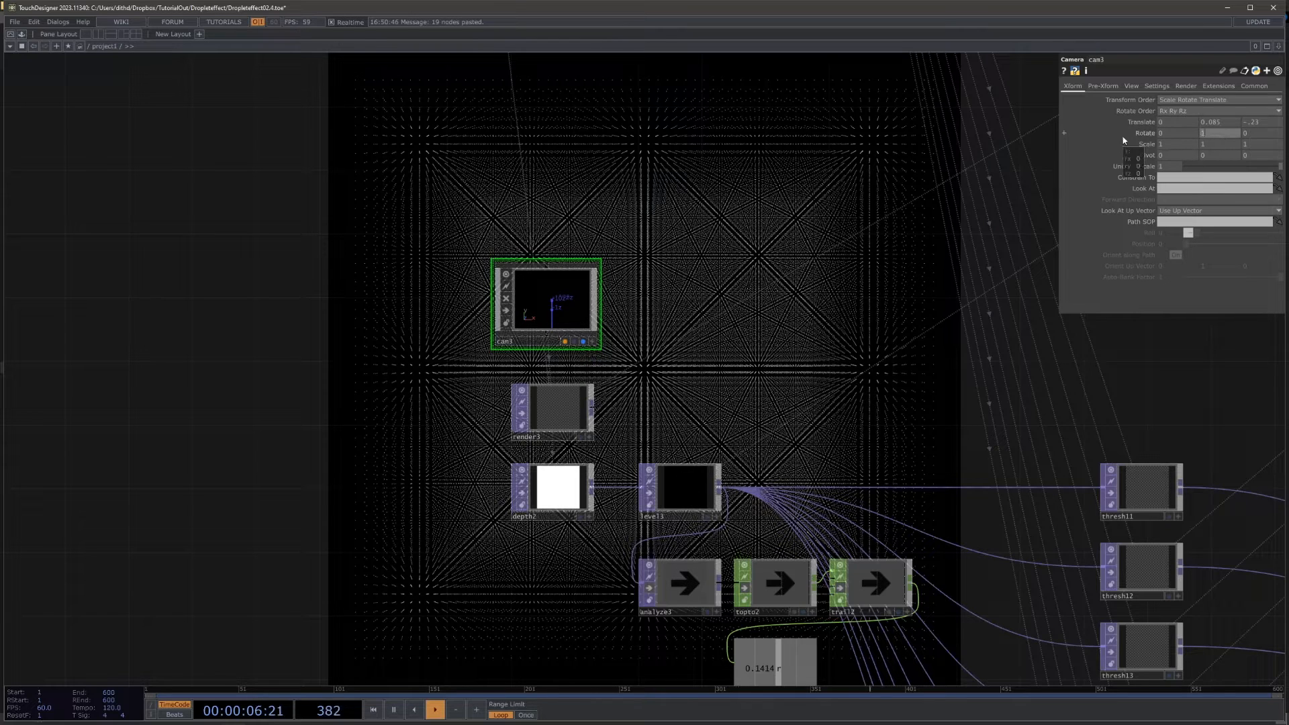
{"action": "key", "text": "Return"}
{"action": "scroll", "coordinate": [699, 354], "scroll_direction": "up", "scroll_amount": 5}
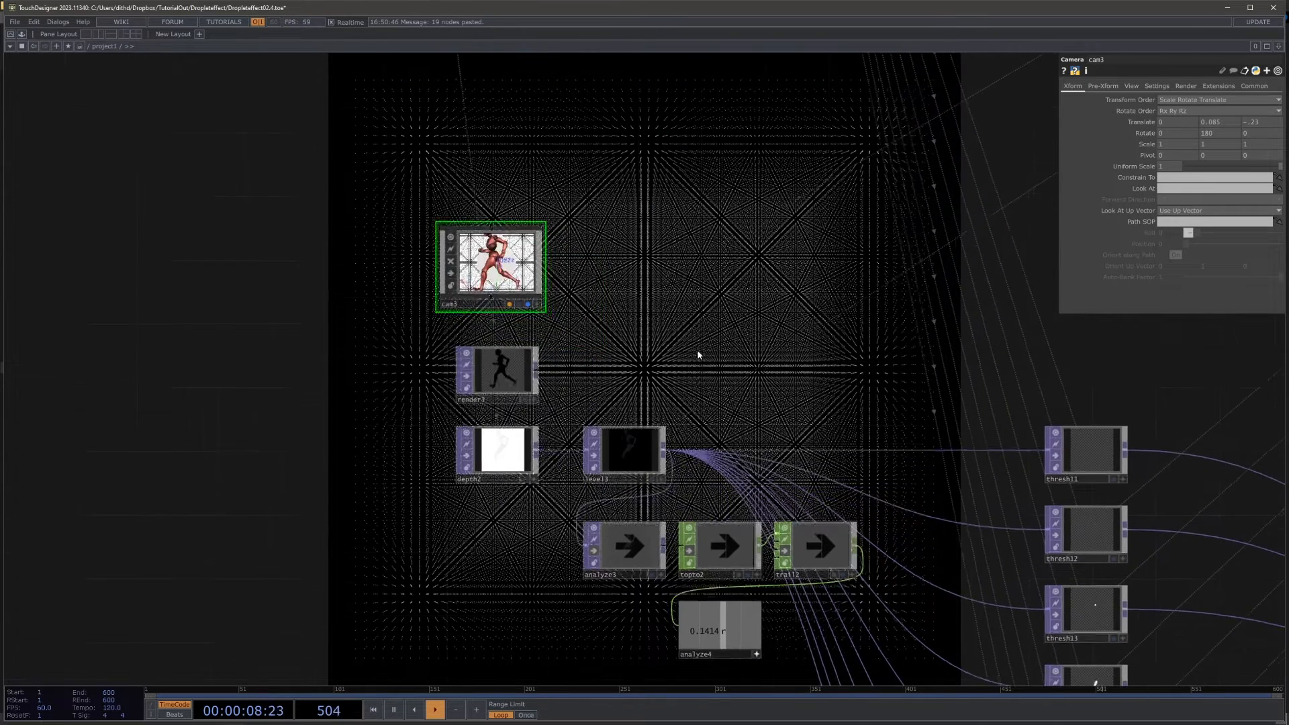
Step: Turn off bypass on analyze3, topto2 and trail2, and unlock analyze4, discarding its locked data
{"action": "scroll", "coordinate": [267, 468], "scroll_direction": "down", "scroll_amount": 4}
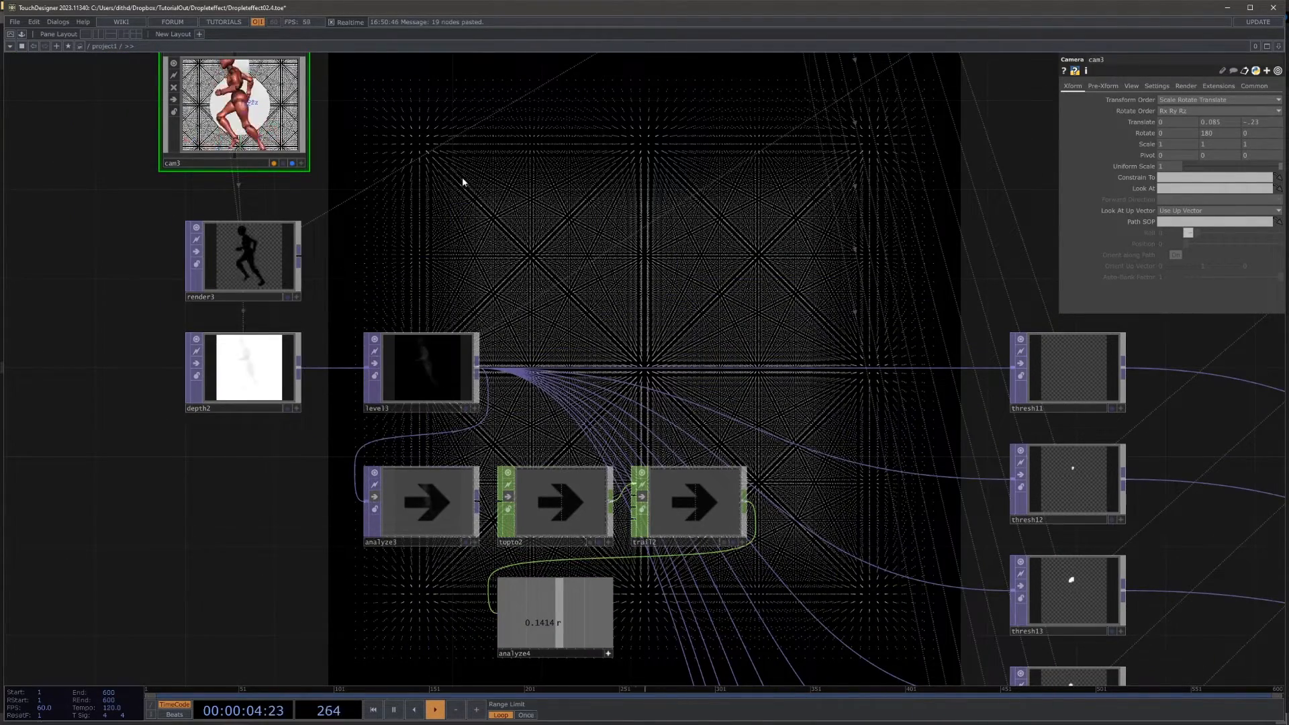
{"action": "middle_click_drag", "start_coordinate": [461, 181], "coordinate": [554, 329]}
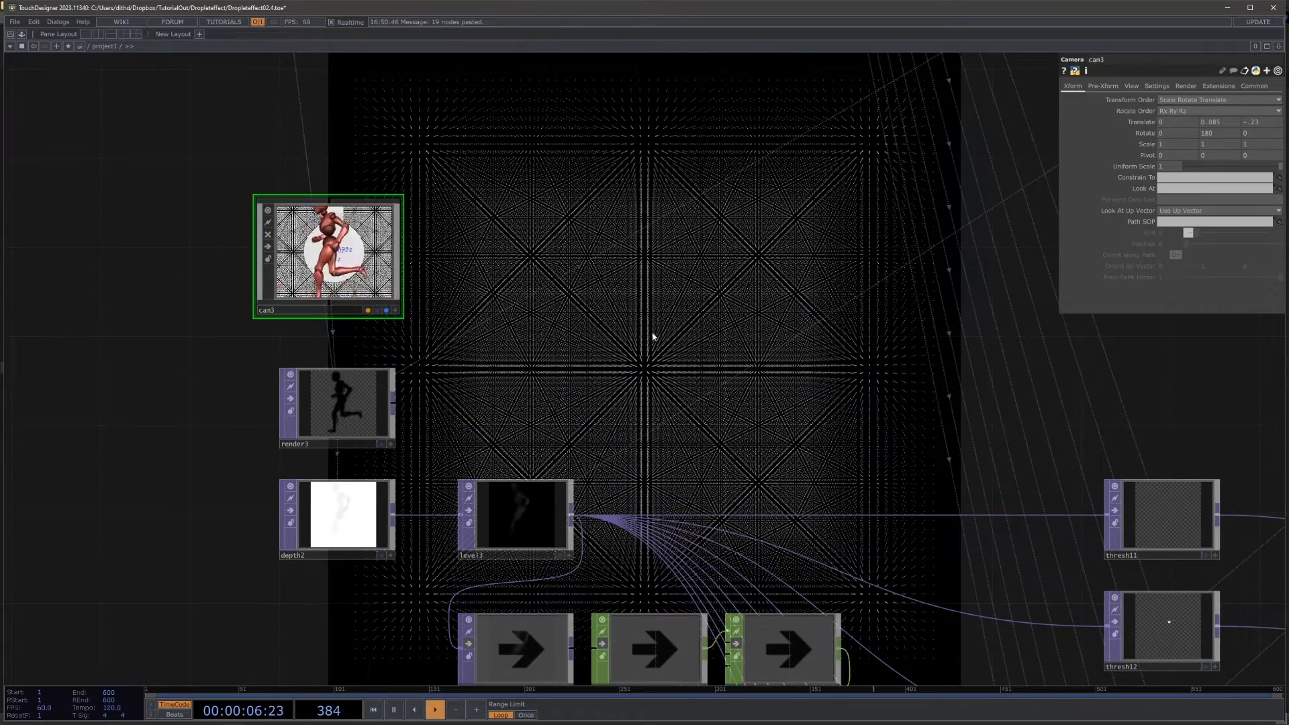
{"action": "middle_click_drag", "start_coordinate": [653, 336], "coordinate": [670, 264]}
{"action": "scroll", "coordinate": [575, 210], "scroll_direction": "down", "scroll_amount": 5}
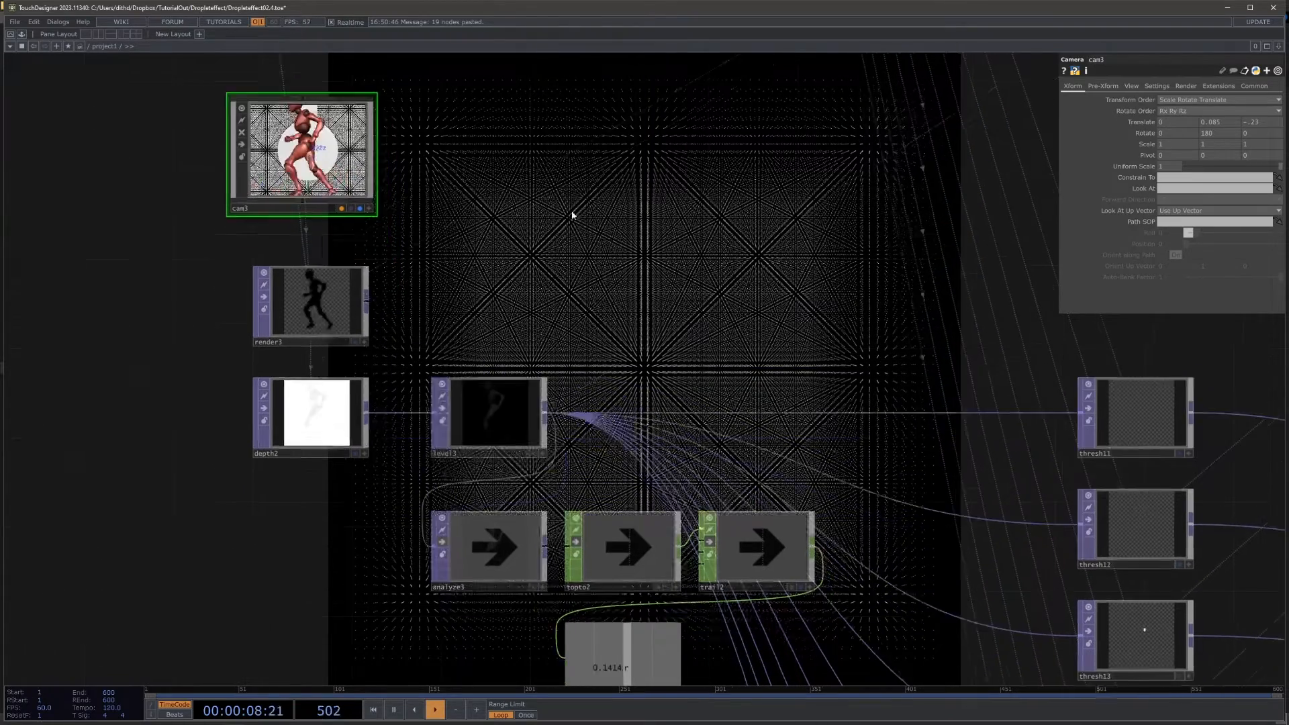
{"action": "scroll", "coordinate": [514, 382], "scroll_direction": "up", "scroll_amount": 5}
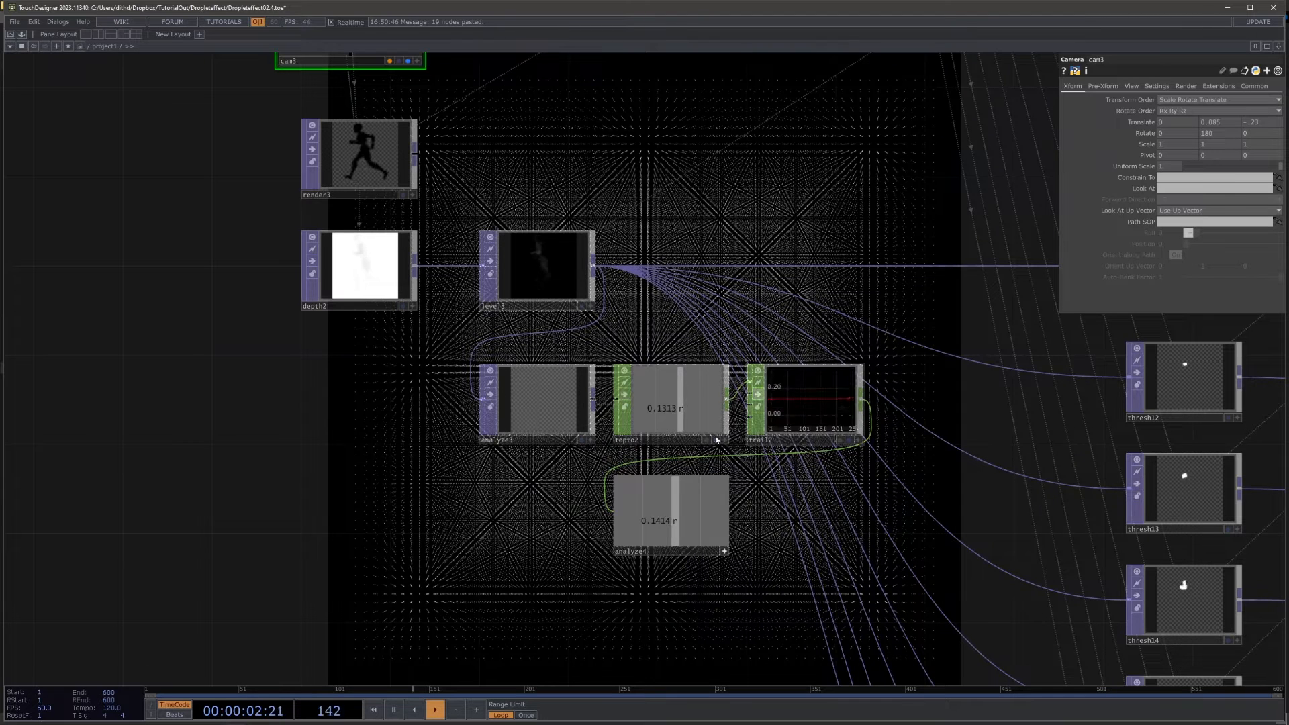
{"action": "left_click", "coordinate": [724, 551]}
{"action": "left_click", "coordinate": [625, 519]}
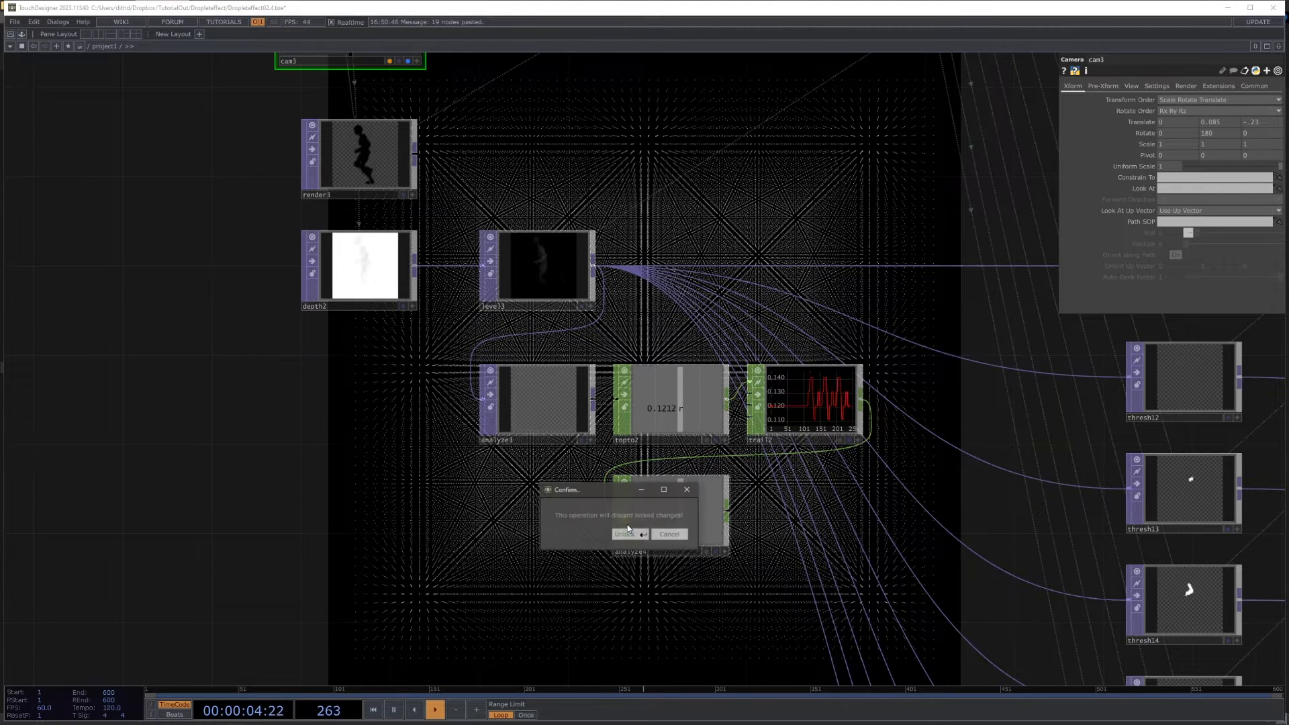
{"action": "left_click", "coordinate": [624, 536]}
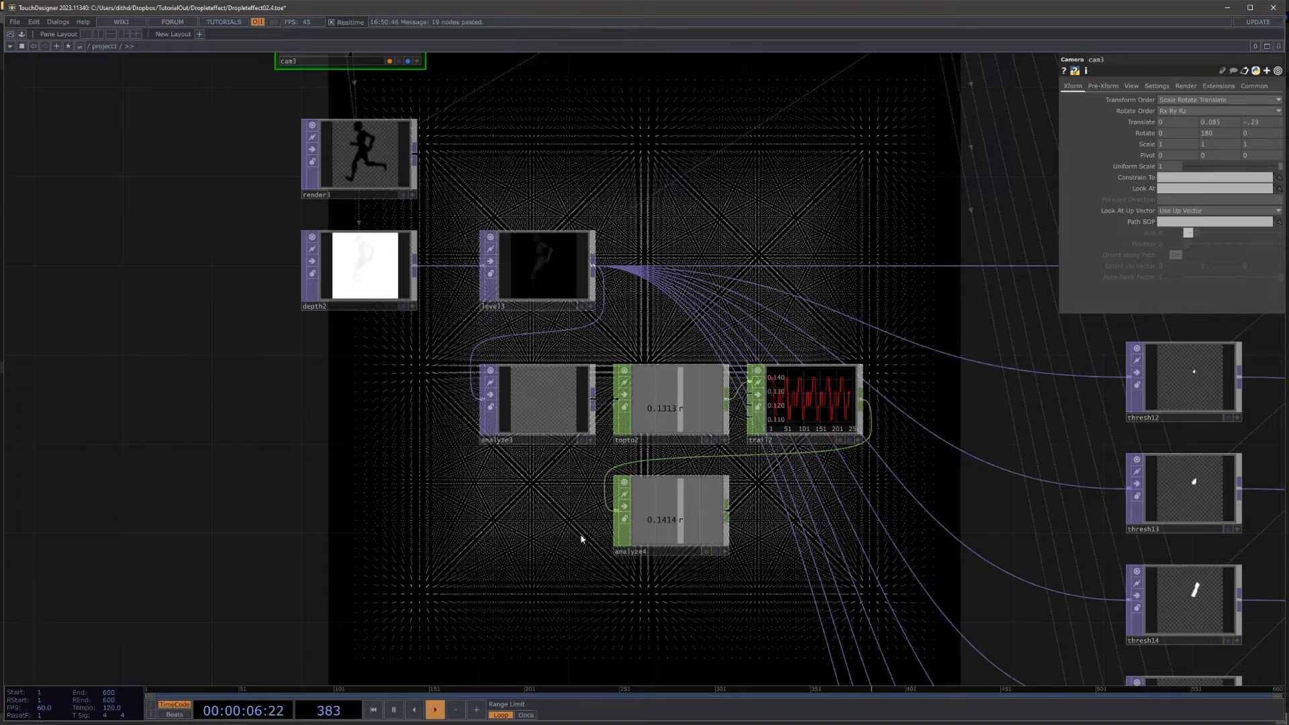
Step: Lock analyze4 and bypass analyze3, topto2 and trail2 again
{"action": "left_click", "coordinate": [625, 519]}
{"action": "left_click", "coordinate": [491, 396]}
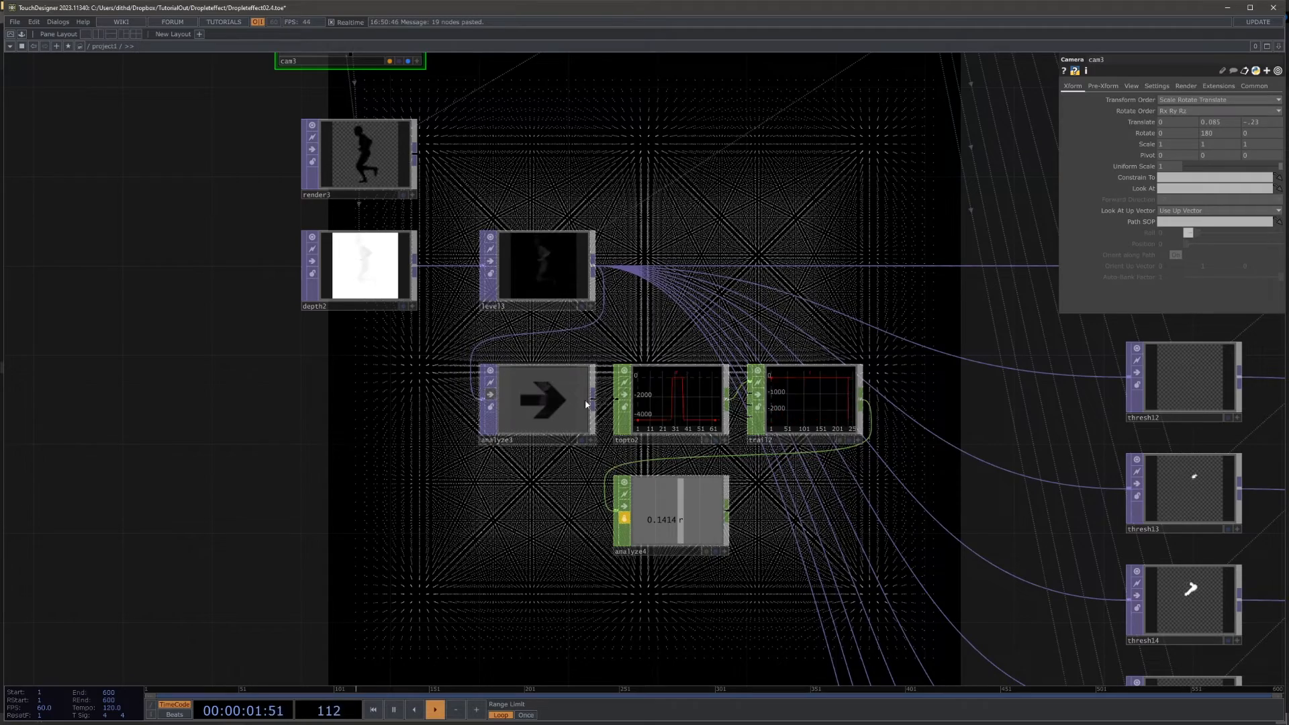
{"action": "left_click", "coordinate": [624, 395]}
{"action": "left_click", "coordinate": [757, 394]}
{"action": "scroll", "coordinate": [463, 567], "scroll_direction": "down", "scroll_amount": 5}
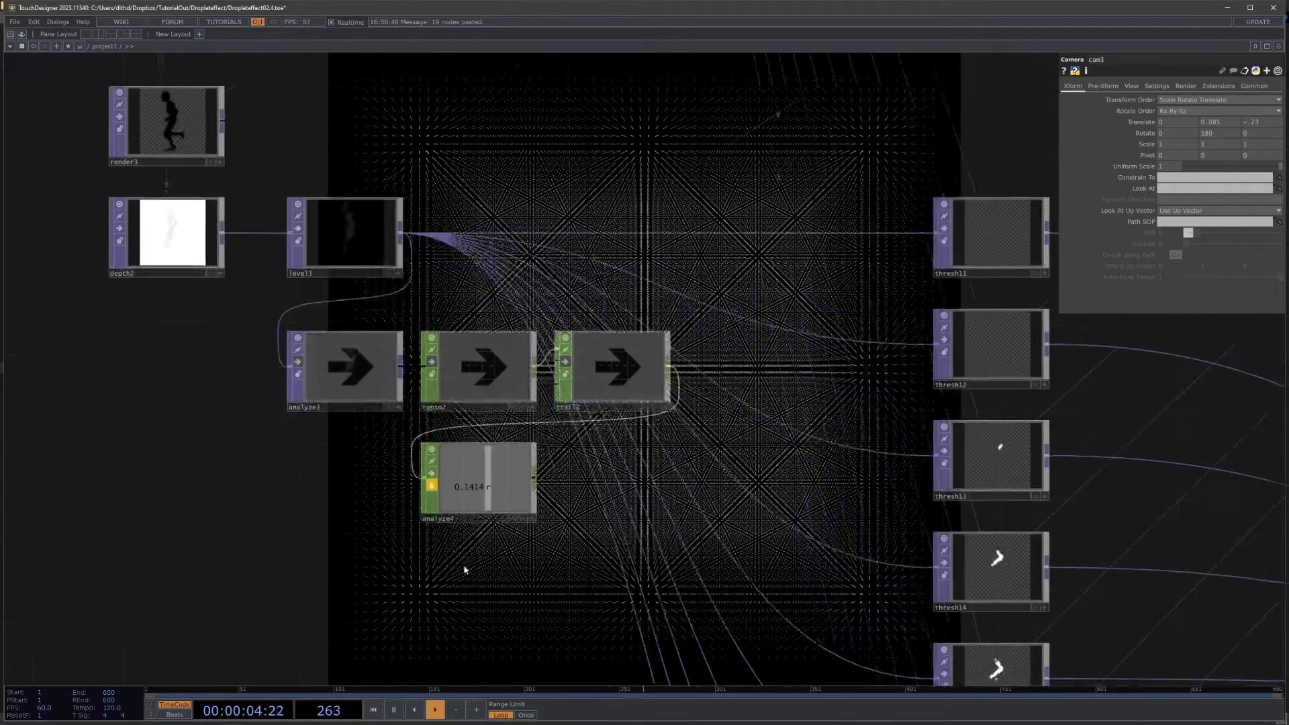
Step: Change the Threshold expressions of thresh11 through thresh14 so they reference analyze4
{"action": "left_click_drag", "start_coordinate": [710, 367], "coordinate": [643, 272]}
{"action": "scroll", "coordinate": [634, 270], "scroll_direction": "up", "scroll_amount": 3}
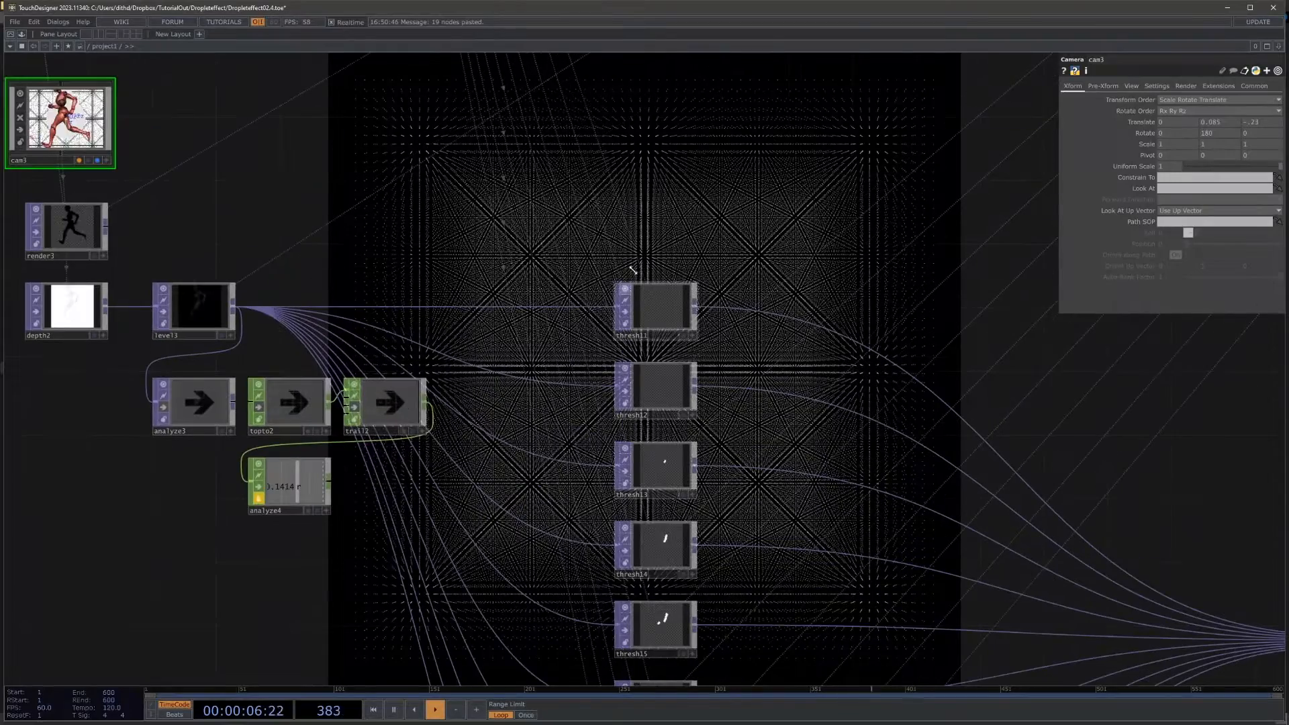
{"action": "left_click", "coordinate": [658, 313]}
{"action": "left_click_drag", "start_coordinate": [799, 249], "coordinate": [785, 166]}
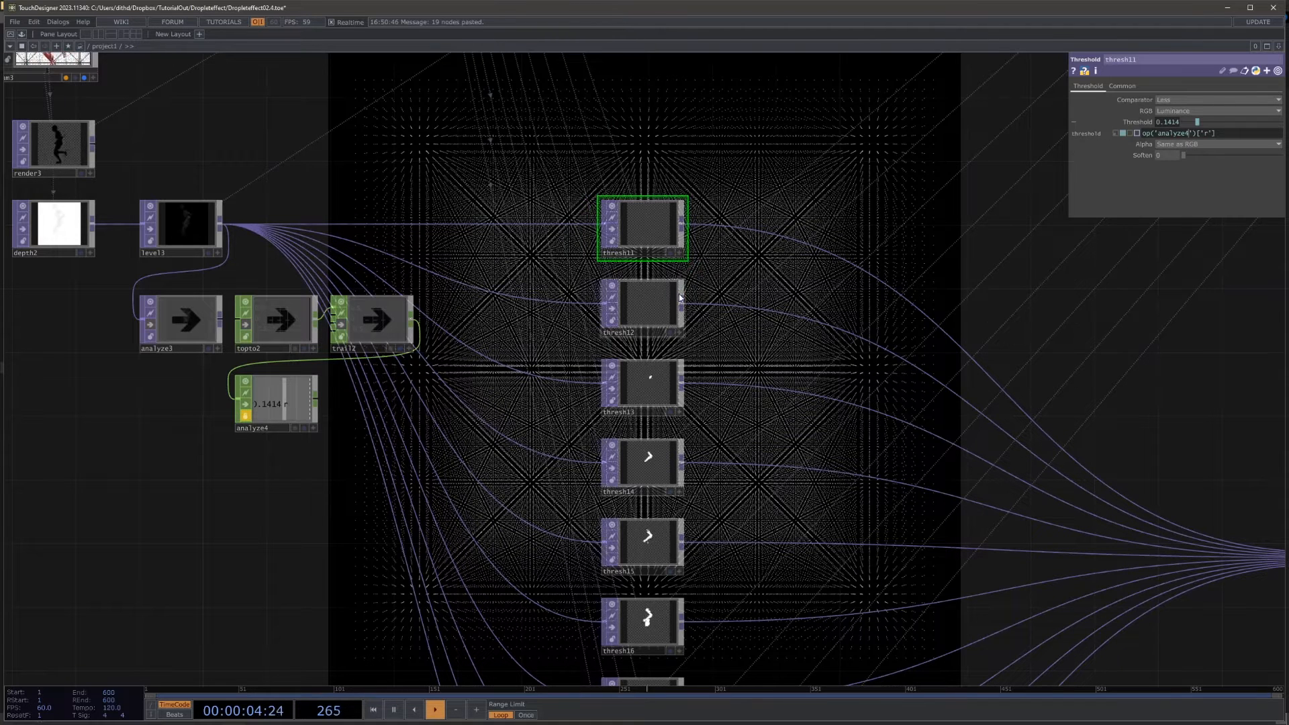
{"action": "left_click", "coordinate": [650, 307]}
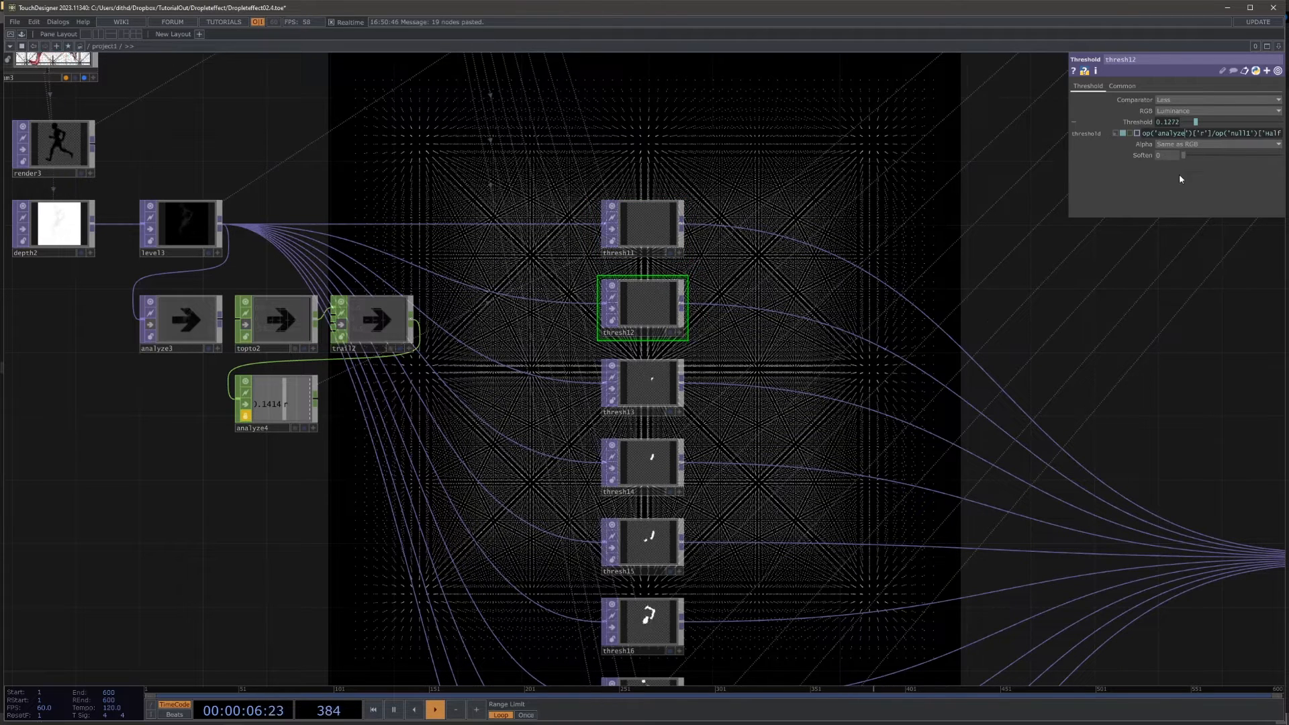
{"action": "type", "text": "4"}
{"action": "left_click", "coordinate": [648, 386]}
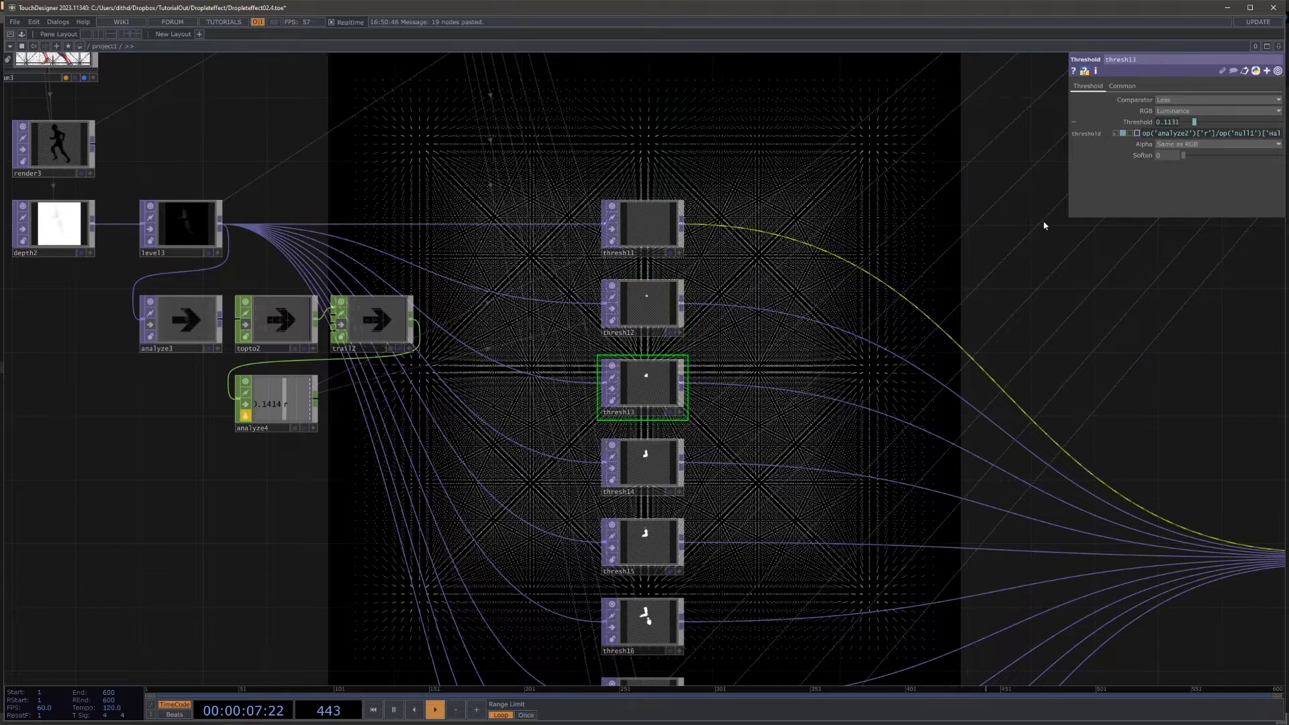
{"action": "left_click", "coordinate": [1187, 134]}
{"action": "key", "text": "BackSpace"}
{"action": "left_click", "coordinate": [654, 461]}
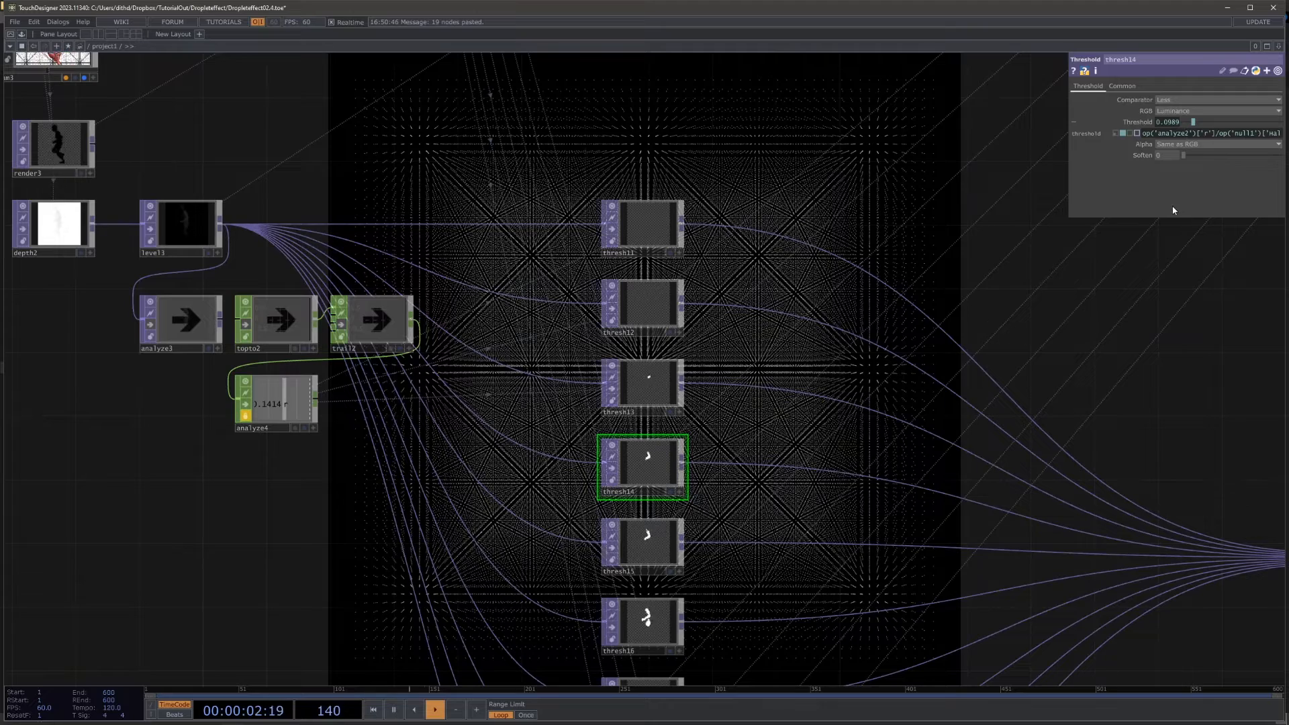
Step: Point the Threshold expressions of thresh15, thresh16 and thresh17 to analyze4
{"action": "left_click_drag", "start_coordinate": [737, 370], "coordinate": [759, 292]}
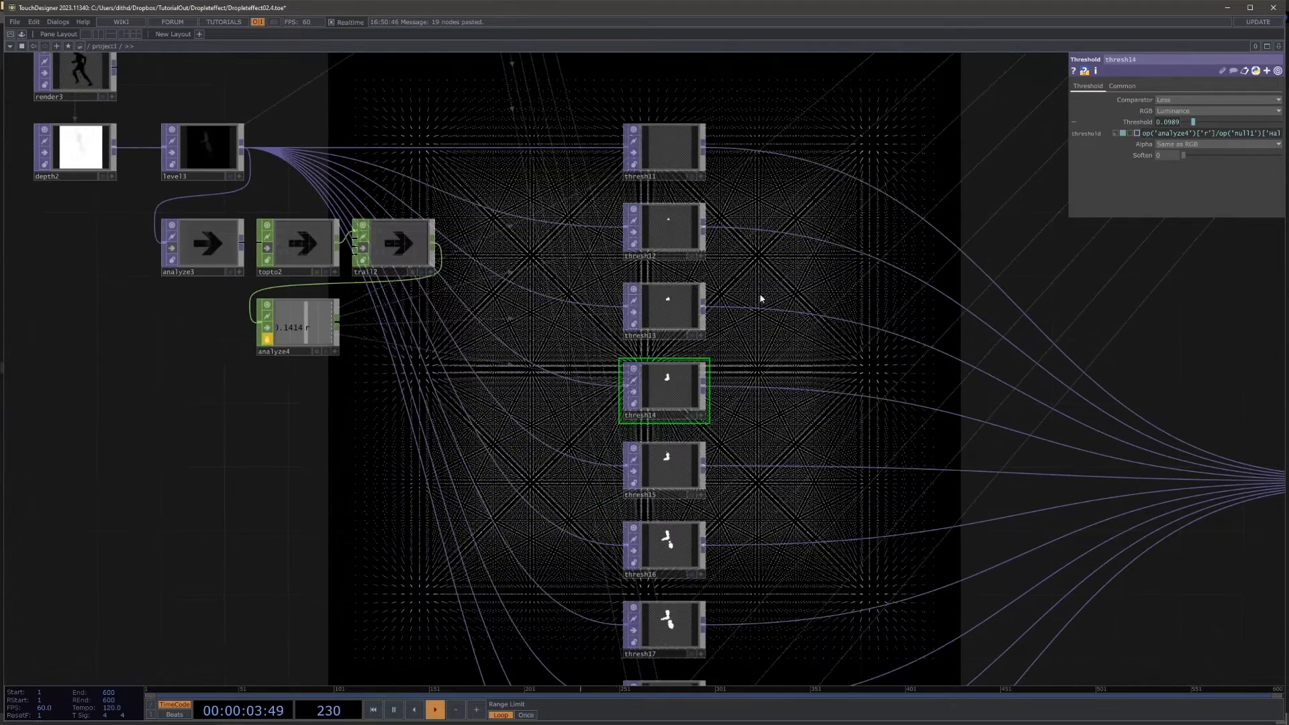
{"action": "left_click", "coordinate": [650, 452]}
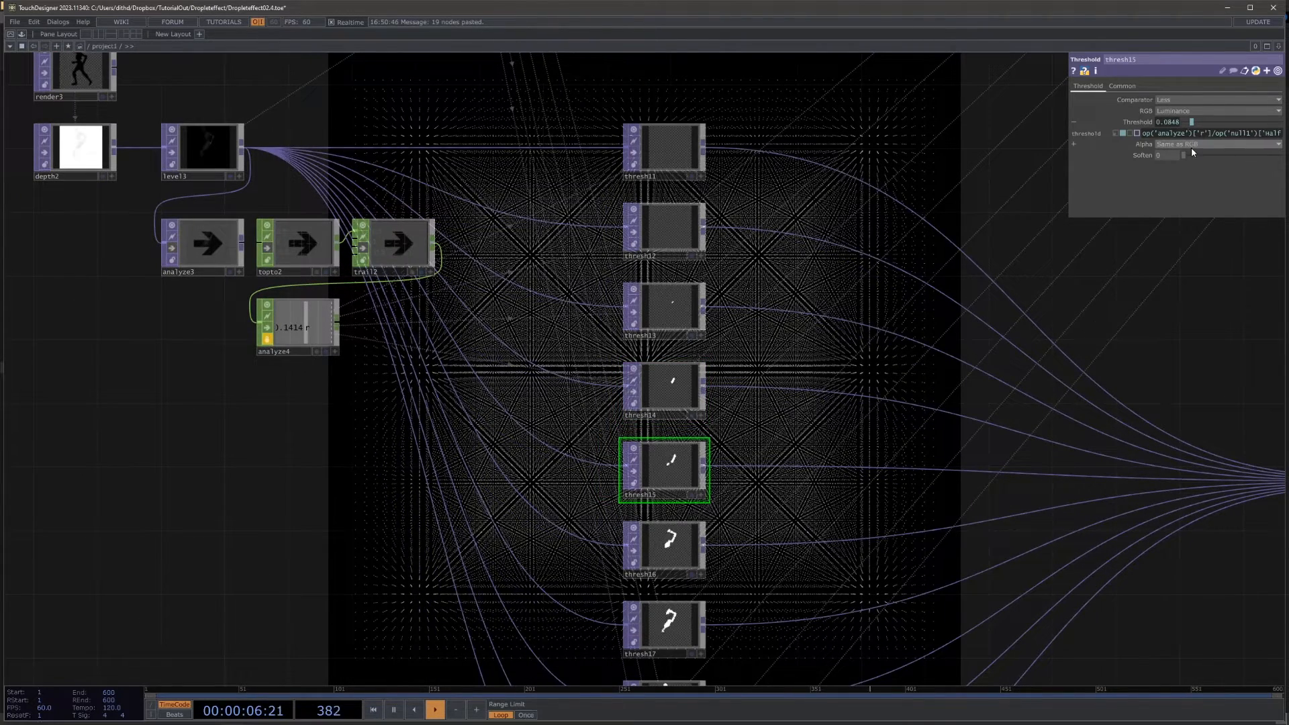
{"action": "left_click", "coordinate": [671, 530]}
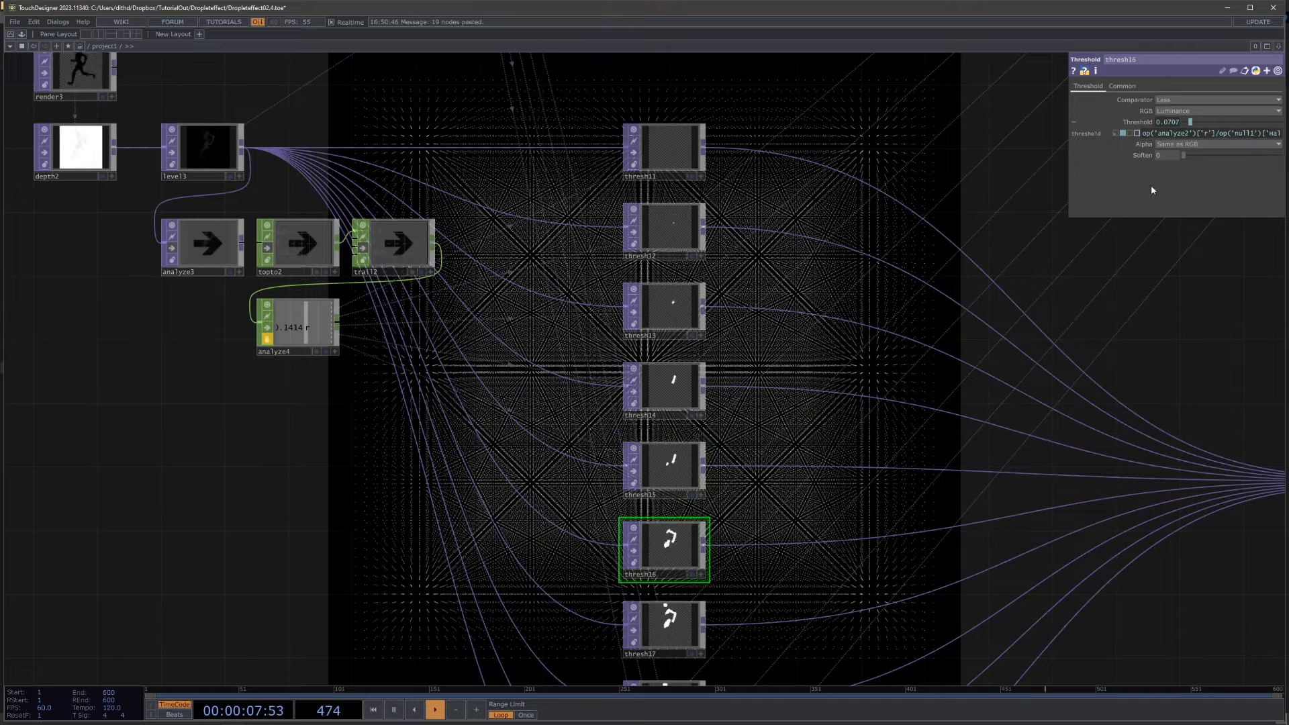
{"action": "left_click", "coordinate": [1189, 135]}
{"action": "key", "text": "BackSpace"}
{"action": "type", "text": "4"}
{"action": "left_click", "coordinate": [663, 631]}
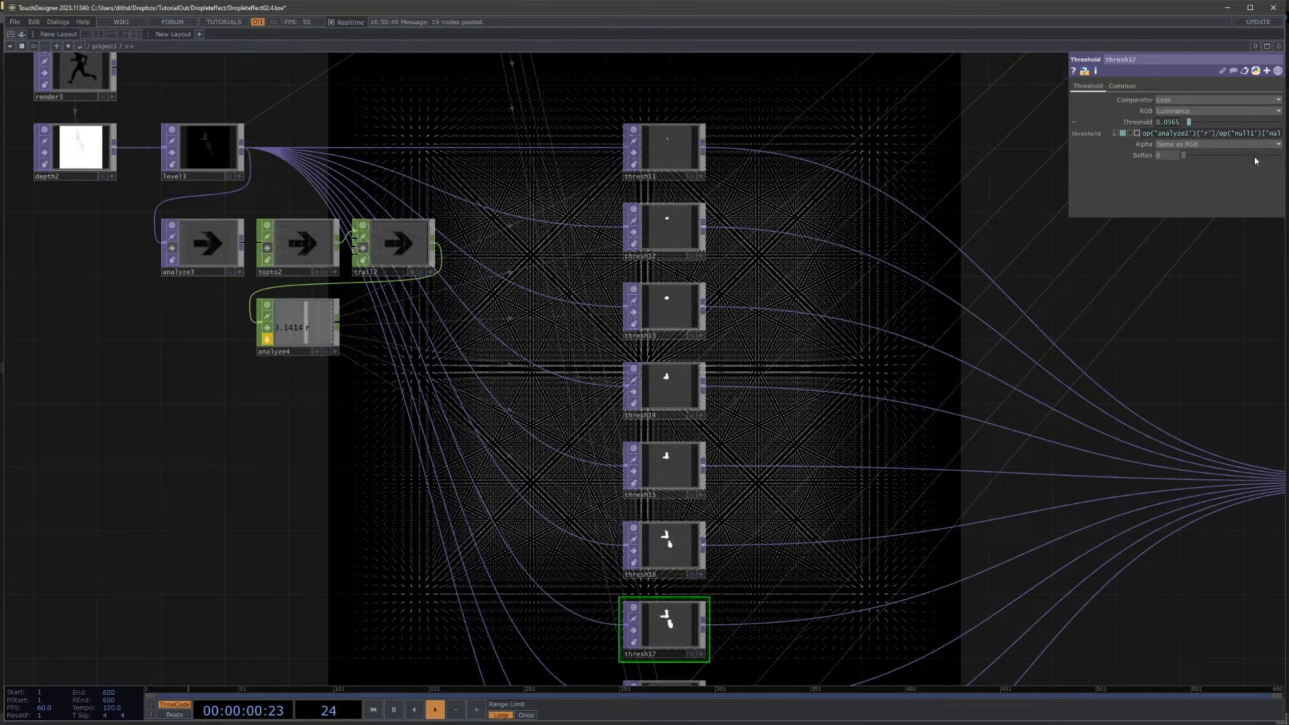
{"action": "left_click", "coordinate": [1185, 133]}
{"action": "key", "text": "BackSpace"}
Step: Replace the analyze2 reference with analyze4 in the Threshold expressions of thresh18, thresh19 and thresh20
{"action": "left_click_drag", "start_coordinate": [1048, 321], "coordinate": [1024, 217]}
{"action": "left_click", "coordinate": [657, 617]}
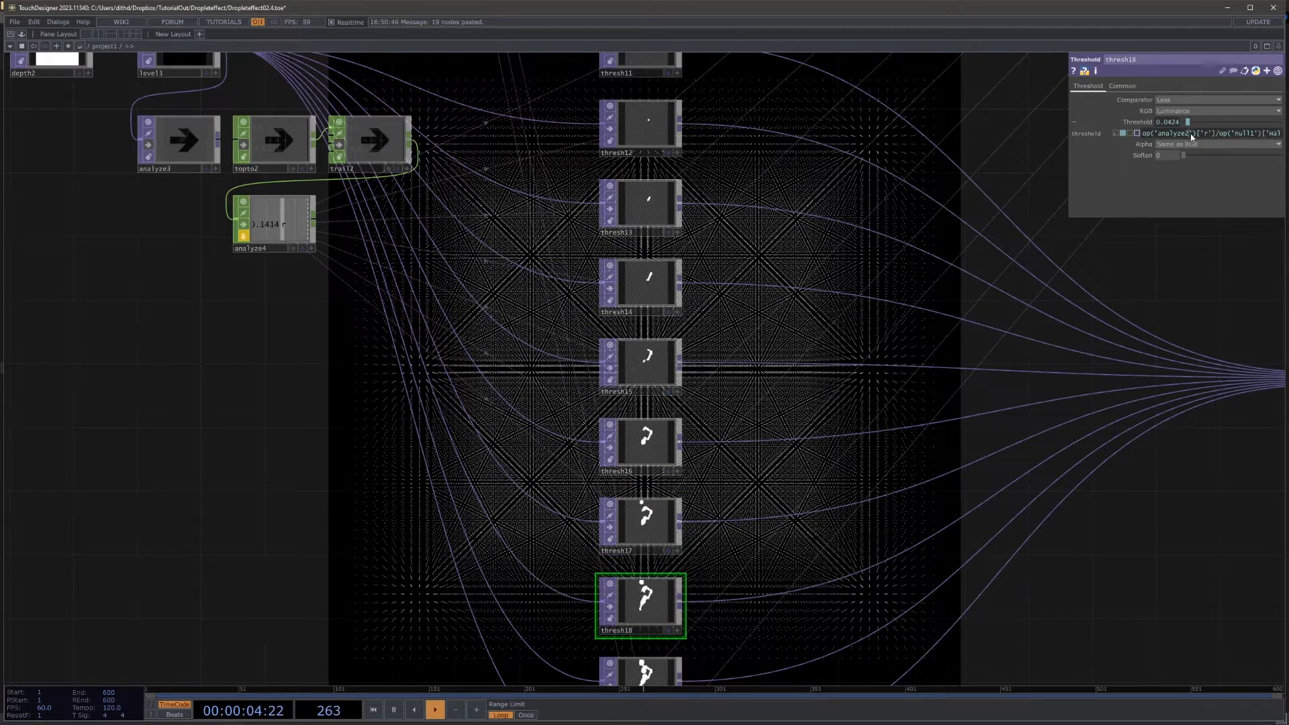
{"action": "key", "text": "BackSpace"}
{"action": "type", "text": "4"}
{"action": "left_click_drag", "start_coordinate": [1137, 506], "coordinate": [1166, 377]}
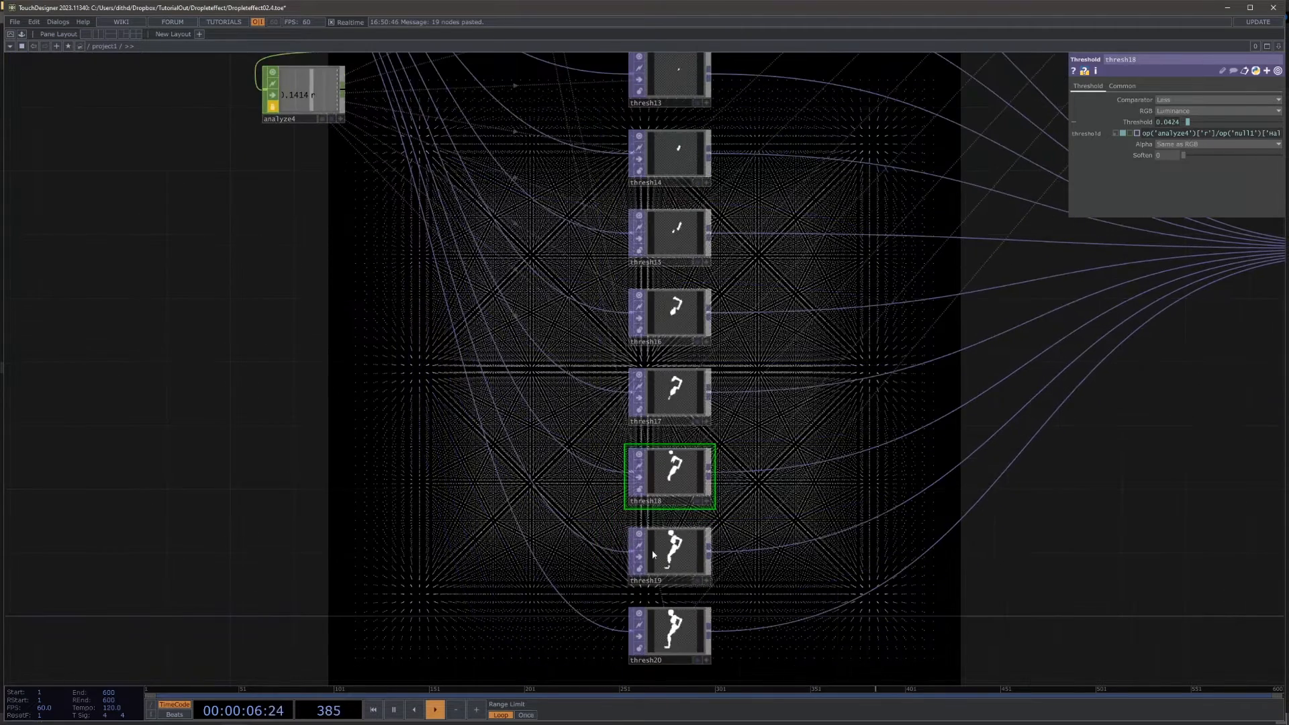
{"action": "left_click", "coordinate": [653, 554]}
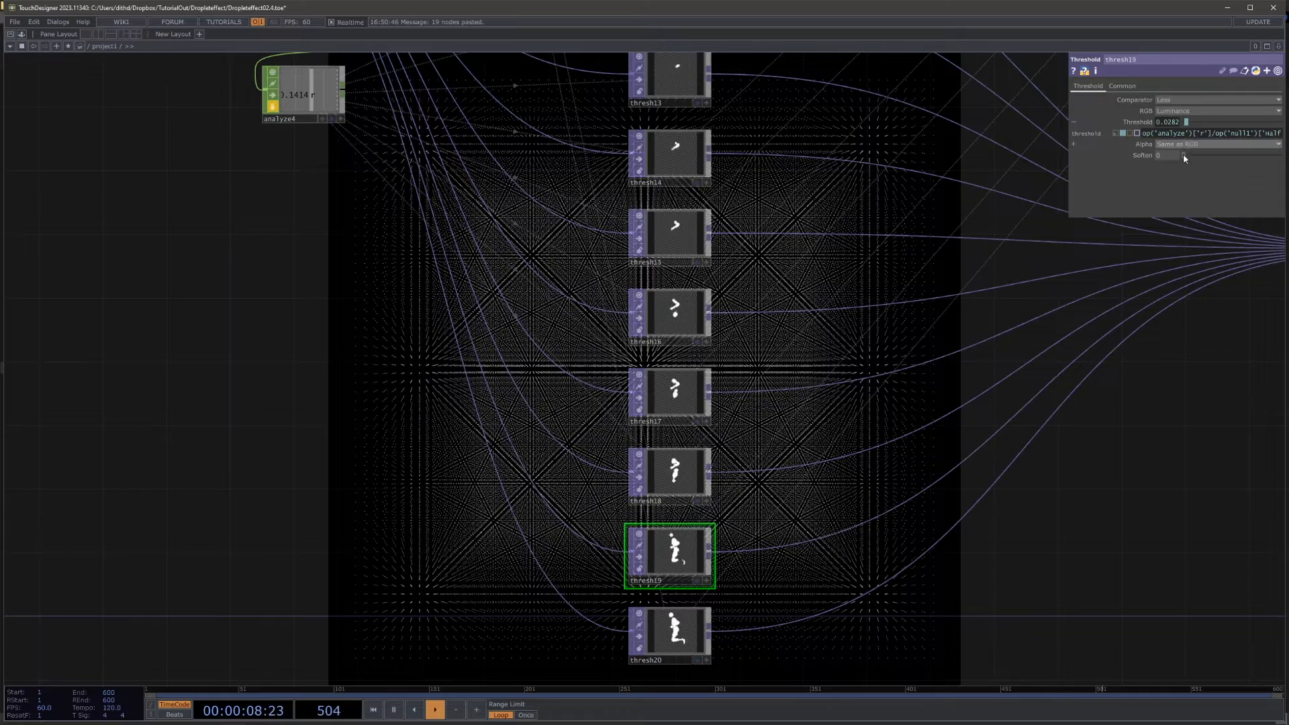
{"action": "left_click", "coordinate": [666, 627]}
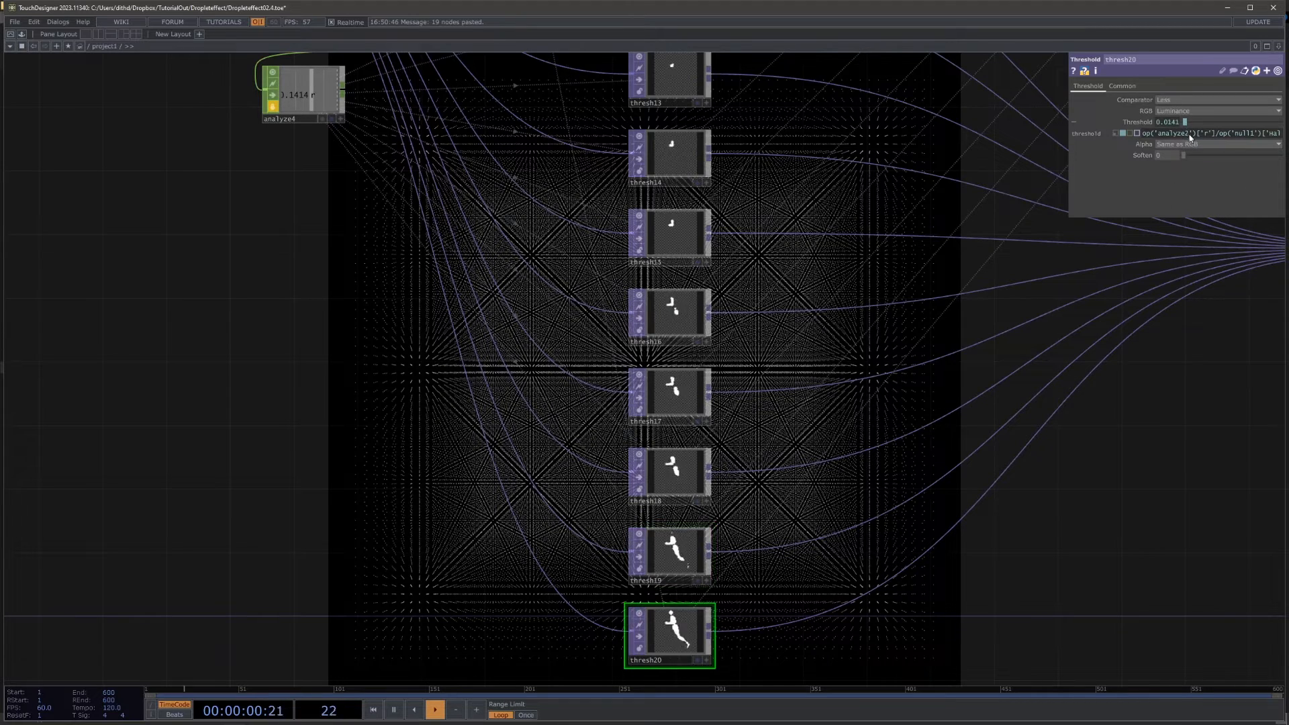
Step: Examine the strips of figure slices in the front and back layouts and compare the two threshold networks
{"action": "left_click_drag", "start_coordinate": [1190, 403], "coordinate": [707, 410]}
{"action": "scroll", "coordinate": [961, 249], "scroll_direction": "up", "scroll_amount": 4}
{"action": "scroll", "coordinate": [699, 213], "scroll_direction": "down", "scroll_amount": 1}
{"action": "key", "text": "h"}
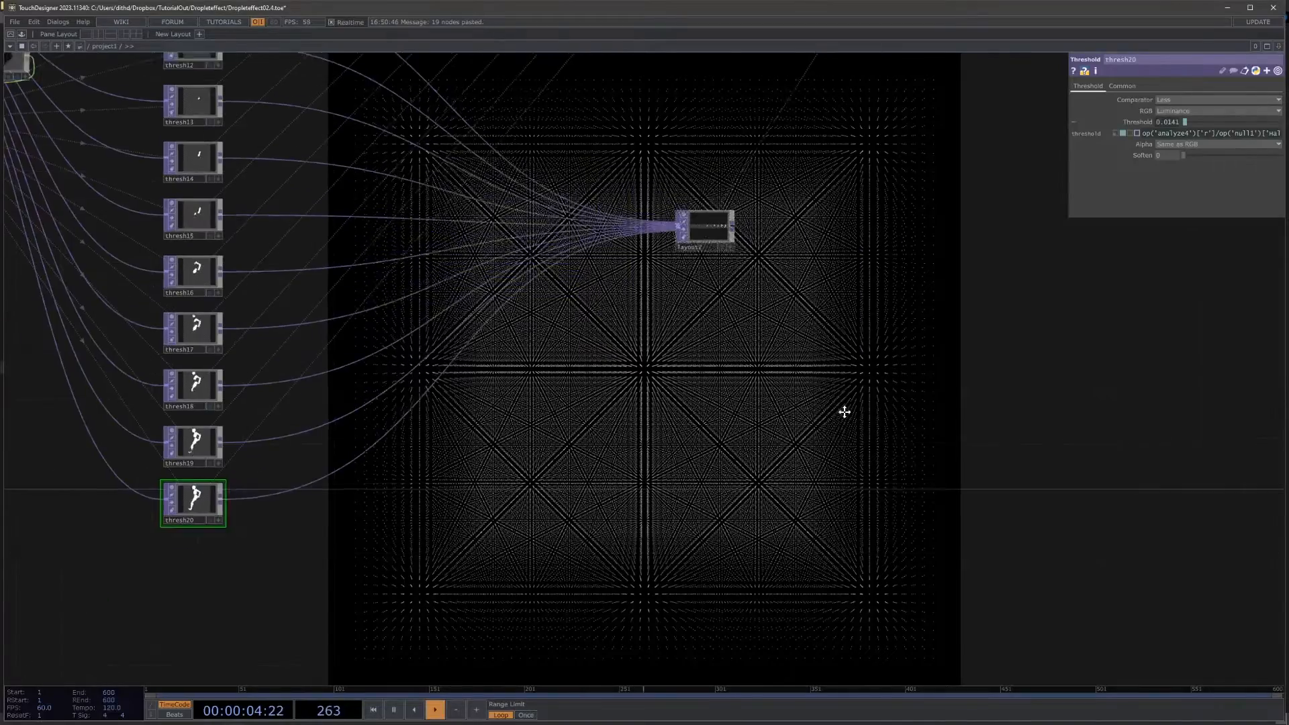
{"action": "scroll", "coordinate": [677, 222], "scroll_direction": "up", "scroll_amount": 10}
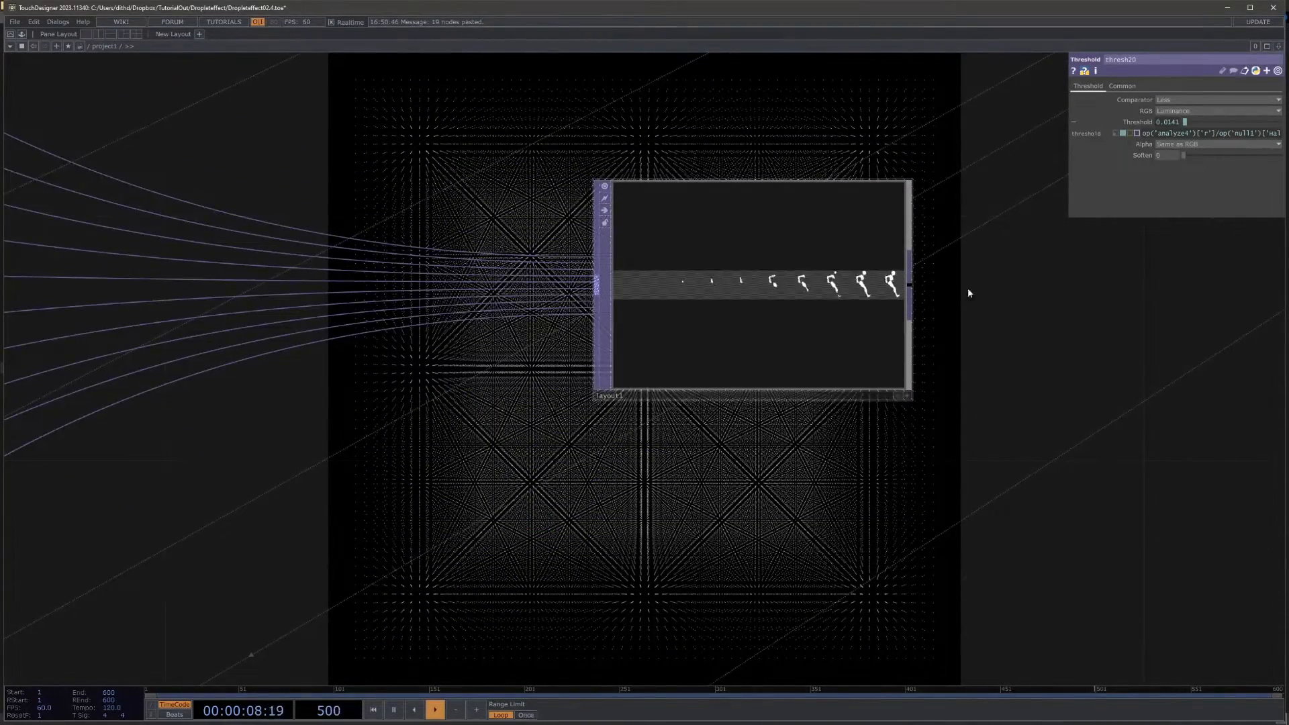
{"action": "scroll", "coordinate": [776, 322], "scroll_direction": "down", "scroll_amount": 10}
{"action": "left_click_drag", "start_coordinate": [943, 495], "coordinate": [654, 395]}
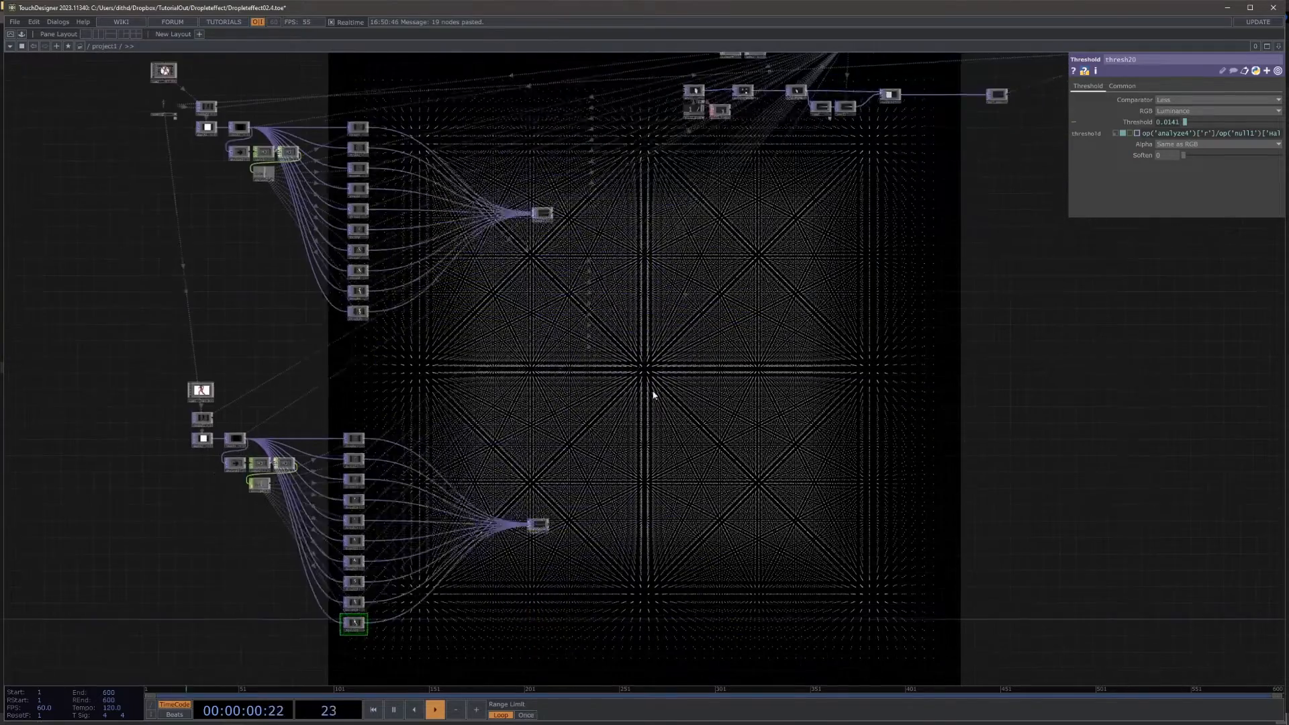
Step: Add a Layout TOP between the two networks and feed it layout1 and layout2
{"action": "left_click_drag", "start_coordinate": [738, 267], "coordinate": [635, 371]}
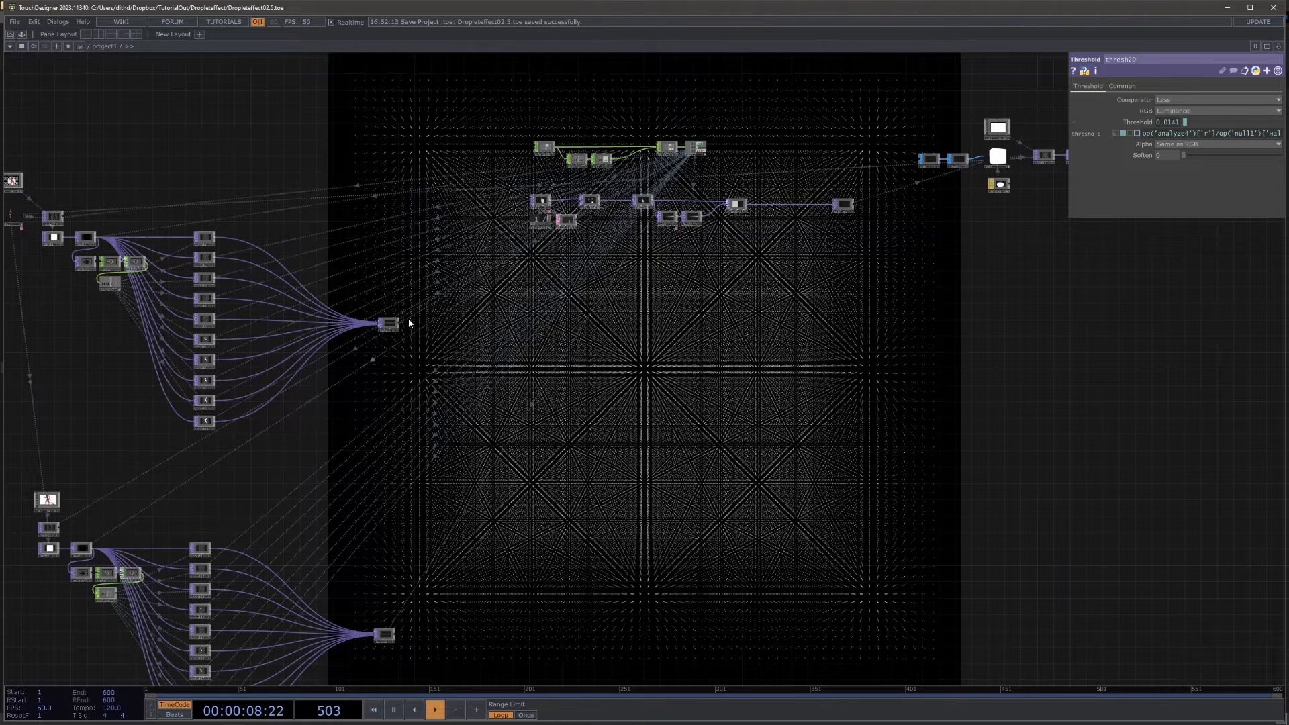
{"action": "key", "text": "Tab"}
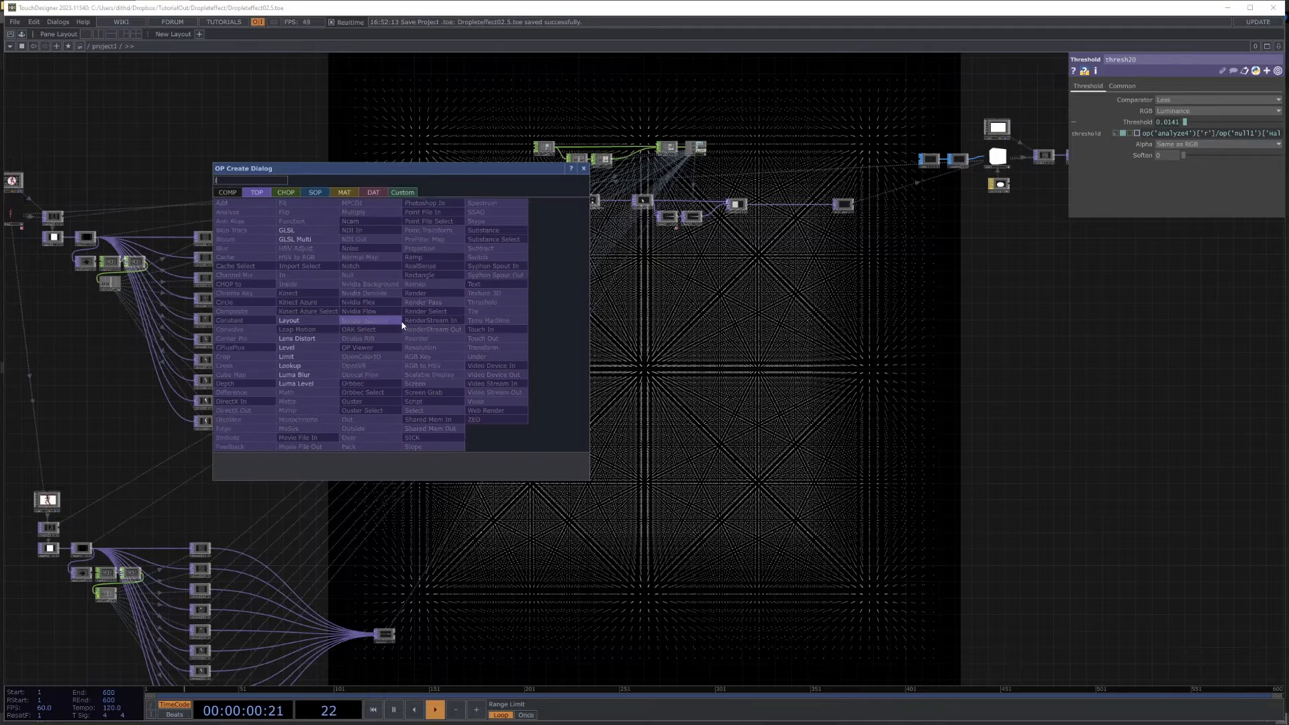
{"action": "left_click", "coordinate": [299, 319]}
{"action": "left_click", "coordinate": [530, 477]}
{"action": "scroll", "coordinate": [389, 644], "scroll_direction": "up", "scroll_amount": 5}
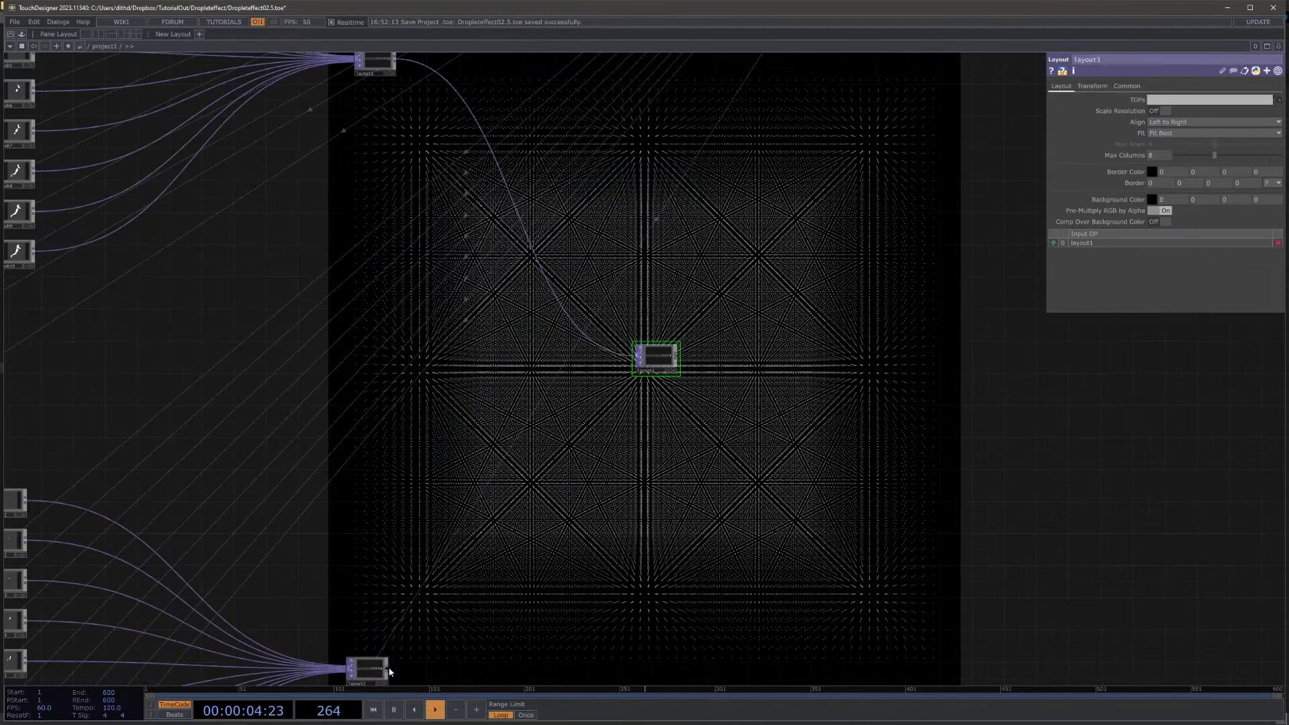
{"action": "left_click_drag", "start_coordinate": [624, 370], "coordinate": [636, 367]}
Step: Inspect layout3's joined front and back slices and set its Max Columns to 2
{"action": "scroll", "coordinate": [635, 369], "scroll_direction": "up", "scroll_amount": 3}
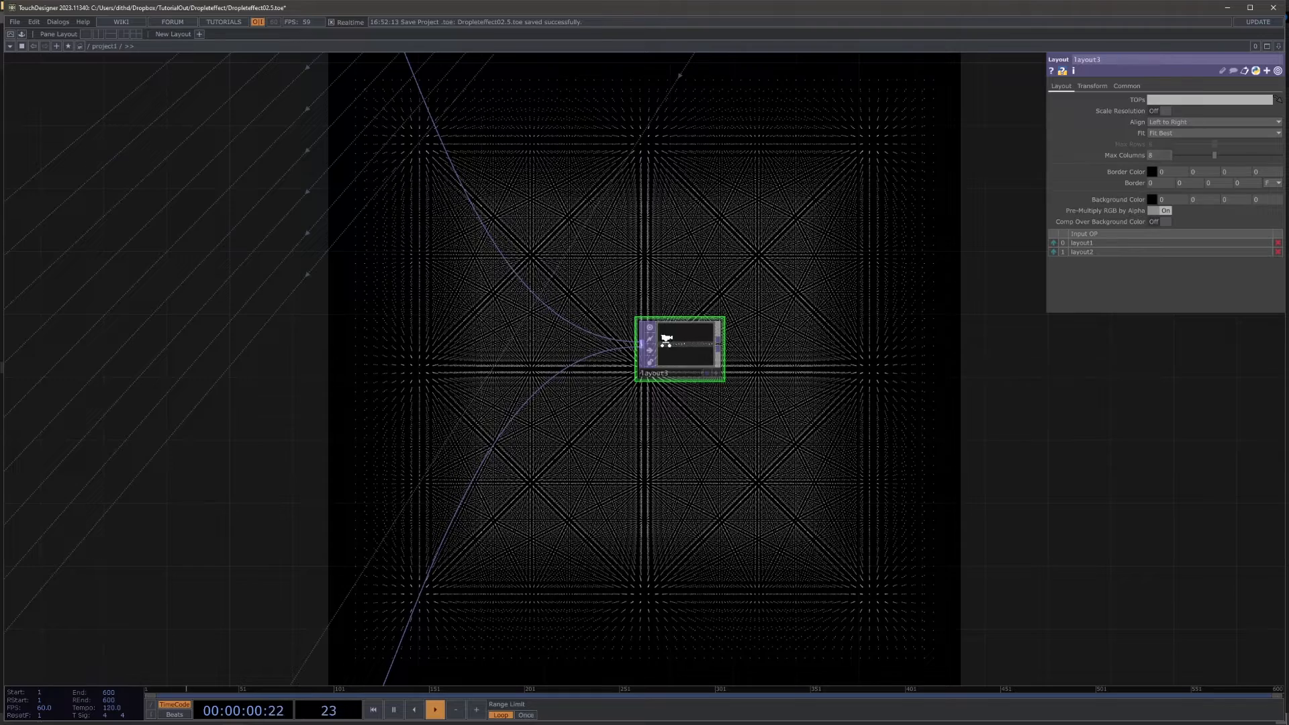
{"action": "scroll", "coordinate": [668, 342], "scroll_direction": "up", "scroll_amount": 4}
{"action": "scroll", "coordinate": [785, 363], "scroll_direction": "up", "scroll_amount": 4}
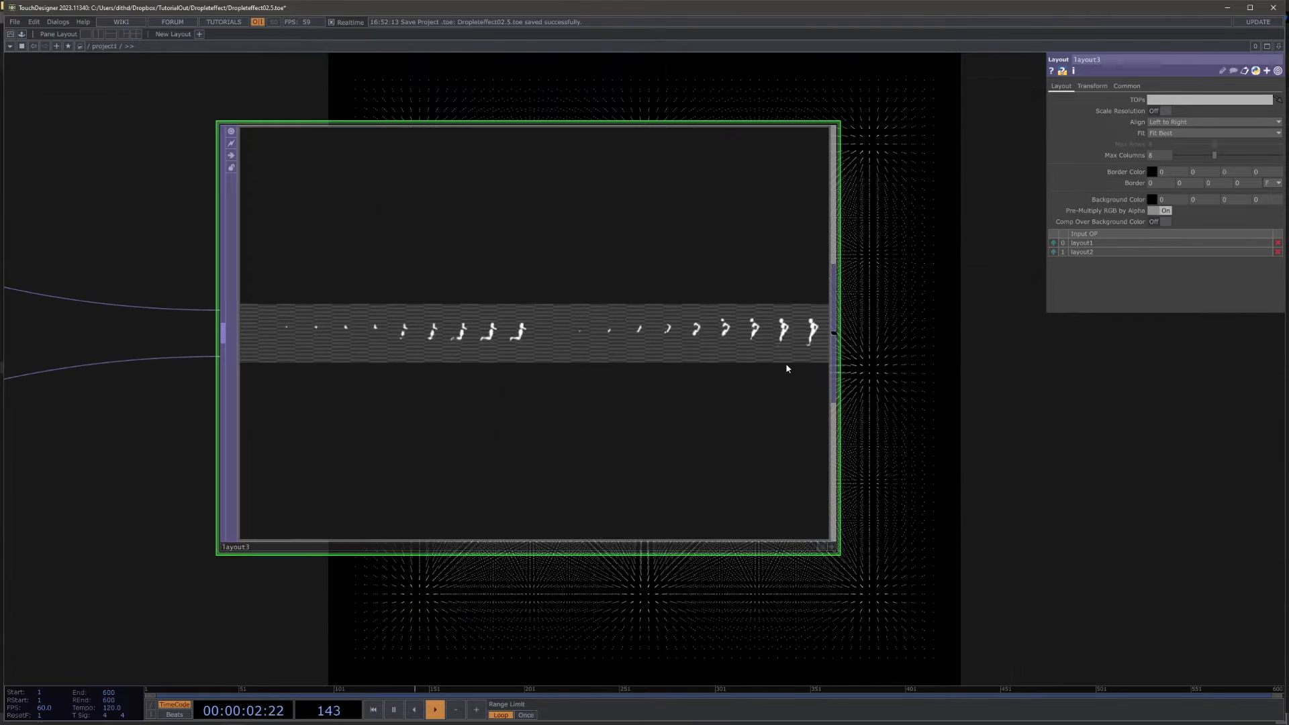
{"action": "scroll", "coordinate": [786, 362], "scroll_direction": "up", "scroll_amount": 2}
{"action": "scroll", "coordinate": [782, 365], "scroll_direction": "down", "scroll_amount": 8}
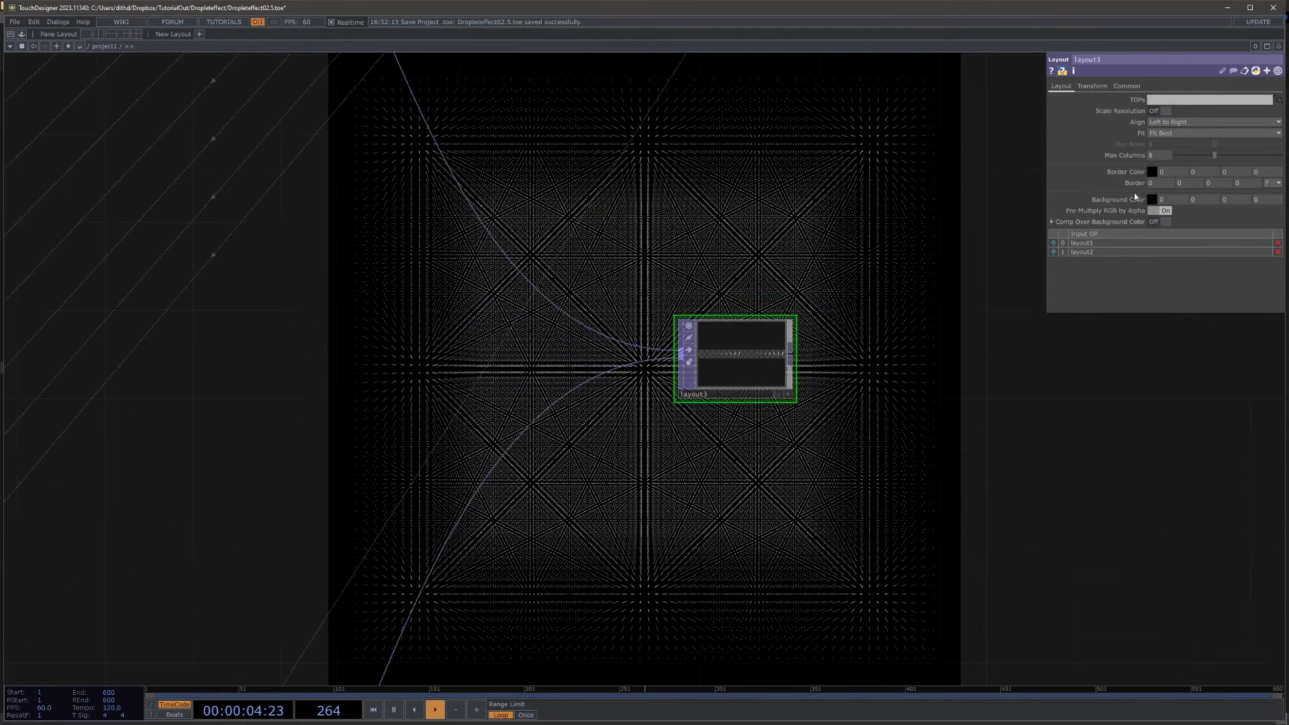
{"action": "scroll", "coordinate": [711, 393], "scroll_direction": "up", "scroll_amount": 4}
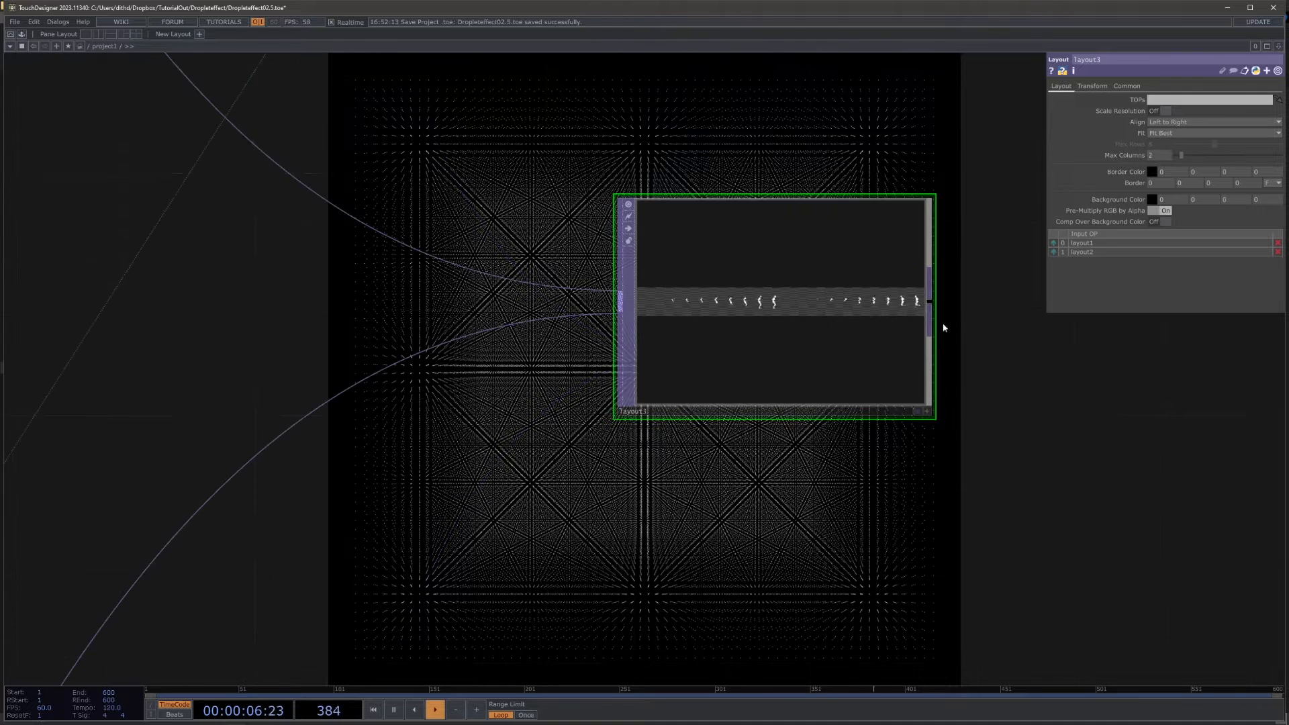
Step: Check layout3's output size and set its Output Resolution to Custom Resolution
{"action": "left_click_drag", "start_coordinate": [1012, 414], "coordinate": [871, 382]}
{"action": "middle_click", "coordinate": [696, 290]}
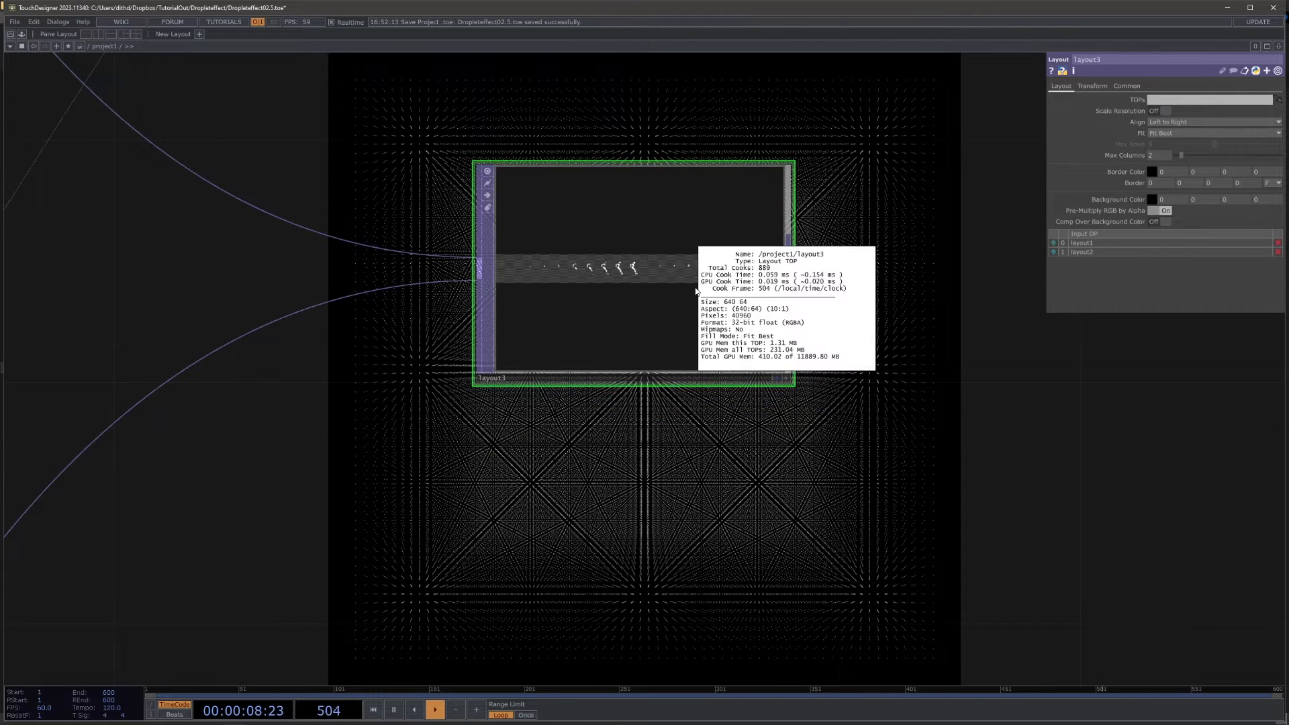
{"action": "left_click", "coordinate": [1127, 85]}
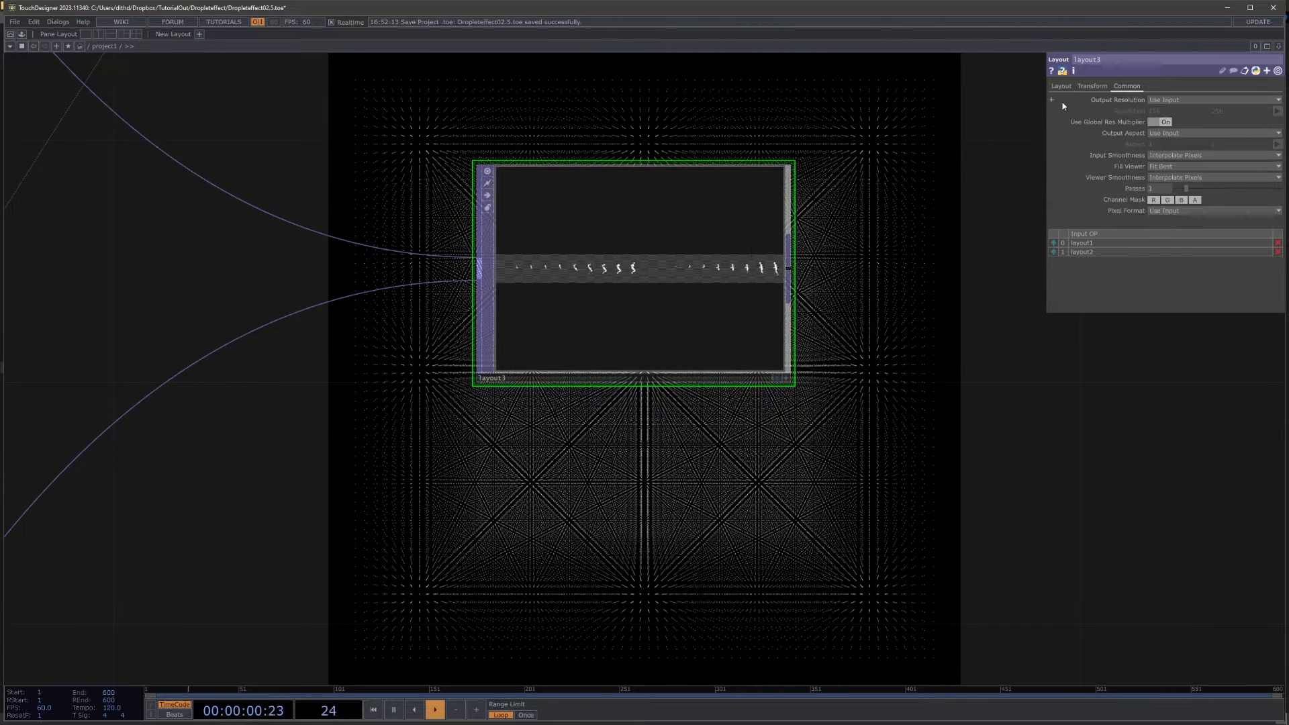
{"action": "left_click_drag", "start_coordinate": [839, 139], "coordinate": [725, 192]}
{"action": "left_click_drag", "start_coordinate": [879, 138], "coordinate": [689, 260]}
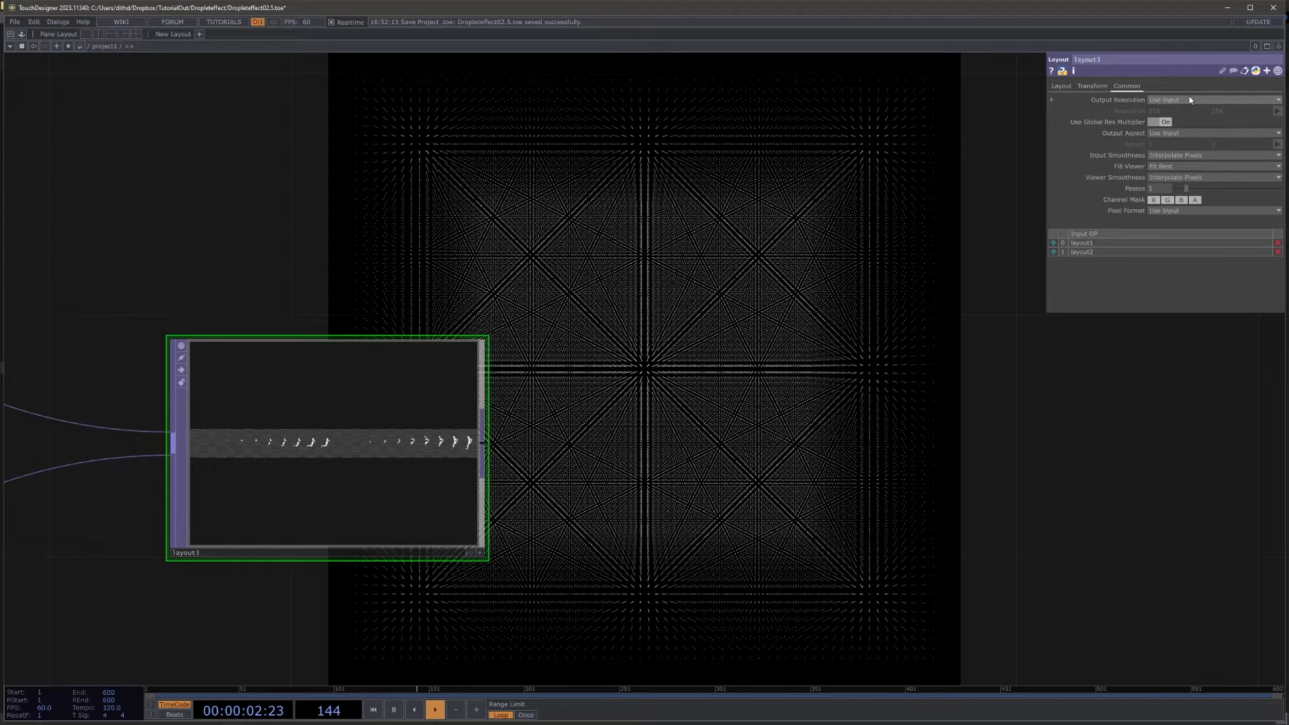
{"action": "left_click", "coordinate": [1189, 100]}
{"action": "left_click", "coordinate": [1196, 202]}
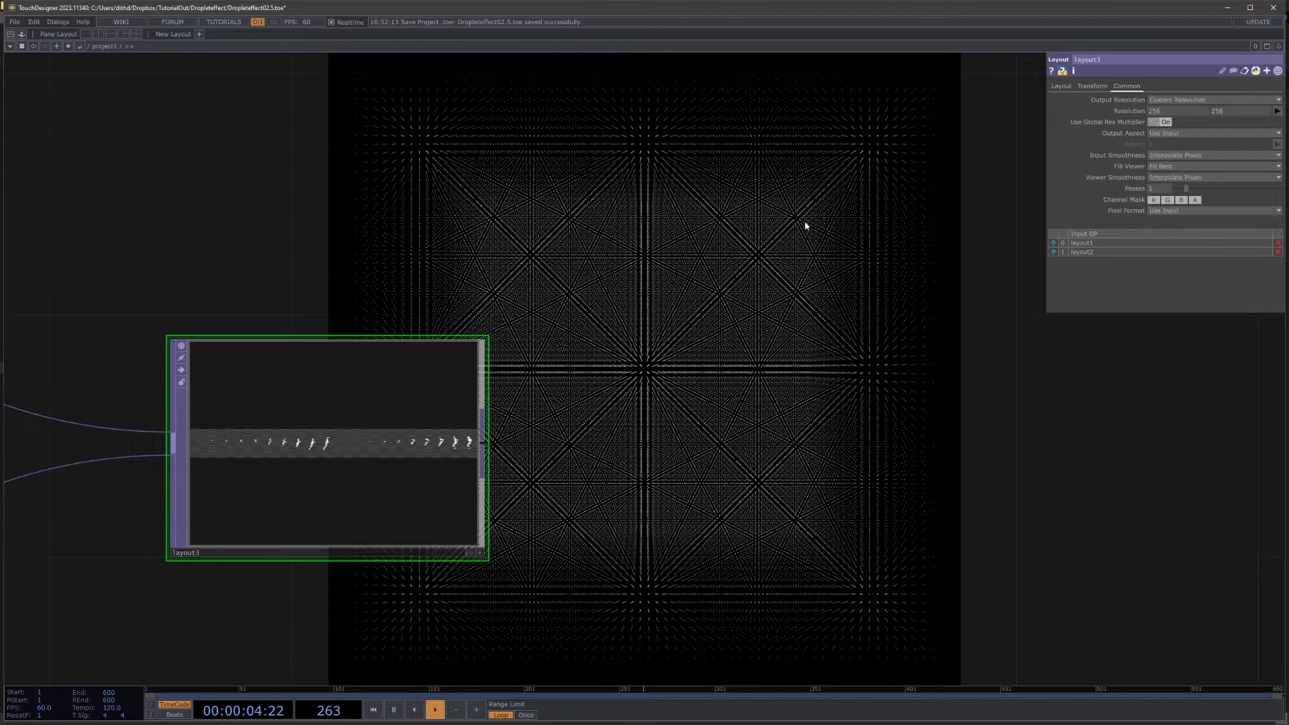
Step: Reference null1's res channel in both Resolution values of layout3
{"action": "left_click_drag", "start_coordinate": [805, 220], "coordinate": [575, 274]}
{"action": "scroll", "coordinate": [618, 278], "scroll_direction": "down", "scroll_amount": 10}
{"action": "mouse_move", "coordinate": [661, 287]}
{"action": "left_mouse_down"}
{"action": "mouse_move", "coordinate": [651, 426]}
{"action": "mouse_move", "coordinate": [613, 581]}
{"action": "left_mouse_up"}
{"action": "left_click_drag", "start_coordinate": [692, 378], "coordinate": [644, 518]}
{"action": "scroll", "coordinate": [702, 124], "scroll_direction": "up", "scroll_amount": 7}
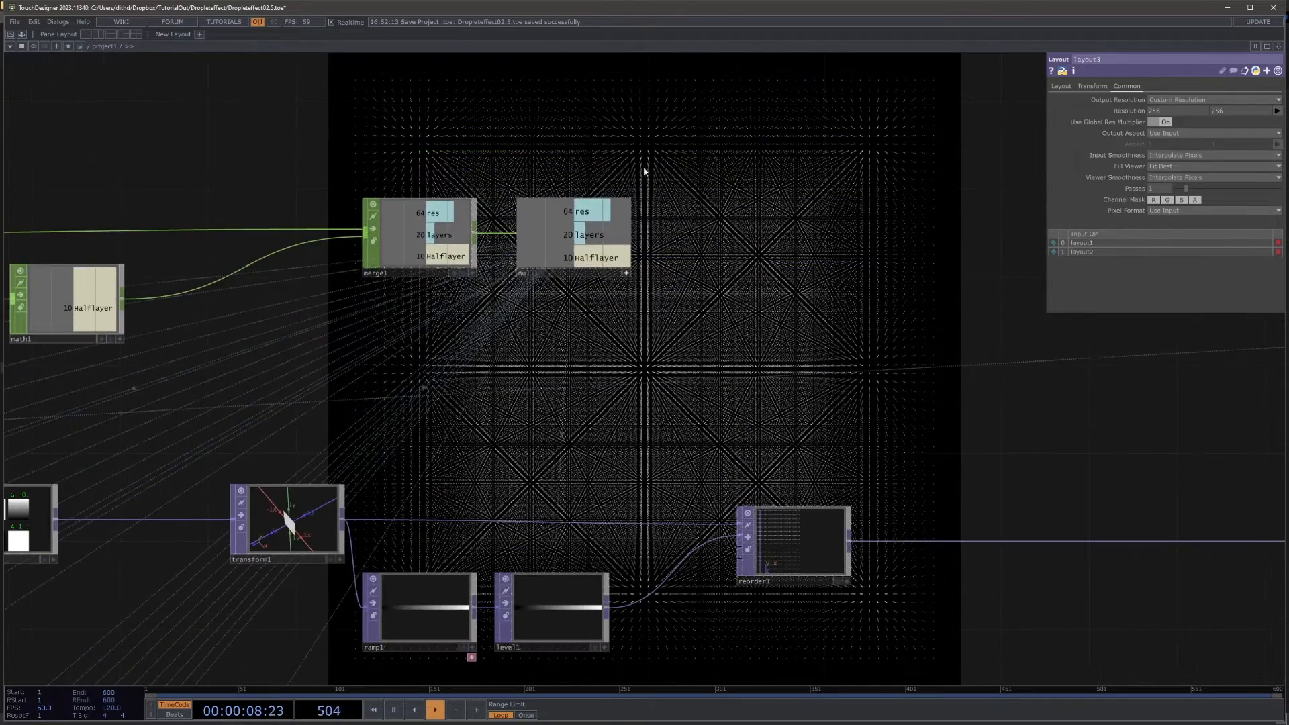
{"action": "scroll", "coordinate": [643, 170], "scroll_direction": "up", "scroll_amount": 3}
{"action": "left_click_drag", "start_coordinate": [570, 254], "coordinate": [1204, 107]}
{"action": "left_click_drag", "start_coordinate": [1128, 119], "coordinate": [1134, 114]}
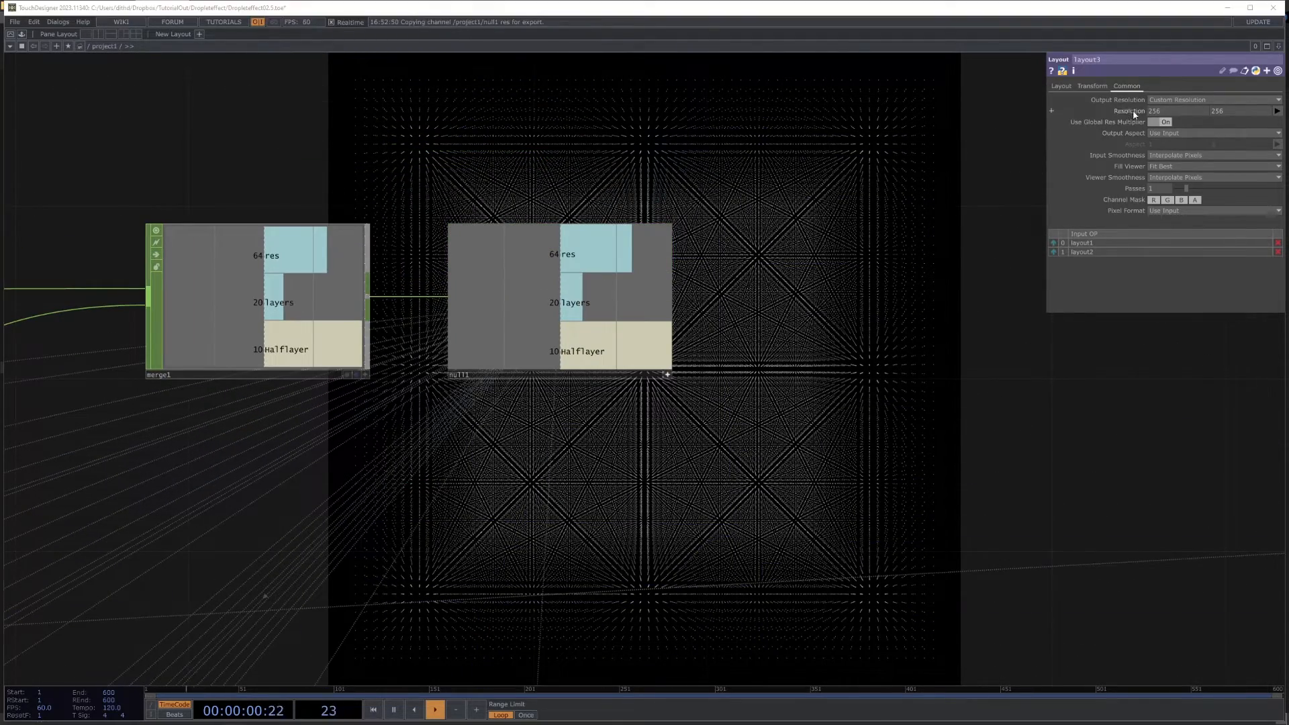
{"action": "left_click", "coordinate": [1143, 112]}
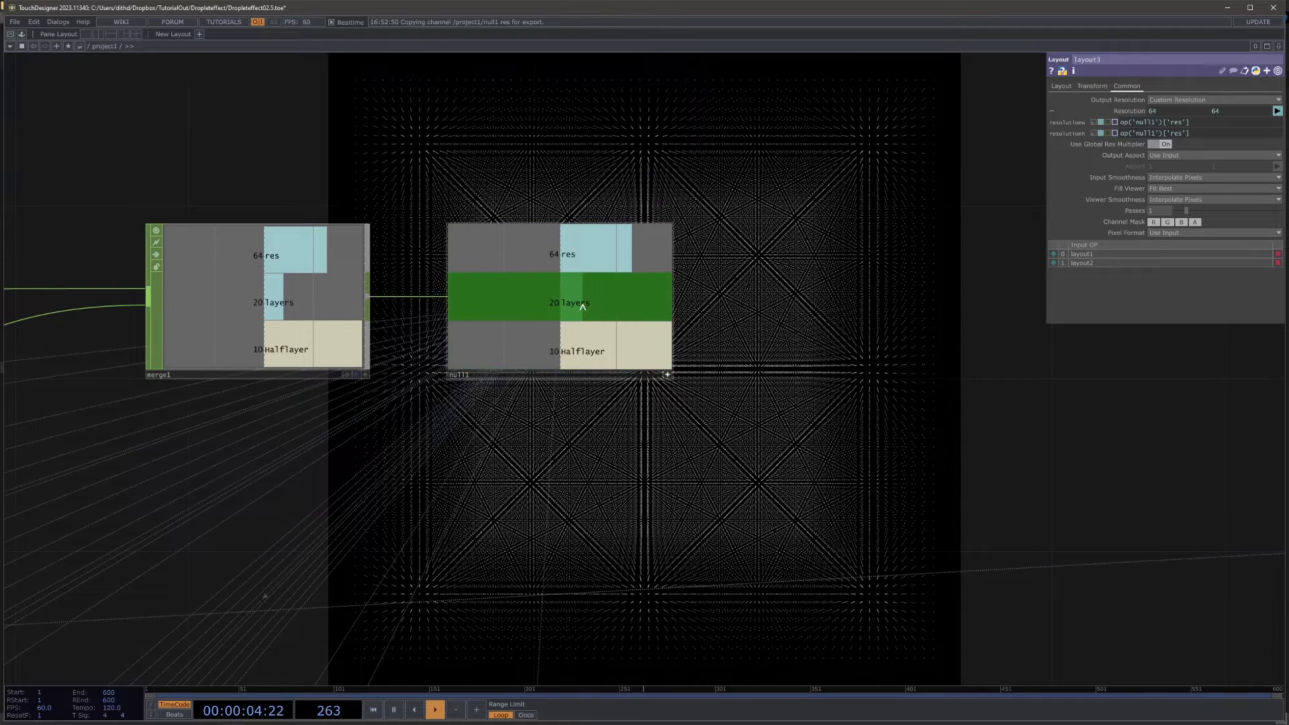
Step: Set layout3's resolution width to the expression op('null1')['layers']*op('null1')['res']
{"action": "left_click_drag", "start_coordinate": [580, 304], "coordinate": [1127, 137]}
{"action": "left_click", "coordinate": [1200, 119]}
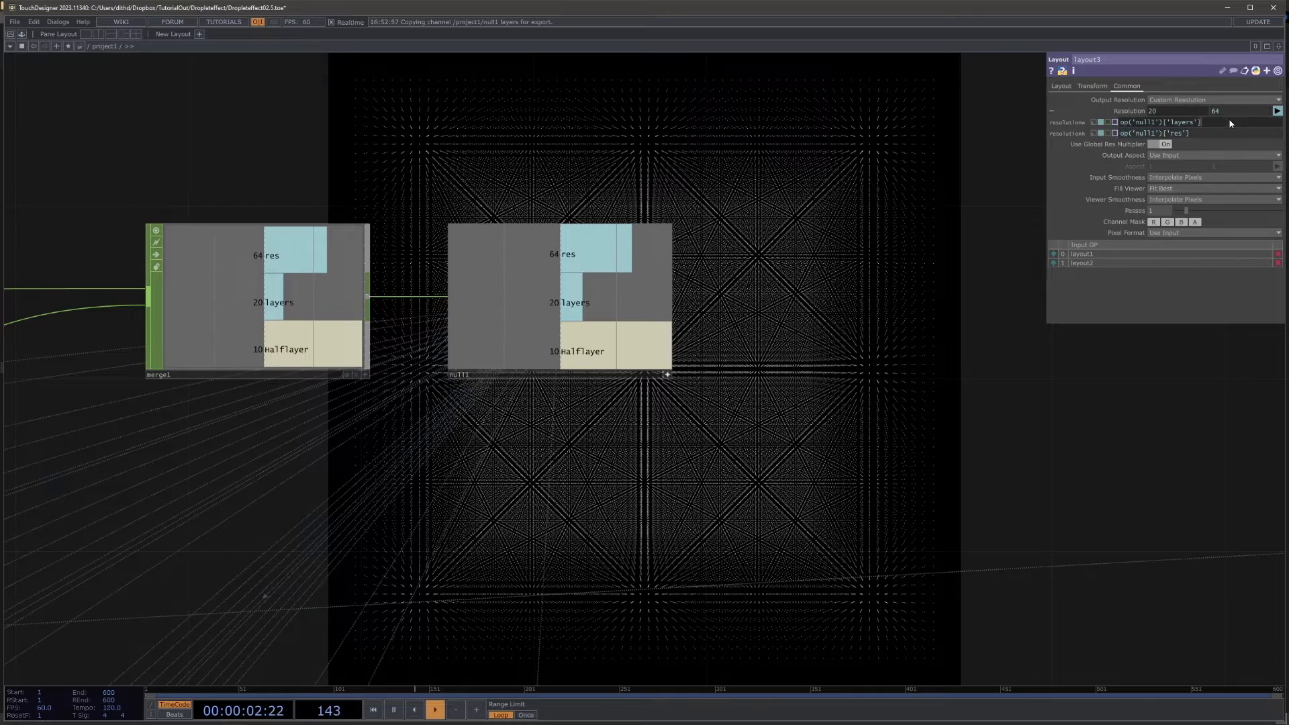
{"action": "type", "text": "*"}
{"action": "type", "text": "op('null1')['res']"}
{"action": "left_click", "coordinate": [807, 165]}
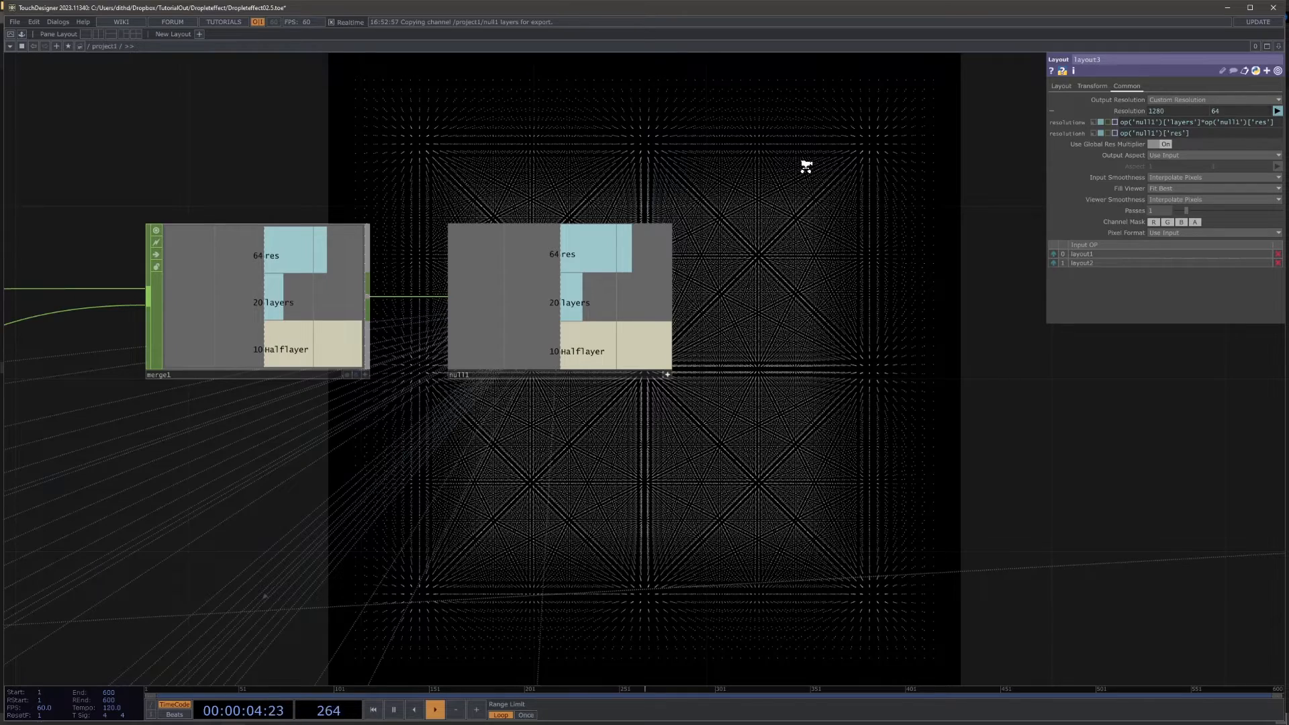
Step: Review layout3 and its place among the threshold, position texture and render networks
{"action": "scroll", "coordinate": [805, 166], "scroll_direction": "down", "scroll_amount": 5}
{"action": "left_click_drag", "start_coordinate": [920, 255], "coordinate": [964, 2]}
{"action": "left_click_drag", "start_coordinate": [572, 615], "coordinate": [718, 333]}
{"action": "middle_click_drag", "start_coordinate": [500, 556], "coordinate": [572, 516]}
{"action": "scroll", "coordinate": [557, 521], "scroll_direction": "up", "scroll_amount": 2}
{"action": "scroll", "coordinate": [791, 405], "scroll_direction": "down", "scroll_amount": 8}
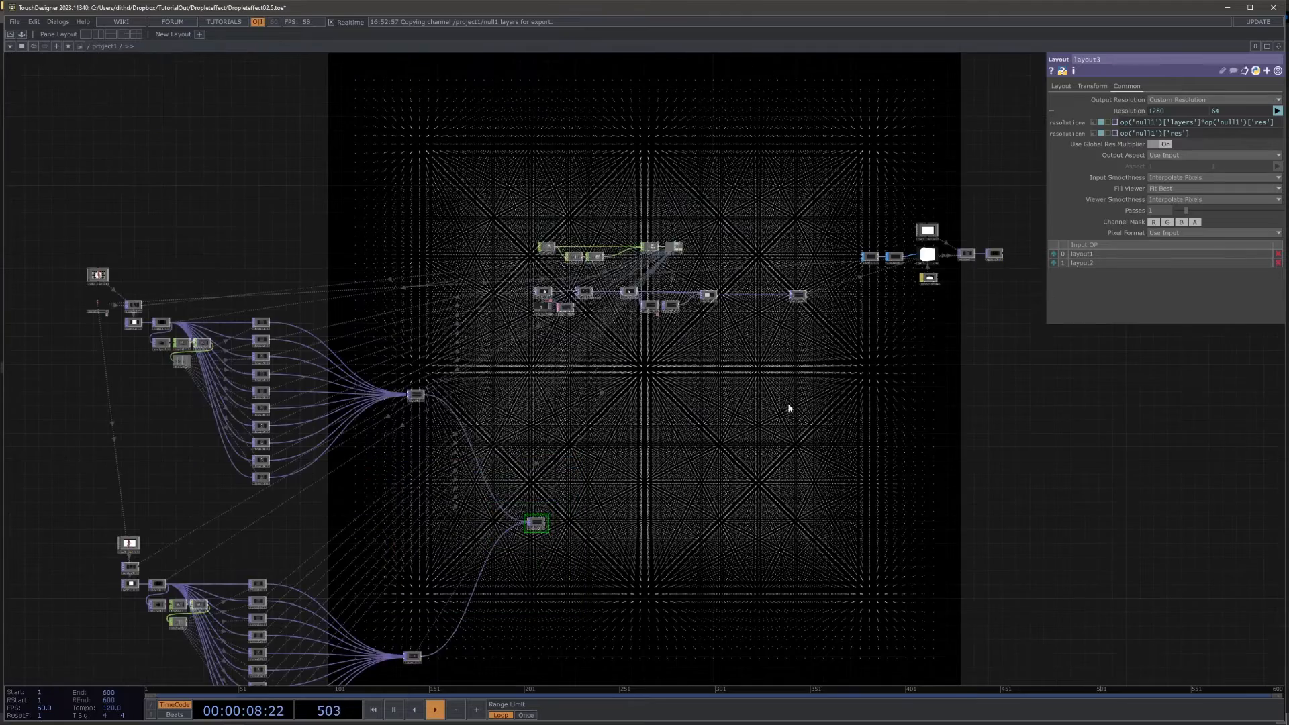
Step: Add a Null TOP to layout3's output and place it well beyond layout3 in the network
{"action": "scroll", "coordinate": [610, 356], "scroll_direction": "up", "scroll_amount": 6}
{"action": "scroll", "coordinate": [680, 289], "scroll_direction": "up", "scroll_amount": 3}
{"action": "middle_click", "coordinate": [703, 277]}
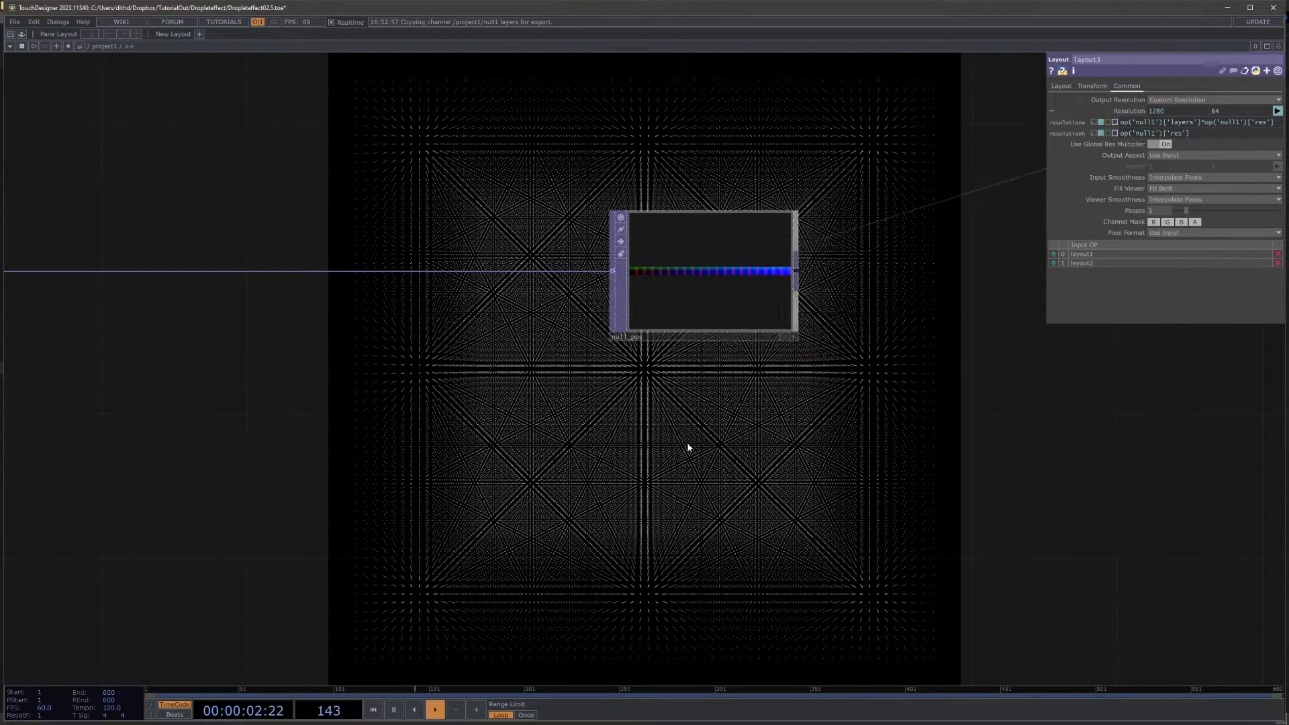
{"action": "scroll", "coordinate": [691, 446], "scroll_direction": "down", "scroll_amount": 10}
{"action": "scroll", "coordinate": [544, 504], "scroll_direction": "up", "scroll_amount": 3}
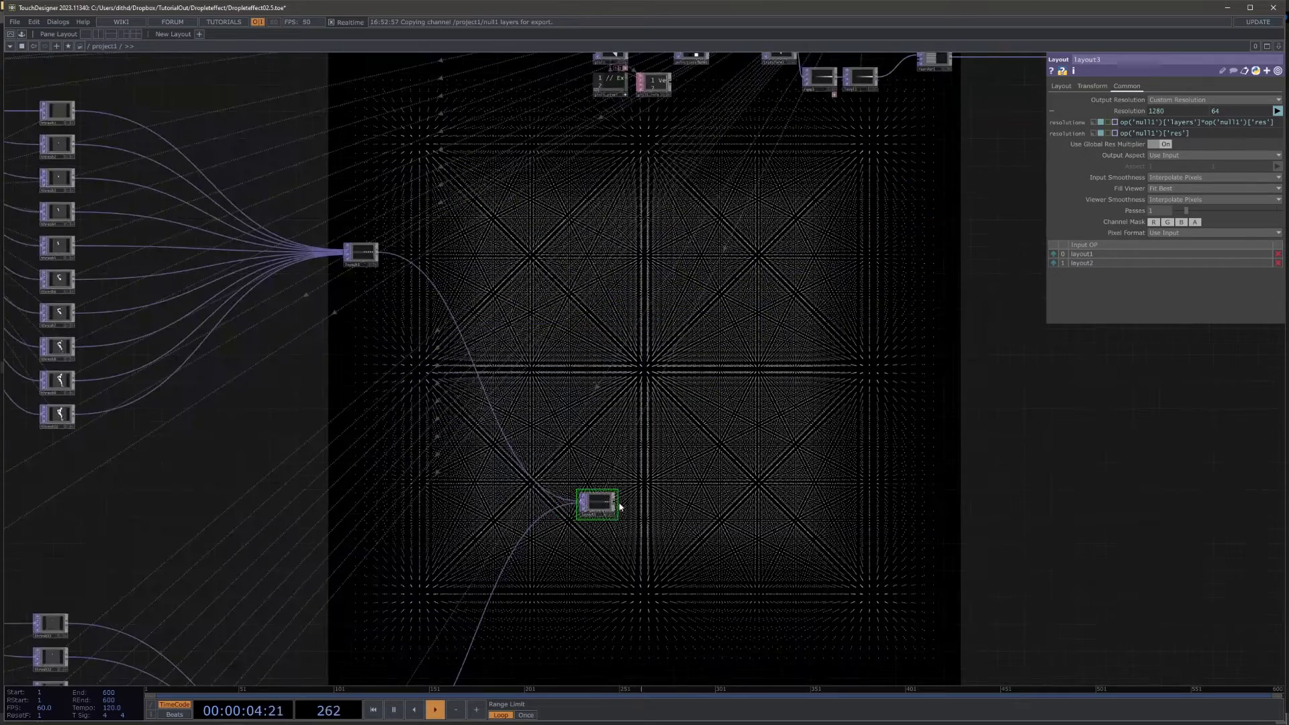
{"action": "right_click", "coordinate": [618, 504]}
{"action": "type", "text": "n"}
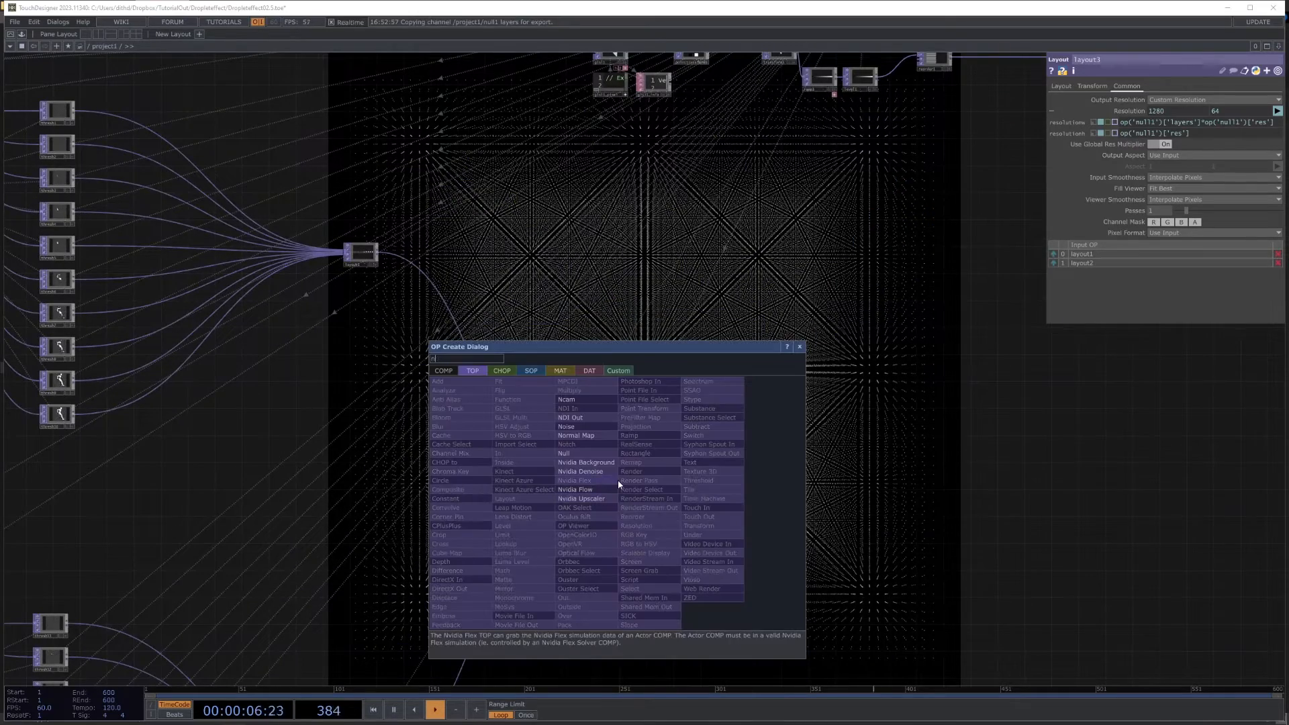
{"action": "type", "text": "ull"}
{"action": "key", "text": "Return"}
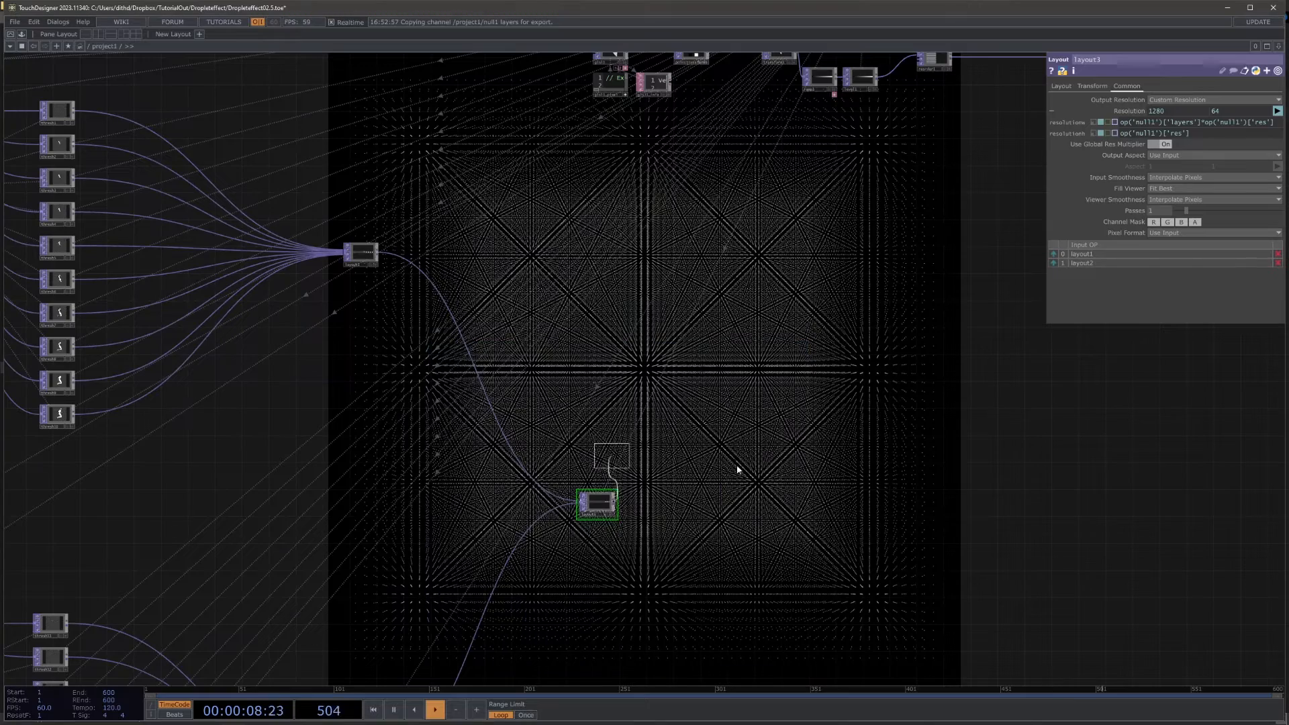
{"action": "left_click", "coordinate": [1179, 491]}
Step: Rename the new Null TOP null_color and inspect its strip of slices
{"action": "left_click_drag", "start_coordinate": [1157, 497], "coordinate": [1047, 417]}
{"action": "scroll", "coordinate": [992, 427], "scroll_direction": "up", "scroll_amount": 4}
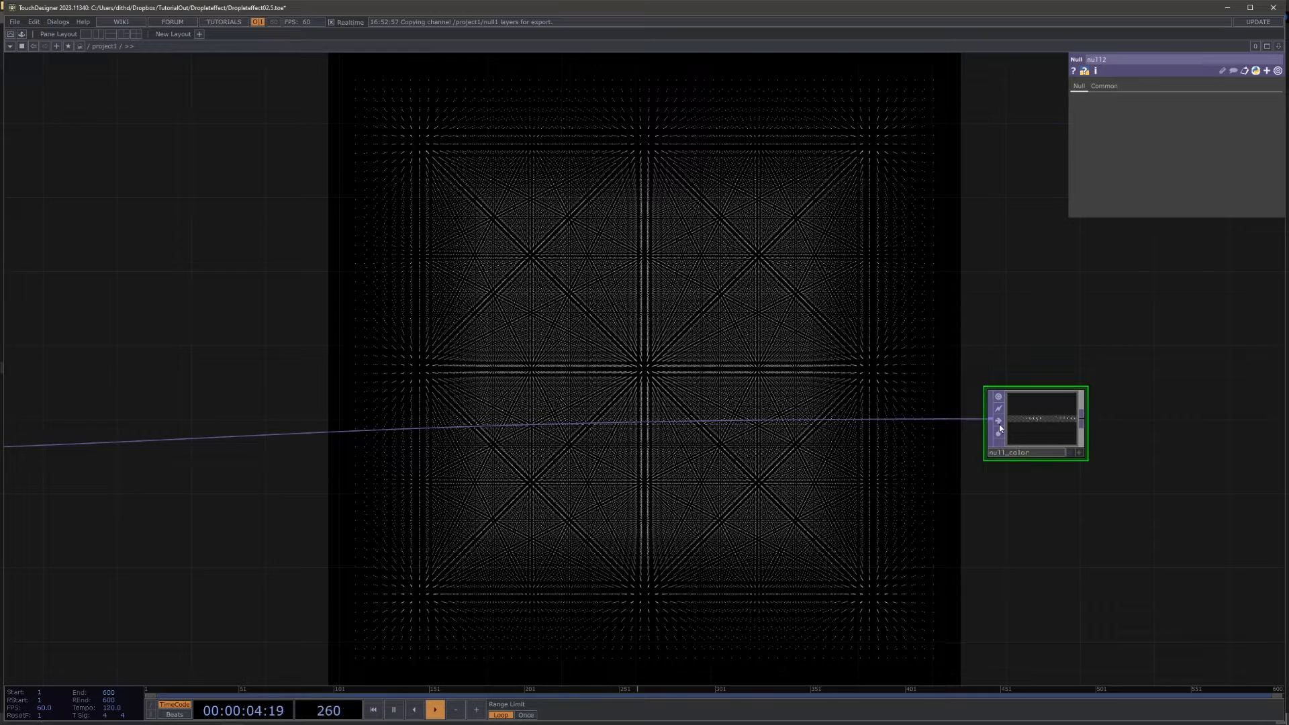
{"action": "scroll", "coordinate": [1064, 408], "scroll_direction": "up", "scroll_amount": 5}
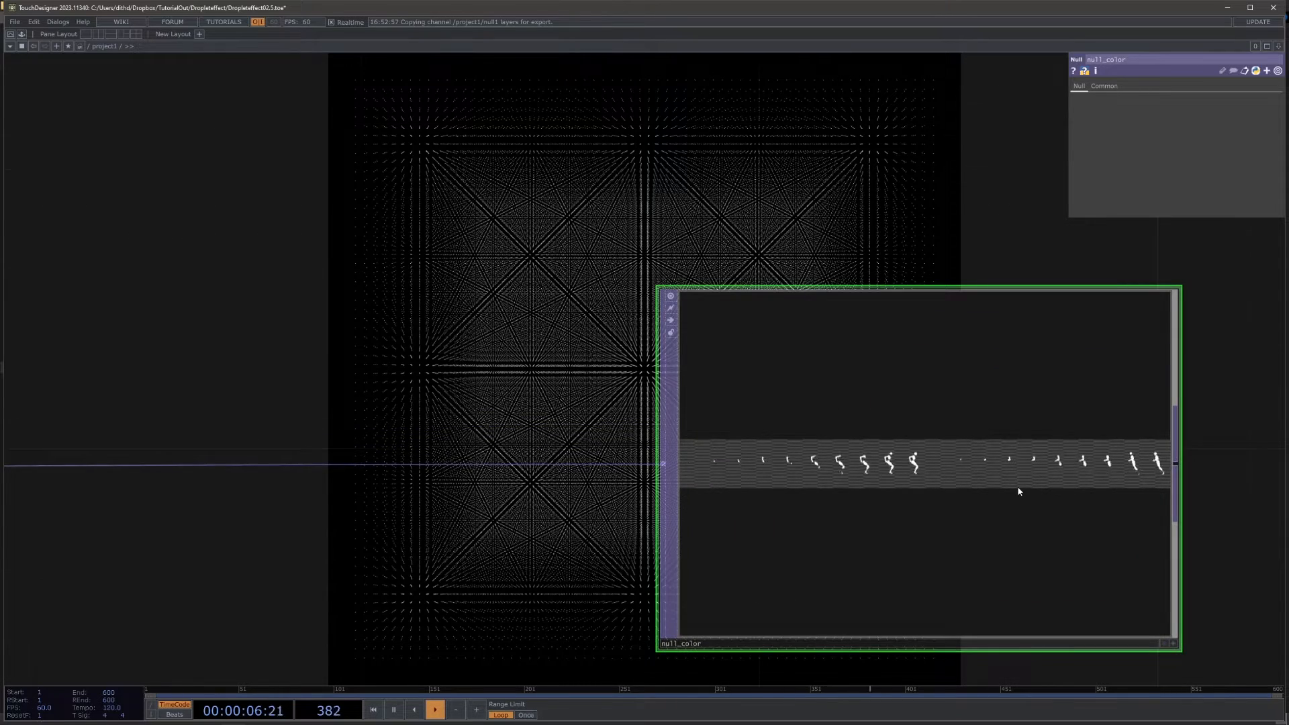
Step: Set geo1's instance Color OP to null_color and map R, G, B and A to its r, g, b and a channels
{"action": "scroll", "coordinate": [1019, 490], "scroll_direction": "down", "scroll_amount": 10}
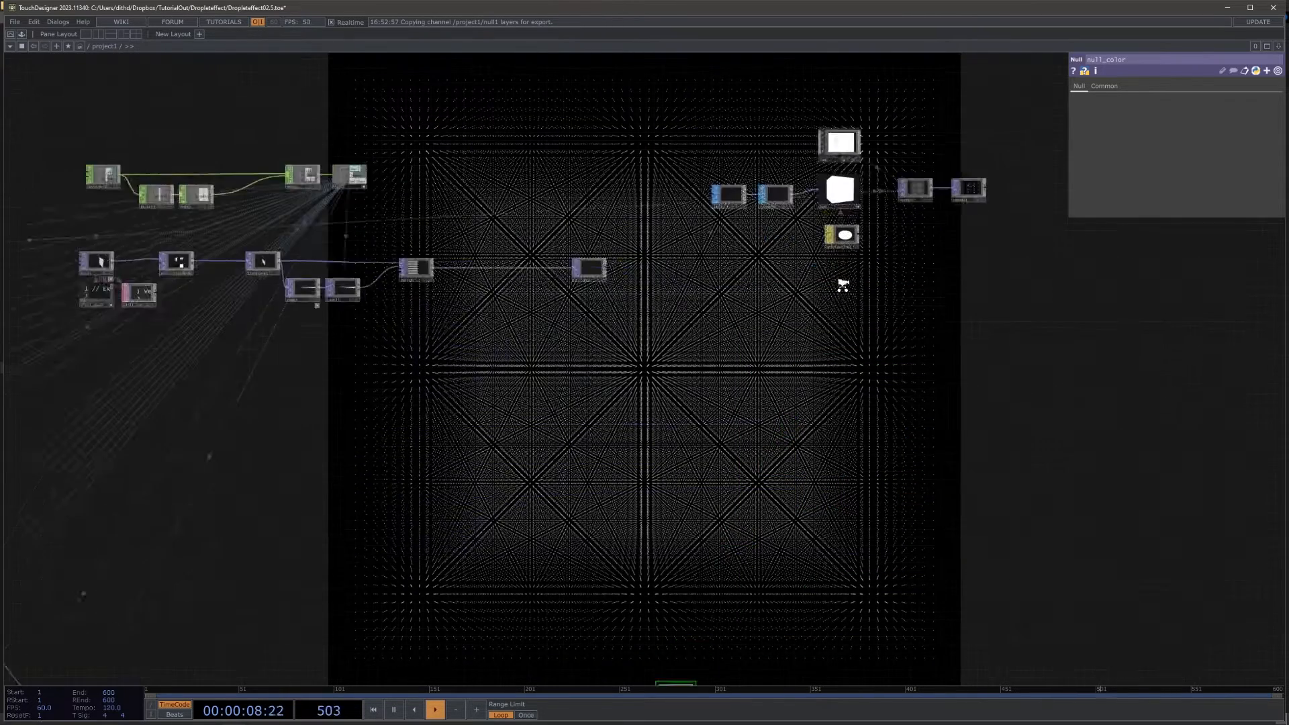
{"action": "scroll", "coordinate": [844, 294], "scroll_direction": "up", "scroll_amount": 2}
{"action": "left_click", "coordinate": [863, 187]}
{"action": "left_click", "coordinate": [858, 182]}
{"action": "left_click_drag", "start_coordinate": [925, 241], "coordinate": [968, 87]}
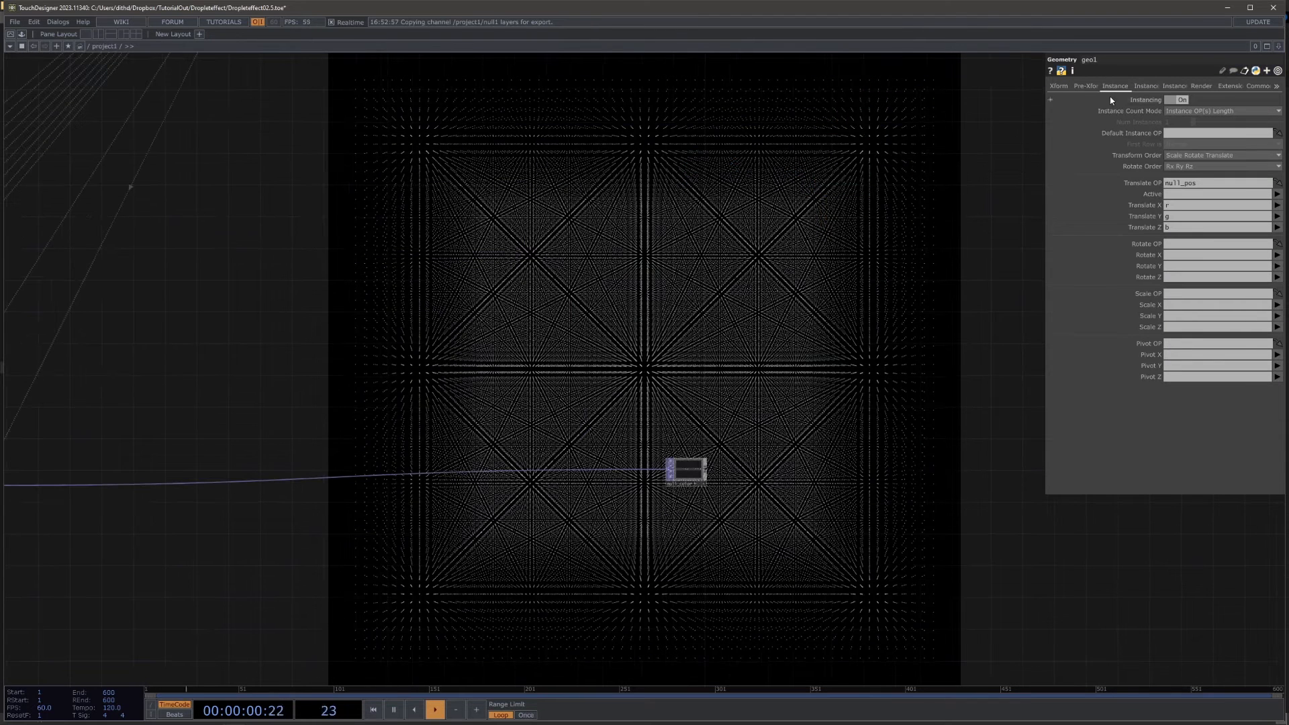
{"action": "left_click", "coordinate": [1145, 86]}
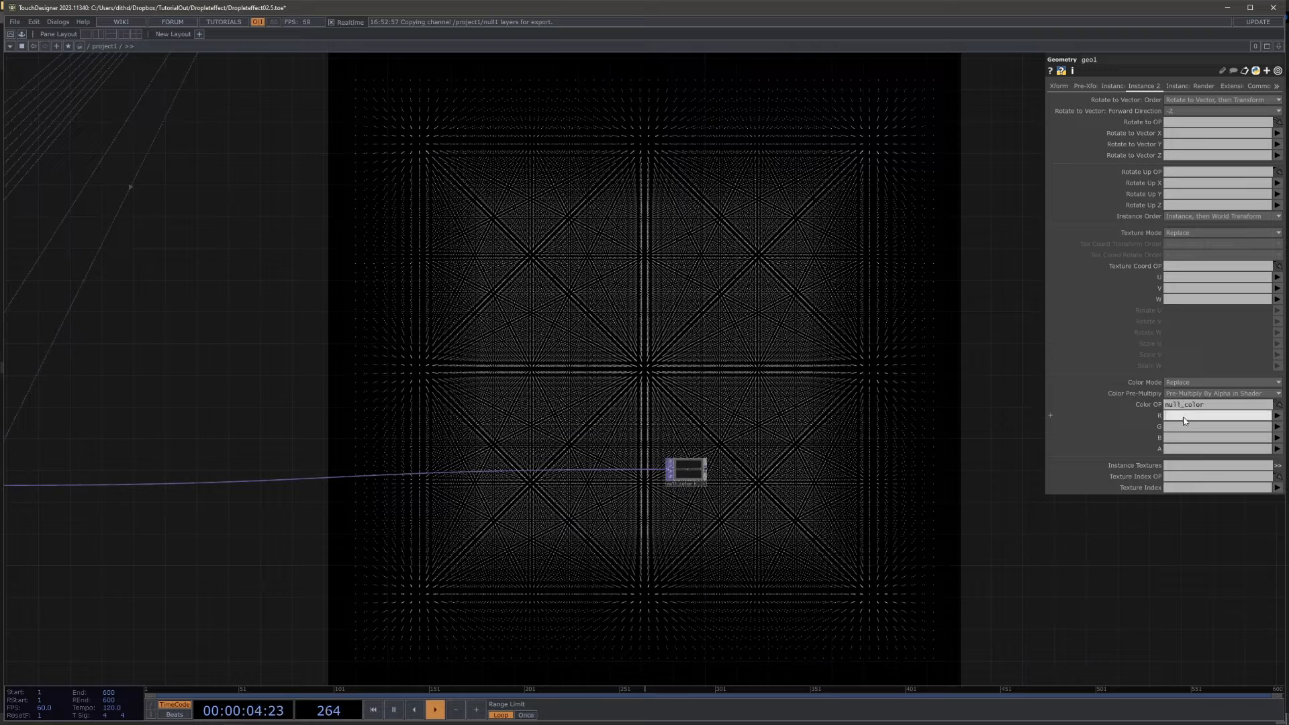
{"action": "type", "text": "g"}
{"action": "left_click", "coordinate": [1175, 440]}
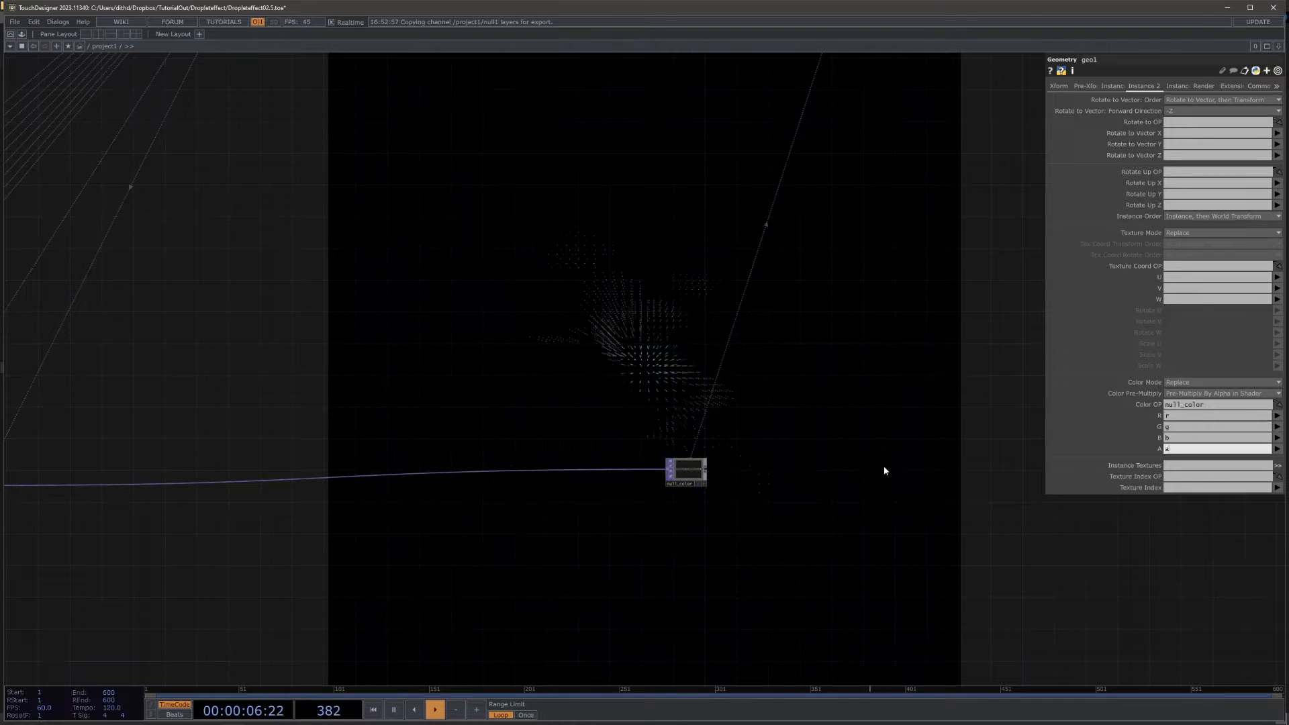
Step: Examine the instanced running figure in geo1's viewer from several angles, including the side
{"action": "left_click_drag", "start_coordinate": [951, 311], "coordinate": [728, 418]}
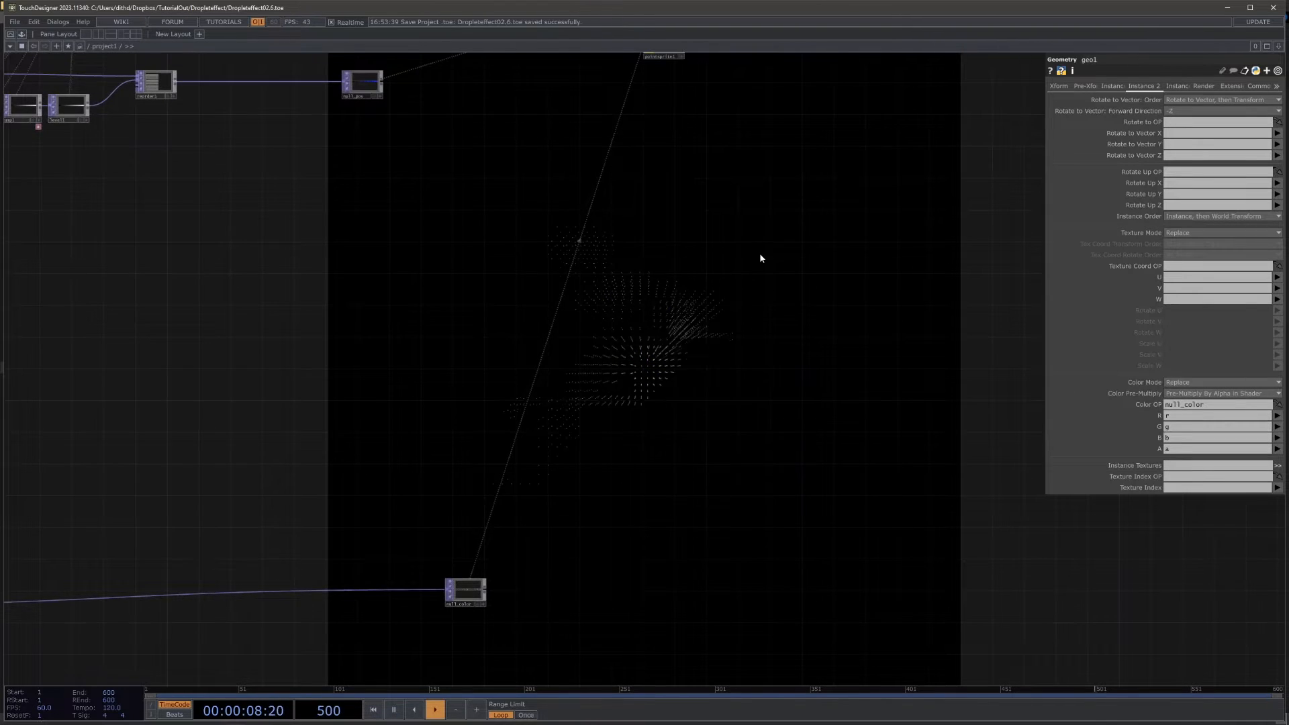
{"action": "left_click_drag", "start_coordinate": [761, 258], "coordinate": [788, 383]}
{"action": "scroll", "coordinate": [784, 373], "scroll_direction": "up", "scroll_amount": 5}
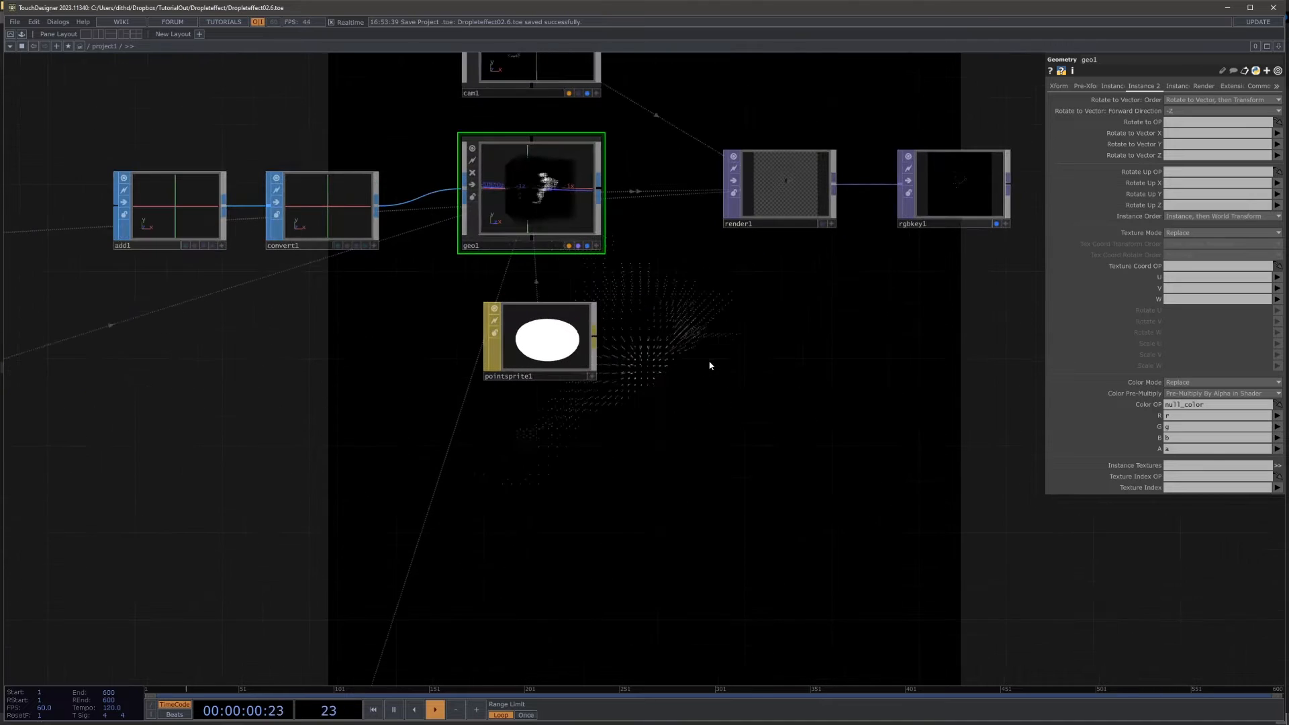
{"action": "left_click", "coordinate": [530, 326]}
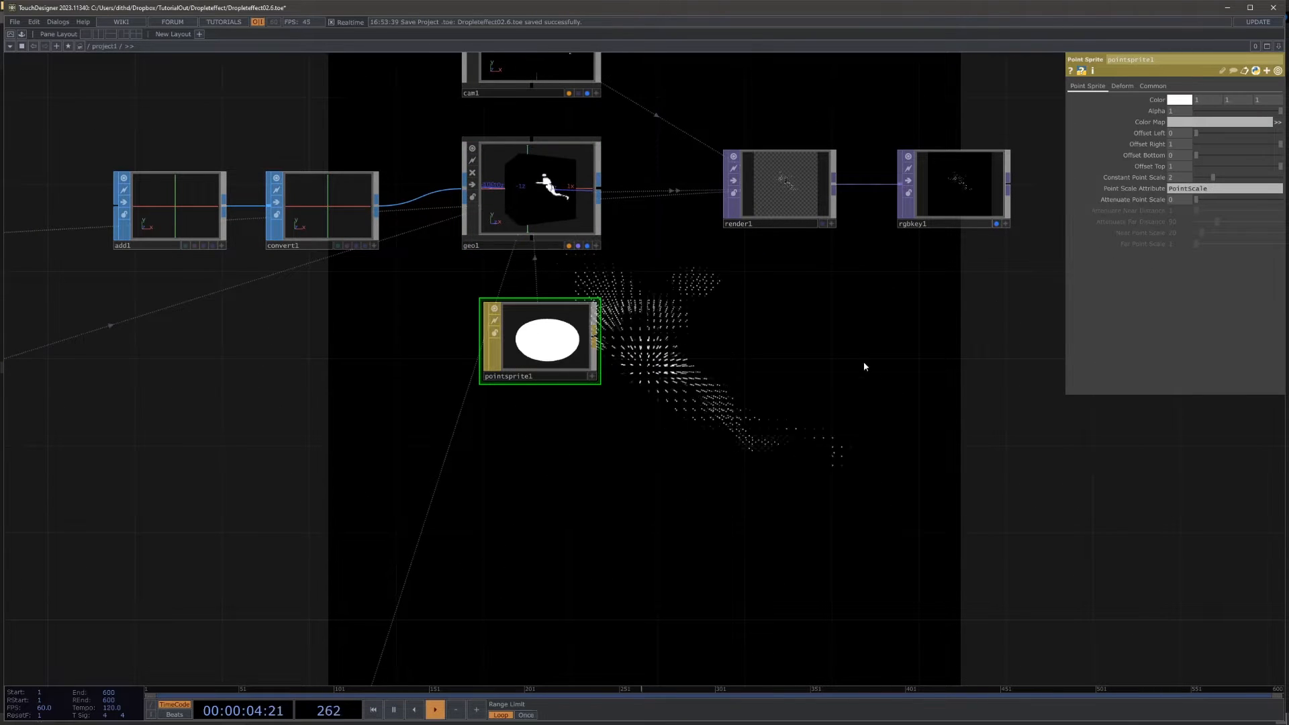
{"action": "left_click_drag", "start_coordinate": [878, 386], "coordinate": [830, 544]}
{"action": "scroll", "coordinate": [711, 176], "scroll_direction": "up", "scroll_amount": 5}
{"action": "left_click_drag", "start_coordinate": [537, 586], "coordinate": [734, 526]}
{"action": "left_click", "coordinate": [592, 565]}
{"action": "left_click_drag", "start_coordinate": [492, 522], "coordinate": [473, 462]}
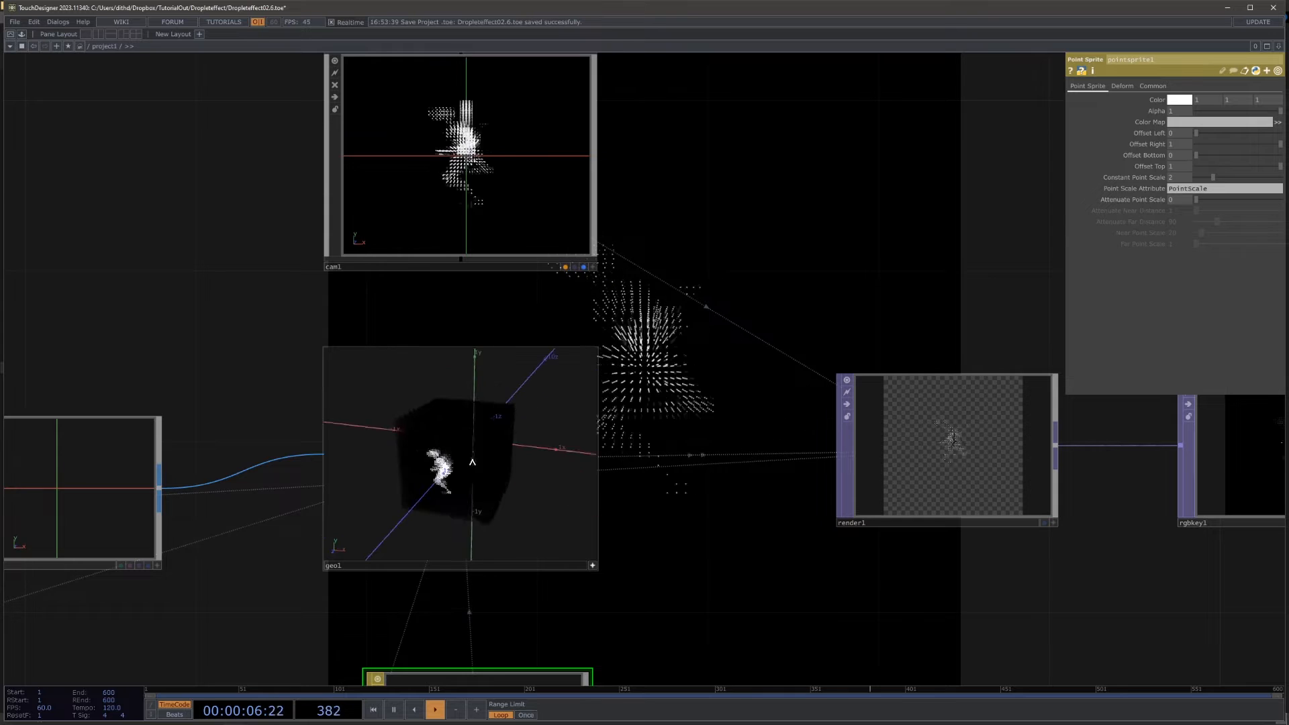
{"action": "scroll", "coordinate": [713, 547], "scroll_direction": "down", "scroll_amount": 5}
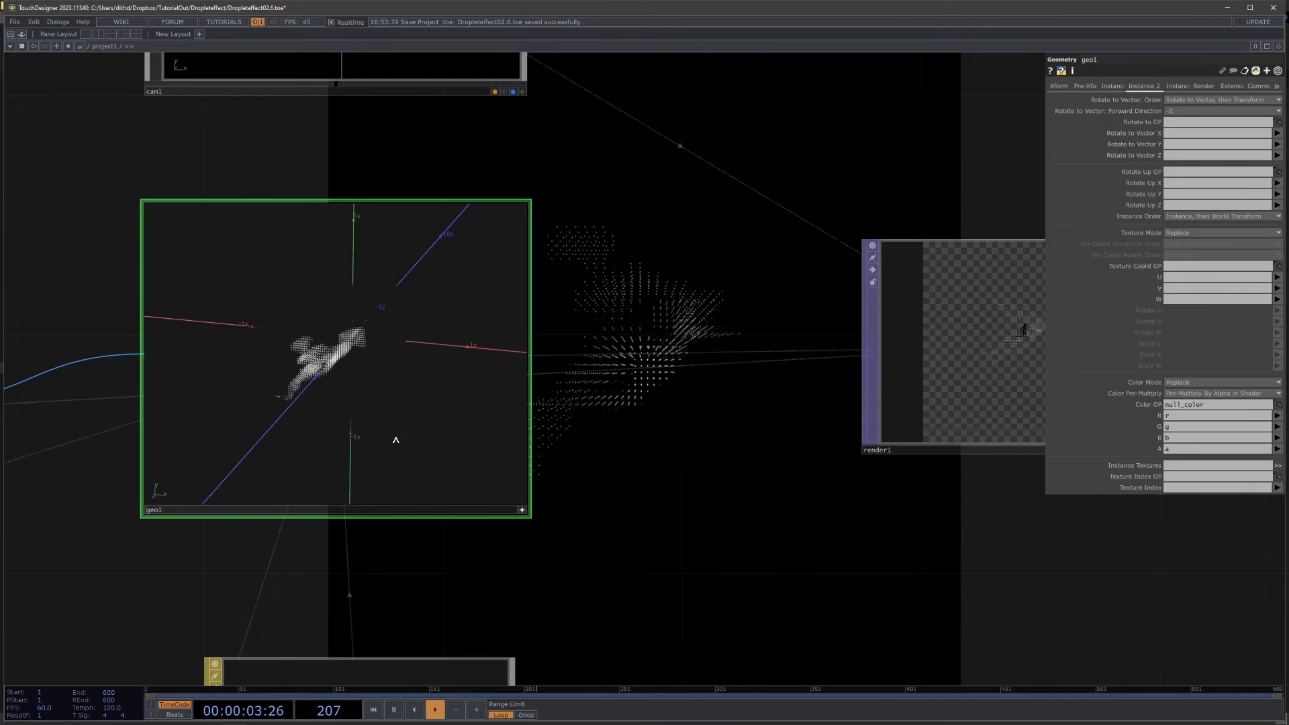
{"action": "left_click_drag", "start_coordinate": [396, 440], "coordinate": [492, 436]}
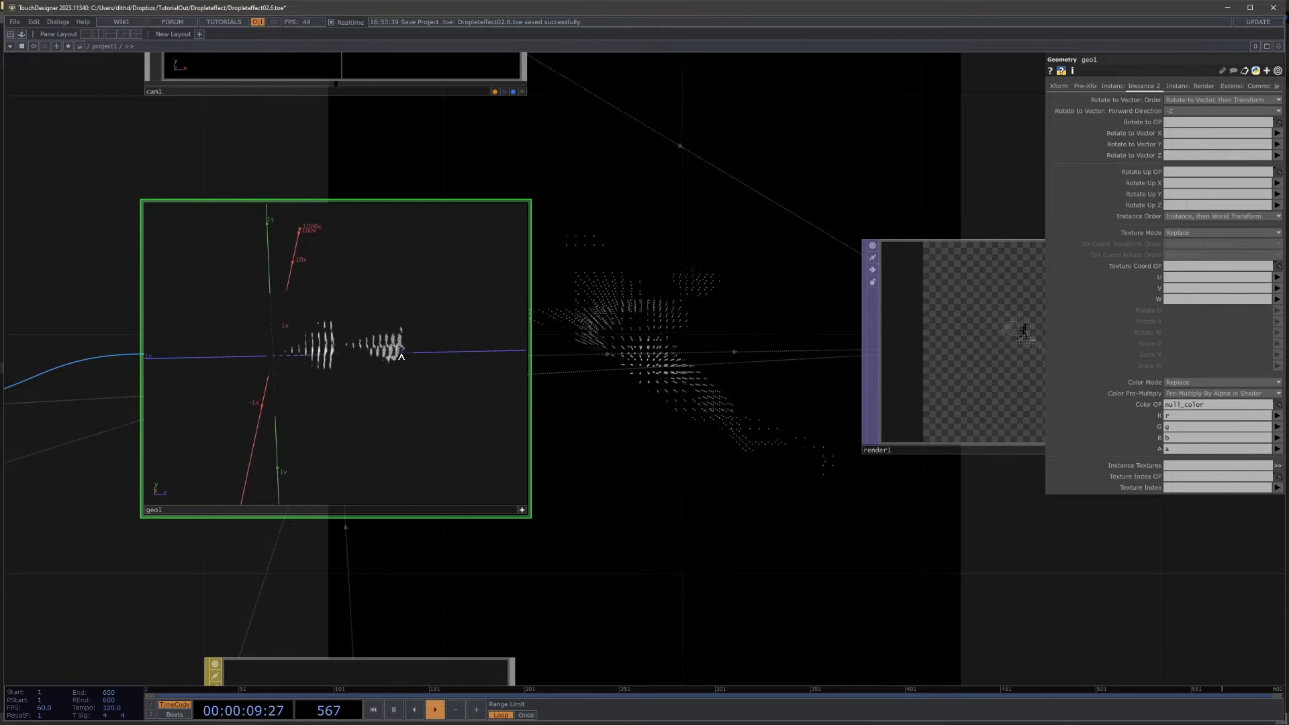
Step: Set layout3's Align to Right to Left and check the depth slice order in geo1's viewer
{"action": "scroll", "coordinate": [707, 403], "scroll_direction": "down", "scroll_amount": 6}
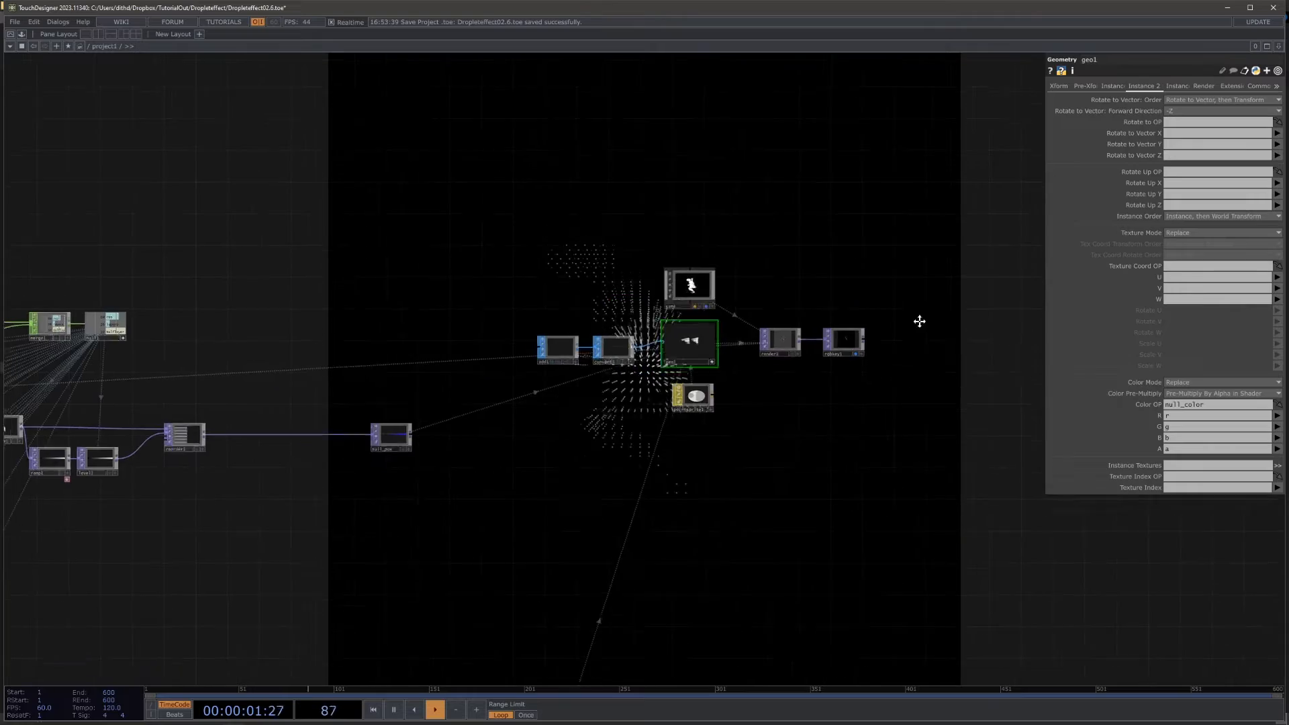
{"action": "scroll", "coordinate": [483, 495], "scroll_direction": "up", "scroll_amount": 10}
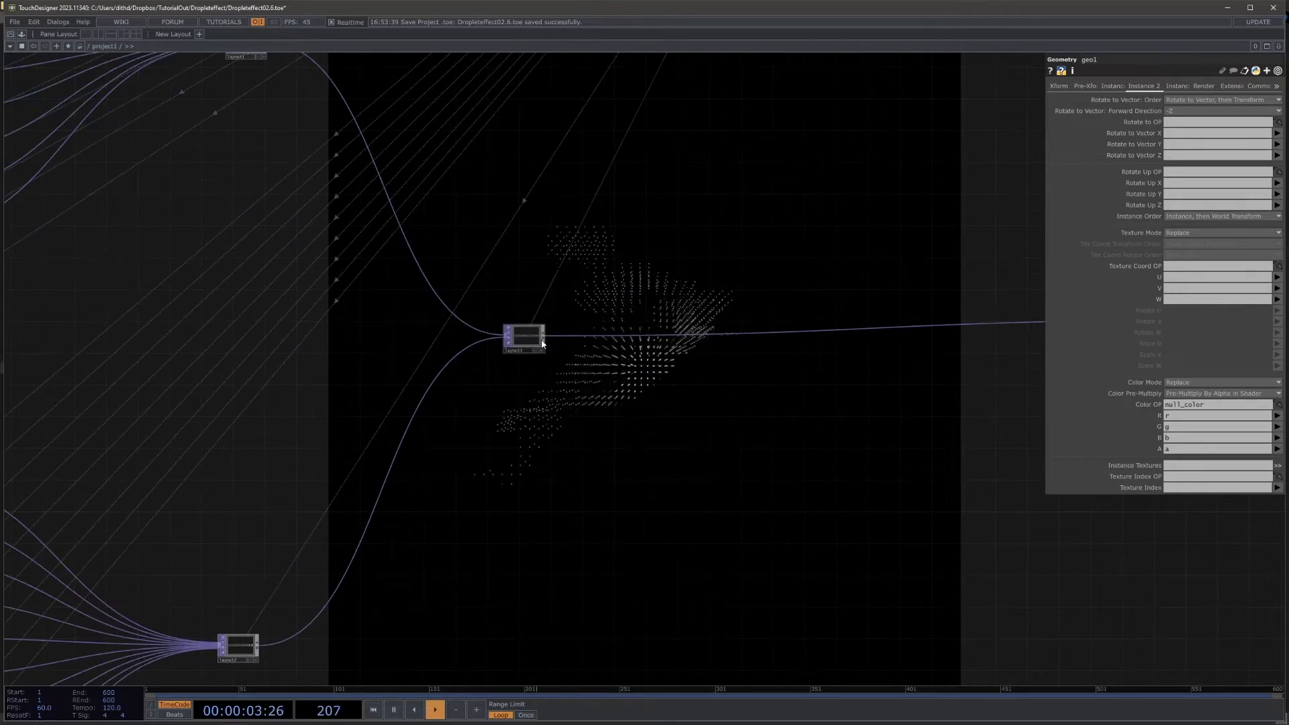
{"action": "left_click", "coordinate": [539, 339]}
{"action": "scroll", "coordinate": [566, 293], "scroll_direction": "up", "scroll_amount": 3}
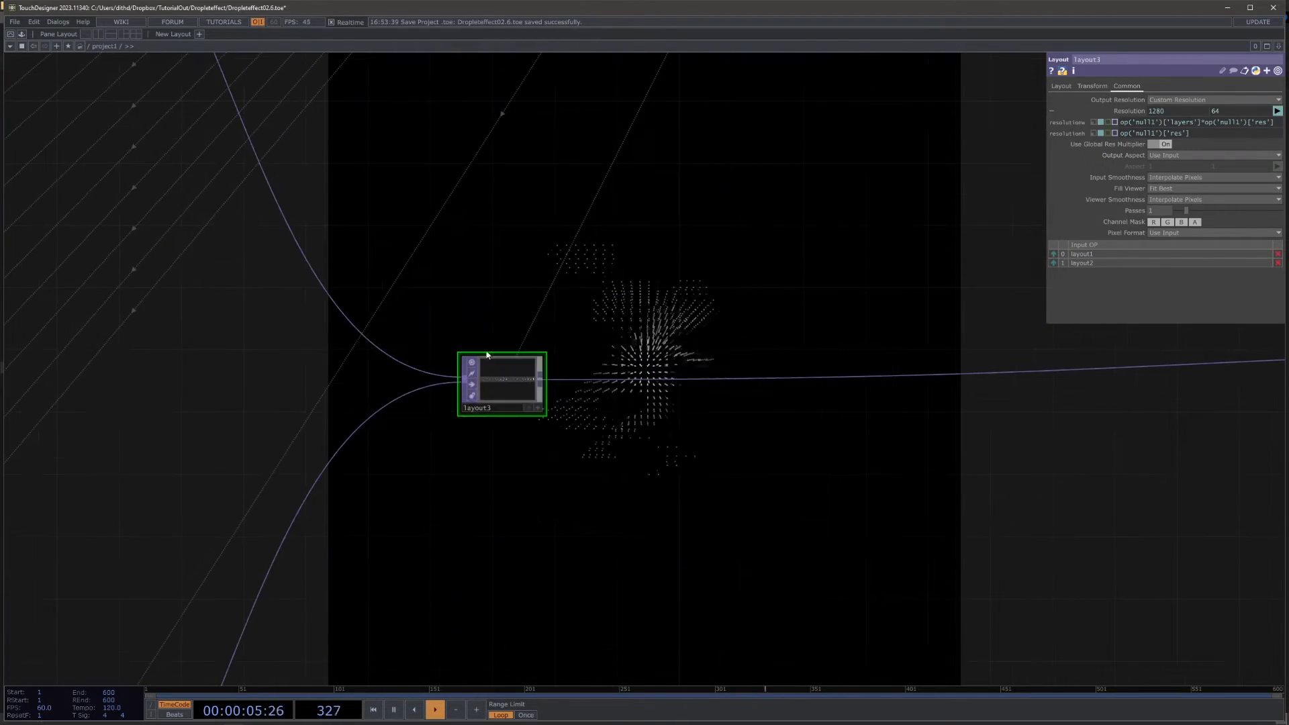
{"action": "left_click", "coordinate": [1061, 86]}
{"action": "left_click", "coordinate": [1189, 122]}
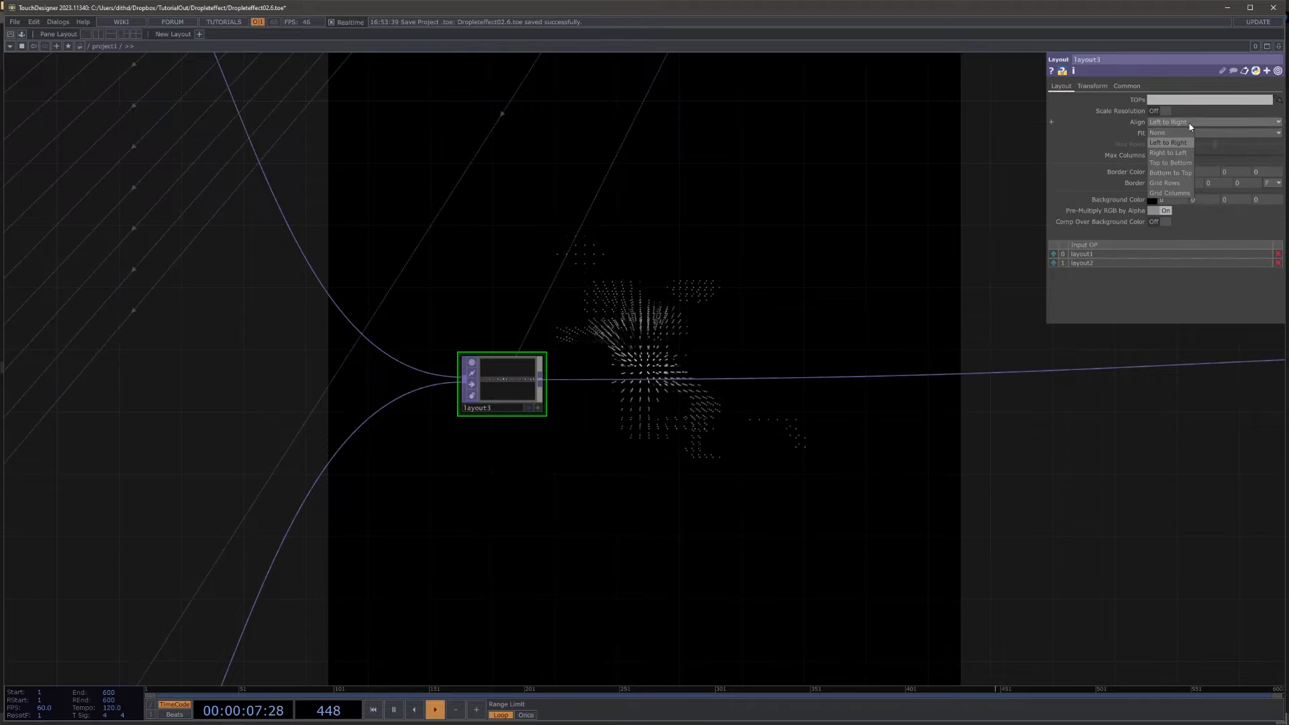
{"action": "left_click", "coordinate": [1173, 152]}
{"action": "left_click_drag", "start_coordinate": [469, 304], "coordinate": [3, 440]}
{"action": "middle_click_drag", "start_coordinate": [593, 311], "coordinate": [449, 376]}
{"action": "left_click_drag", "start_coordinate": [449, 377], "coordinate": [136, 503]}
{"action": "middle_click_drag", "start_coordinate": [551, 118], "coordinate": [638, 335]}
{"action": "middle_click_drag", "start_coordinate": [1012, 613], "coordinate": [999, 631]}
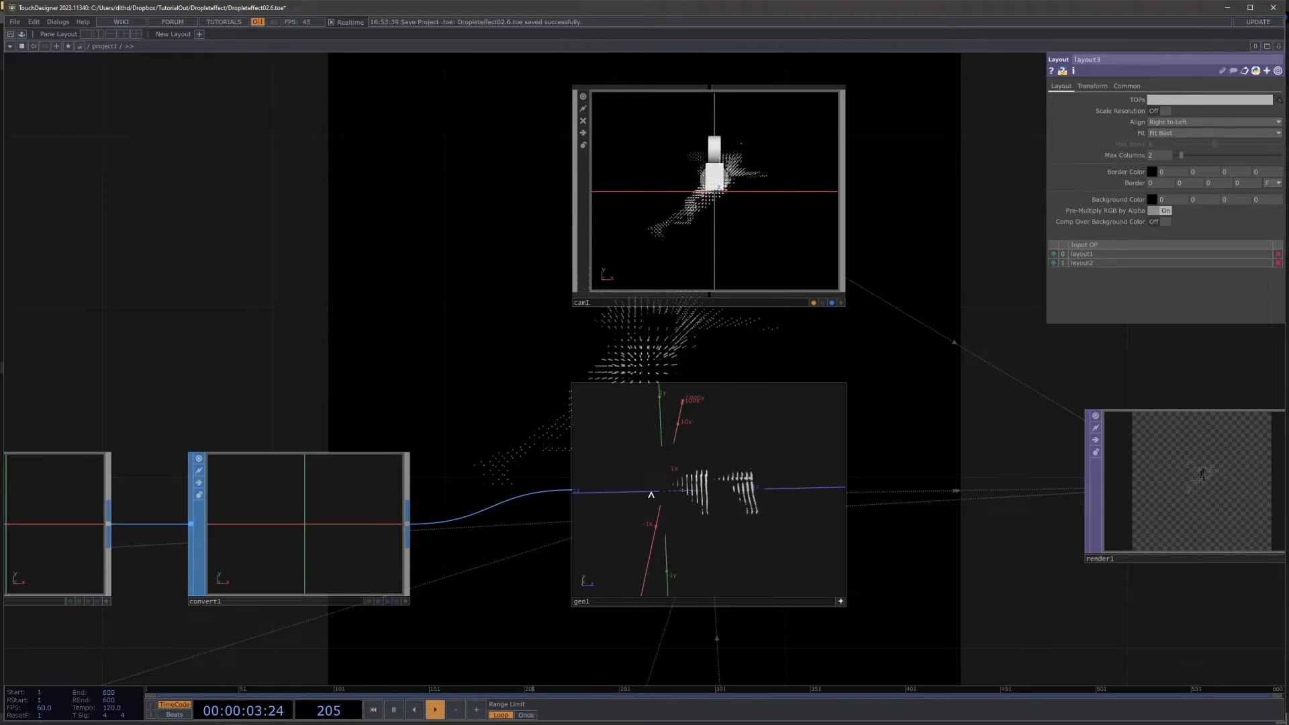
{"action": "mouse_move", "coordinate": [739, 504]}
{"action": "left_mouse_down"}
{"action": "mouse_move", "coordinate": [680, 512]}
{"action": "mouse_move", "coordinate": [742, 507]}
{"action": "left_mouse_up"}
Step: Move render3 and depth2 away from level3 to make room between depth2 and level3
{"action": "left_click_drag", "start_coordinate": [1015, 595], "coordinate": [940, 388]}
{"action": "middle_click_drag", "start_coordinate": [940, 387], "coordinate": [926, 480]}
{"action": "left_click_drag", "start_coordinate": [771, 521], "coordinate": [960, 353]}
{"action": "left_click_drag", "start_coordinate": [747, 537], "coordinate": [1168, 365]}
{"action": "middle_click_drag", "start_coordinate": [414, 548], "coordinate": [384, 515]}
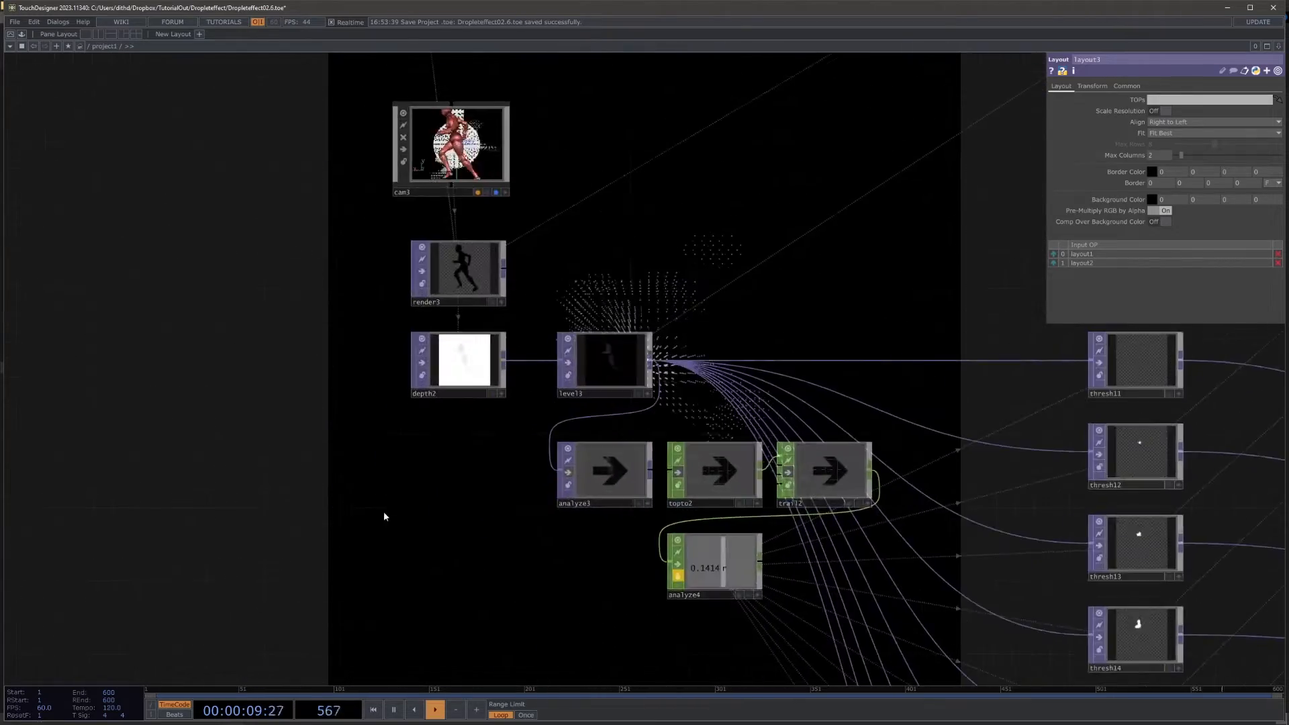
{"action": "left_click_drag", "start_coordinate": [384, 513], "coordinate": [600, 535]}
{"action": "right_click_drag", "start_coordinate": [521, 294], "coordinate": [734, 460]}
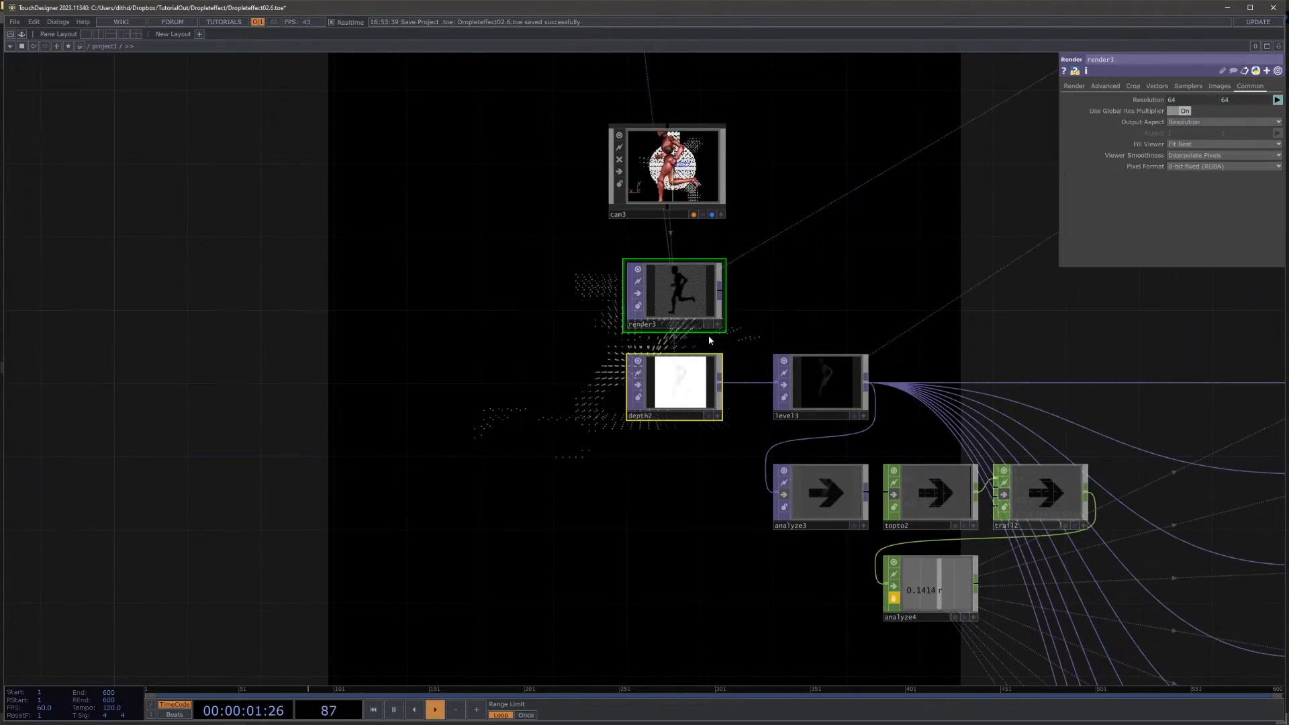
{"action": "left_click_drag", "start_coordinate": [705, 328], "coordinate": [470, 308]}
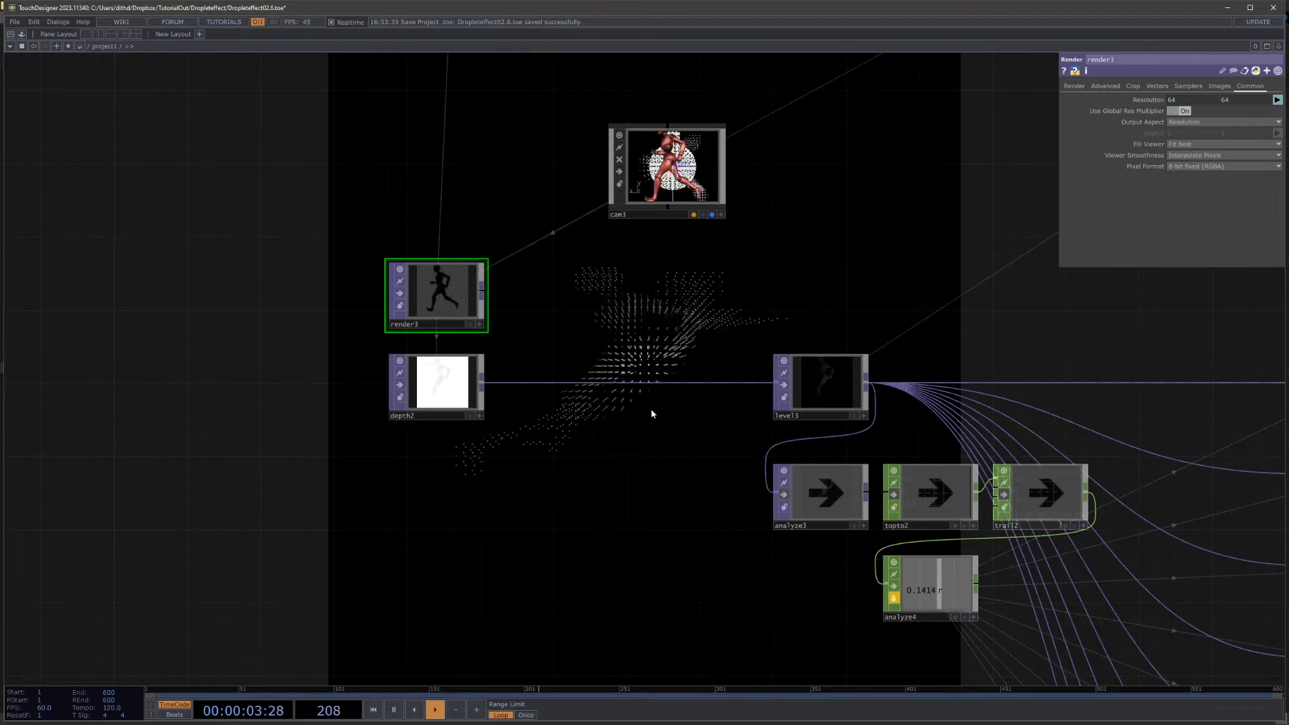
Step: Insert a Transform TOP between depth2 and level3 and set its X scale to -1
{"action": "scroll", "coordinate": [651, 413], "scroll_direction": "up", "scroll_amount": 4}
{"action": "right_click", "coordinate": [506, 397]}
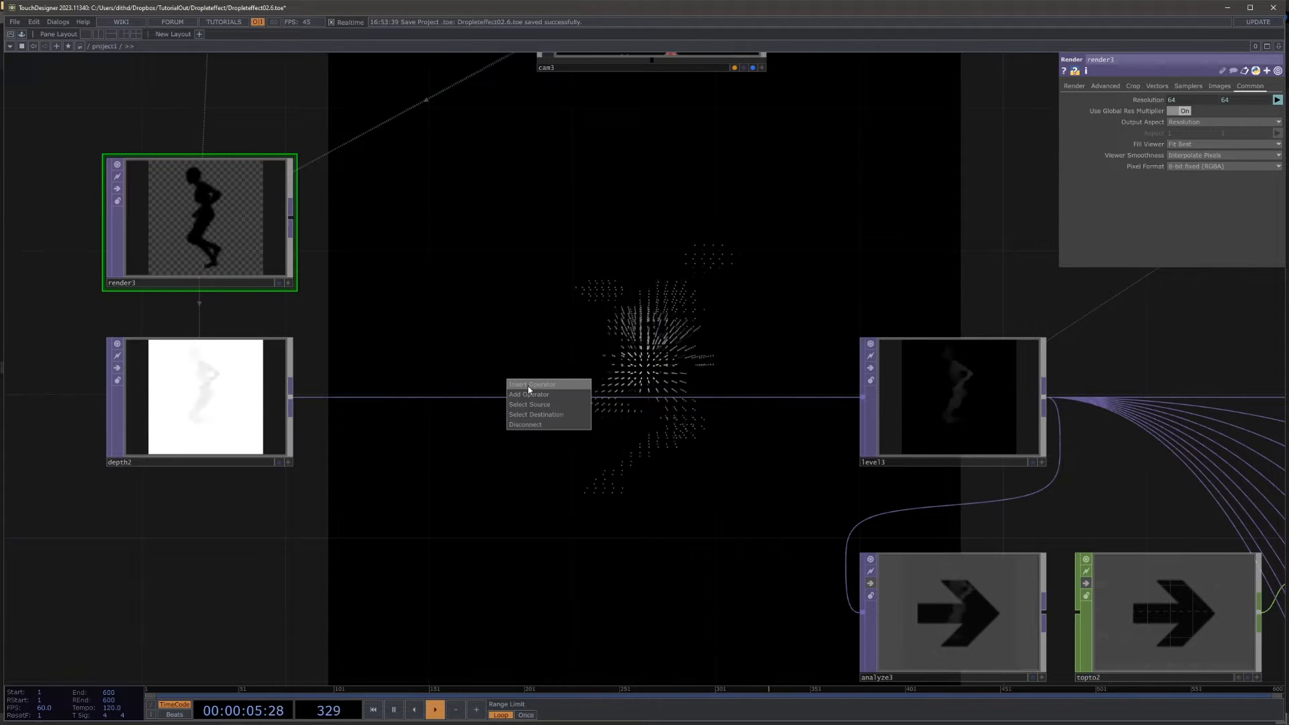
{"action": "left_click", "coordinate": [529, 385]}
{"action": "left_click", "coordinate": [621, 407]}
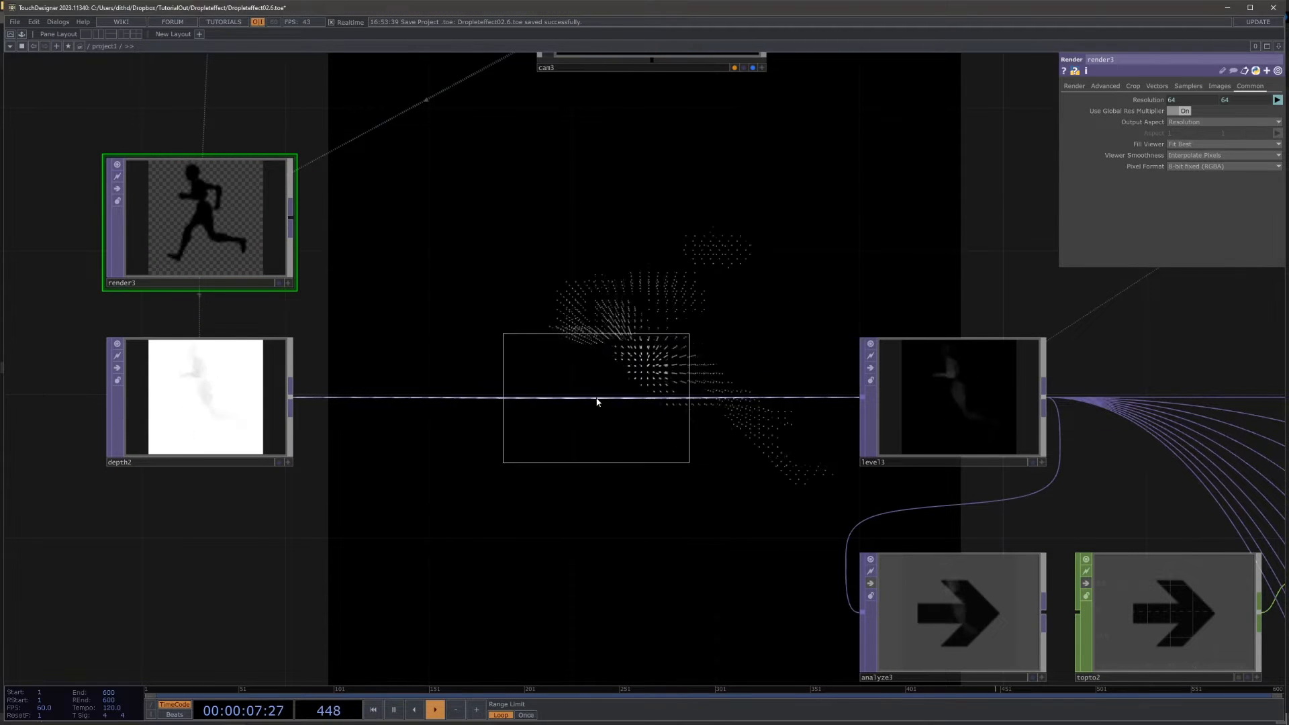
{"action": "left_click", "coordinate": [597, 402]}
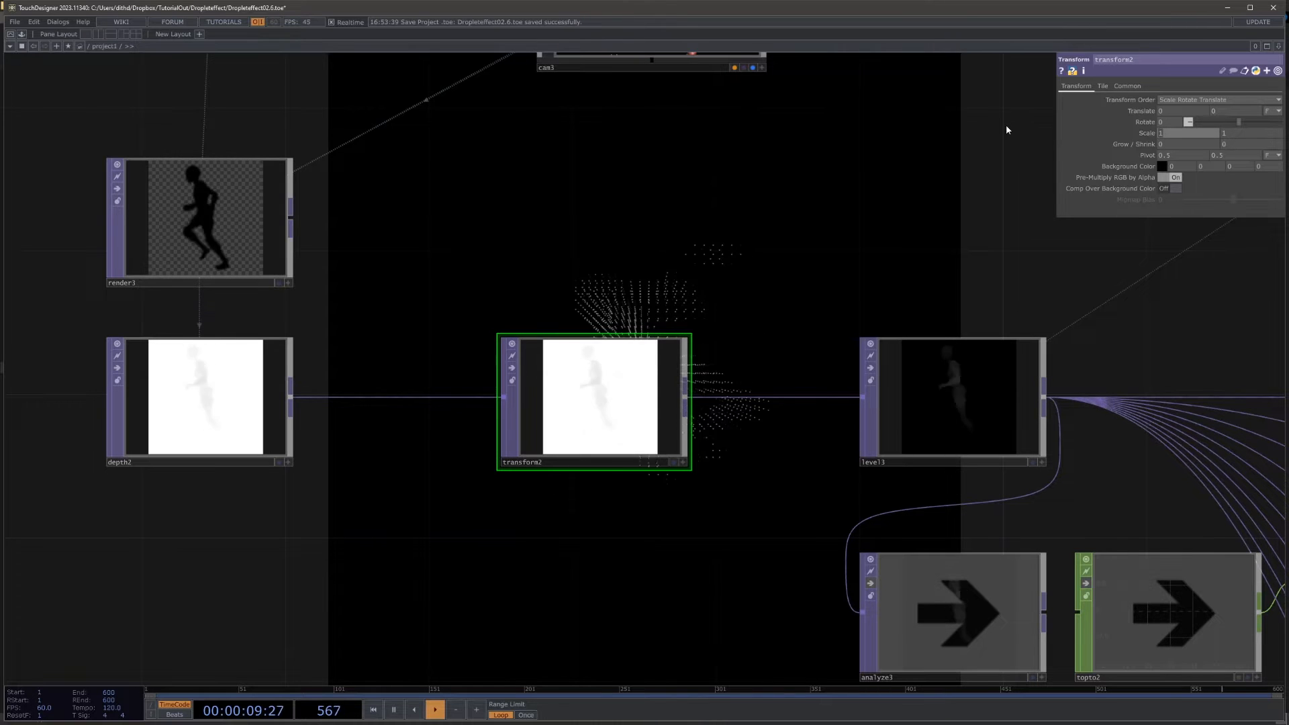
{"action": "type", "text": "-1"}
{"action": "key", "text": "Return"}
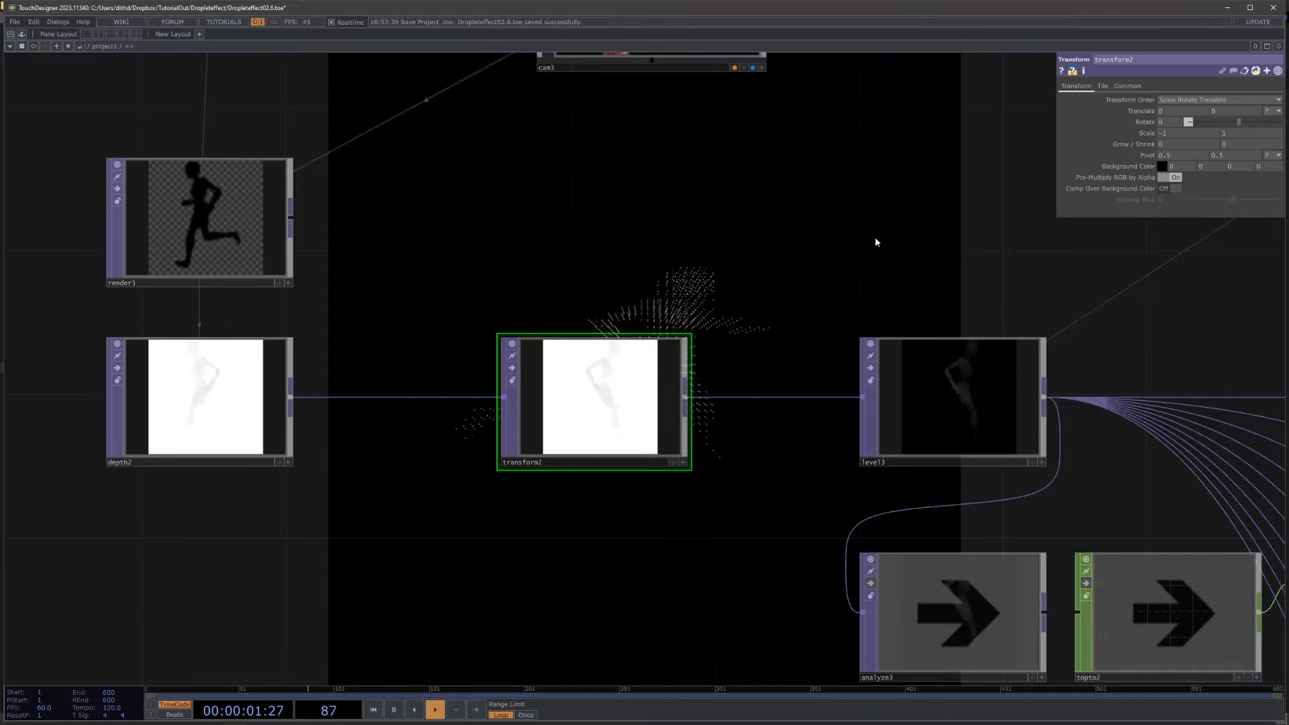
Step: Examine the front and back slices of the figure in geo1's viewer after the mirroring
{"action": "left_click_drag", "start_coordinate": [832, 249], "coordinate": [396, 306]}
{"action": "scroll", "coordinate": [396, 305], "scroll_direction": "down", "scroll_amount": 6}
{"action": "left_click_drag", "start_coordinate": [1000, 406], "coordinate": [490, 508]}
{"action": "left_click_drag", "start_coordinate": [1214, 405], "coordinate": [685, 552]}
{"action": "left_click_drag", "start_coordinate": [900, 248], "coordinate": [805, 564]}
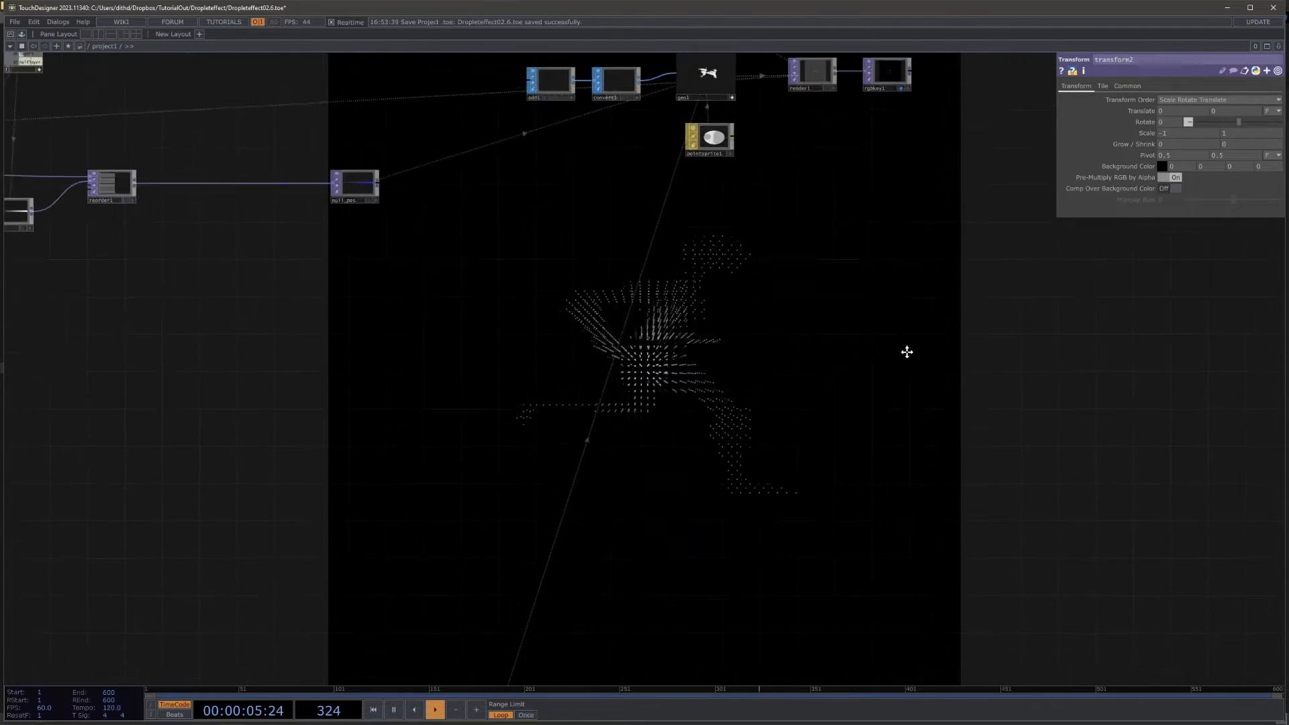
{"action": "left_click_drag", "start_coordinate": [907, 352], "coordinate": [857, 570]}
{"action": "scroll", "coordinate": [570, 253], "scroll_direction": "up", "scroll_amount": 5}
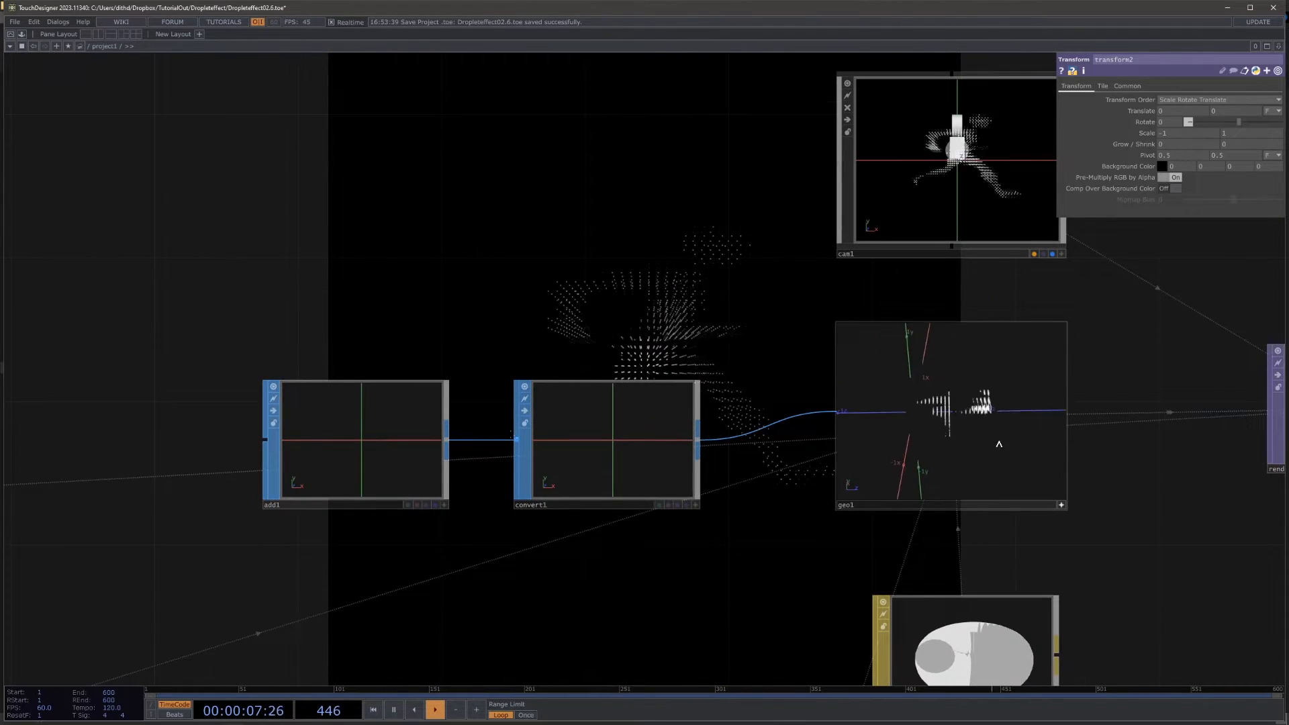
{"action": "left_click_drag", "start_coordinate": [998, 441], "coordinate": [995, 438]}
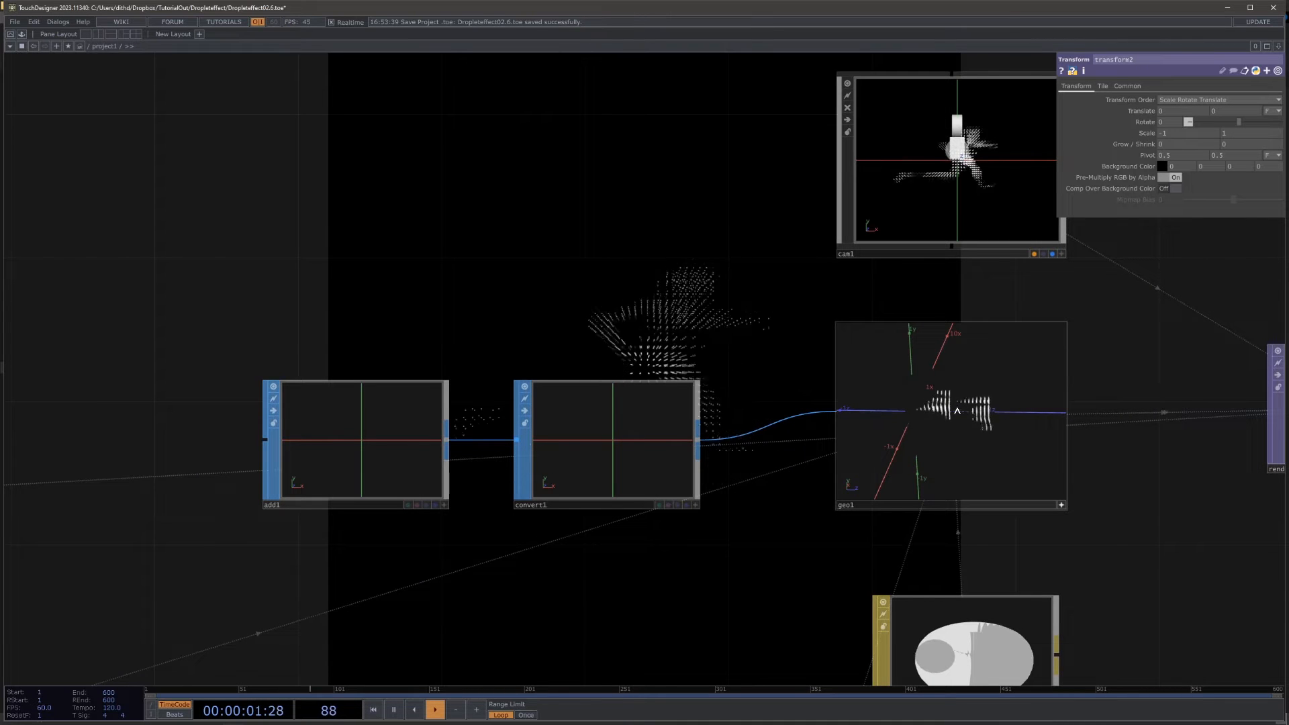
{"action": "left_click_drag", "start_coordinate": [1124, 526], "coordinate": [1120, 509]}
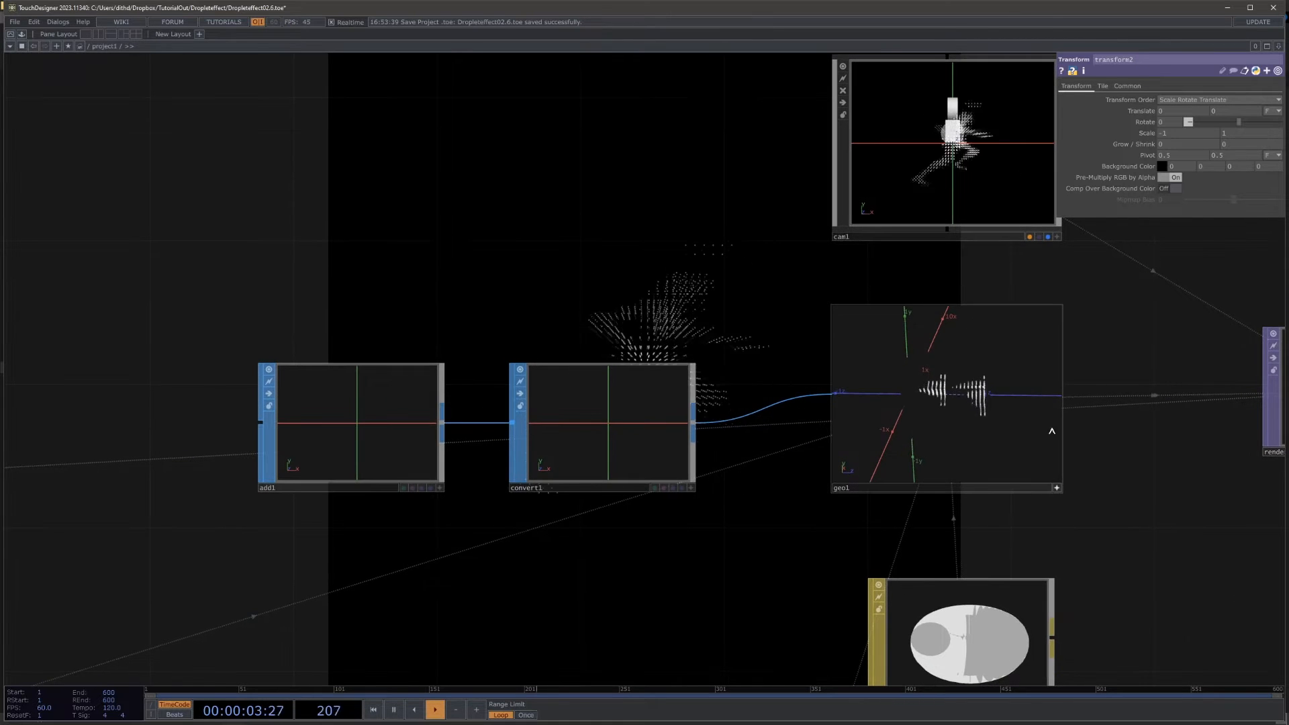
{"action": "left_click_drag", "start_coordinate": [1147, 443], "coordinate": [1165, 377]}
Step: Set layout2's Align to Right to Left
{"action": "scroll", "coordinate": [1168, 381], "scroll_direction": "down", "scroll_amount": 8}
{"action": "left_click_drag", "start_coordinate": [887, 482], "coordinate": [1015, 188]}
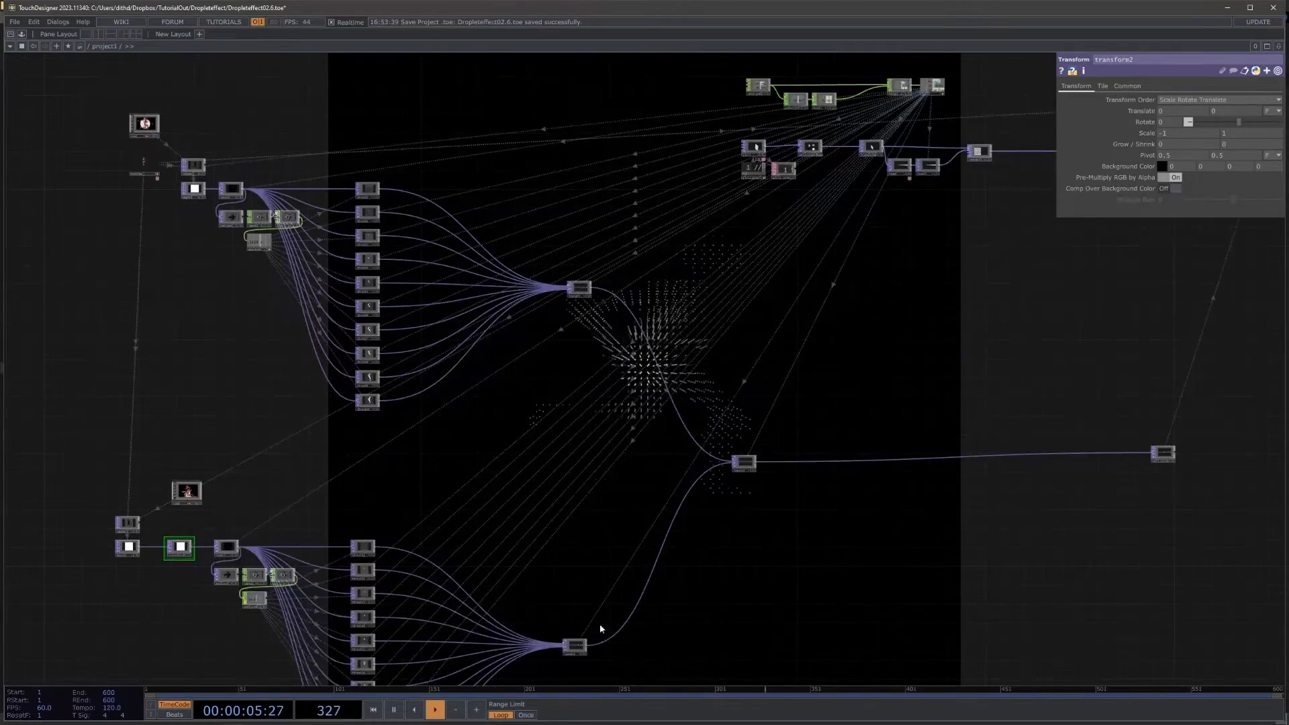
{"action": "left_click_drag", "start_coordinate": [692, 517], "coordinate": [731, 378]}
{"action": "scroll", "coordinate": [621, 541], "scroll_direction": "up", "scroll_amount": 8}
{"action": "left_click", "coordinate": [609, 404]}
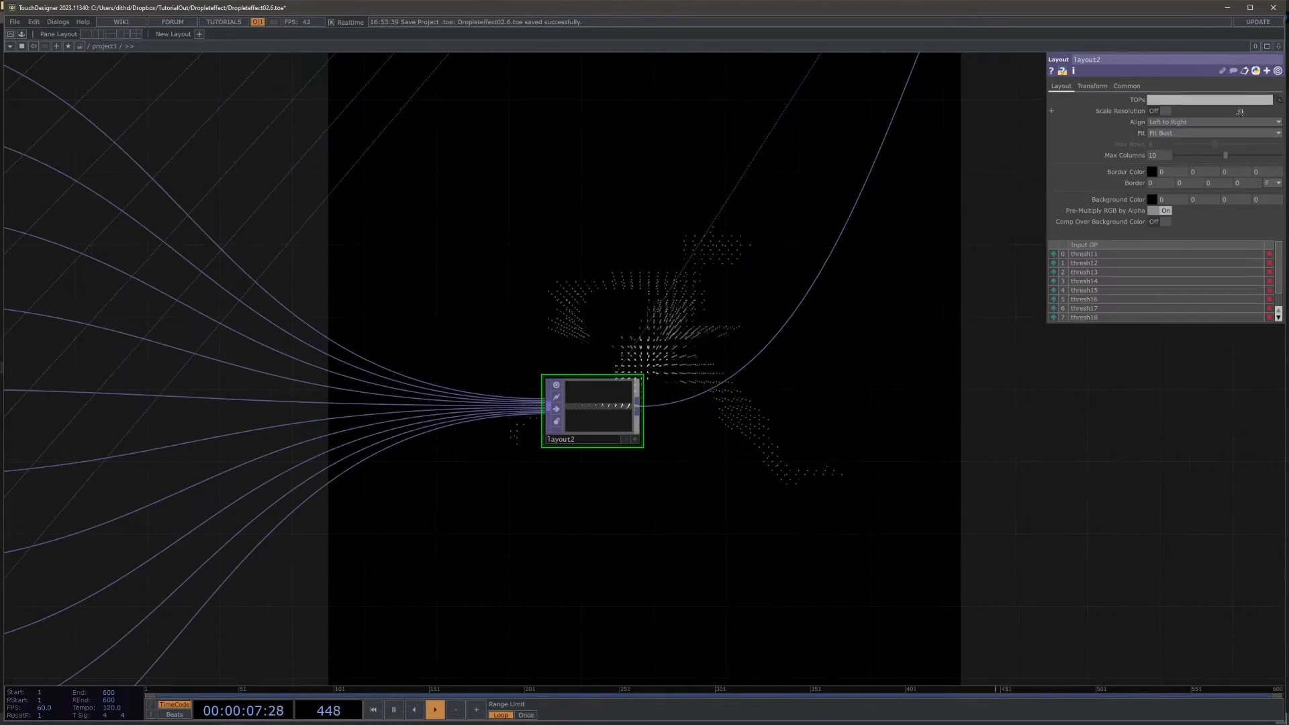
{"action": "left_click", "coordinate": [1177, 121]}
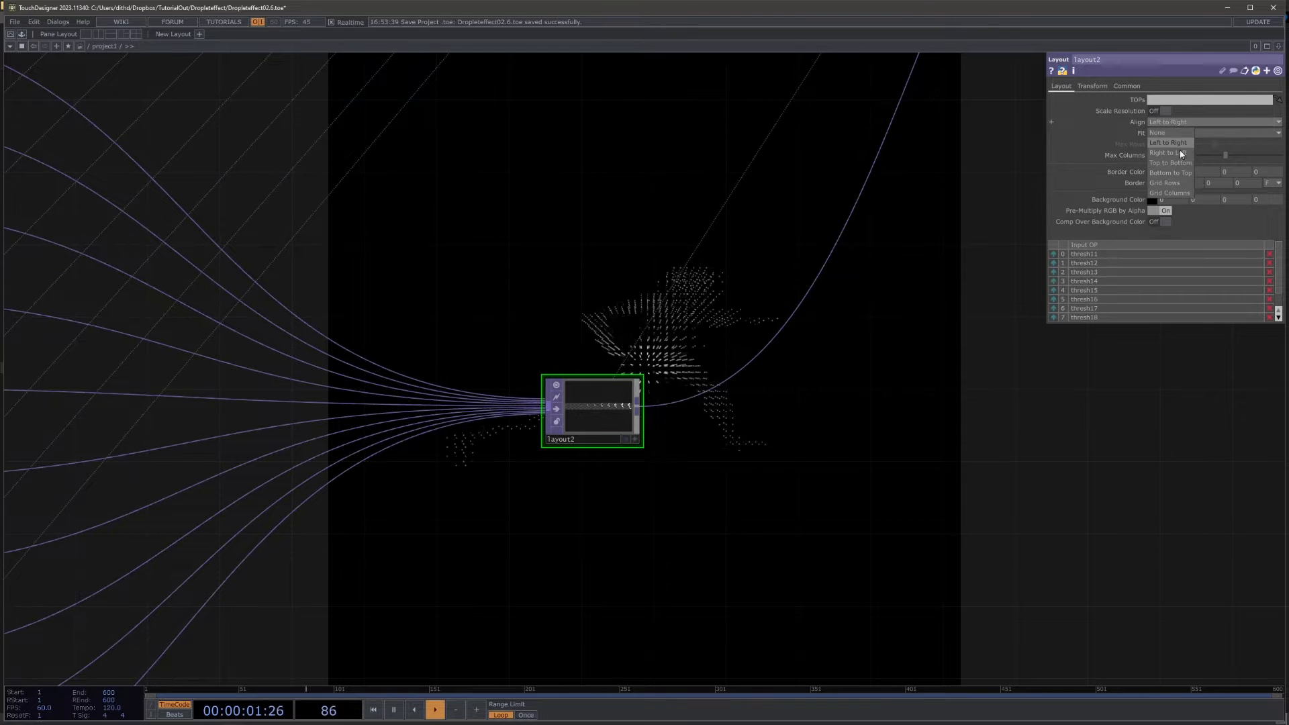
{"action": "left_click", "coordinate": [1179, 151]}
Step: Examine the order of the front and back depth slices in geo1's viewer after the layout2 change
{"action": "left_click_drag", "start_coordinate": [807, 396], "coordinate": [435, 411]}
{"action": "scroll", "coordinate": [434, 412], "scroll_direction": "down", "scroll_amount": 5}
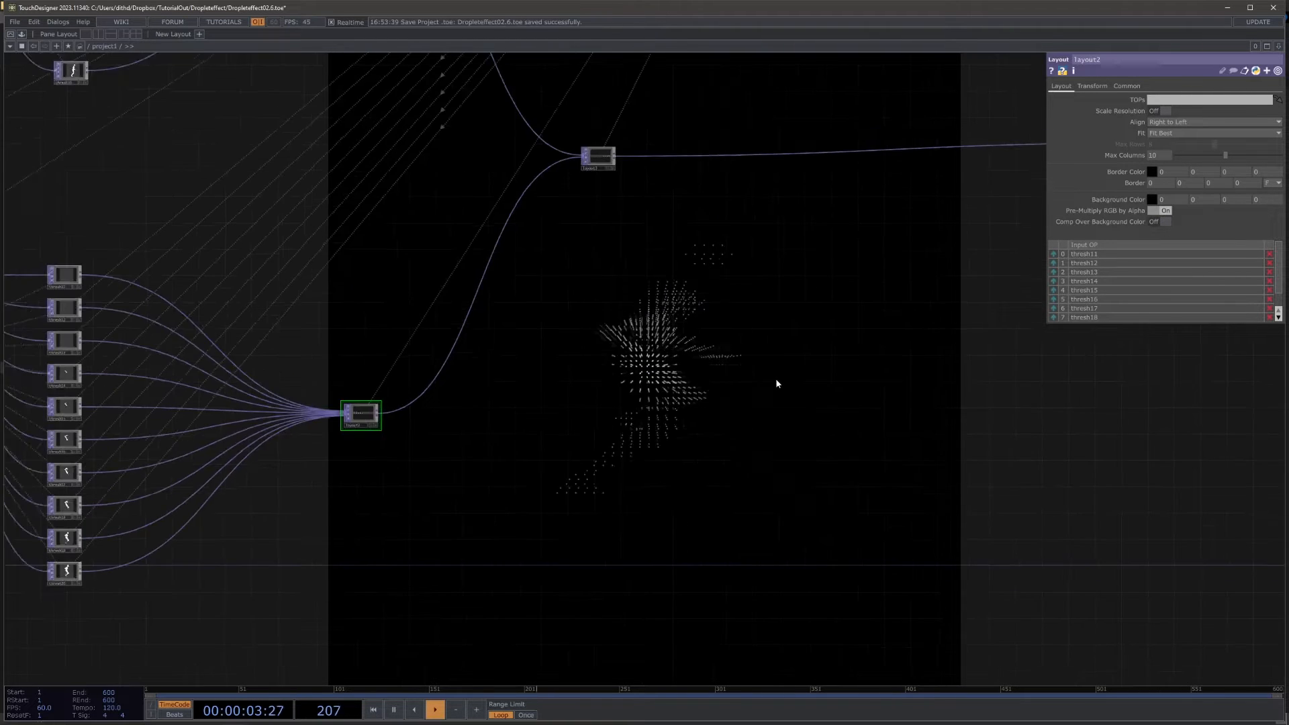
{"action": "left_click_drag", "start_coordinate": [777, 383], "coordinate": [374, 564]}
{"action": "left_click_drag", "start_coordinate": [825, 417], "coordinate": [421, 518]}
{"action": "left_click_drag", "start_coordinate": [815, 129], "coordinate": [659, 515]}
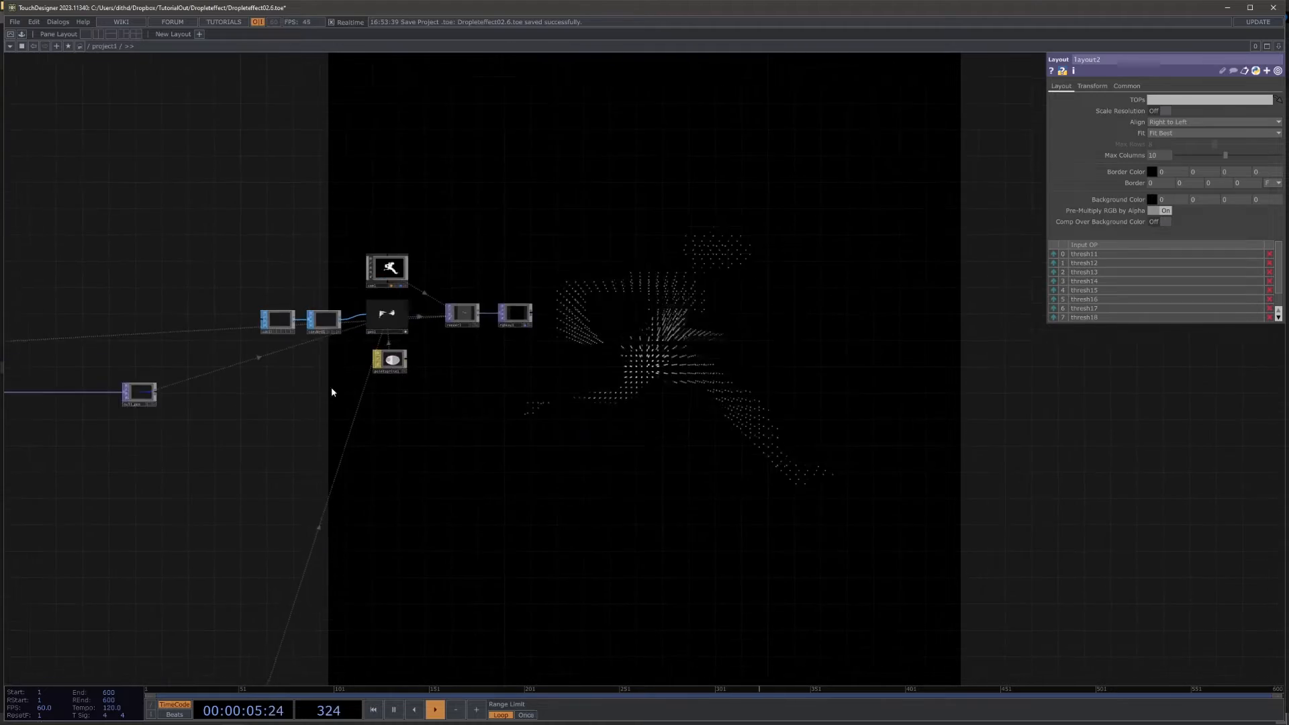
{"action": "scroll", "coordinate": [474, 385], "scroll_direction": "up", "scroll_amount": 8}
{"action": "left_click_drag", "start_coordinate": [369, 348], "coordinate": [607, 423]}
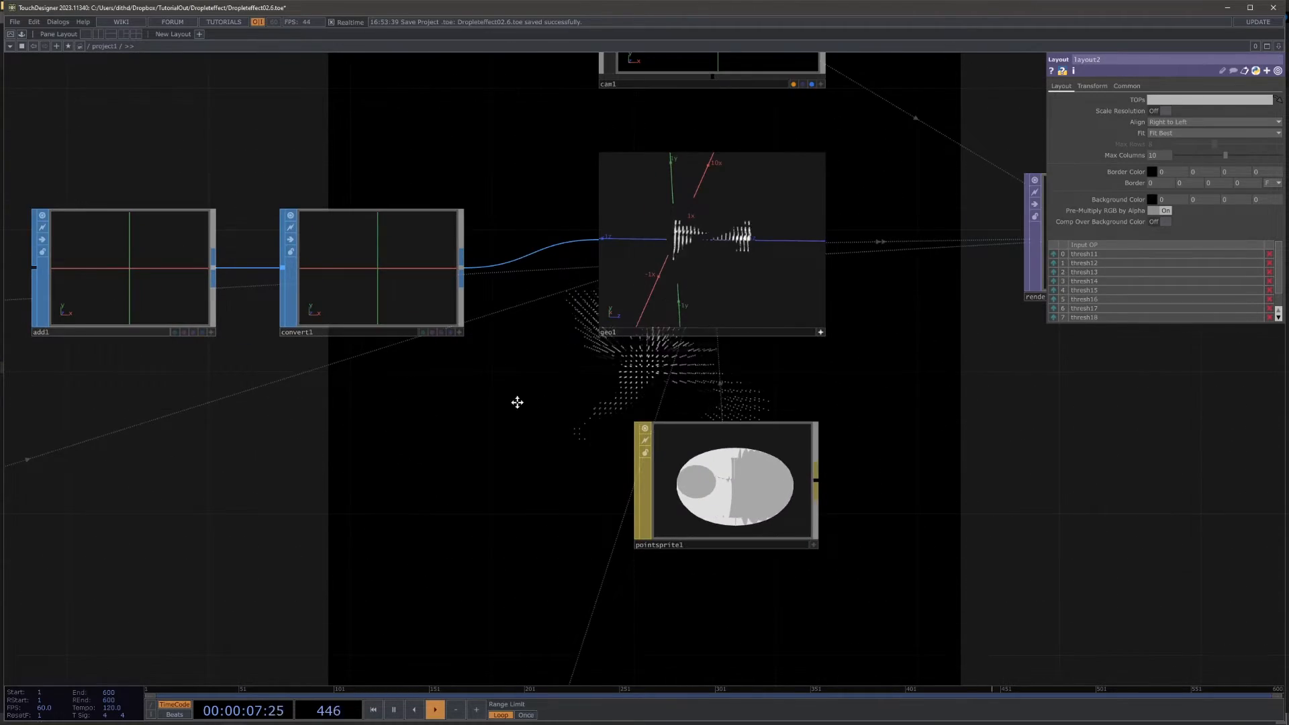
{"action": "left_click_drag", "start_coordinate": [517, 402], "coordinate": [682, 280]}
Step: Set layout3's Align to Left to Right
{"action": "scroll", "coordinate": [682, 281], "scroll_direction": "down", "scroll_amount": 5}
{"action": "left_click_drag", "start_coordinate": [508, 425], "coordinate": [1005, 419]}
{"action": "left_click_drag", "start_coordinate": [591, 671], "coordinate": [630, 348]}
{"action": "scroll", "coordinate": [629, 348], "scroll_direction": "down", "scroll_amount": 7}
{"action": "scroll", "coordinate": [449, 505], "scroll_direction": "up", "scroll_amount": 5}
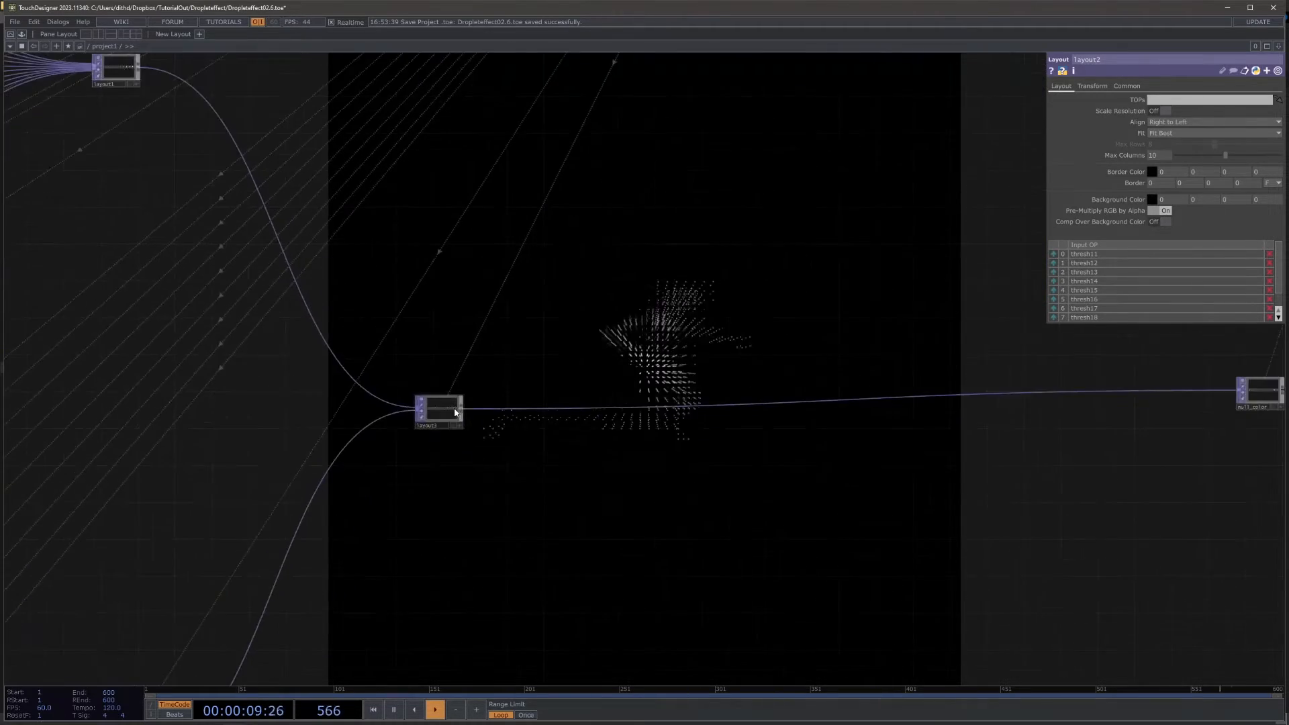
{"action": "left_click", "coordinate": [454, 412]}
{"action": "left_click", "coordinate": [1175, 123]}
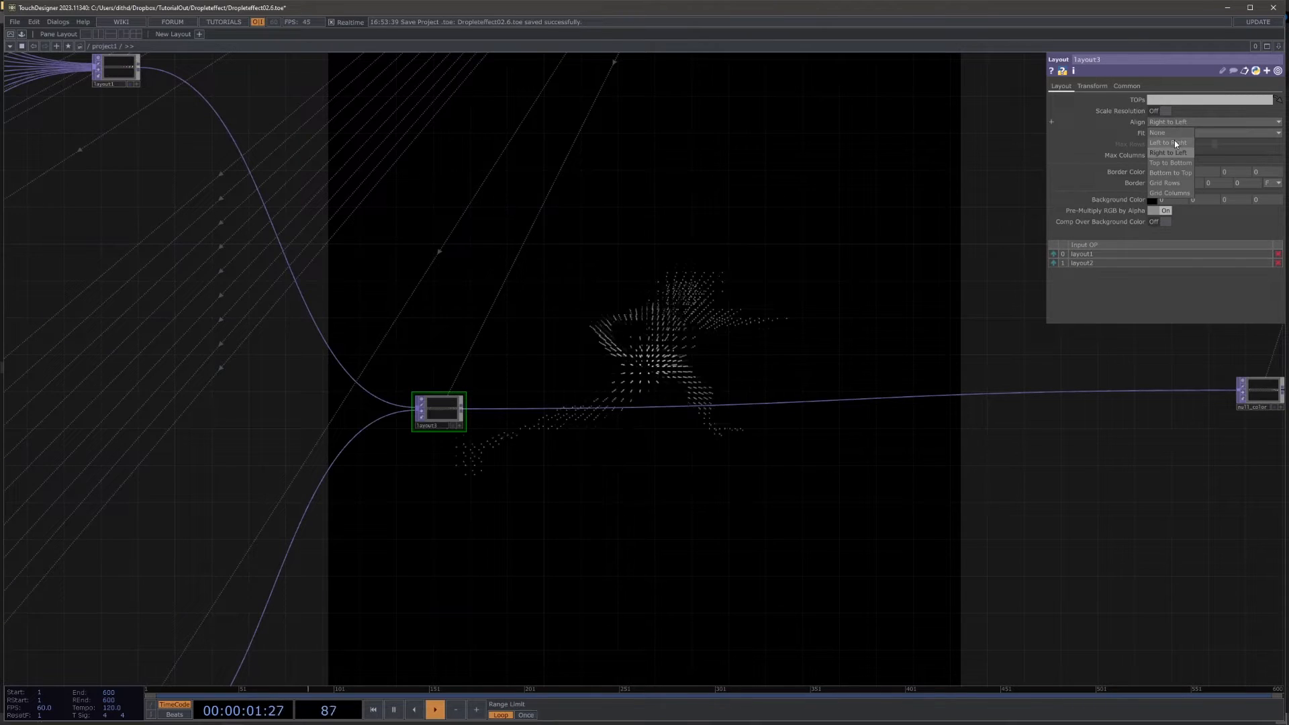
{"action": "left_click", "coordinate": [1174, 140]}
Step: Inspect the figure's combined depth slices from several angles in geo1's viewer after the layout3 change
{"action": "left_click_drag", "start_coordinate": [828, 182], "coordinate": [465, 407]}
{"action": "scroll", "coordinate": [464, 407], "scroll_direction": "down", "scroll_amount": 4}
{"action": "scroll", "coordinate": [718, 188], "scroll_direction": "up", "scroll_amount": 4}
{"action": "left_click_drag", "start_coordinate": [717, 188], "coordinate": [641, 231]}
{"action": "scroll", "coordinate": [641, 231], "scroll_direction": "up", "scroll_amount": 6}
{"action": "left_click_drag", "start_coordinate": [721, 205], "coordinate": [904, 95]}
{"action": "left_click_drag", "start_coordinate": [475, 589], "coordinate": [580, 556]}
{"action": "scroll", "coordinate": [538, 512], "scroll_direction": "up", "scroll_amount": 8}
{"action": "left_click_drag", "start_coordinate": [720, 507], "coordinate": [804, 574]}
{"action": "scroll", "coordinate": [706, 445], "scroll_direction": "up", "scroll_amount": 3}
{"action": "left_click_drag", "start_coordinate": [706, 446], "coordinate": [848, 550]}
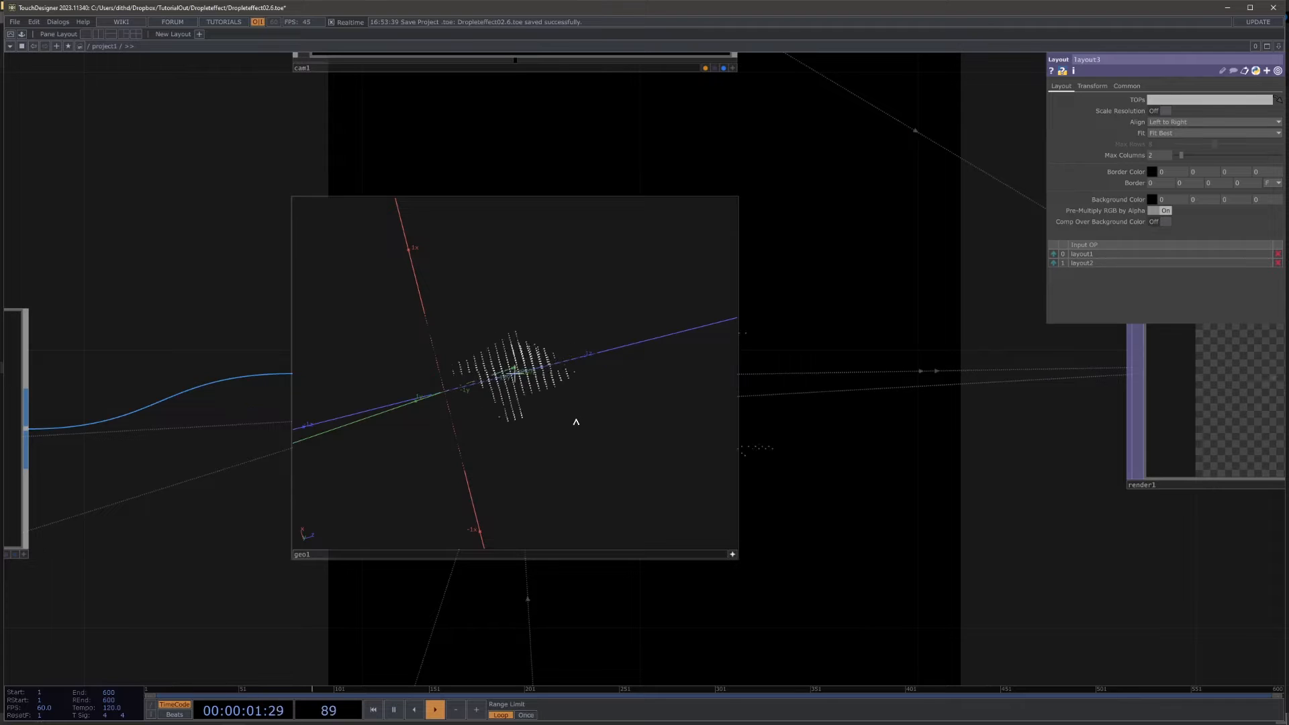
{"action": "left_click_drag", "start_coordinate": [835, 500], "coordinate": [886, 388]}
Step: Set the Value of ramp1's white end key to 0.4 to compress the figure's depth, checking it in geo1
{"action": "left_click_drag", "start_coordinate": [259, 546], "coordinate": [823, 406]}
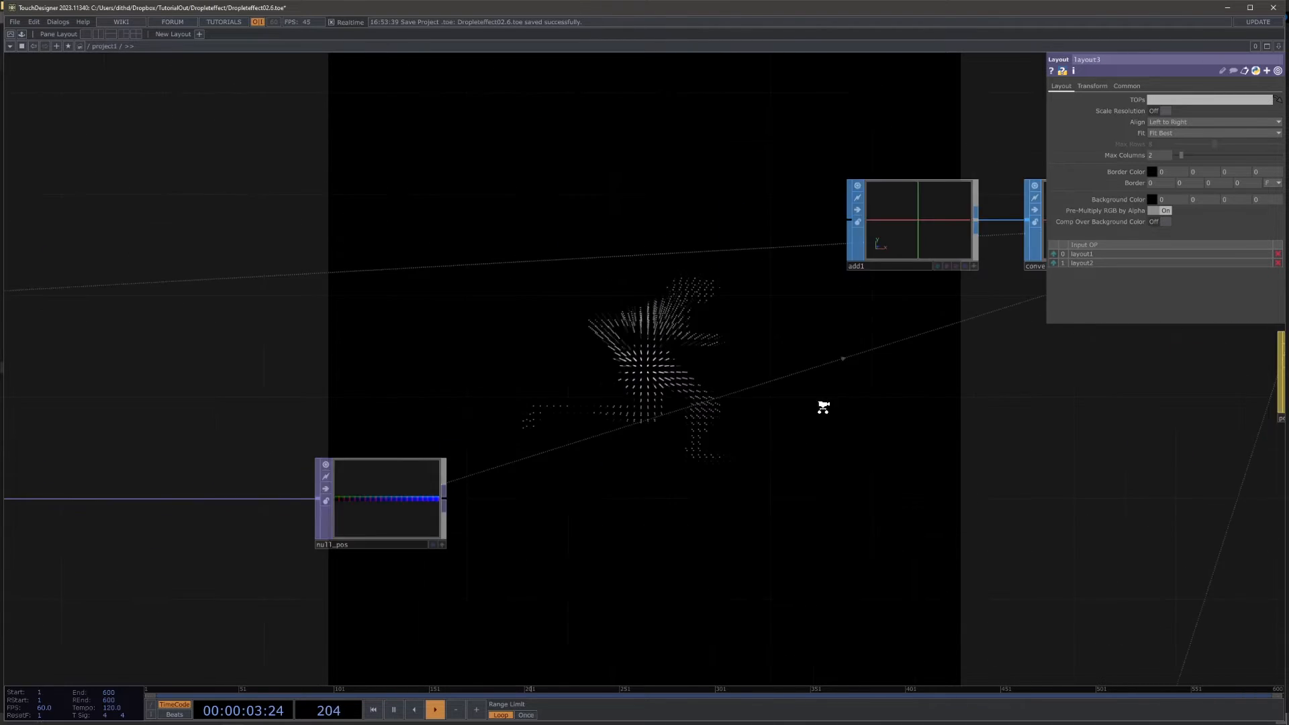
{"action": "scroll", "coordinate": [832, 400], "scroll_direction": "down", "scroll_amount": 3}
{"action": "left_click_drag", "start_coordinate": [497, 523], "coordinate": [821, 503]}
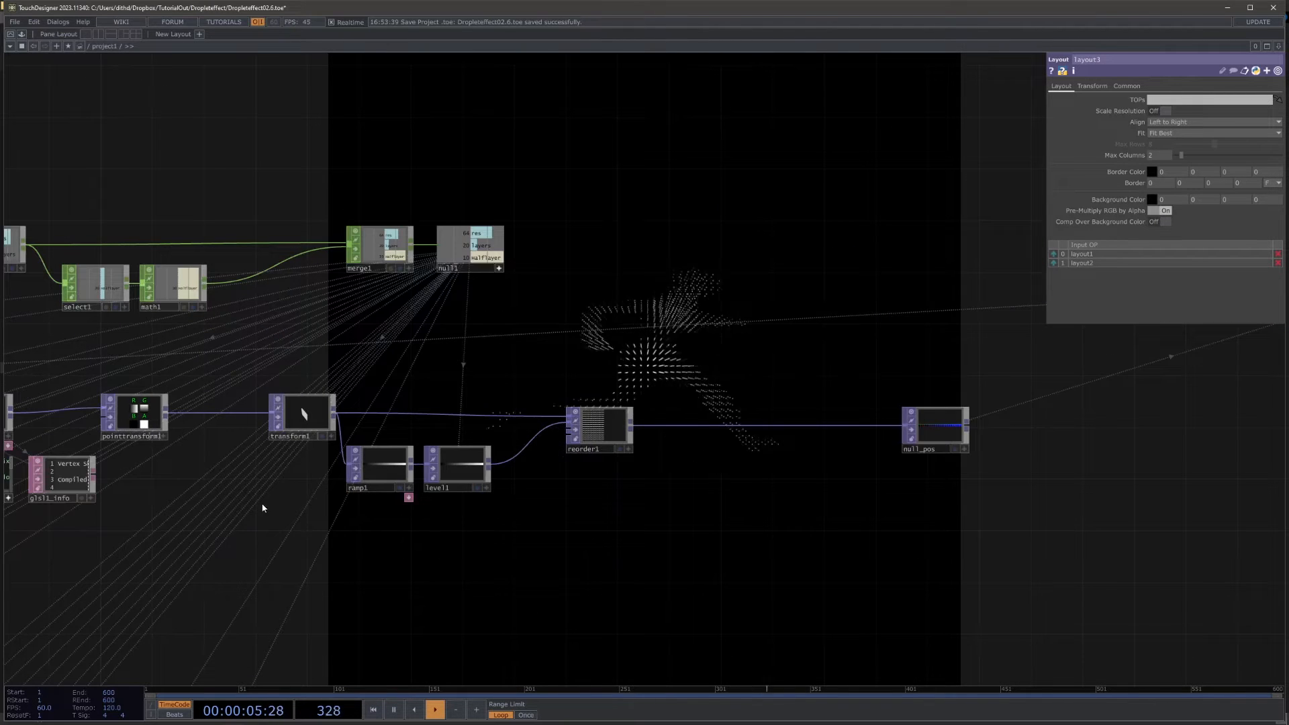
{"action": "left_click", "coordinate": [388, 471]}
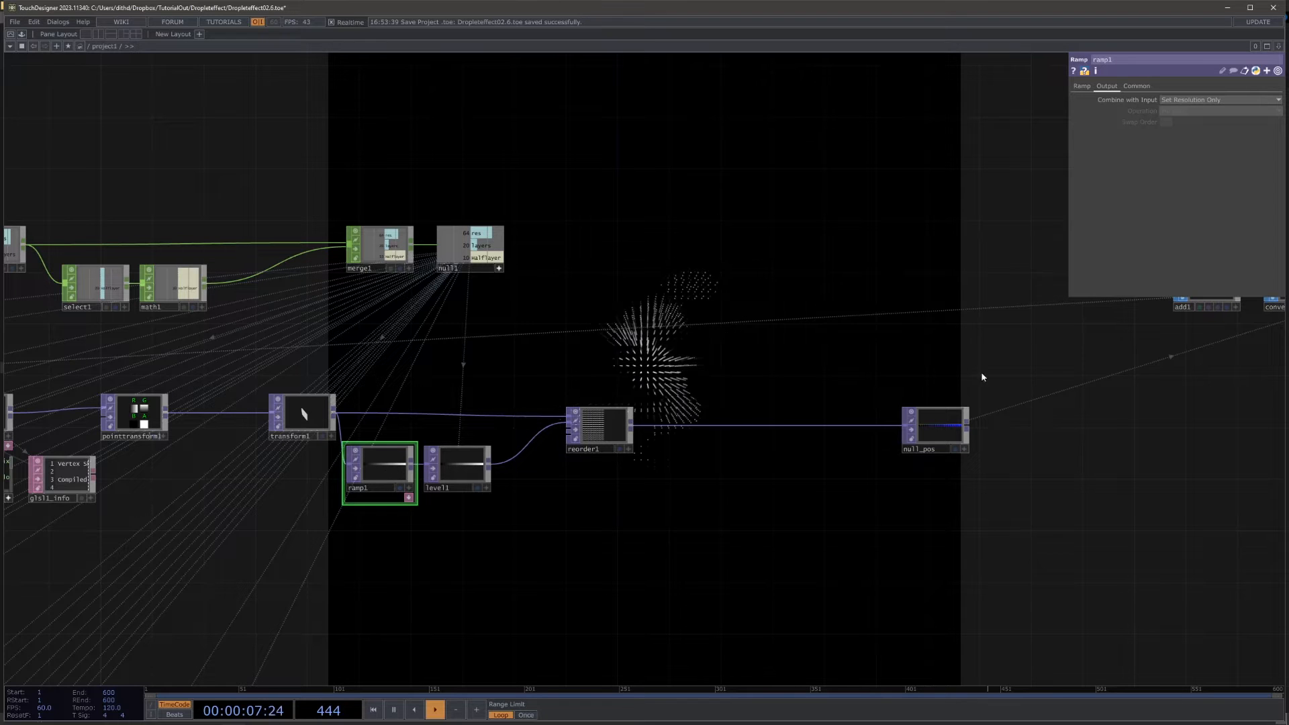
{"action": "left_click", "coordinate": [1080, 86]}
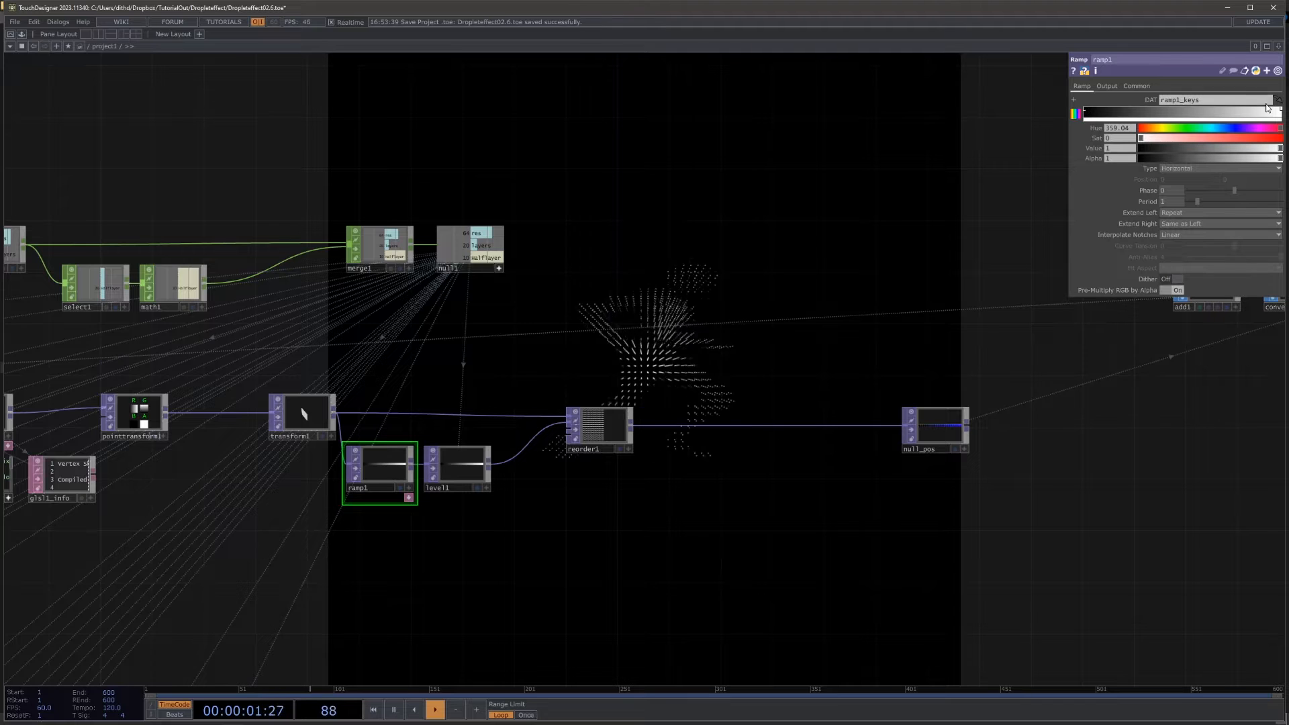
{"action": "left_click_drag", "start_coordinate": [746, 219], "coordinate": [380, 227]}
{"action": "left_click_drag", "start_coordinate": [676, 244], "coordinate": [425, 264]}
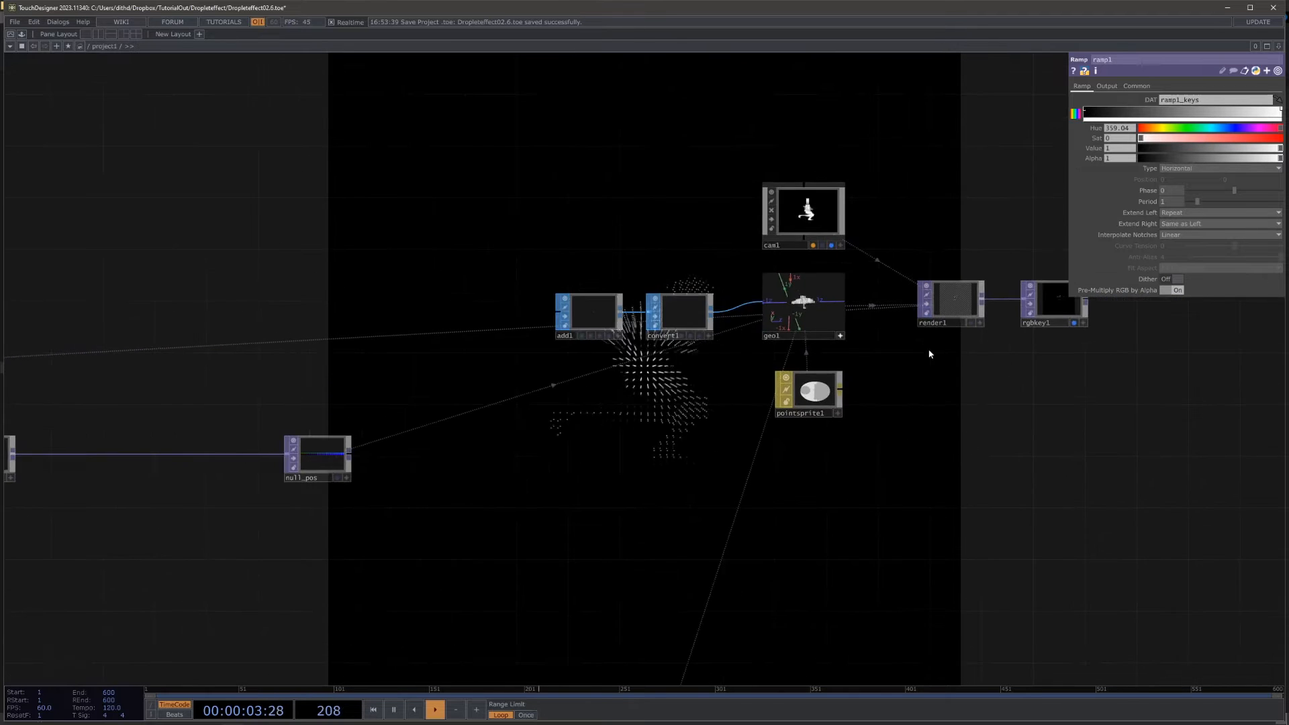
{"action": "scroll", "coordinate": [910, 335], "scroll_direction": "up", "scroll_amount": 4}
{"action": "left_click_drag", "start_coordinate": [638, 243], "coordinate": [565, 257]}
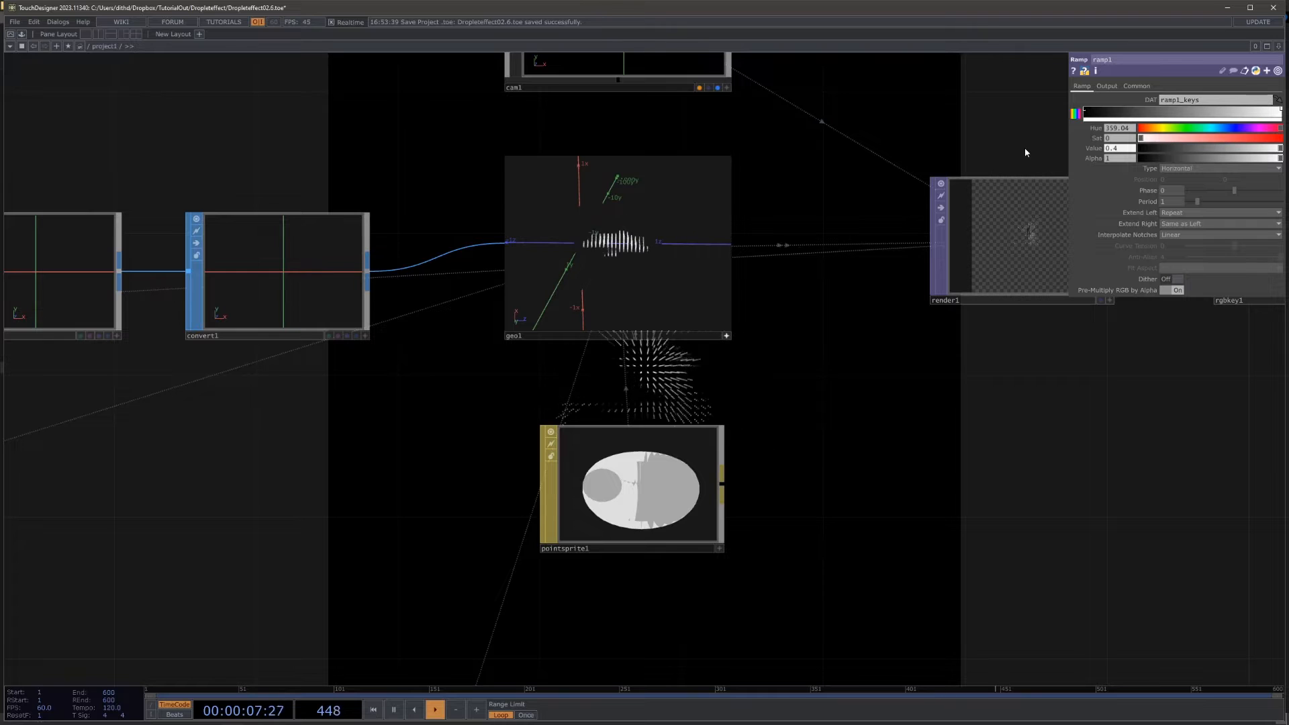
Step: Reduce the Value of ramp1's end key further to 0.28 while judging the figure's depth in geo1
{"action": "scroll", "coordinate": [690, 324], "scroll_direction": "up", "scroll_amount": 3}
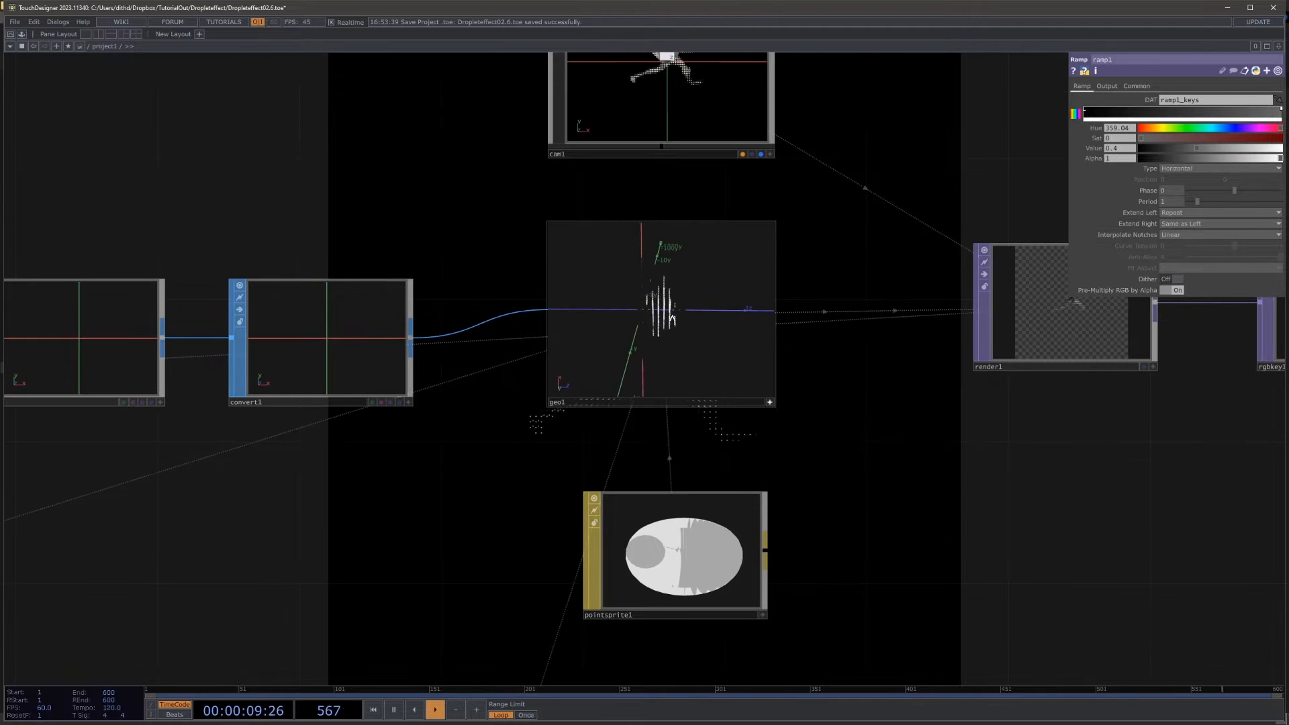
{"action": "left_click_drag", "start_coordinate": [627, 297], "coordinate": [686, 313]}
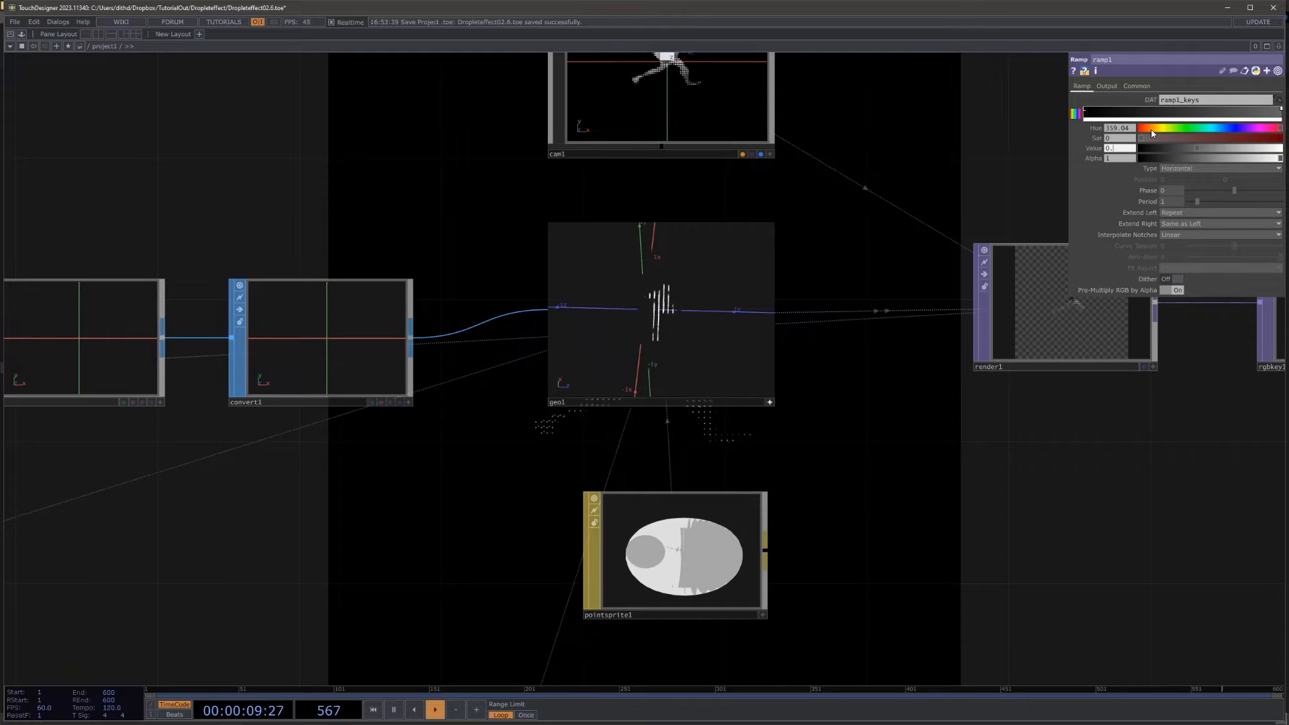
{"action": "key", "text": "Return"}
{"action": "left_click_drag", "start_coordinate": [768, 365], "coordinate": [746, 343]}
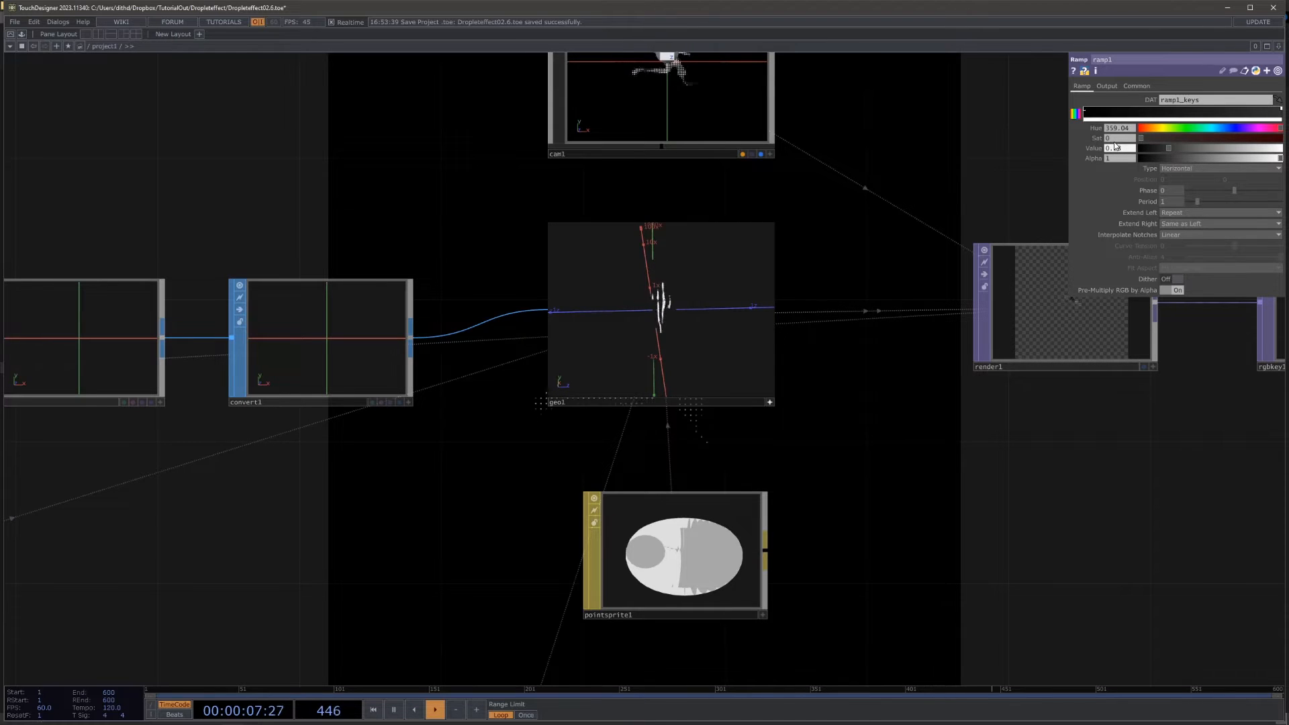
{"action": "left_click_drag", "start_coordinate": [986, 443], "coordinate": [984, 362]}
Step: Review the front and back threshold branches and their layouts across the network
{"action": "scroll", "coordinate": [984, 361], "scroll_direction": "down", "scroll_amount": 5}
{"action": "left_click_drag", "start_coordinate": [501, 498], "coordinate": [918, 354]}
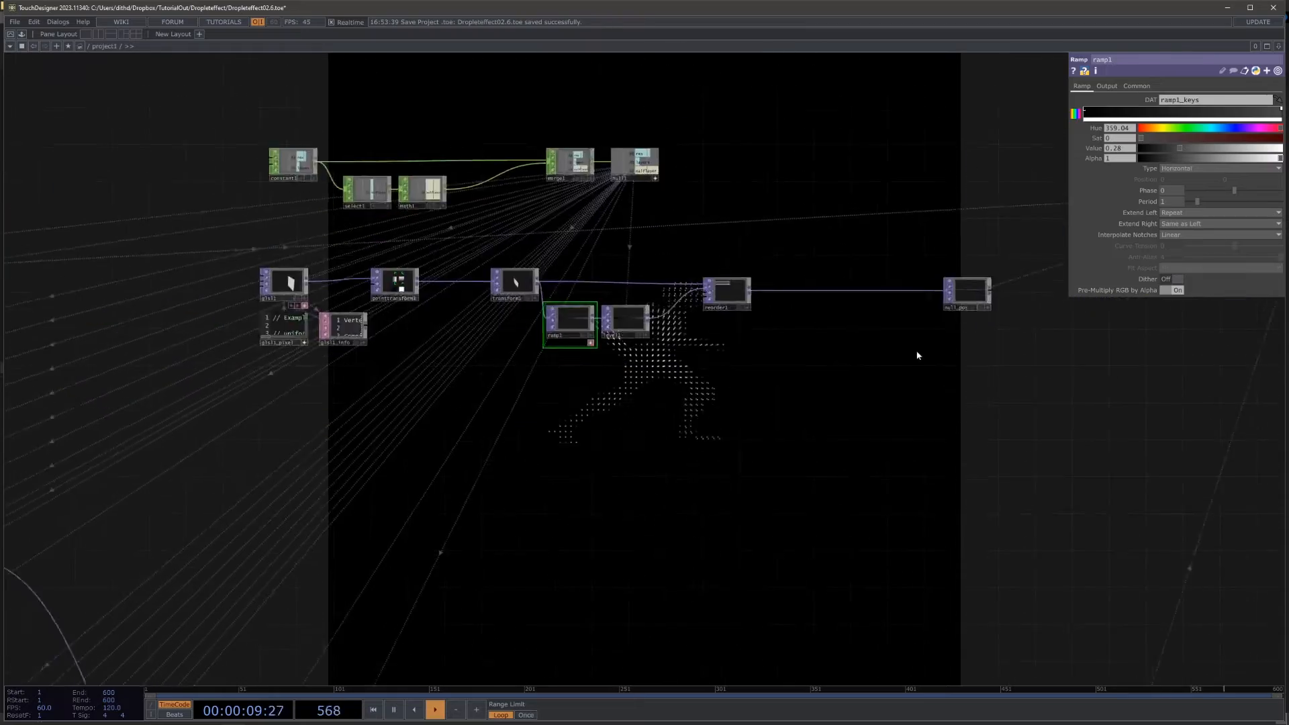
{"action": "left_click_drag", "start_coordinate": [812, 406], "coordinate": [1102, 191]}
{"action": "left_click_drag", "start_coordinate": [345, 475], "coordinate": [947, 181]}
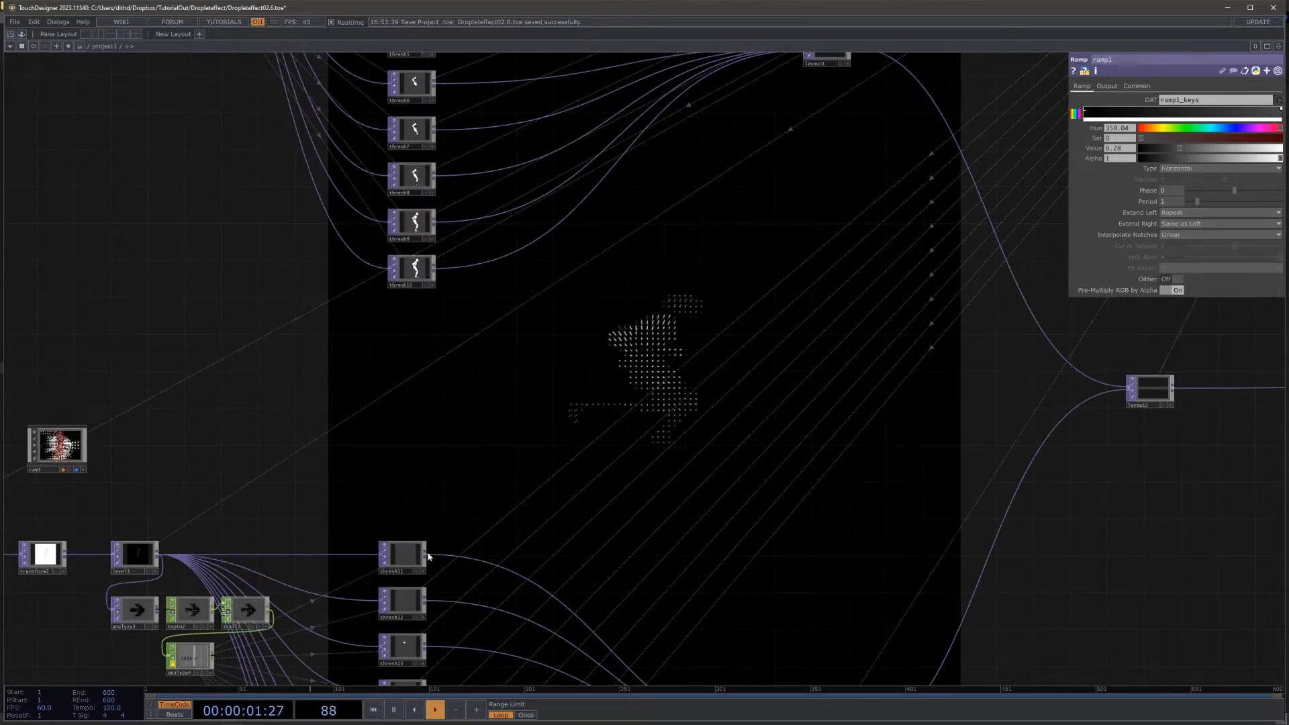
{"action": "left_click_drag", "start_coordinate": [395, 498], "coordinate": [556, 253]}
{"action": "scroll", "coordinate": [318, 401], "scroll_direction": "up", "scroll_amount": 4}
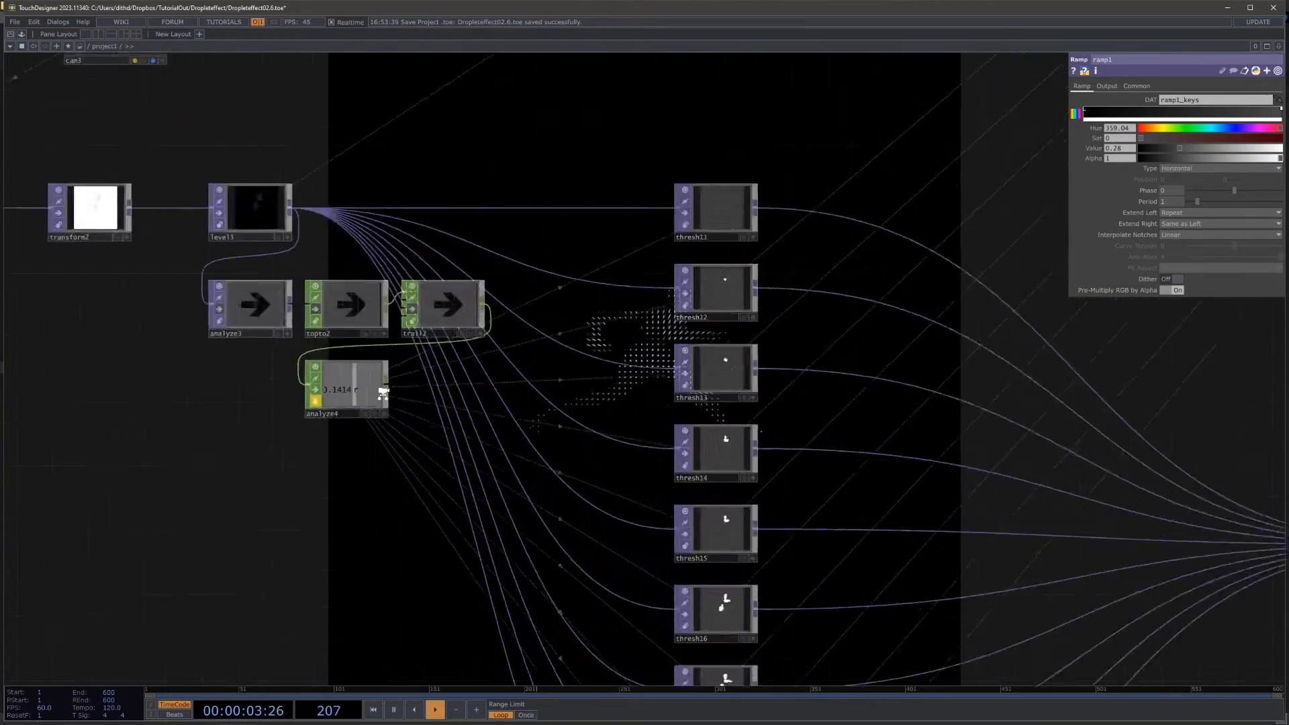
{"action": "scroll", "coordinate": [530, 314], "scroll_direction": "down", "scroll_amount": 5}
{"action": "left_click_drag", "start_coordinate": [725, 434], "coordinate": [478, 579]}
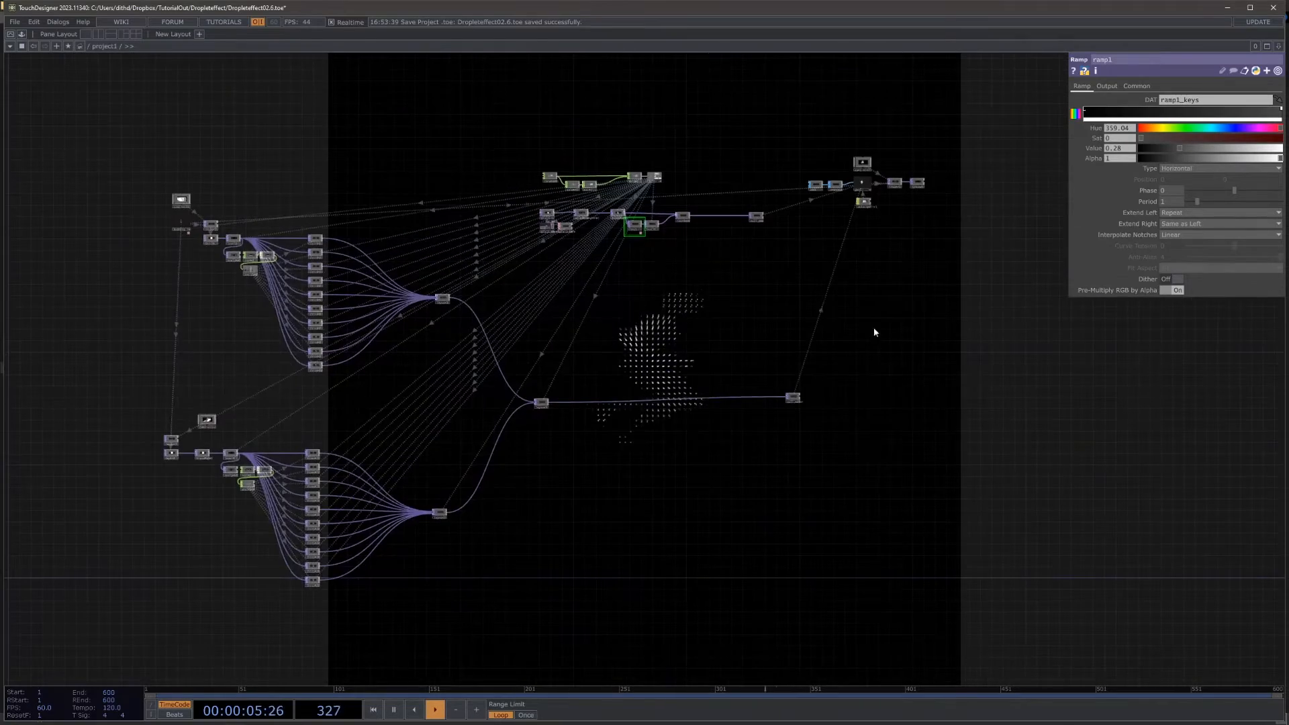
Step: Inspect the spacing of the point layers in reorder1's viewer
{"action": "scroll", "coordinate": [896, 168], "scroll_direction": "up", "scroll_amount": 4}
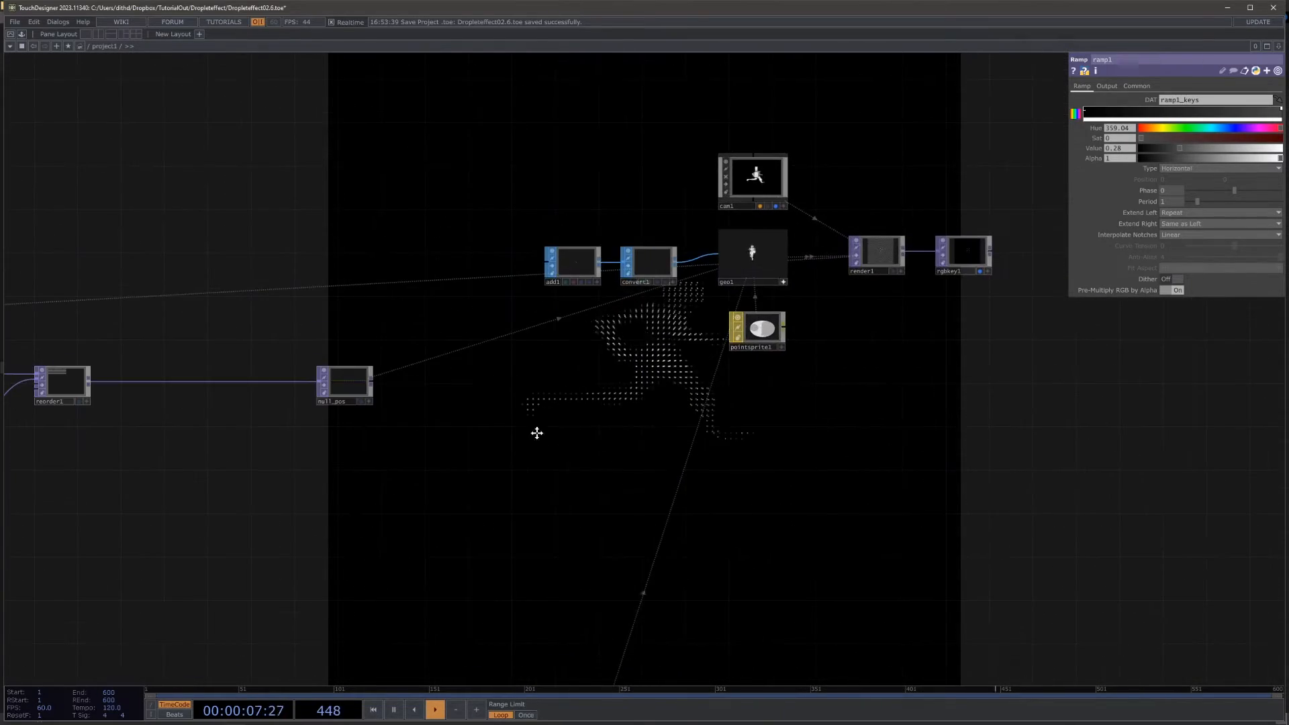
{"action": "left_click_drag", "start_coordinate": [537, 433], "coordinate": [1030, 368]}
{"action": "scroll", "coordinate": [638, 403], "scroll_direction": "up", "scroll_amount": 2}
{"action": "left_click_drag", "start_coordinate": [558, 410], "coordinate": [778, 502]}
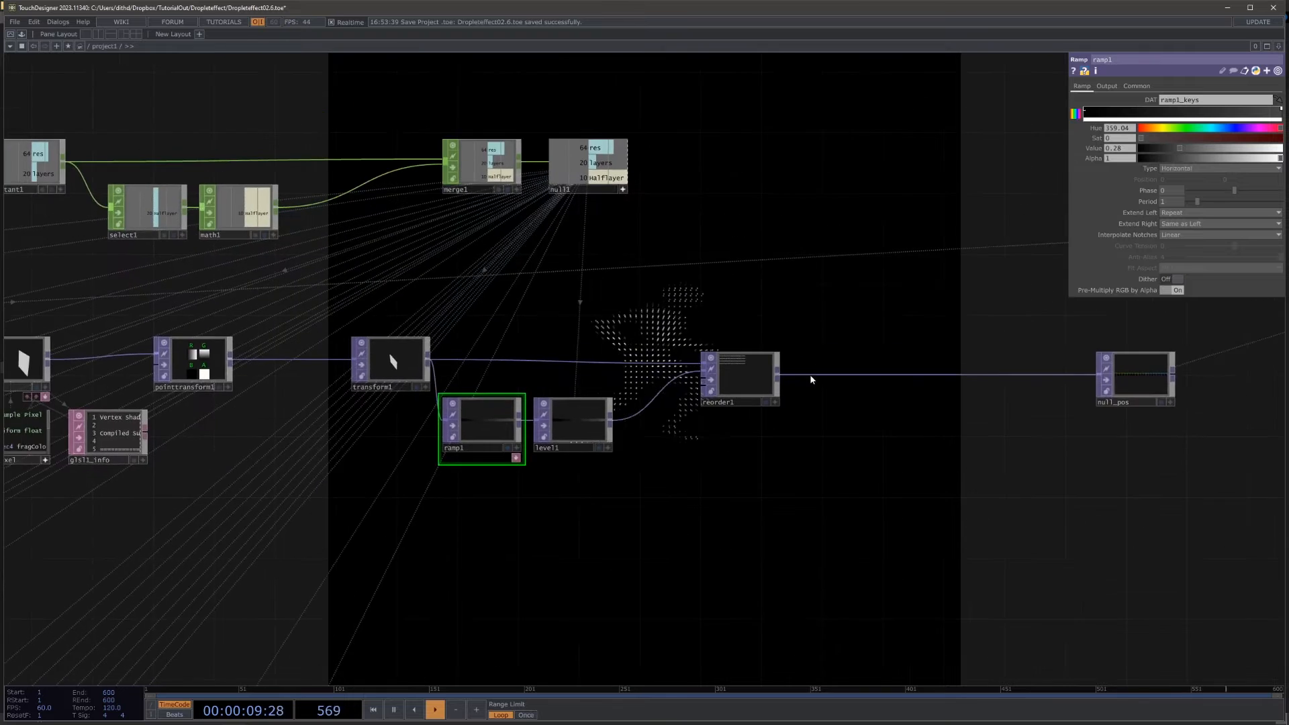
{"action": "scroll", "coordinate": [814, 377], "scroll_direction": "up", "scroll_amount": 4}
{"action": "left_click", "coordinate": [661, 507]}
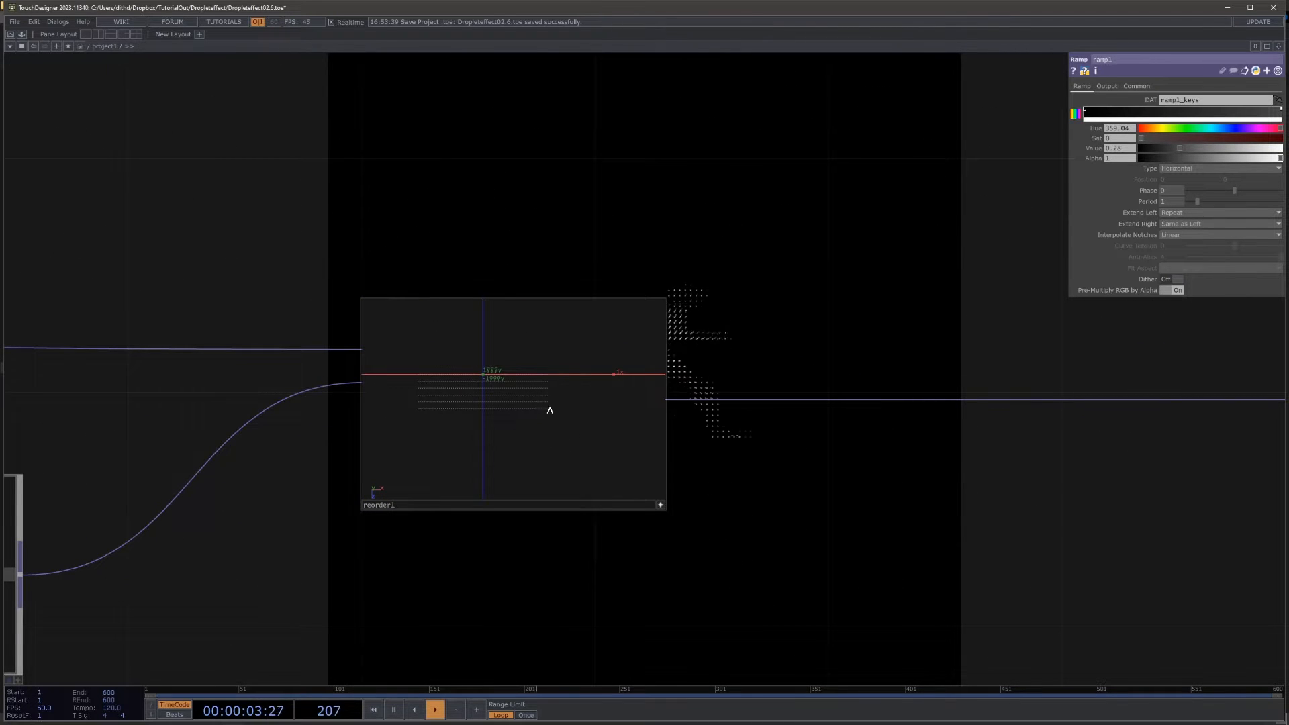
{"action": "left_click", "coordinate": [658, 506]}
Step: Multiply level1's Step Size expression by 0.28, giving 1/op('null1')["layers"]*0.28
{"action": "left_click_drag", "start_coordinate": [569, 565], "coordinate": [943, 468]}
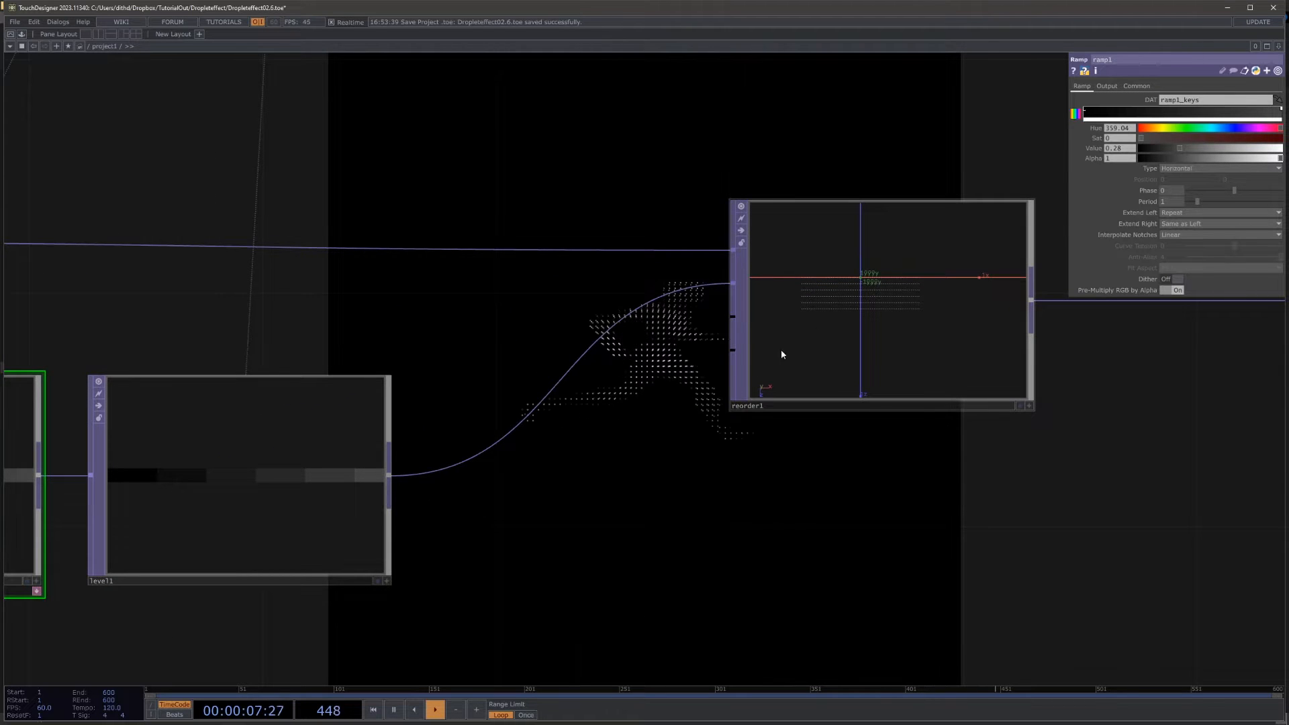
{"action": "left_click_drag", "start_coordinate": [552, 494], "coordinate": [852, 438]}
{"action": "left_click", "coordinate": [588, 426]}
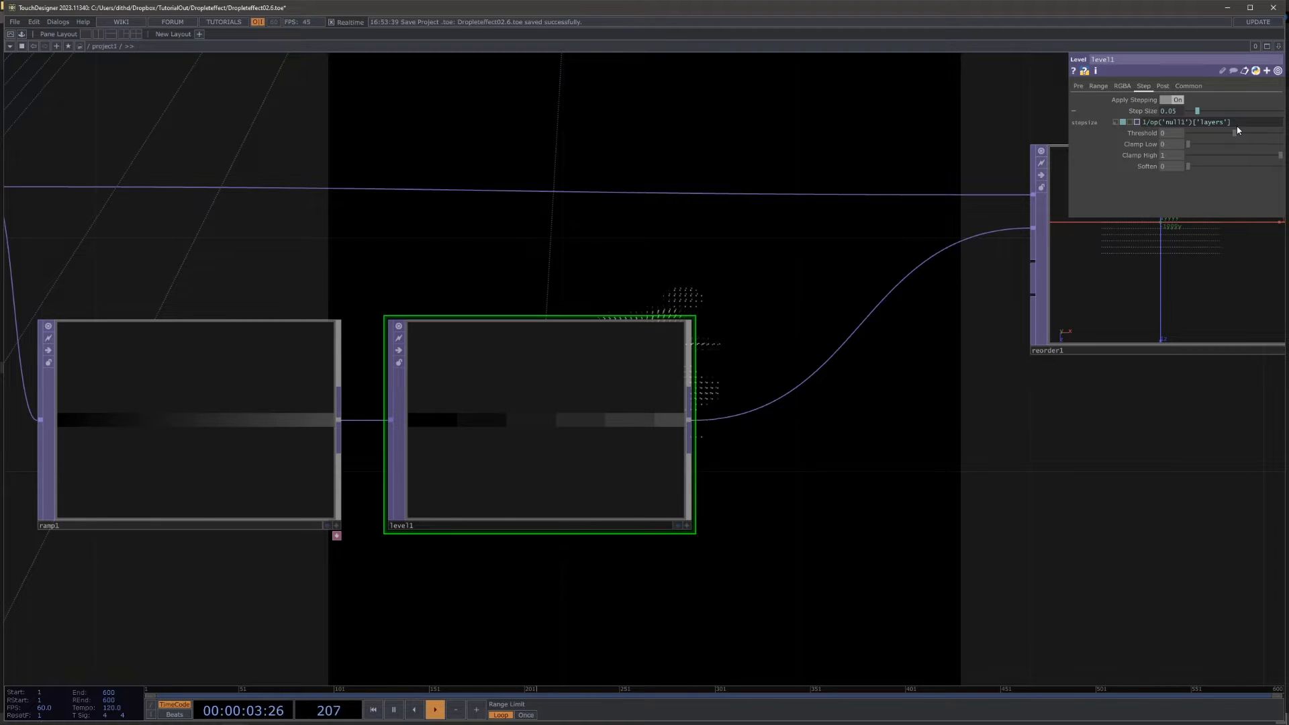
{"action": "left_click", "coordinate": [308, 474]}
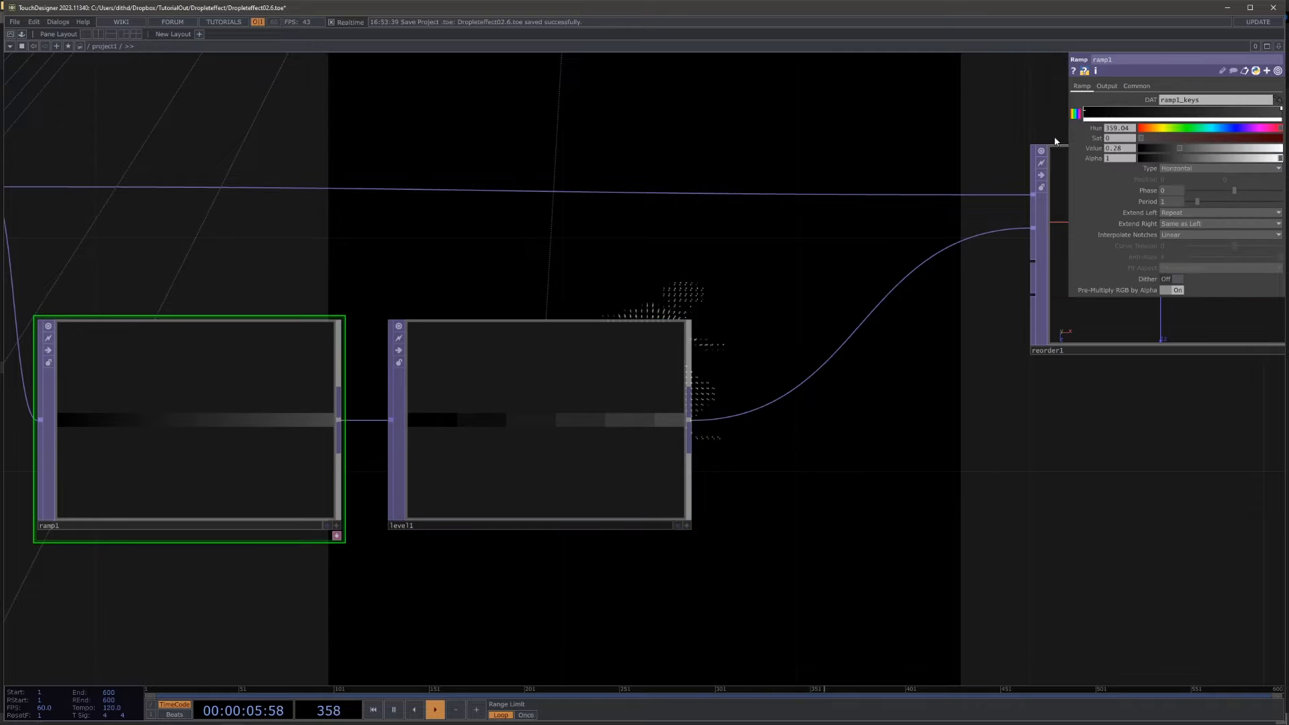
{"action": "left_click", "coordinate": [586, 404]}
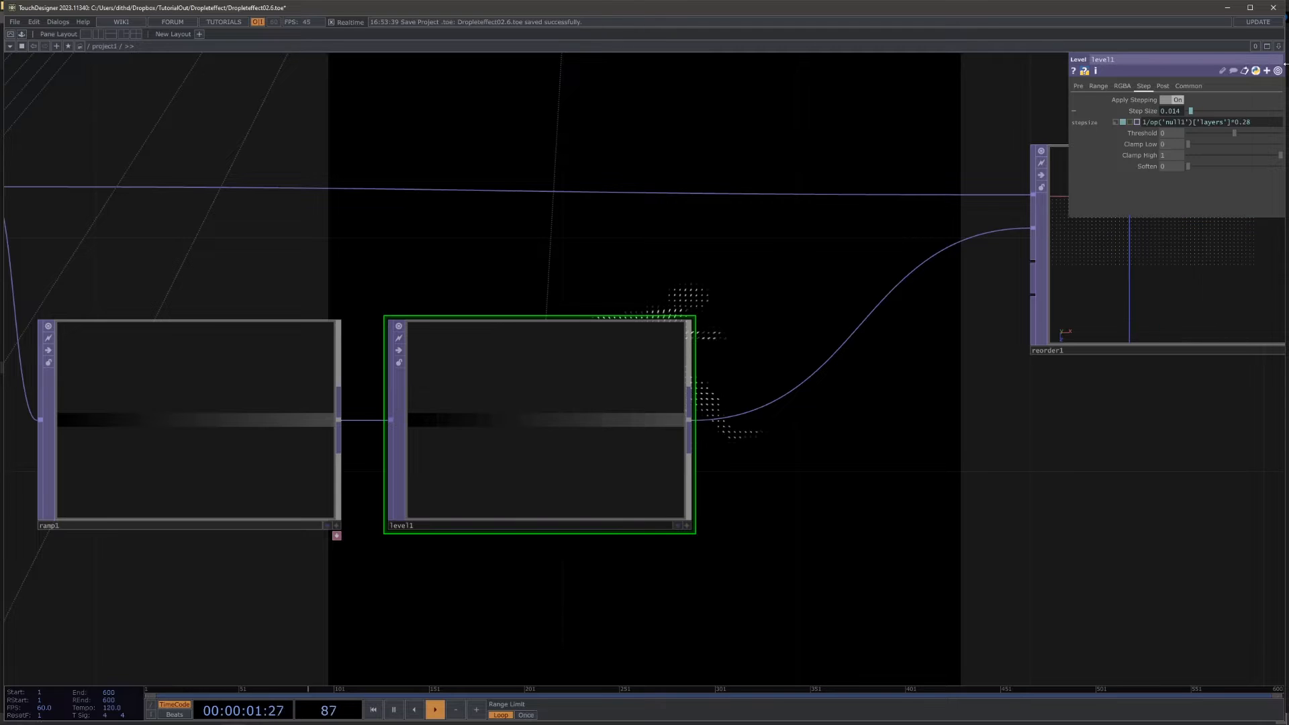
Step: Check the number and spacing of the point layers in reorder1's viewer with the new step size
{"action": "left_click_drag", "start_coordinate": [1024, 447], "coordinate": [738, 522]}
{"action": "scroll", "coordinate": [1101, 408], "scroll_direction": "up", "scroll_amount": 5}
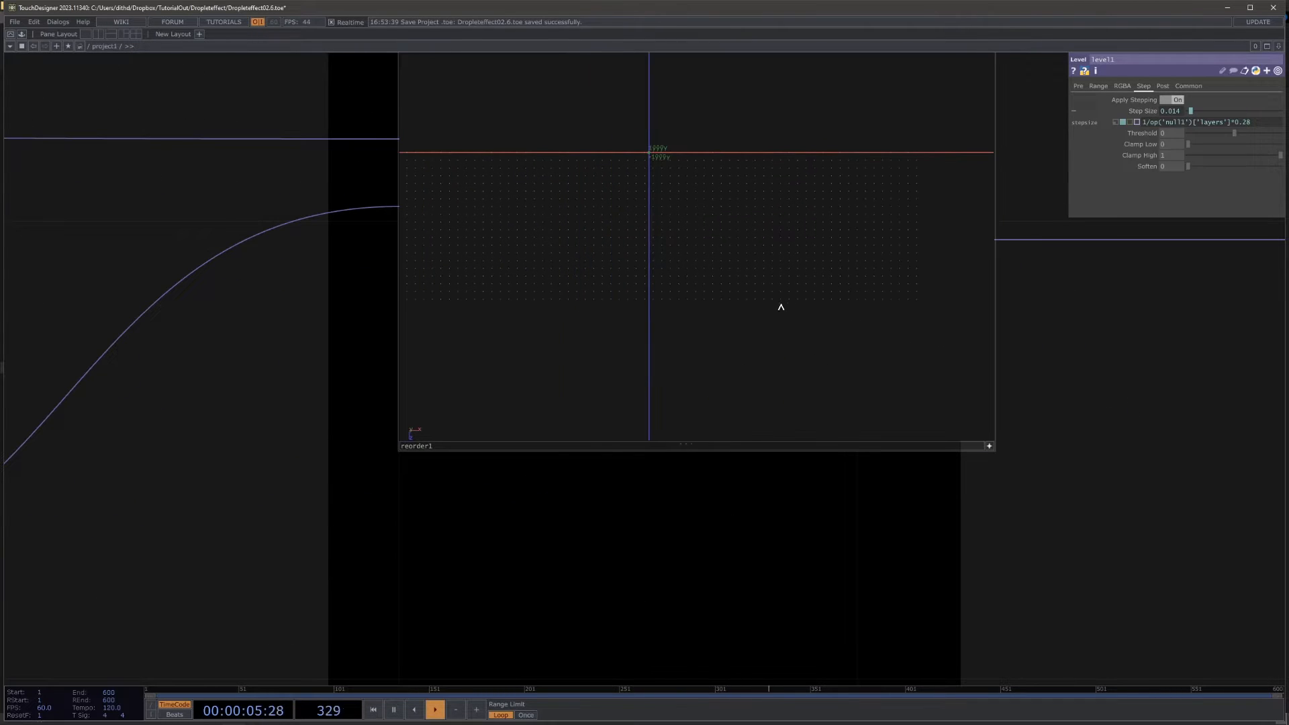
{"action": "left_click_drag", "start_coordinate": [1072, 423], "coordinate": [766, 347]}
{"action": "scroll", "coordinate": [765, 348], "scroll_direction": "down", "scroll_amount": 8}
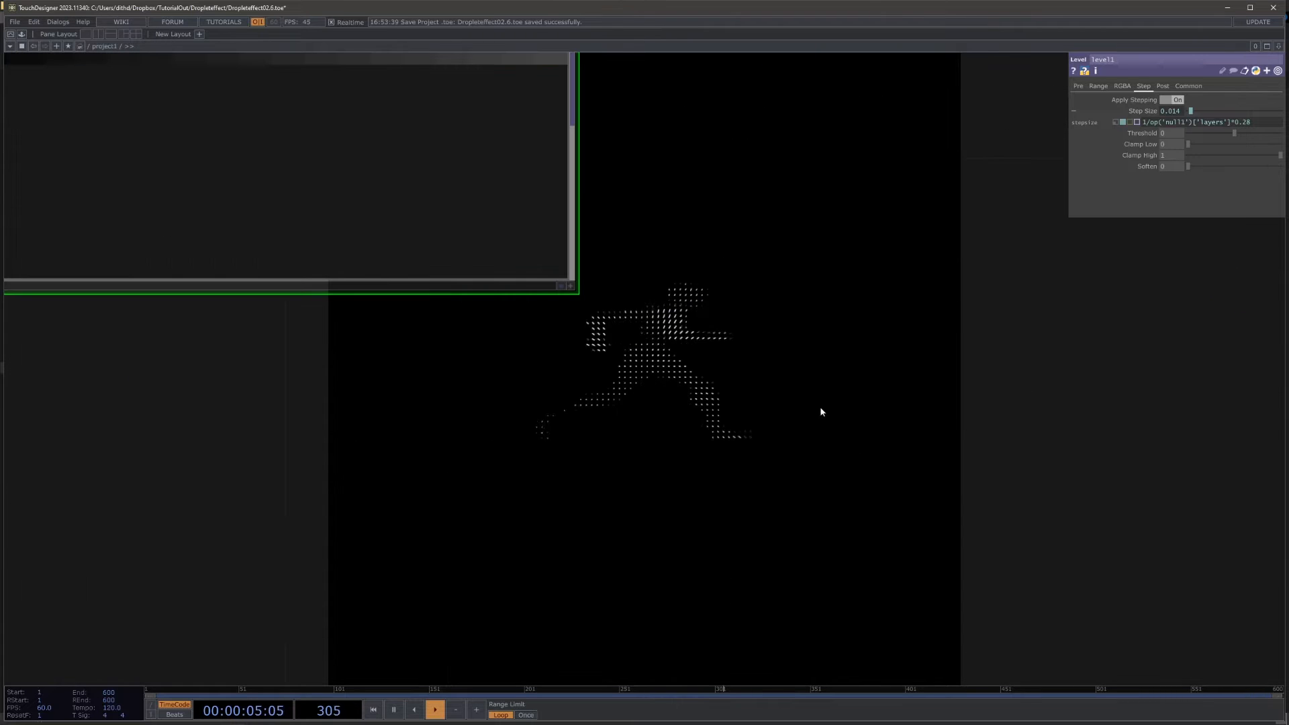
{"action": "scroll", "coordinate": [820, 405], "scroll_direction": "down", "scroll_amount": 1}
{"action": "scroll", "coordinate": [613, 346], "scroll_direction": "down", "scroll_amount": 5}
{"action": "left_click_drag", "start_coordinate": [710, 299], "coordinate": [588, 204]}
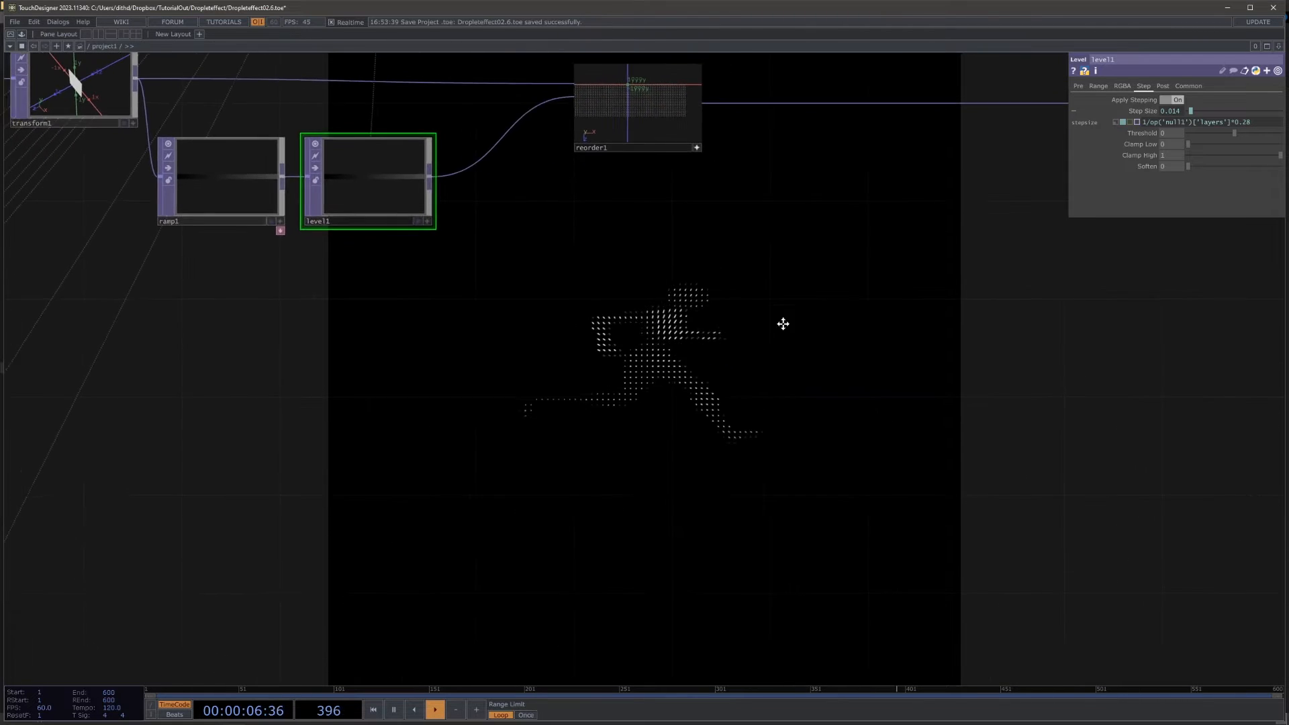
{"action": "left_click_drag", "start_coordinate": [783, 323], "coordinate": [851, 356]}
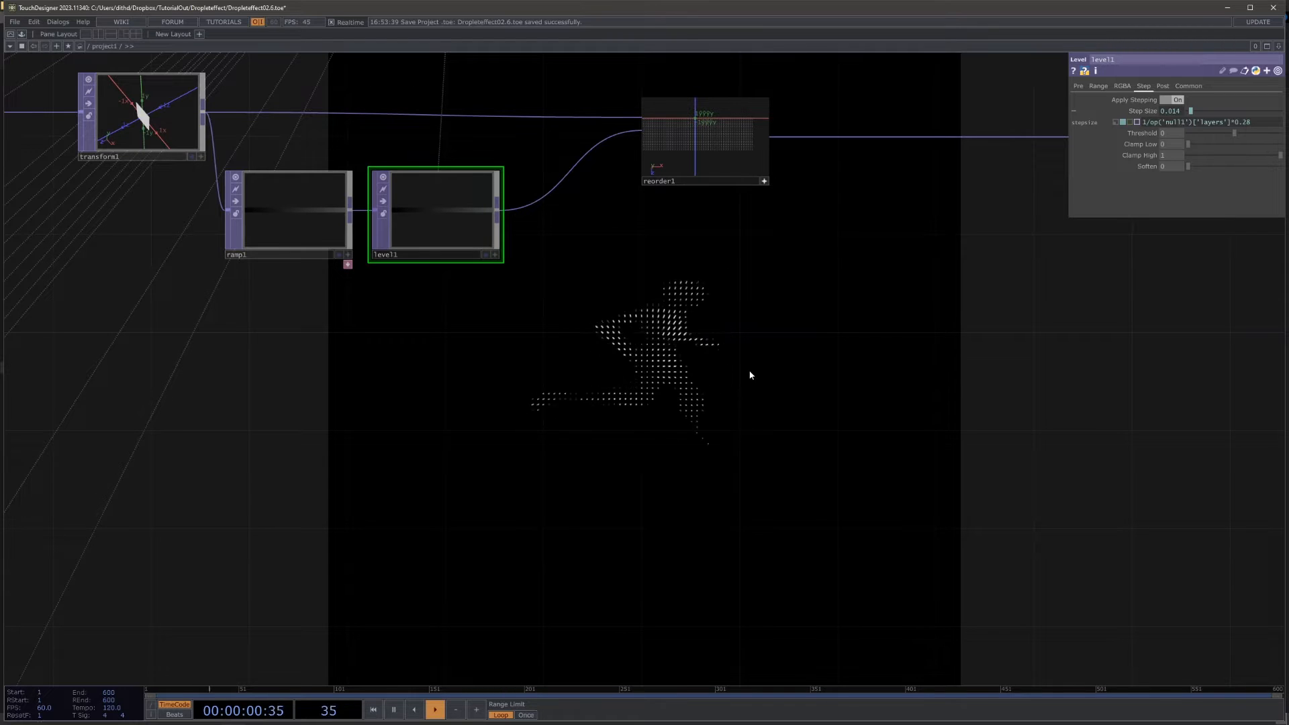
Step: Turn on Scale Resolution in layout3 and check the figure in the background
{"action": "scroll", "coordinate": [737, 387], "scroll_direction": "down", "scroll_amount": 8}
{"action": "left_click_drag", "start_coordinate": [624, 570], "coordinate": [749, 382]}
{"action": "scroll", "coordinate": [602, 421], "scroll_direction": "up", "scroll_amount": 5}
{"action": "left_click", "coordinate": [537, 436]}
{"action": "left_click_drag", "start_coordinate": [840, 324], "coordinate": [637, 206]}
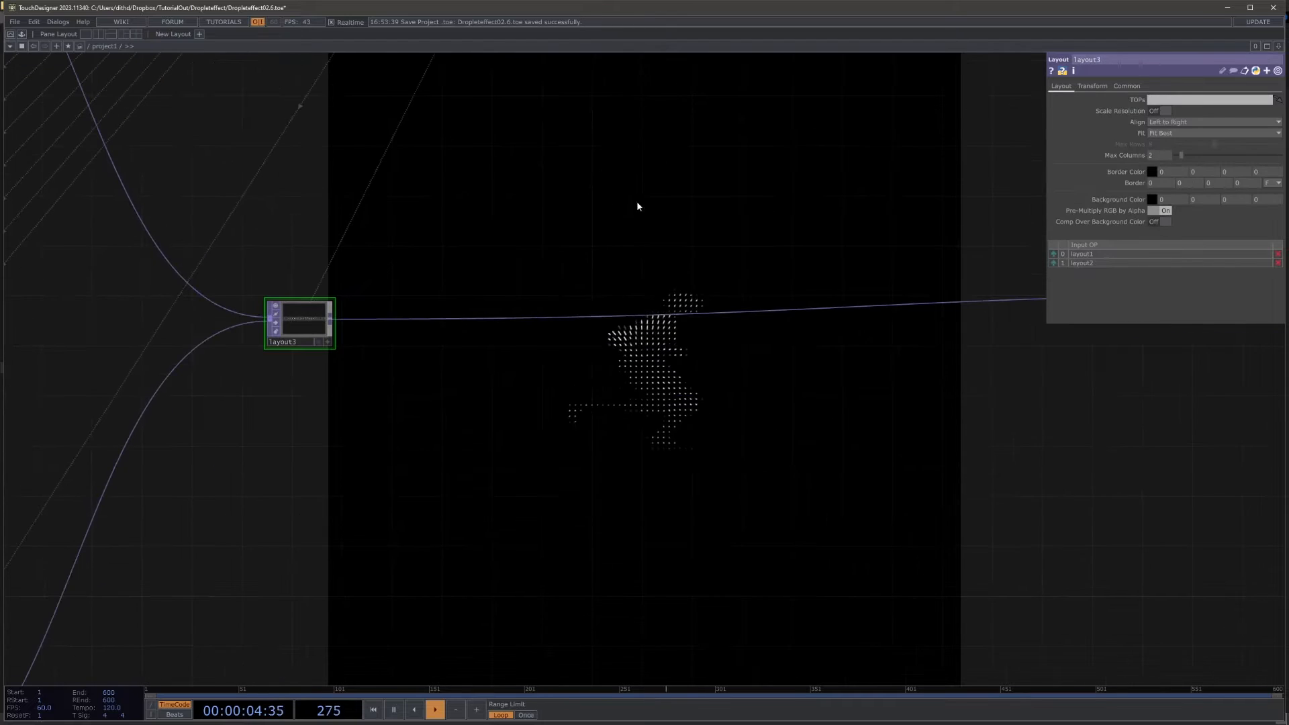
{"action": "left_click", "coordinate": [1161, 111]}
{"action": "left_click_drag", "start_coordinate": [716, 367], "coordinate": [532, 289]}
{"action": "scroll", "coordinate": [645, 229], "scroll_direction": "down", "scroll_amount": 3}
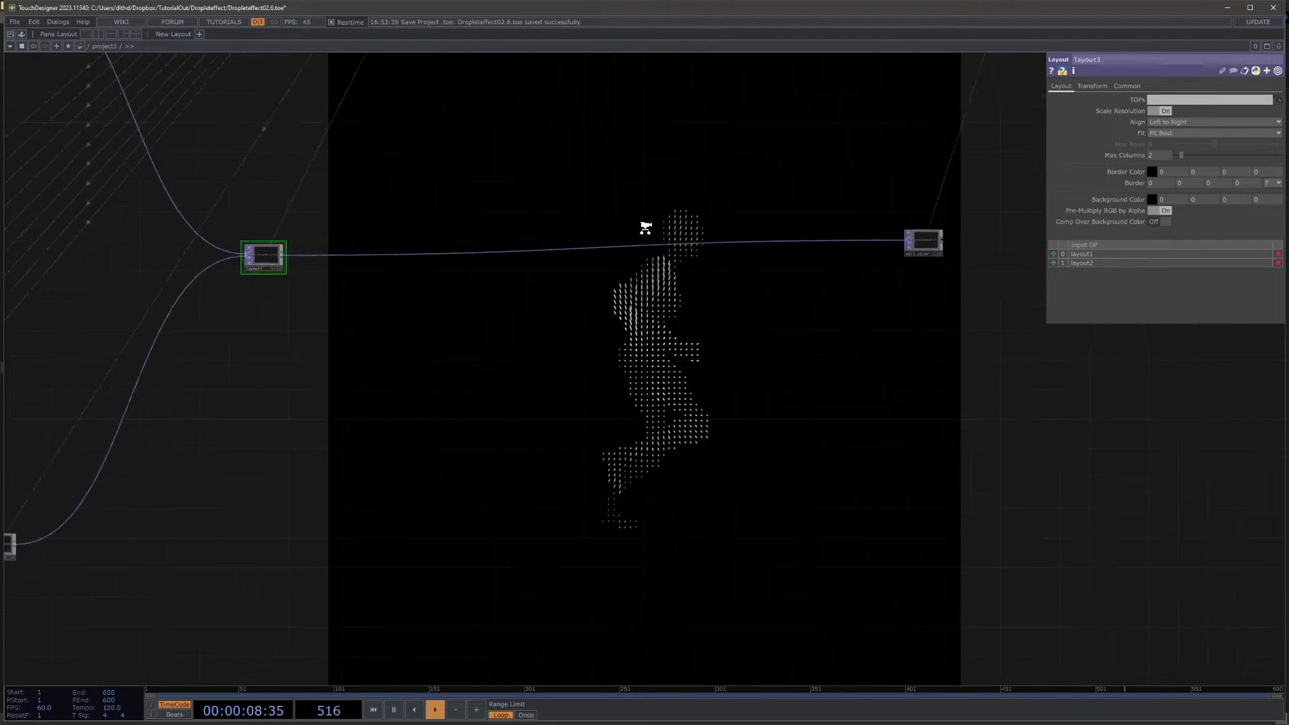
Step: Trace the network from the depth and threshold nodes to the geometry, camera and render nodes
{"action": "scroll", "coordinate": [645, 225], "scroll_direction": "down", "scroll_amount": 6}
{"action": "left_click_drag", "start_coordinate": [648, 195], "coordinate": [726, 359]}
{"action": "scroll", "coordinate": [304, 261], "scroll_direction": "up", "scroll_amount": 9}
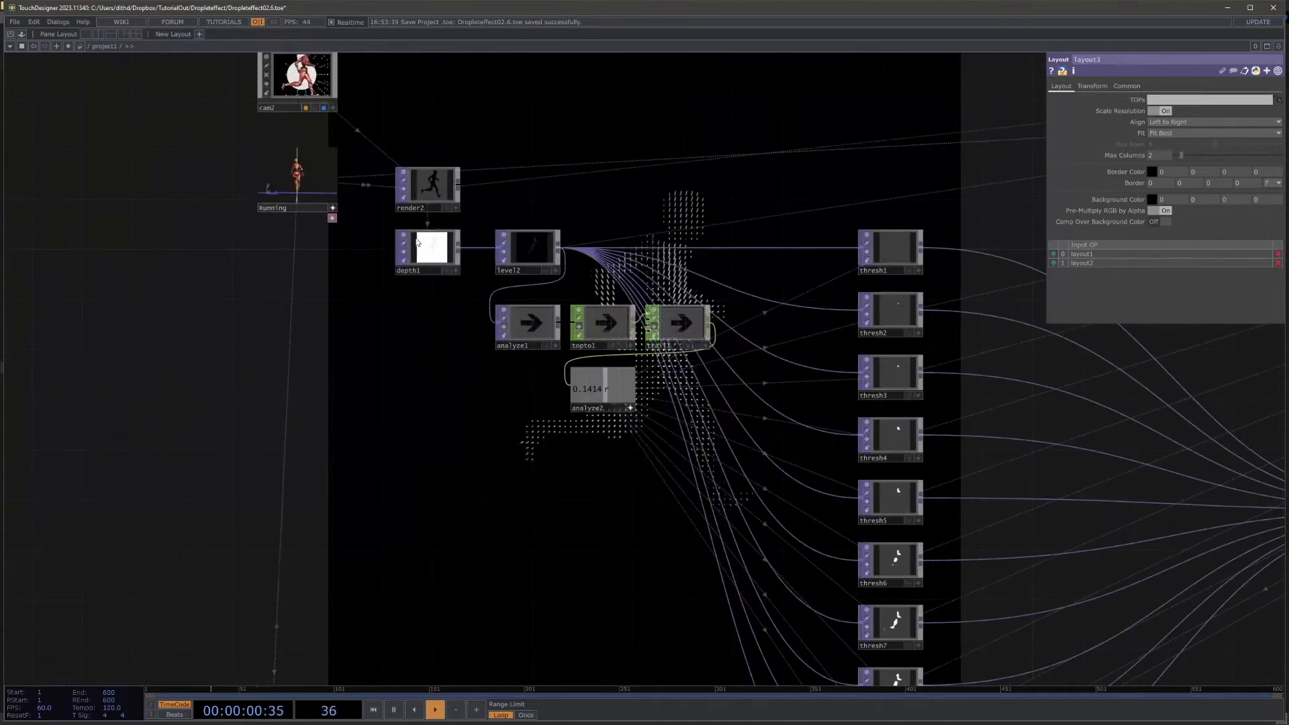
{"action": "left_click_drag", "start_coordinate": [373, 410], "coordinate": [310, 246]}
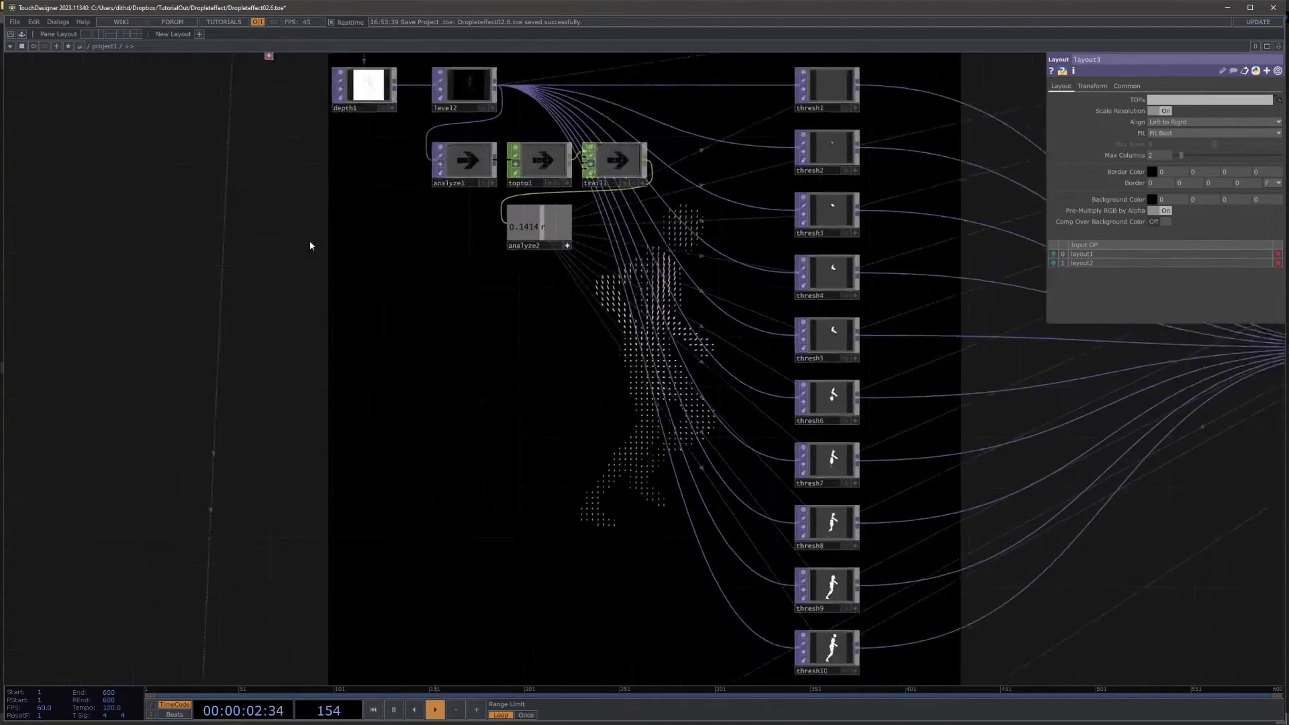
{"action": "scroll", "coordinate": [311, 246], "scroll_direction": "down", "scroll_amount": 9}
{"action": "scroll", "coordinate": [877, 246], "scroll_direction": "up", "scroll_amount": 5}
{"action": "left_click_drag", "start_coordinate": [729, 152], "coordinate": [814, 460]}
{"action": "scroll", "coordinate": [772, 284], "scroll_direction": "up", "scroll_amount": 7}
{"action": "left_click_drag", "start_coordinate": [587, 477], "coordinate": [711, 463]}
{"action": "left_click_drag", "start_coordinate": [574, 456], "coordinate": [658, 477]}
{"action": "scroll", "coordinate": [644, 469], "scroll_direction": "up", "scroll_amount": 5}
{"action": "left_click_drag", "start_coordinate": [514, 384], "coordinate": [766, 500]}
{"action": "scroll", "coordinate": [734, 446], "scroll_direction": "up", "scroll_amount": 5}
{"action": "left_click_drag", "start_coordinate": [470, 369], "coordinate": [541, 423]}
{"action": "left_click_drag", "start_coordinate": [541, 422], "coordinate": [863, 466]}
{"action": "scroll", "coordinate": [725, 216], "scroll_direction": "down", "scroll_amount": 5}
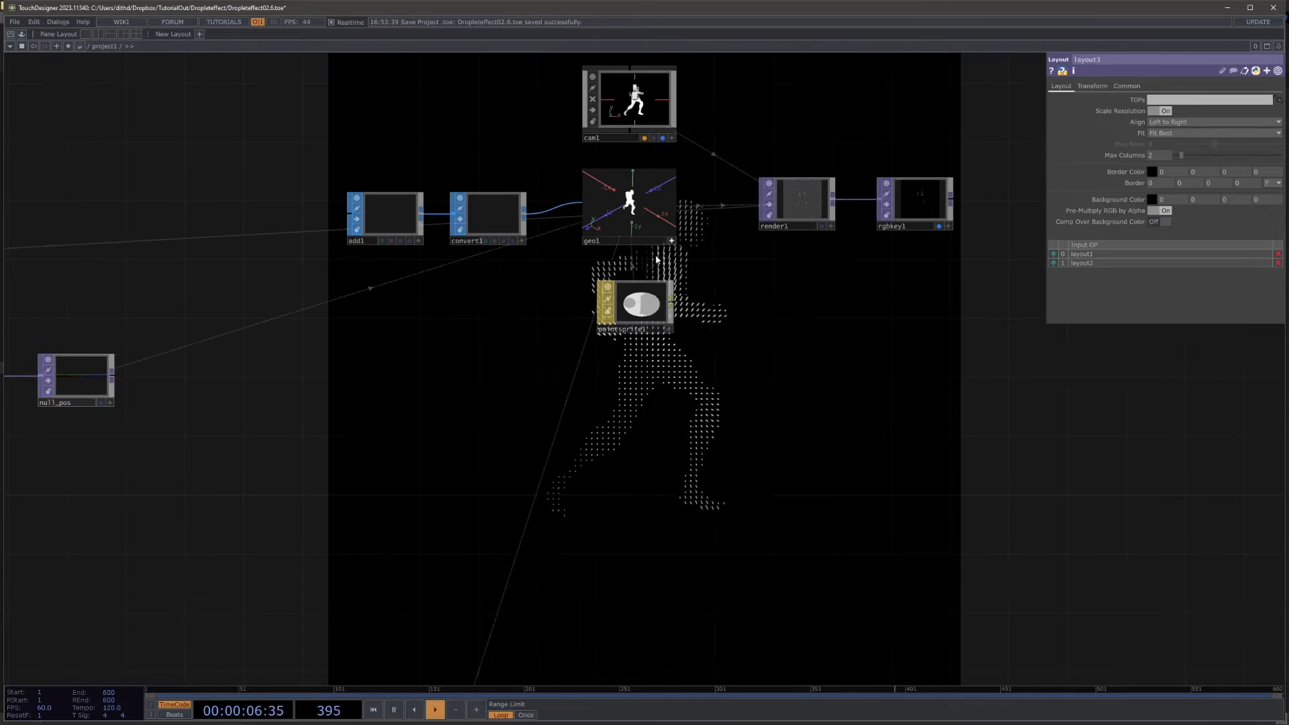
{"action": "scroll", "coordinate": [547, 317], "scroll_direction": "up", "scroll_amount": 10}
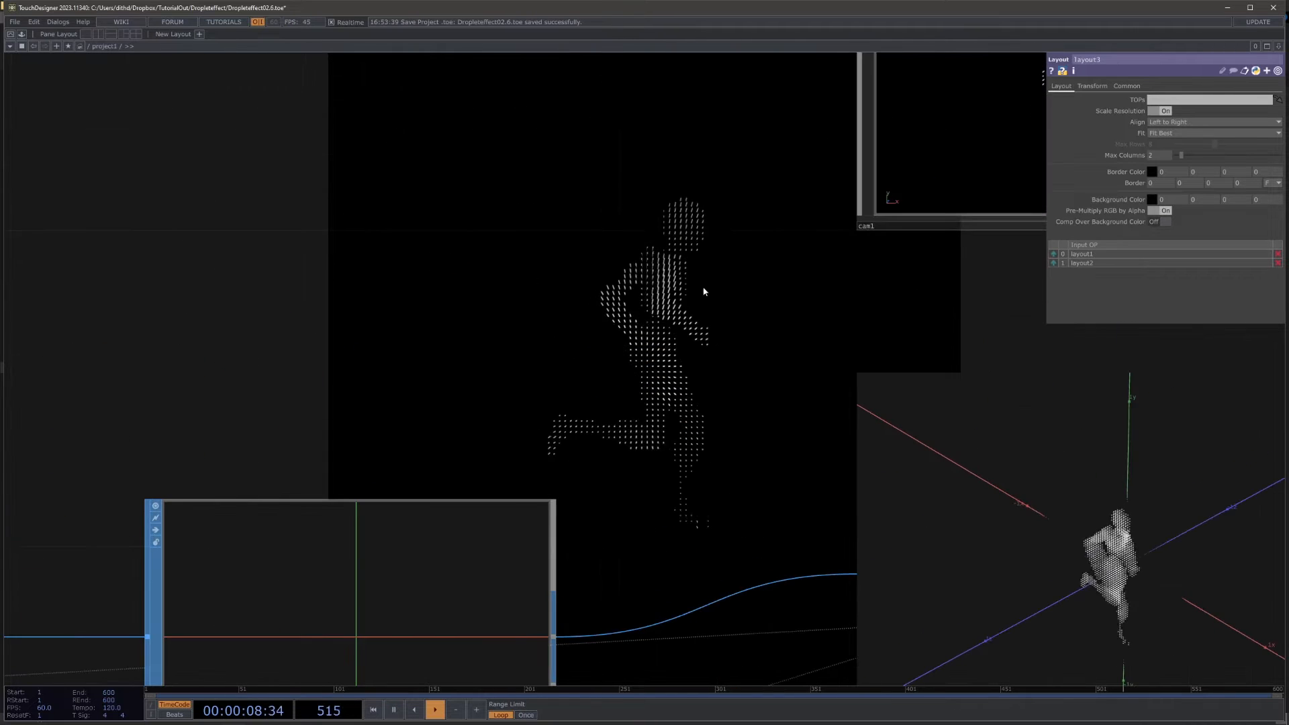
{"action": "scroll", "coordinate": [665, 368], "scroll_direction": "down", "scroll_amount": 6}
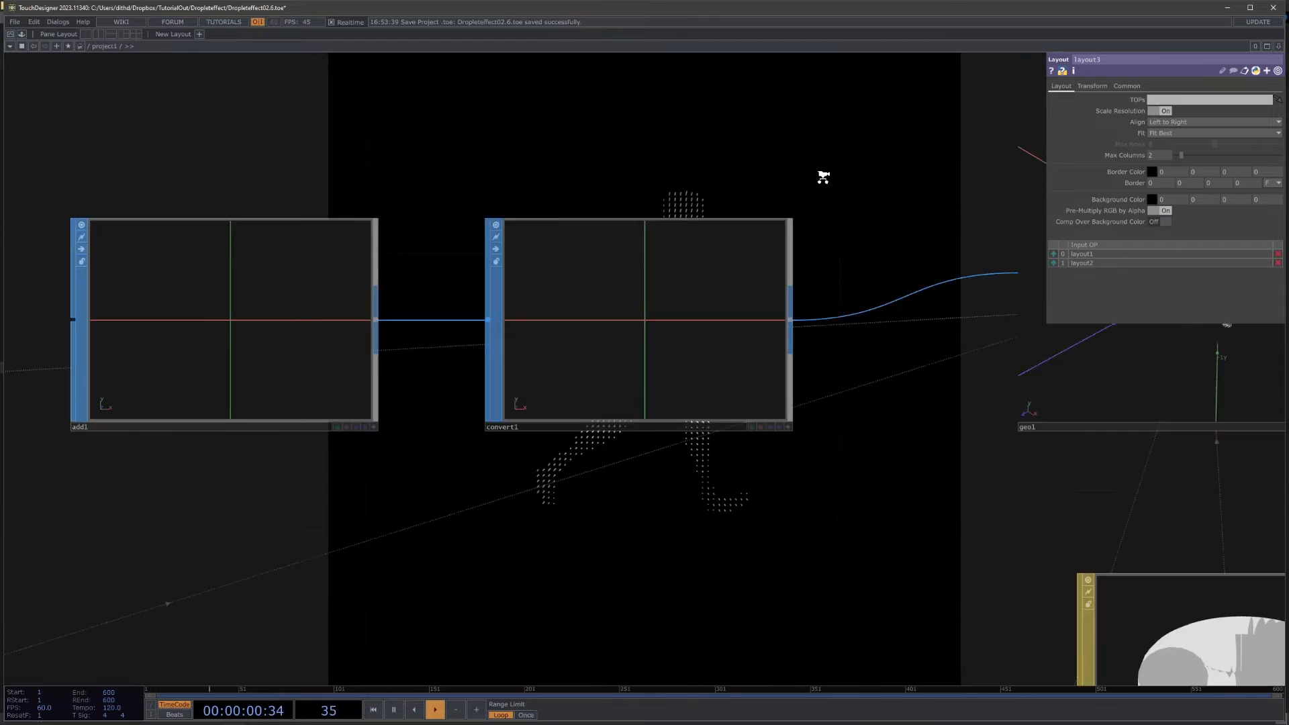
Step: Insert a Point Transform TOP between reorder1 and null_pos
{"action": "left_click_drag", "start_coordinate": [631, 379], "coordinate": [1041, 356]}
{"action": "left_click_drag", "start_coordinate": [718, 374], "coordinate": [944, 358]}
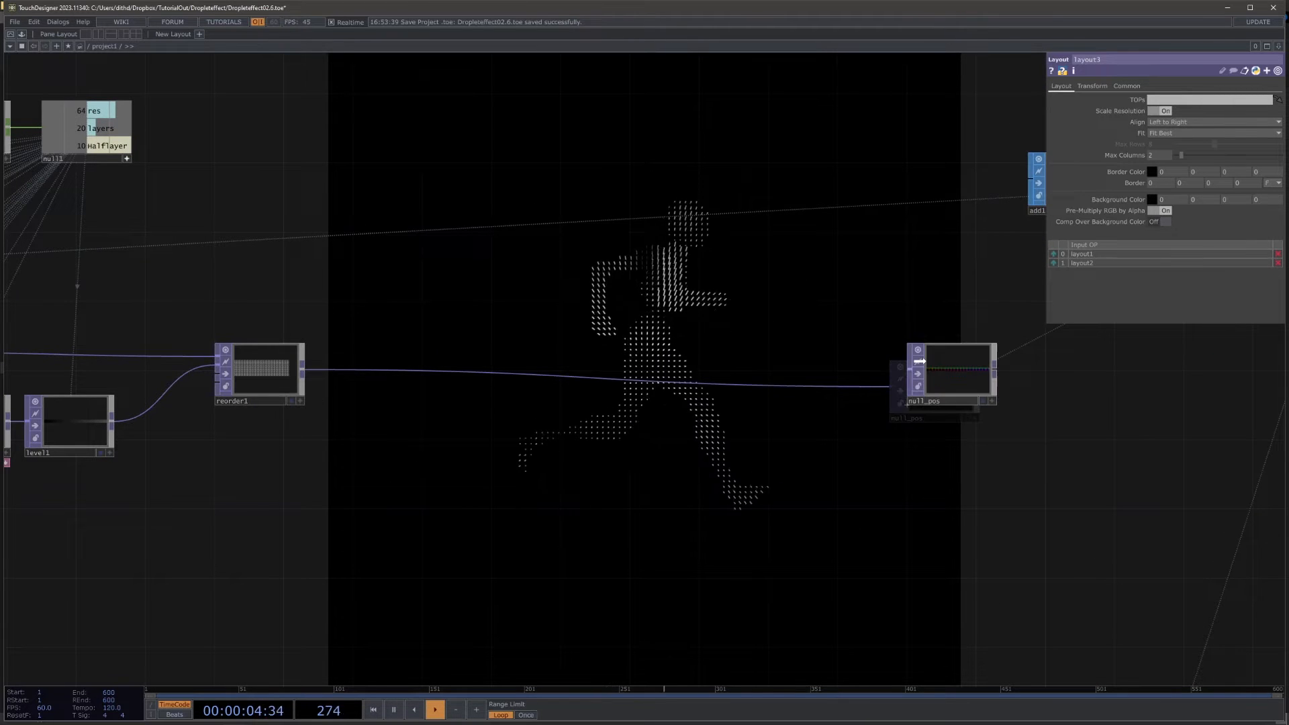
{"action": "scroll", "coordinate": [308, 411], "scroll_direction": "up", "scroll_amount": 5}
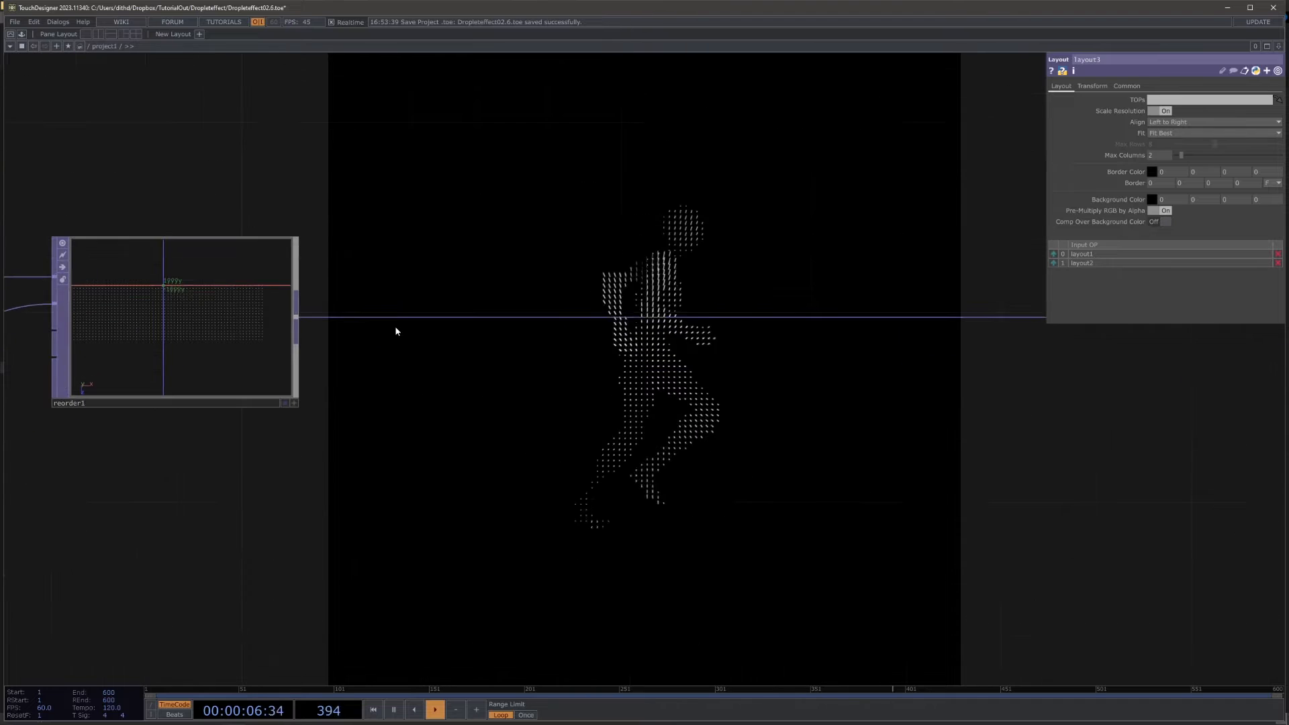
{"action": "right_click", "coordinate": [346, 321]}
{"action": "left_click", "coordinate": [378, 309]}
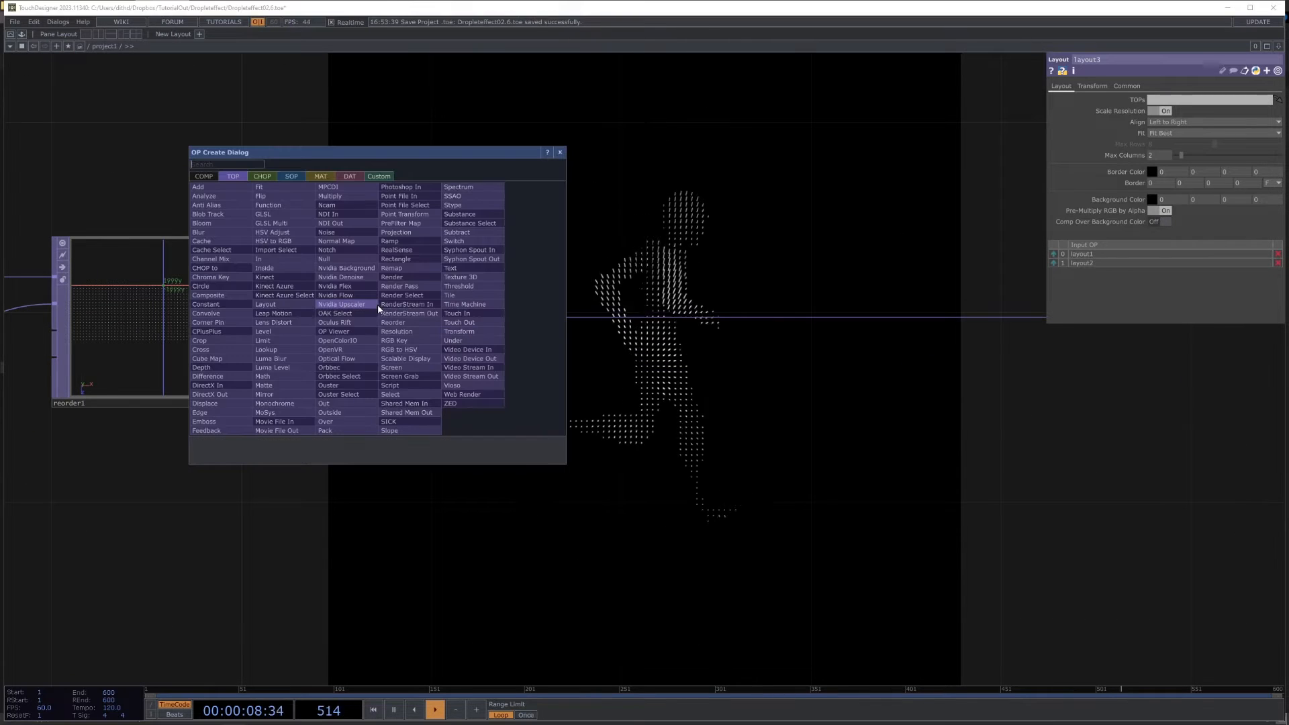
{"action": "type", "text": "poin"}
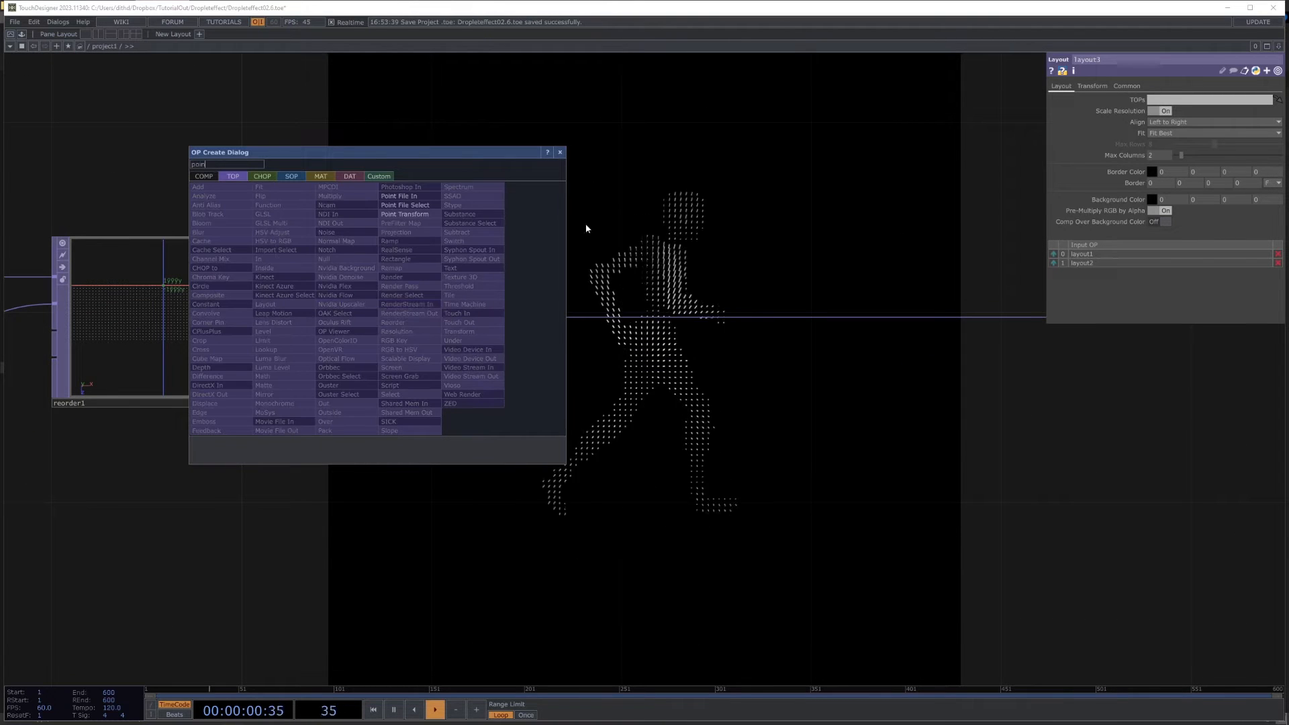
{"action": "left_click", "coordinate": [408, 212]}
{"action": "left_click", "coordinate": [453, 316]}
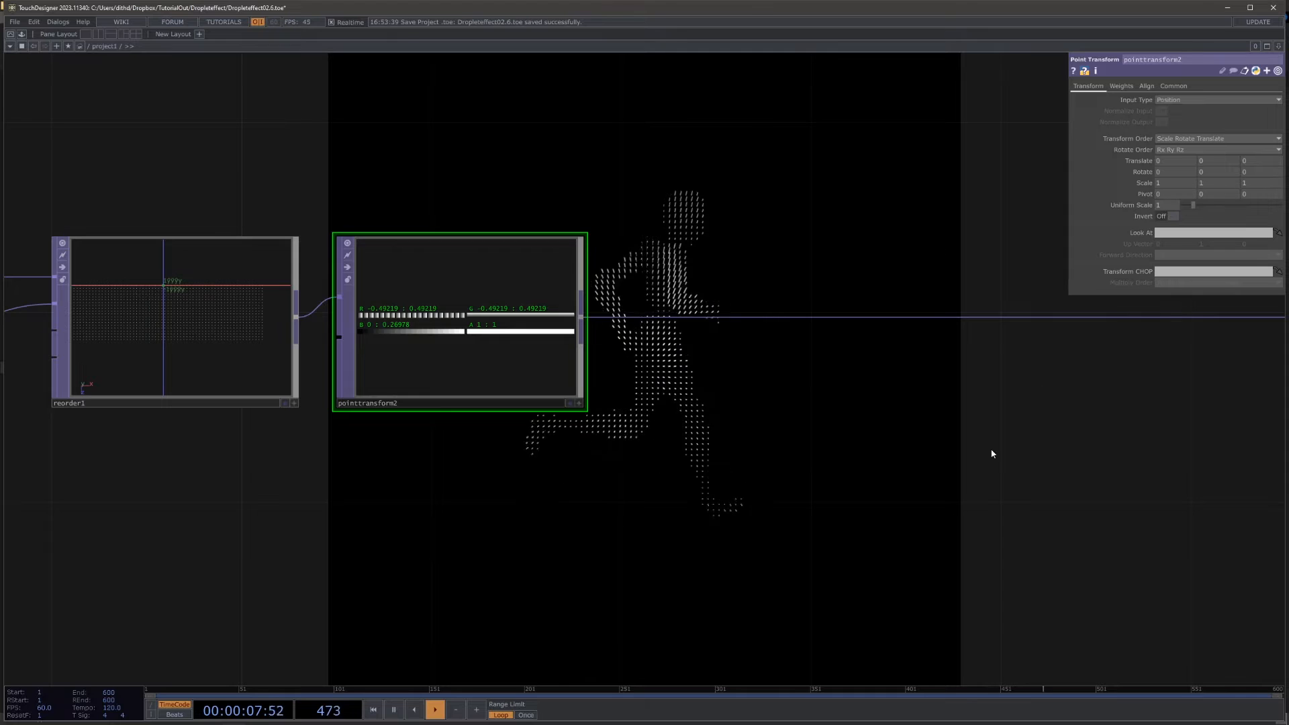
{"action": "left_click_drag", "start_coordinate": [296, 398], "coordinate": [178, 282]}
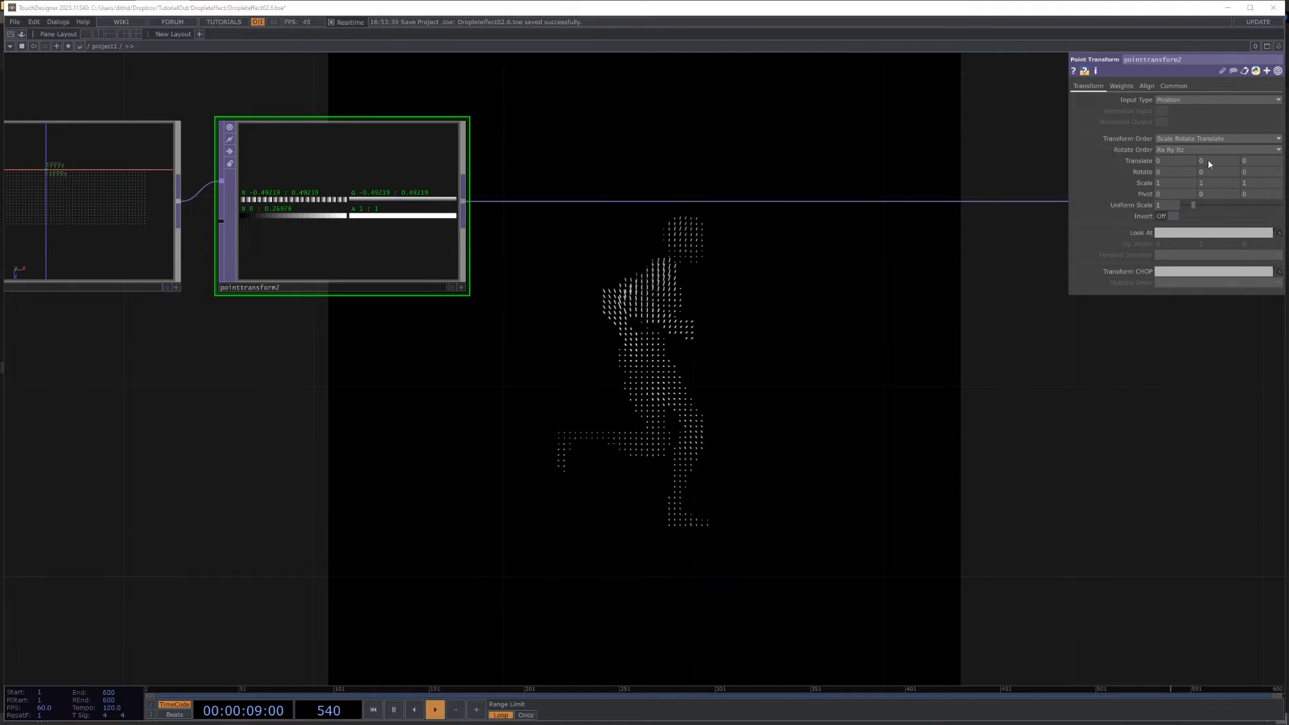
{"action": "mouse_move", "coordinate": [1208, 163]}
{"action": "left_mouse_down"}
{"action": "mouse_move", "coordinate": [1211, 139]}
{"action": "mouse_move", "coordinate": [1200, 168]}
{"action": "left_mouse_up"}
Step: Add a Constant CHOP above constant1 and name its channel speed
{"action": "left_click_drag", "start_coordinate": [910, 353], "coordinate": [881, 467]}
{"action": "scroll", "coordinate": [872, 406], "scroll_direction": "down", "scroll_amount": 5}
{"action": "left_click_drag", "start_coordinate": [734, 108], "coordinate": [764, 387]}
{"action": "scroll", "coordinate": [740, 323], "scroll_direction": "down", "scroll_amount": 5}
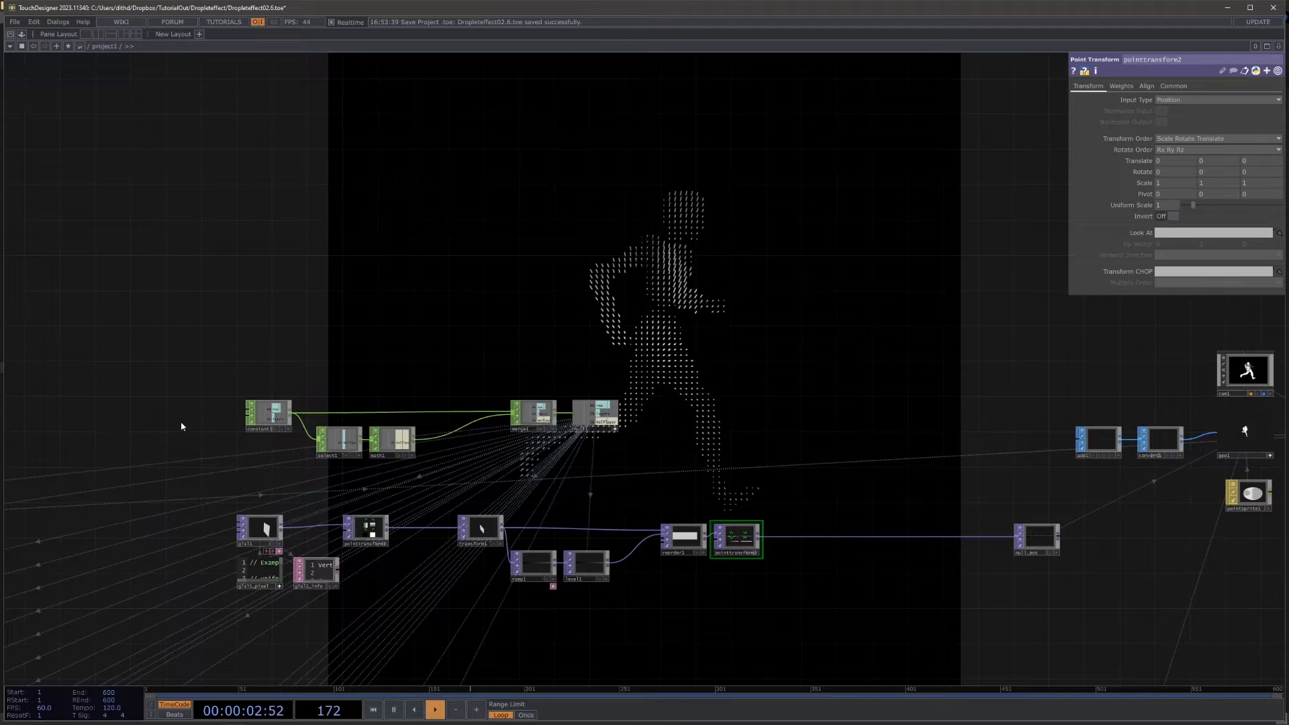
{"action": "scroll", "coordinate": [181, 426], "scroll_direction": "up", "scroll_amount": 6}
{"action": "key", "text": "Tab"}
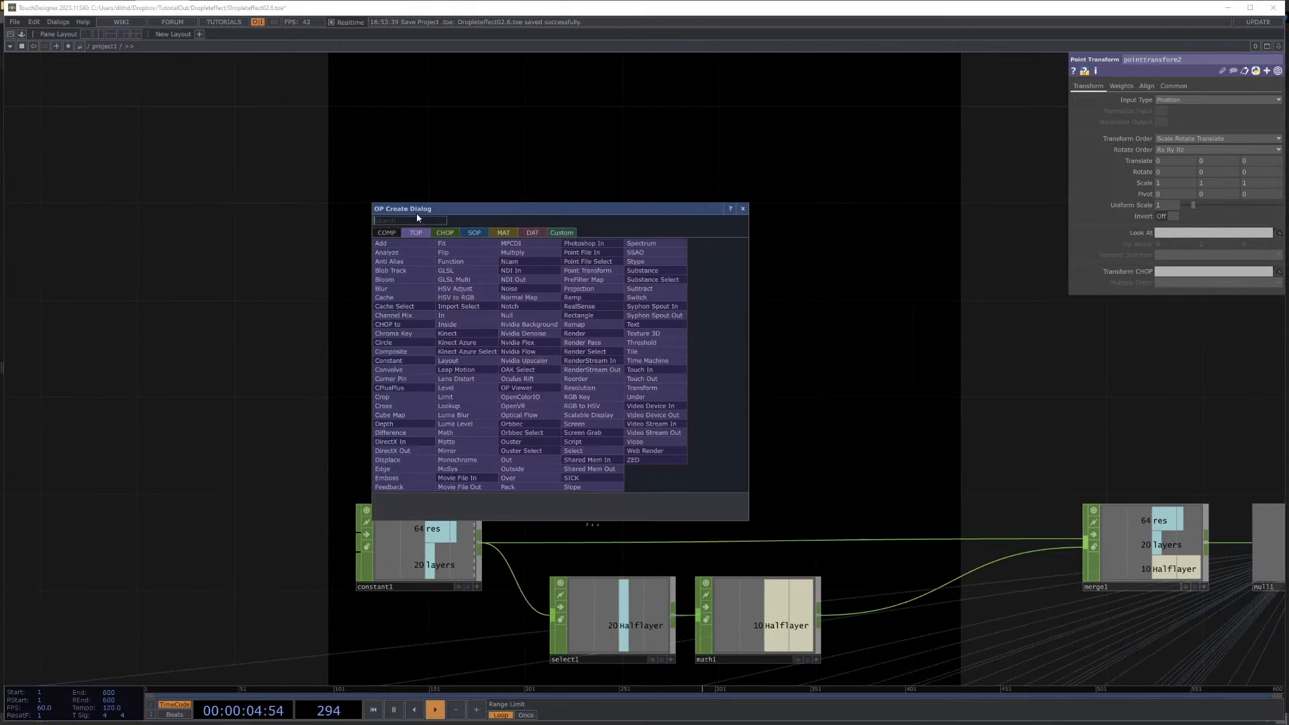
{"action": "left_click", "coordinate": [449, 233]}
{"action": "type", "text": "c"}
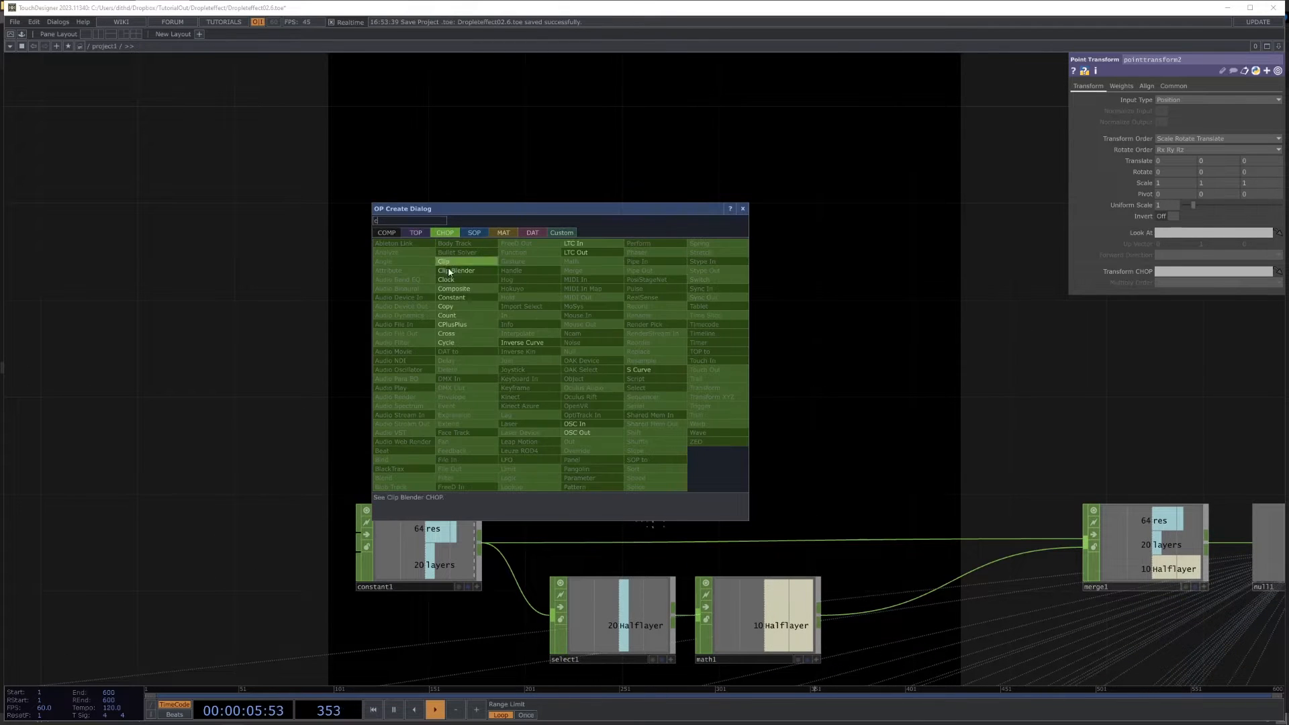
{"action": "left_click", "coordinate": [472, 297]}
{"action": "left_click", "coordinate": [443, 141]}
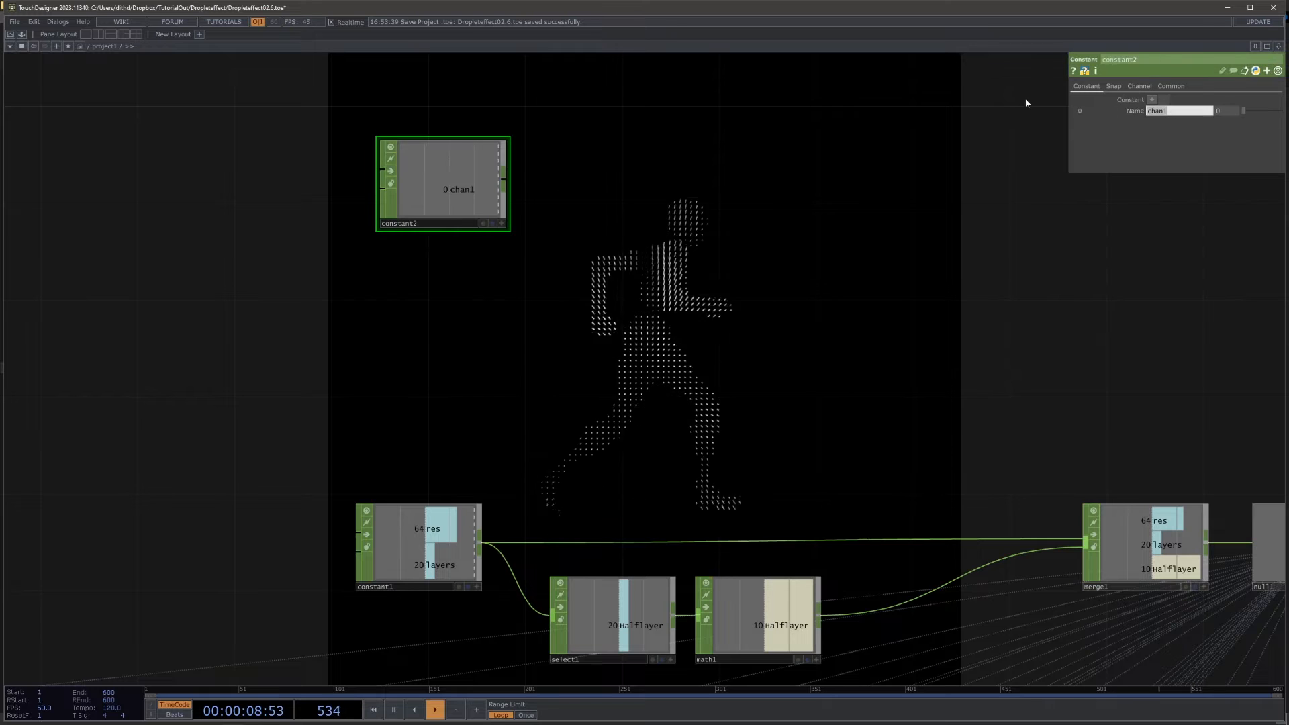
{"action": "type", "text": "speed"}
{"action": "key", "text": "Return"}
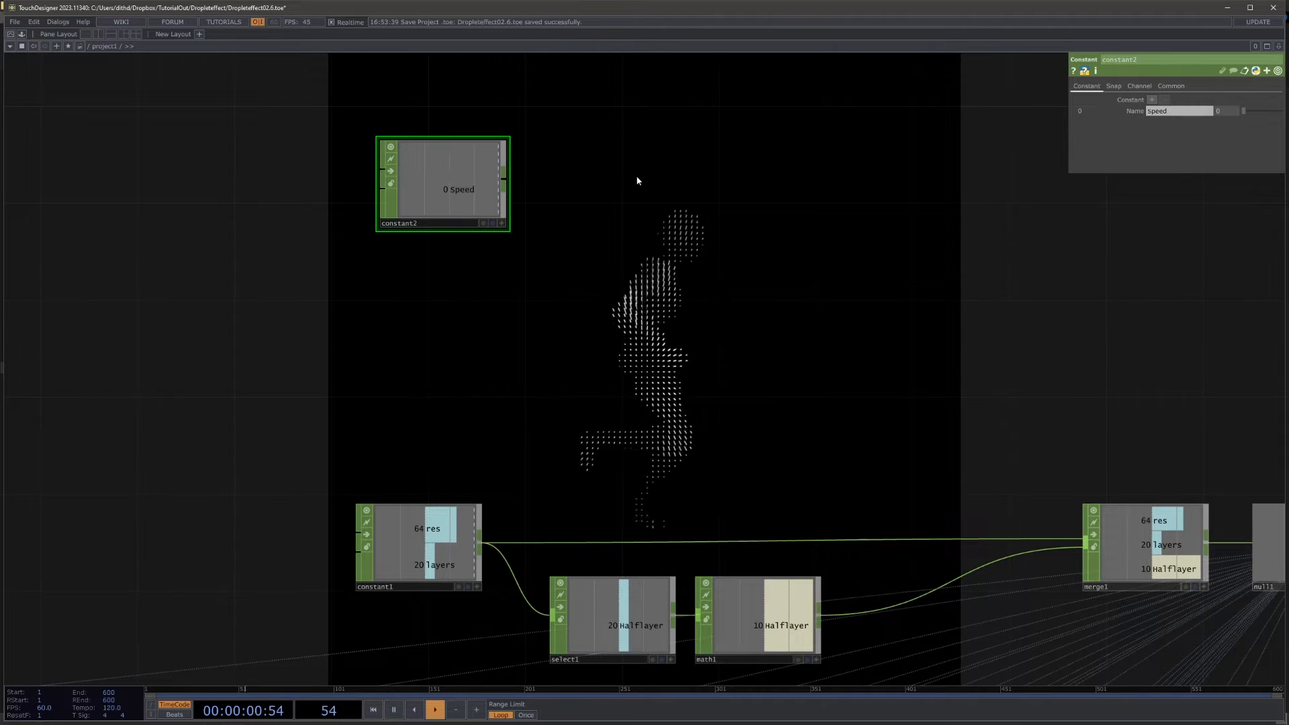
Step: Append a Speed CHOP to constant2, followed by a Math CHOP
{"action": "right_click", "coordinate": [510, 182]}
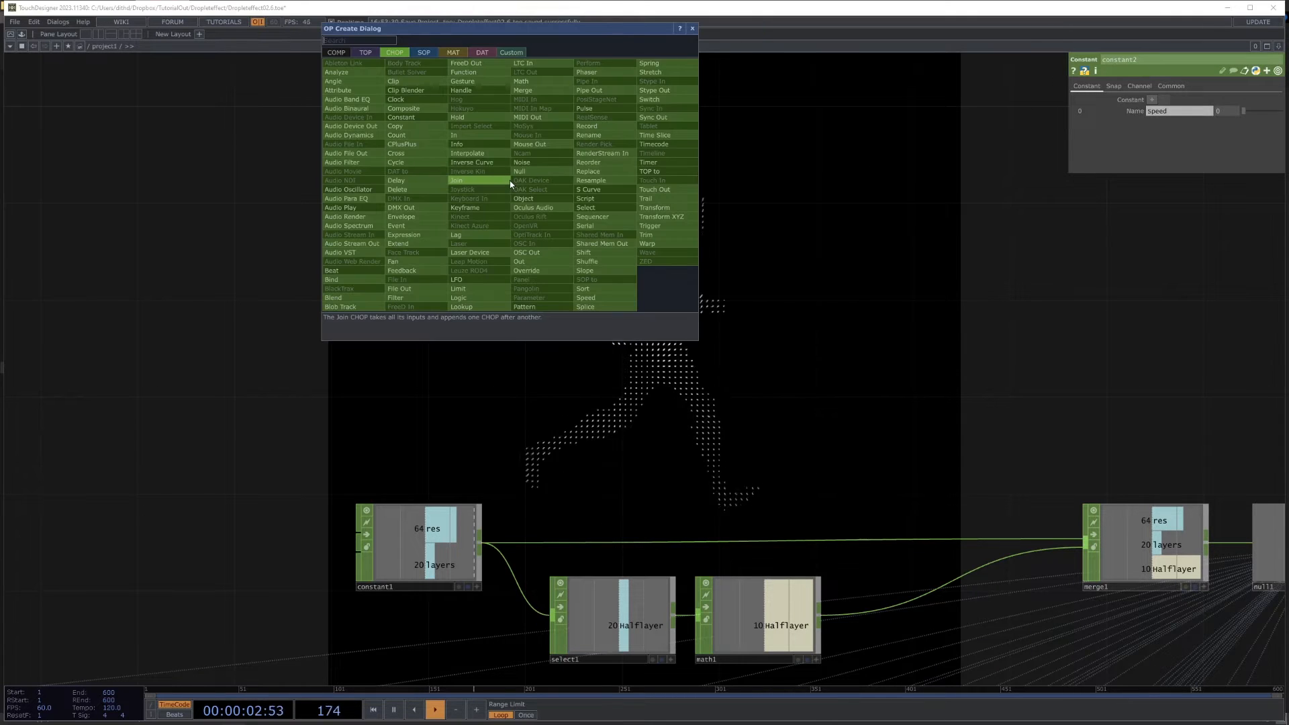
{"action": "type", "text": "speed"}
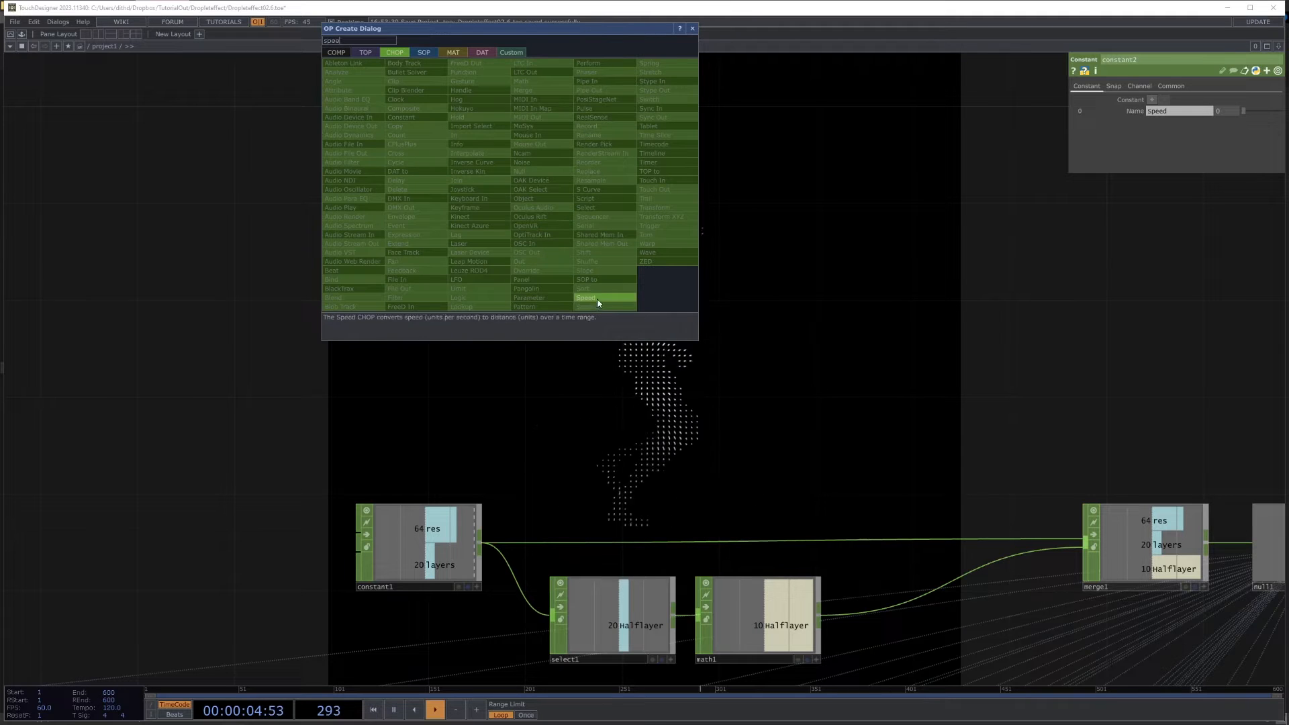
{"action": "left_click", "coordinate": [599, 304]}
{"action": "left_click", "coordinate": [682, 185]}
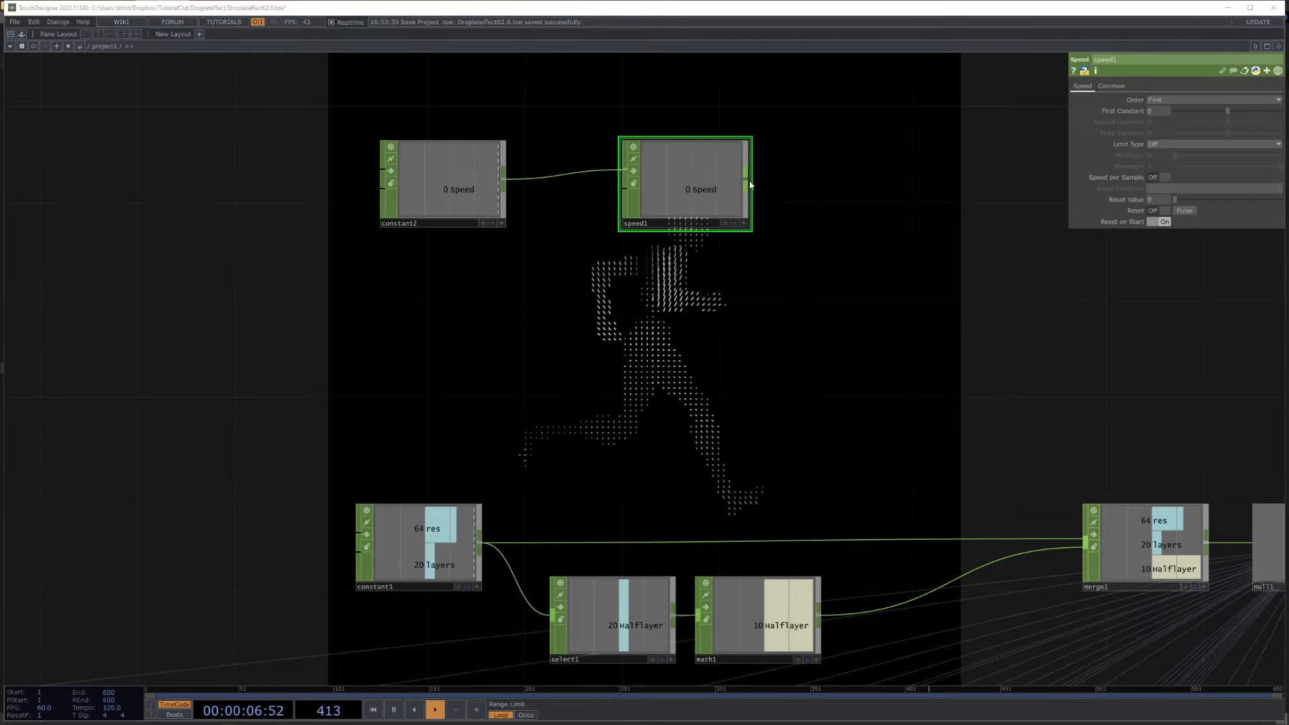
{"action": "right_click", "coordinate": [749, 184]}
{"action": "type", "text": "math"}
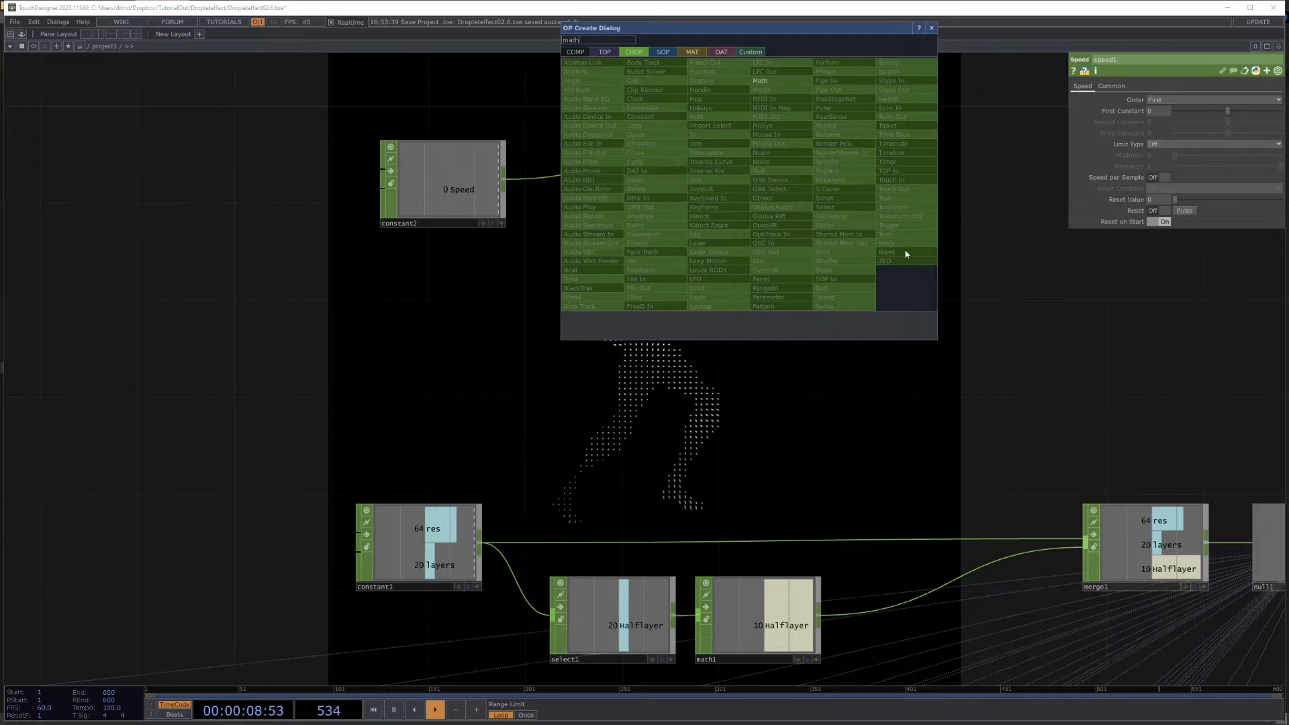
{"action": "left_click", "coordinate": [780, 79]}
{"action": "left_click", "coordinate": [903, 181]}
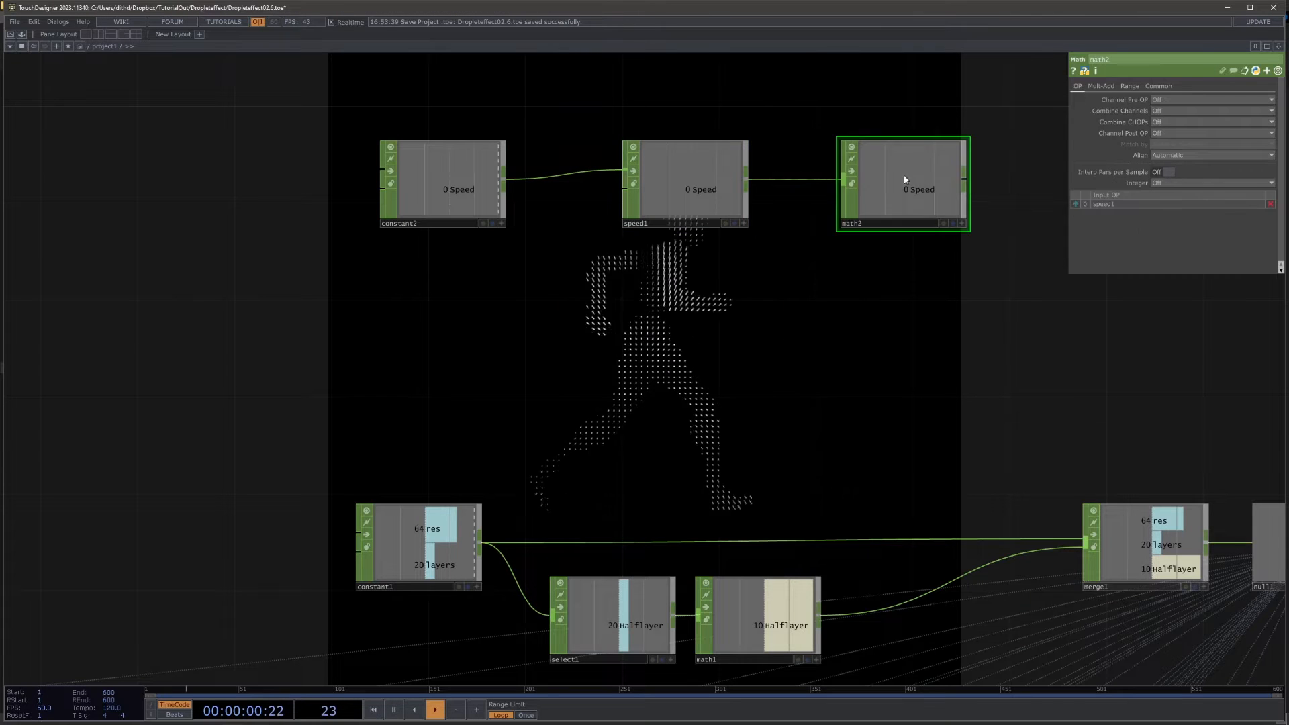
Step: Append a Null CHOP to math2, space it farther along the chain and rename it null_speed
{"action": "right_click", "coordinate": [970, 182]}
{"action": "left_click", "coordinate": [992, 171]}
{"action": "left_click", "coordinate": [1047, 180]}
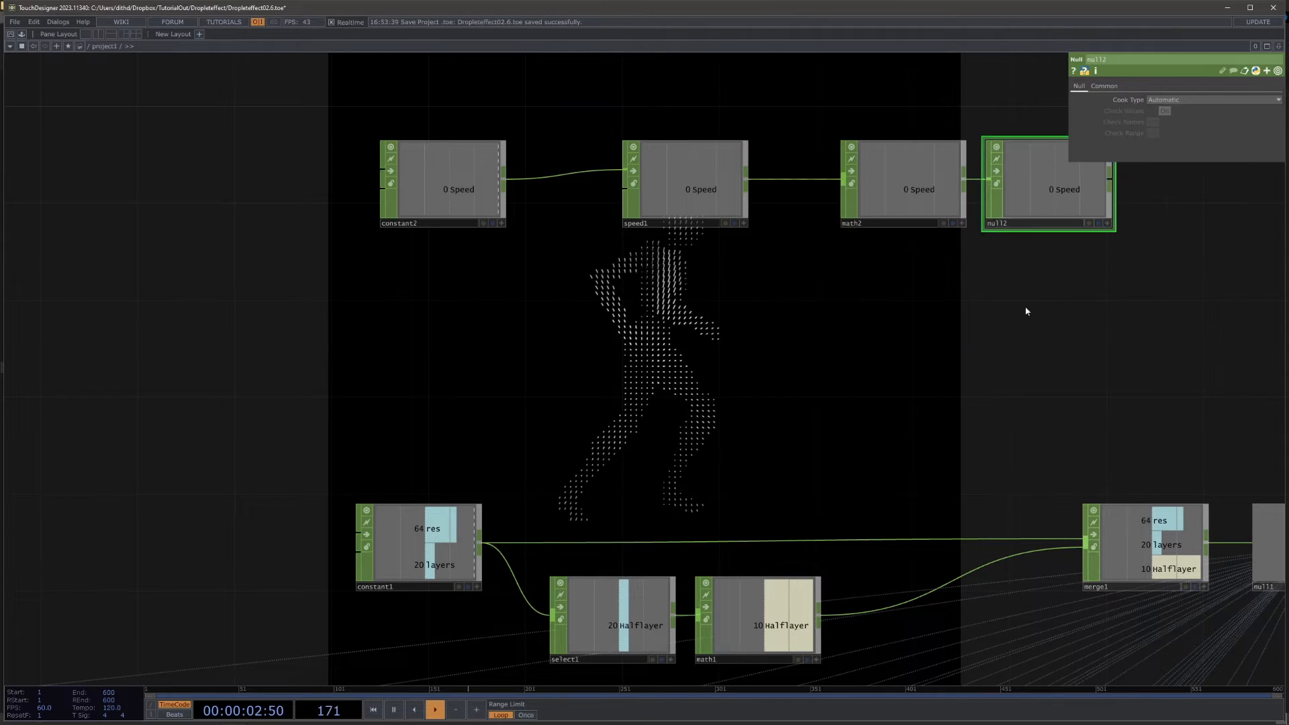
{"action": "left_click_drag", "start_coordinate": [1027, 310], "coordinate": [854, 329]}
{"action": "left_click_drag", "start_coordinate": [865, 232], "coordinate": [1038, 236]}
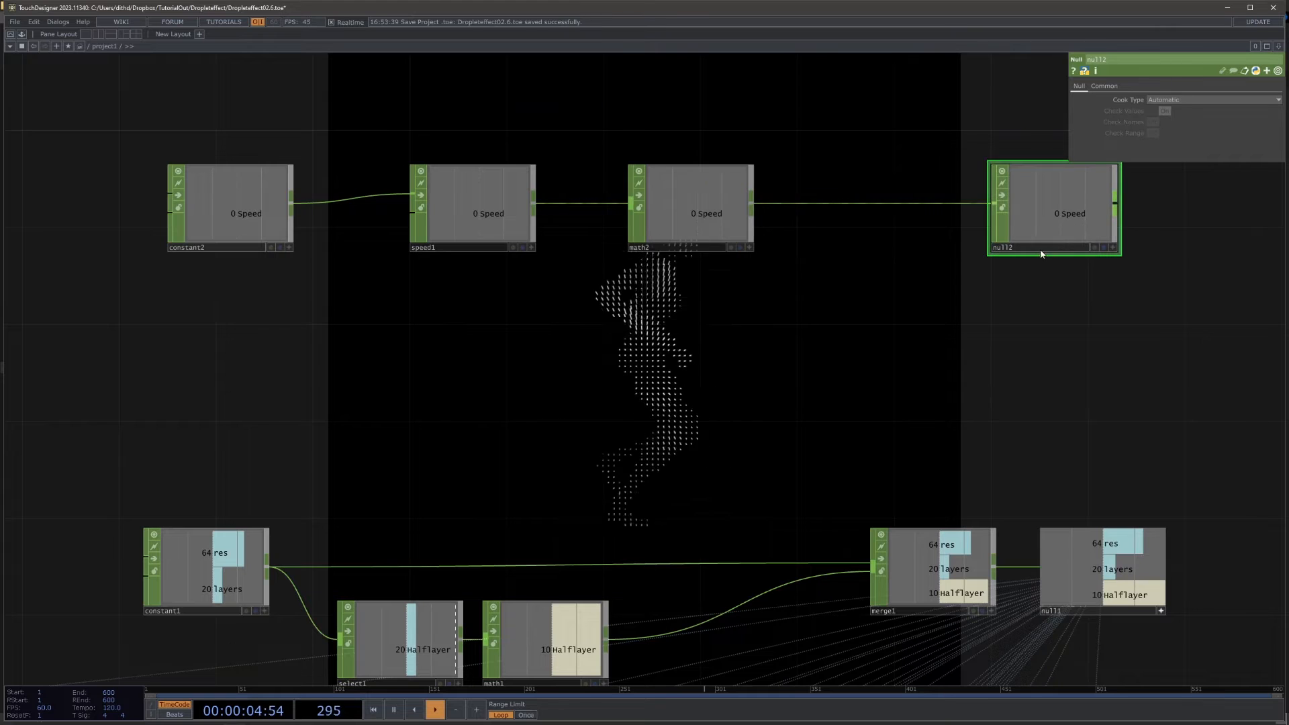
{"action": "key", "text": "BackSpace"}
{"action": "type", "text": "_speed"}
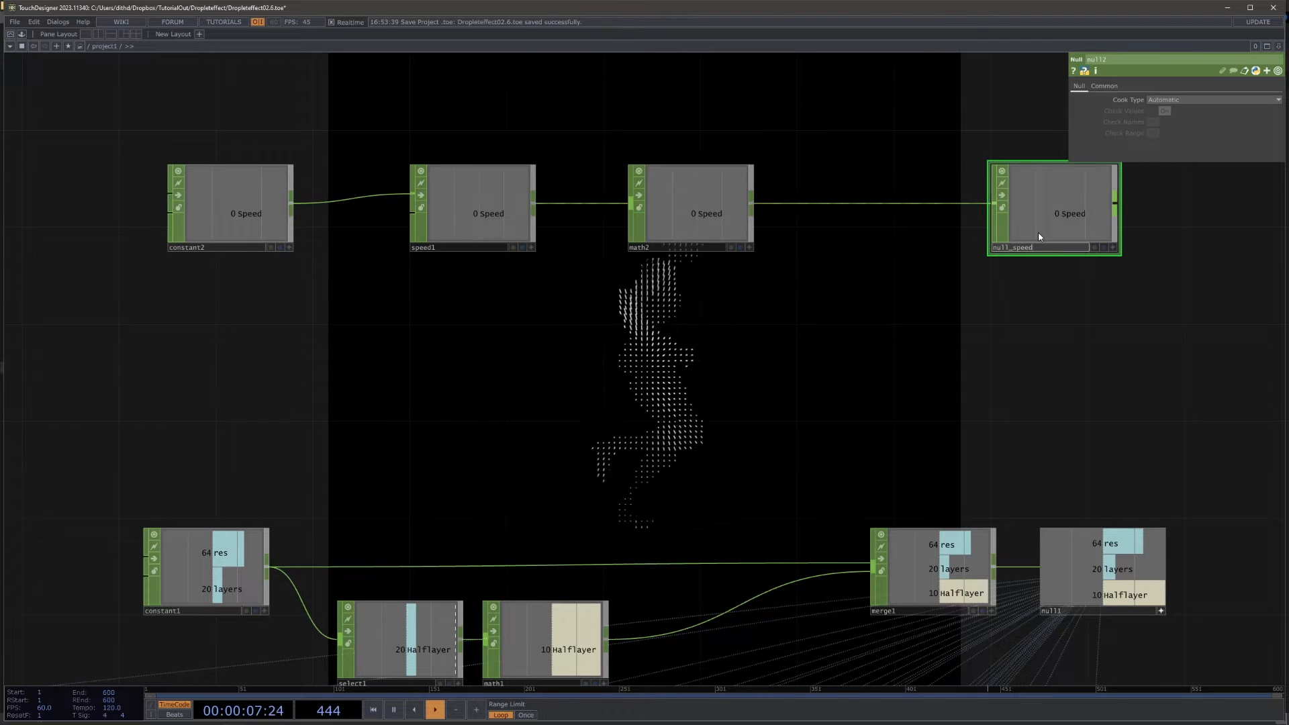
{"action": "key", "text": "Return"}
Step: Set math2's Channel Post OP to Negate
{"action": "left_click", "coordinate": [691, 204]}
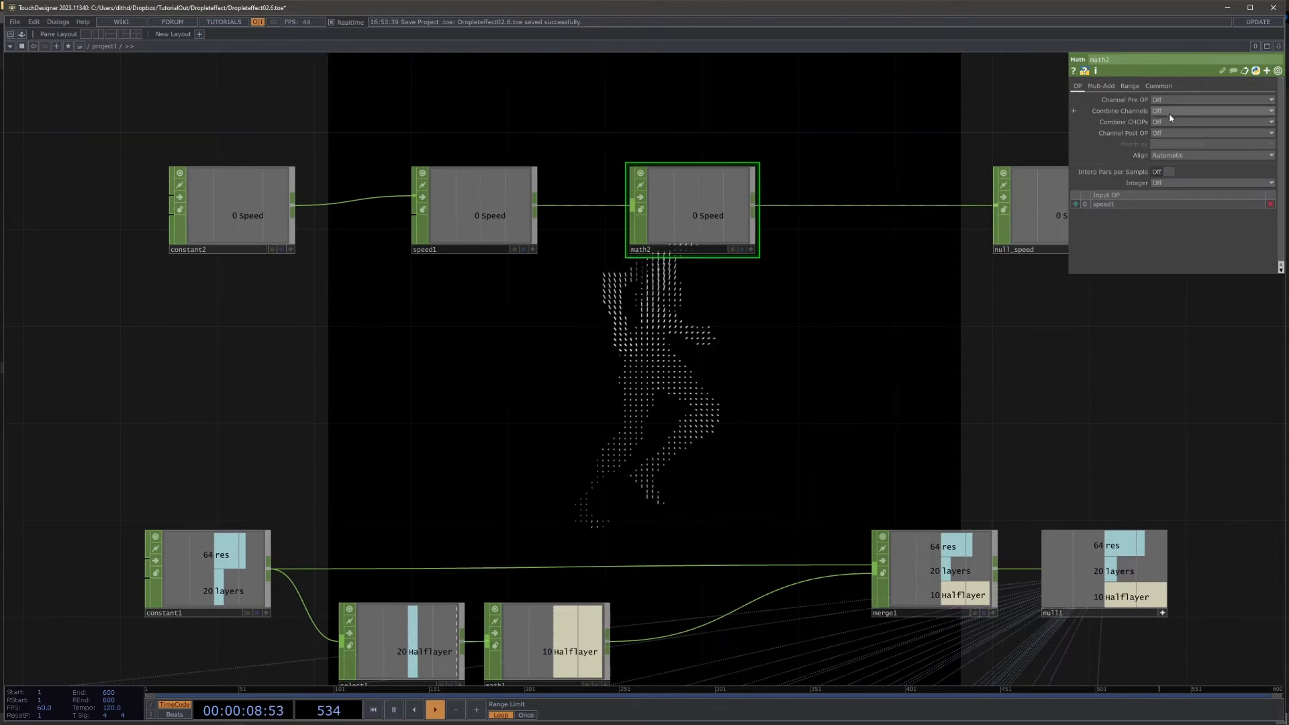
{"action": "left_click_drag", "start_coordinate": [1045, 311], "coordinate": [980, 331]}
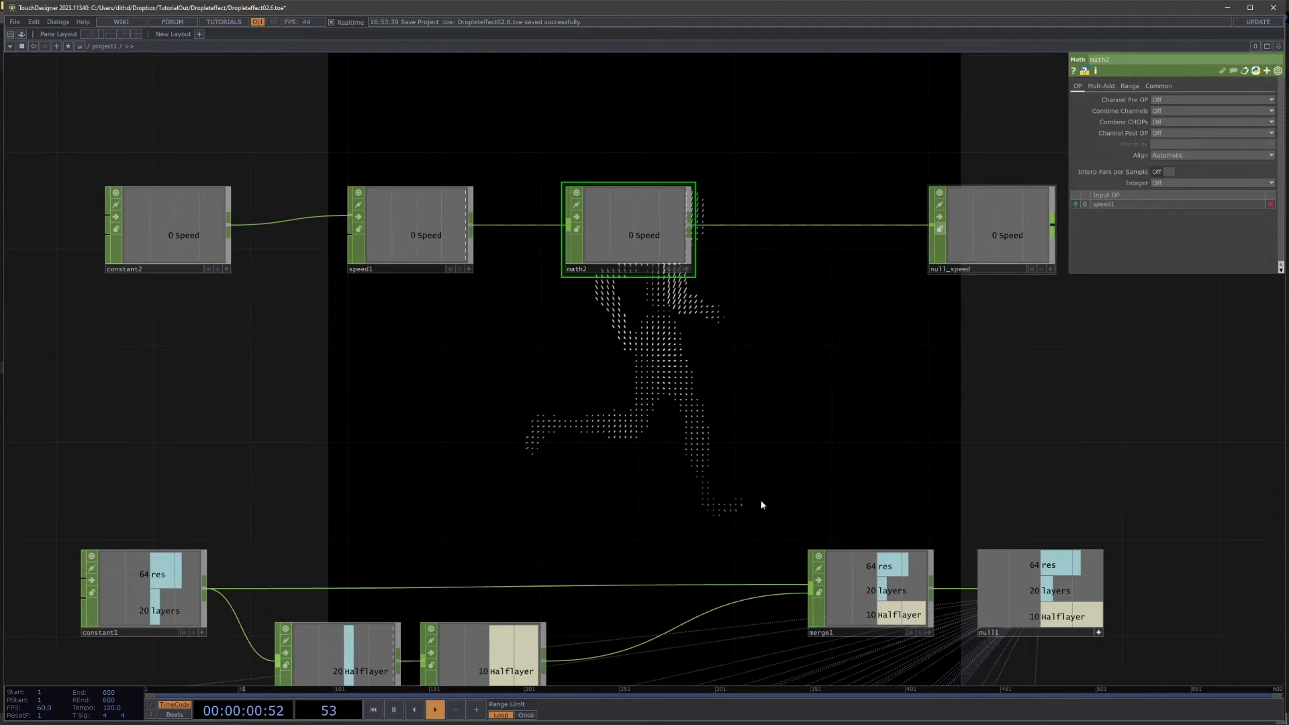
{"action": "left_click", "coordinate": [1176, 133]}
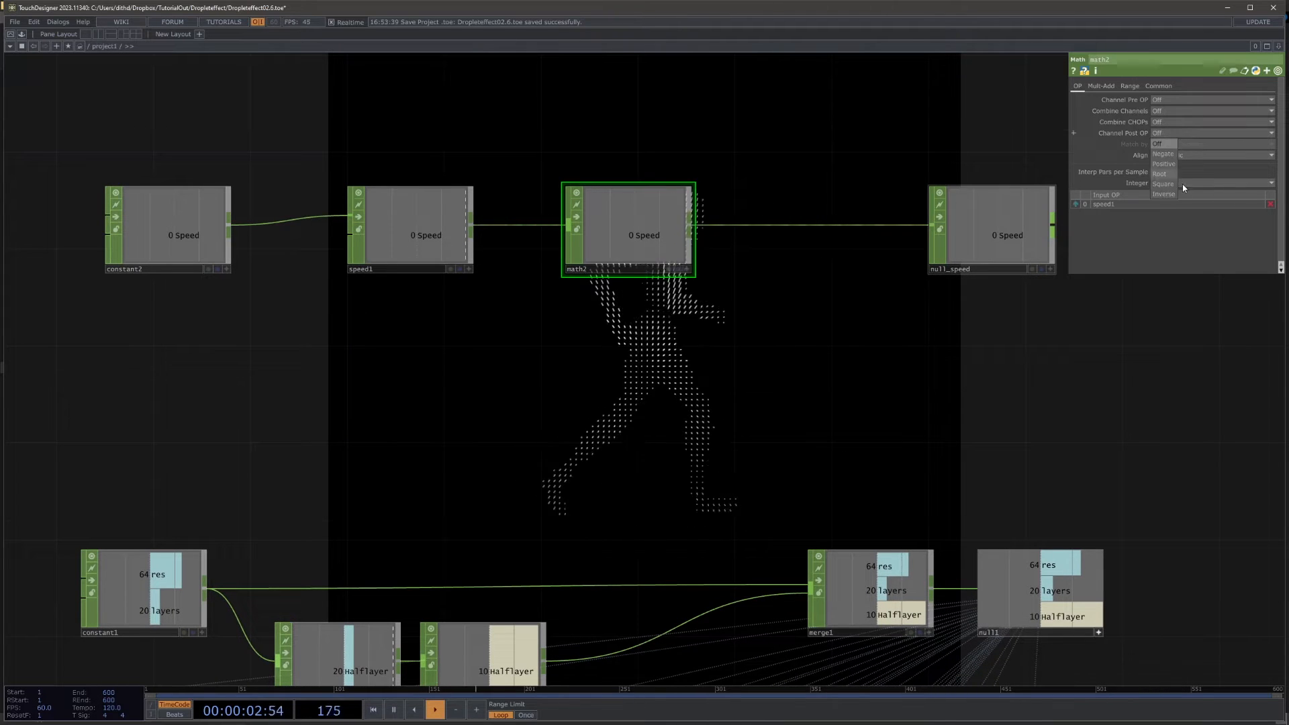
{"action": "left_click", "coordinate": [1170, 153]}
Step: Set constant2's speed channel to 1
{"action": "left_click", "coordinate": [440, 221]}
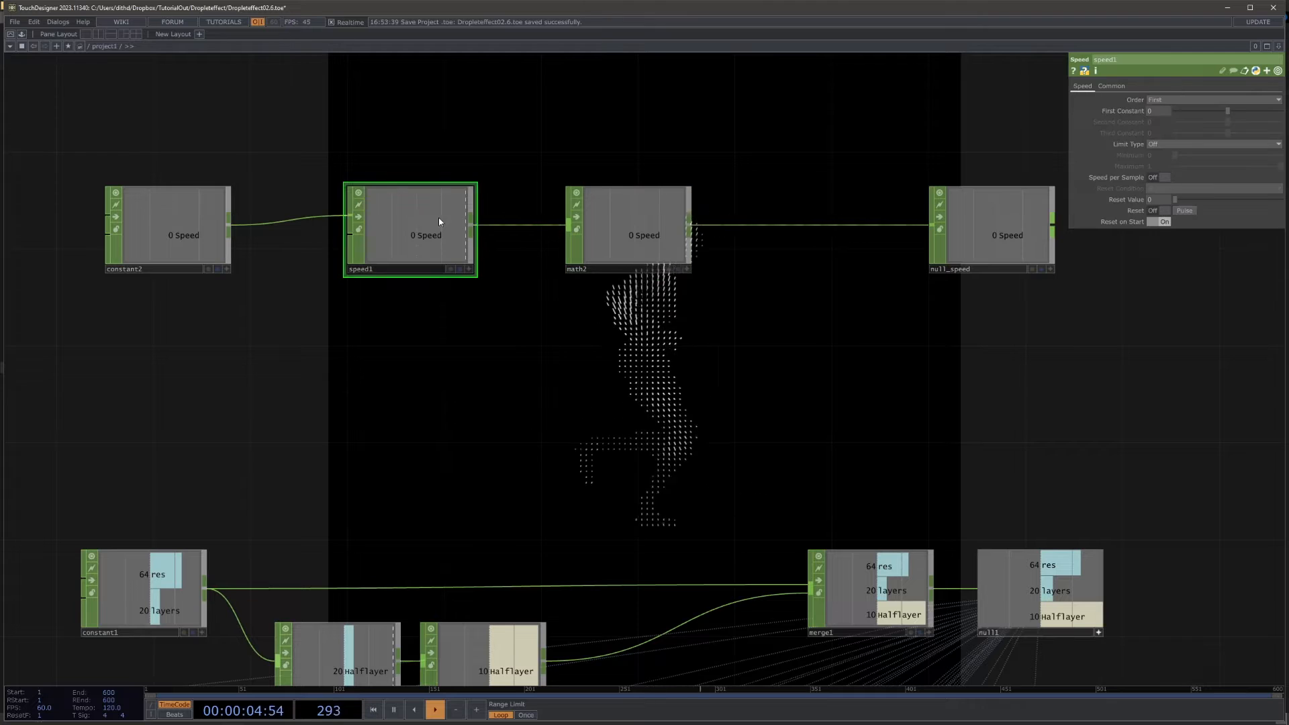
{"action": "left_click", "coordinate": [217, 233]}
{"action": "left_click_drag", "start_coordinate": [1261, 112], "coordinate": [1283, 112]}
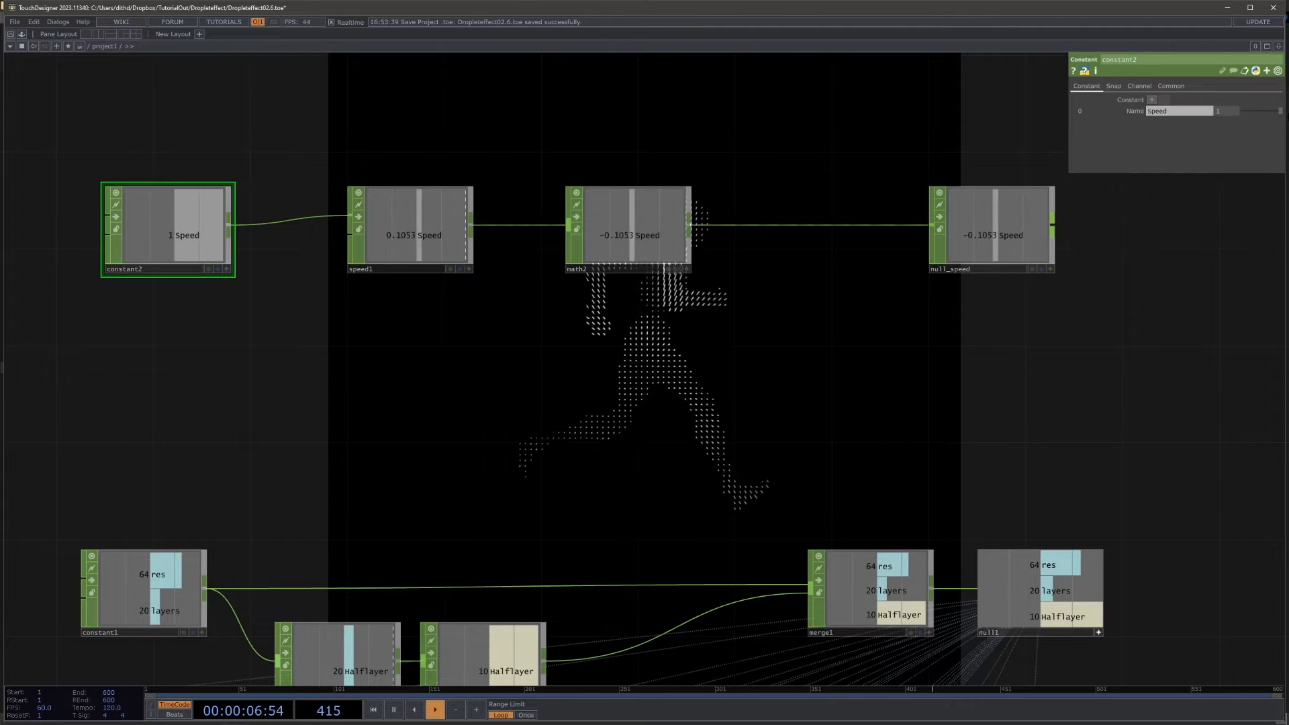
Step: Drive pointtransform2's Y translate with the speed channel of null_speed
{"action": "left_click_drag", "start_coordinate": [1088, 356], "coordinate": [829, 299]}
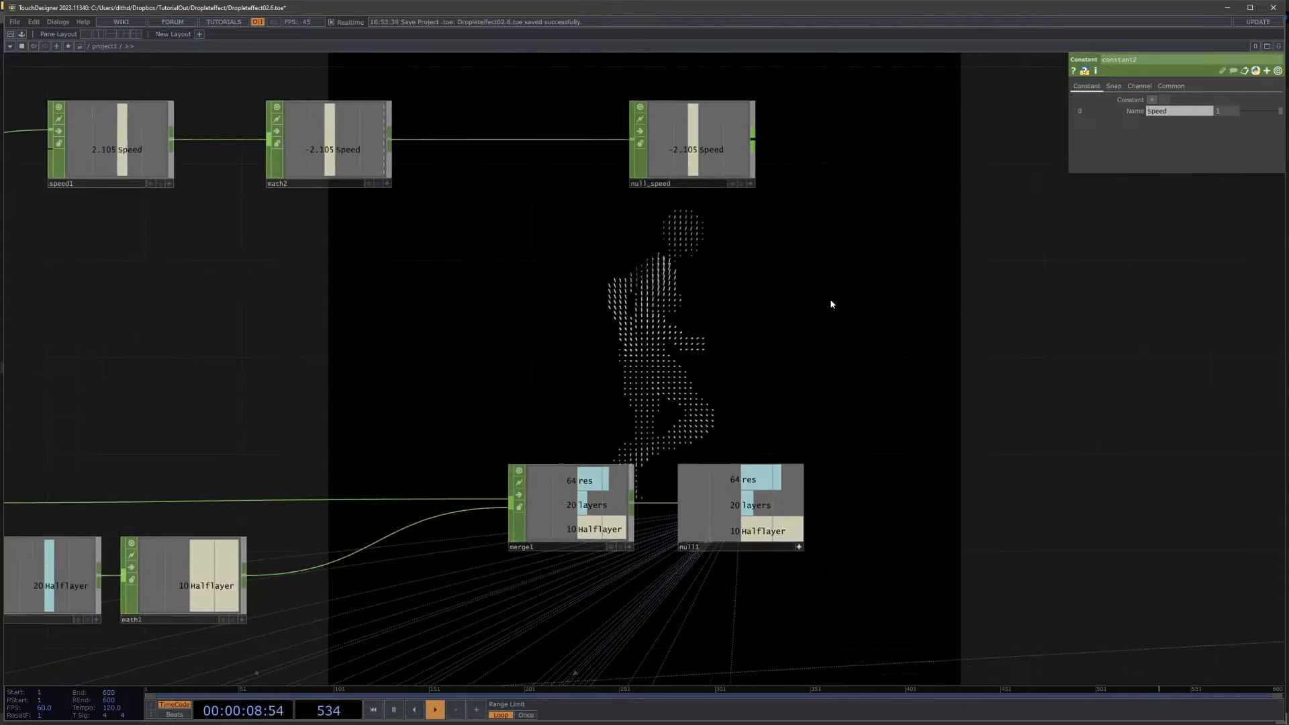
{"action": "scroll", "coordinate": [900, 325], "scroll_direction": "down", "scroll_amount": 5}
{"action": "left_click_drag", "start_coordinate": [899, 327], "coordinate": [821, 287]}
{"action": "left_click", "coordinate": [848, 426]}
{"action": "scroll", "coordinate": [793, 250], "scroll_direction": "up", "scroll_amount": 5}
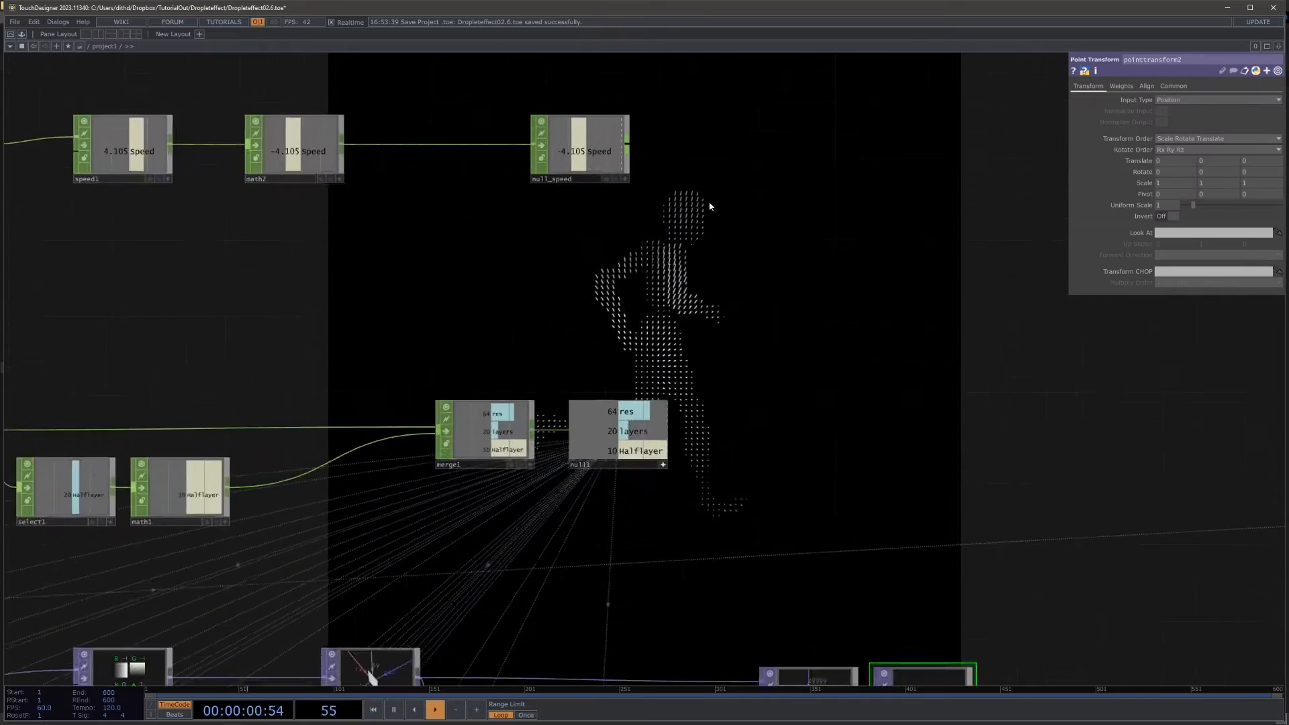
{"action": "left_click_drag", "start_coordinate": [620, 177], "coordinate": [1216, 161]}
{"action": "left_click", "coordinate": [1225, 162]}
Step: Examine the point positions in the reorder1 and pointtransform2 viewers and orbit the transform1 viewer to a front view of its grid
{"action": "left_click_drag", "start_coordinate": [1118, 569], "coordinate": [735, 319]}
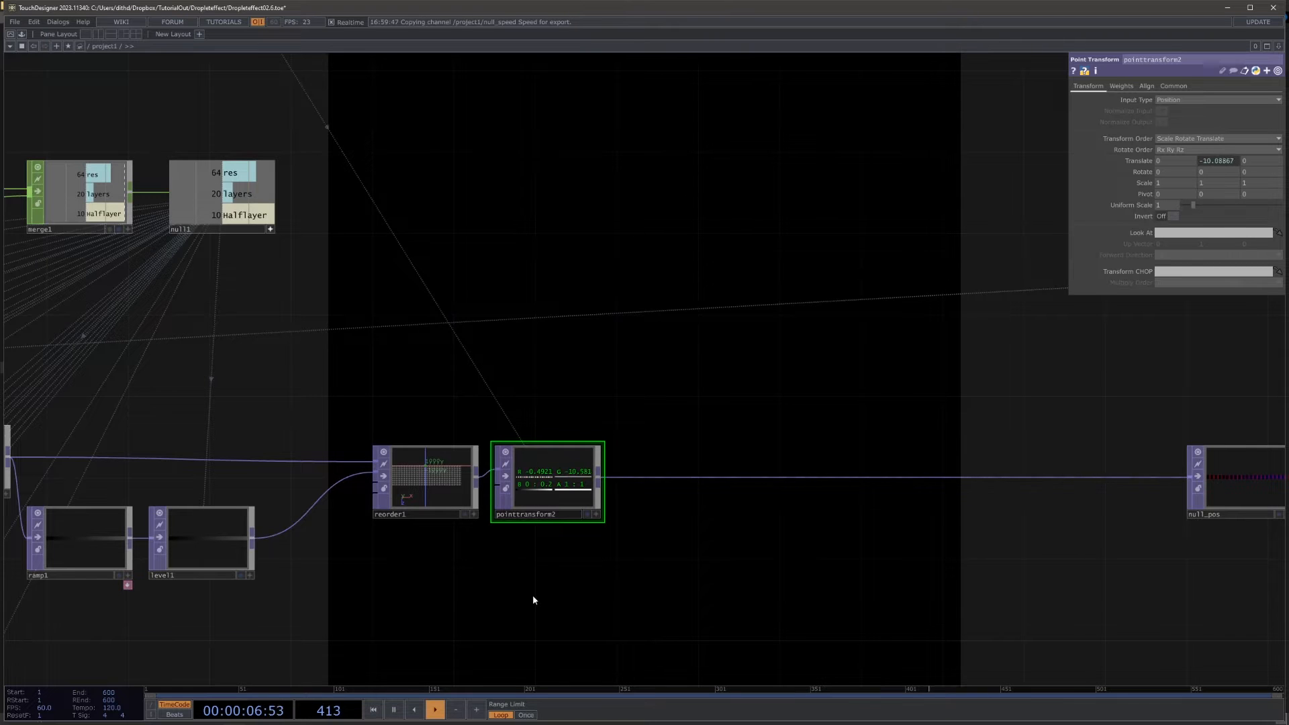
{"action": "left_click_drag", "start_coordinate": [717, 391], "coordinate": [669, 383]}
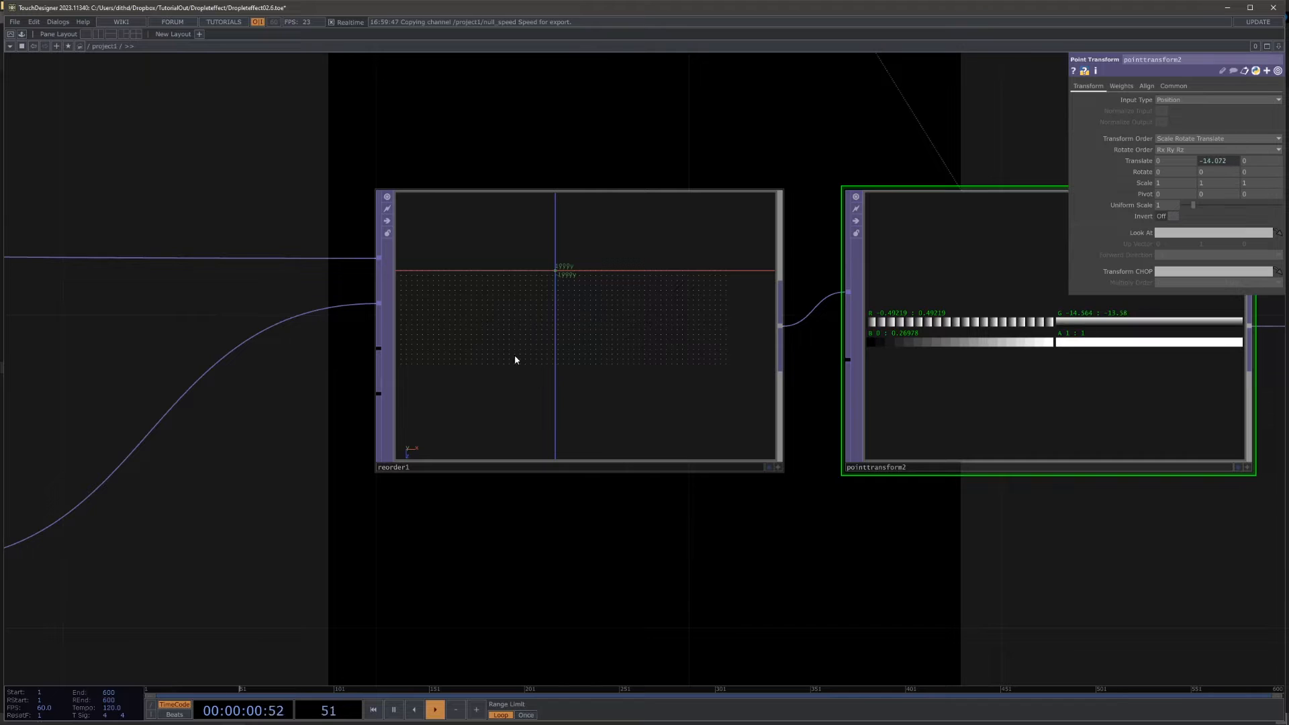
{"action": "scroll", "coordinate": [857, 521], "scroll_direction": "down", "scroll_amount": 5}
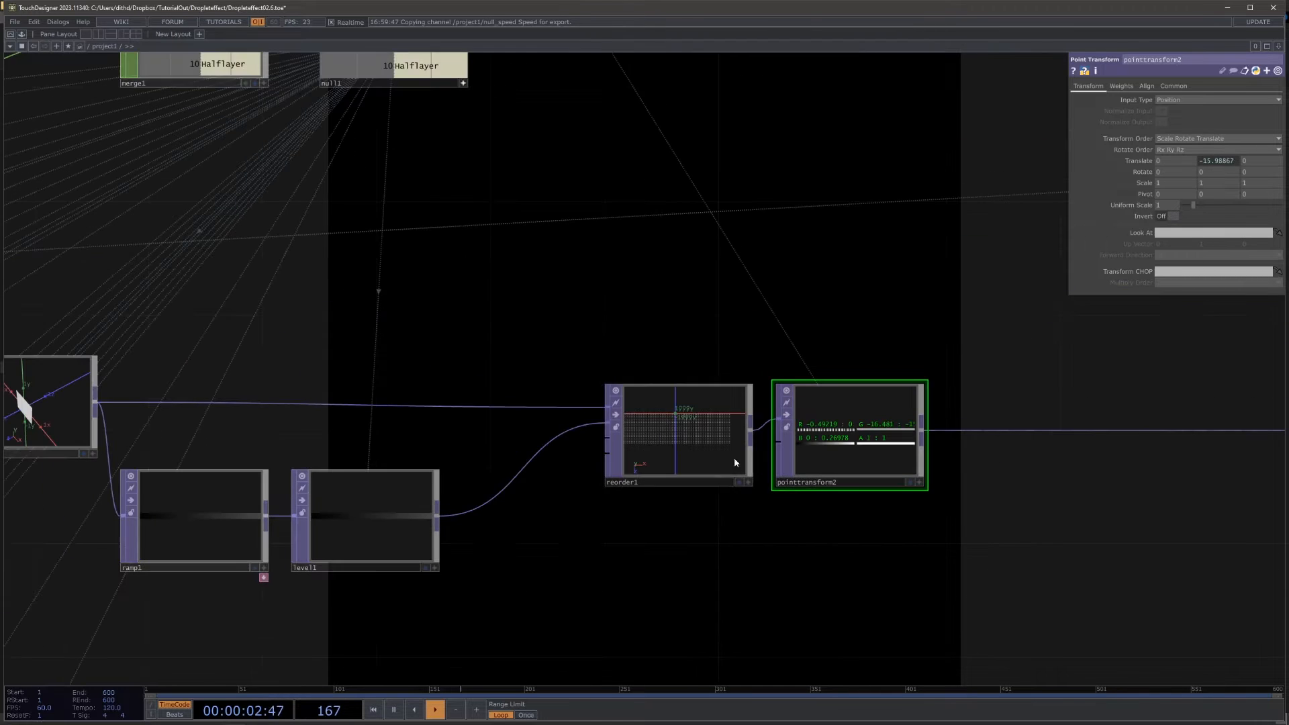
{"action": "left_click_drag", "start_coordinate": [468, 295], "coordinate": [725, 335]}
{"action": "scroll", "coordinate": [351, 407], "scroll_direction": "up", "scroll_amount": 8}
{"action": "left_click_drag", "start_coordinate": [478, 552], "coordinate": [626, 472]}
{"action": "left_click_drag", "start_coordinate": [437, 593], "coordinate": [451, 585]}
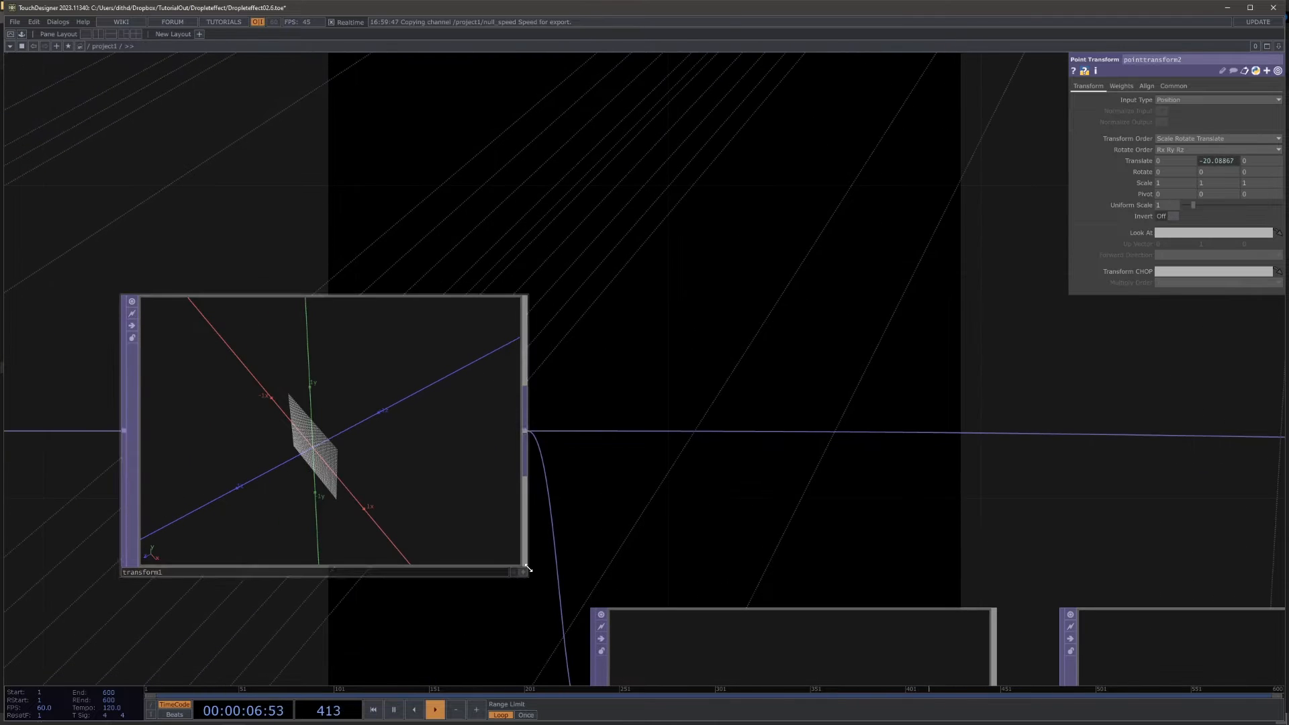
{"action": "left_click", "coordinate": [522, 573]}
{"action": "left_click_drag", "start_coordinate": [400, 515], "coordinate": [328, 472]}
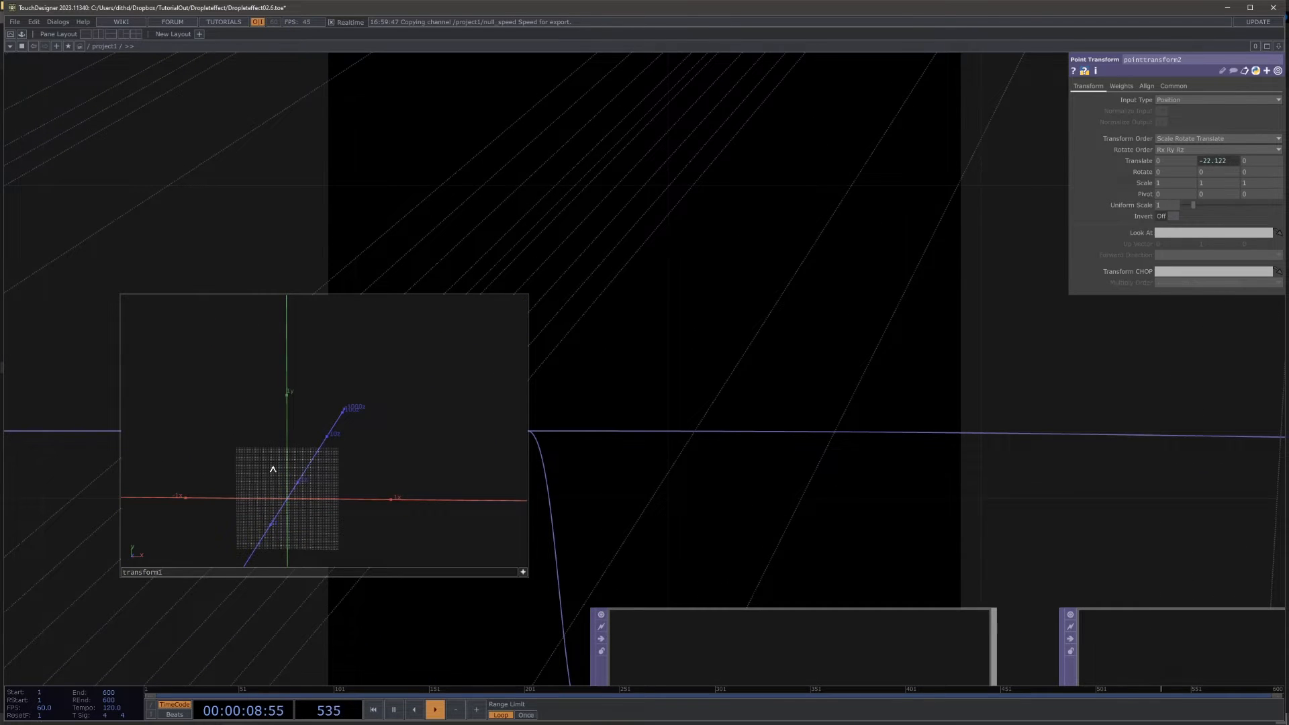
Step: Insert a Limit TOP between pointtransform2 and null_pos
{"action": "left_click_drag", "start_coordinate": [452, 254], "coordinate": [286, 215]}
{"action": "scroll", "coordinate": [288, 215], "scroll_direction": "down", "scroll_amount": 8}
{"action": "left_click_drag", "start_coordinate": [895, 391], "coordinate": [507, 409]}
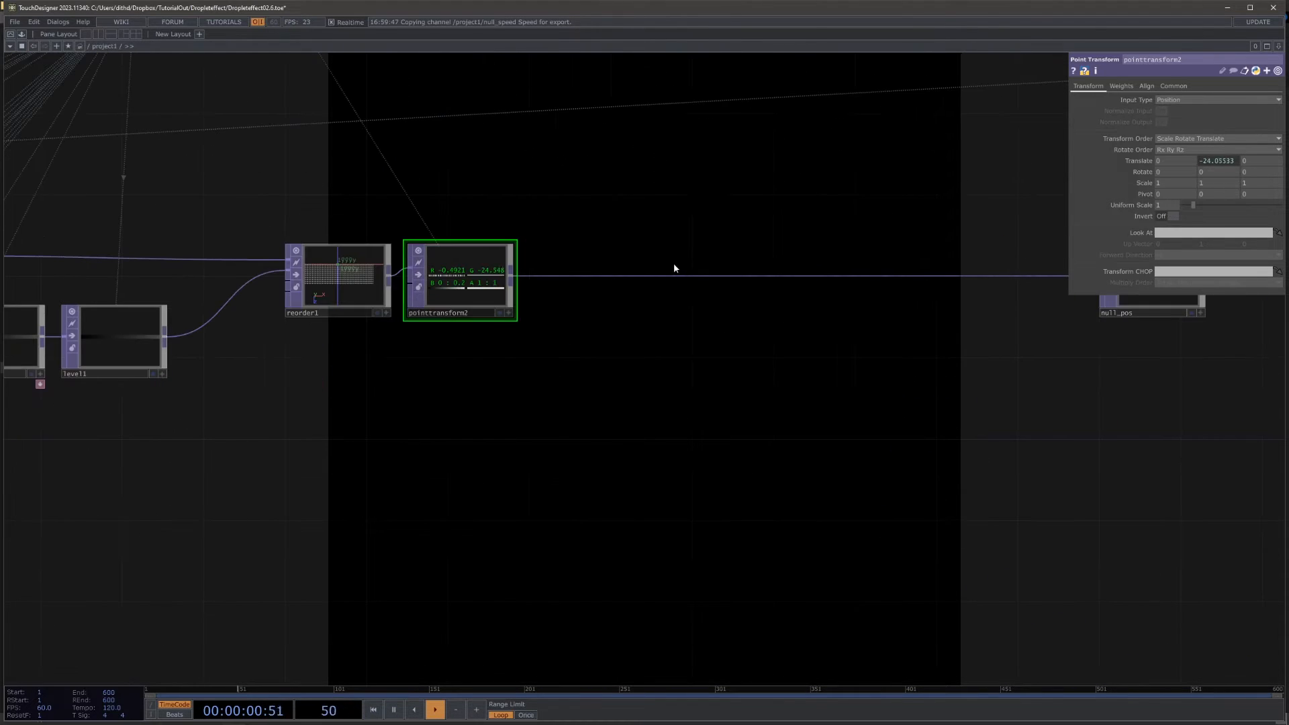
{"action": "right_click", "coordinate": [660, 275]}
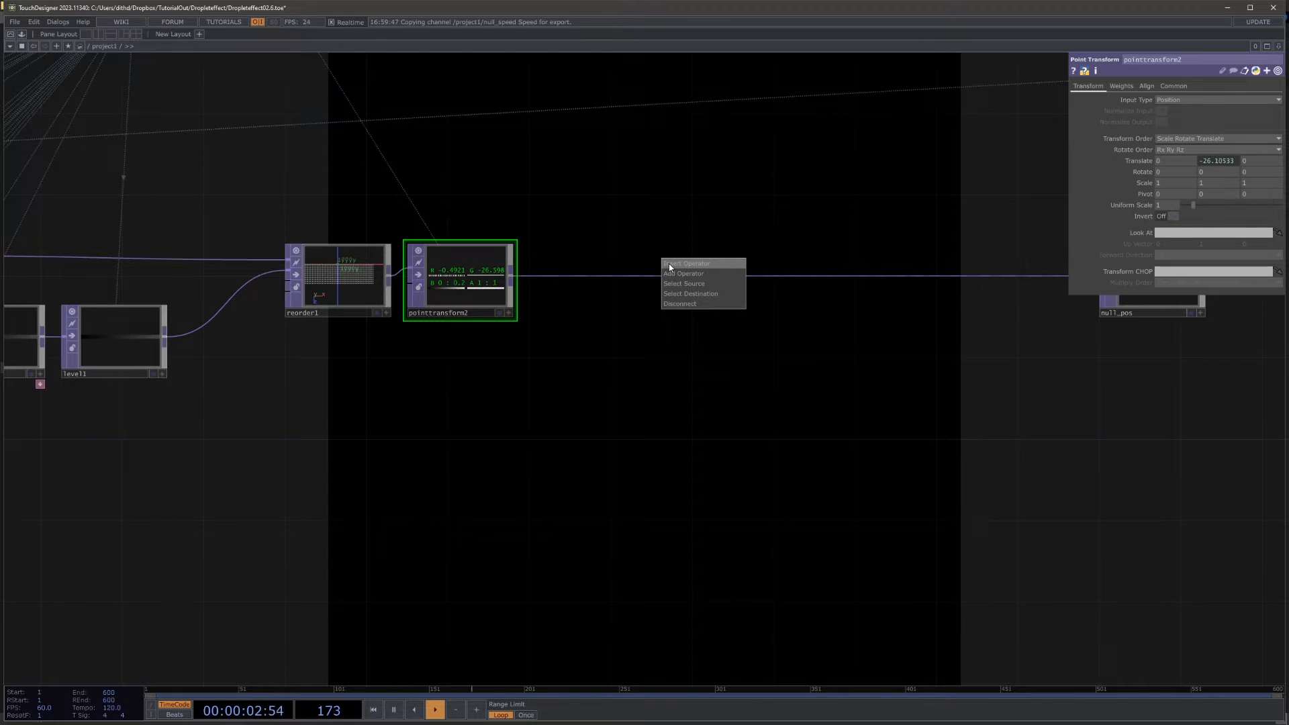
{"action": "left_click", "coordinate": [671, 263]}
{"action": "type", "text": "limi"}
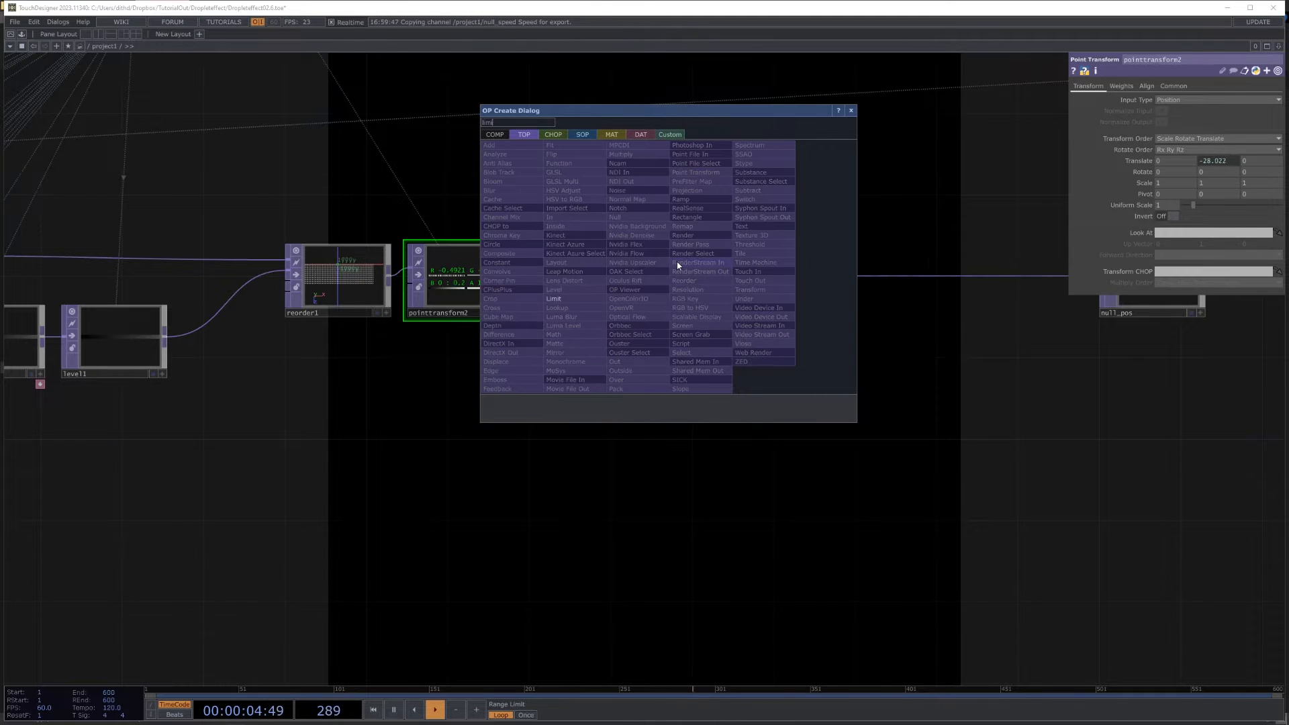
{"action": "left_click", "coordinate": [555, 299]}
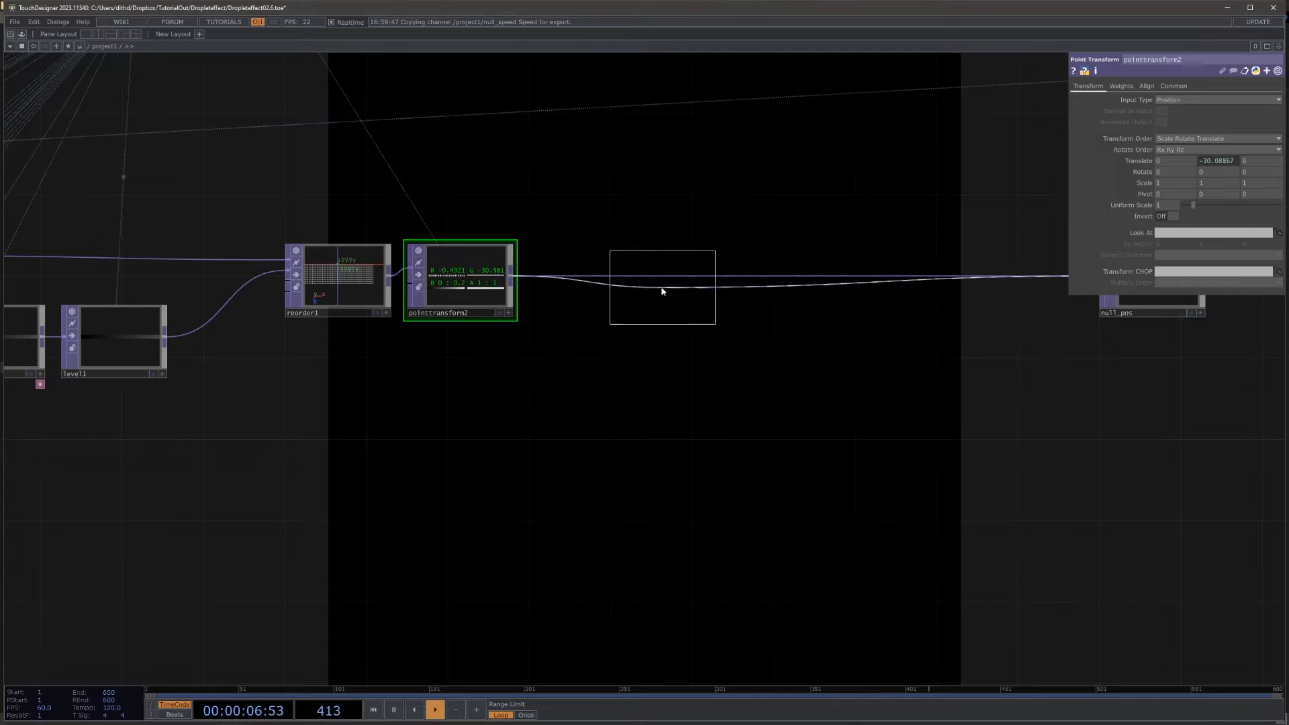
{"action": "left_click", "coordinate": [662, 287]}
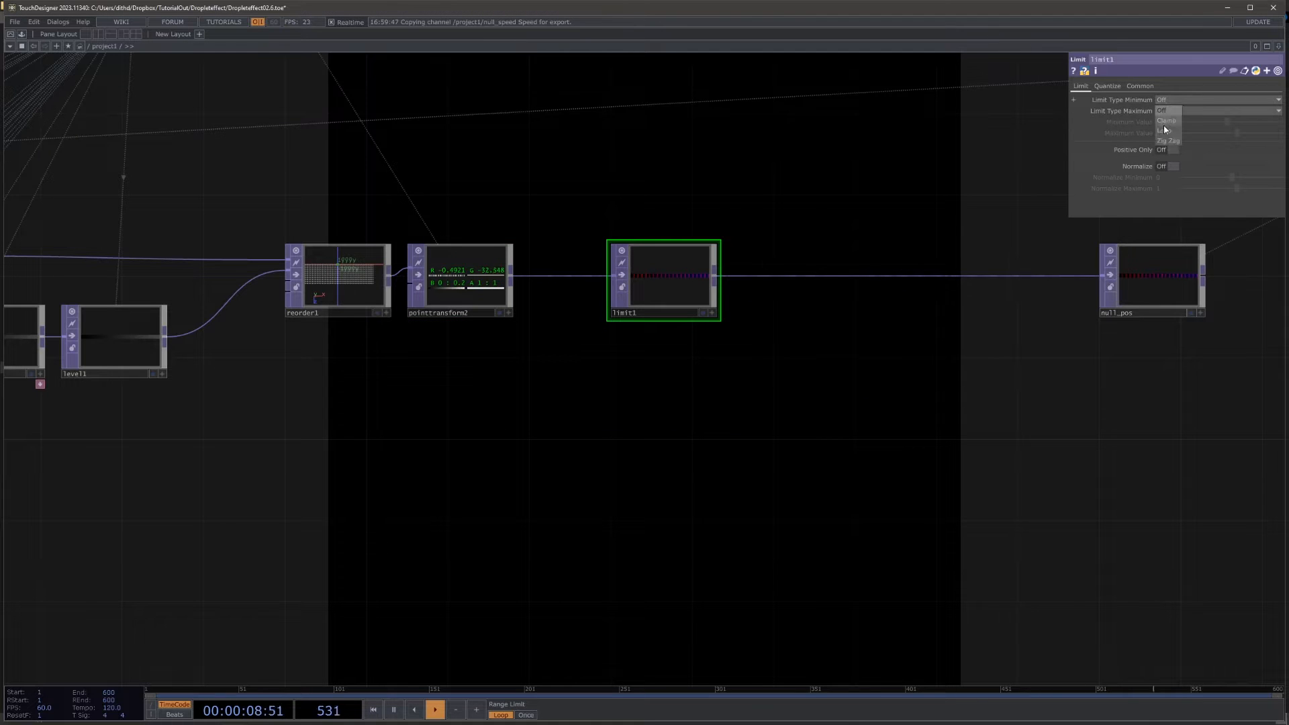
Step: Set limit1's minimum and maximum limit types to Loop, with a minimum value of -0.5 and a maximum of 0.5
{"action": "left_click", "coordinate": [1165, 129]}
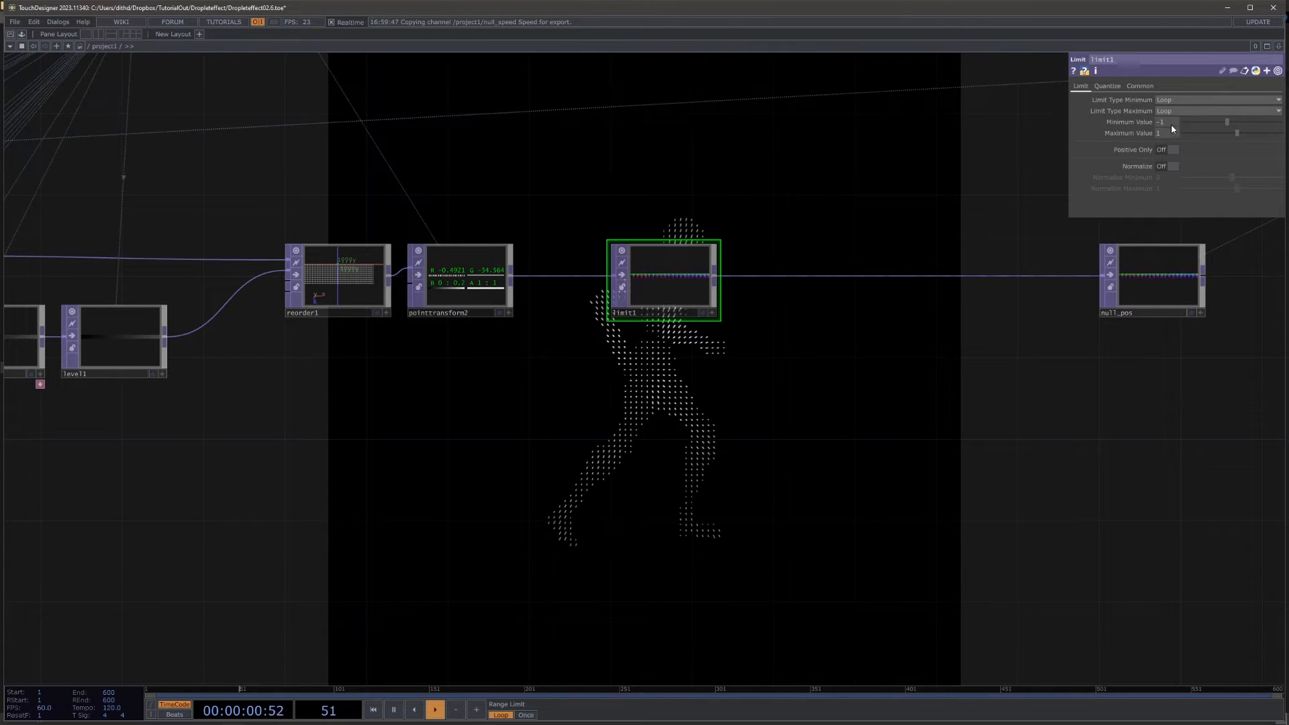
{"action": "left_click", "coordinate": [1168, 124]}
{"action": "type", "text": "-0."}
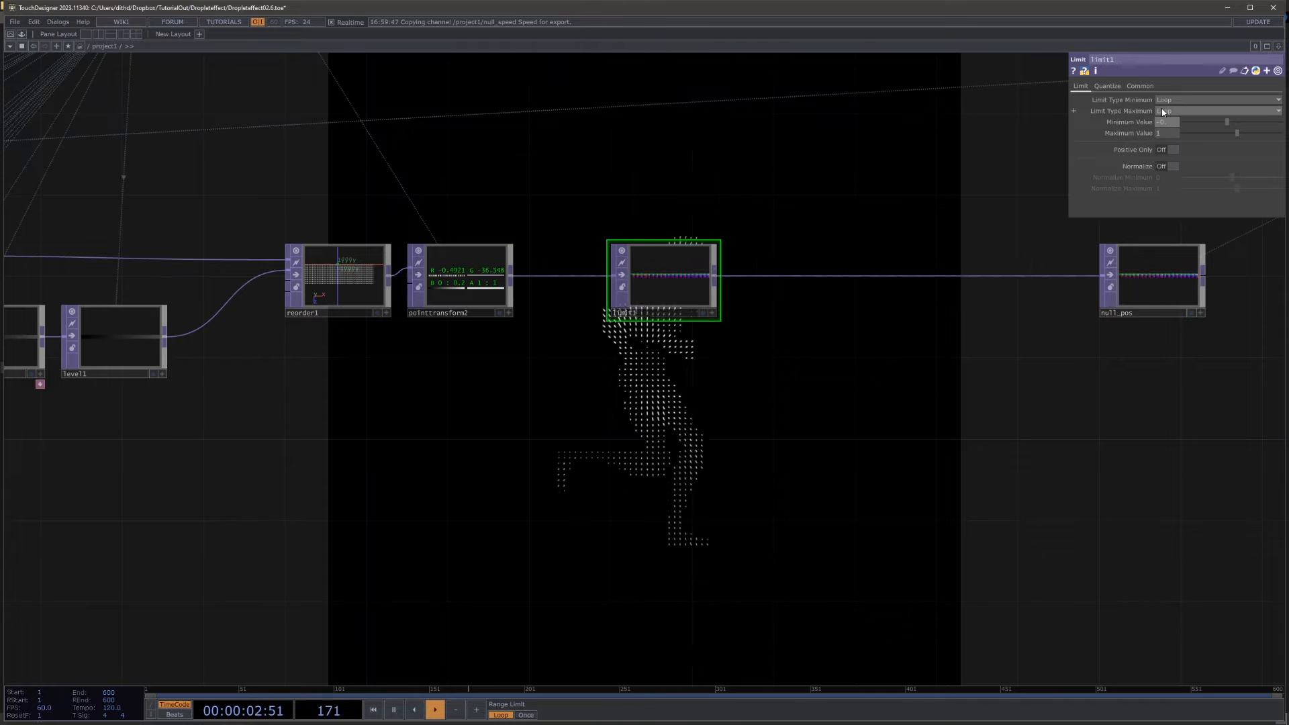
{"action": "type", "text": "5"}
{"action": "key", "text": "Tab"}
{"action": "type", "text": "0.5"}
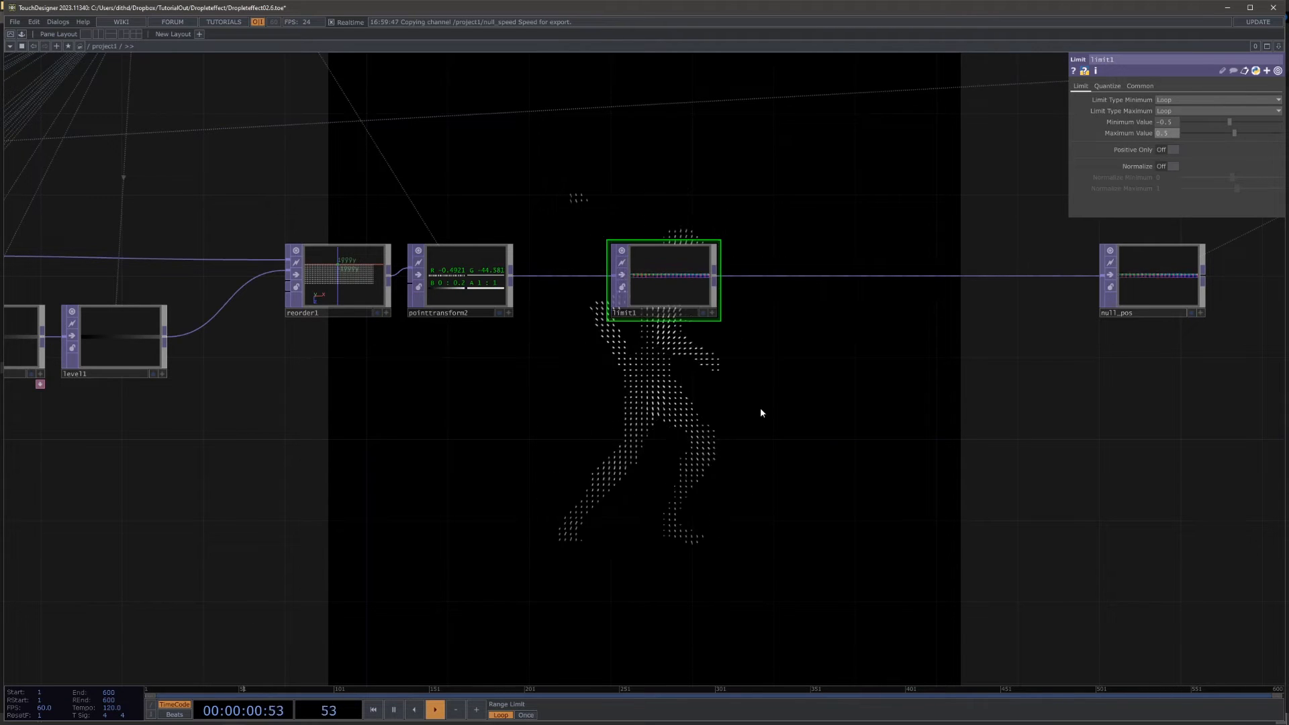
Step: Restrict limit1's channel mask to the green channel only
{"action": "left_click_drag", "start_coordinate": [761, 412], "coordinate": [608, 377]}
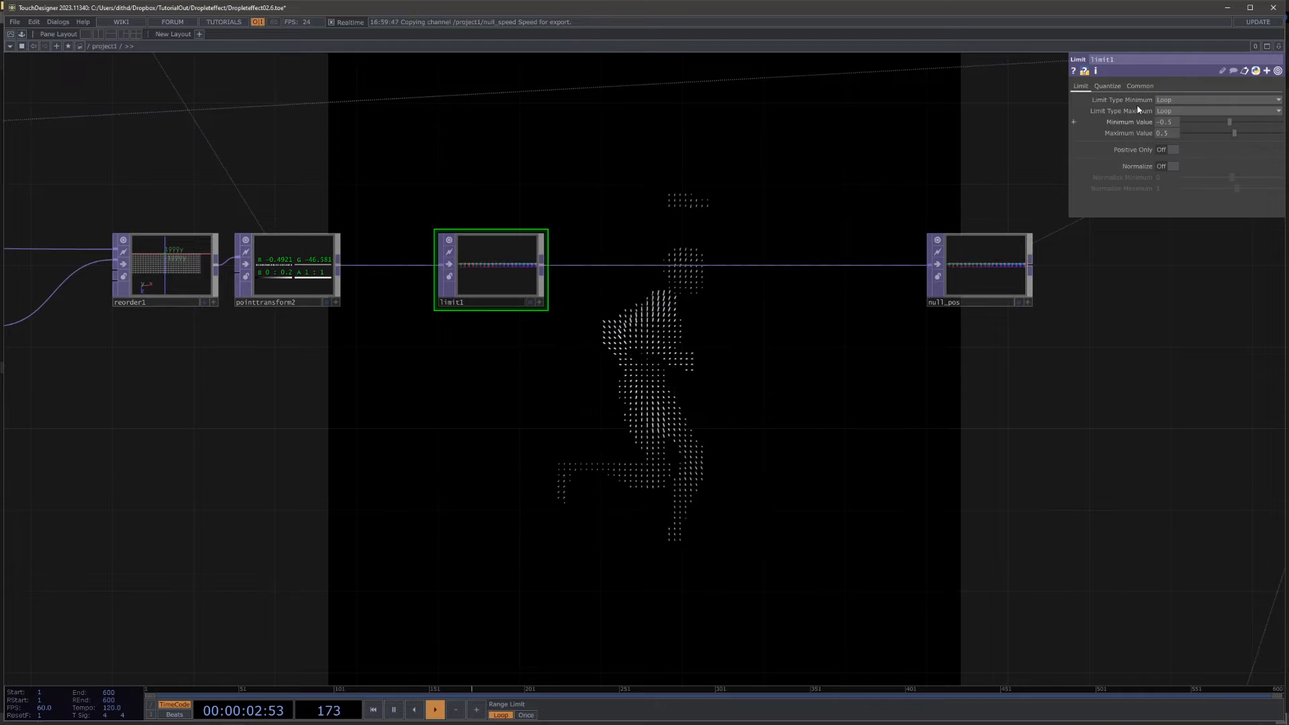
{"action": "left_click", "coordinate": [1140, 86]}
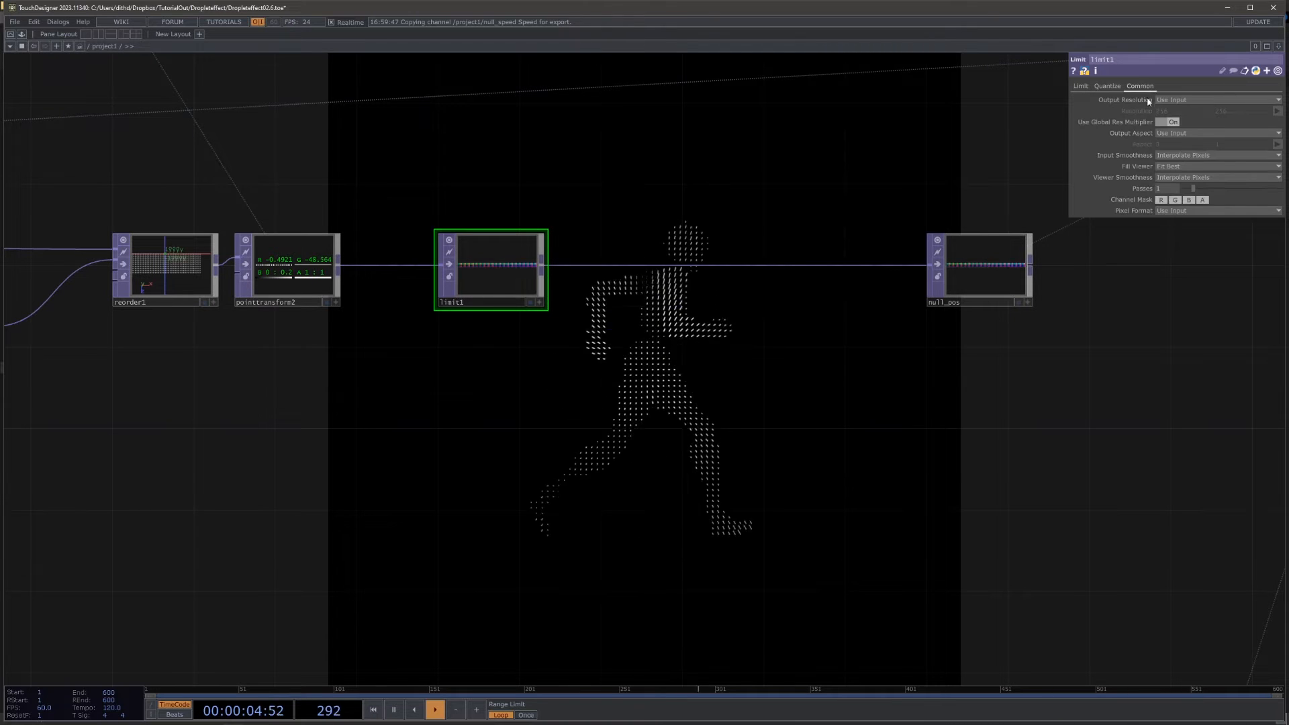
{"action": "left_click", "coordinate": [1163, 202]}
{"action": "left_click", "coordinate": [1174, 202]}
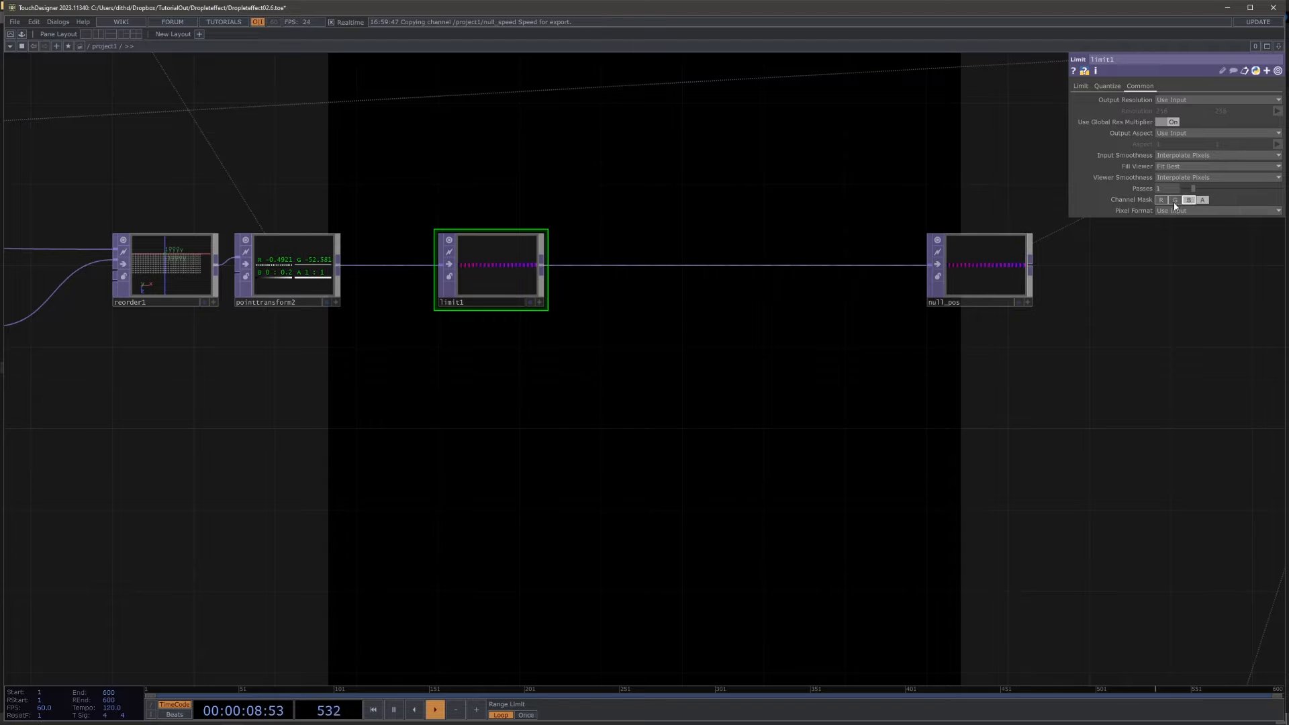
{"action": "left_click", "coordinate": [1176, 203]}
{"action": "left_click", "coordinate": [1188, 202]}
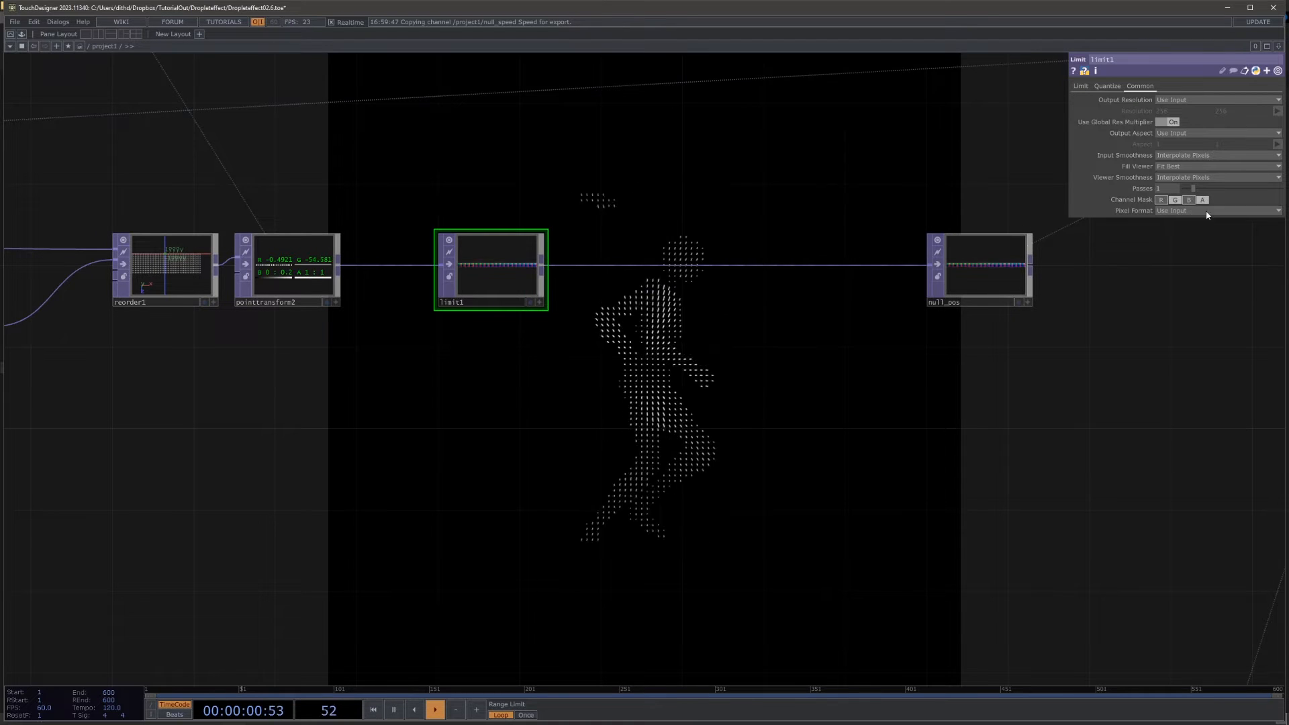
{"action": "left_click", "coordinate": [1203, 200]}
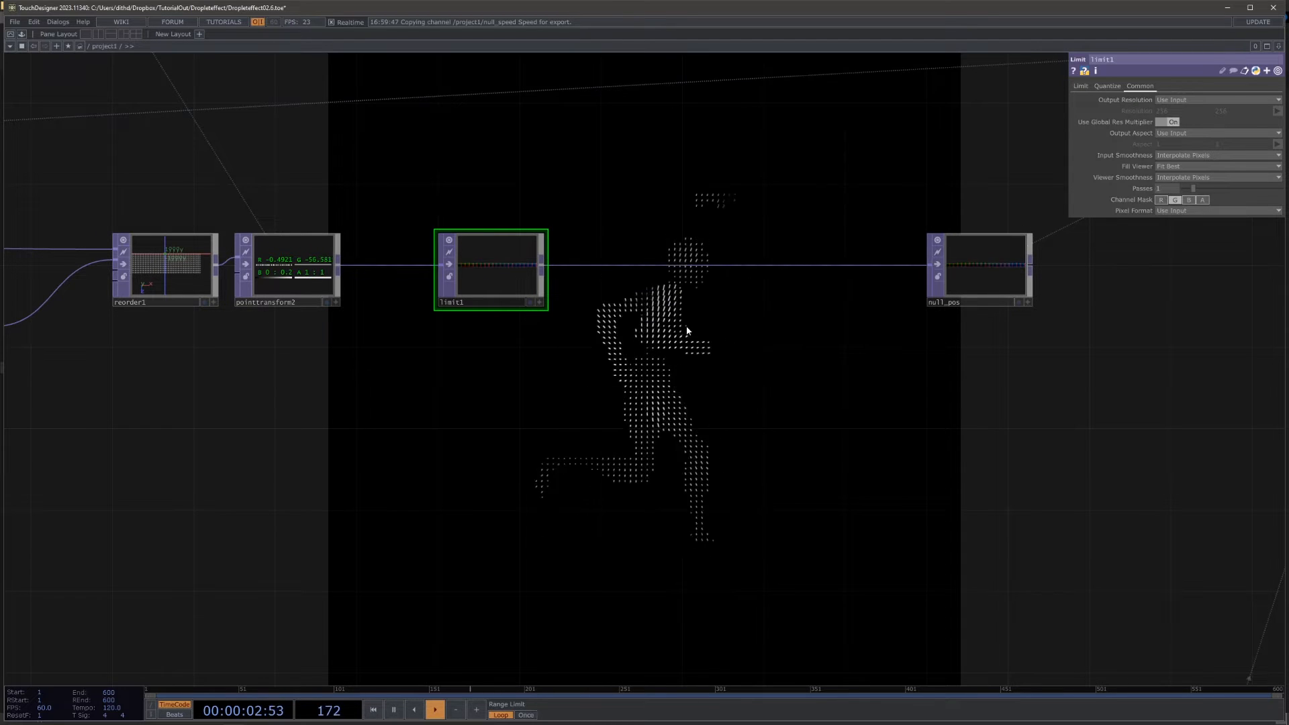
Step: Examine the looped position texture in limit1 and the matching layered texture in null_color
{"action": "scroll", "coordinate": [504, 222], "scroll_direction": "up", "scroll_amount": 5}
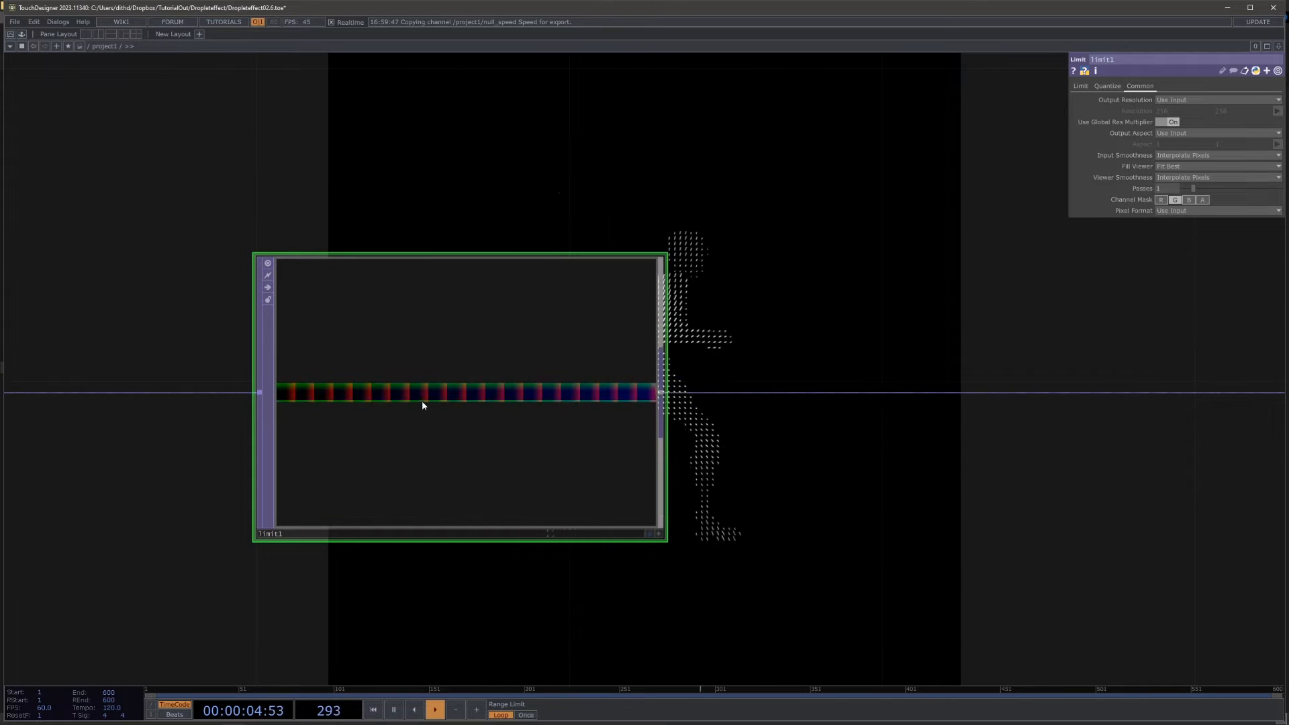
{"action": "scroll", "coordinate": [690, 230], "scroll_direction": "down", "scroll_amount": 4}
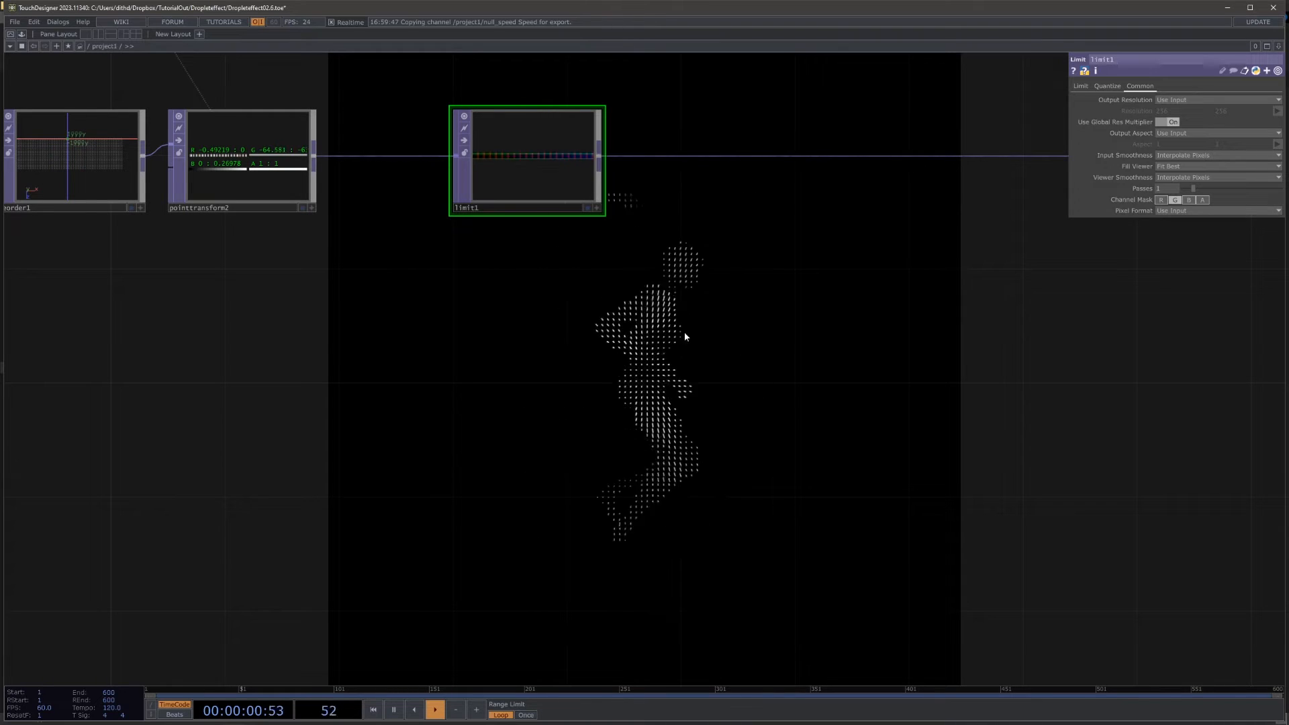
{"action": "left_click_drag", "start_coordinate": [666, 433], "coordinate": [718, 298]}
{"action": "scroll", "coordinate": [720, 294], "scroll_direction": "down", "scroll_amount": 6}
{"action": "left_click_drag", "start_coordinate": [589, 439], "coordinate": [668, 251]}
{"action": "scroll", "coordinate": [665, 294], "scroll_direction": "down", "scroll_amount": 3}
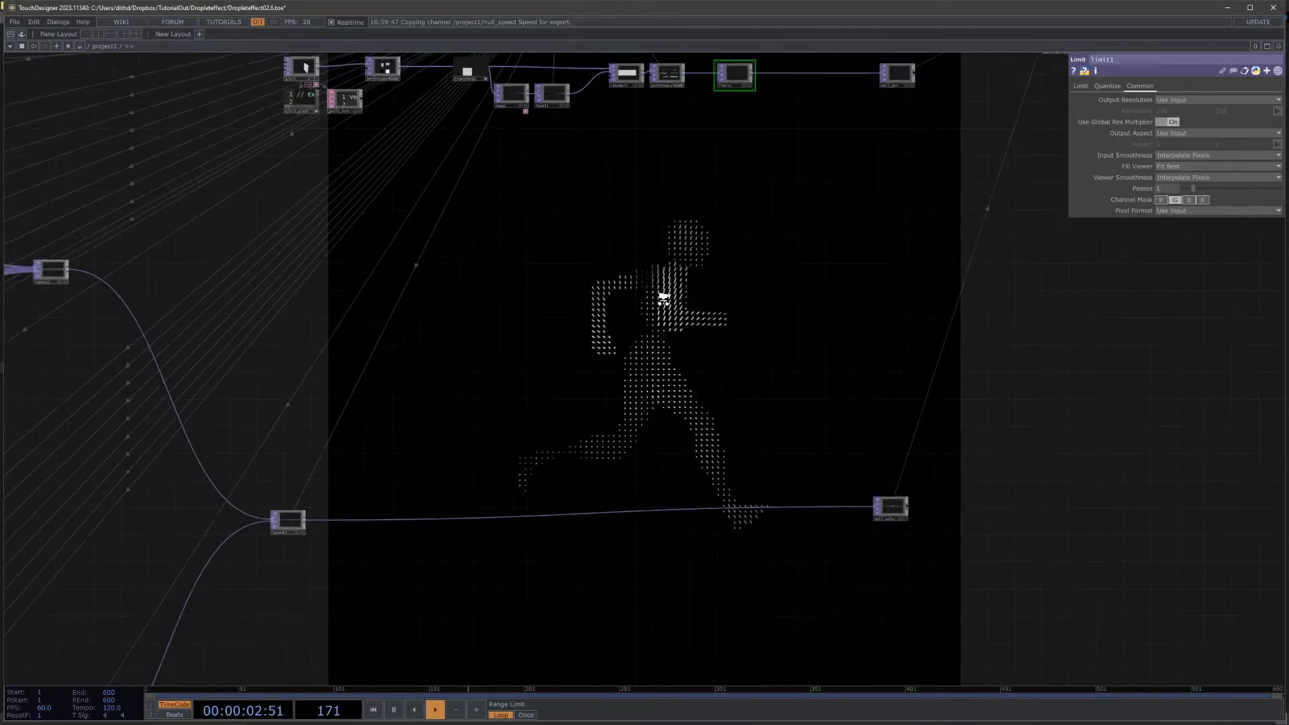
{"action": "scroll", "coordinate": [874, 501], "scroll_direction": "up", "scroll_amount": 9}
{"action": "scroll", "coordinate": [875, 502], "scroll_direction": "up", "scroll_amount": 1}
{"action": "left_click_drag", "start_coordinate": [858, 495], "coordinate": [858, 530]}
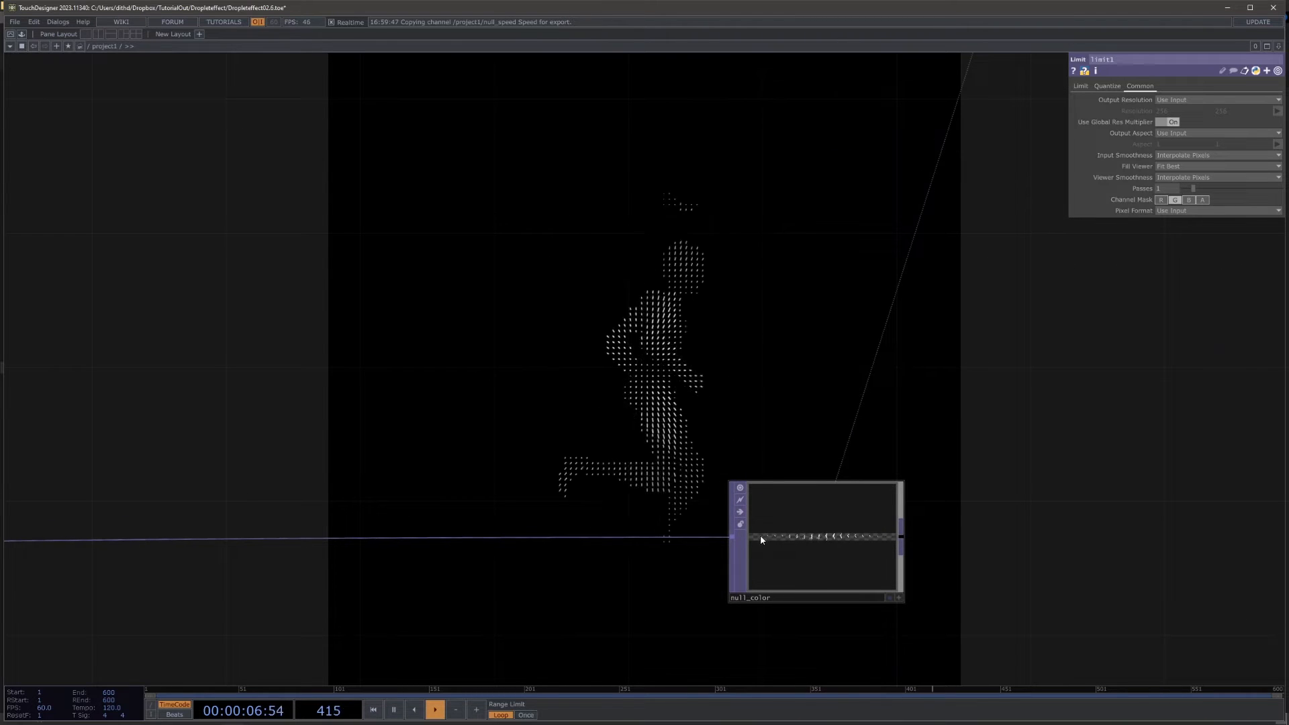
{"action": "scroll", "coordinate": [842, 544], "scroll_direction": "up", "scroll_amount": 4}
{"action": "scroll", "coordinate": [843, 545], "scroll_direction": "up", "scroll_amount": 1}
{"action": "scroll", "coordinate": [403, 396], "scroll_direction": "down", "scroll_amount": 8}
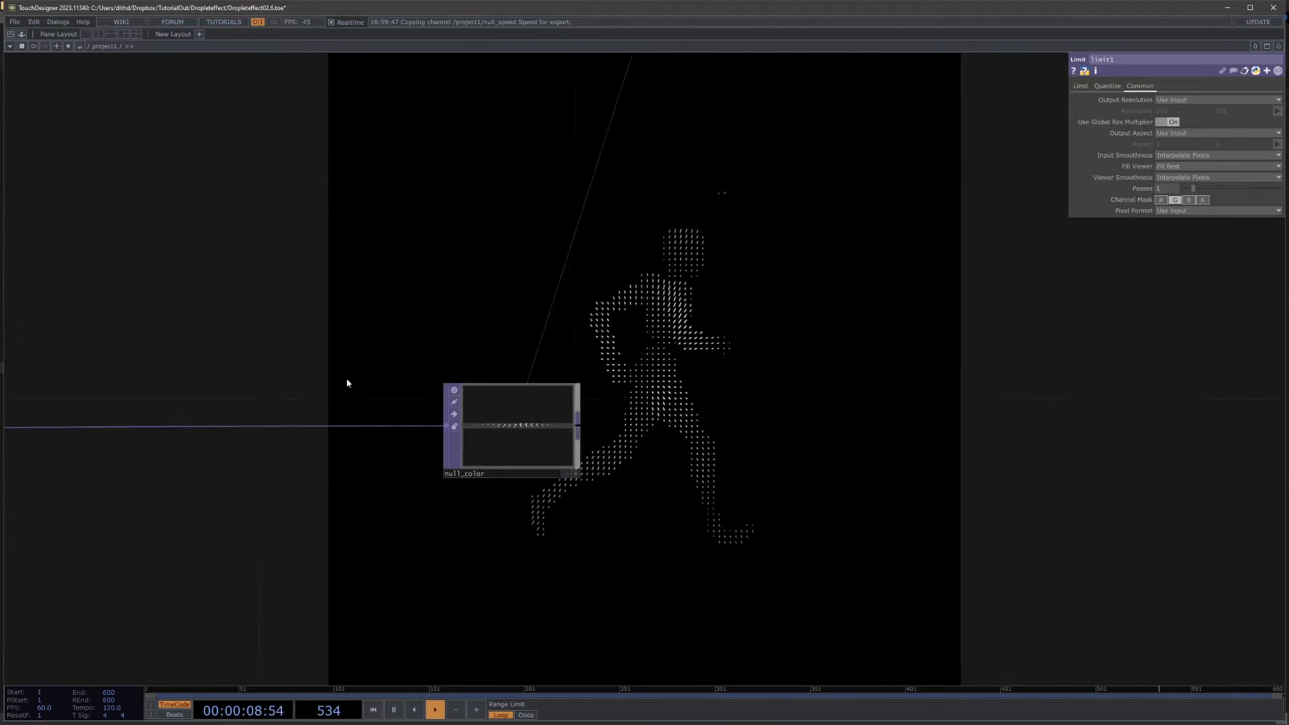
Step: Insert a Transform TOP in the connection leading into null_color
{"action": "left_click_drag", "start_coordinate": [356, 382], "coordinate": [799, 372]}
{"action": "scroll", "coordinate": [552, 376], "scroll_direction": "down", "scroll_amount": 4}
{"action": "right_click", "coordinate": [369, 400]}
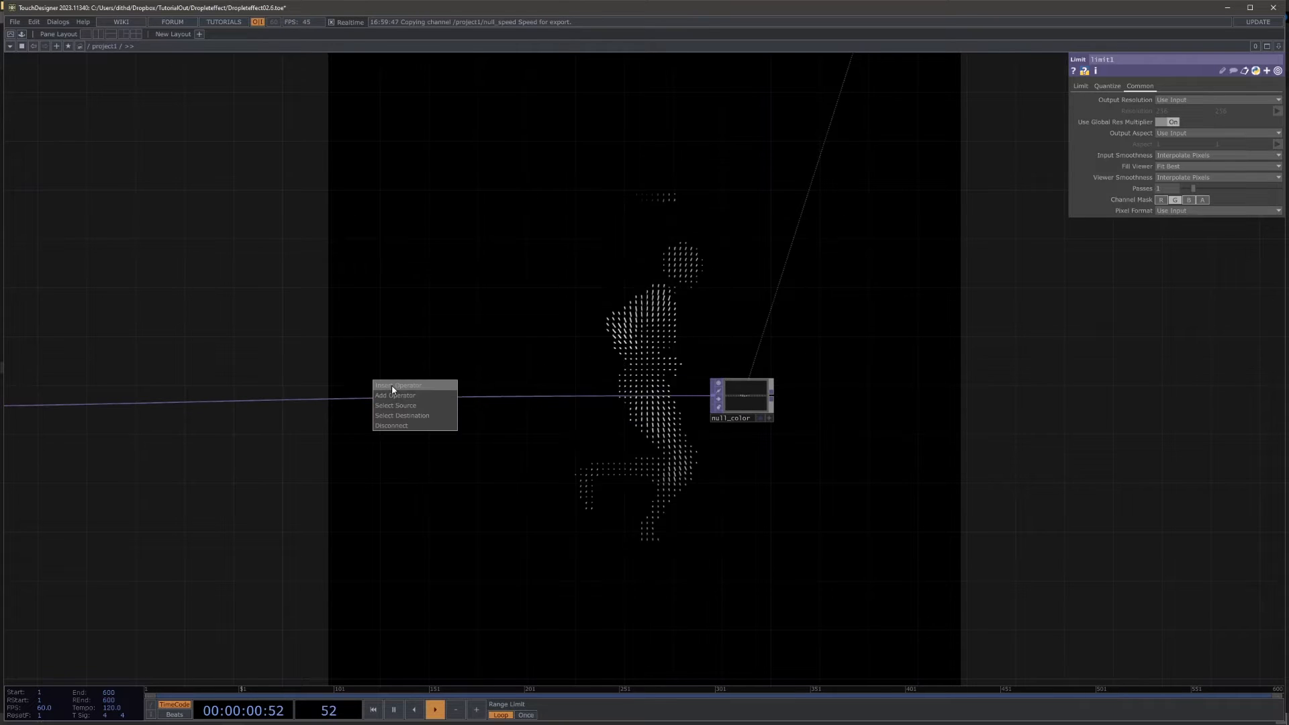
{"action": "left_click", "coordinate": [392, 384]}
{"action": "type", "text": "tr"}
{"action": "left_click", "coordinate": [473, 410]}
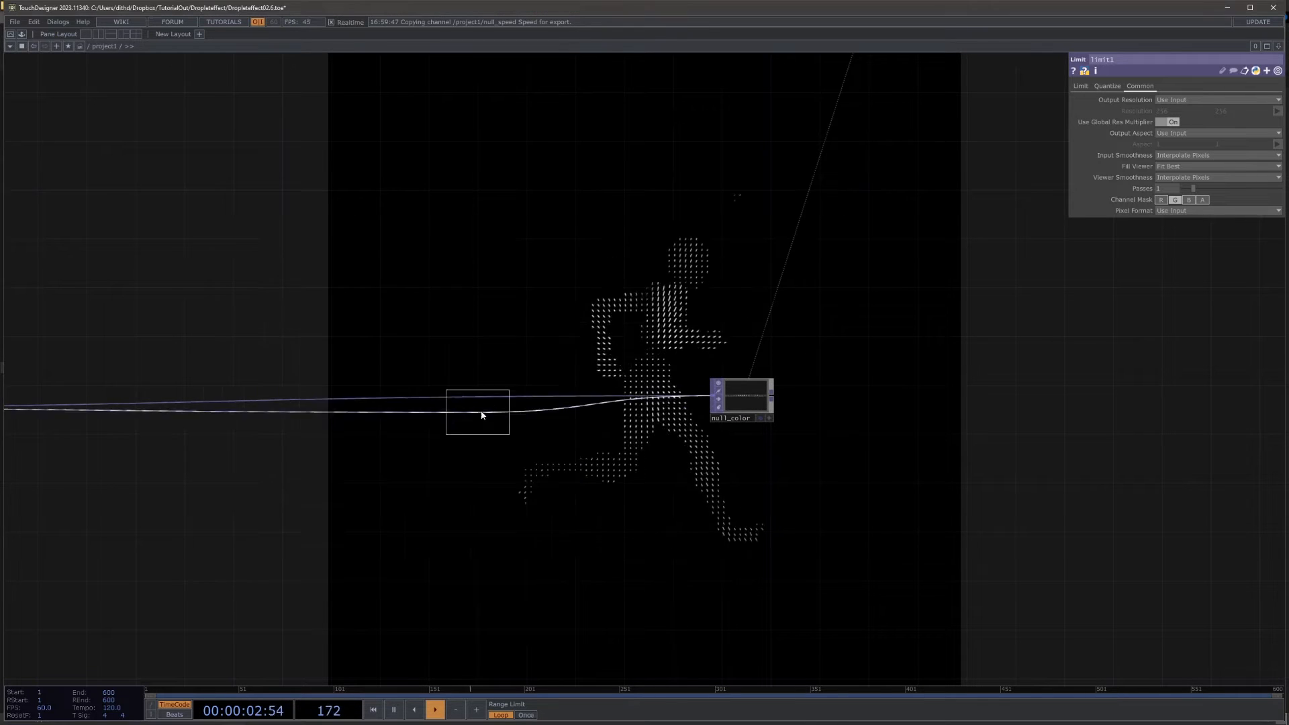
{"action": "left_click", "coordinate": [498, 401]}
Step: Drive the new Transform TOP's Y translate with the expression -op('null_speed')['Speed']
{"action": "left_click_drag", "start_coordinate": [575, 298], "coordinate": [536, 379]}
{"action": "scroll", "coordinate": [535, 383], "scroll_direction": "down", "scroll_amount": 3}
{"action": "left_click_drag", "start_coordinate": [588, 300], "coordinate": [631, 489]}
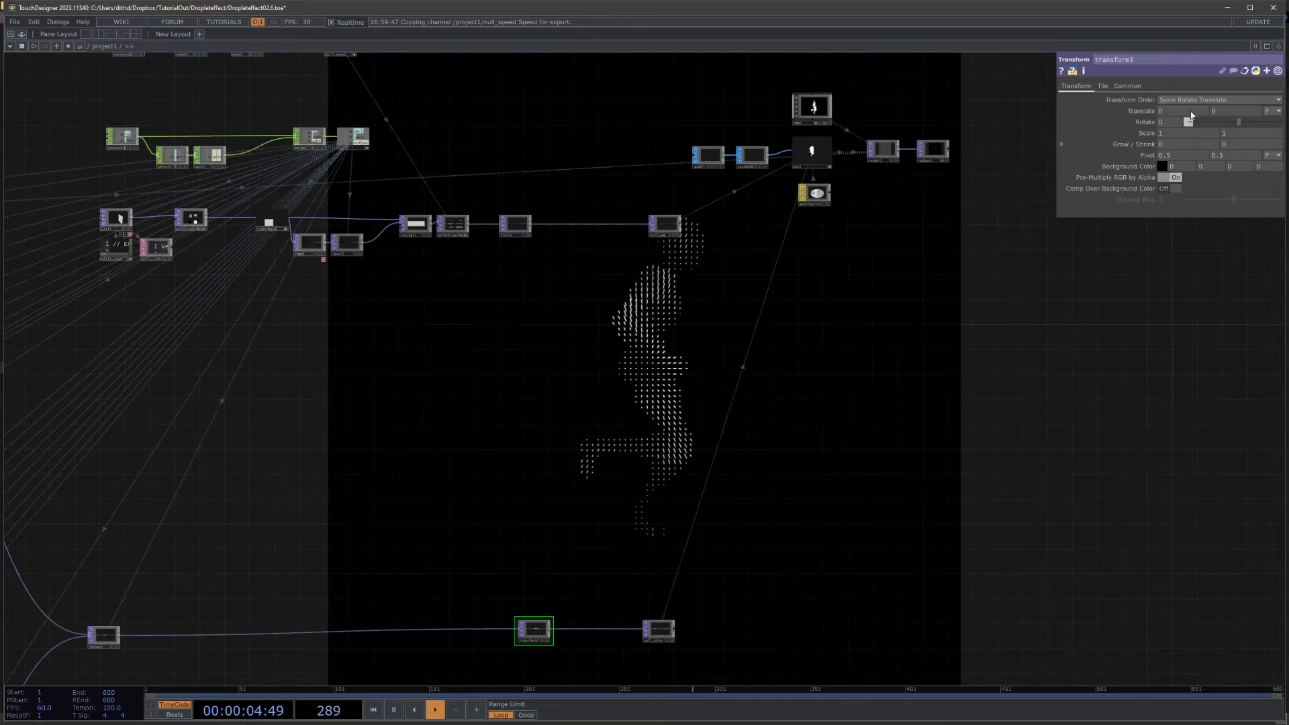
{"action": "scroll", "coordinate": [389, 176], "scroll_direction": "up", "scroll_amount": 6}
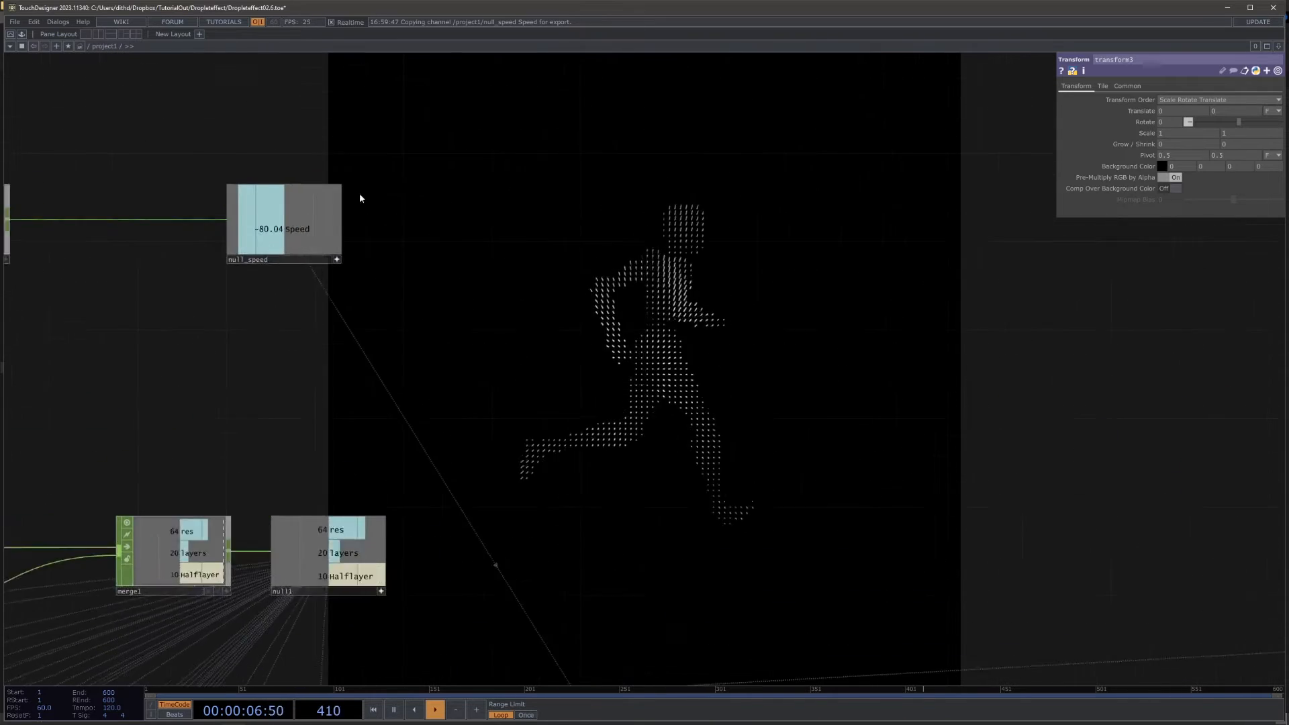
{"action": "left_click_drag", "start_coordinate": [1282, 100], "coordinate": [1226, 111]}
{"action": "left_click", "coordinate": [1235, 109]}
{"action": "left_click", "coordinate": [1104, 113]}
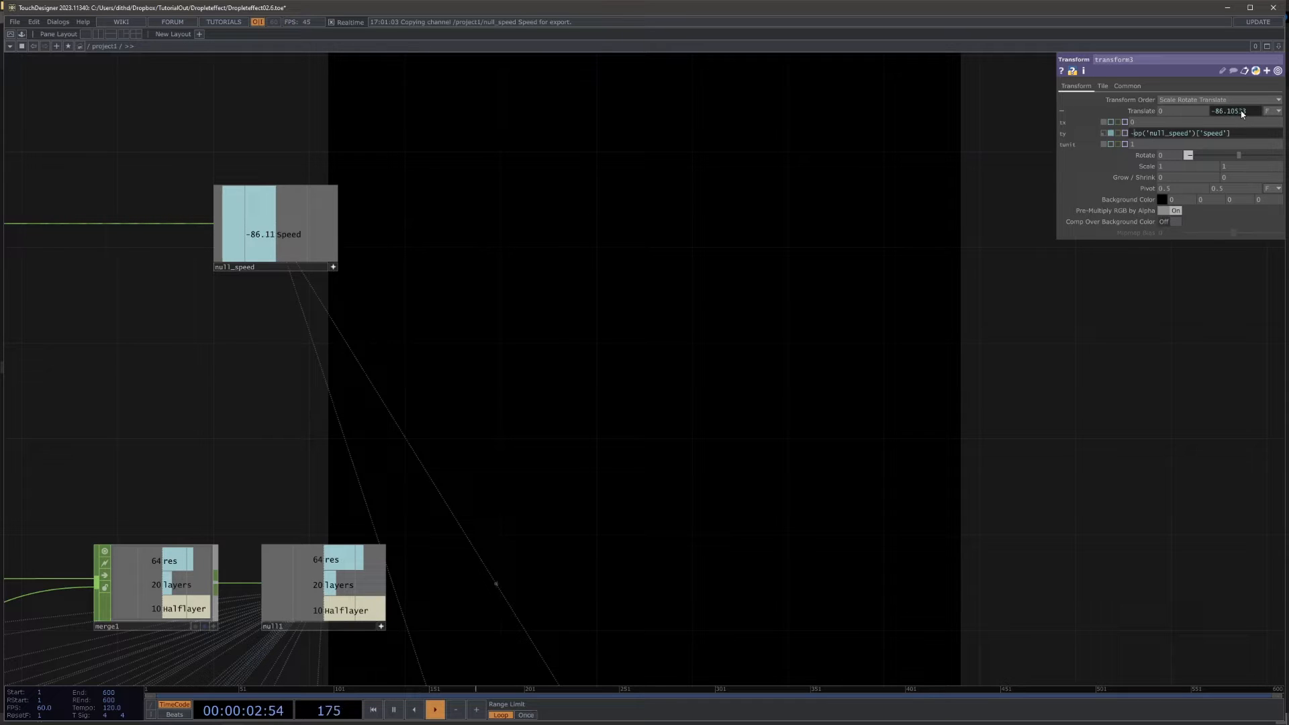
Step: Change the Extend mode of the Transform TOP before null_color so its texture repeats beyond the edges
{"action": "left_click_drag", "start_coordinate": [888, 317], "coordinate": [845, 104]}
{"action": "left_click", "coordinate": [1104, 86]}
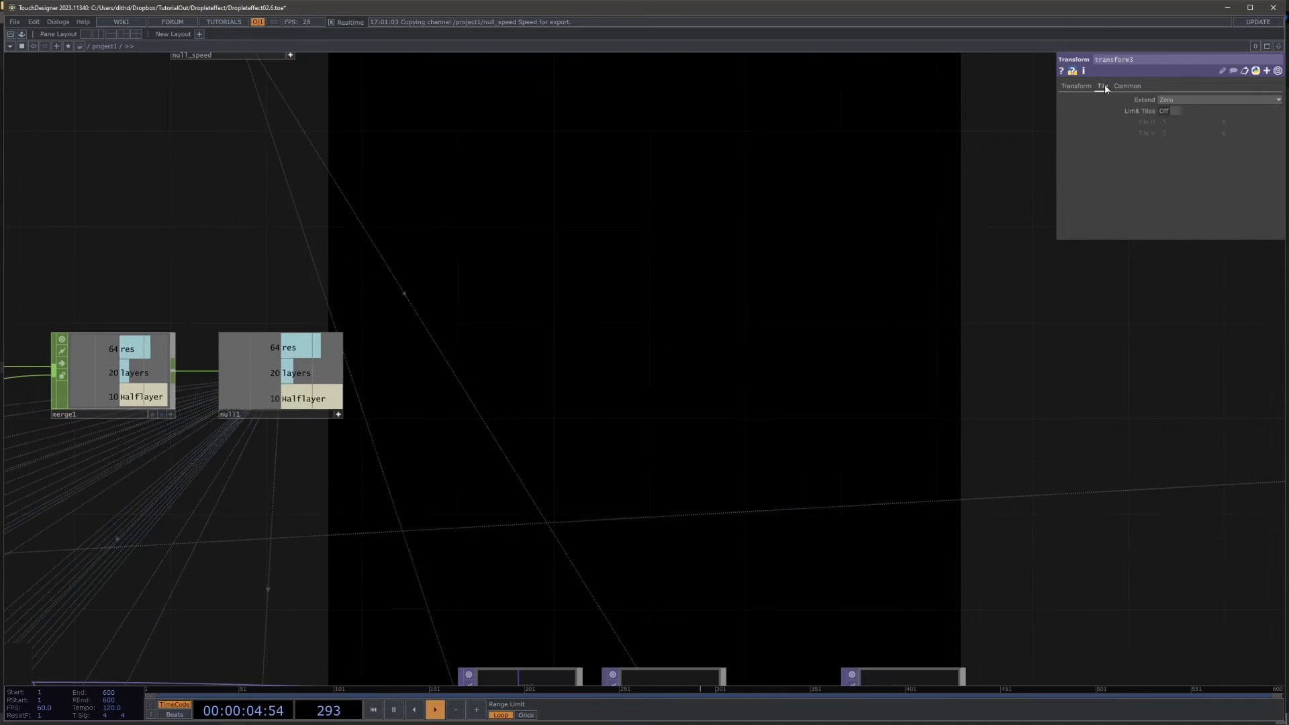
{"action": "left_click", "coordinate": [1201, 100]}
{"action": "left_click", "coordinate": [1169, 130]}
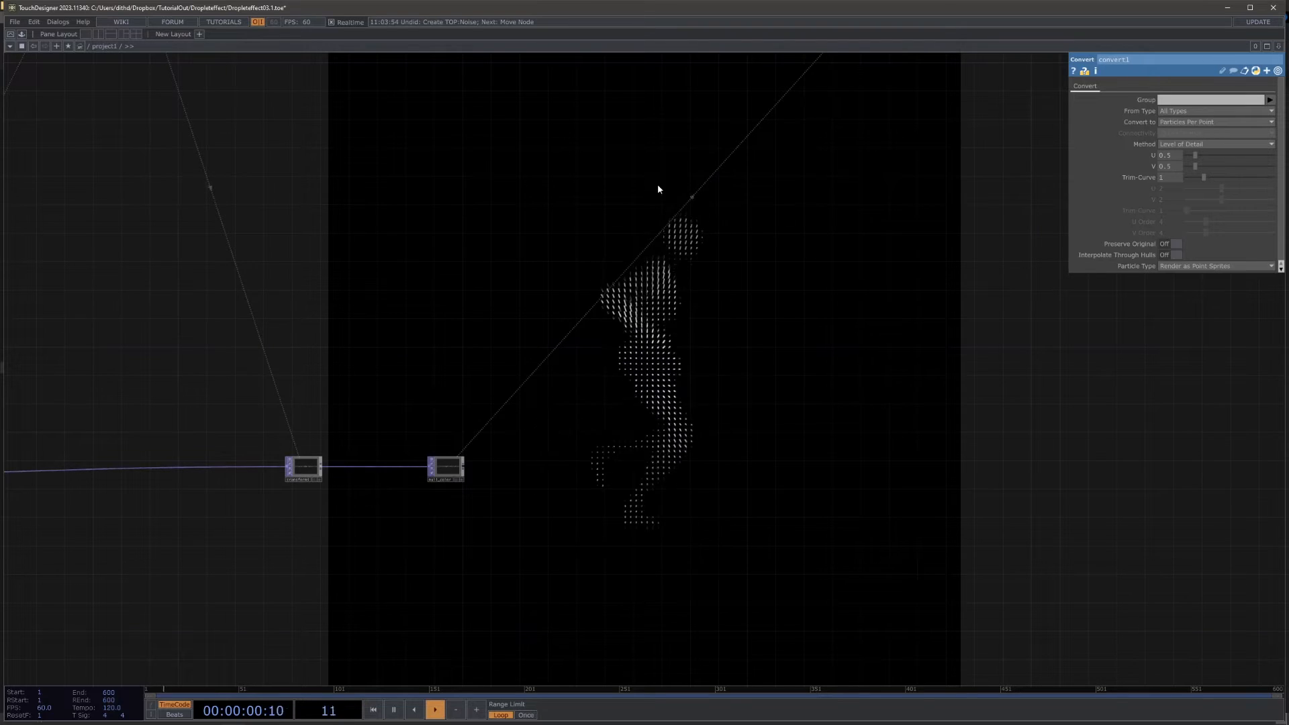
Step: Select the geometry, camera, point sprite material and render operators together and move them farther along from null_pos to free up space
{"action": "left_click_drag", "start_coordinate": [455, 273], "coordinate": [555, 268]}
{"action": "scroll", "coordinate": [563, 268], "scroll_direction": "down", "scroll_amount": 5}
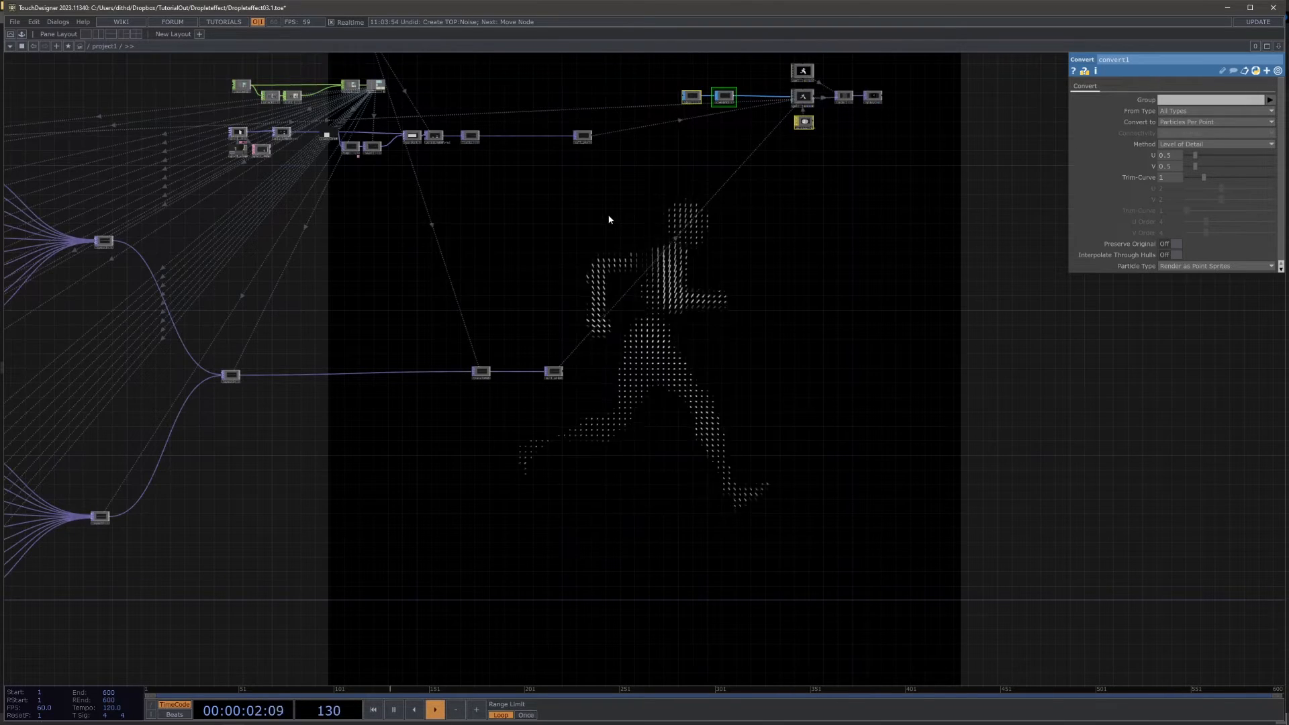
{"action": "left_click_drag", "start_coordinate": [608, 220], "coordinate": [492, 297]}
{"action": "left_click_drag", "start_coordinate": [824, 302], "coordinate": [781, 388]}
{"action": "right_click_drag", "start_coordinate": [502, 190], "coordinate": [752, 366]}
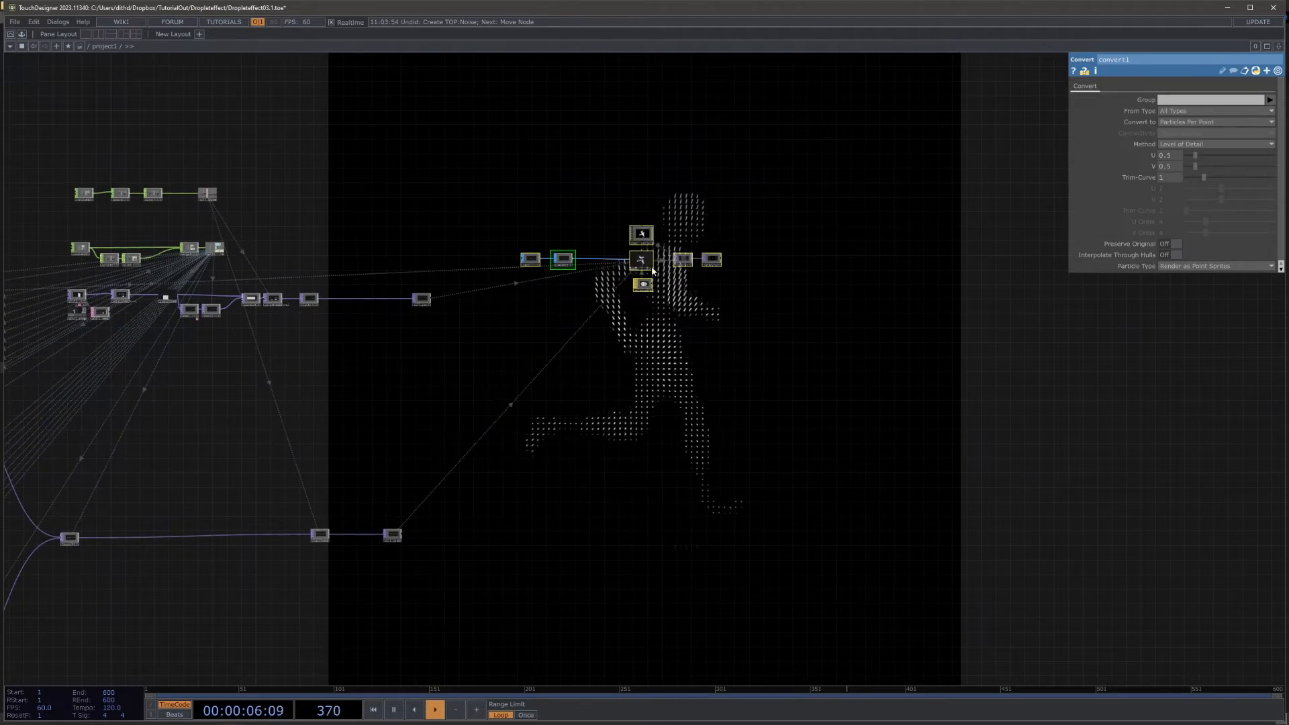
{"action": "scroll", "coordinate": [675, 275], "scroll_direction": "up", "scroll_amount": 5}
{"action": "scroll", "coordinate": [680, 276], "scroll_direction": "up", "scroll_amount": 2}
{"action": "left_click_drag", "start_coordinate": [527, 208], "coordinate": [751, 210]}
{"action": "left_click_drag", "start_coordinate": [634, 431], "coordinate": [479, 413]}
{"action": "scroll", "coordinate": [480, 412], "scroll_direction": "down", "scroll_amount": 5}
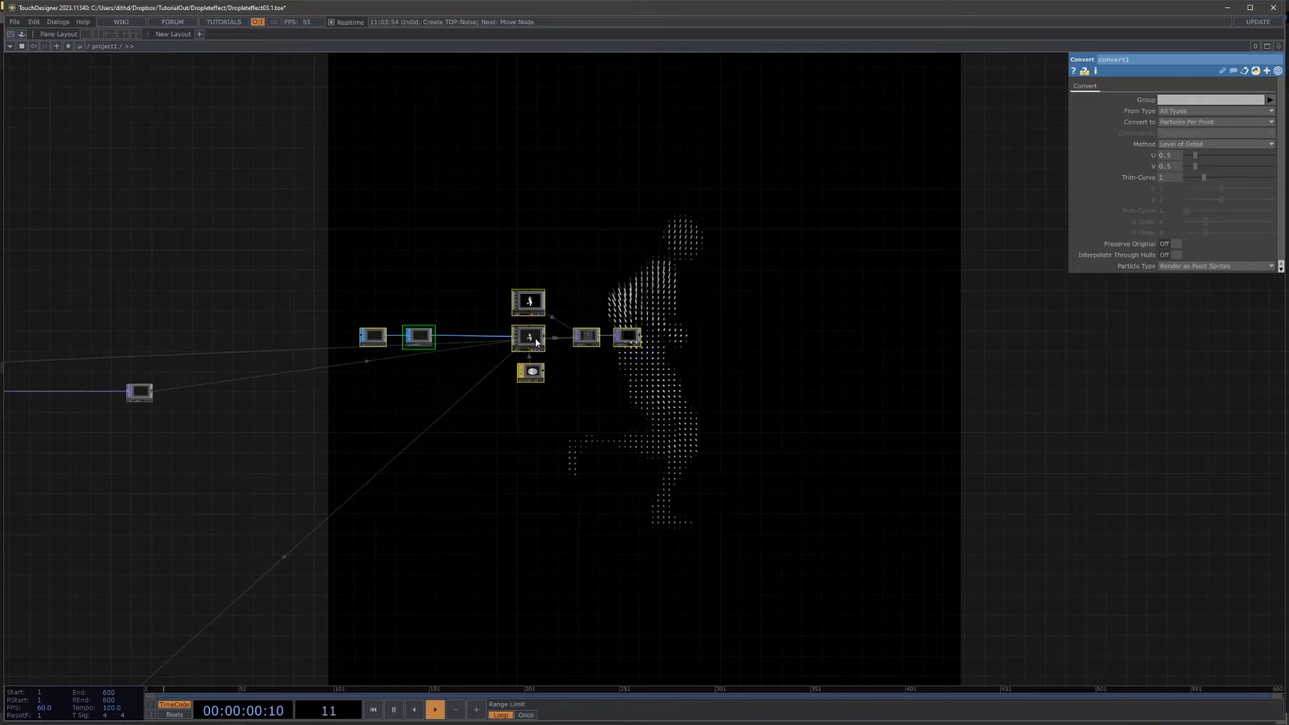
{"action": "left_click_drag", "start_coordinate": [535, 343], "coordinate": [656, 337]}
Step: Add a Sphere SOP below add1 and set its Primitive Type to Polygon
{"action": "scroll", "coordinate": [425, 360], "scroll_direction": "up", "scroll_amount": 3}
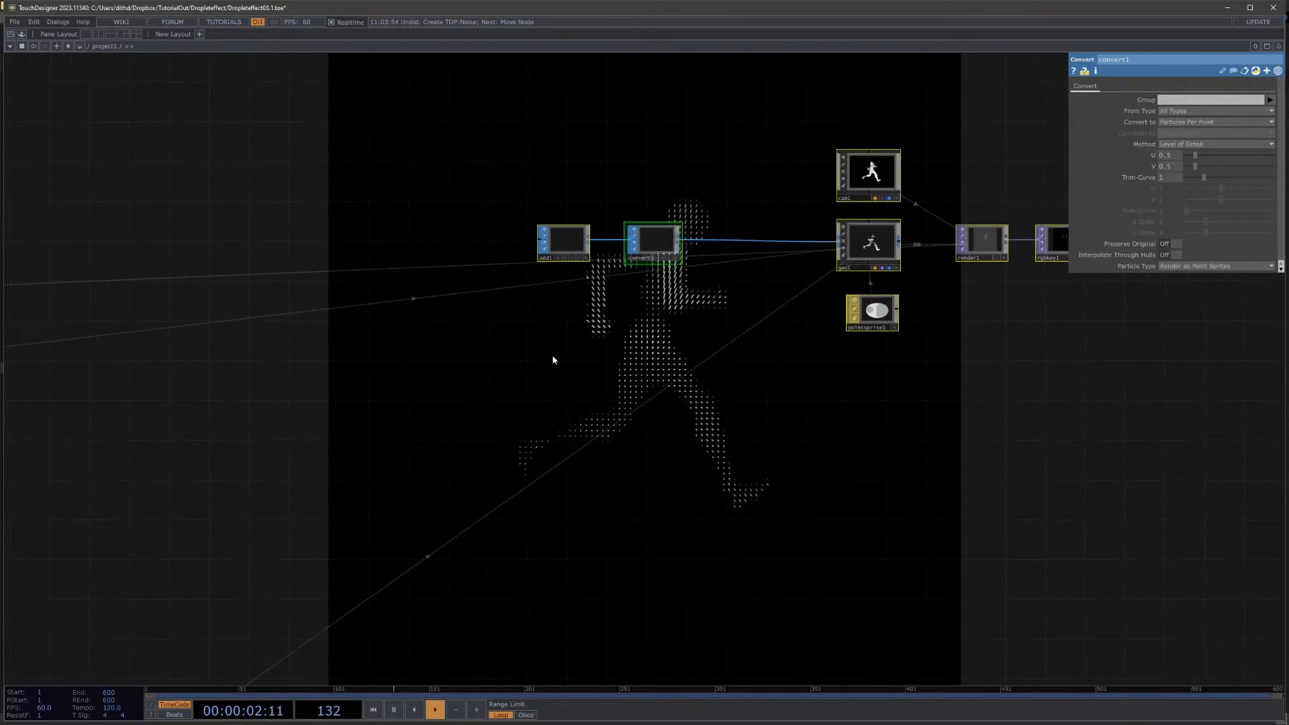
{"action": "key", "text": "Tab"}
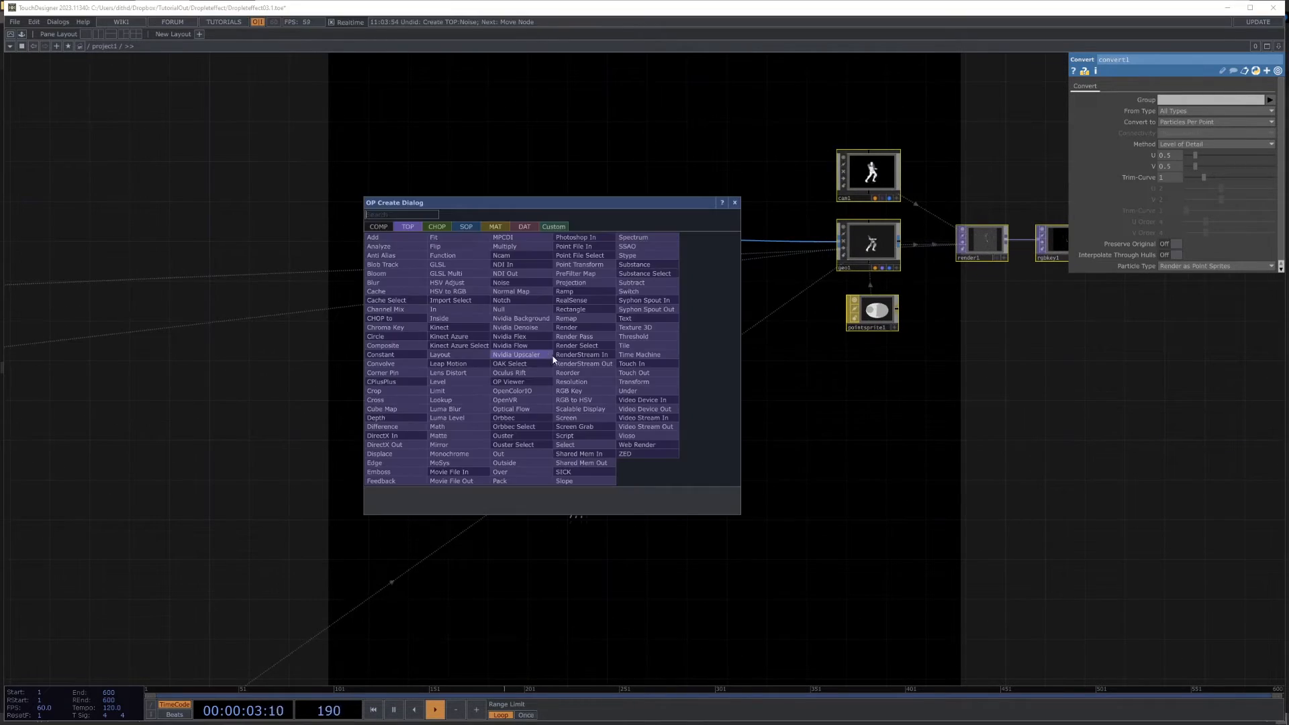
{"action": "left_click", "coordinate": [466, 227]}
{"action": "type", "text": "sph"}
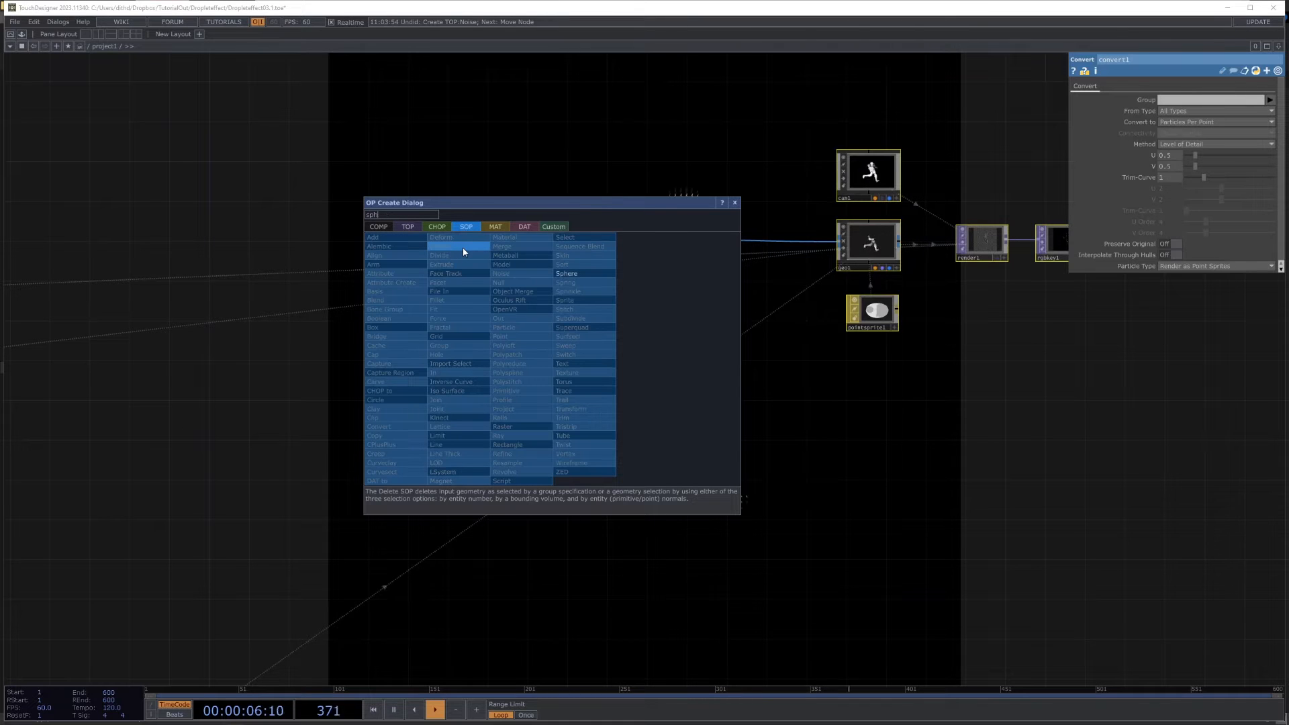
{"action": "left_click", "coordinate": [567, 274]}
{"action": "left_click", "coordinate": [495, 331]}
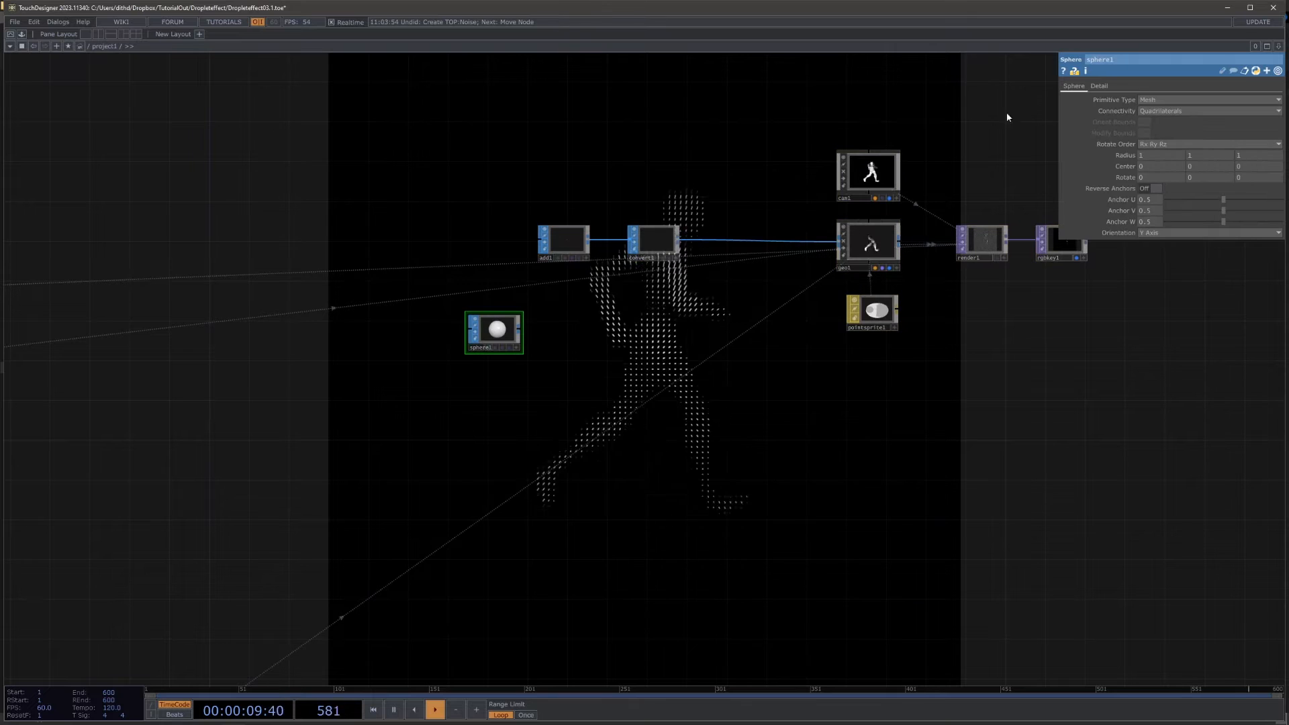
{"action": "left_click", "coordinate": [1148, 102]}
{"action": "left_click", "coordinate": [1151, 120]}
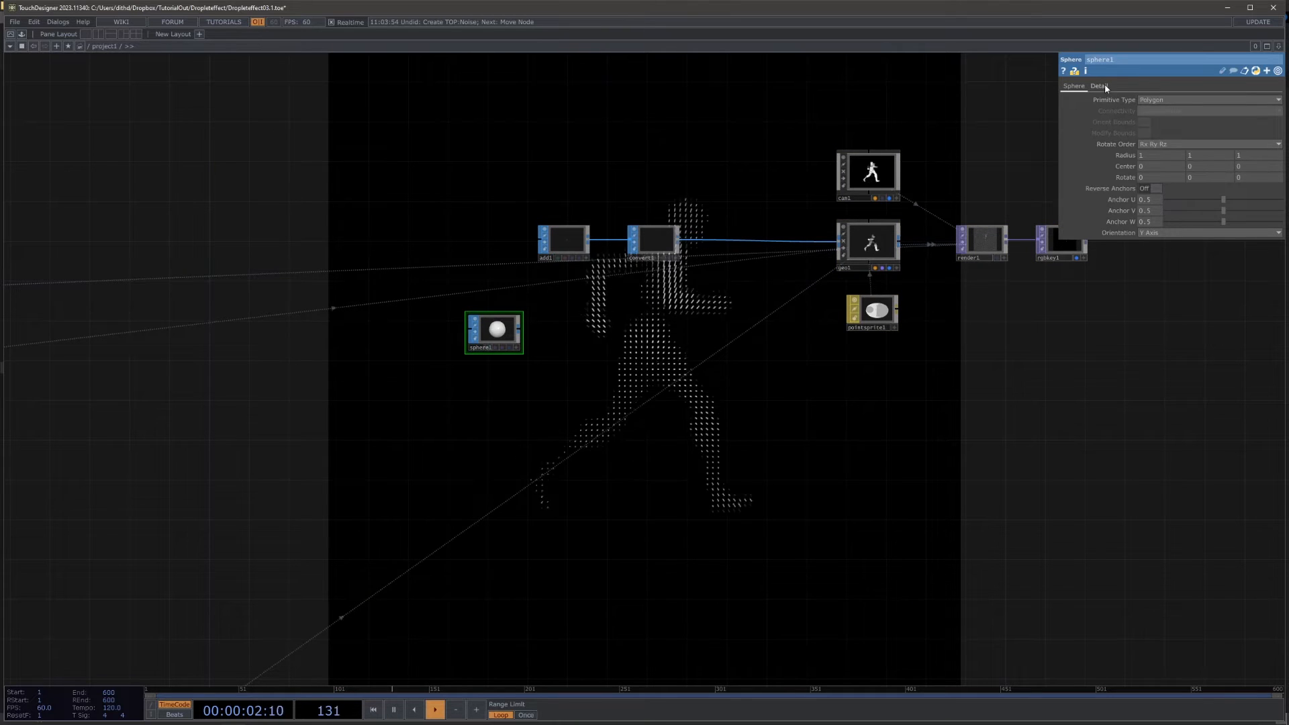
{"action": "left_click", "coordinate": [1099, 86]}
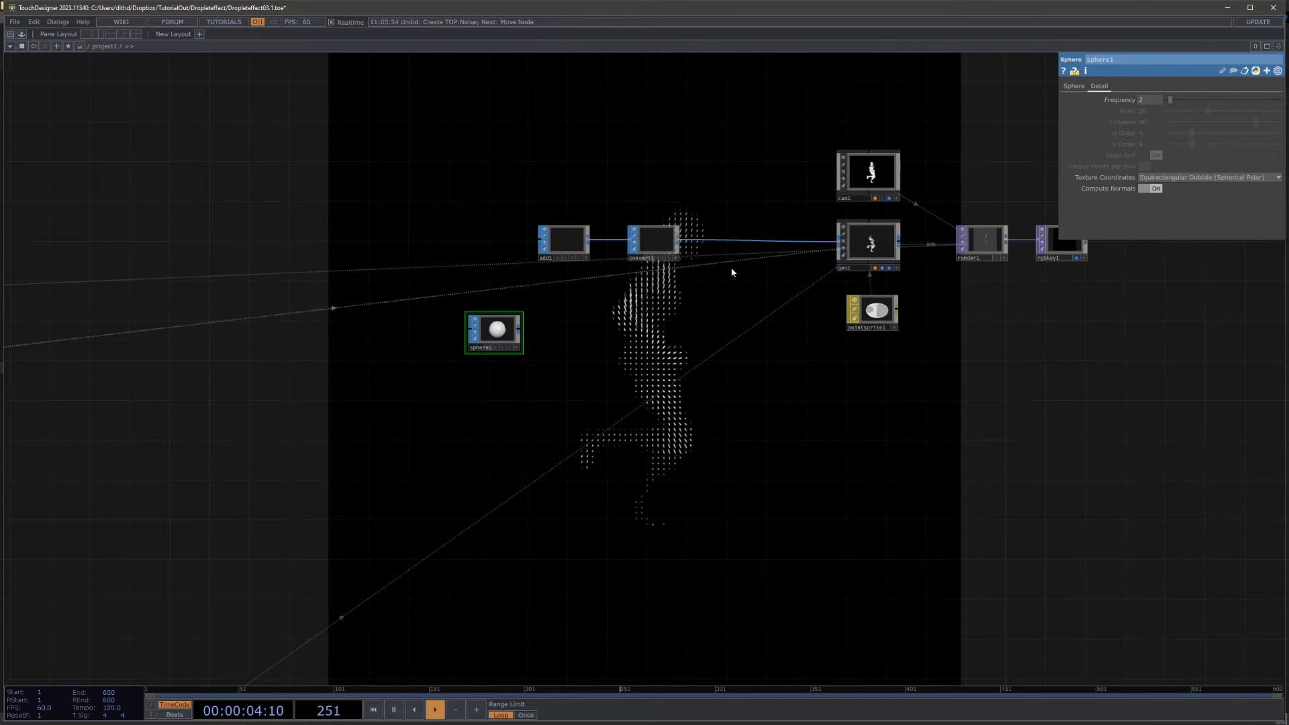
Step: Append a Transform SOP to the sphere and shrink it to a Uniform Scale of about 0.0009
{"action": "scroll", "coordinate": [517, 343], "scroll_direction": "up", "scroll_amount": 5}
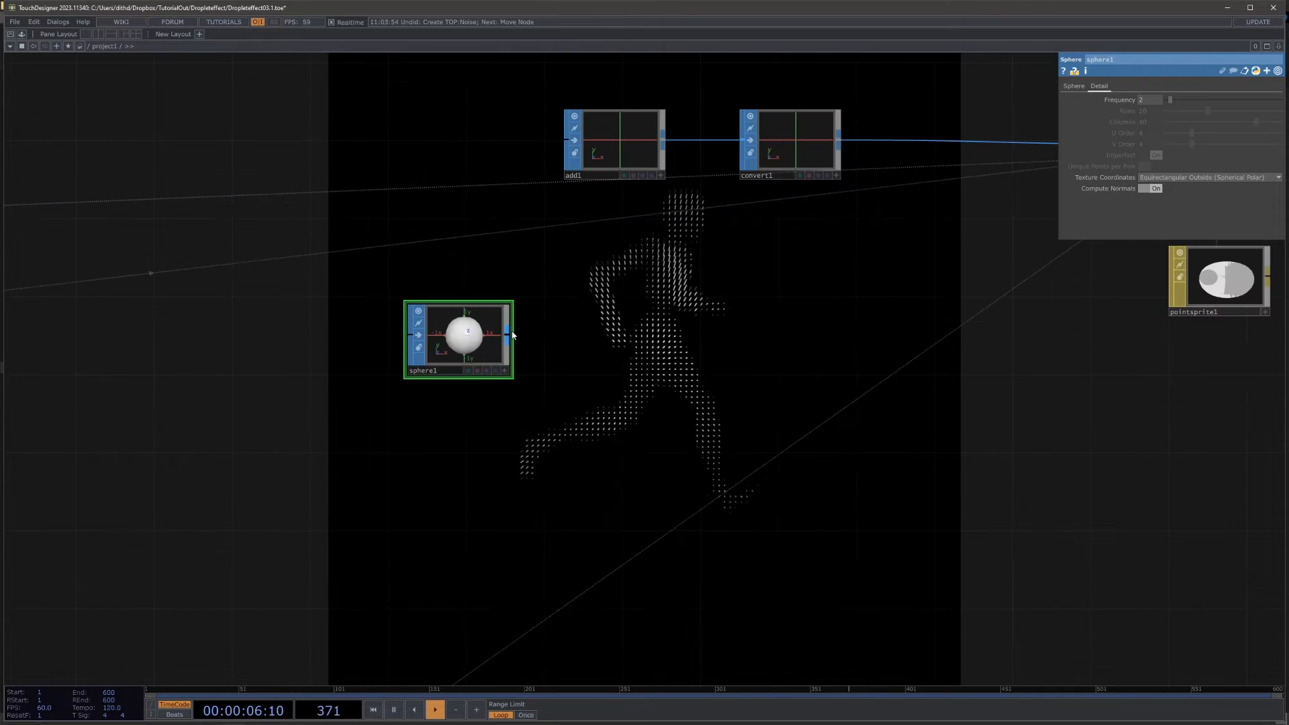
{"action": "key", "text": "Tab"}
{"action": "type", "text": "tr"}
{"action": "left_click", "coordinate": [537, 385]}
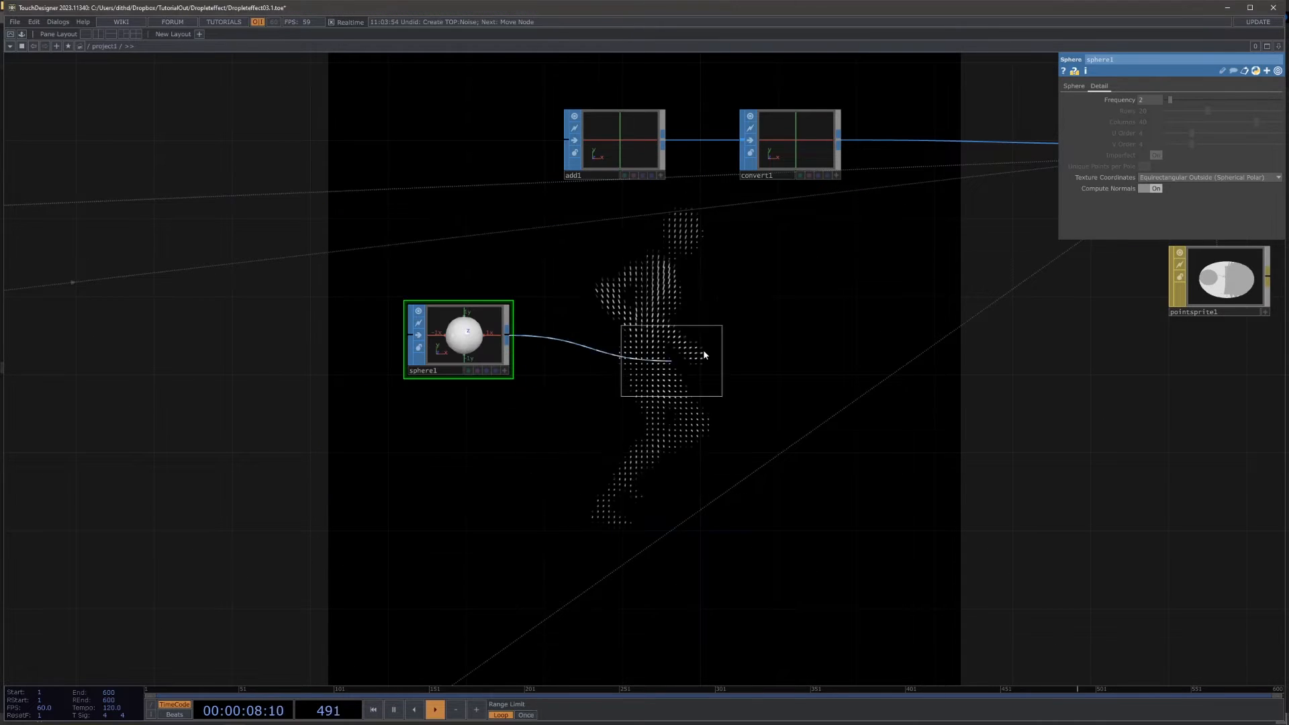
{"action": "left_click", "coordinate": [635, 339]}
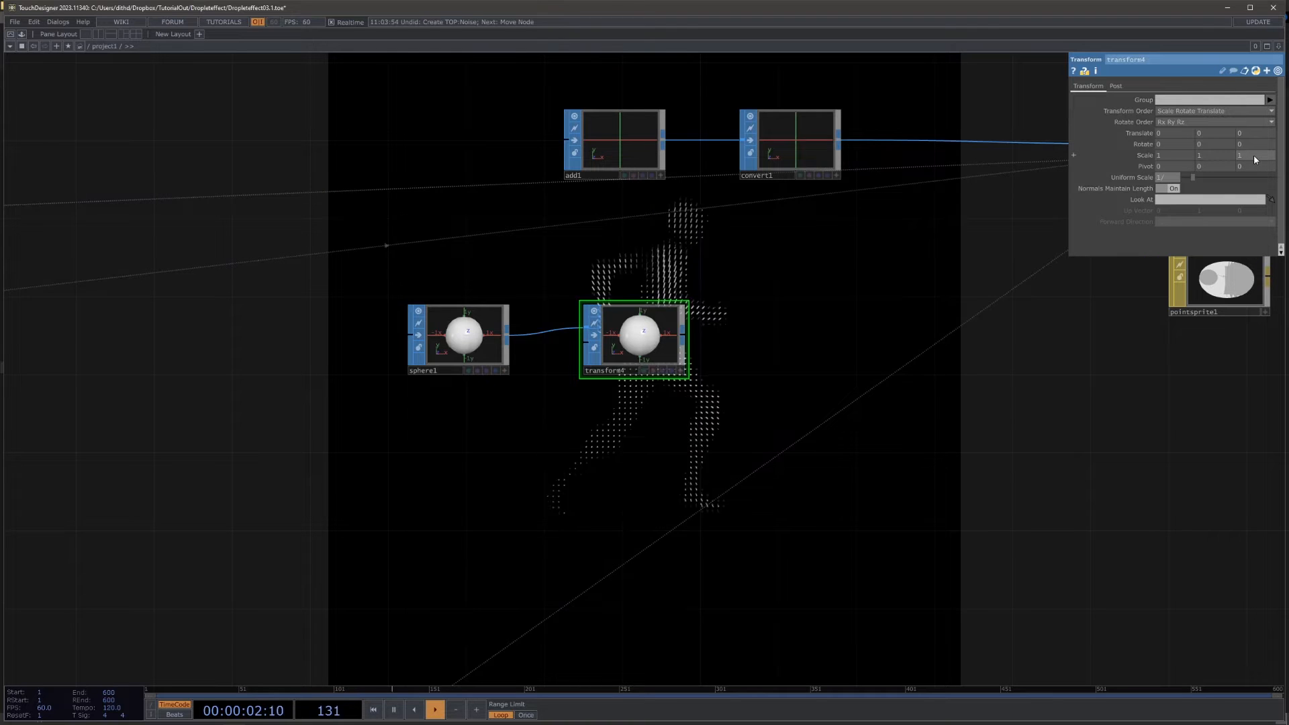
{"action": "type", "text": "1024"}
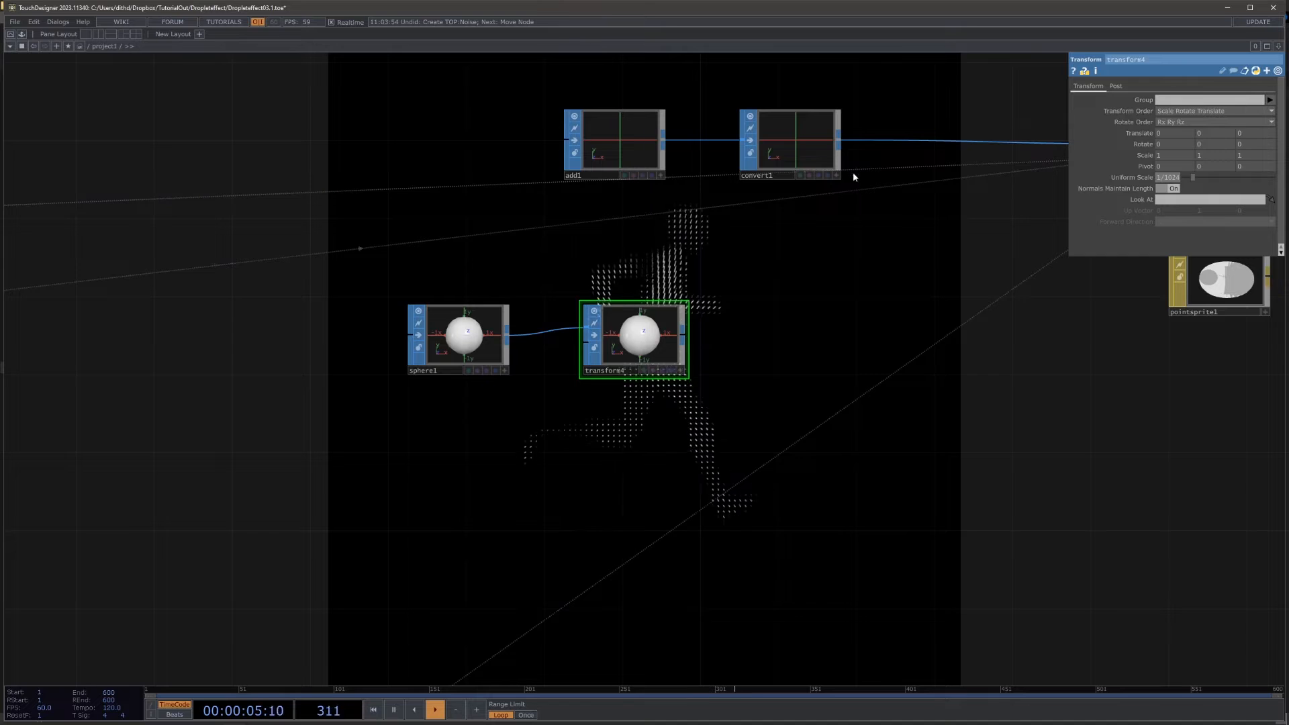
{"action": "key", "text": "Return"}
Step: Feed the Transform SOP into geo1 and delete the old add1 and convert1 SOPs
{"action": "left_click_drag", "start_coordinate": [953, 264], "coordinate": [779, 283]}
{"action": "left_click_drag", "start_coordinate": [509, 357], "coordinate": [978, 163]}
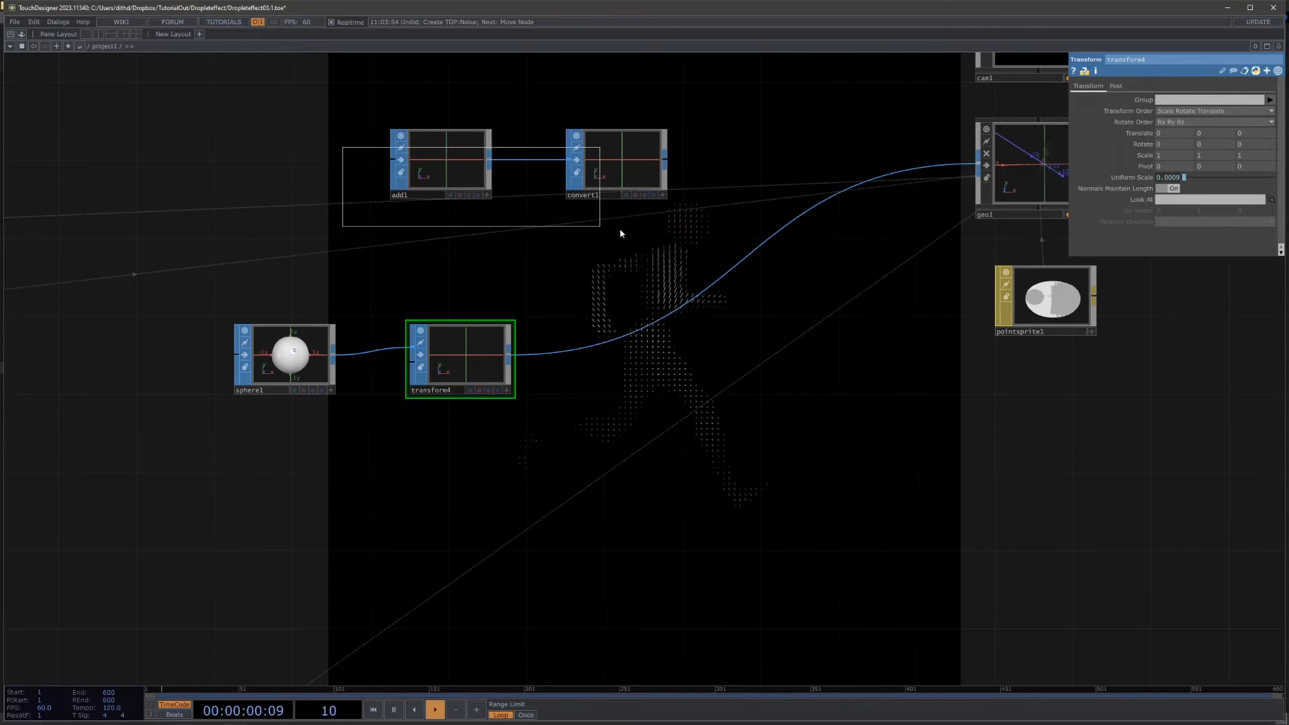
{"action": "left_click_drag", "start_coordinate": [620, 232], "coordinate": [662, 240]}
{"action": "key", "text": "Delete"}
Step: Move the sphere and its Transform SOP together up into line with geo1
{"action": "left_click", "coordinate": [285, 356]}
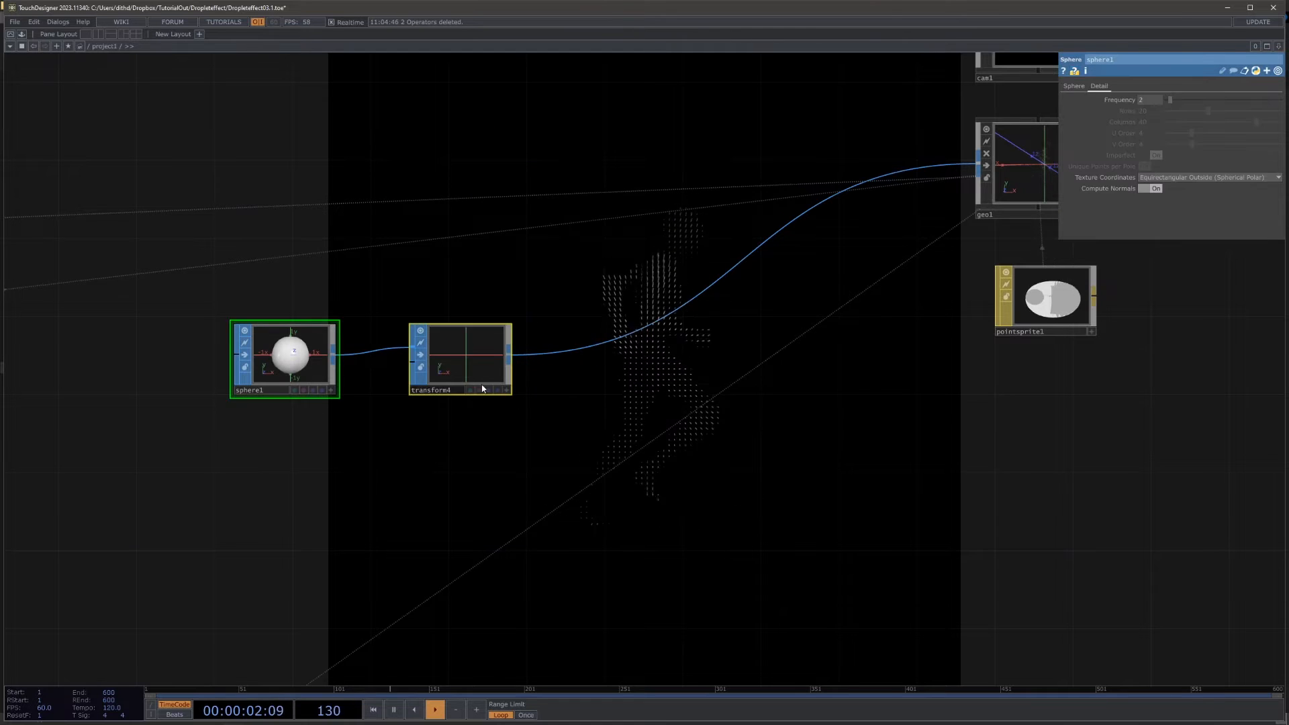
{"action": "left_click_drag", "start_coordinate": [469, 356], "coordinate": [567, 180]}
{"action": "left_click_drag", "start_coordinate": [897, 423], "coordinate": [884, 426]}
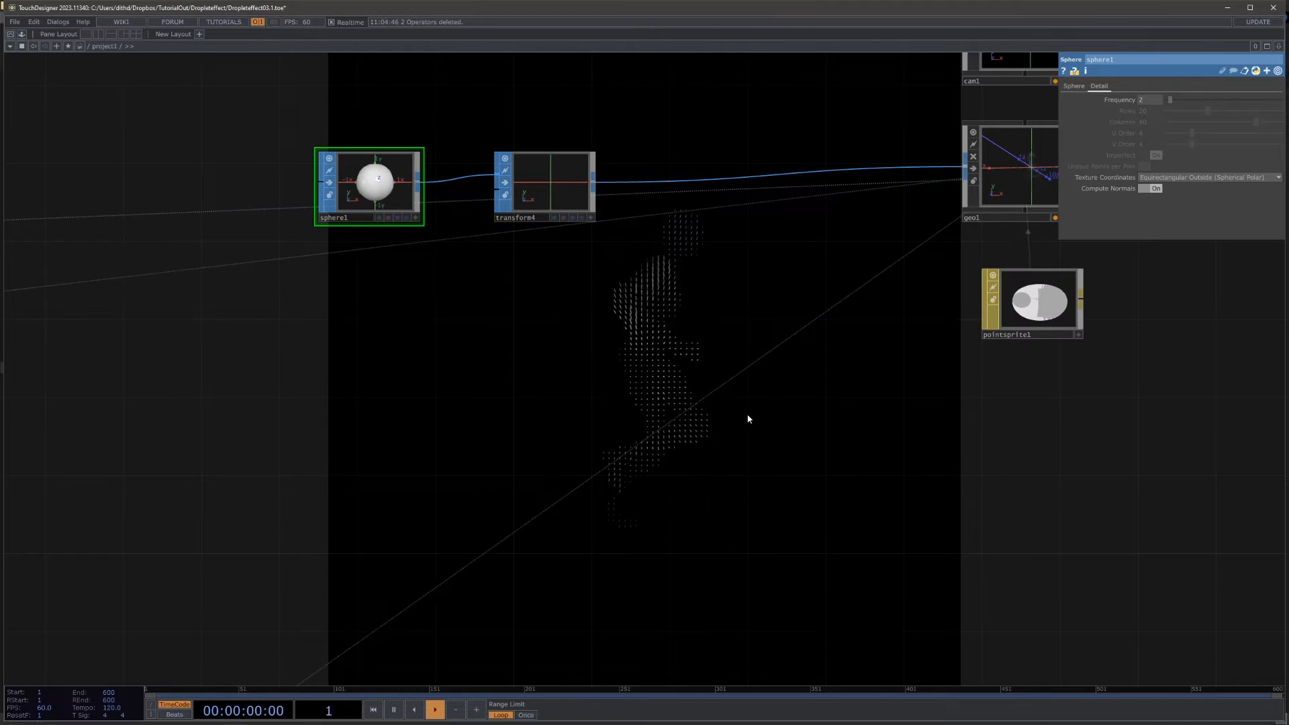
Step: Delete the point sprite material below geo1
{"action": "left_click_drag", "start_coordinate": [748, 423], "coordinate": [524, 425]}
{"action": "left_click", "coordinate": [748, 310]}
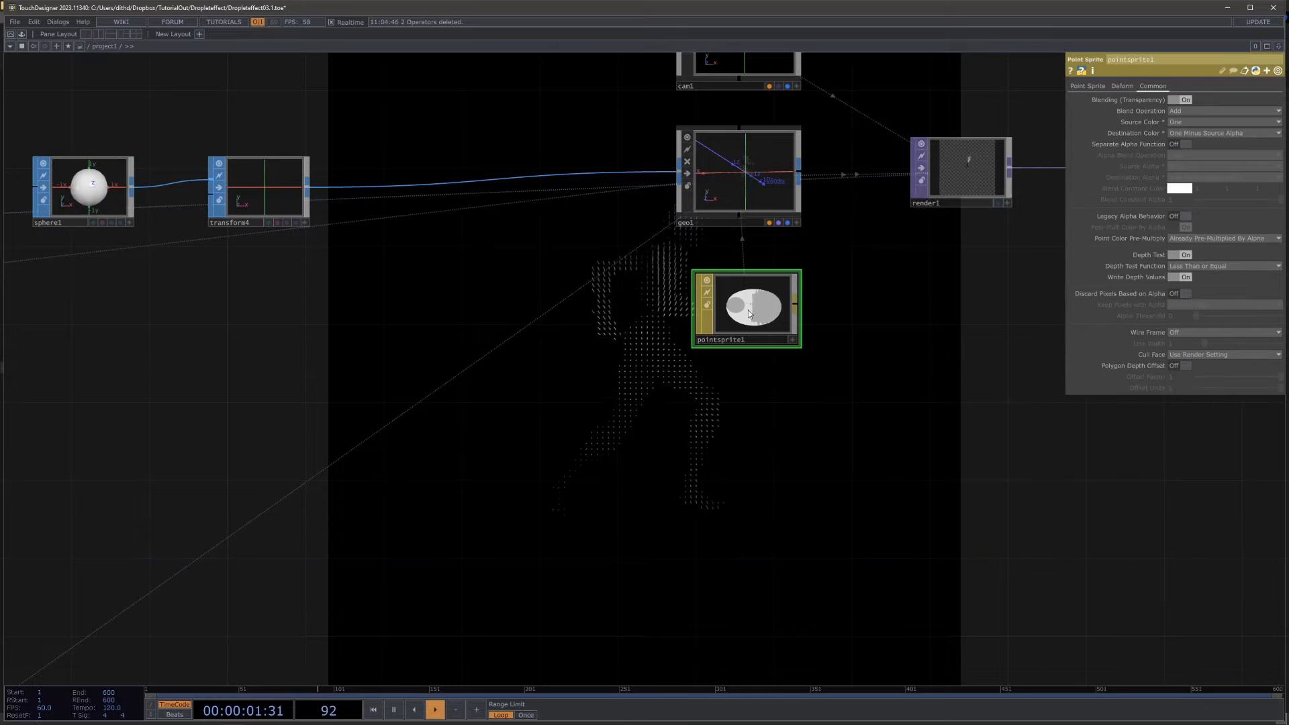
{"action": "left_click_drag", "start_coordinate": [832, 388], "coordinate": [775, 439]}
{"action": "key", "text": "Delete"}
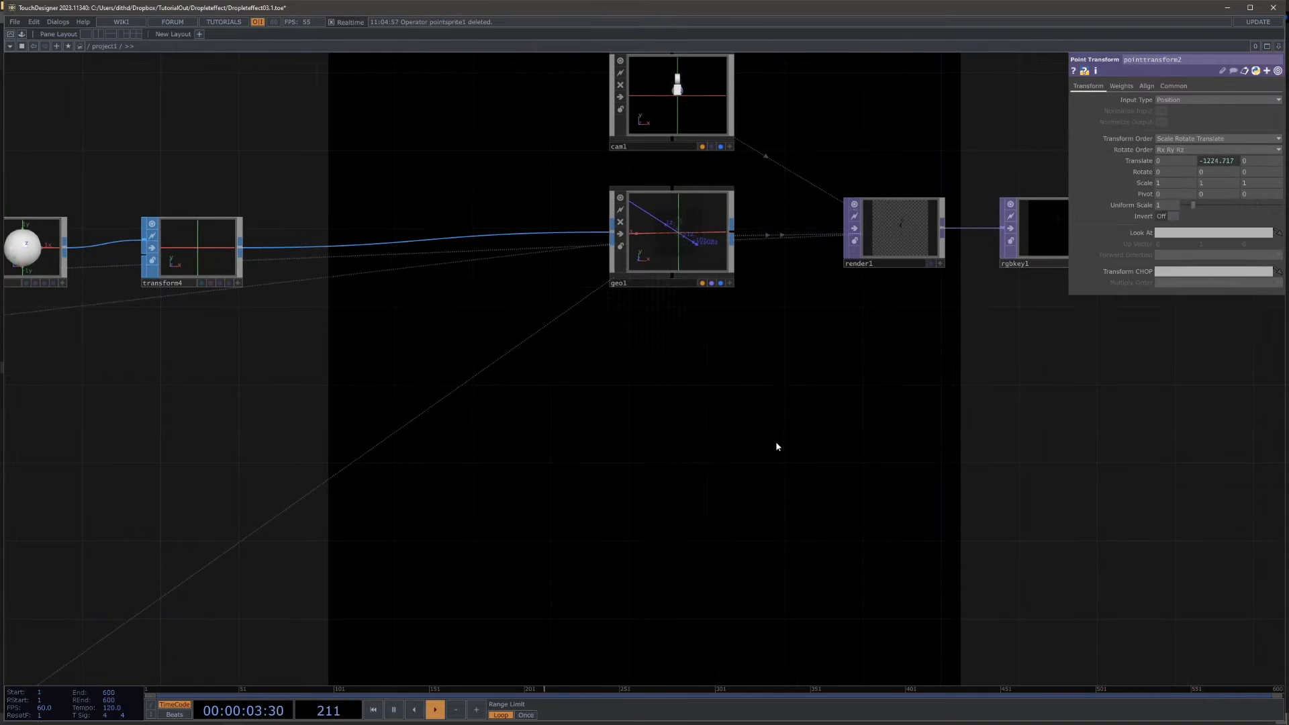
Step: Add a PBR MAT, assign it to geo1 as its material, and place it close beneath the geometry
{"action": "key", "text": "Tab"}
{"action": "type", "text": "p"}
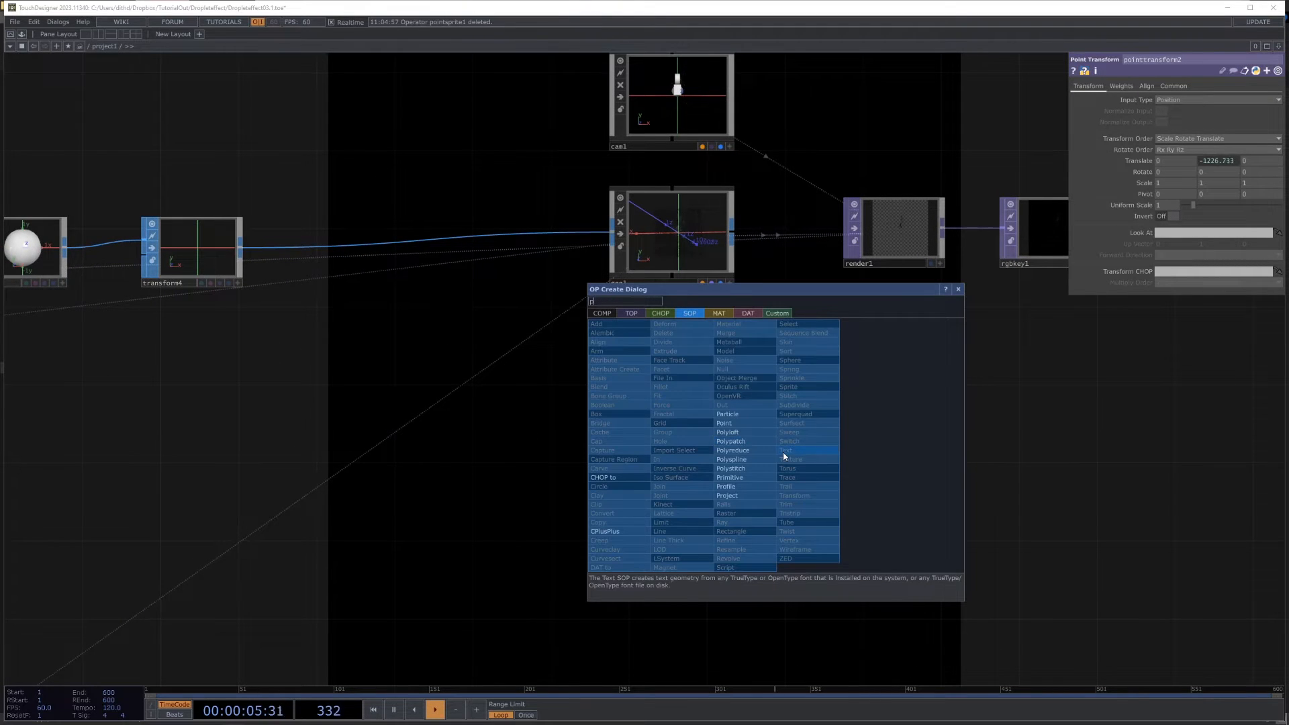
{"action": "left_click", "coordinate": [730, 315]}
{"action": "left_click", "coordinate": [627, 387]}
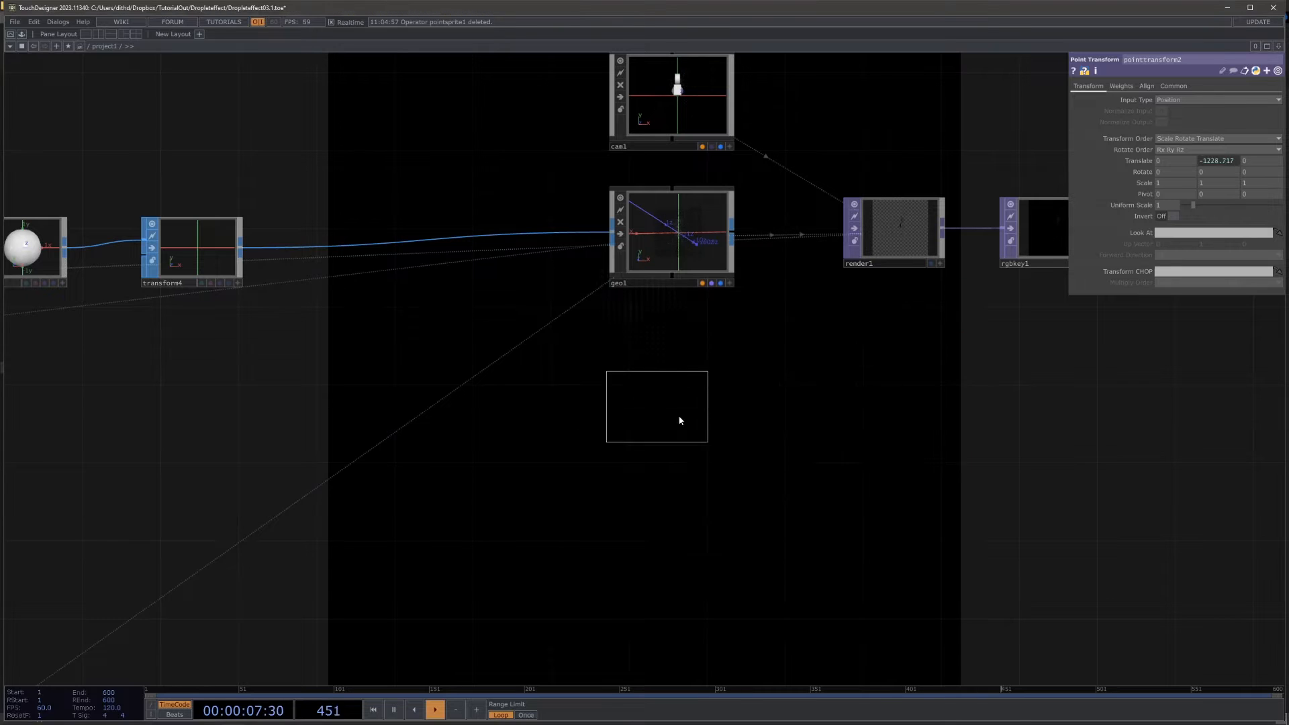
{"action": "left_click", "coordinate": [686, 413]}
{"action": "left_click_drag", "start_coordinate": [688, 411], "coordinate": [673, 228]}
{"action": "left_click", "coordinate": [702, 234]}
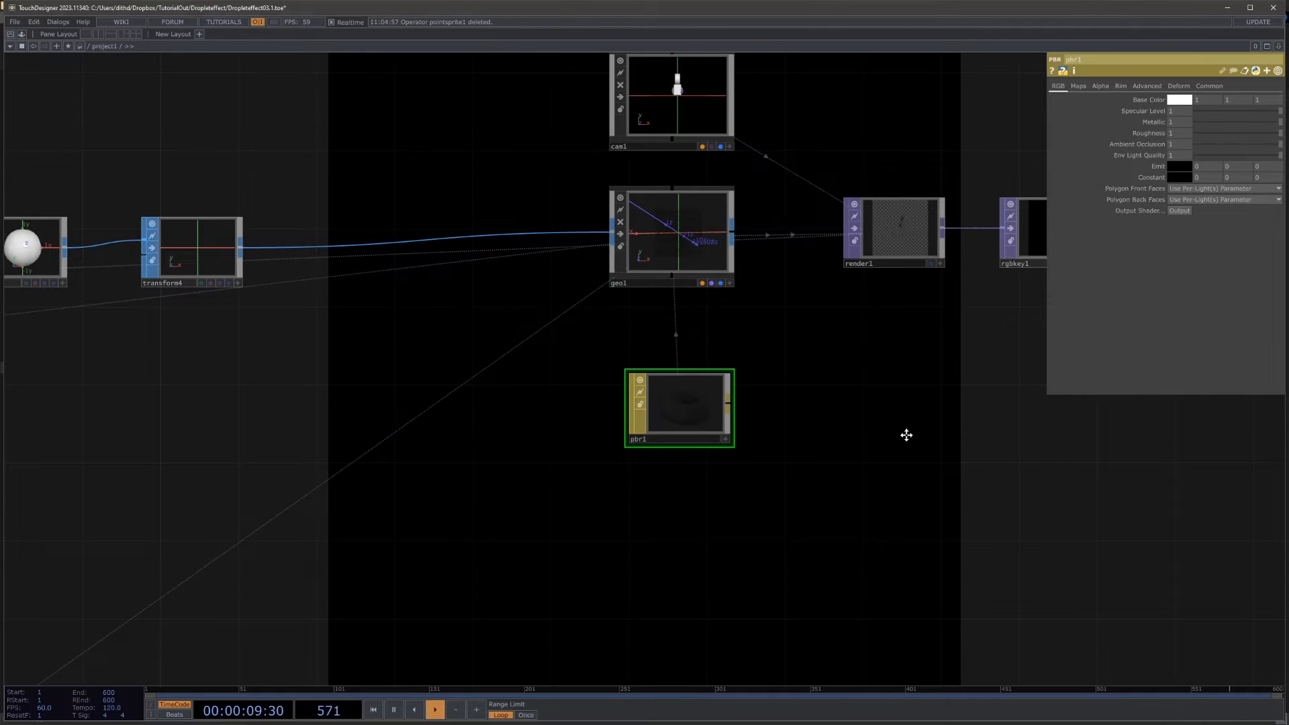
{"action": "scroll", "coordinate": [893, 412], "scroll_direction": "down", "scroll_amount": 4}
{"action": "left_click_drag", "start_coordinate": [800, 371], "coordinate": [730, 305]}
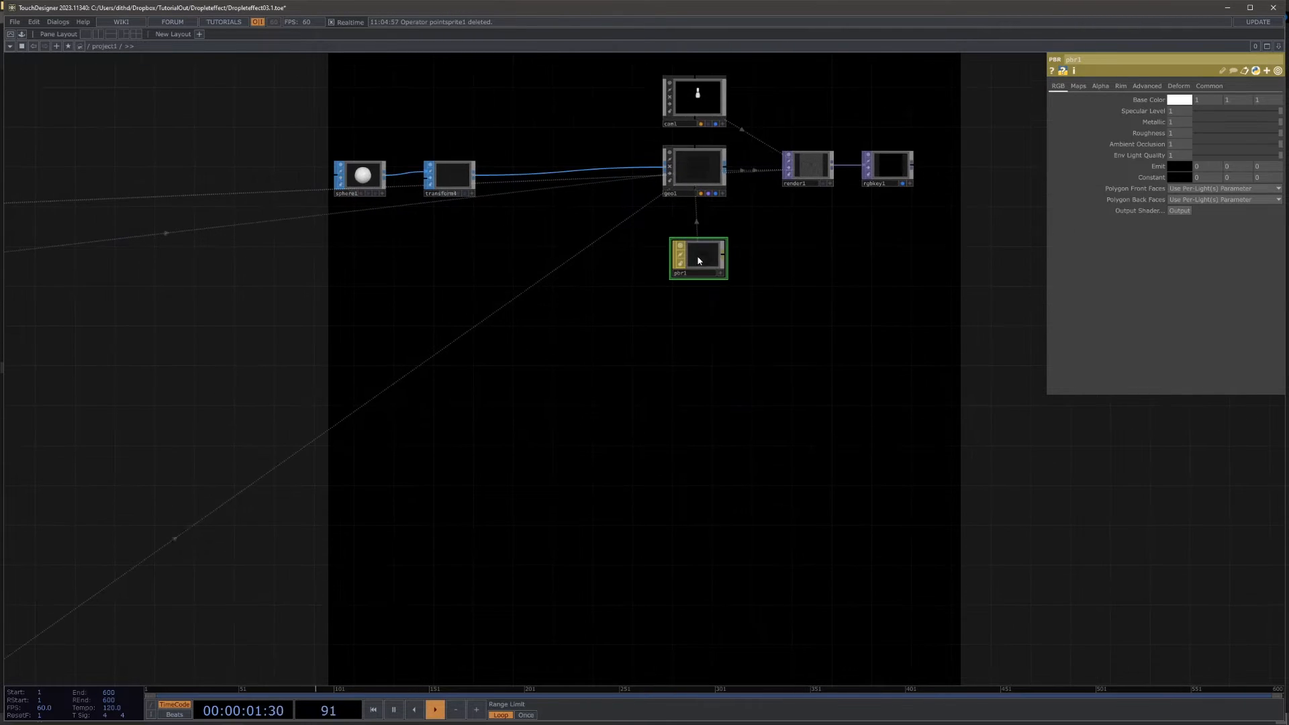
{"action": "left_click_drag", "start_coordinate": [697, 261], "coordinate": [697, 241]}
Step: Add an Environment Light COMP in the empty space below the render operator
{"action": "left_click_drag", "start_coordinate": [737, 338], "coordinate": [567, 279]}
{"action": "key", "text": "Tab"}
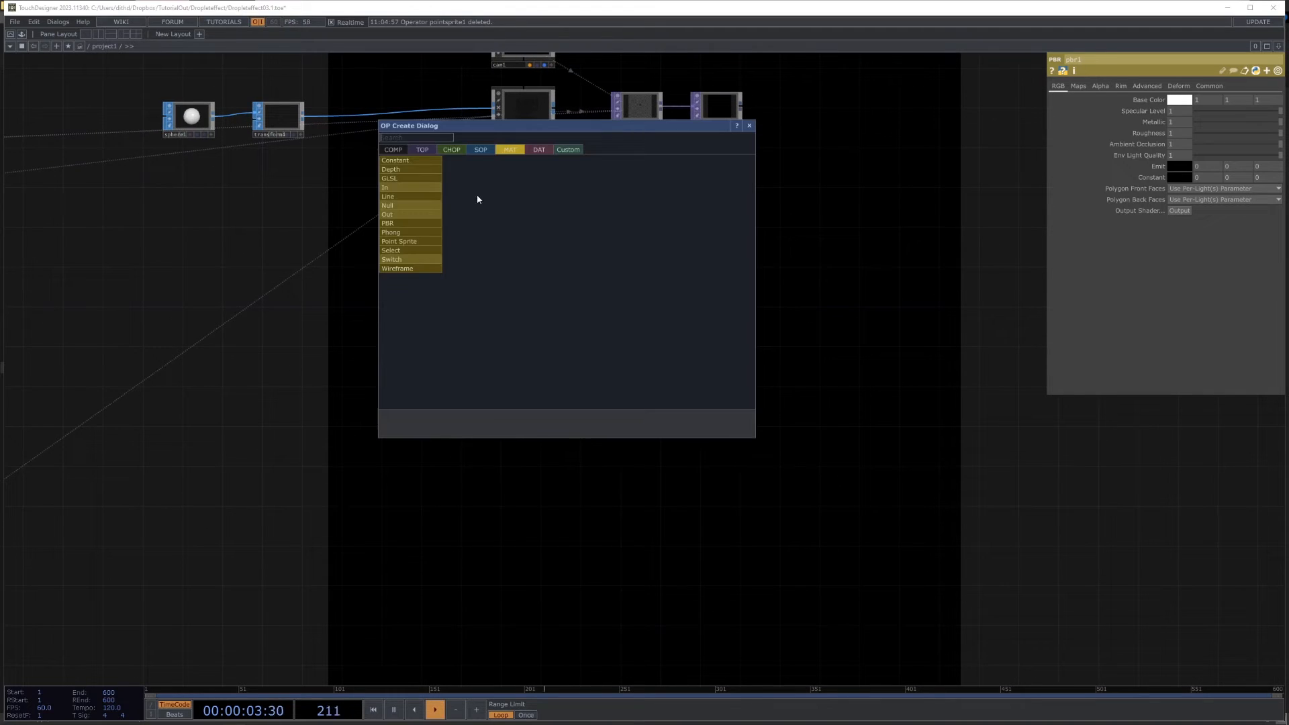
{"action": "left_click", "coordinate": [393, 152]}
{"action": "type", "text": "e"}
{"action": "left_click", "coordinate": [421, 219]}
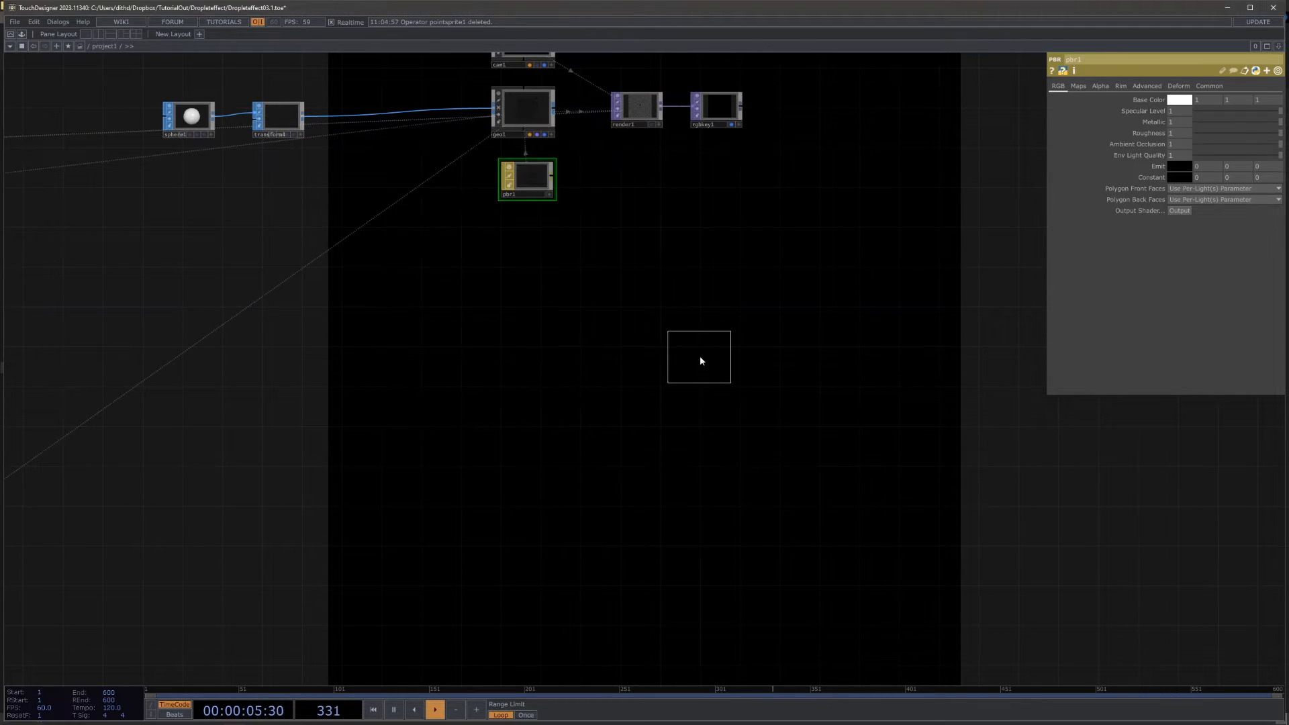
{"action": "left_click", "coordinate": [703, 354]}
Step: Add a Noise TOP in the empty network area ahead of the environment light
{"action": "left_click_drag", "start_coordinate": [555, 360], "coordinate": [863, 402]}
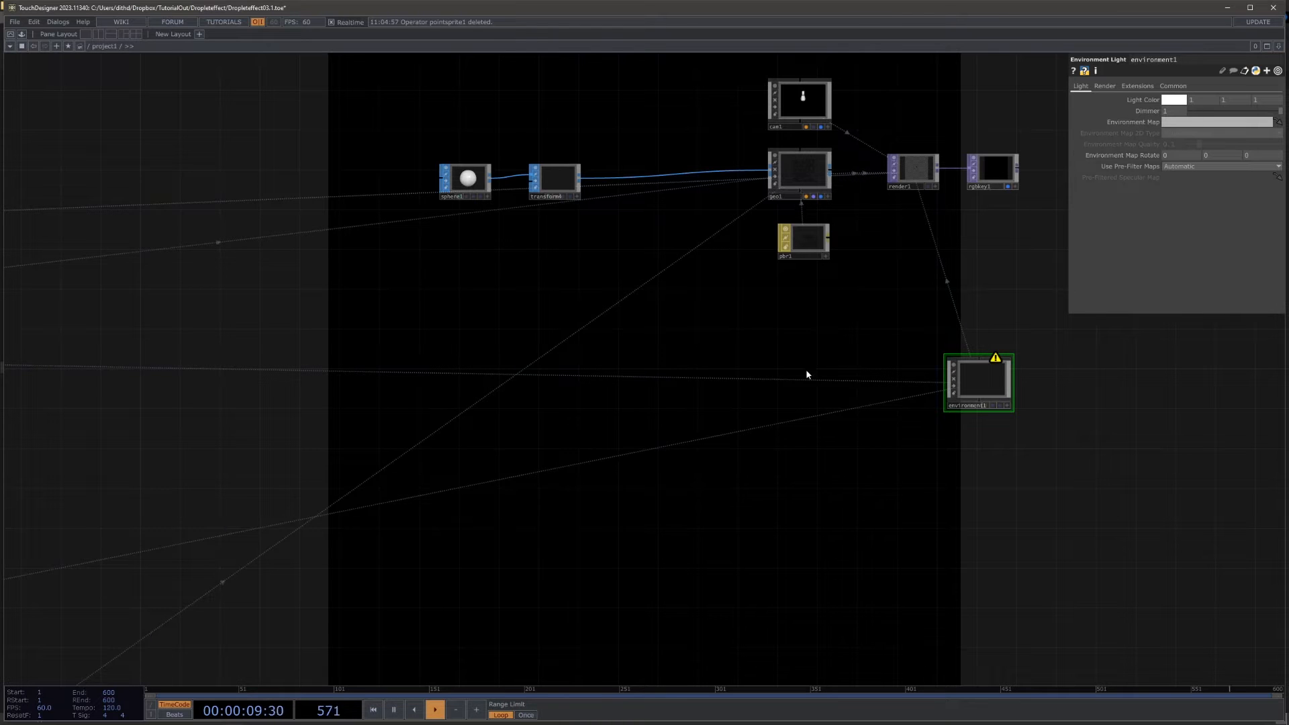
{"action": "key", "text": "Tab"}
{"action": "left_click", "coordinate": [667, 271]}
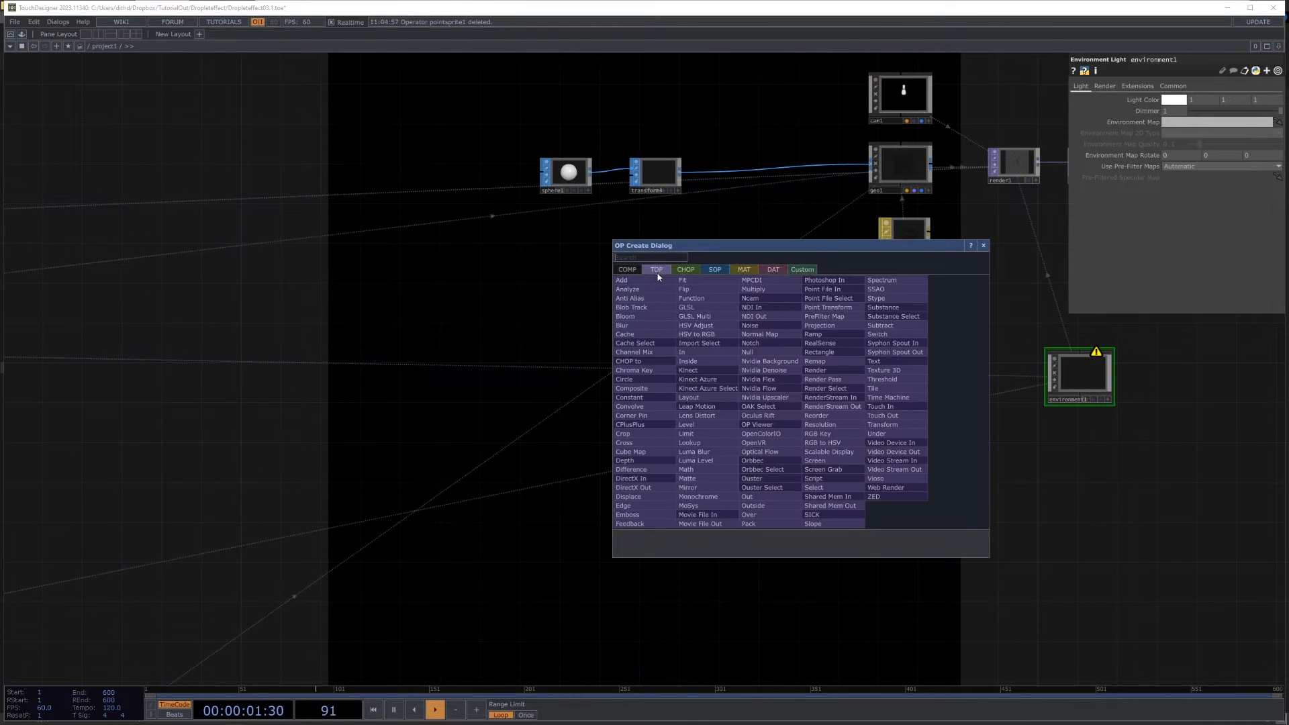
{"action": "type", "text": "noise"}
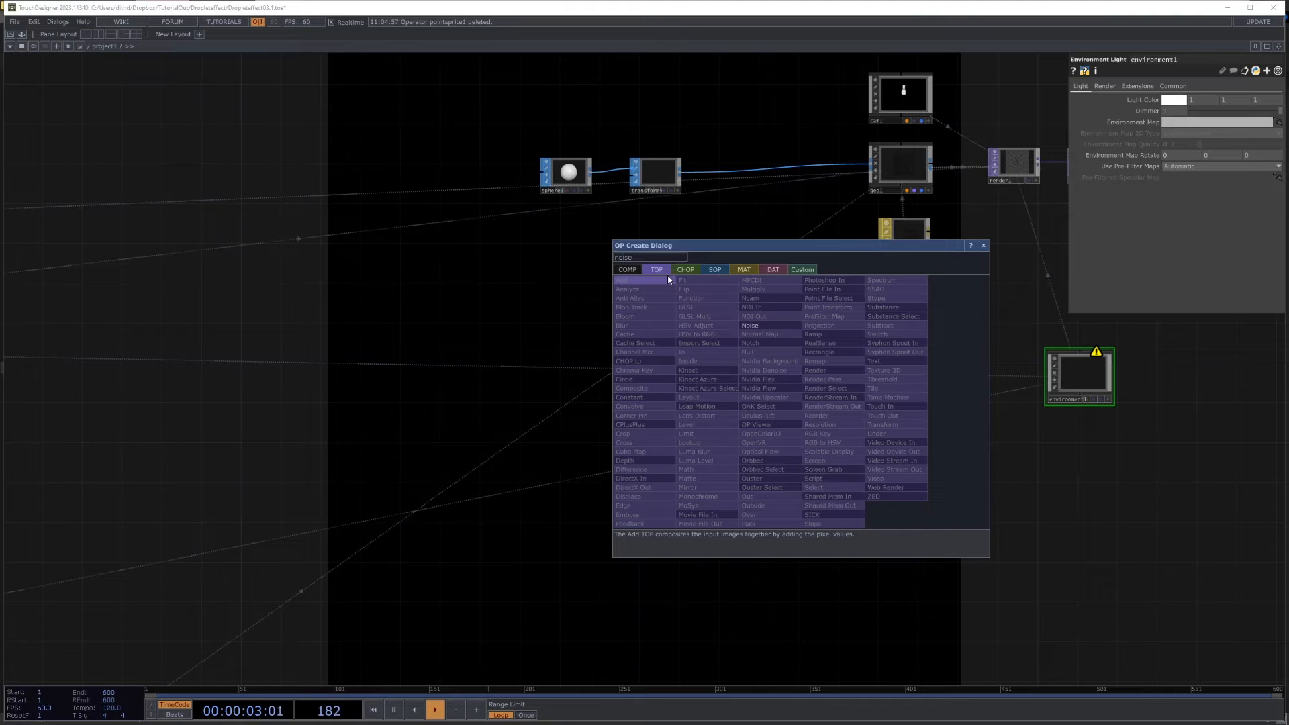
{"action": "left_click", "coordinate": [749, 325]}
{"action": "left_click", "coordinate": [624, 415]}
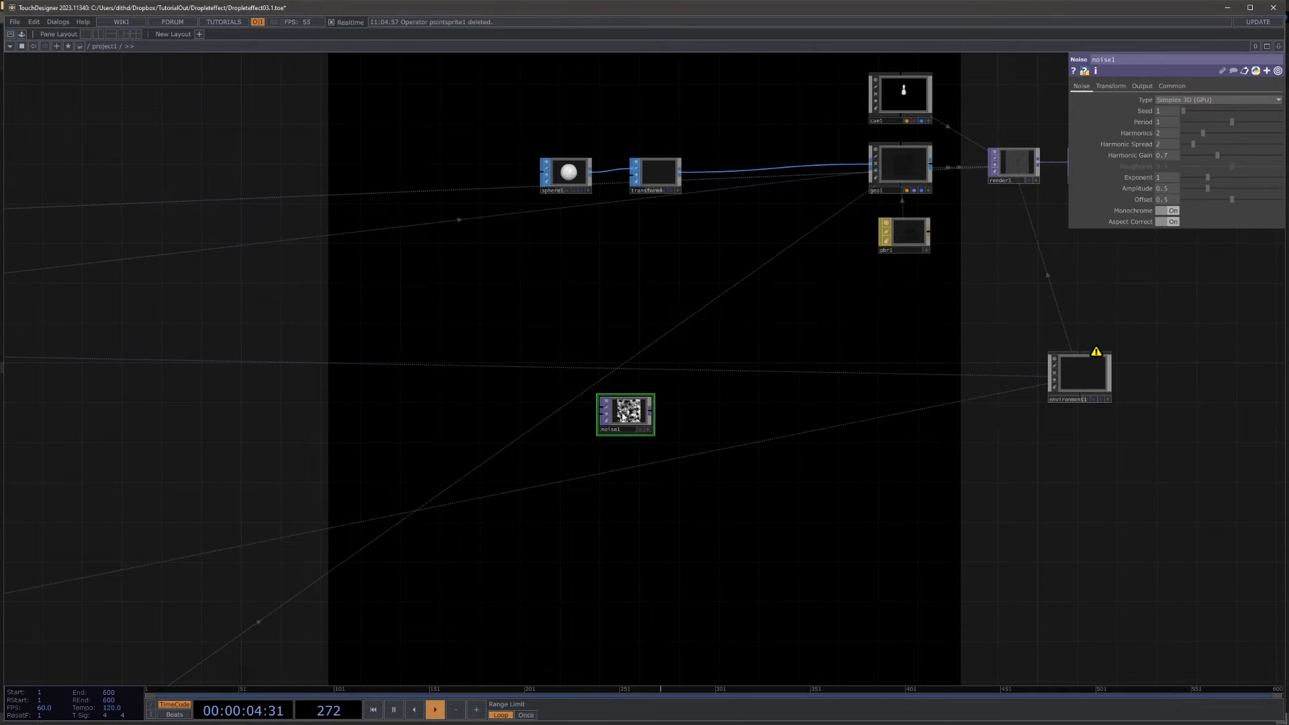
Step: Set the Noise TOP's resolution to 1920 x 1080 and shift the node slightly farther from the environment light
{"action": "left_click", "coordinate": [1171, 85]}
{"action": "left_click", "coordinate": [1278, 112]}
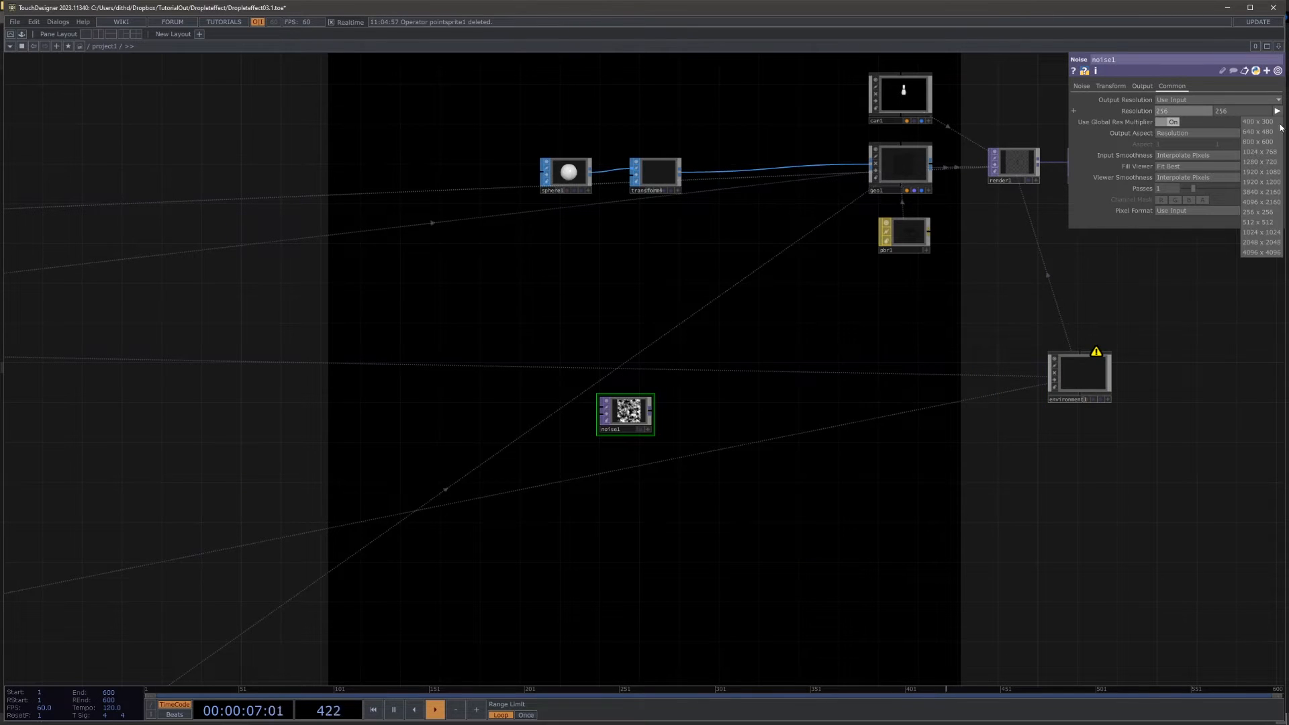
{"action": "left_click", "coordinate": [1254, 172]}
{"action": "left_click_drag", "start_coordinate": [634, 426], "coordinate": [604, 415]}
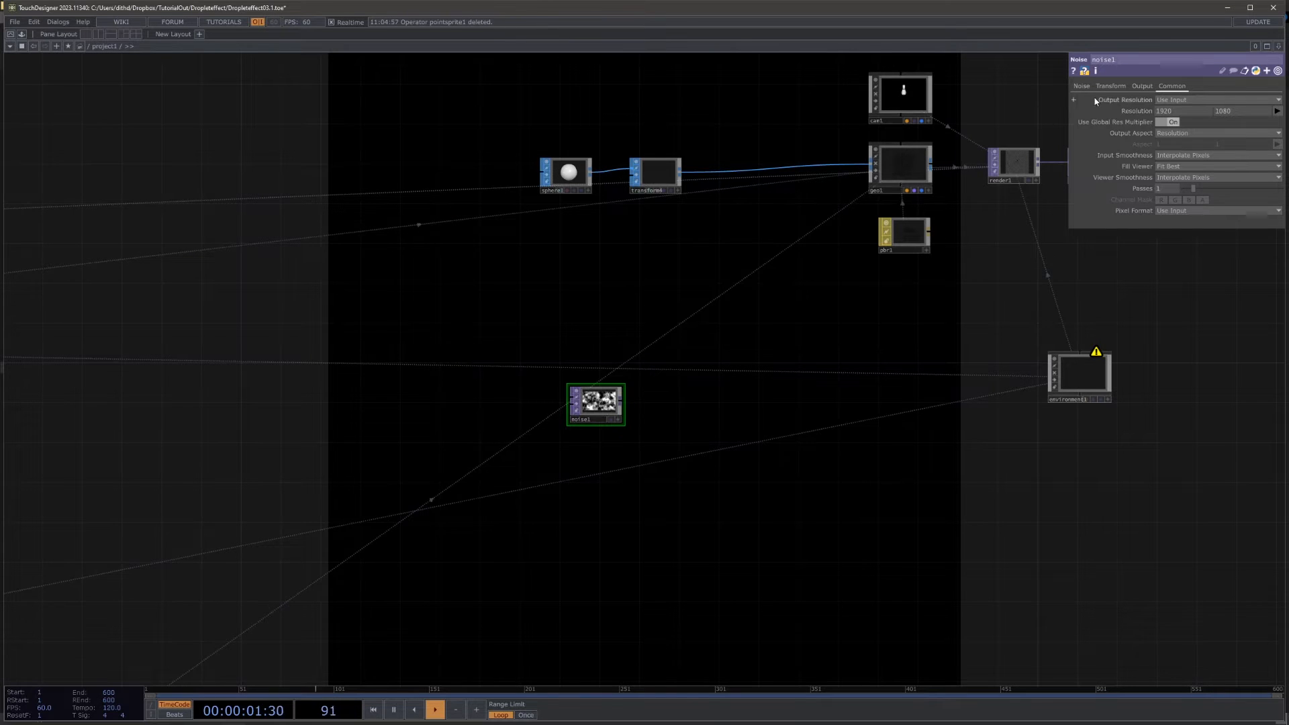
Step: Set the Noise TOP's X scale to -0.1 to stretch the noise into horizontal streaks
{"action": "left_click", "coordinate": [1110, 86]}
{"action": "scroll", "coordinate": [604, 483], "scroll_direction": "up", "scroll_amount": 4}
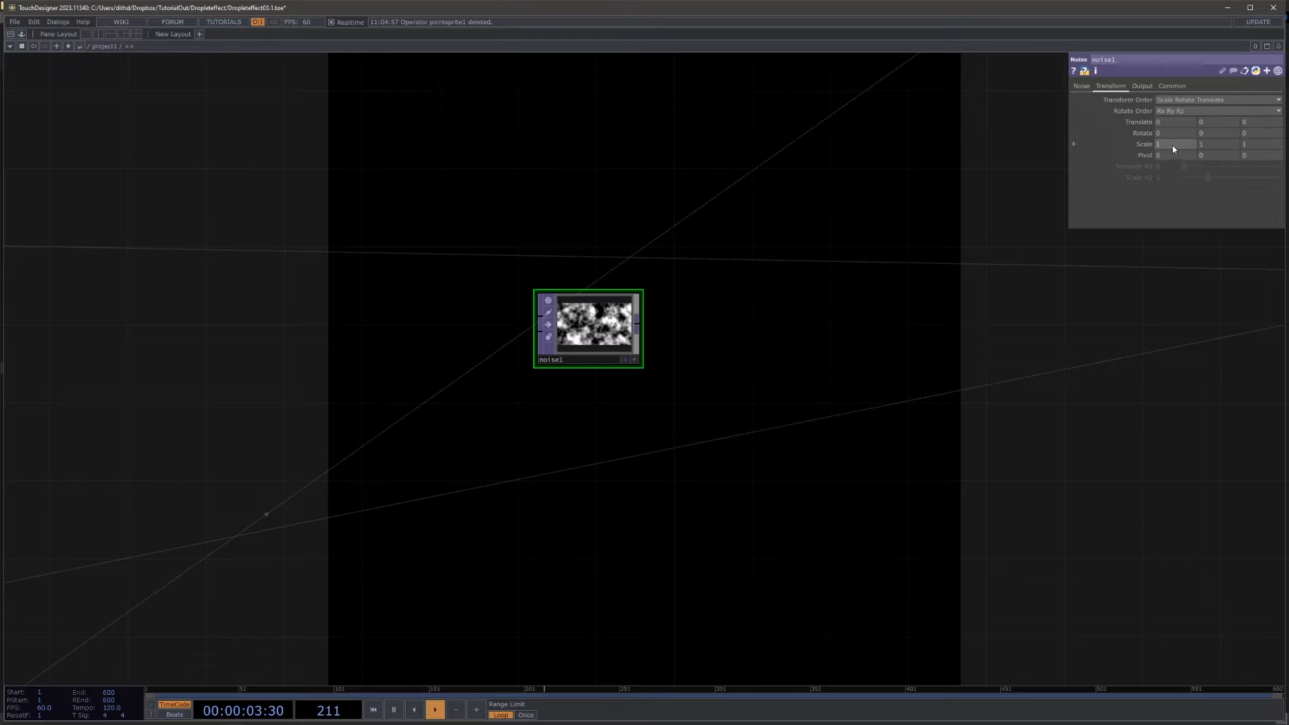
{"action": "middle_click_drag", "start_coordinate": [1172, 145], "coordinate": [1171, 134]}
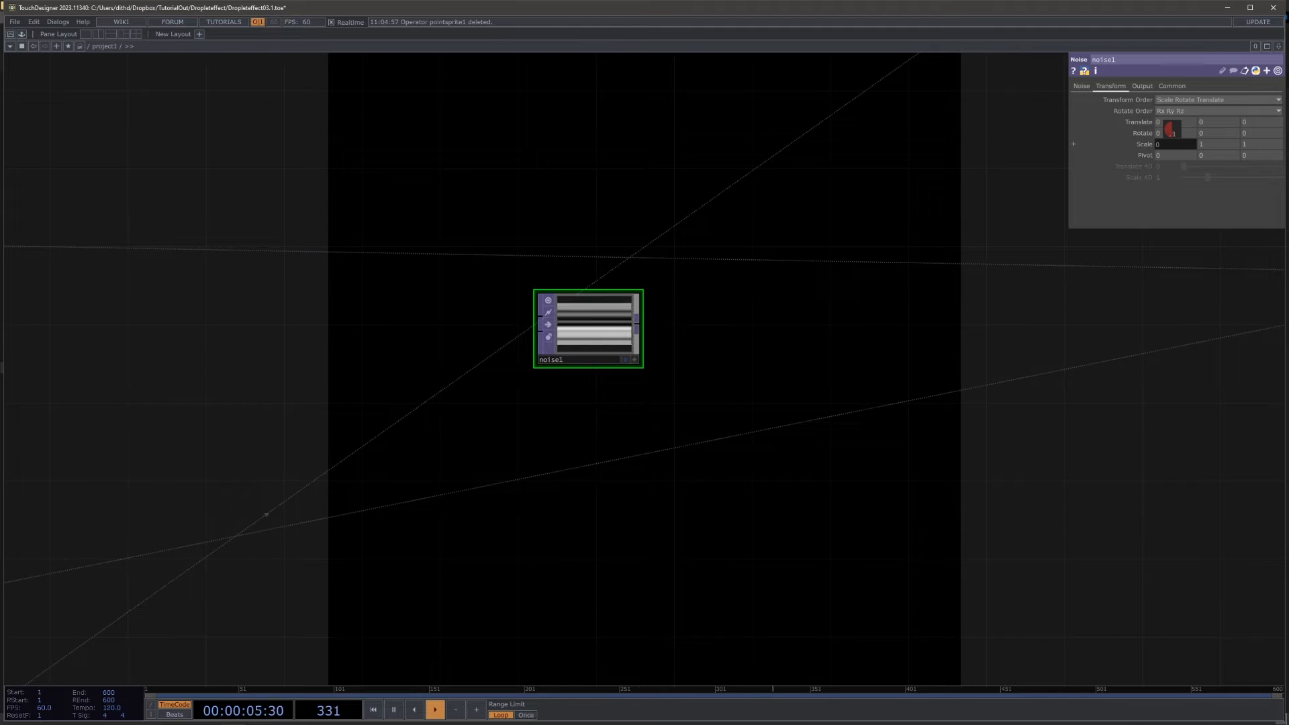
Step: Append a Lookup TOP to the Noise TOP's output
{"action": "scroll", "coordinate": [695, 366], "scroll_direction": "up", "scroll_amount": 2}
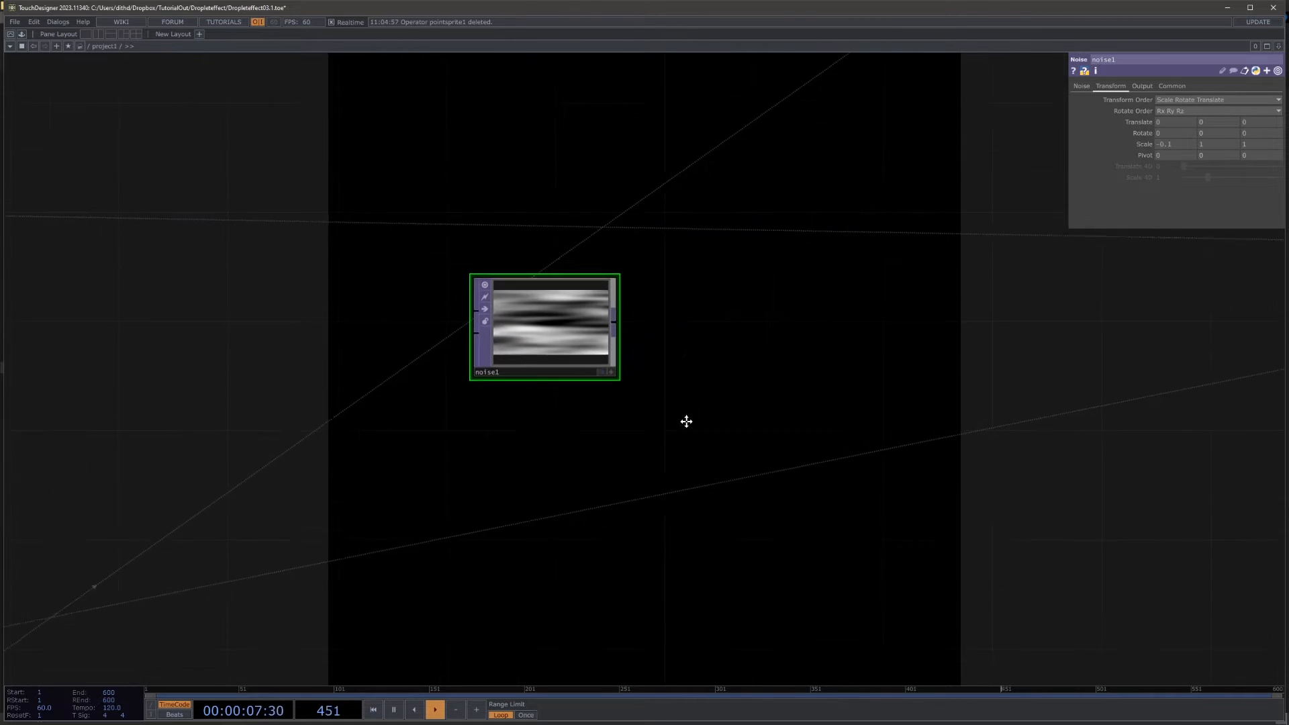
{"action": "left_click", "coordinate": [597, 371]}
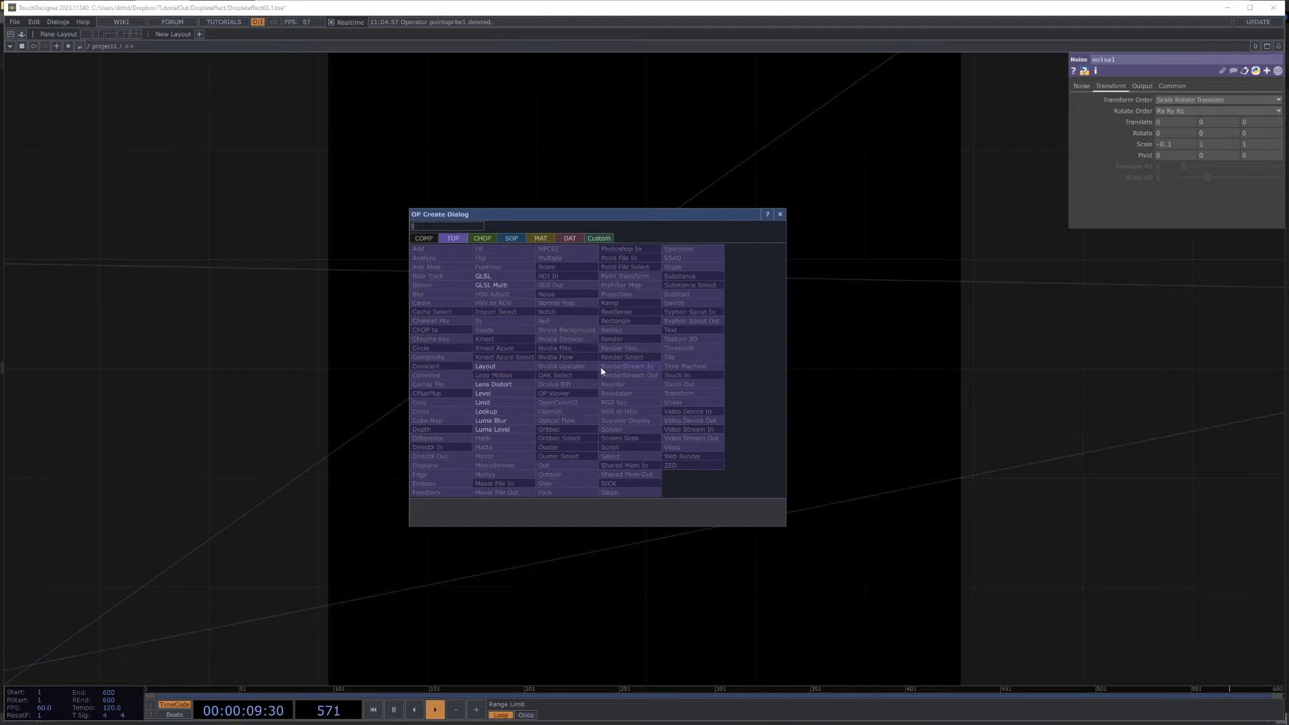
{"action": "left_click", "coordinate": [486, 412]}
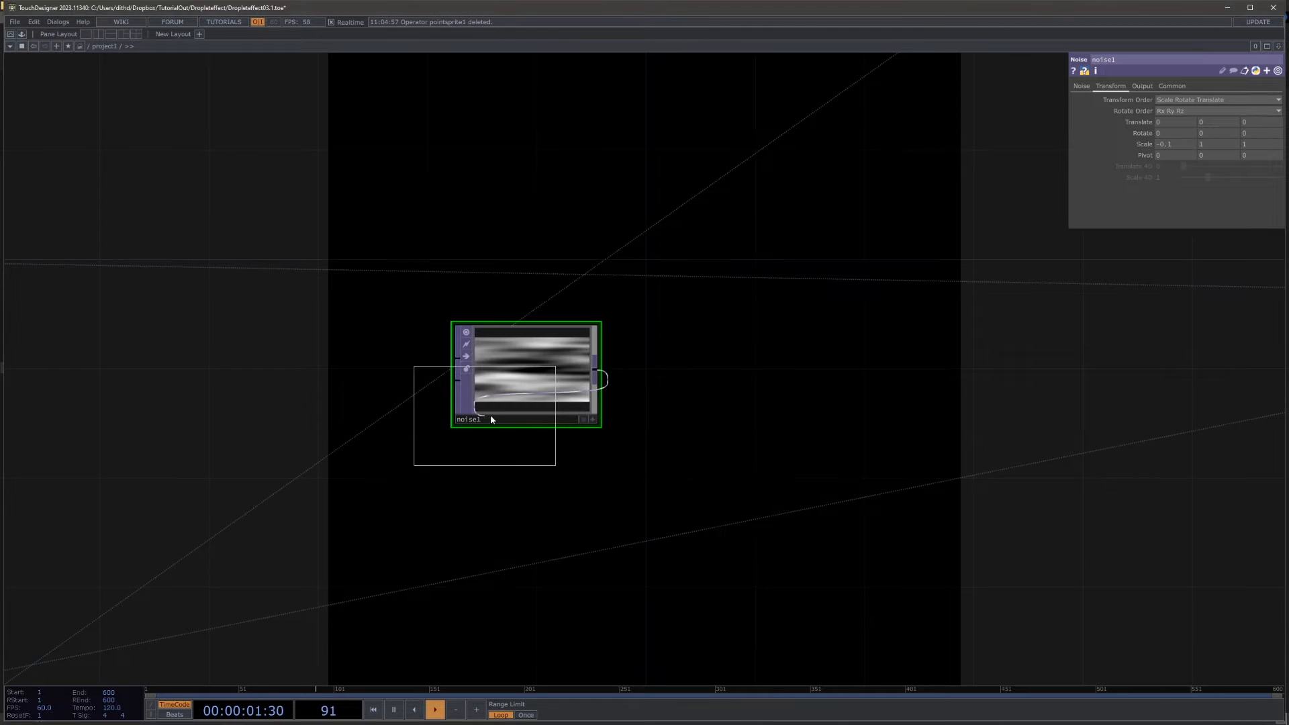
{"action": "left_click", "coordinate": [1036, 367]}
Step: Add a Ramp TOP below the noise and raise its light end colour's saturation to 0.572 for a cyan-blue tint
{"action": "left_click_drag", "start_coordinate": [919, 430], "coordinate": [968, 371]}
{"action": "key", "text": "Tab"}
{"action": "type", "text": "ra"}
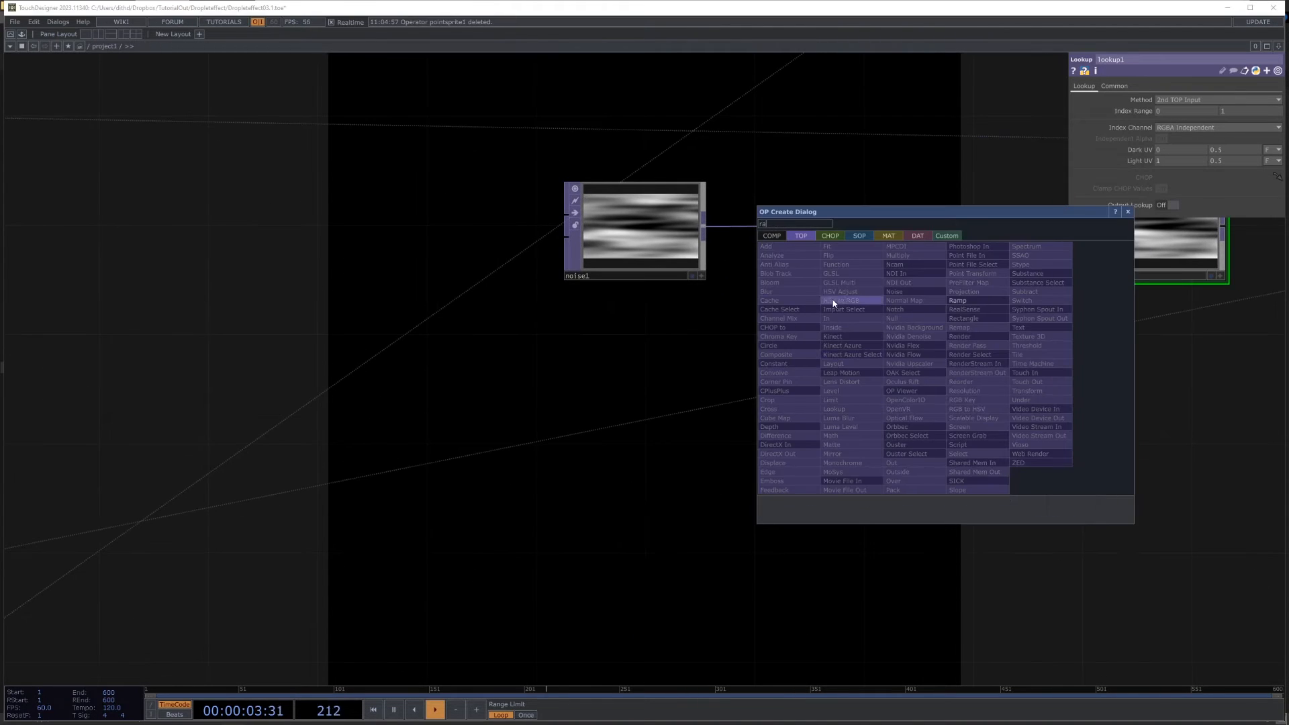
{"action": "left_click", "coordinate": [967, 303]}
{"action": "left_click", "coordinate": [635, 372]}
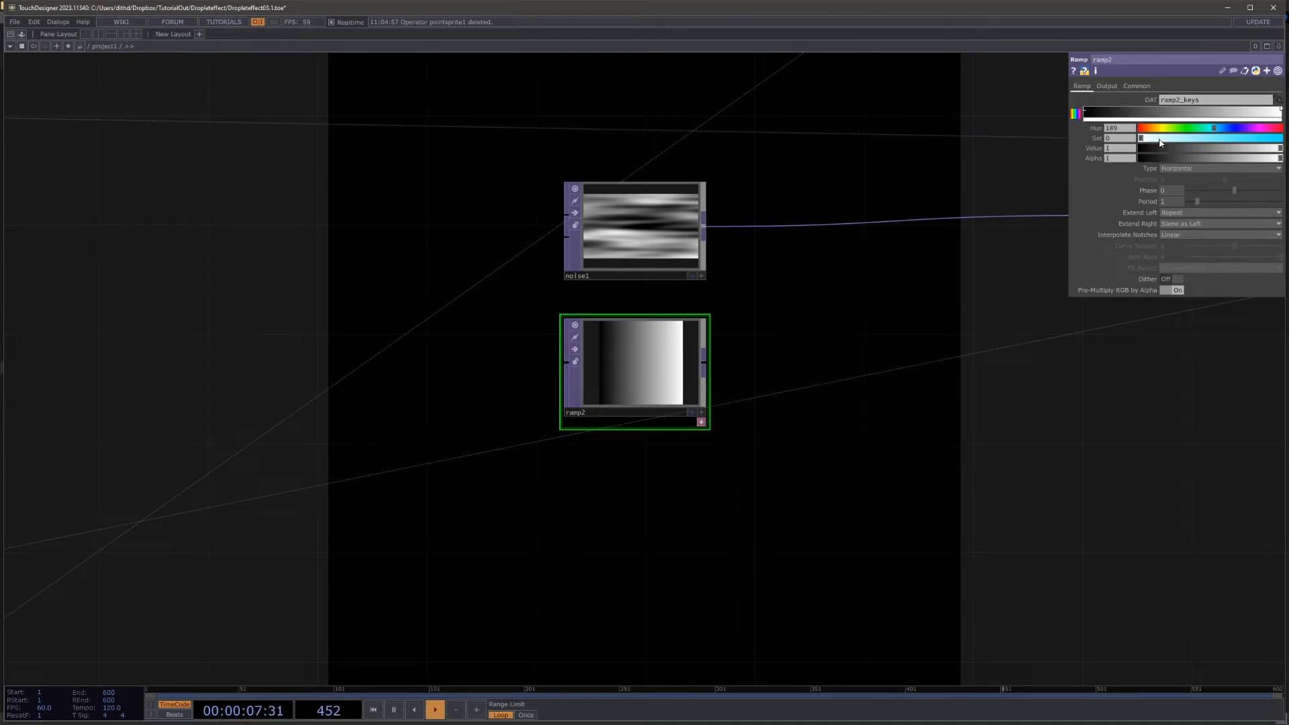
{"action": "left_click_drag", "start_coordinate": [1160, 142], "coordinate": [1229, 143]}
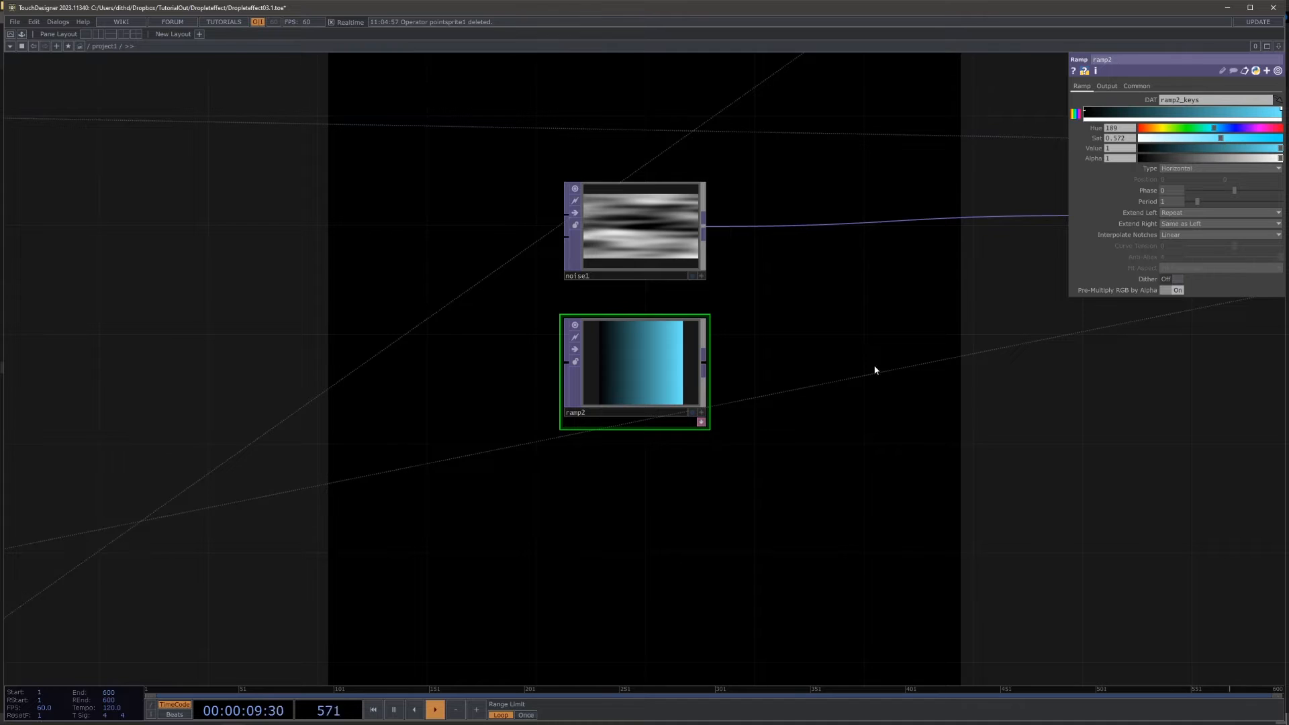
Step: Connect the ramp to the Lookup TOP's second input and raise the ramp's light end colour saturation to 0.712
{"action": "left_click_drag", "start_coordinate": [875, 370], "coordinate": [563, 450]}
{"action": "left_click_drag", "start_coordinate": [396, 444], "coordinate": [773, 317]}
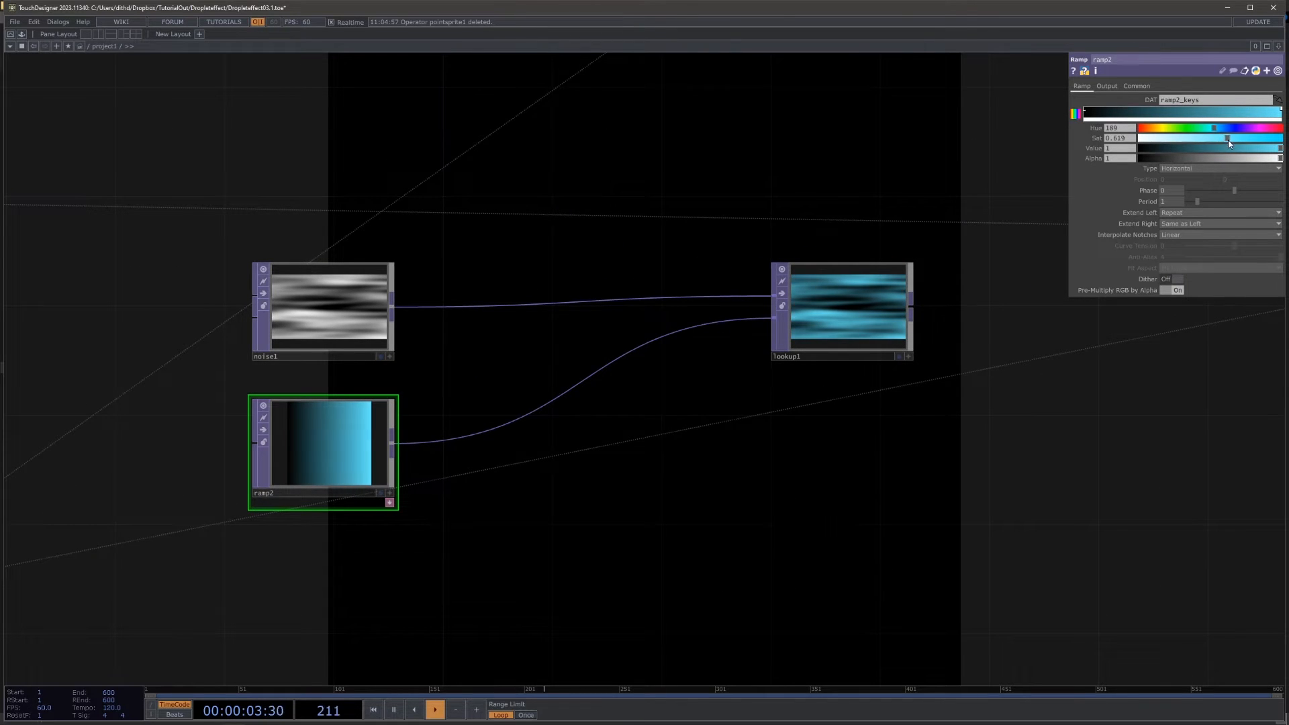
{"action": "left_click_drag", "start_coordinate": [1231, 140], "coordinate": [1241, 140]}
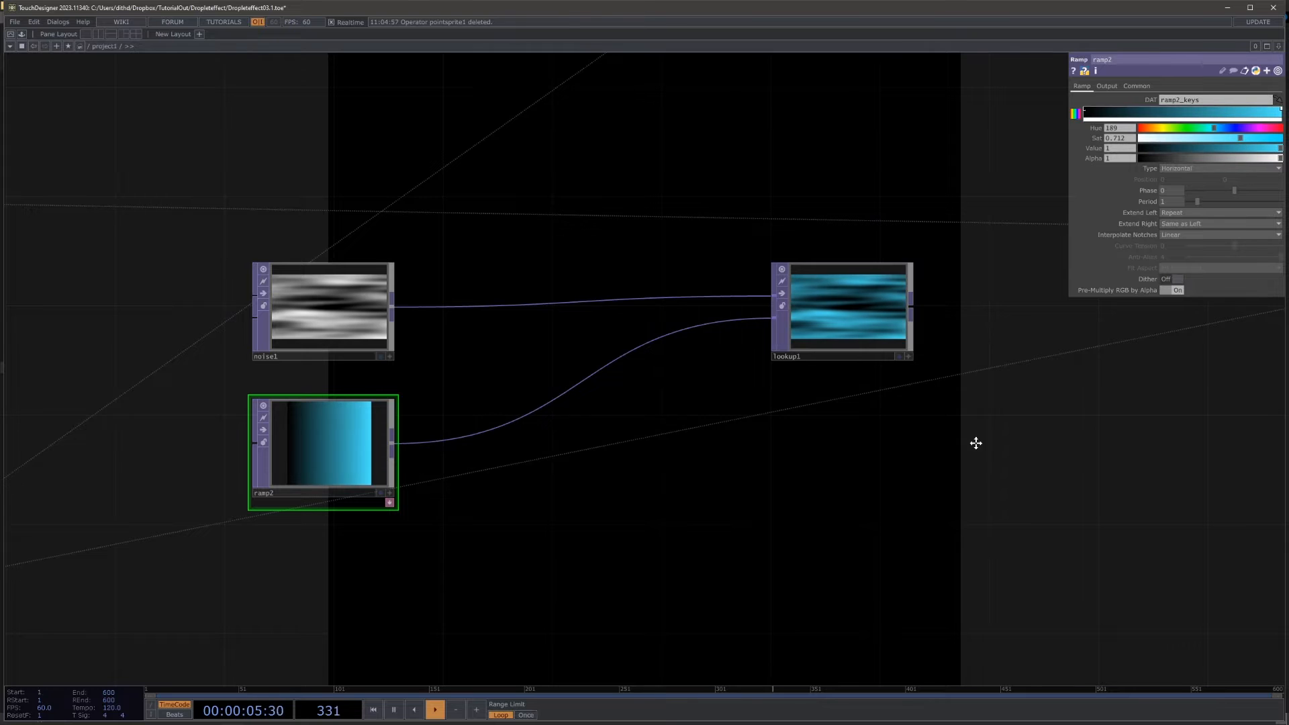
Step: Append a Null TOP to the Lookup TOP and assign it as the environment light's environment map
{"action": "left_click_drag", "start_coordinate": [975, 443], "coordinate": [380, 343]}
{"action": "right_click", "coordinate": [341, 345]}
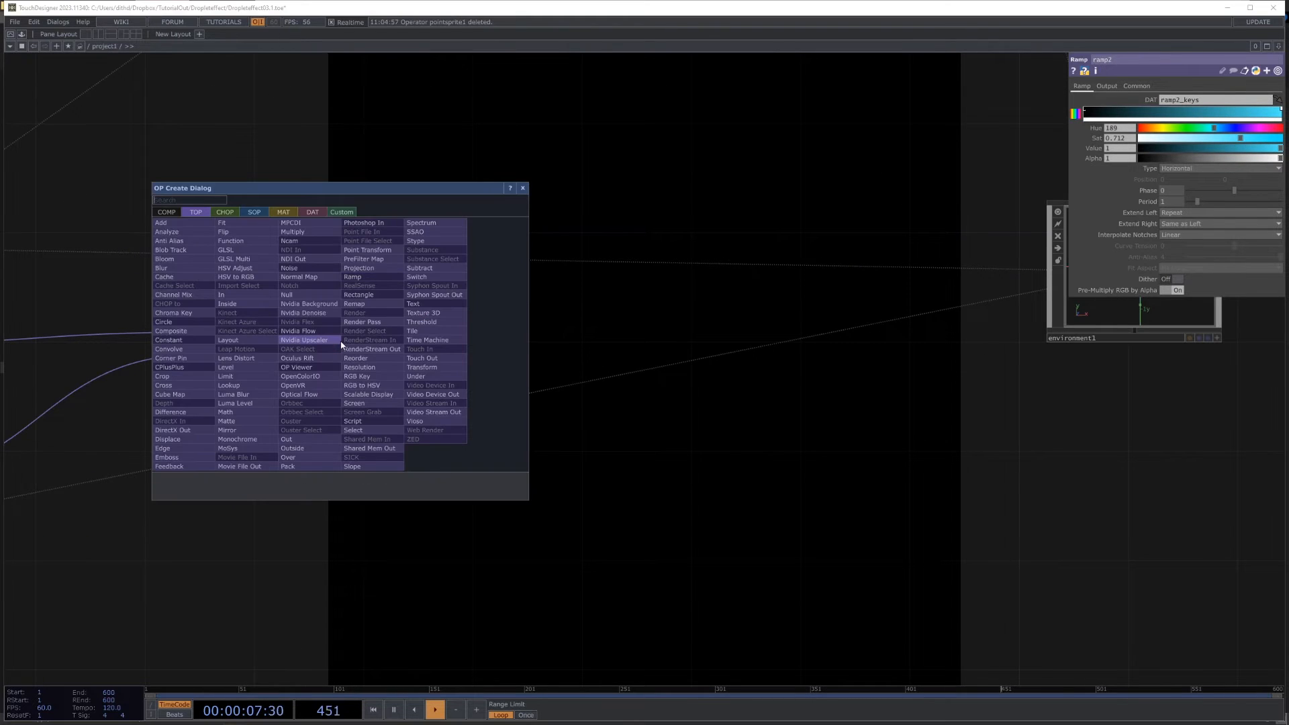
{"action": "type", "text": "nu"}
{"action": "left_click", "coordinate": [318, 294]}
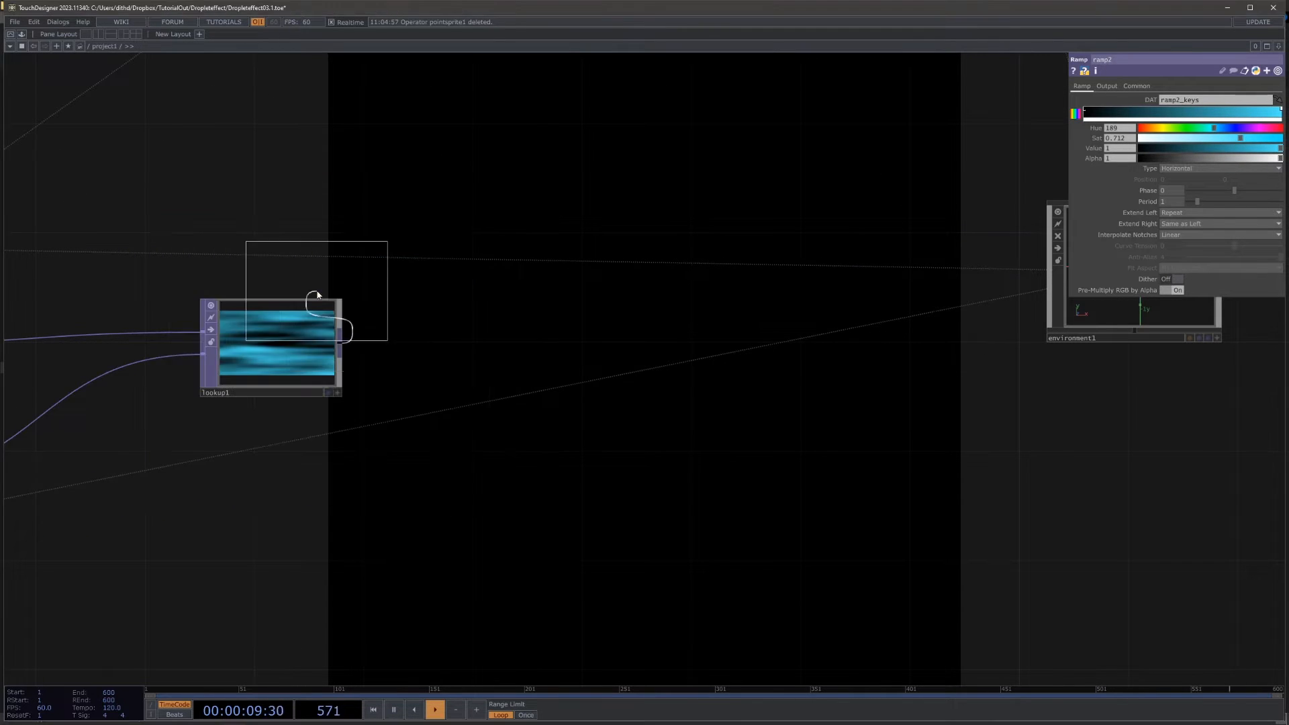
{"action": "left_click", "coordinate": [459, 359]}
{"action": "left_click", "coordinate": [982, 296]}
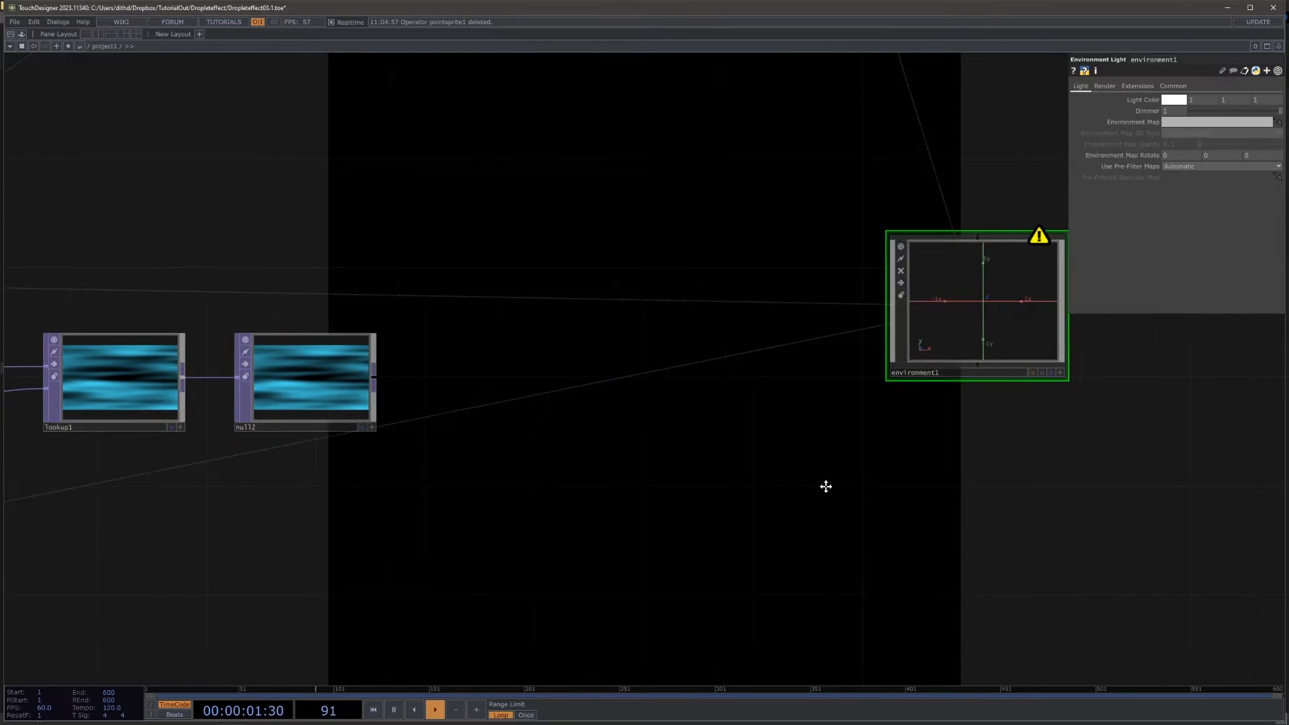
{"action": "left_click_drag", "start_coordinate": [485, 406], "coordinate": [1194, 124]}
Step: Limit the Render TOP's geometry to geo1 so the running figure's meshes are excluded
{"action": "left_click_drag", "start_coordinate": [908, 152], "coordinate": [599, 562]}
{"action": "left_click_drag", "start_coordinate": [631, 408], "coordinate": [643, 655]}
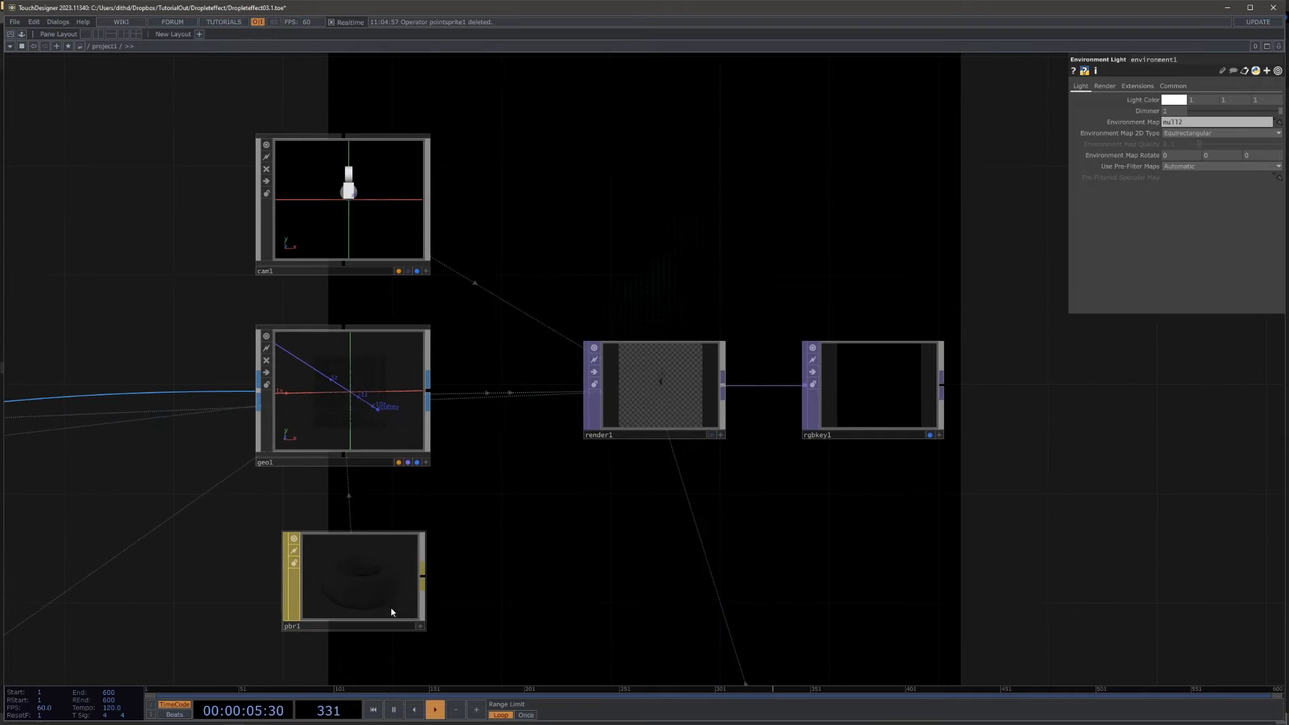
{"action": "scroll", "coordinate": [698, 426], "scroll_direction": "up", "scroll_amount": 5}
{"action": "scroll", "coordinate": [742, 374], "scroll_direction": "down", "scroll_amount": 3}
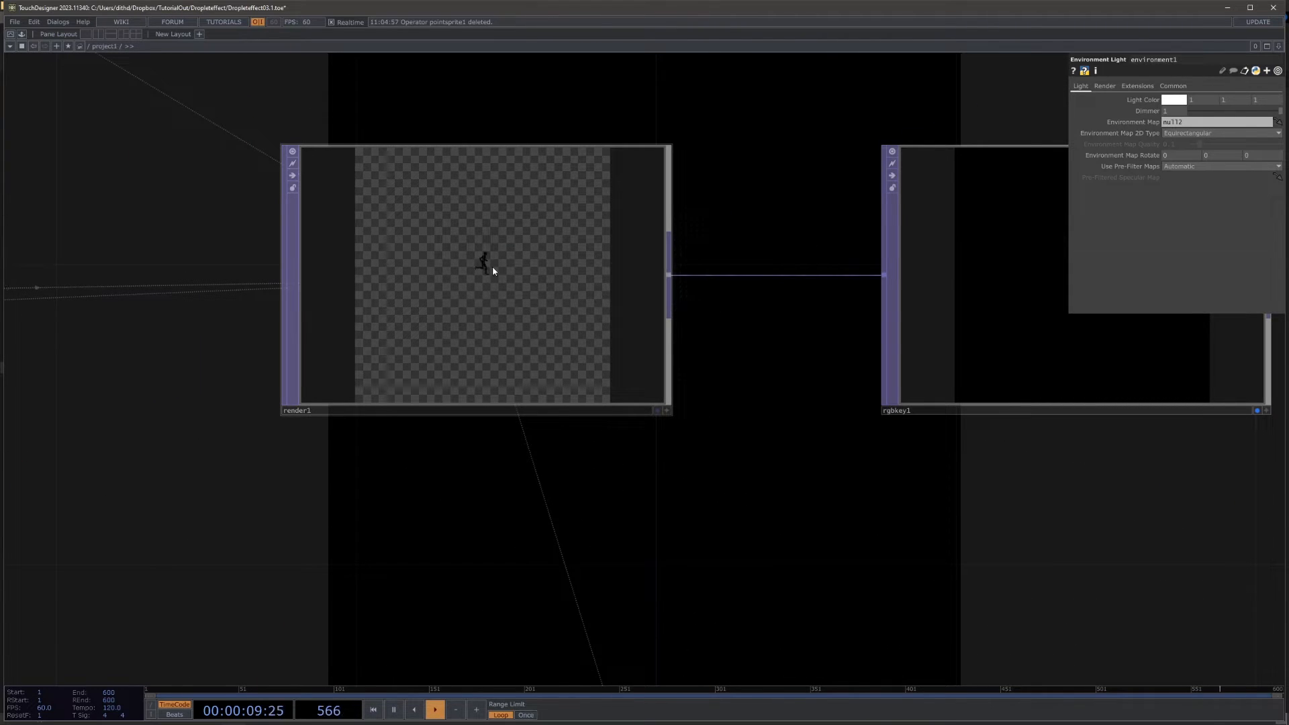
{"action": "left_click", "coordinate": [504, 296]}
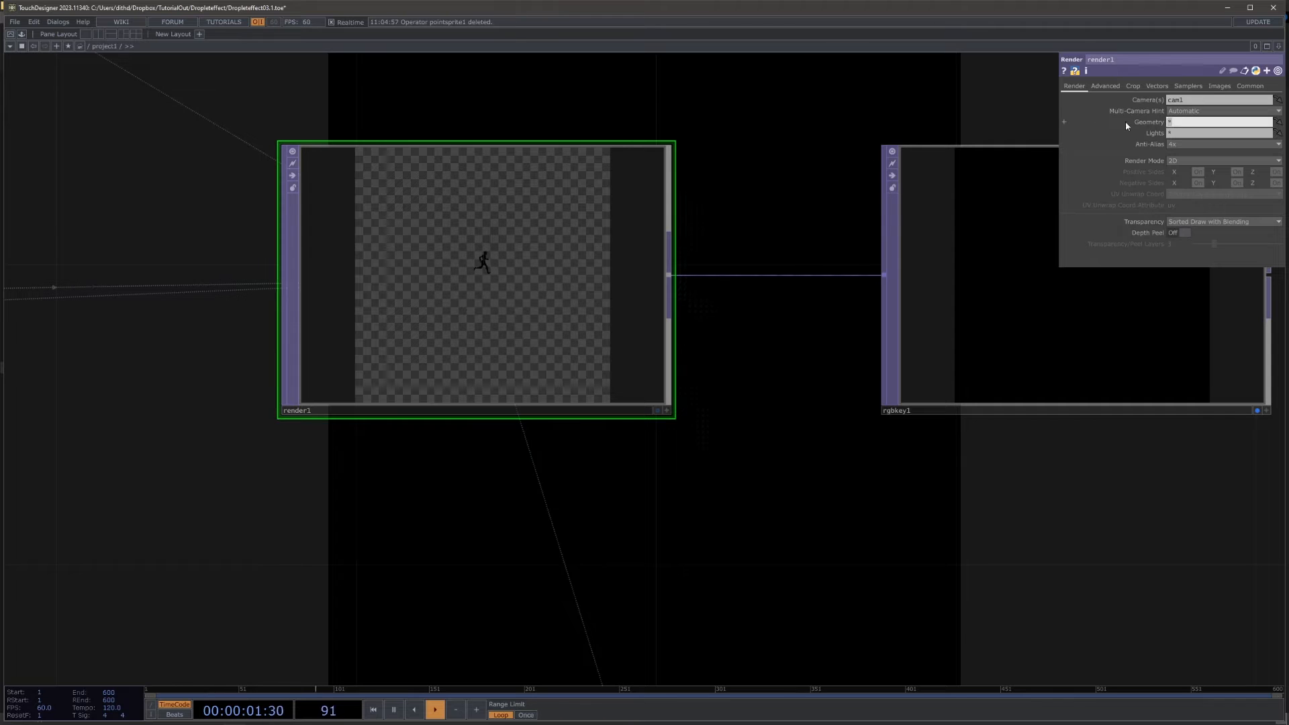
{"action": "type", "text": "geo1"}
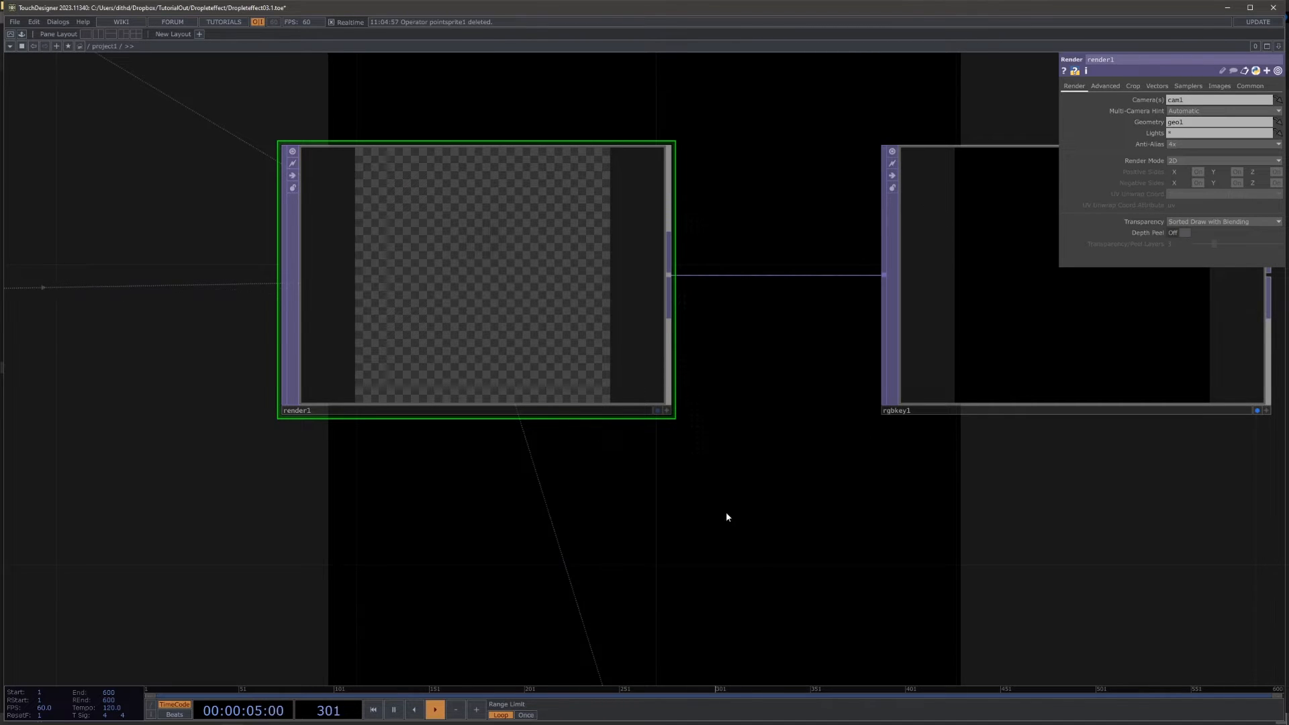
Step: Examine the instanced droplets close up in the Render TOP's viewer
{"action": "left_click_drag", "start_coordinate": [727, 517], "coordinate": [828, 343]}
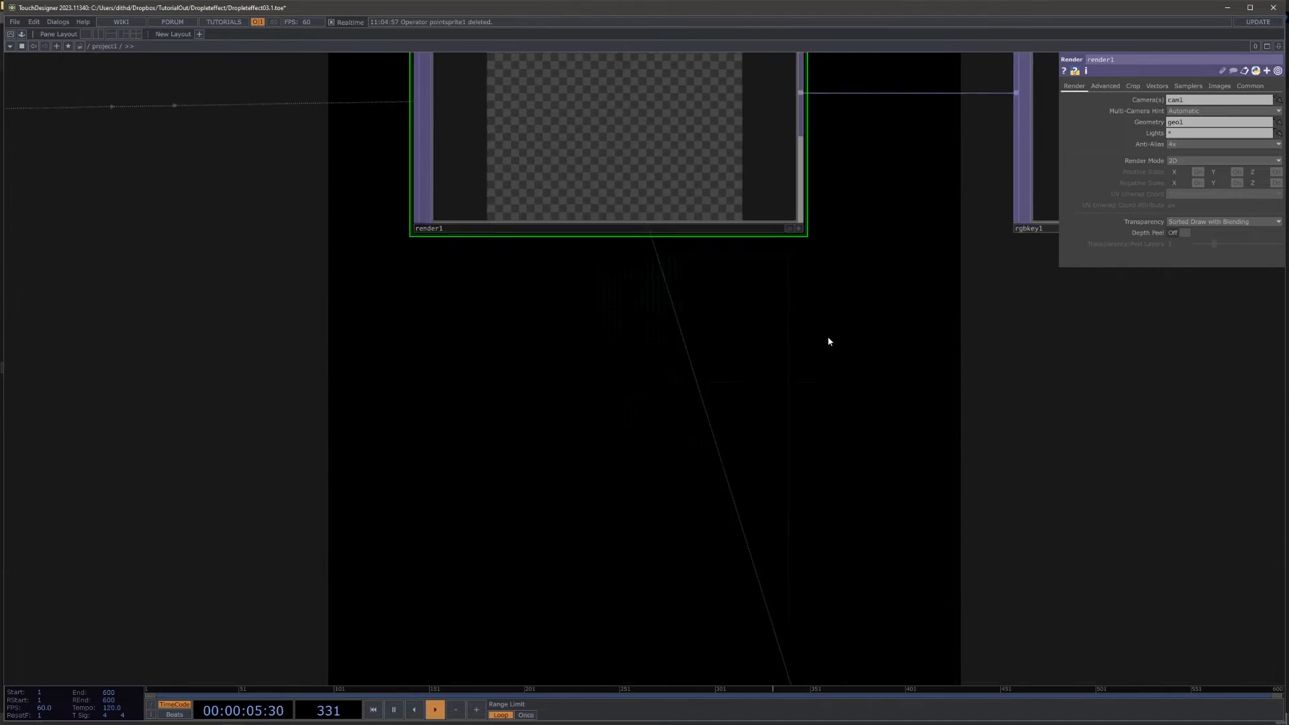
{"action": "scroll", "coordinate": [828, 342], "scroll_direction": "down", "scroll_amount": 5}
{"action": "left_click_drag", "start_coordinate": [707, 283], "coordinate": [720, 317]}
{"action": "scroll", "coordinate": [783, 253], "scroll_direction": "up", "scroll_amount": 10}
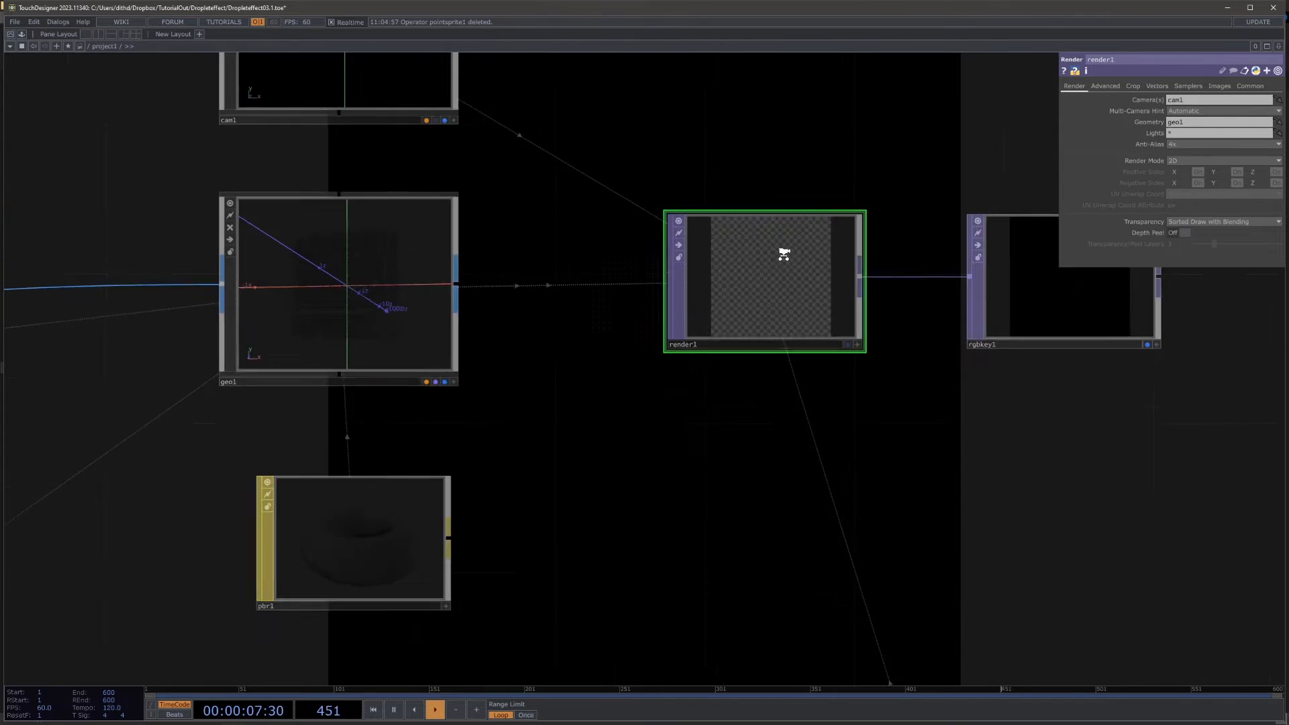
{"action": "scroll", "coordinate": [698, 325], "scroll_direction": "up", "scroll_amount": 3}
{"action": "scroll", "coordinate": [684, 299], "scroll_direction": "down", "scroll_amount": 10}
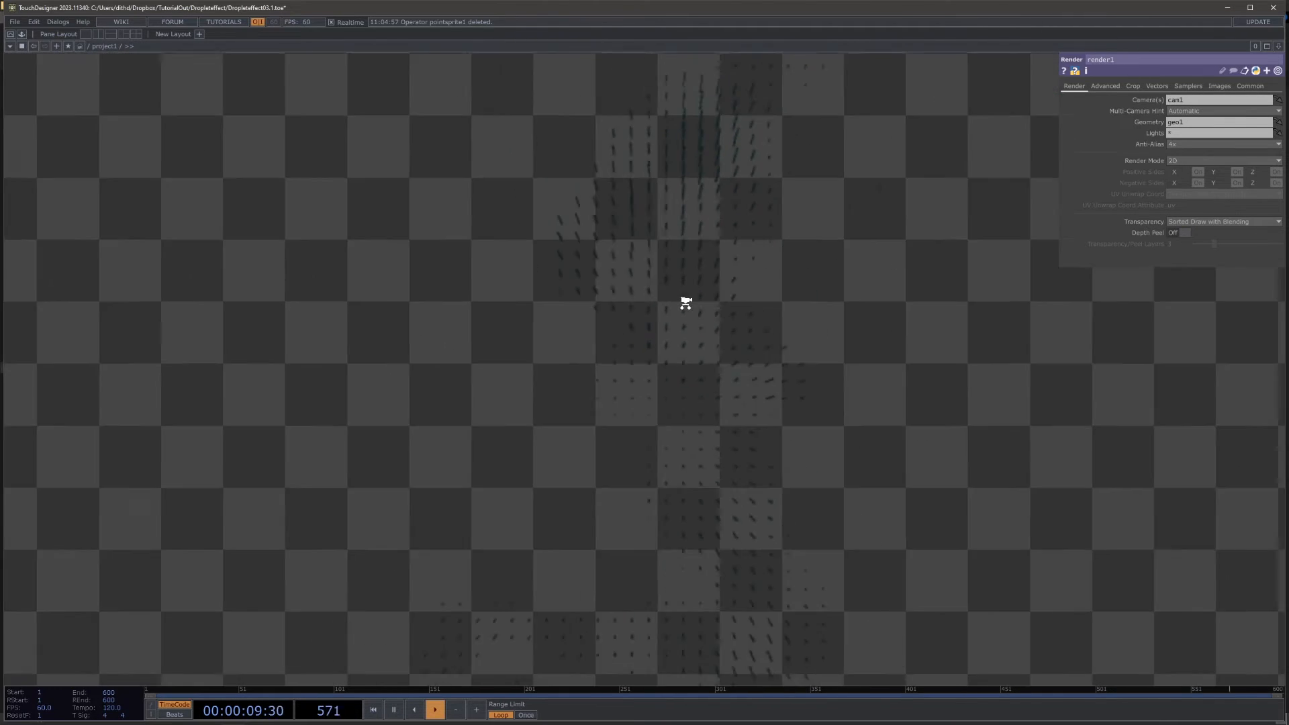
{"action": "scroll", "coordinate": [510, 346], "scroll_direction": "down", "scroll_amount": 6}
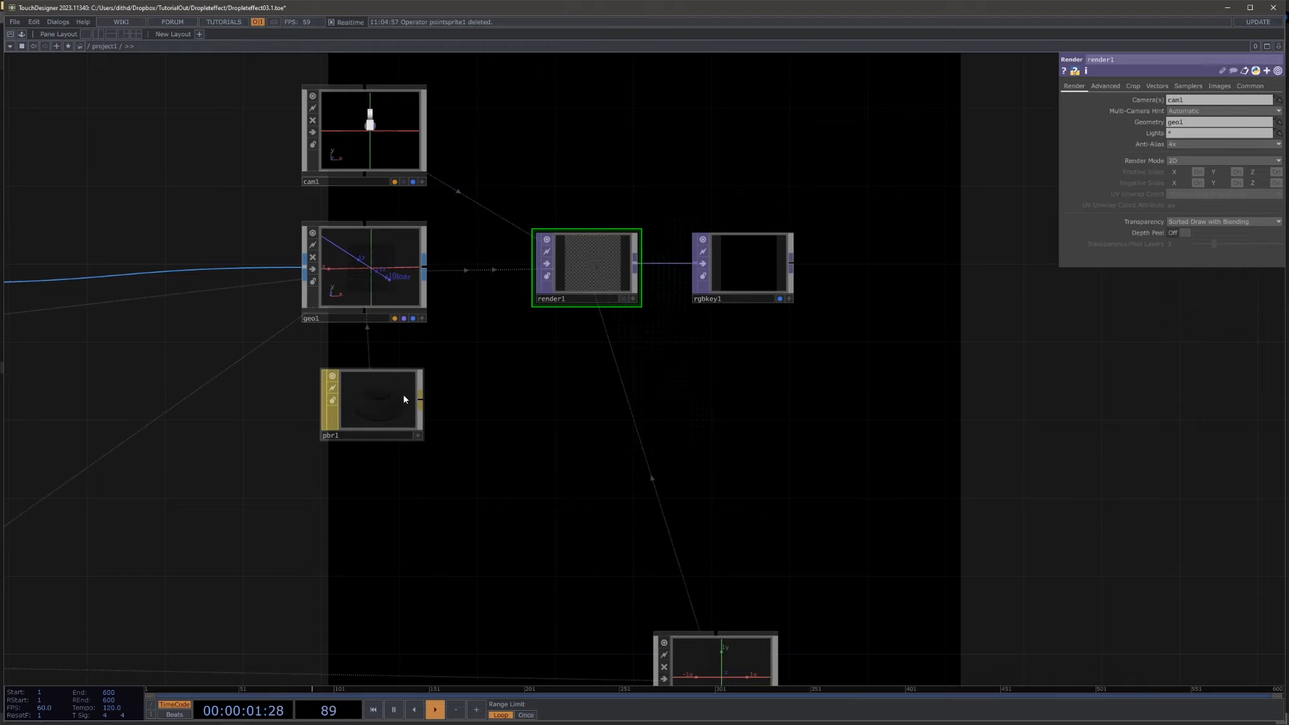
Step: Set the PBR material's base color to 5 in all three channels and lower its metallic to about 0.53
{"action": "left_click", "coordinate": [403, 398]}
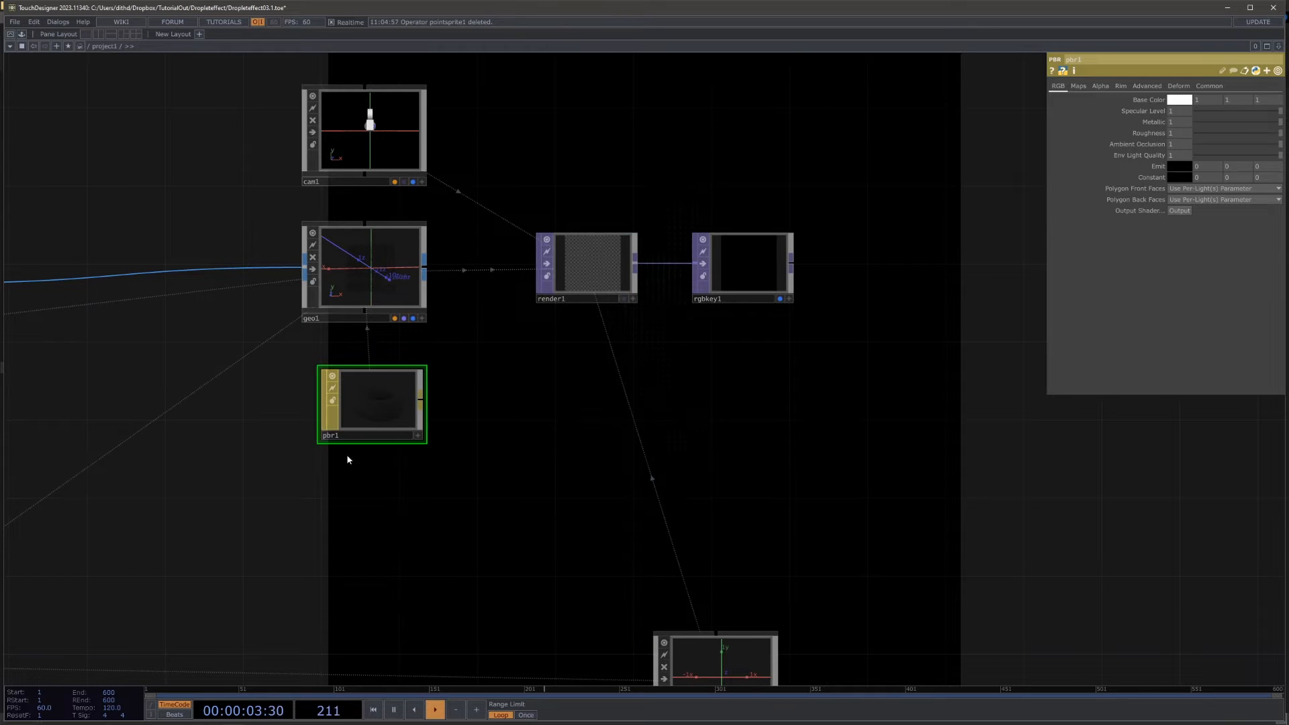
{"action": "left_click_drag", "start_coordinate": [544, 433], "coordinate": [790, 385]}
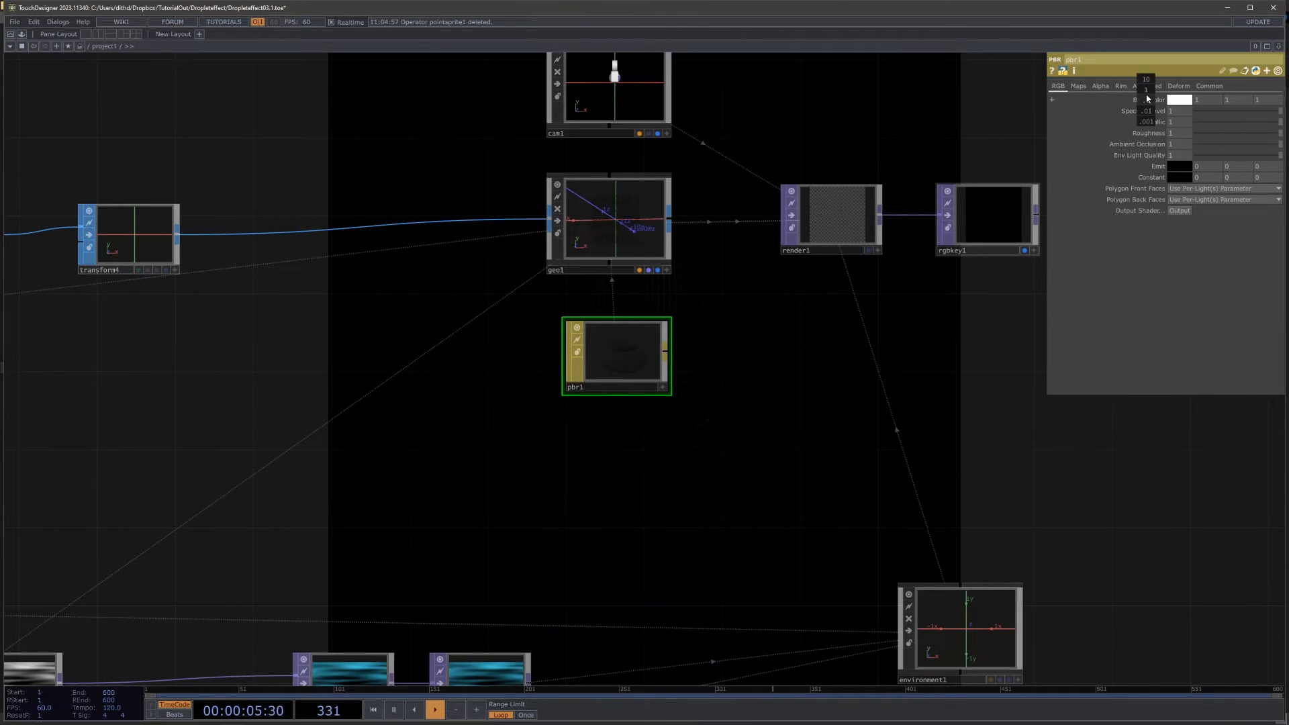
{"action": "middle_click_drag", "start_coordinate": [1147, 99], "coordinate": [1149, 81]}
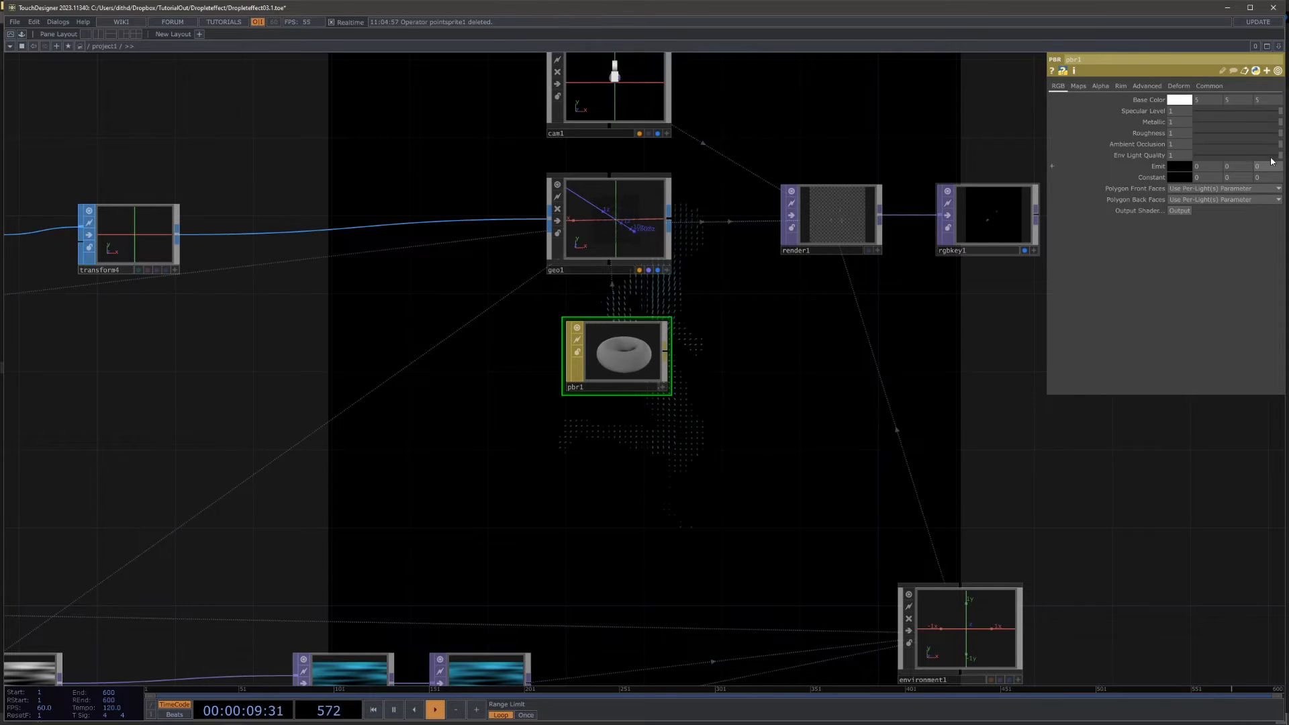
{"action": "left_click_drag", "start_coordinate": [1225, 125], "coordinate": [1237, 126]}
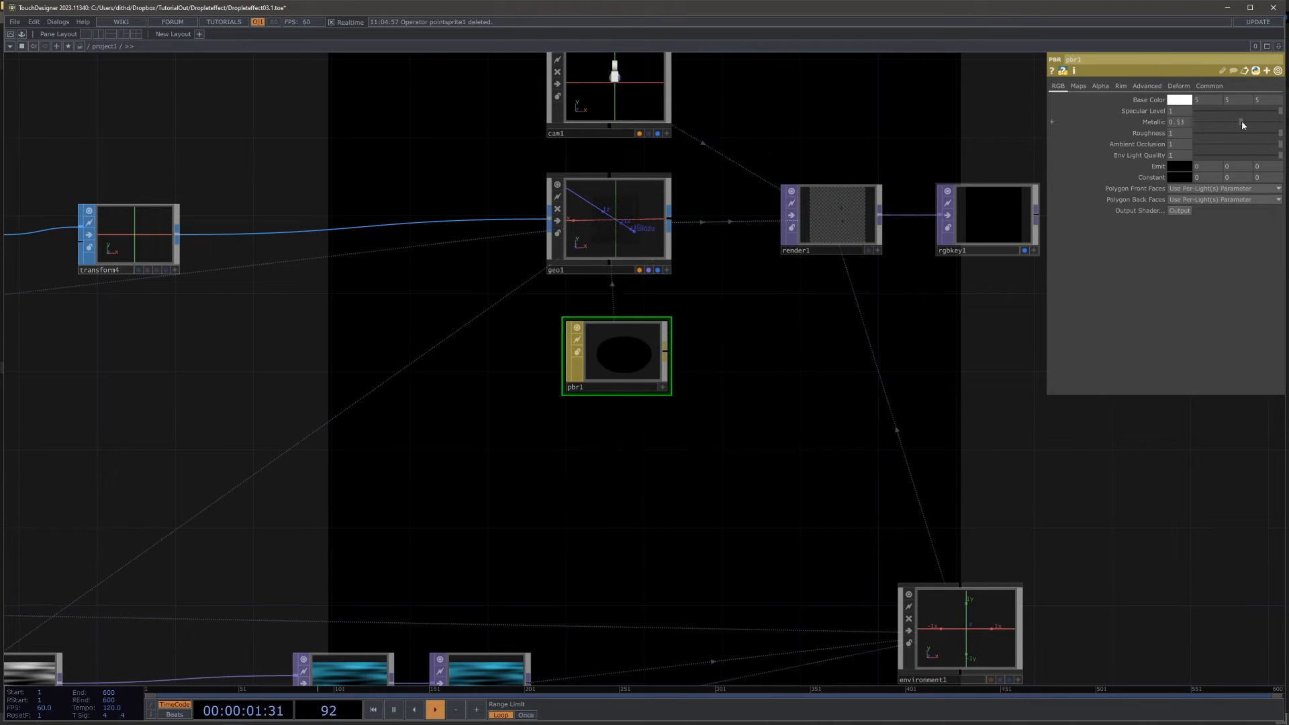
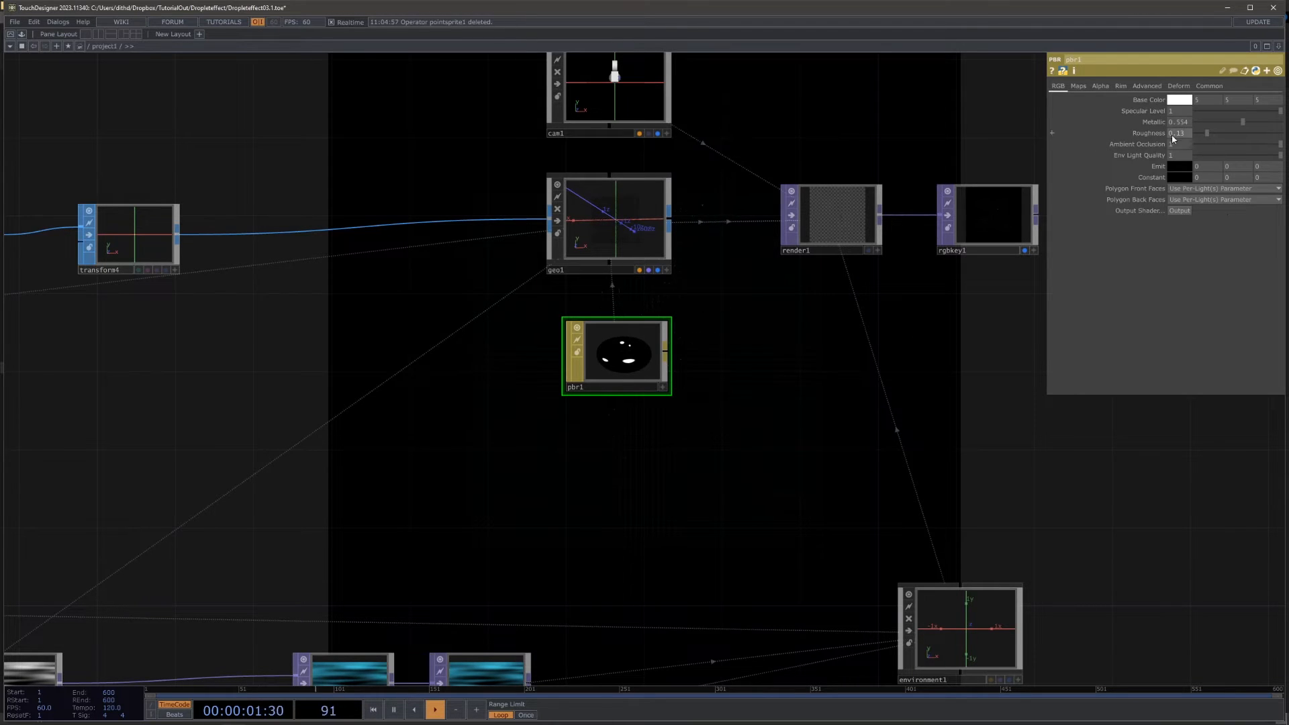
Step: Lower the PBR material's Alpha Front to about 0.25 and turn on its transparency blending
{"action": "left_click", "coordinate": [1101, 86]}
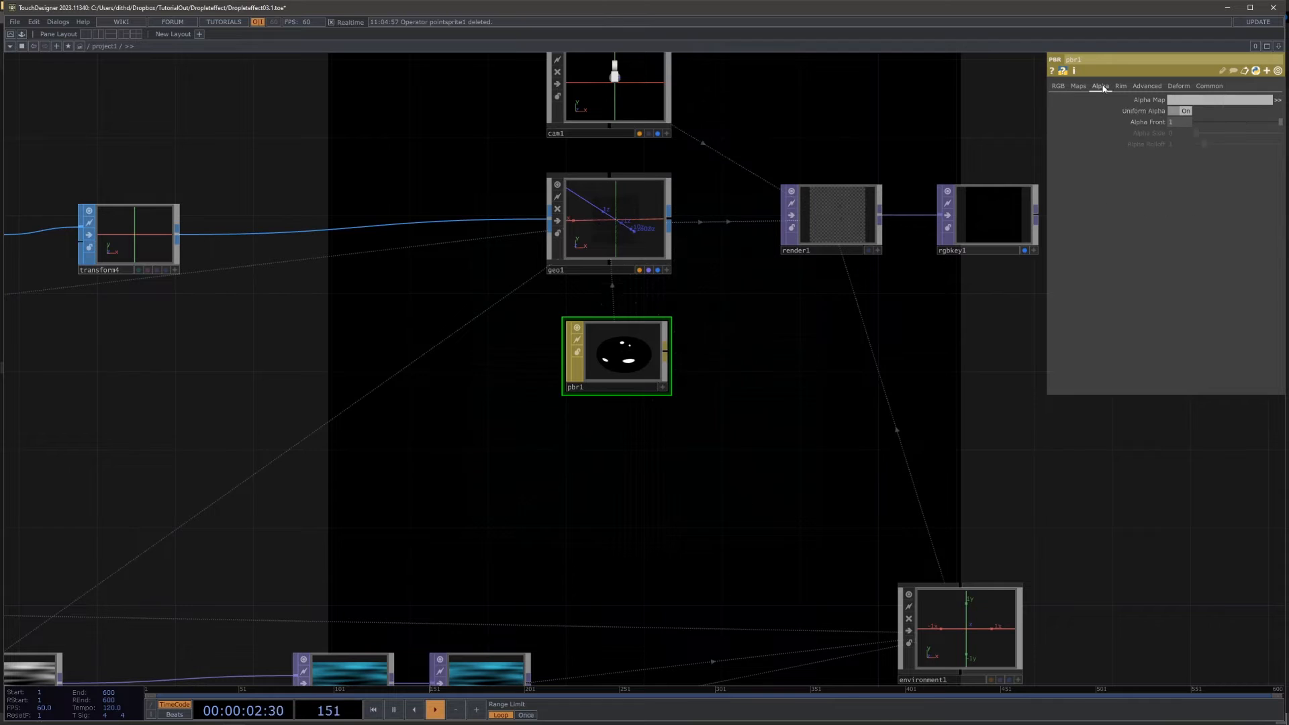
{"action": "left_click", "coordinate": [1231, 122]}
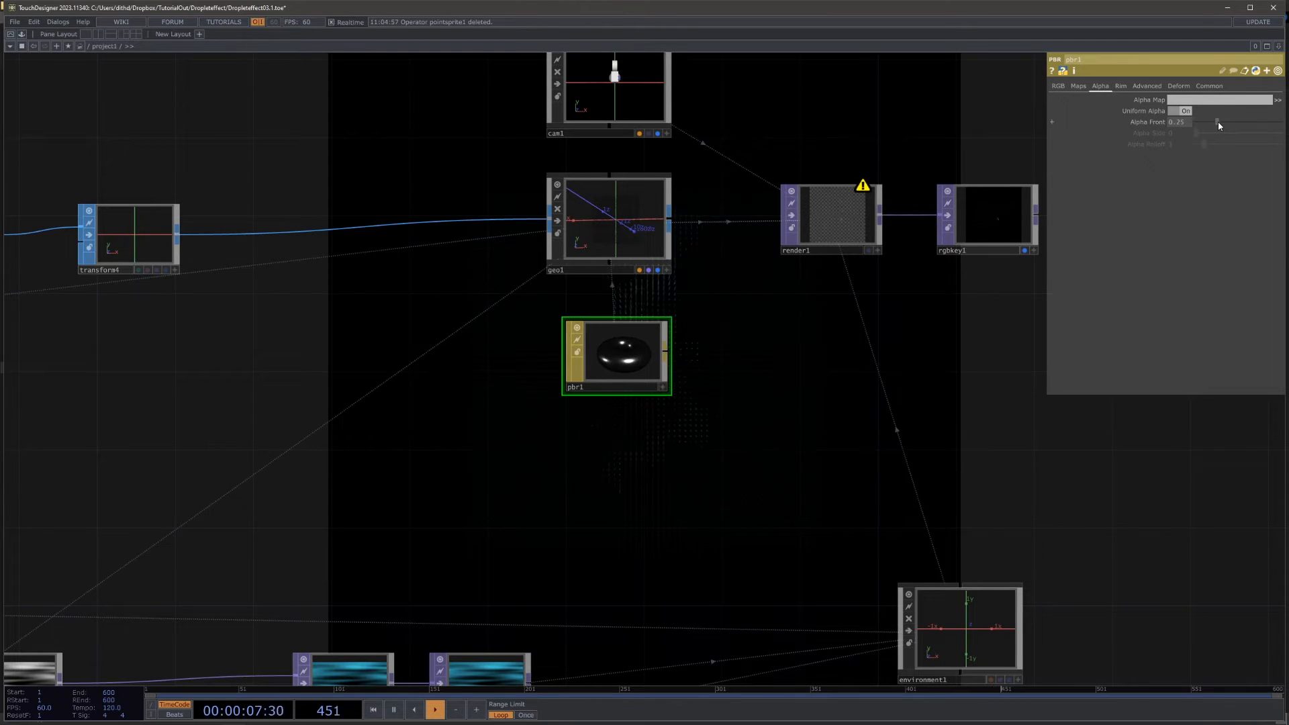
{"action": "left_click", "coordinate": [1201, 88]}
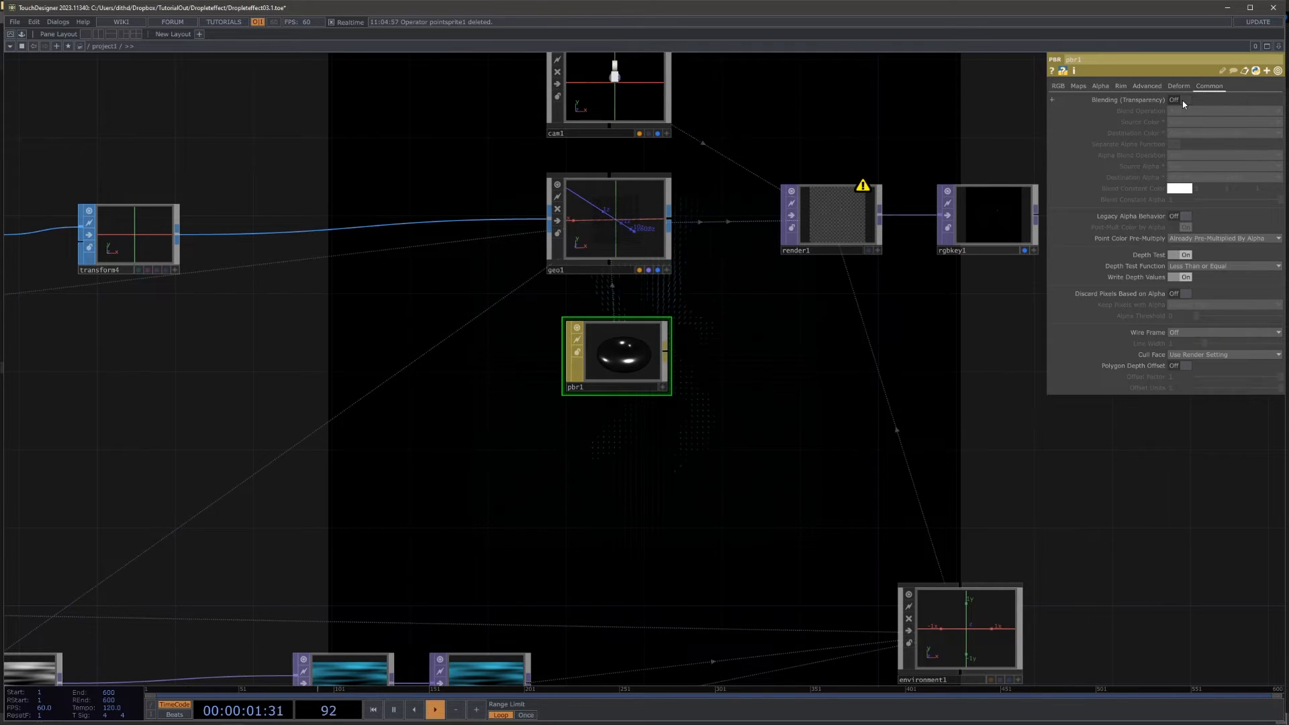
{"action": "left_click", "coordinate": [1183, 99]}
Step: Insert a Noise TOP between limit1 and null_pos and wire limit1 into its second input too
{"action": "left_click_drag", "start_coordinate": [854, 411], "coordinate": [765, 222]}
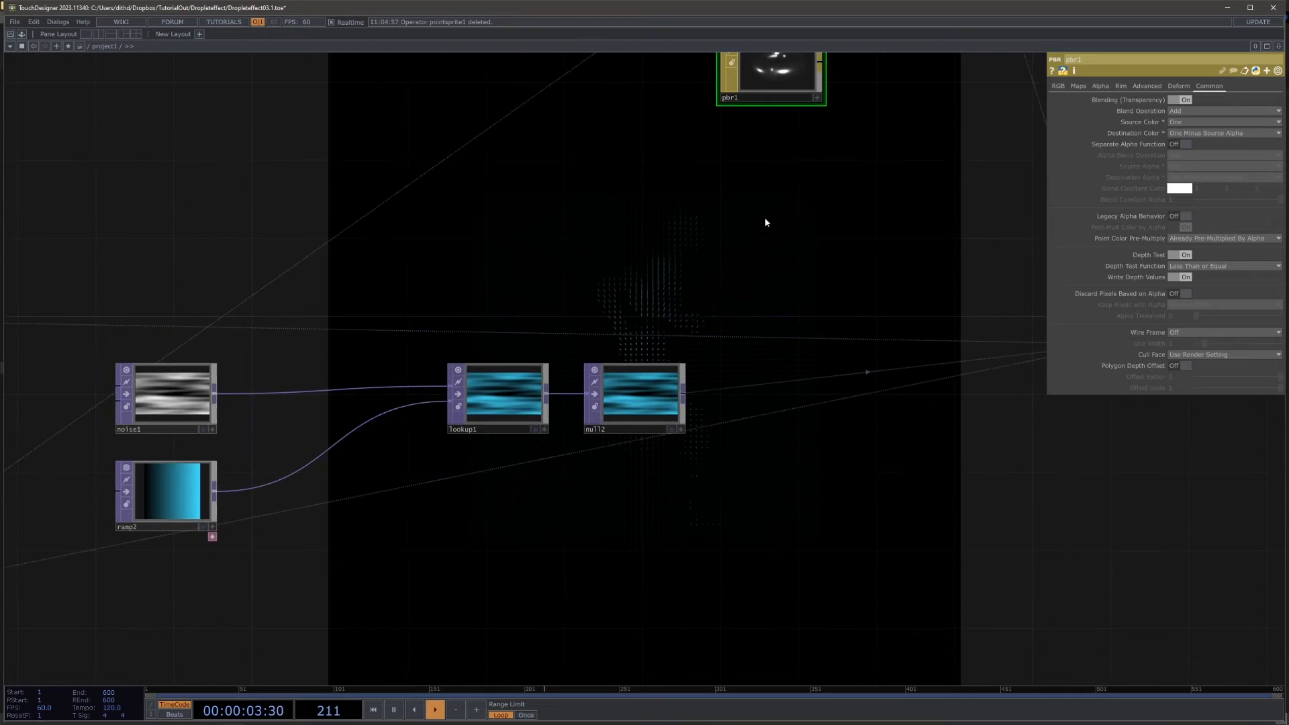
{"action": "left_click_drag", "start_coordinate": [670, 329], "coordinate": [997, 518]}
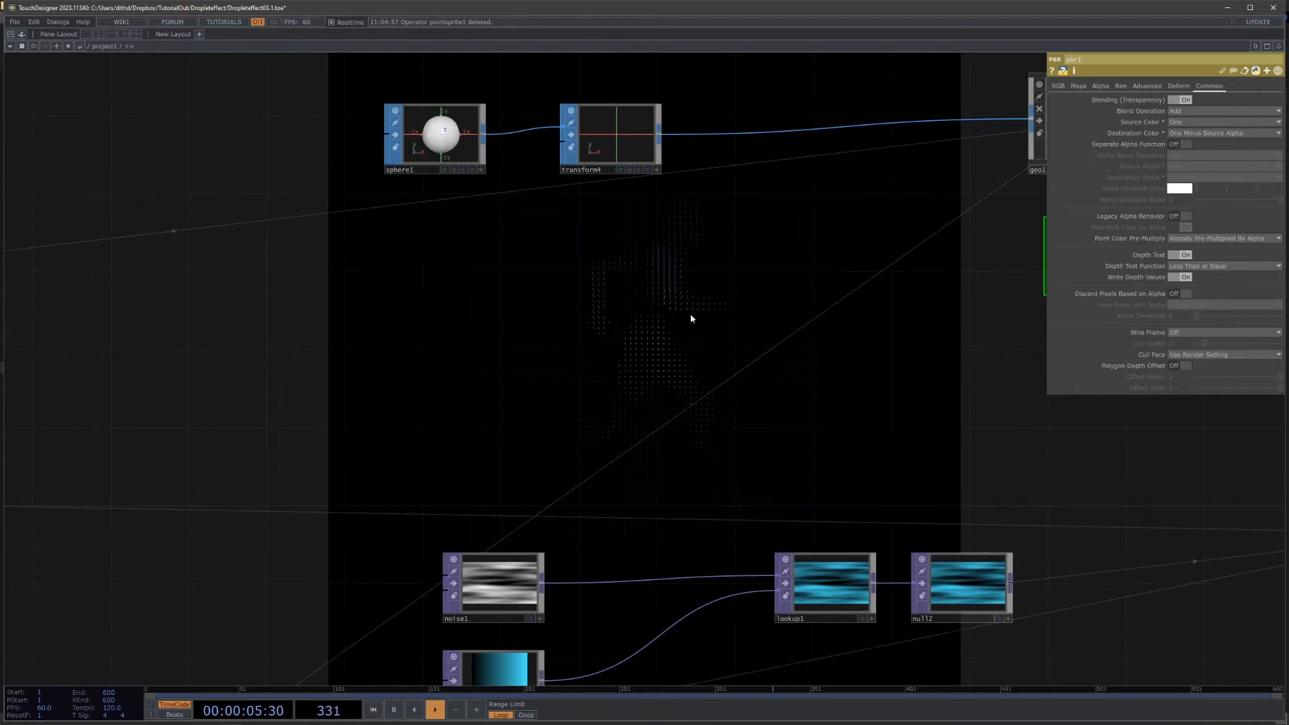
{"action": "left_click_drag", "start_coordinate": [698, 321], "coordinate": [551, 304]}
{"action": "left_click_drag", "start_coordinate": [684, 356], "coordinate": [560, 434]}
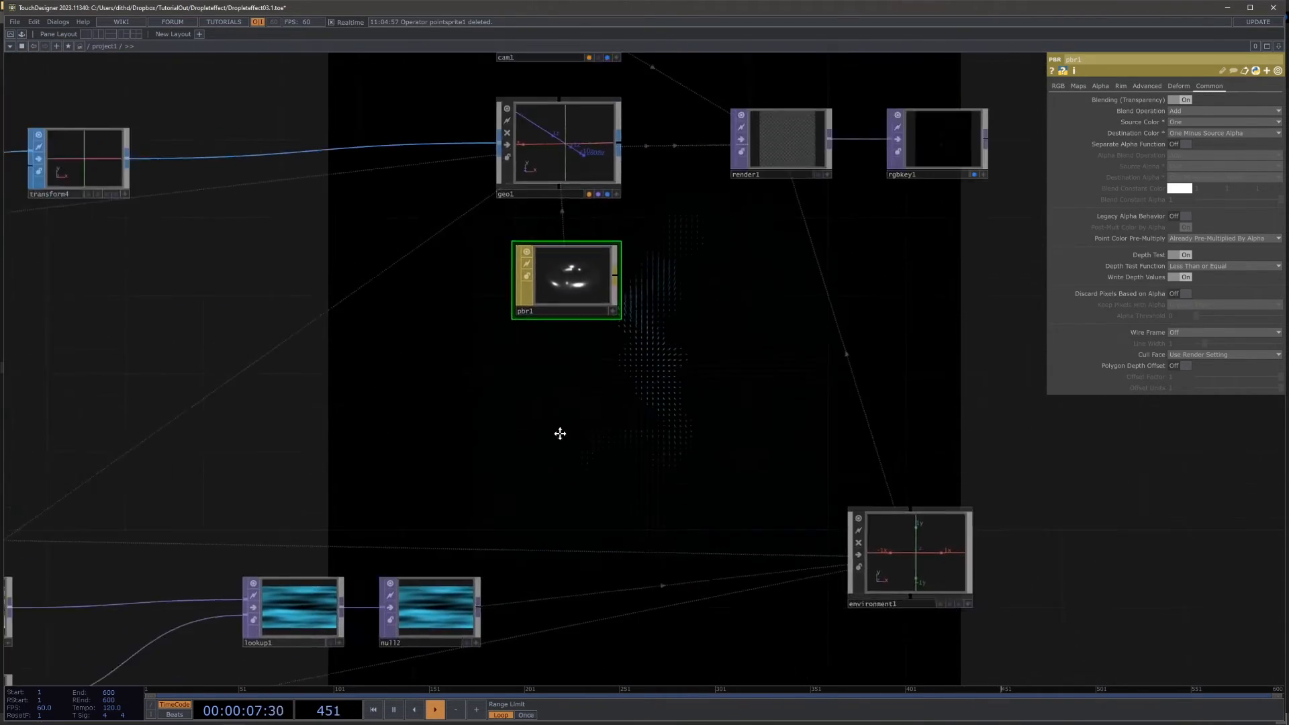
{"action": "left_click_drag", "start_coordinate": [486, 371], "coordinate": [932, 397]}
{"action": "left_click_drag", "start_coordinate": [770, 373], "coordinate": [873, 181]}
{"action": "scroll", "coordinate": [748, 365], "scroll_direction": "down", "scroll_amount": 5}
{"action": "left_click_drag", "start_coordinate": [929, 500], "coordinate": [1187, 455]}
{"action": "left_click_drag", "start_coordinate": [233, 331], "coordinate": [485, 371]}
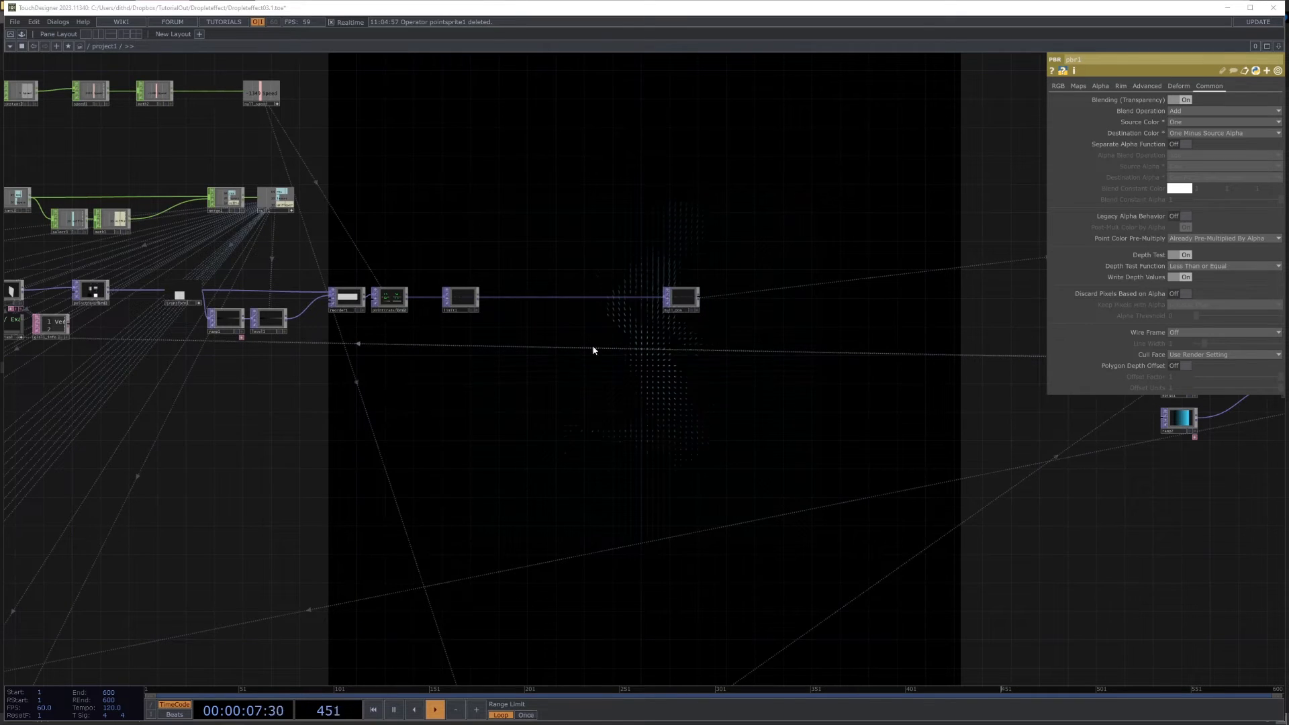
{"action": "scroll", "coordinate": [537, 330], "scroll_direction": "up", "scroll_amount": 6}
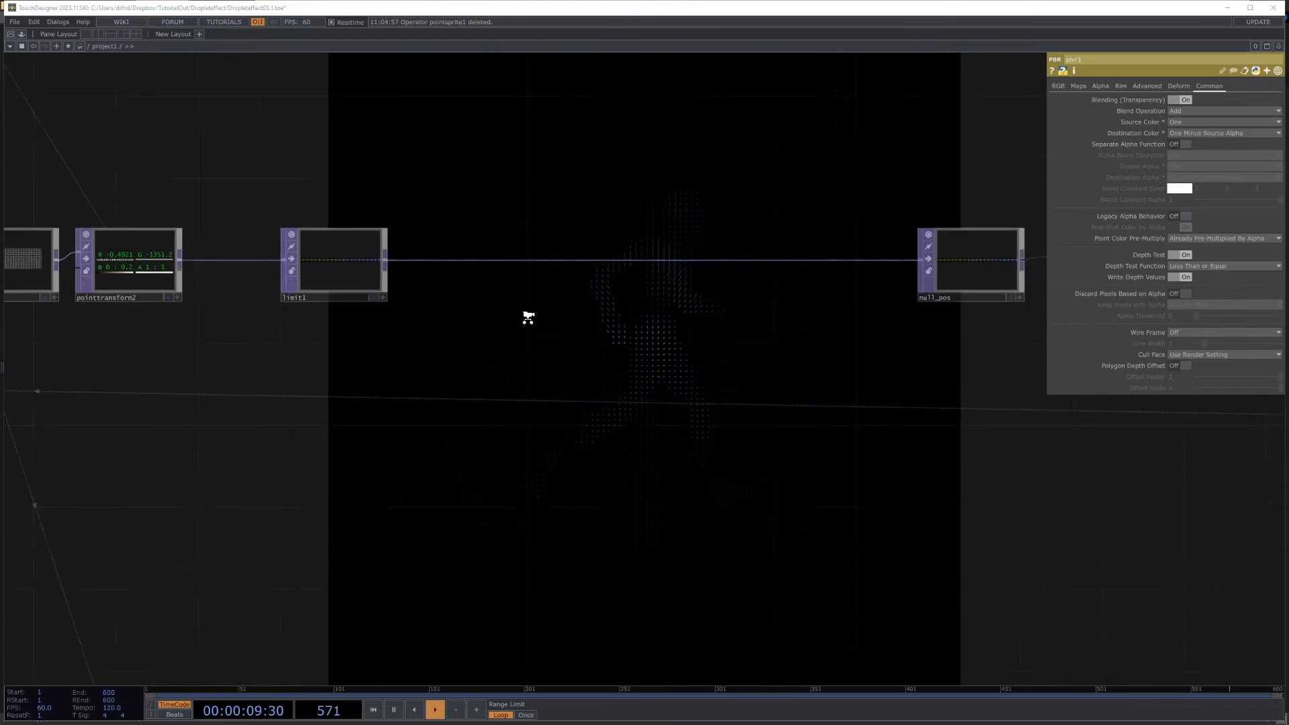
{"action": "left_click", "coordinate": [275, 262]}
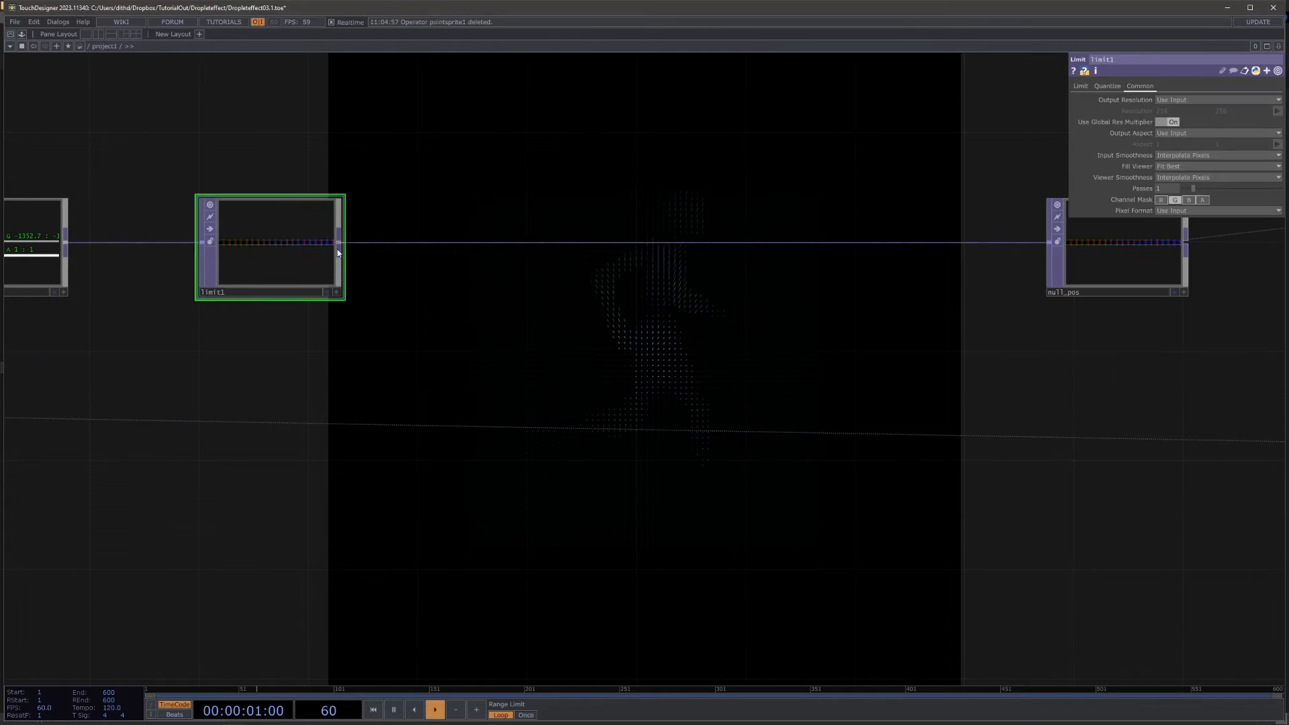
{"action": "right_click", "coordinate": [421, 243]}
{"action": "left_click", "coordinate": [448, 231]}
{"action": "type", "text": "noise"}
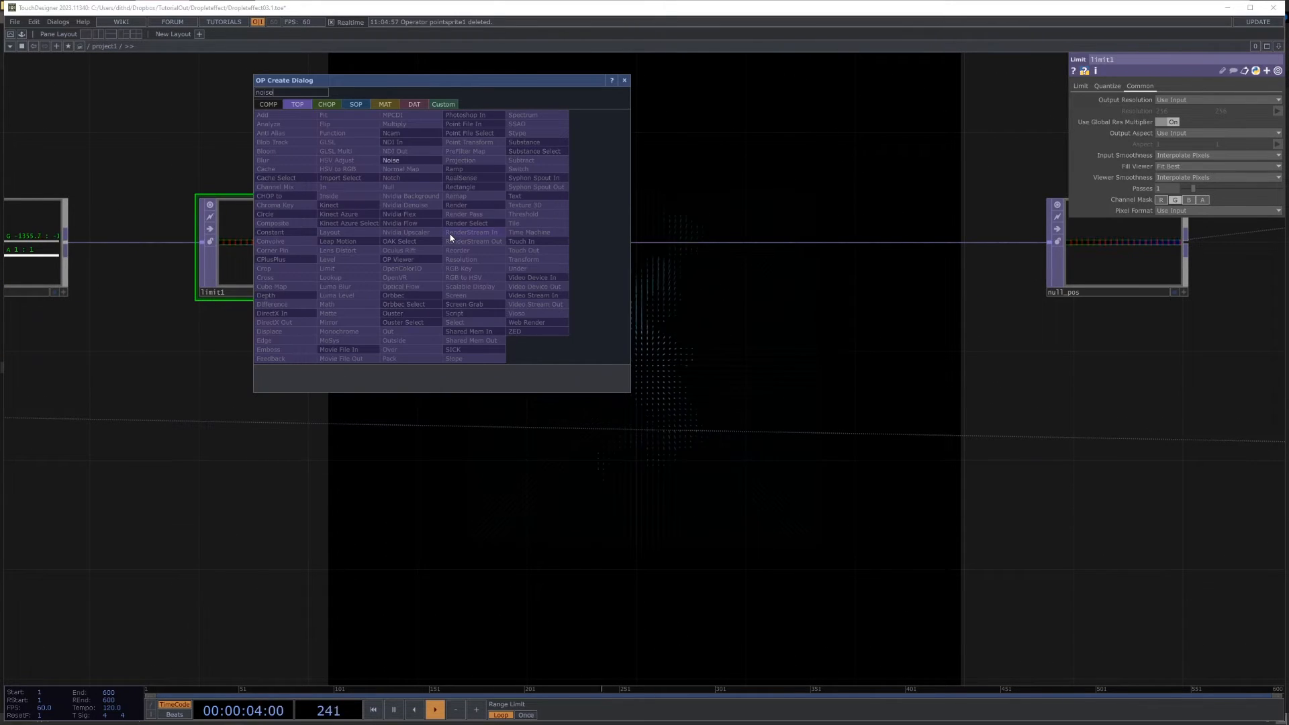
{"action": "left_click", "coordinate": [406, 159]}
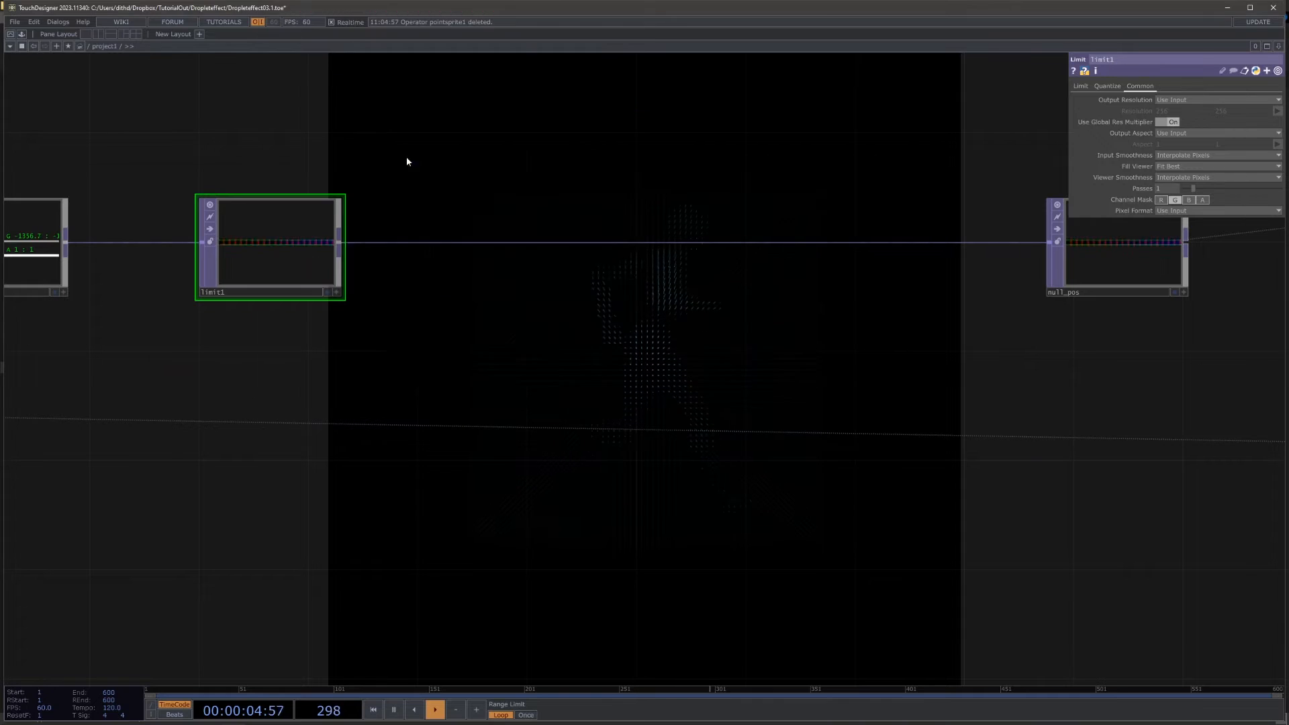
{"action": "left_click", "coordinate": [516, 245]}
{"action": "left_click_drag", "start_coordinate": [339, 242], "coordinate": [448, 253]}
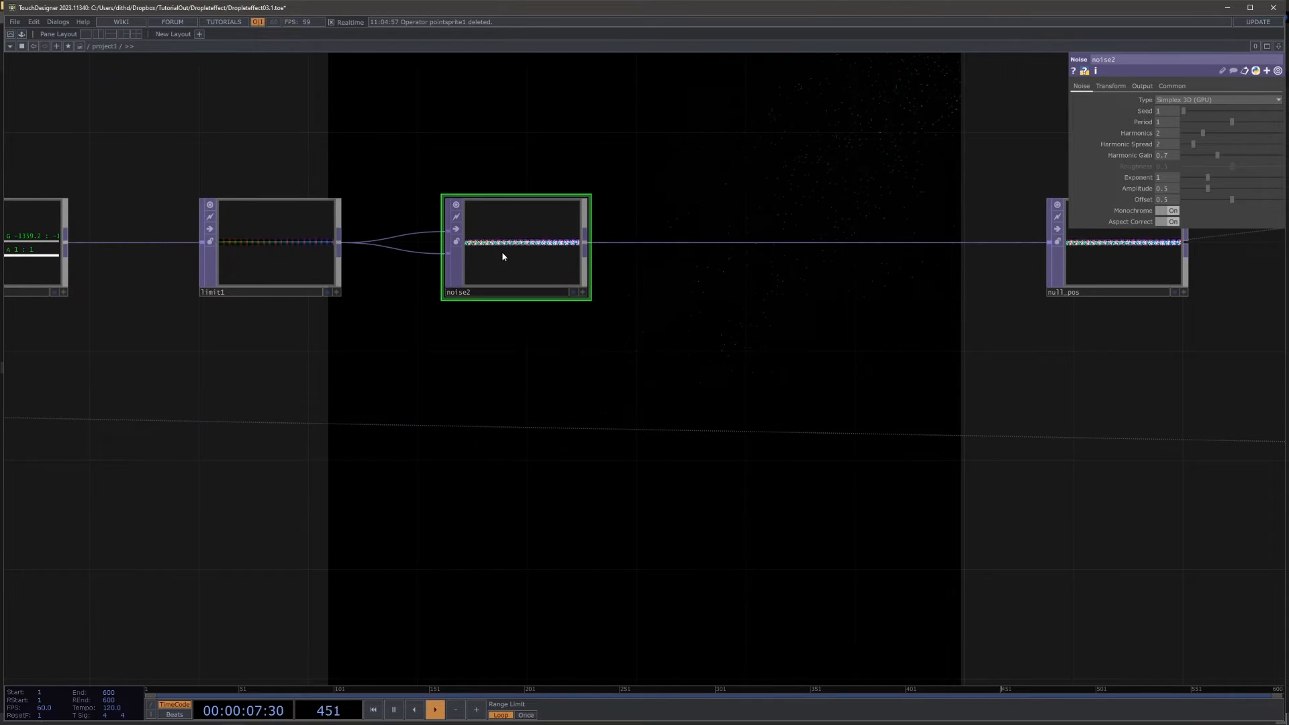
Step: Set the new Noise TOP's offset to 0, period to 0.03 and amplitude to 0.011
{"action": "left_click_drag", "start_coordinate": [639, 416], "coordinate": [640, 411]}
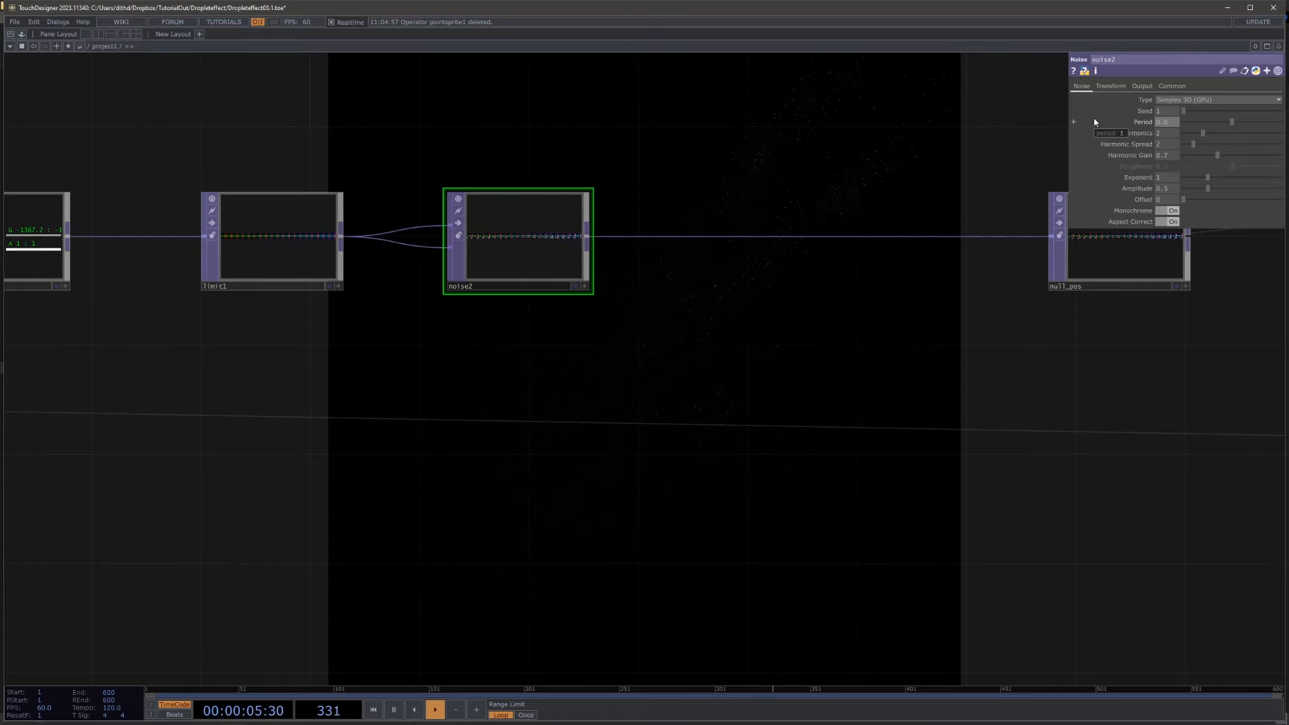
{"action": "middle_click_drag", "start_coordinate": [1018, 235], "coordinate": [1019, 235]}
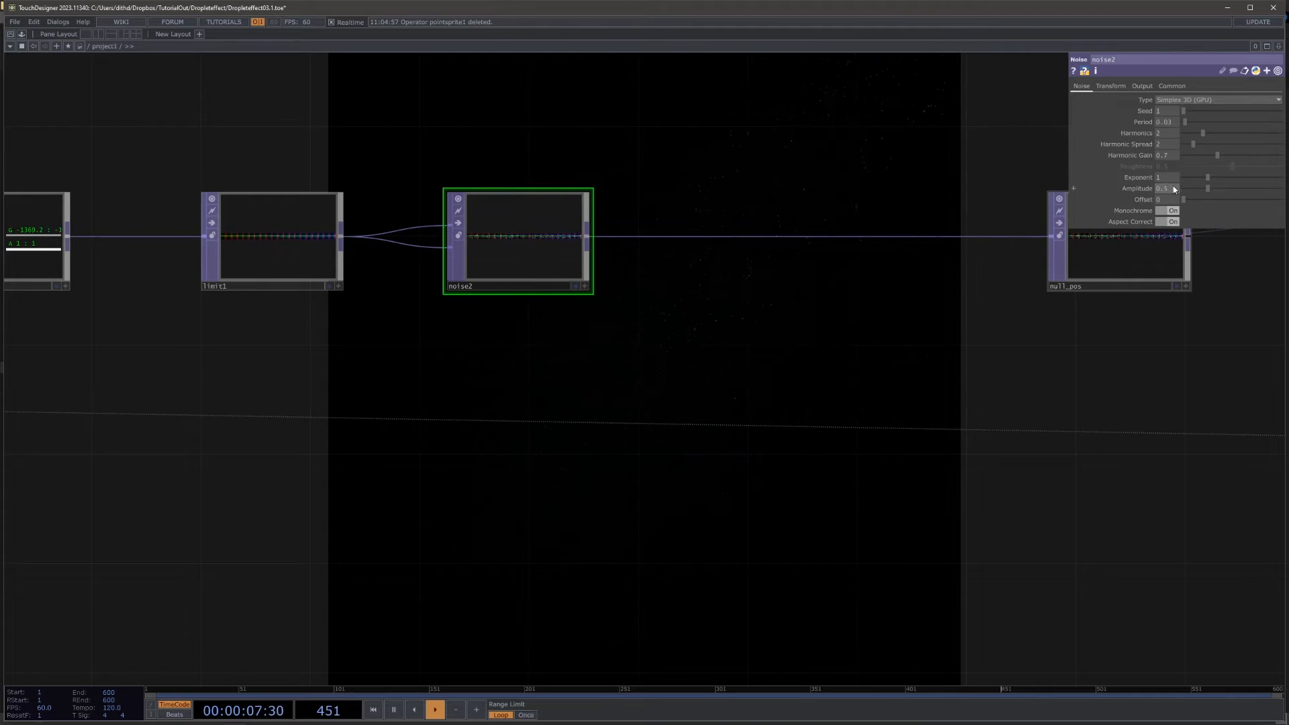
{"action": "key", "text": "BackSpace"}
{"action": "type", "text": "011"}
{"action": "key", "text": "Return"}
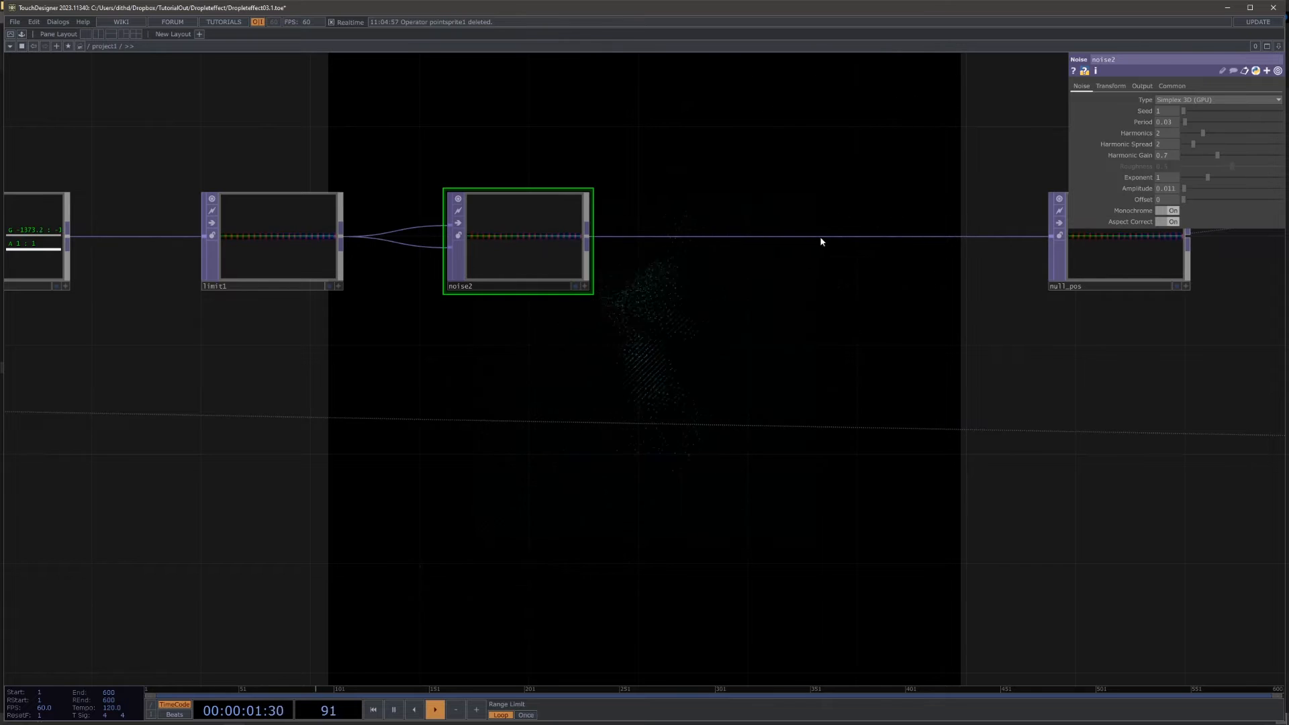
Step: Set the X scale in noise2's transform to 0.2 and inspect its output up close
{"action": "left_click", "coordinate": [1114, 87]}
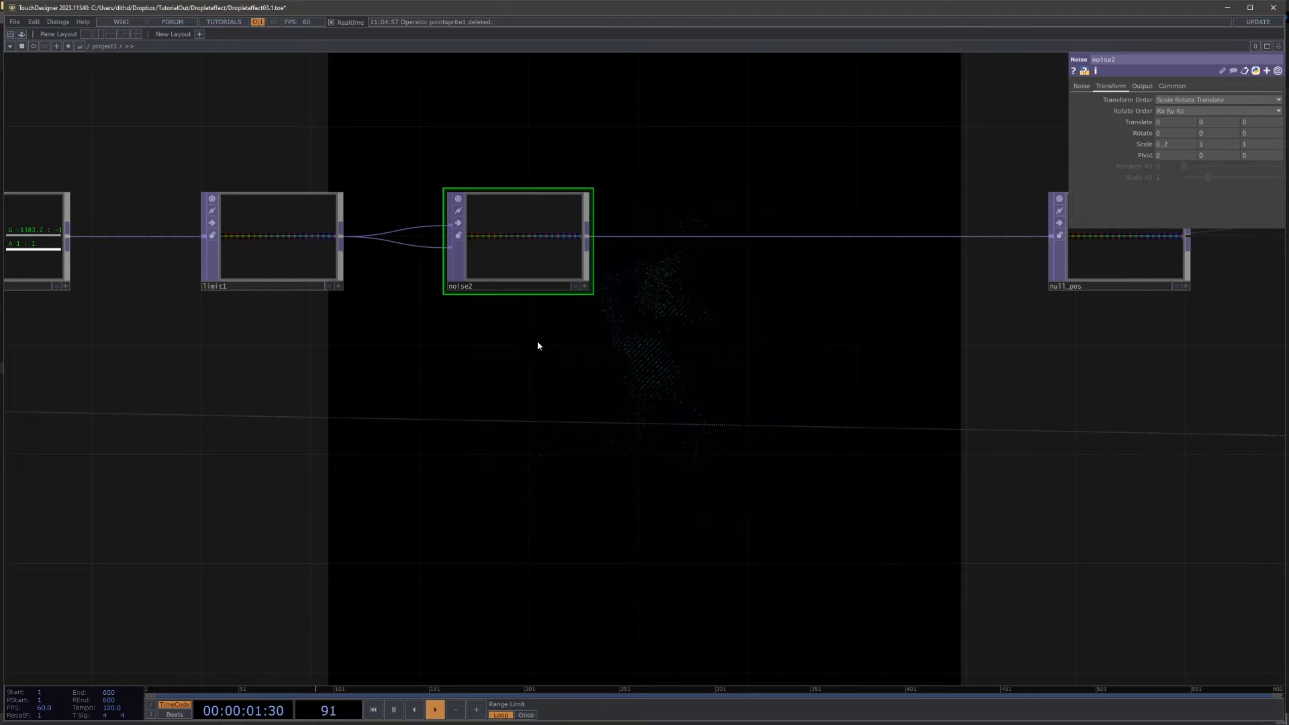
{"action": "left_click_drag", "start_coordinate": [537, 342], "coordinate": [694, 430]}
{"action": "scroll", "coordinate": [733, 454], "scroll_direction": "up", "scroll_amount": 5}
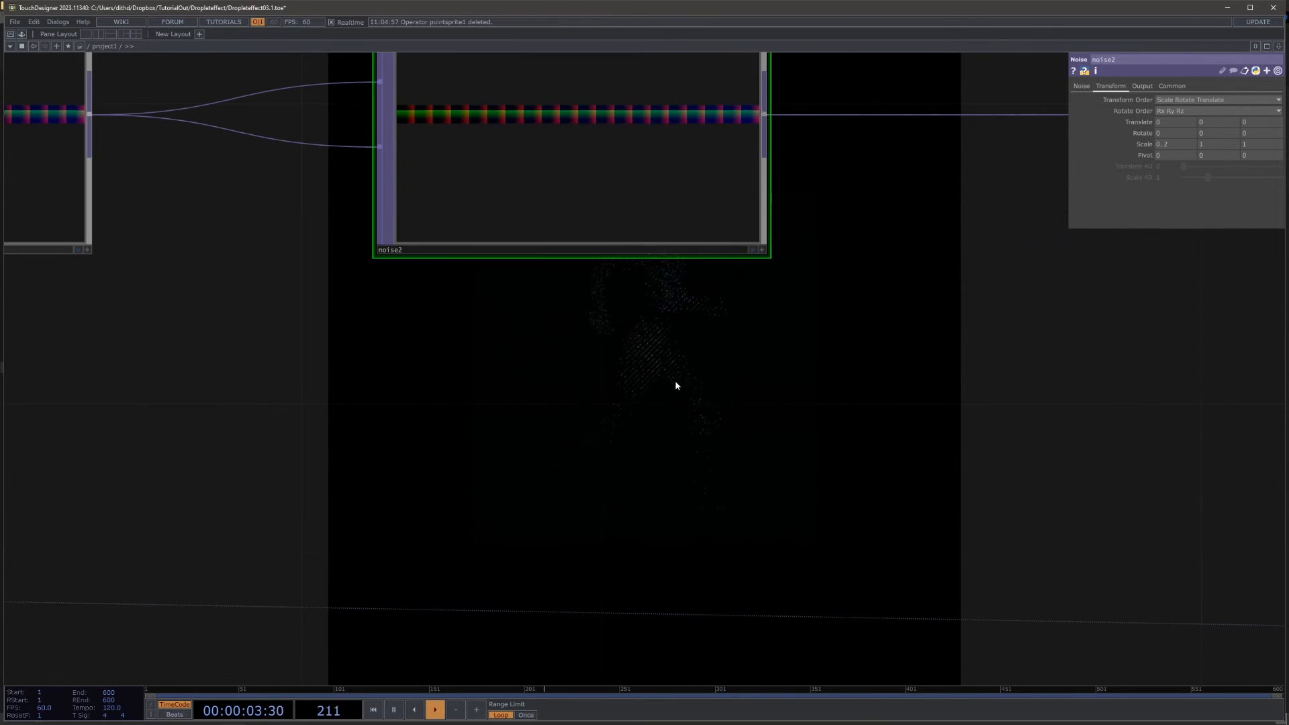
{"action": "scroll", "coordinate": [691, 356], "scroll_direction": "down", "scroll_amount": 10}
Step: Reference the Speed channel of null_speed in noise2's Y translate as a CHOP reference
{"action": "left_click_drag", "start_coordinate": [481, 142], "coordinate": [672, 276]}
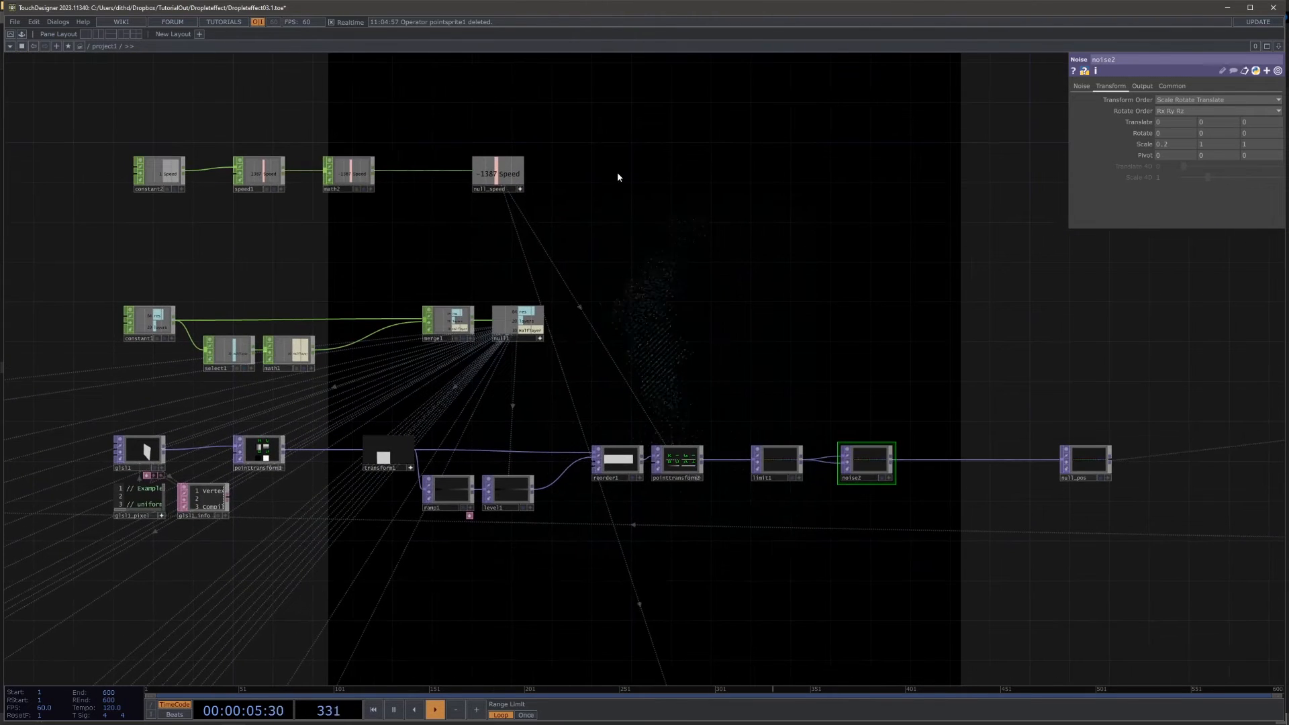
{"action": "left_click_drag", "start_coordinate": [513, 173], "coordinate": [1214, 123]}
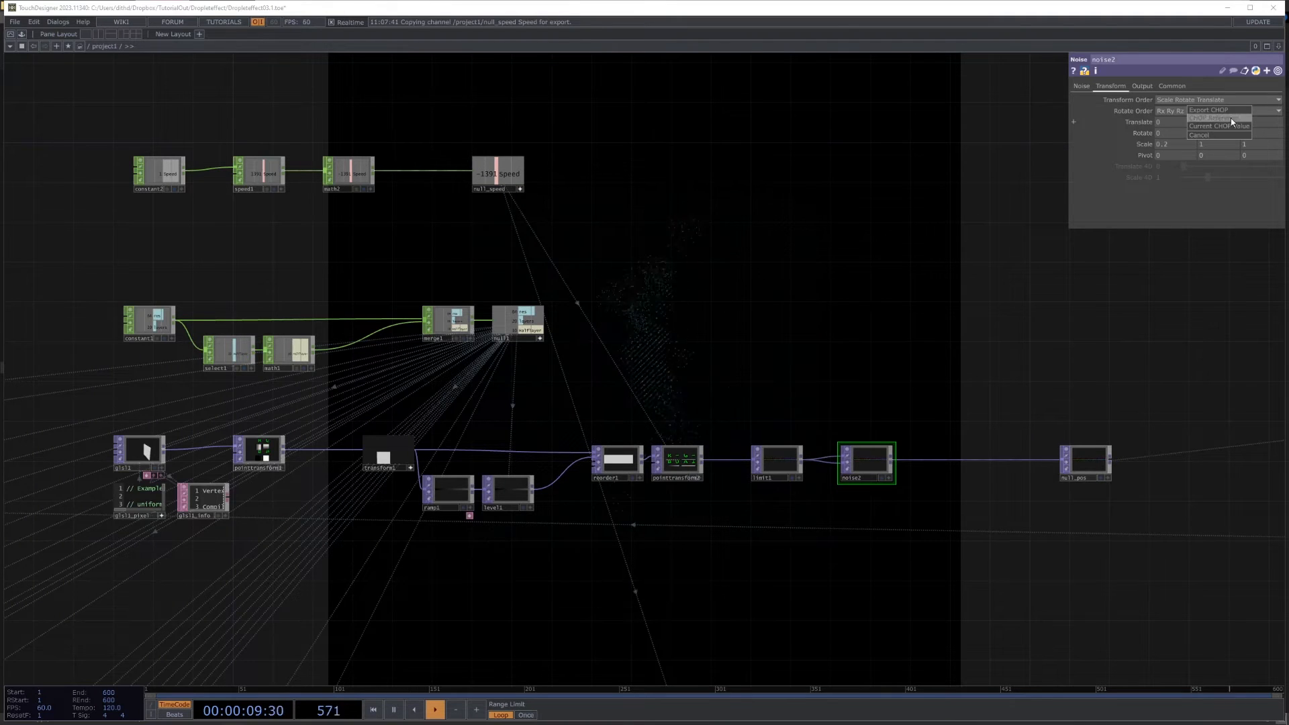
{"action": "left_click", "coordinate": [1230, 118]}
Step: Set the Z translate of cam1 to 1.4 to bring the camera closer to the figure
{"action": "left_click_drag", "start_coordinate": [946, 270], "coordinate": [561, 187]}
{"action": "left_click_drag", "start_coordinate": [122, 65], "coordinate": [244, 180]}
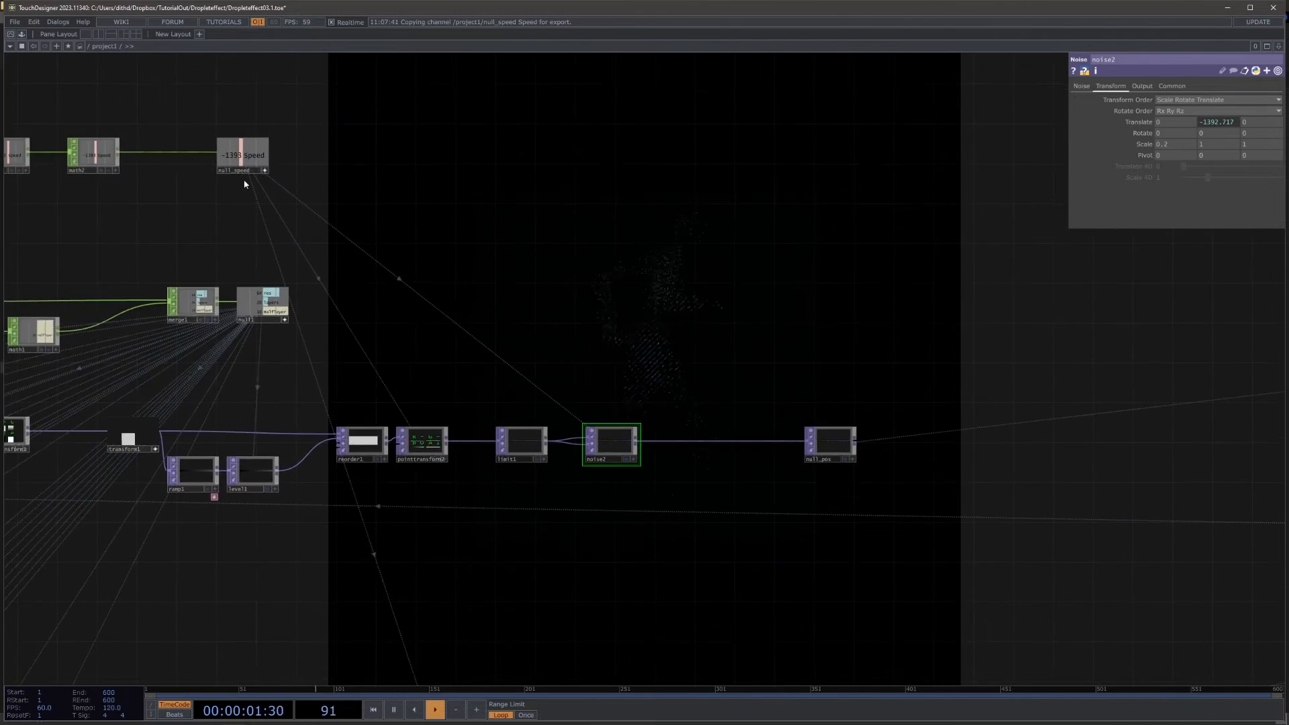
{"action": "left_click_drag", "start_coordinate": [633, 313], "coordinate": [339, 245]}
{"action": "left_click_drag", "start_coordinate": [688, 437], "coordinate": [310, 243]}
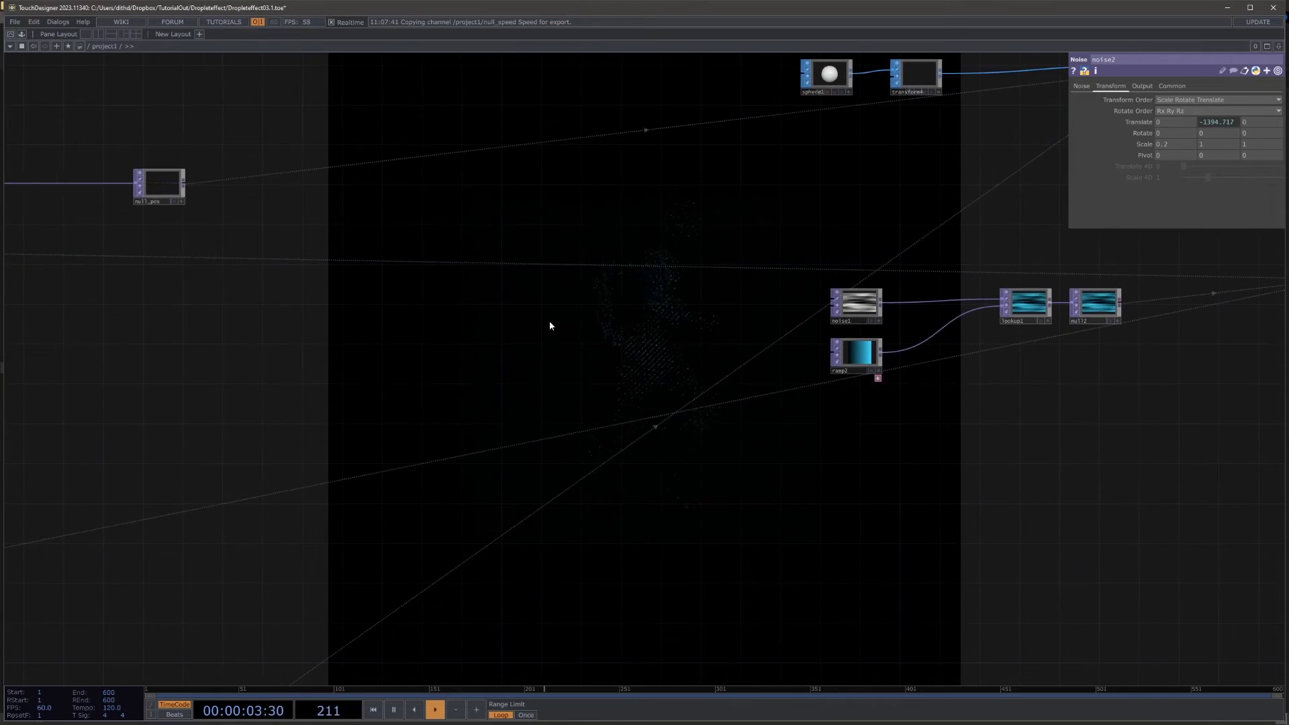
{"action": "left_click_drag", "start_coordinate": [550, 324], "coordinate": [208, 525]}
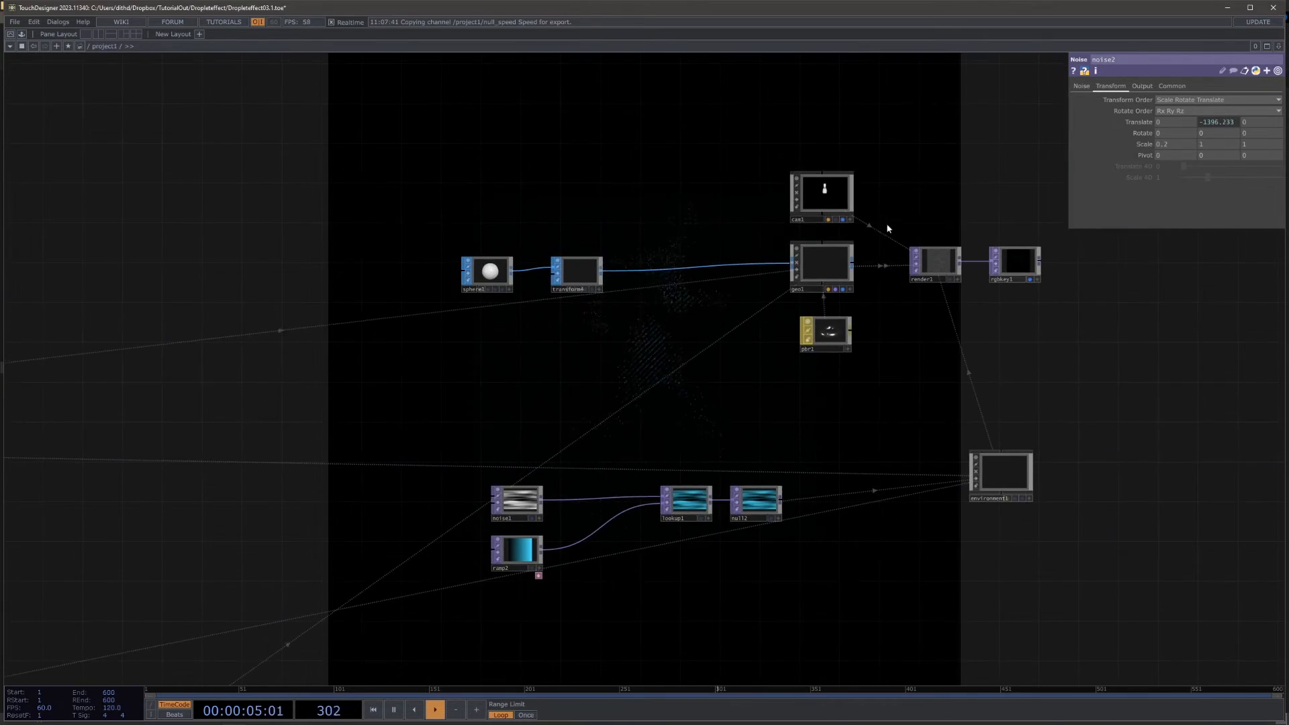
{"action": "left_click", "coordinate": [819, 194]}
{"action": "mouse_move", "coordinate": [1251, 109]}
{"action": "left_mouse_down"}
{"action": "mouse_move", "coordinate": [1135, 109]}
{"action": "mouse_move", "coordinate": [1247, 106]}
{"action": "left_mouse_up"}
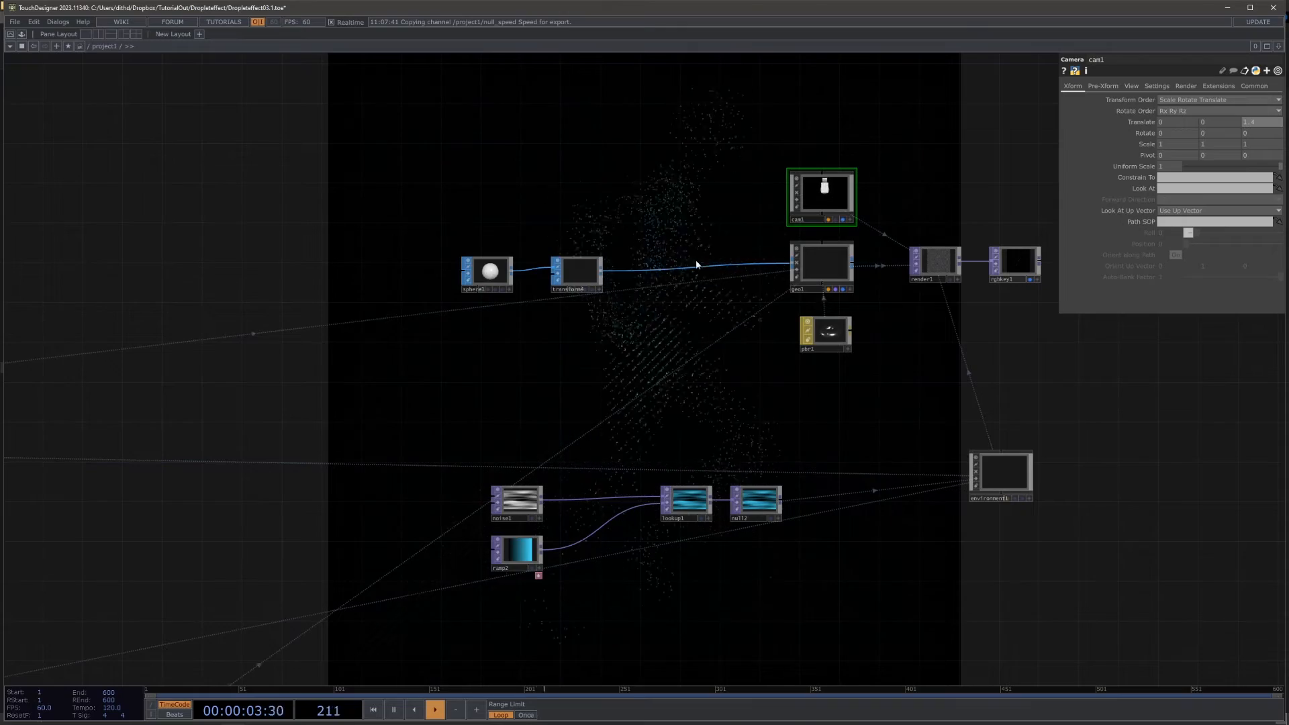
Step: Move the Transform TOP in the color chain closer to the layout TOP that feeds it
{"action": "left_click_drag", "start_coordinate": [437, 392], "coordinate": [826, 268]}
{"action": "scroll", "coordinate": [825, 269], "scroll_direction": "down", "scroll_amount": 5}
{"action": "left_click_drag", "start_coordinate": [401, 310], "coordinate": [593, 238]}
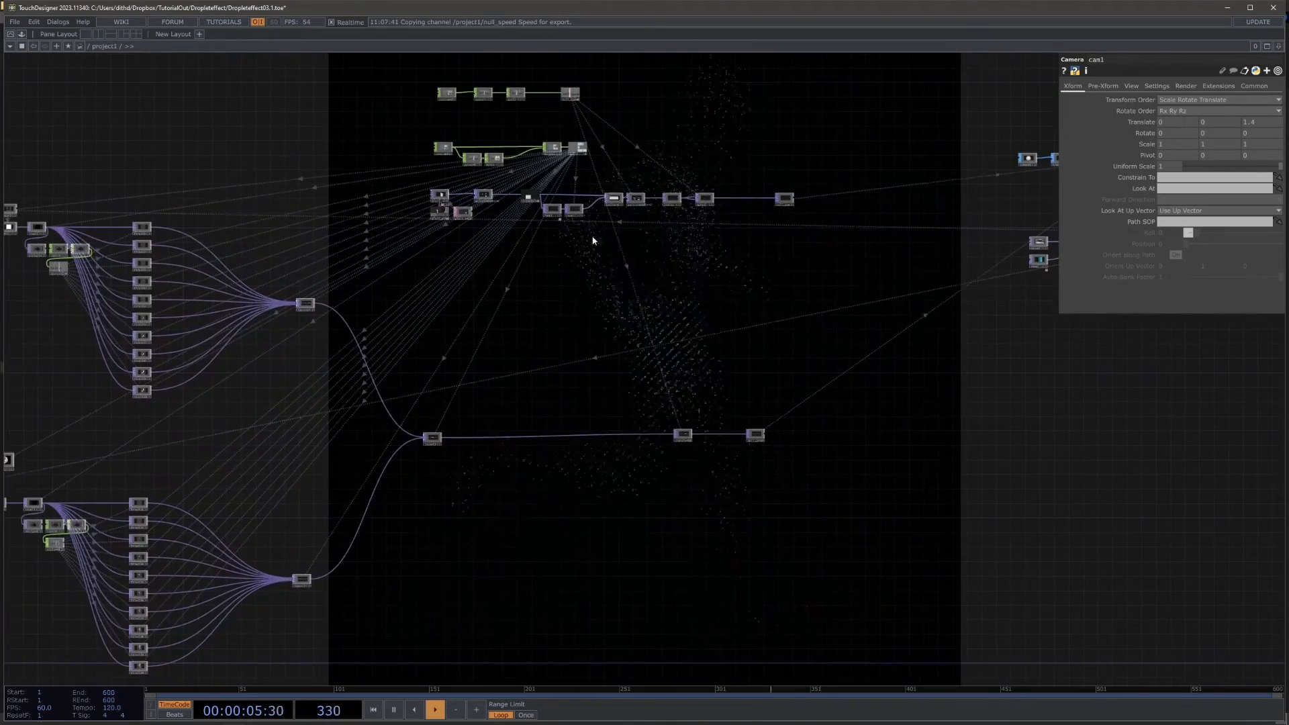
{"action": "left_click_drag", "start_coordinate": [981, 381], "coordinate": [930, 326]}
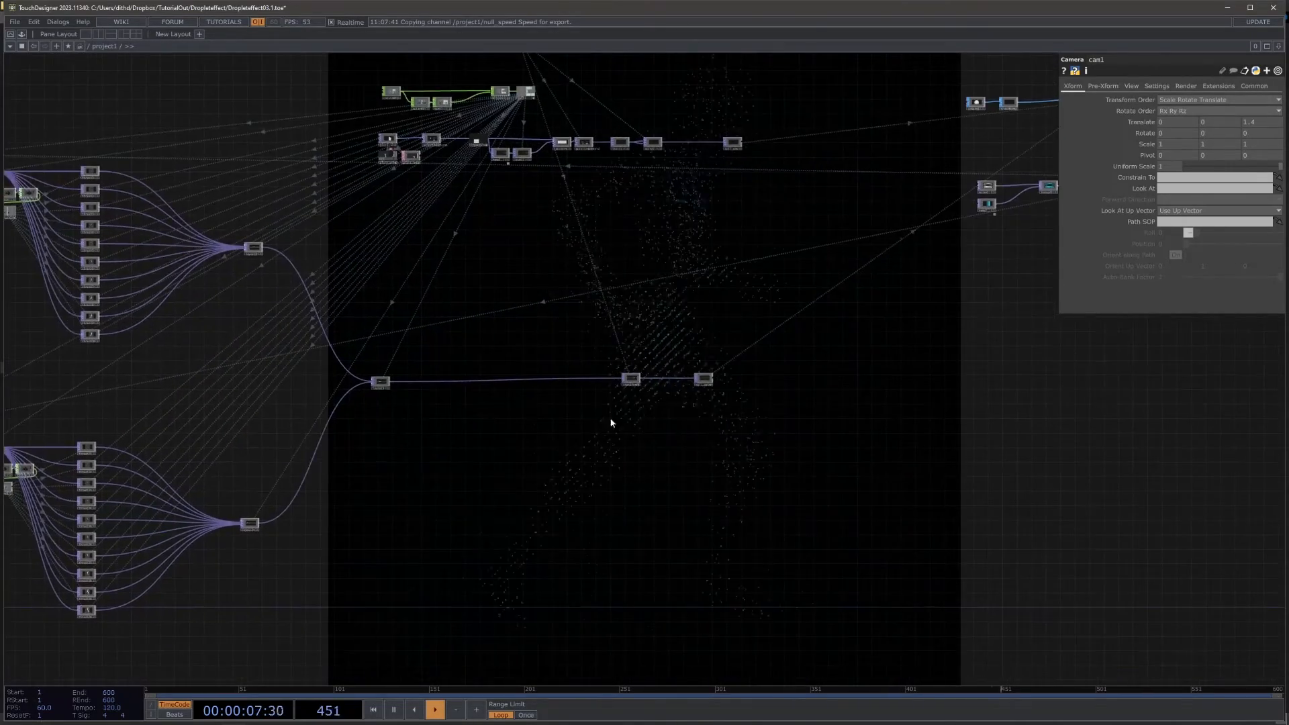
{"action": "left_click_drag", "start_coordinate": [635, 380], "coordinate": [485, 381]}
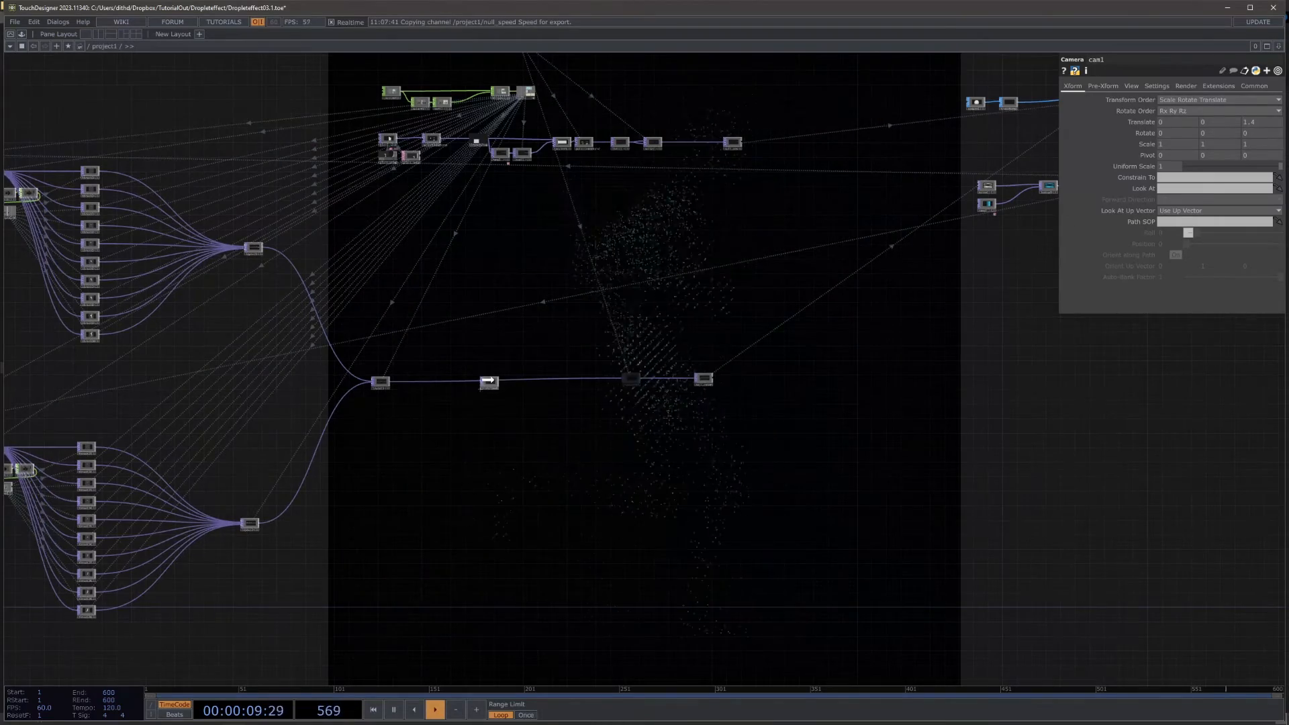
{"action": "scroll", "coordinate": [483, 380], "scroll_direction": "up", "scroll_amount": 8}
{"action": "left_click_drag", "start_coordinate": [390, 385], "coordinate": [305, 386]}
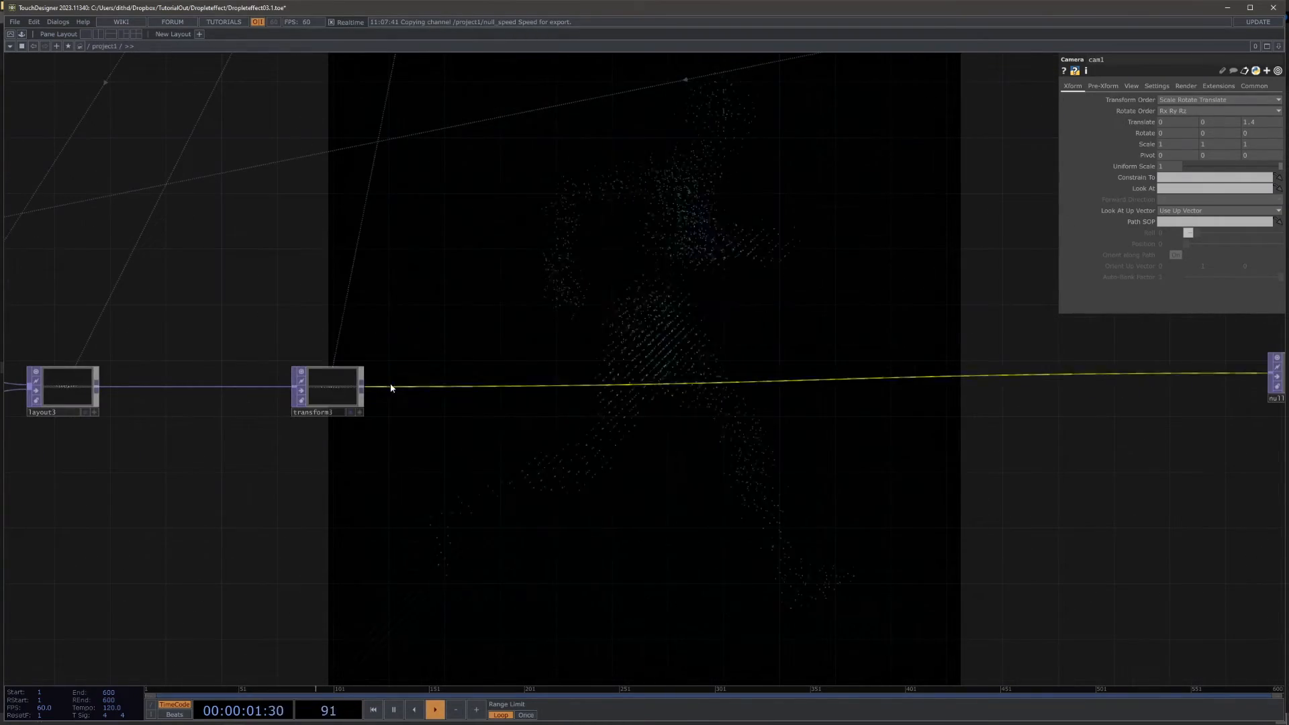
Step: Insert a Null TOP between the color chain's Transform TOP and null_color
{"action": "right_click", "coordinate": [961, 380]}
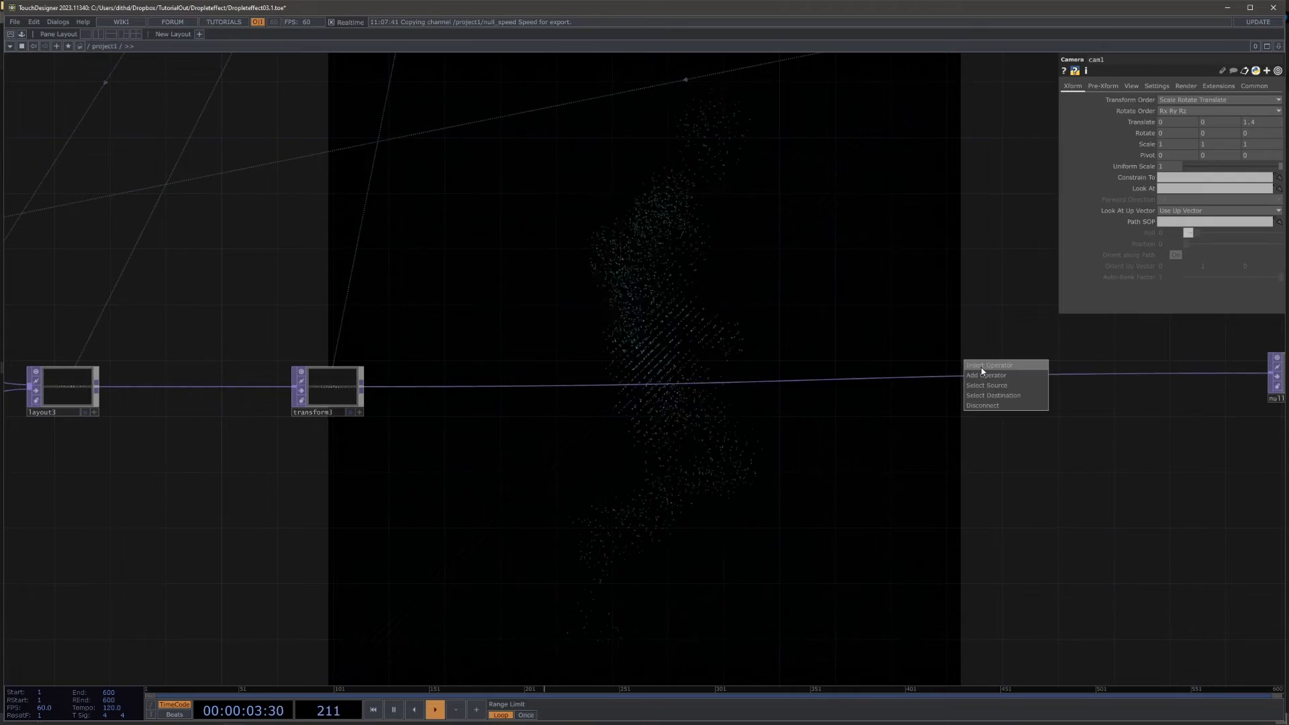
{"action": "left_click", "coordinate": [981, 368]}
{"action": "type", "text": "nu"}
{"action": "left_click", "coordinate": [955, 321]}
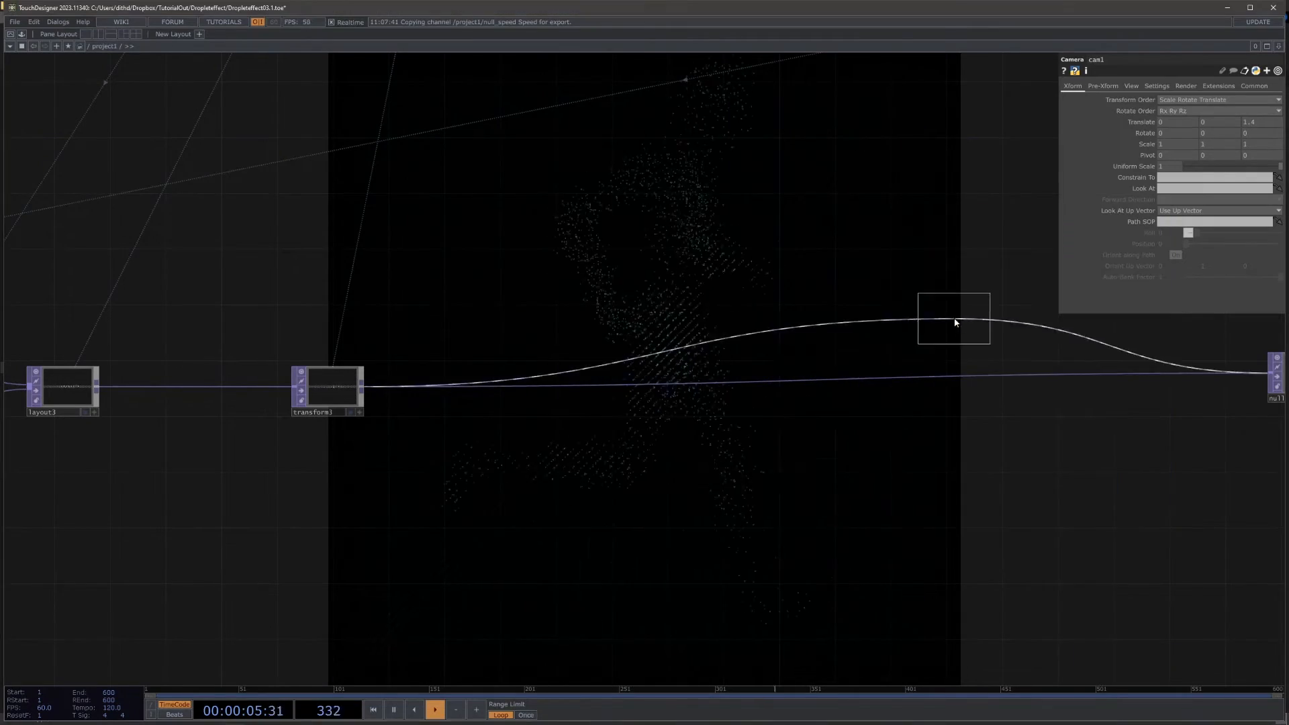
{"action": "left_click", "coordinate": [912, 376]}
{"action": "left_click_drag", "start_coordinate": [962, 330], "coordinate": [601, 357]}
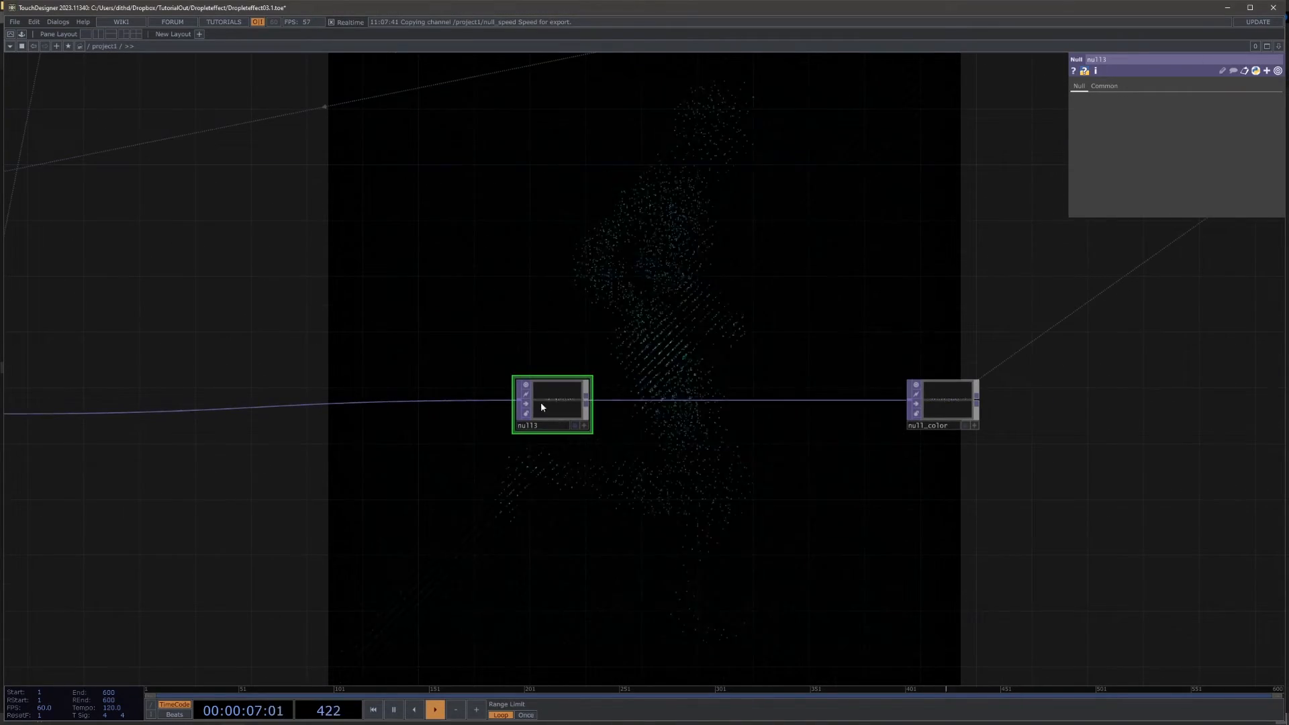
Step: Branch a second Null TOP off null3, place it above null_color and rename it null_scale
{"action": "right_click", "coordinate": [589, 397]}
{"action": "type", "text": "nu"}
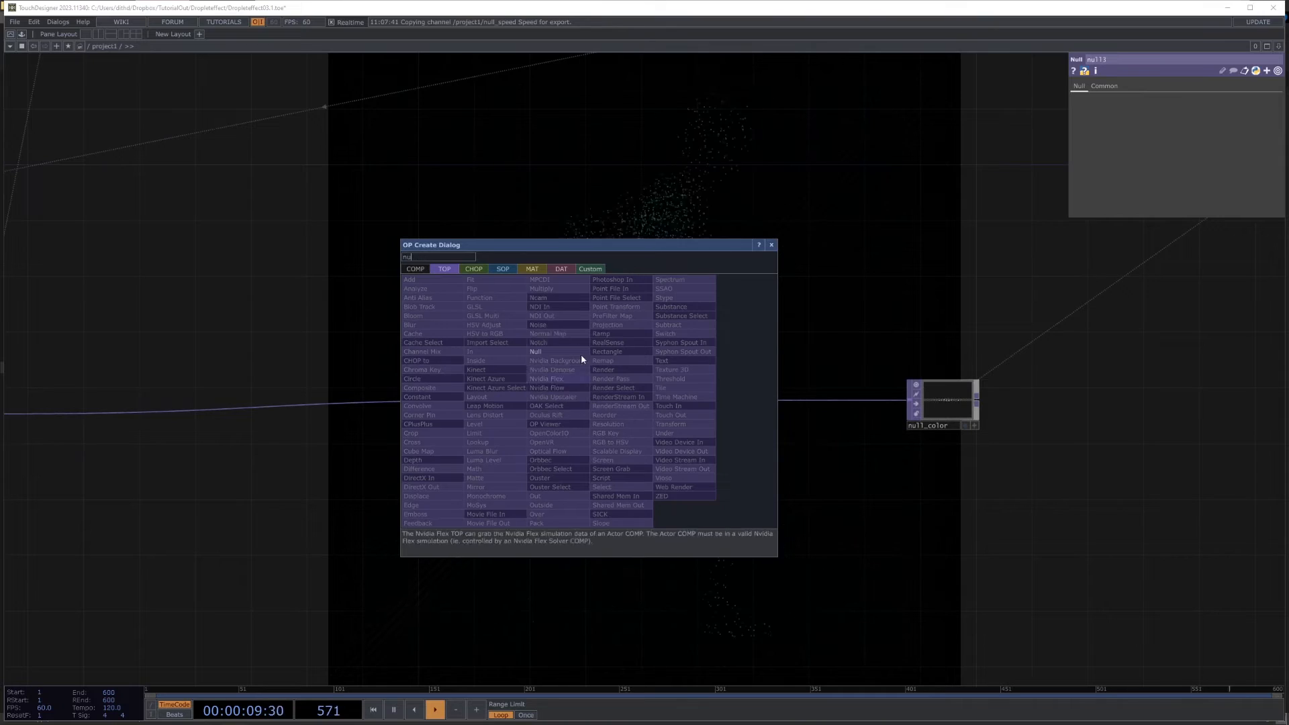
{"action": "left_click", "coordinate": [566, 351]}
{"action": "left_click", "coordinate": [947, 270]}
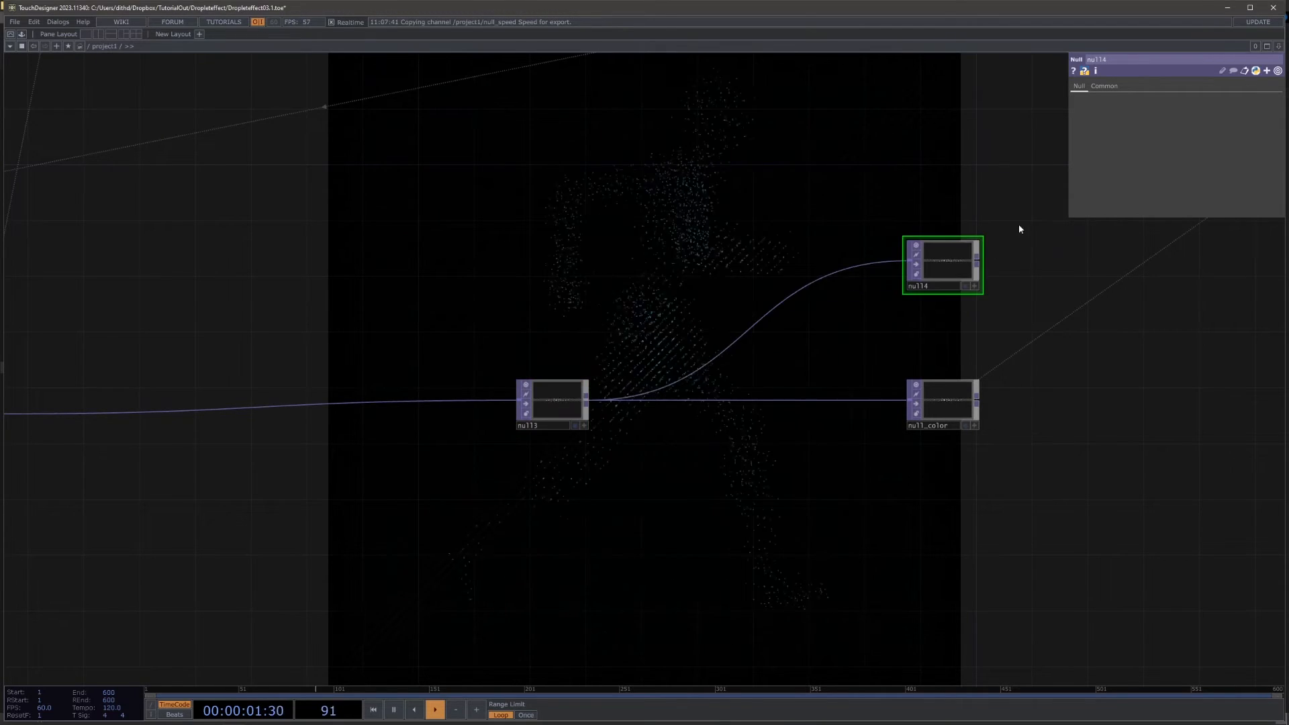
{"action": "scroll", "coordinate": [974, 218], "scroll_direction": "up", "scroll_amount": 5}
{"action": "left_click", "coordinate": [843, 422]}
{"action": "type", "text": "null_scale"}
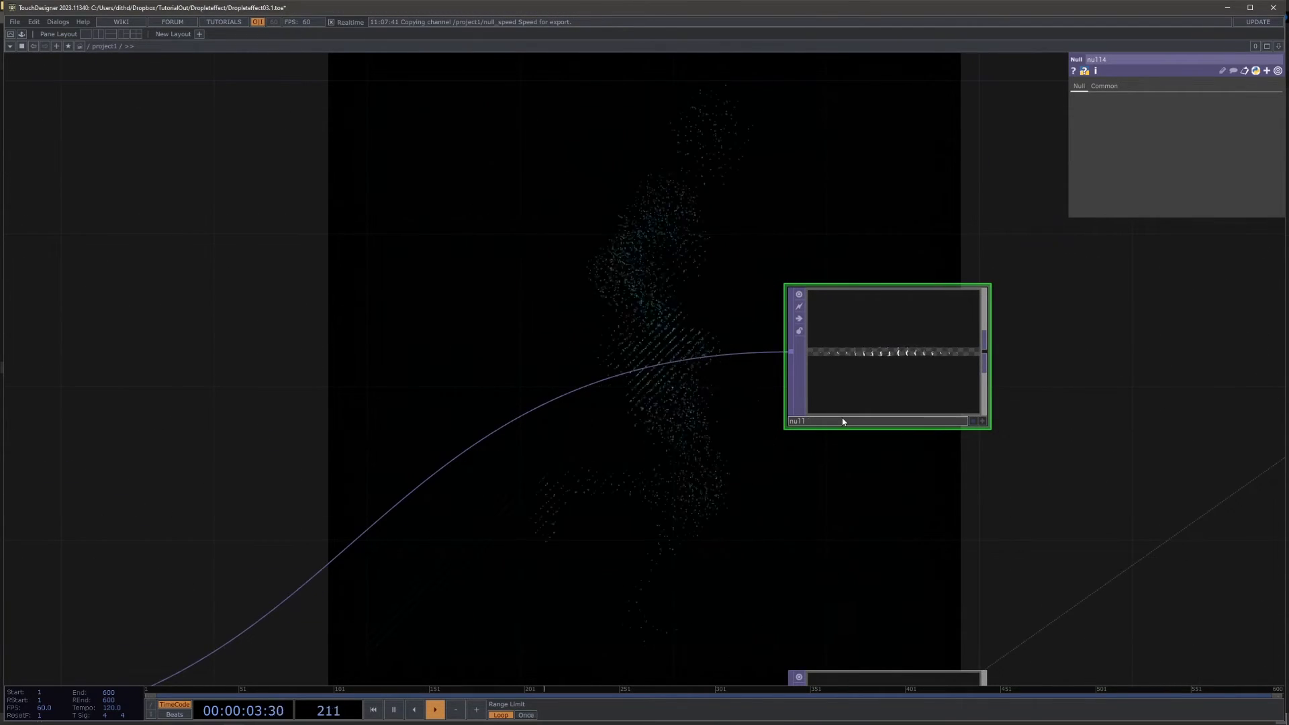
{"action": "key", "text": "Return"}
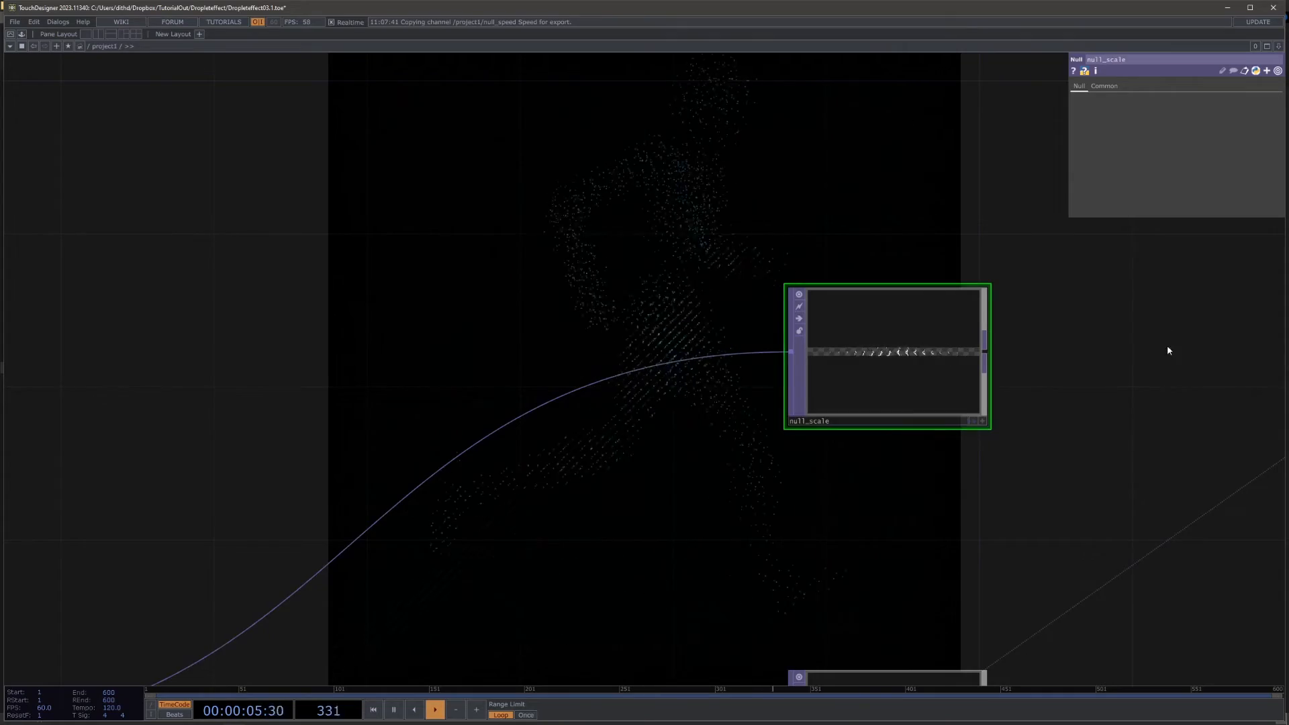
Step: Assign null_scale as the Scale OP in geo1's instance parameters
{"action": "left_click_drag", "start_coordinate": [1160, 318], "coordinate": [421, 374]}
{"action": "scroll", "coordinate": [420, 374], "scroll_direction": "down", "scroll_amount": 5}
{"action": "left_click_drag", "start_coordinate": [802, 381], "coordinate": [744, 599]}
{"action": "scroll", "coordinate": [744, 600], "scroll_direction": "down", "scroll_amount": 3}
{"action": "middle_click_drag", "start_coordinate": [733, 370], "coordinate": [730, 319]}
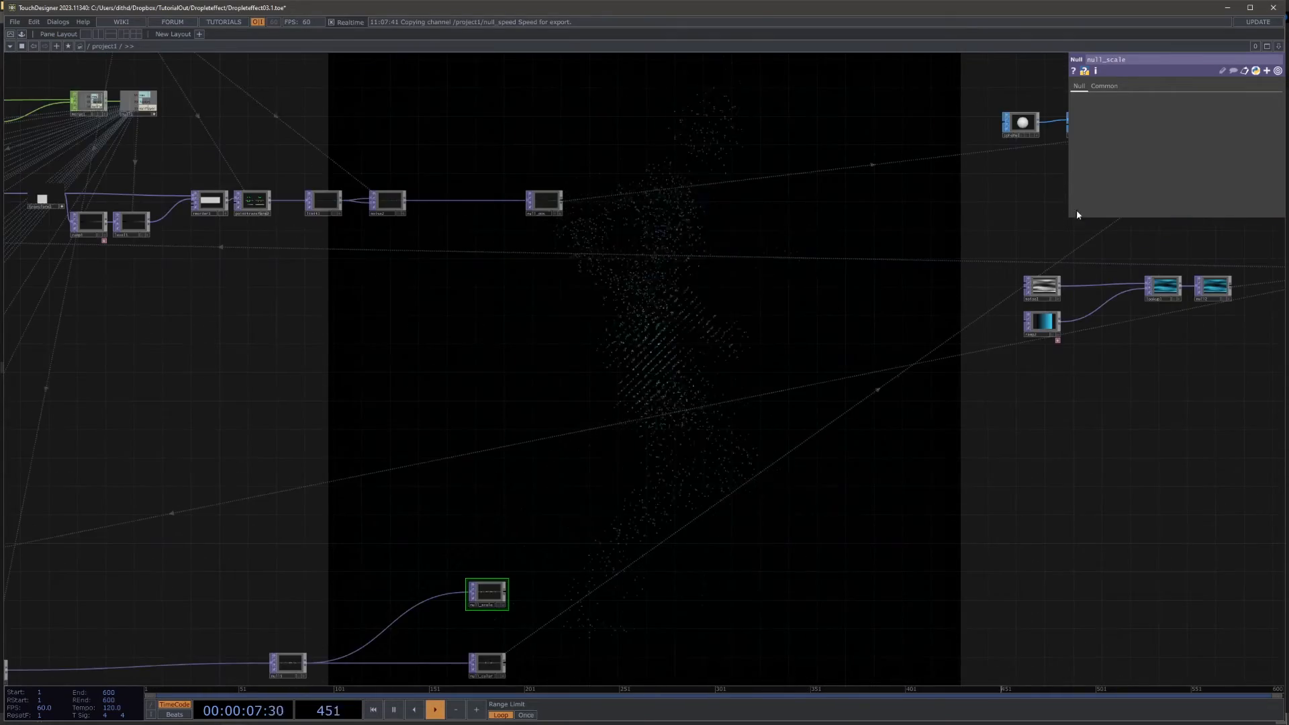
{"action": "left_click_drag", "start_coordinate": [888, 207], "coordinate": [512, 299]}
{"action": "left_click", "coordinate": [872, 209]}
{"action": "left_click_drag", "start_coordinate": [464, 433], "coordinate": [836, 184]}
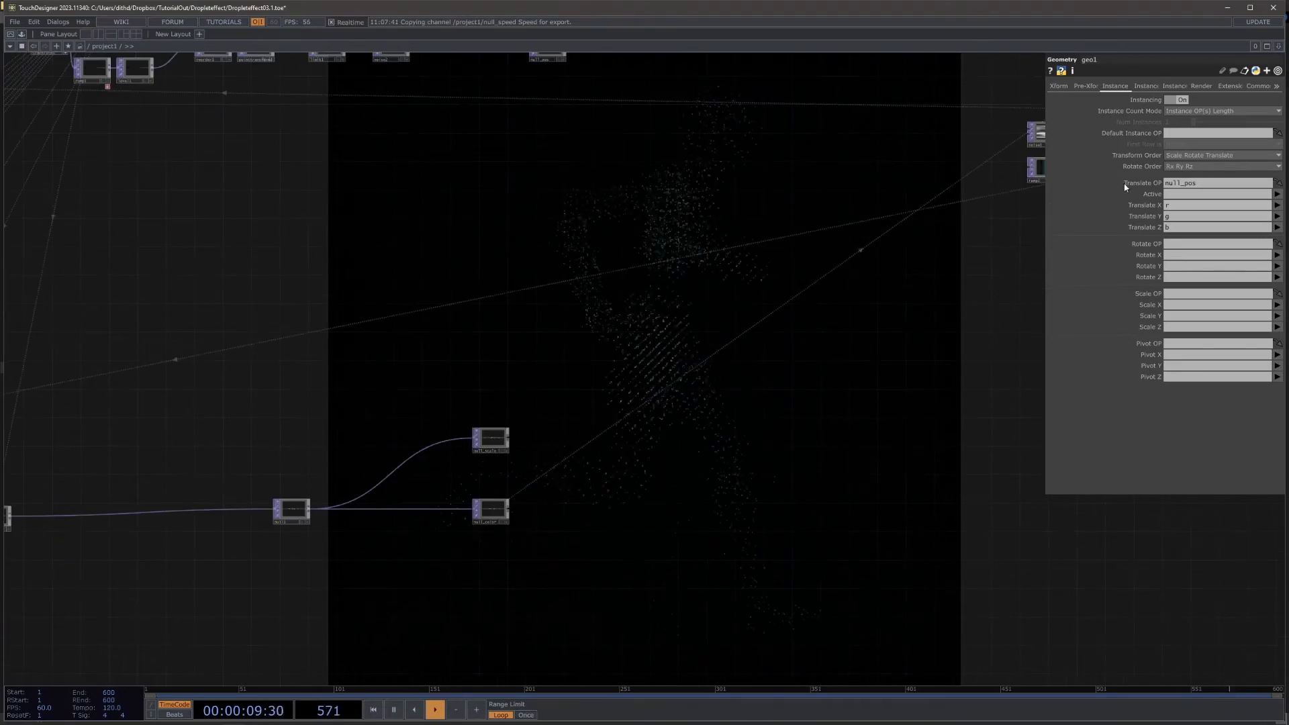
{"action": "scroll", "coordinate": [507, 570], "scroll_direction": "up", "scroll_amount": 3}
{"action": "left_click_drag", "start_coordinate": [466, 334], "coordinate": [1194, 295]}
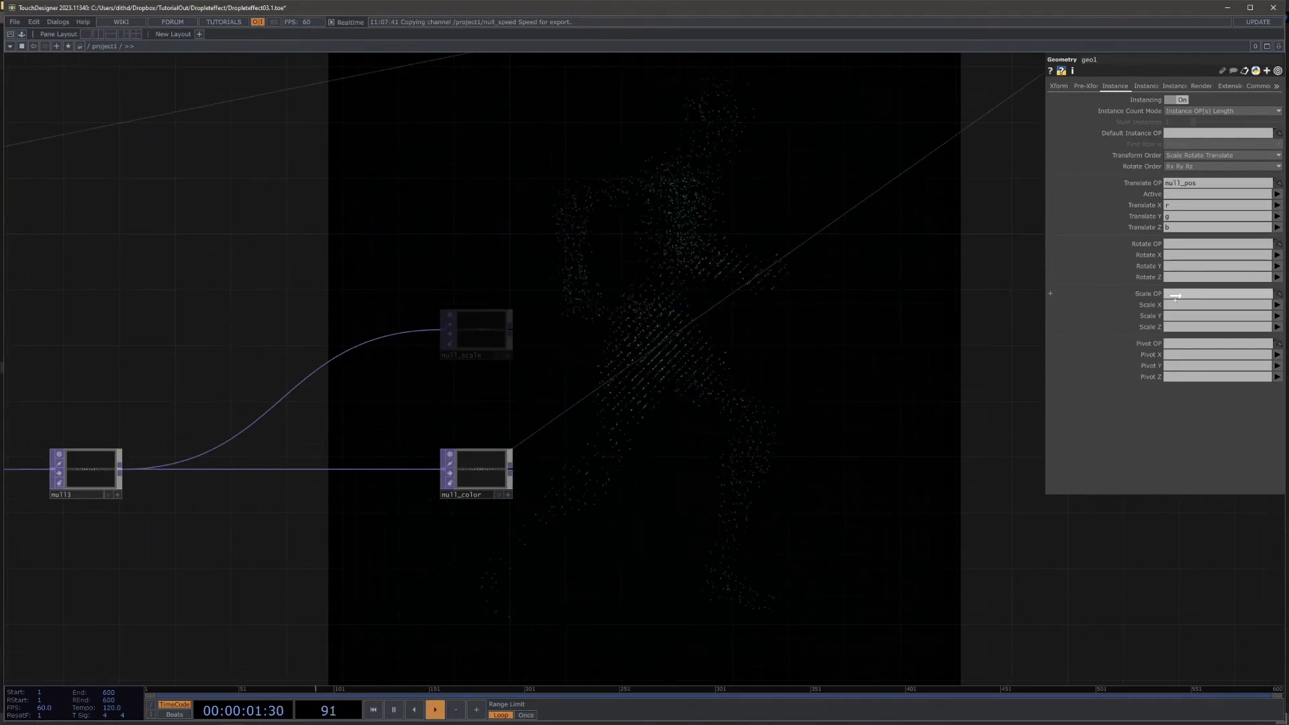
Step: Map geo1's instance Scale X, Y and Z to the r, g and b channels
{"action": "left_click", "coordinate": [1184, 306]}
{"action": "type", "text": "r"}
{"action": "left_click", "coordinate": [1183, 315]}
{"action": "type", "text": "g"}
{"action": "left_click", "coordinate": [1186, 325]}
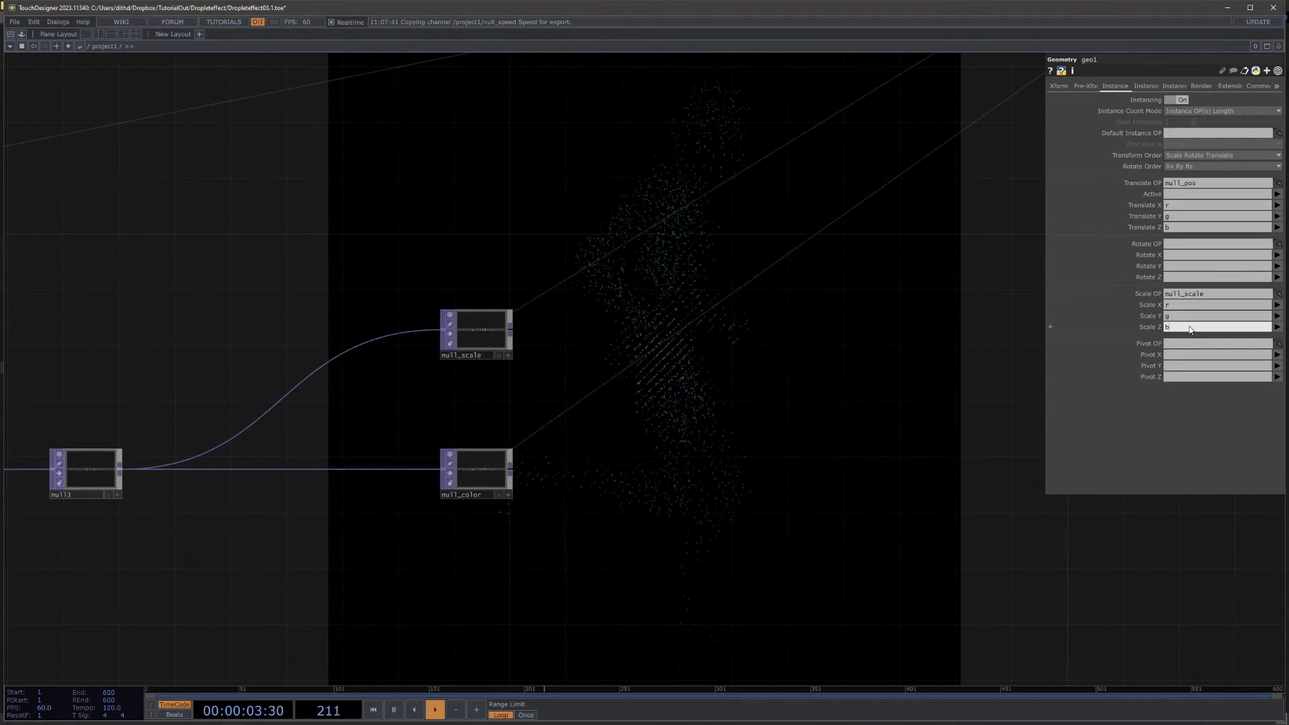
{"action": "type", "text": "b"}
{"action": "left_click", "coordinate": [806, 409]}
Step: Branch a Feedback TOP off the color chain's Transform TOP and place it below the main wire
{"action": "left_click_drag", "start_coordinate": [731, 442], "coordinate": [968, 432]}
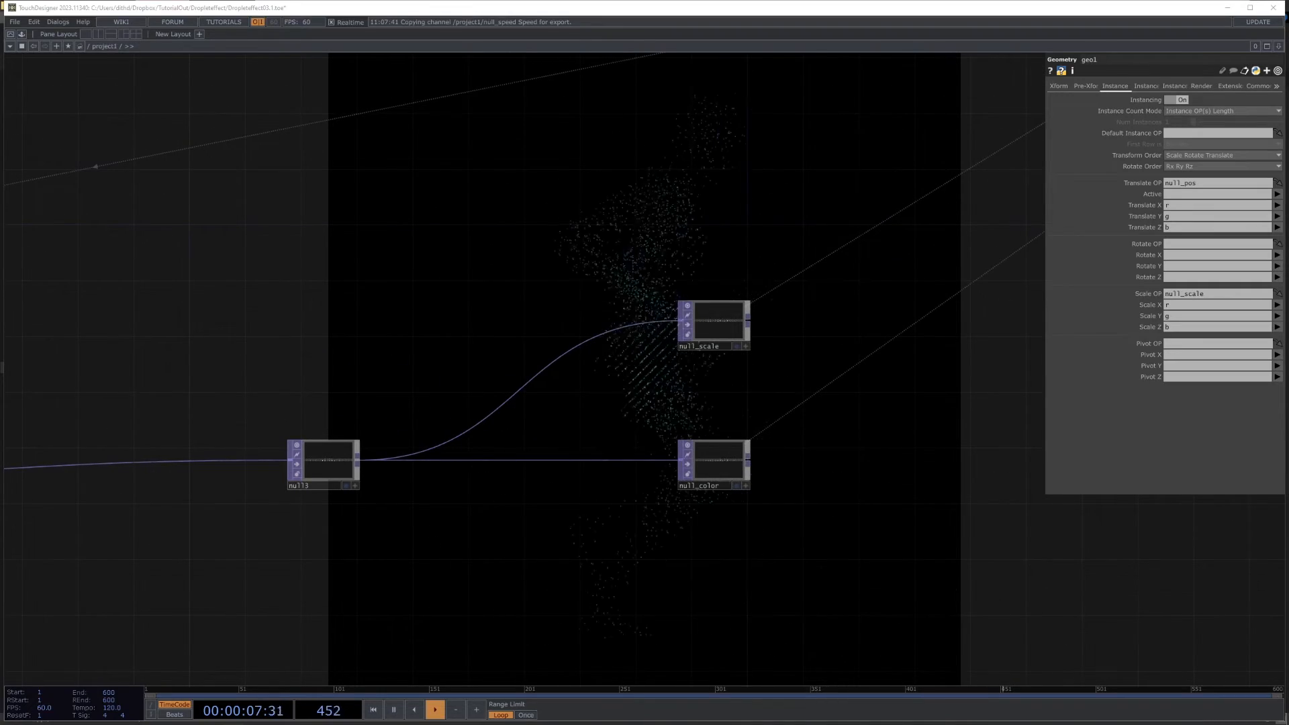
{"action": "left_click_drag", "start_coordinate": [598, 260], "coordinate": [728, 285]}
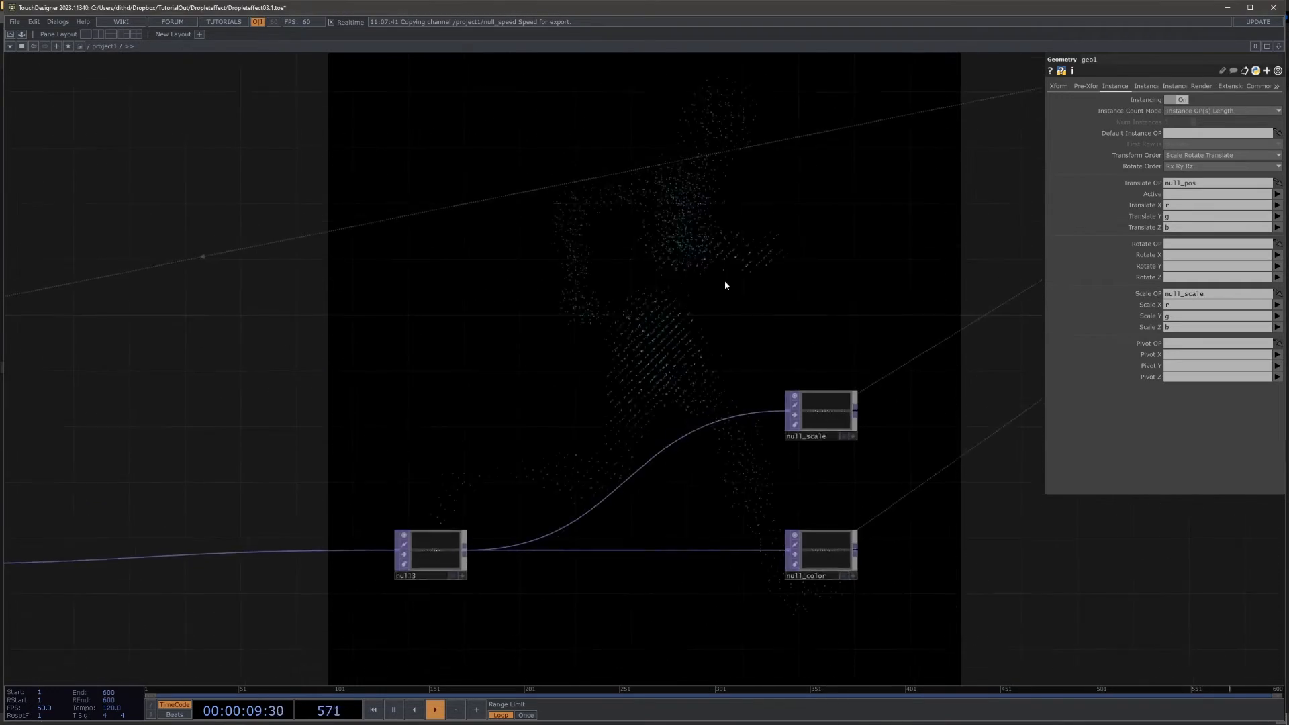
{"action": "left_click_drag", "start_coordinate": [385, 403], "coordinate": [631, 325]}
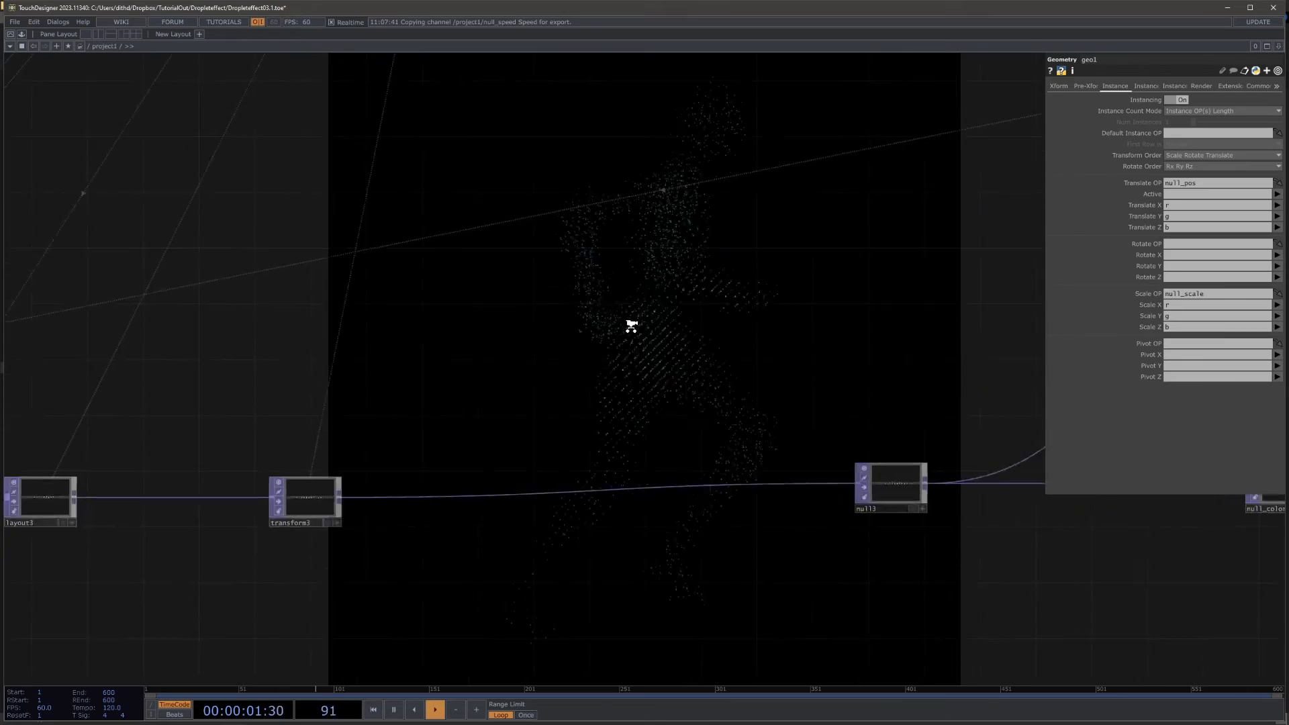
{"action": "scroll", "coordinate": [631, 325], "scroll_direction": "down", "scroll_amount": 3}
{"action": "left_click_drag", "start_coordinate": [470, 417], "coordinate": [413, 417]}
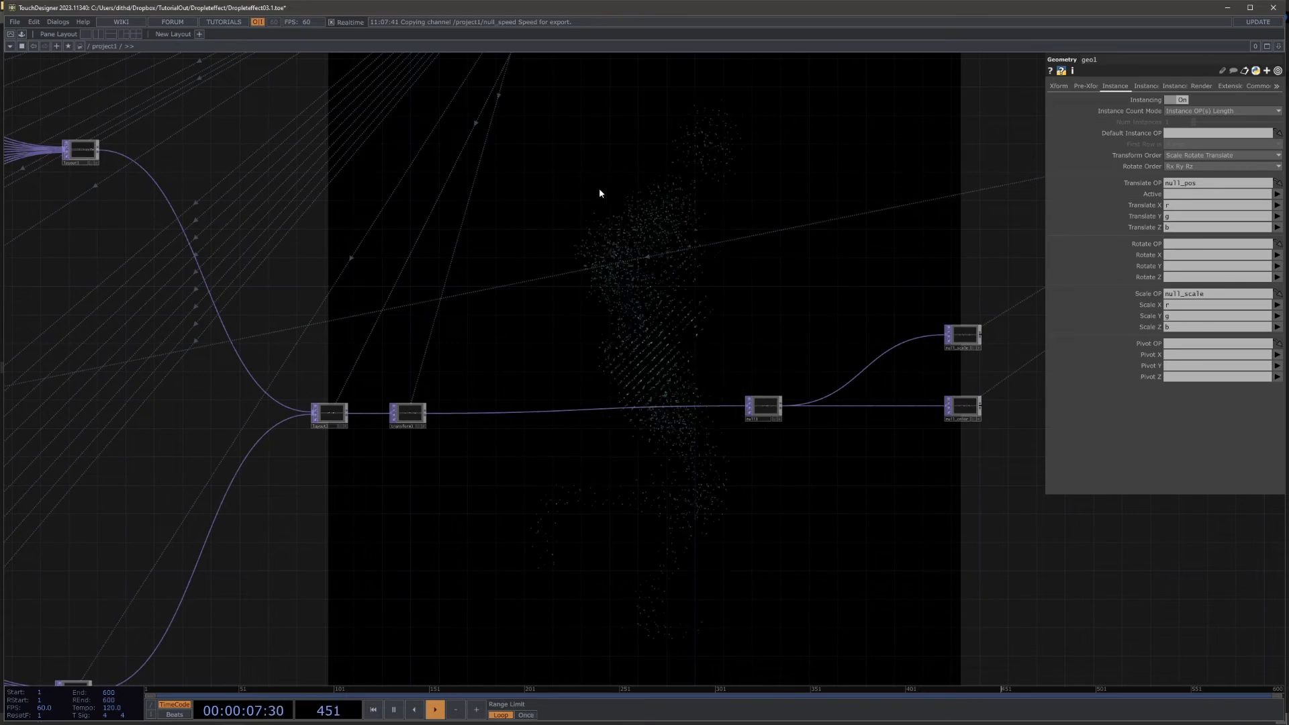
{"action": "scroll", "coordinate": [343, 473], "scroll_direction": "up", "scroll_amount": 4}
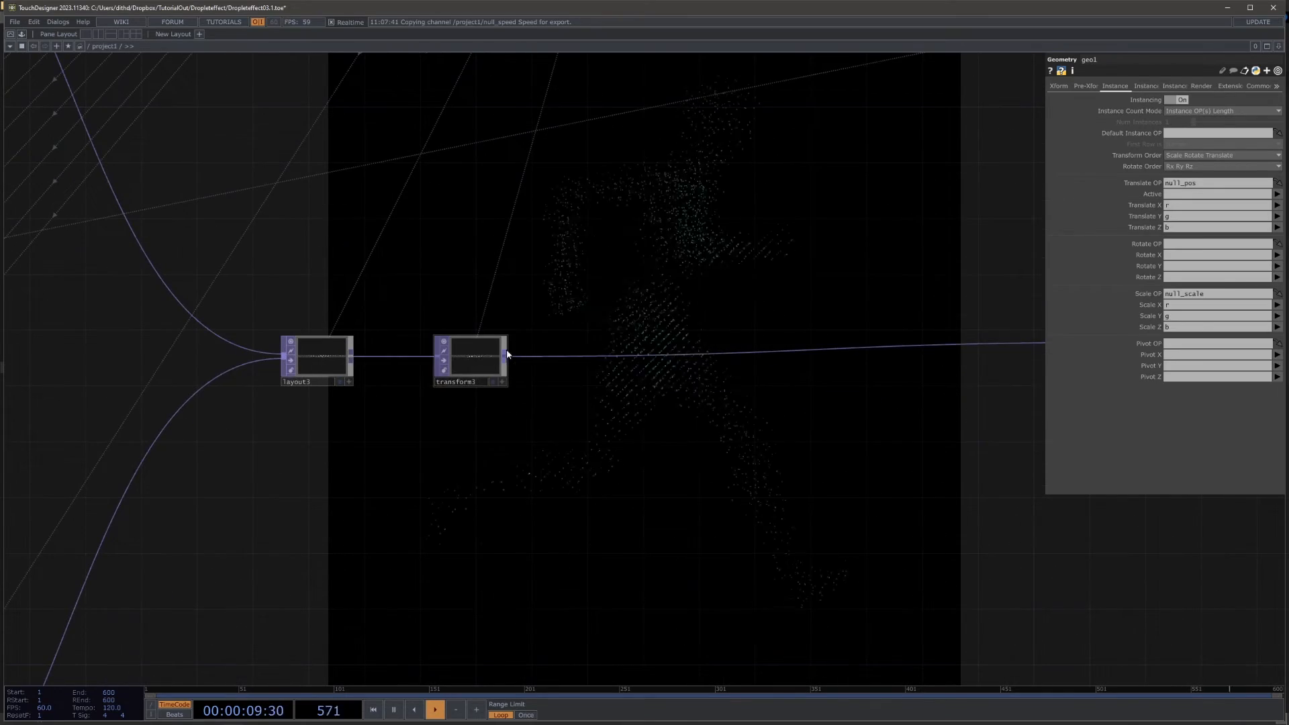
{"action": "key", "text": "Tab"}
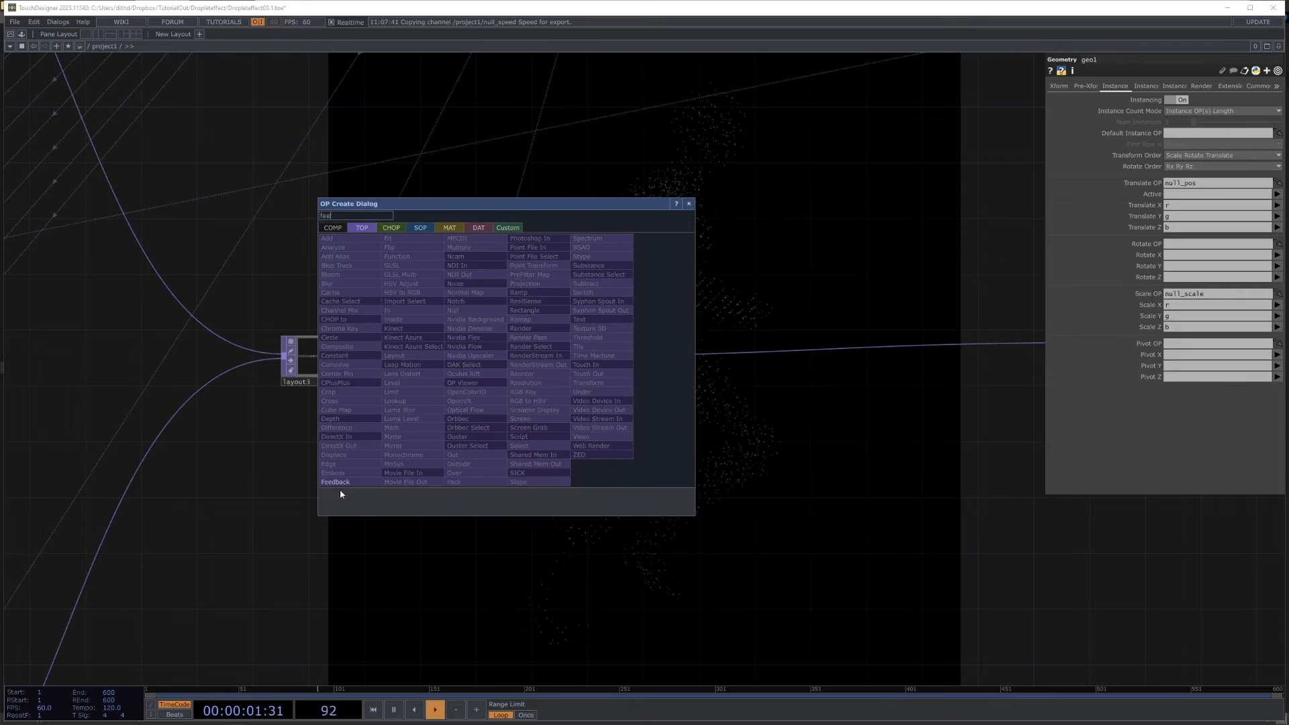
{"action": "left_click", "coordinate": [341, 484]}
{"action": "left_click", "coordinate": [611, 500]}
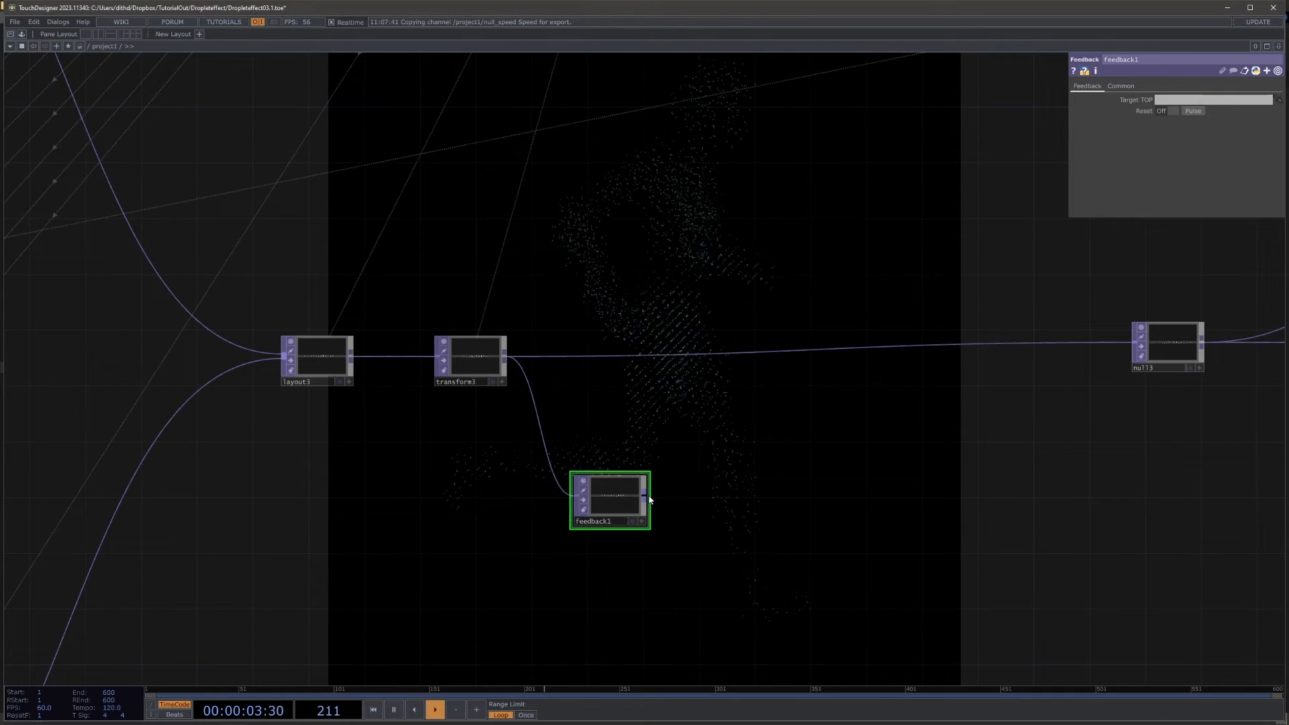
Step: Append a Level TOP and a Transform TOP in series after feedback1
{"action": "key", "text": "Tab"}
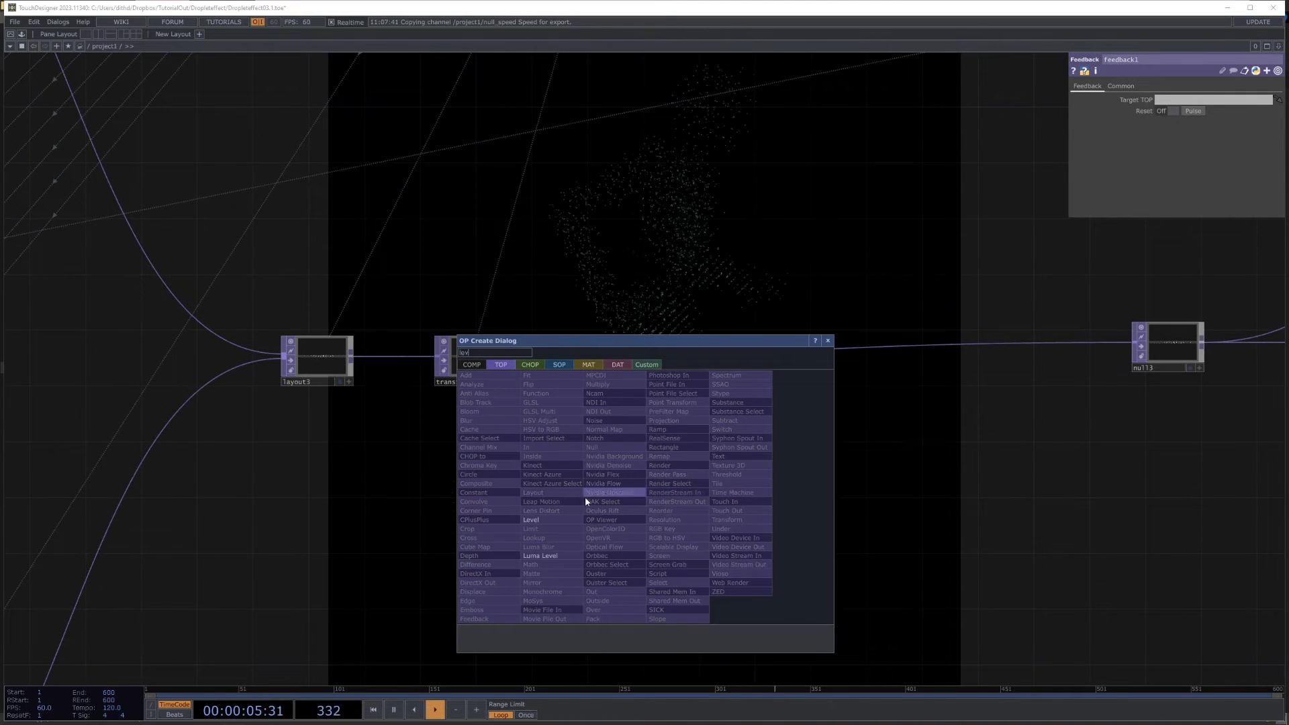
{"action": "left_click", "coordinate": [541, 519]}
{"action": "left_click", "coordinate": [724, 500]}
{"action": "key", "text": "Tab"}
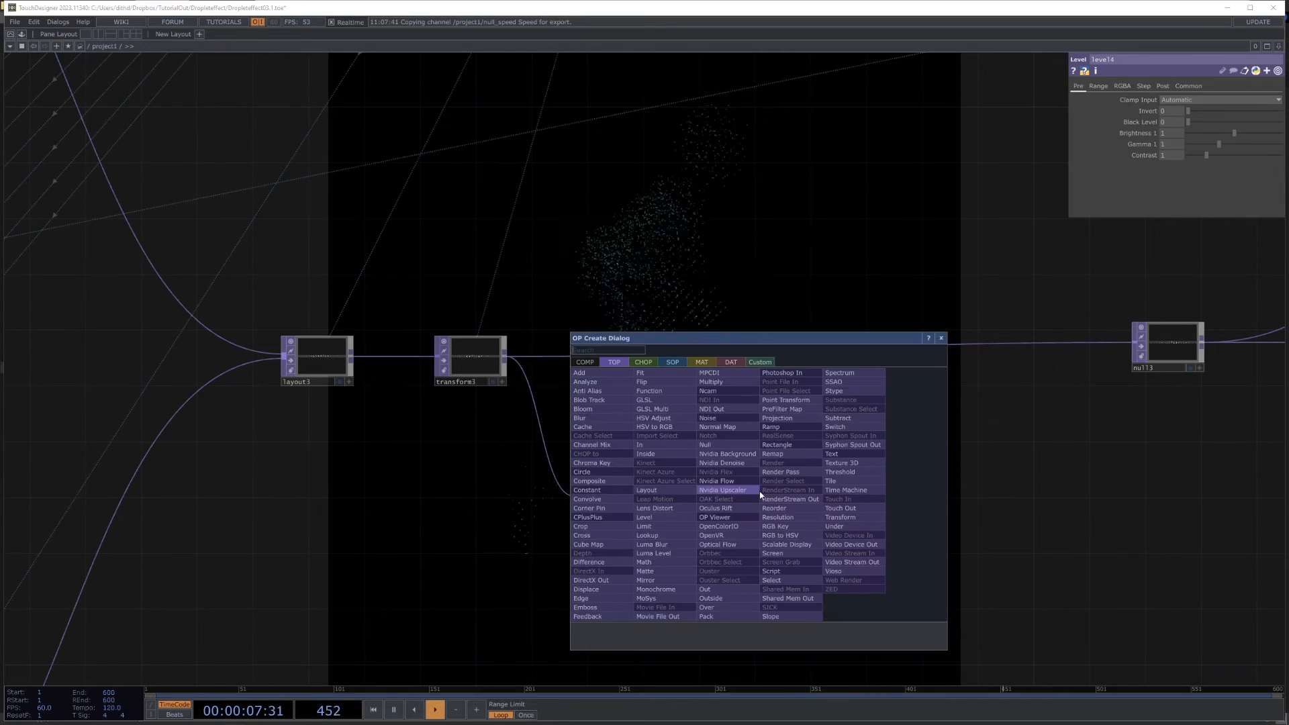
{"action": "type", "text": "tr"}
{"action": "left_click", "coordinate": [853, 518]}
{"action": "left_click", "coordinate": [832, 500]}
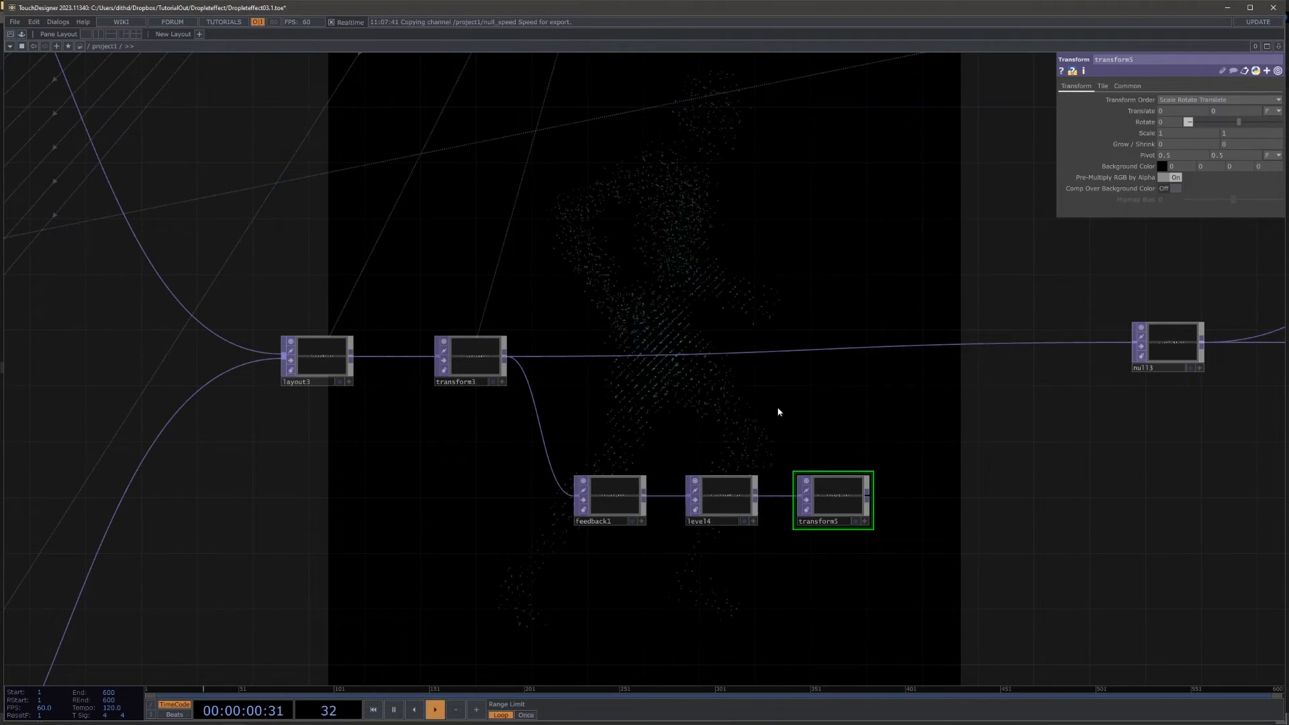
Step: Insert an Over TOP on the wire before null3 and connect transform5 to its second input
{"action": "right_click", "coordinate": [999, 342]}
{"action": "left_click", "coordinate": [1037, 336]}
{"action": "type", "text": "over"}
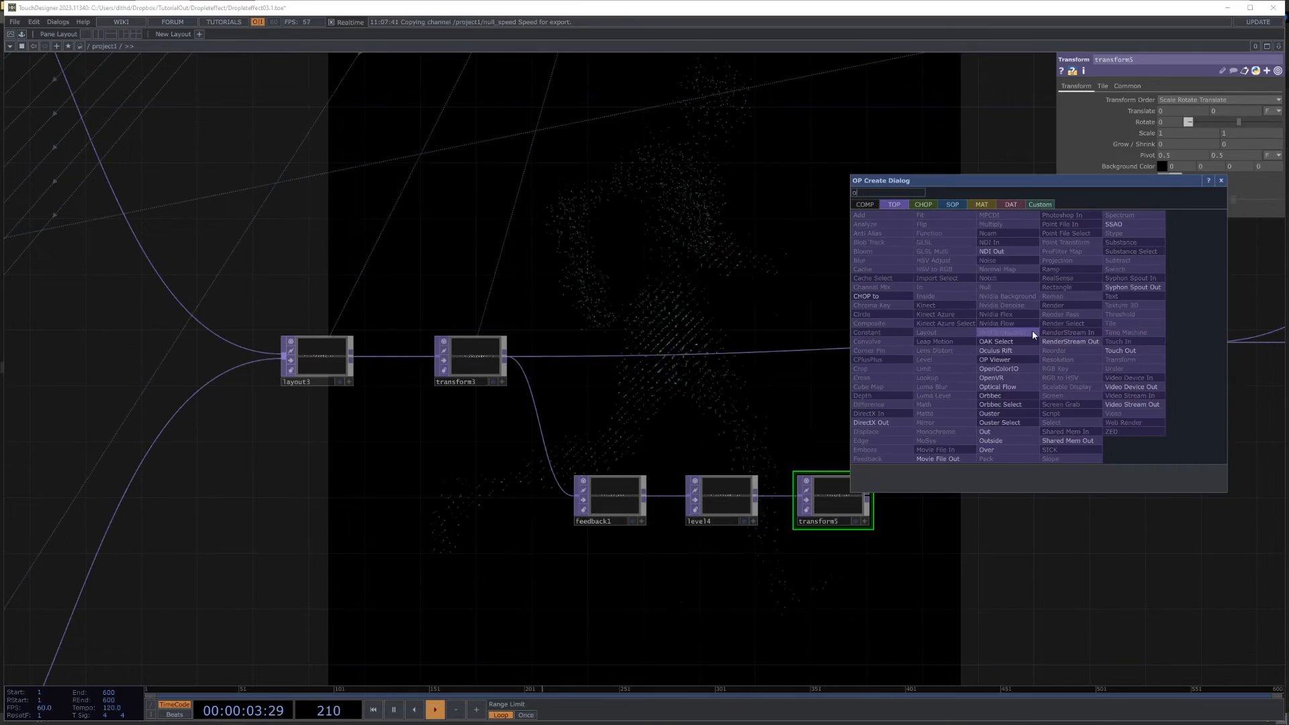
{"action": "left_click", "coordinate": [1004, 451]}
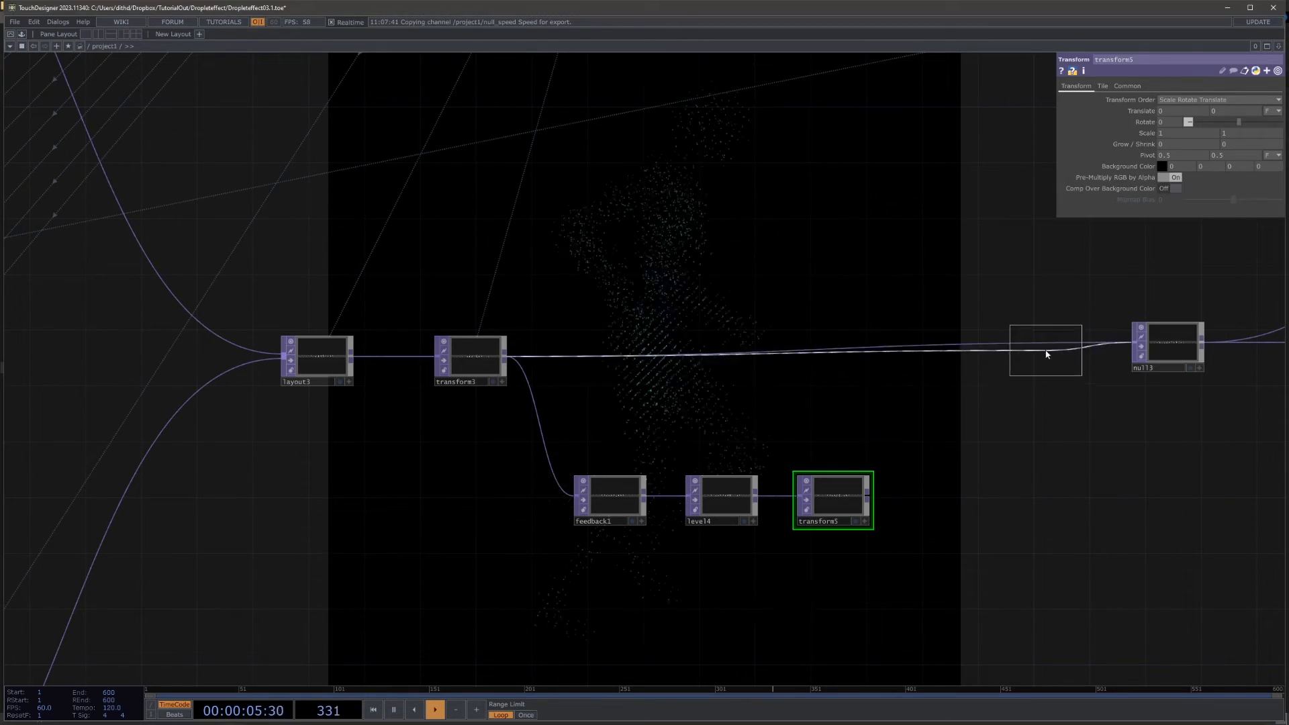
{"action": "left_click", "coordinate": [1042, 347]}
{"action": "left_click_drag", "start_coordinate": [867, 495], "coordinate": [1008, 347]}
{"action": "left_click_drag", "start_coordinate": [999, 449], "coordinate": [829, 455]}
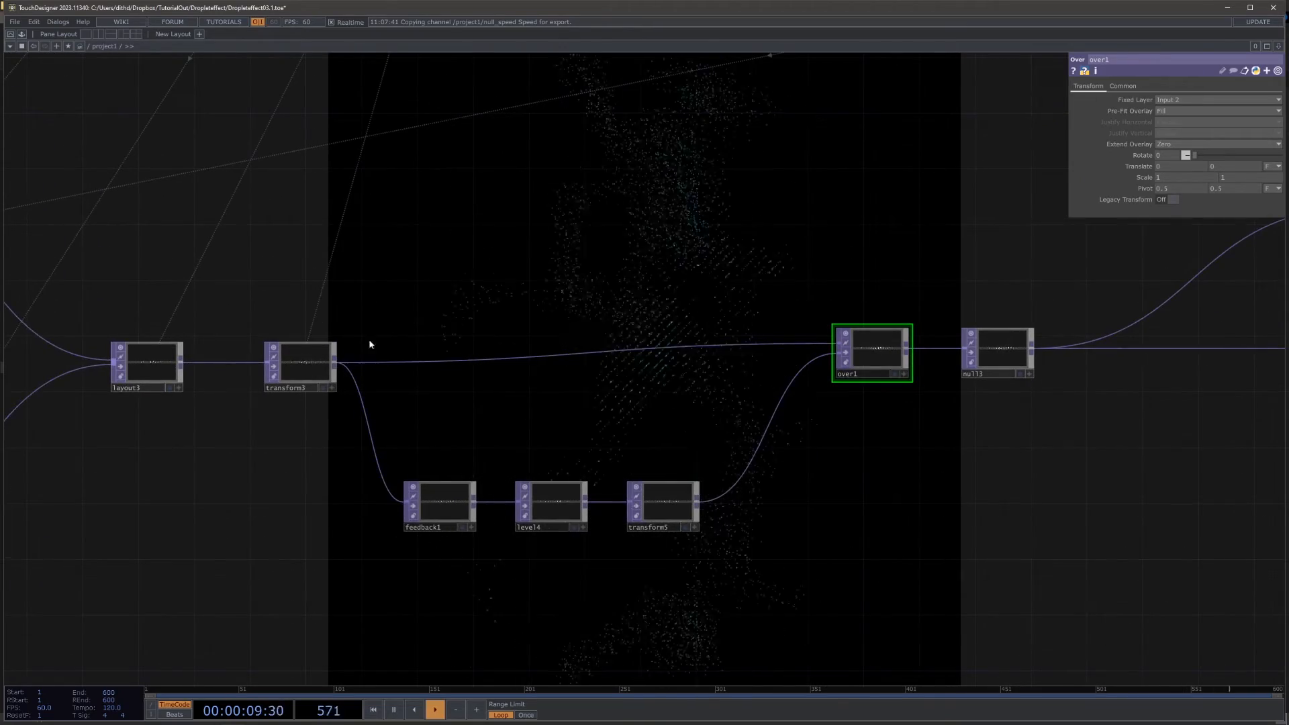
Step: Set the Target TOP of feedback1 to over1 to close the feedback loop
{"action": "left_click", "coordinate": [428, 505]}
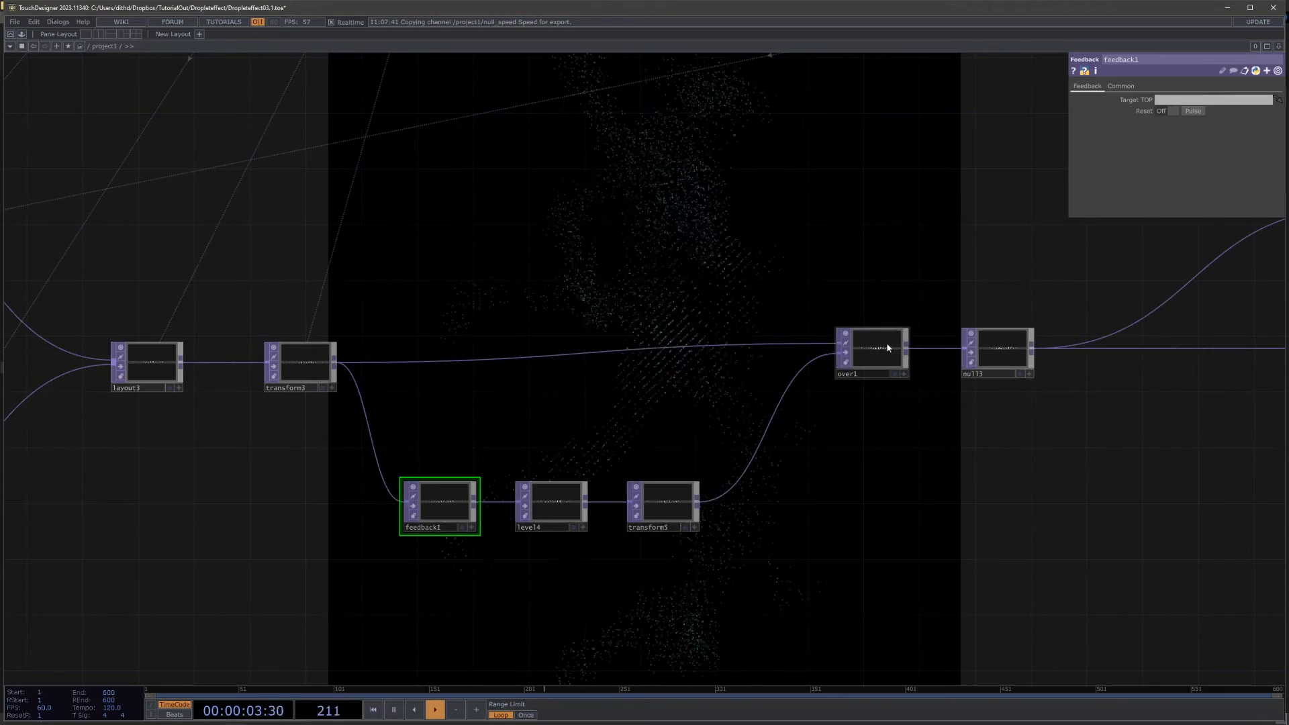
{"action": "left_click_drag", "start_coordinate": [886, 343], "coordinate": [1168, 102]}
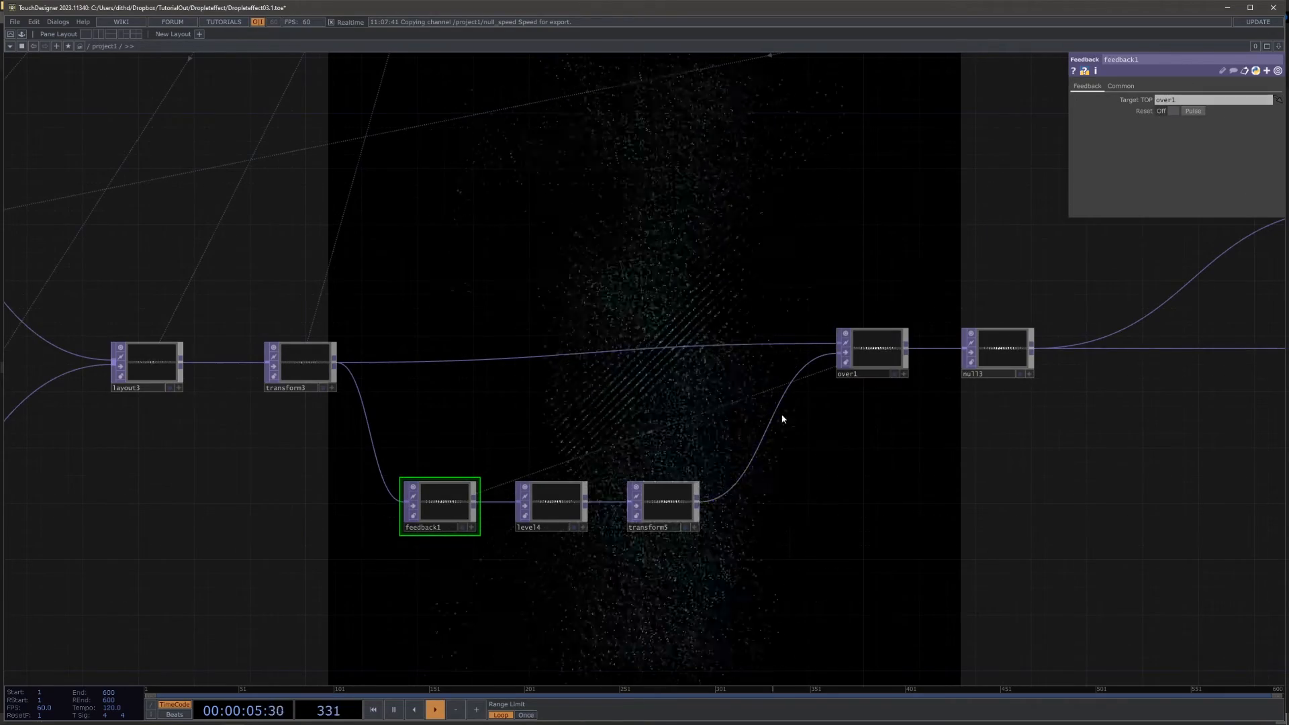
{"action": "left_click_drag", "start_coordinate": [820, 468], "coordinate": [816, 361]}
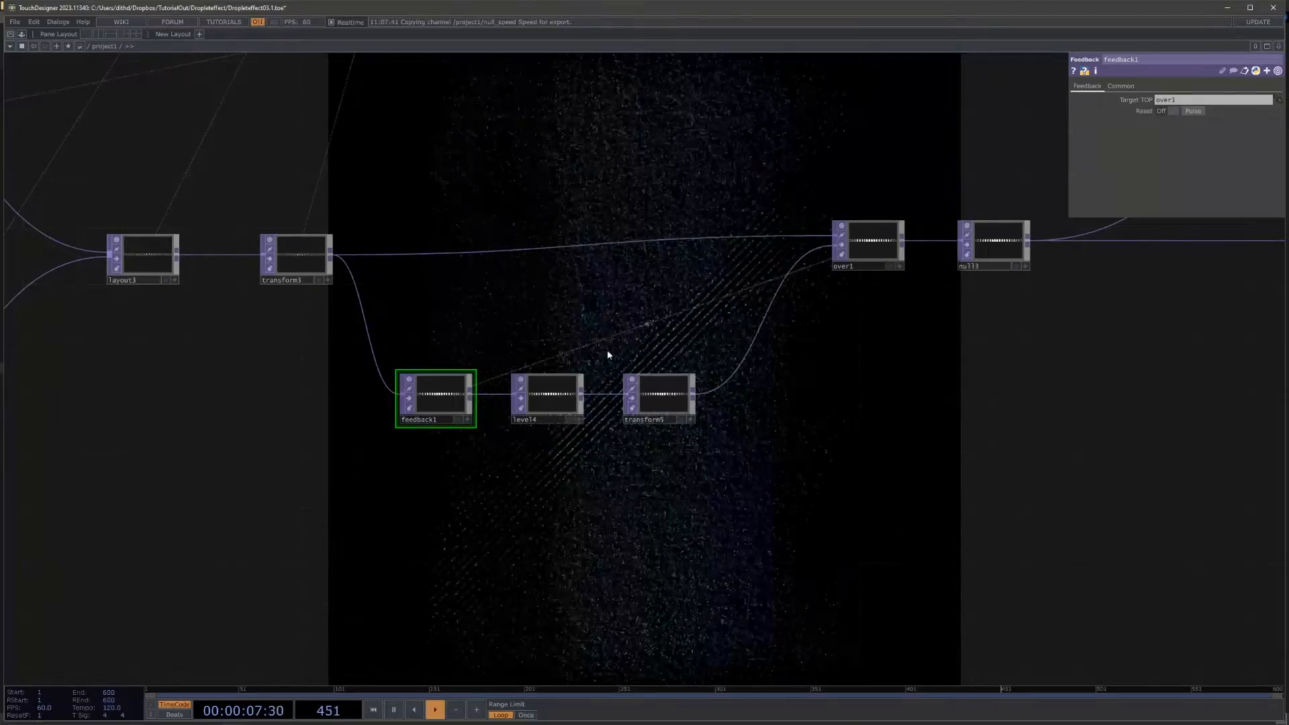
Step: Set the opacity of level4 to 0.55 so the feedback fades out
{"action": "scroll", "coordinate": [561, 400], "scroll_direction": "up", "scroll_amount": 6}
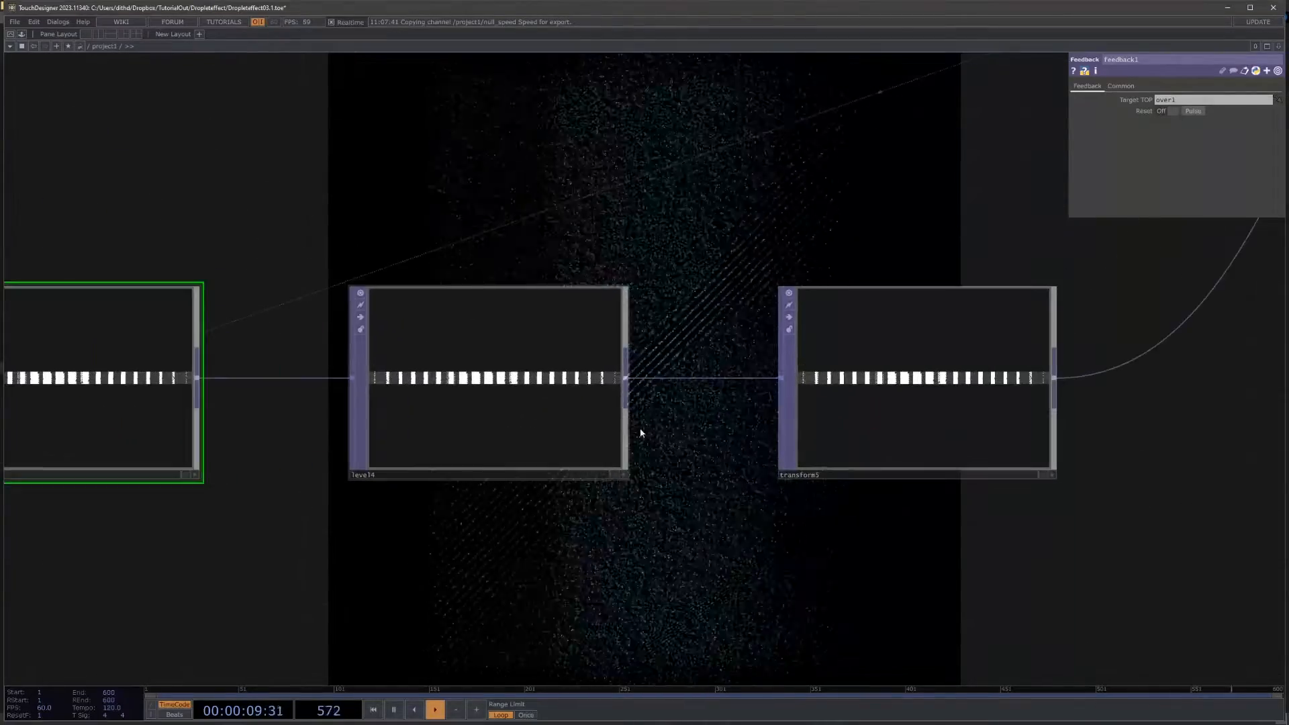
{"action": "left_click", "coordinate": [590, 374]}
{"action": "left_click_drag", "start_coordinate": [675, 228], "coordinate": [791, 397]}
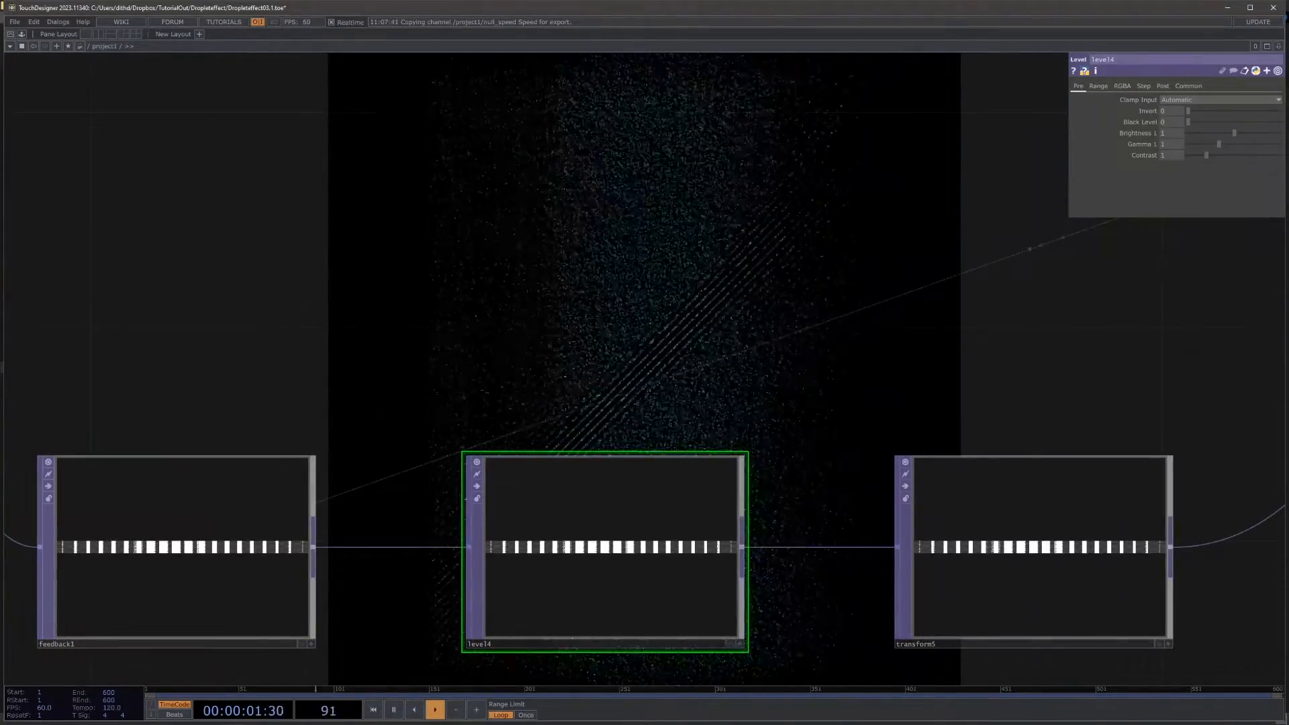
{"action": "left_click", "coordinate": [1162, 86]}
{"action": "type", "text": "0.55"}
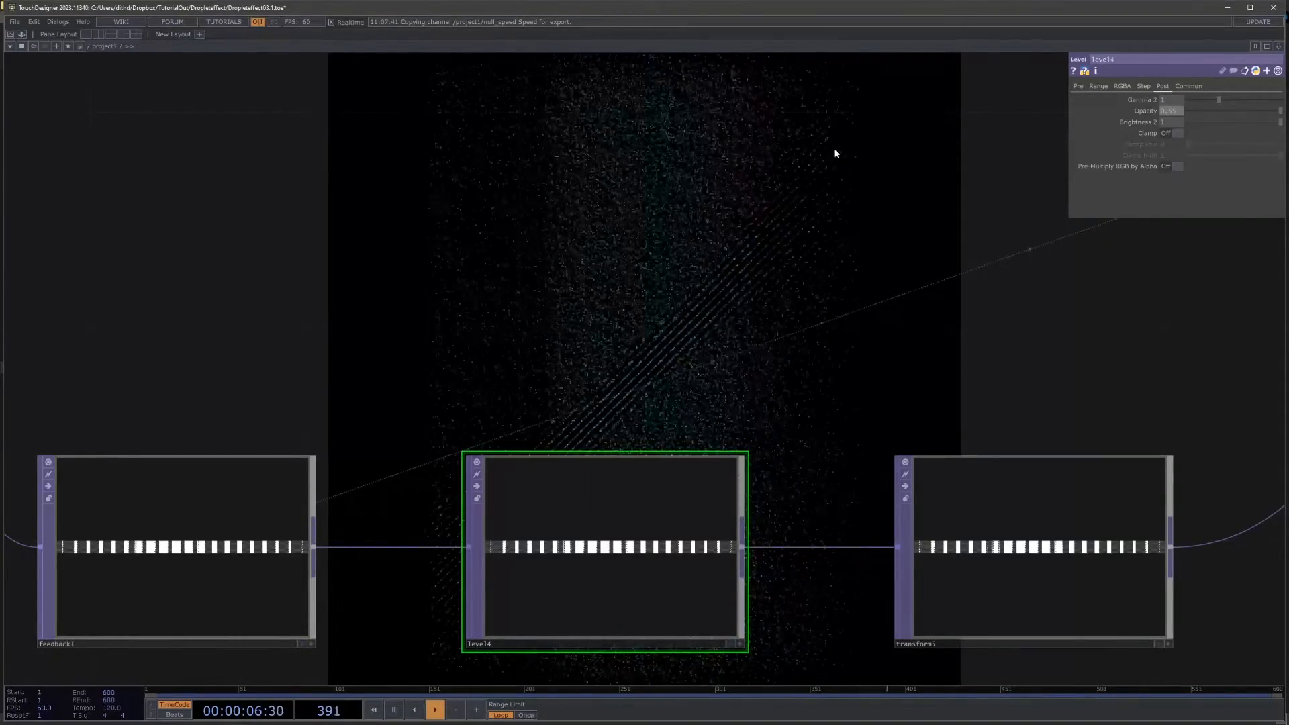
{"action": "key", "text": "Return"}
Step: Set the vertical translate of transform5 to 0.1 so the feedback image drifts each frame
{"action": "left_click_drag", "start_coordinate": [971, 397], "coordinate": [471, 260]}
{"action": "scroll", "coordinate": [510, 400], "scroll_direction": "up", "scroll_amount": 15}
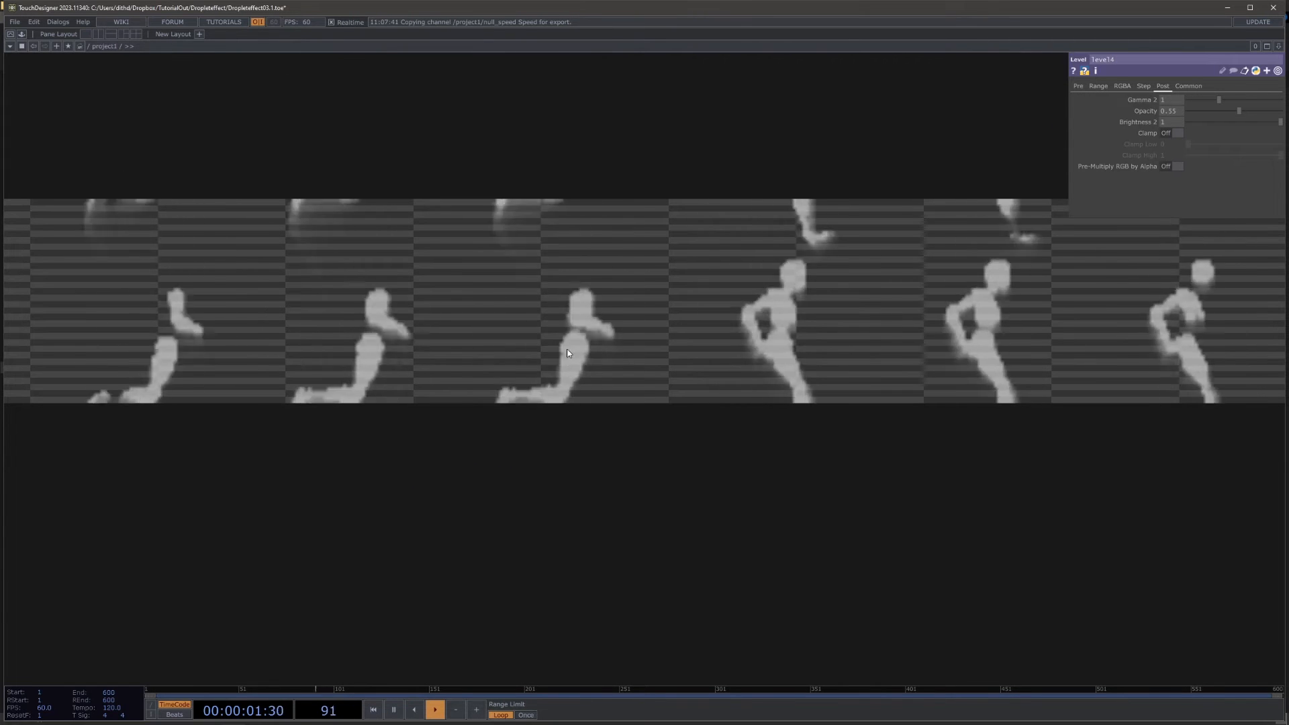
{"action": "scroll", "coordinate": [571, 334], "scroll_direction": "down", "scroll_amount": 5}
{"action": "left_click", "coordinate": [569, 334]}
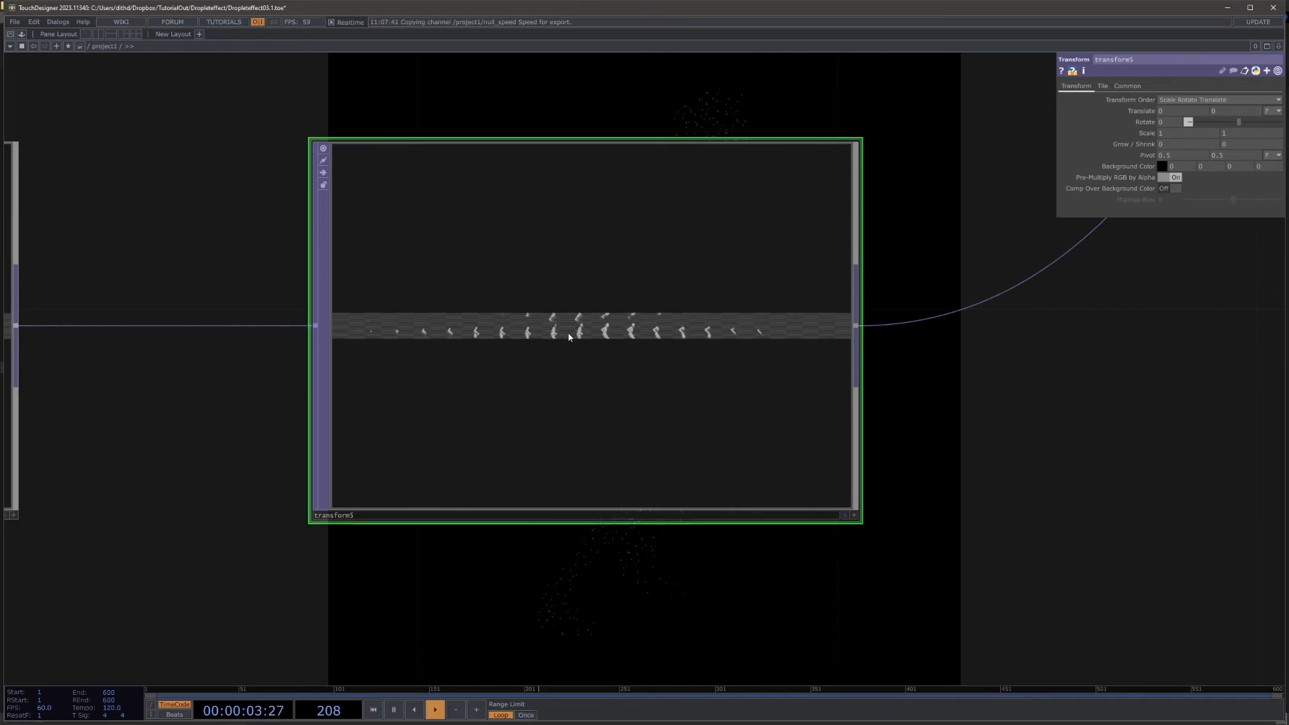
{"action": "scroll", "coordinate": [625, 331], "scroll_direction": "up", "scroll_amount": 2}
{"action": "scroll", "coordinate": [708, 337], "scroll_direction": "down", "scroll_amount": 10}
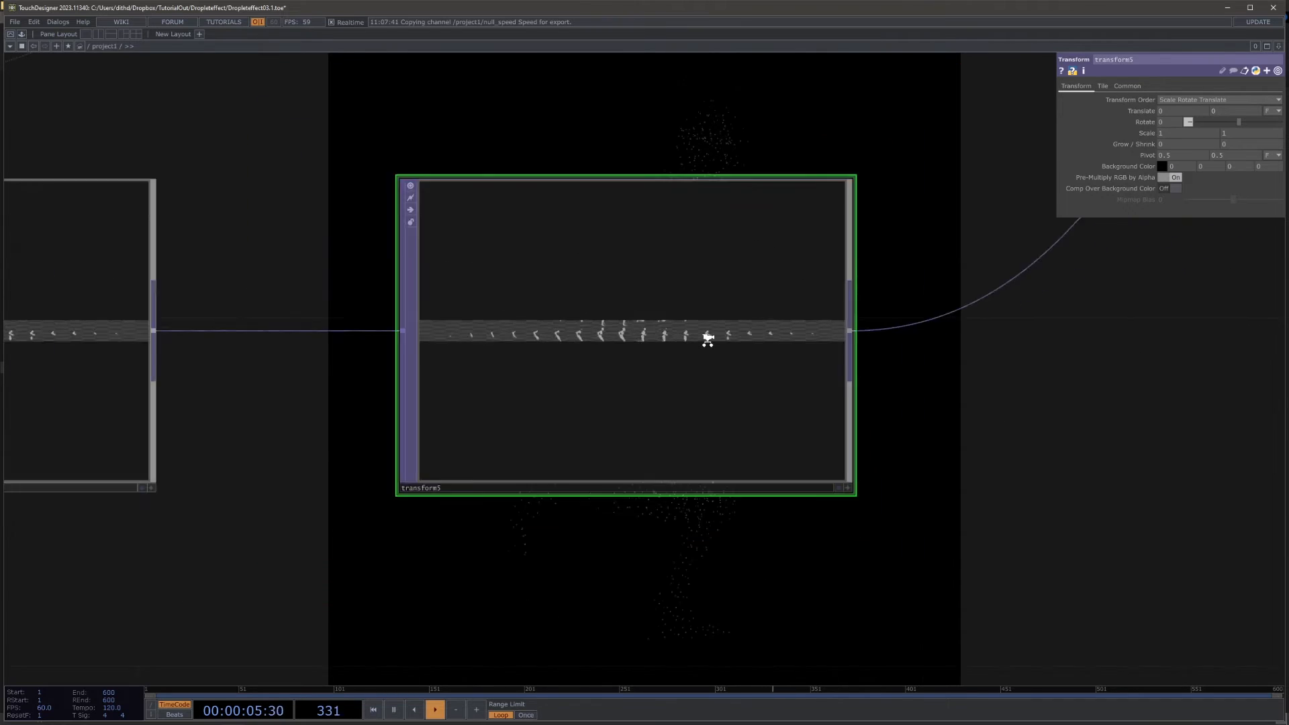
{"action": "left_click_drag", "start_coordinate": [485, 463], "coordinate": [845, 541]}
{"action": "scroll", "coordinate": [313, 110], "scroll_direction": "up", "scroll_amount": 13}
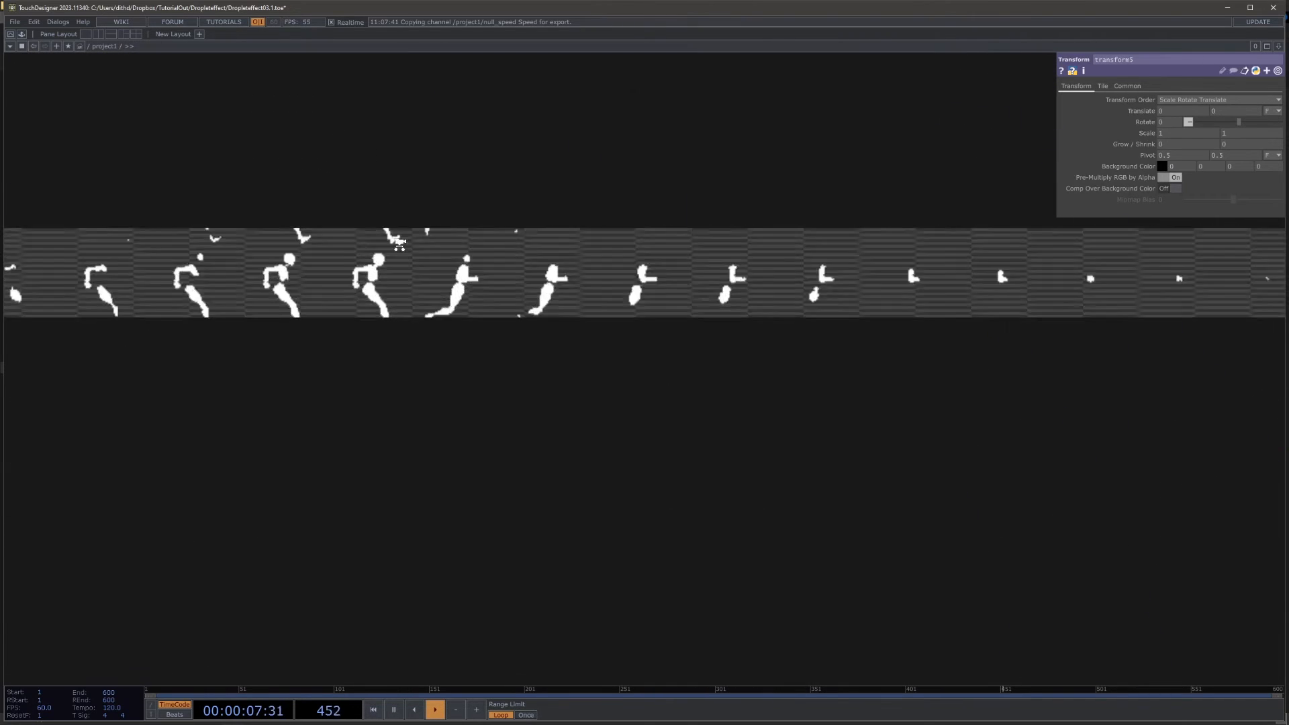
{"action": "scroll", "coordinate": [569, 378], "scroll_direction": "down", "scroll_amount": 12}
{"action": "left_click_drag", "start_coordinate": [1067, 587], "coordinate": [634, 227]}
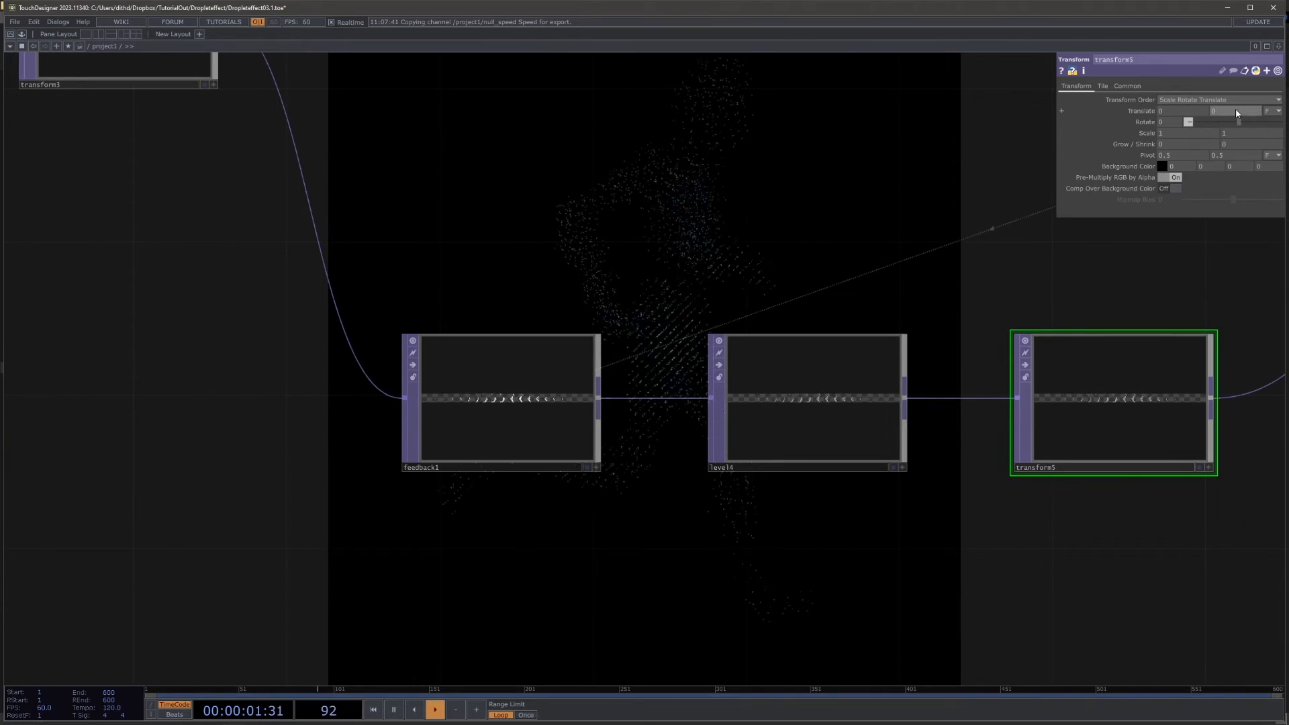
{"action": "type", "text": "1"}
{"action": "key", "text": "Return"}
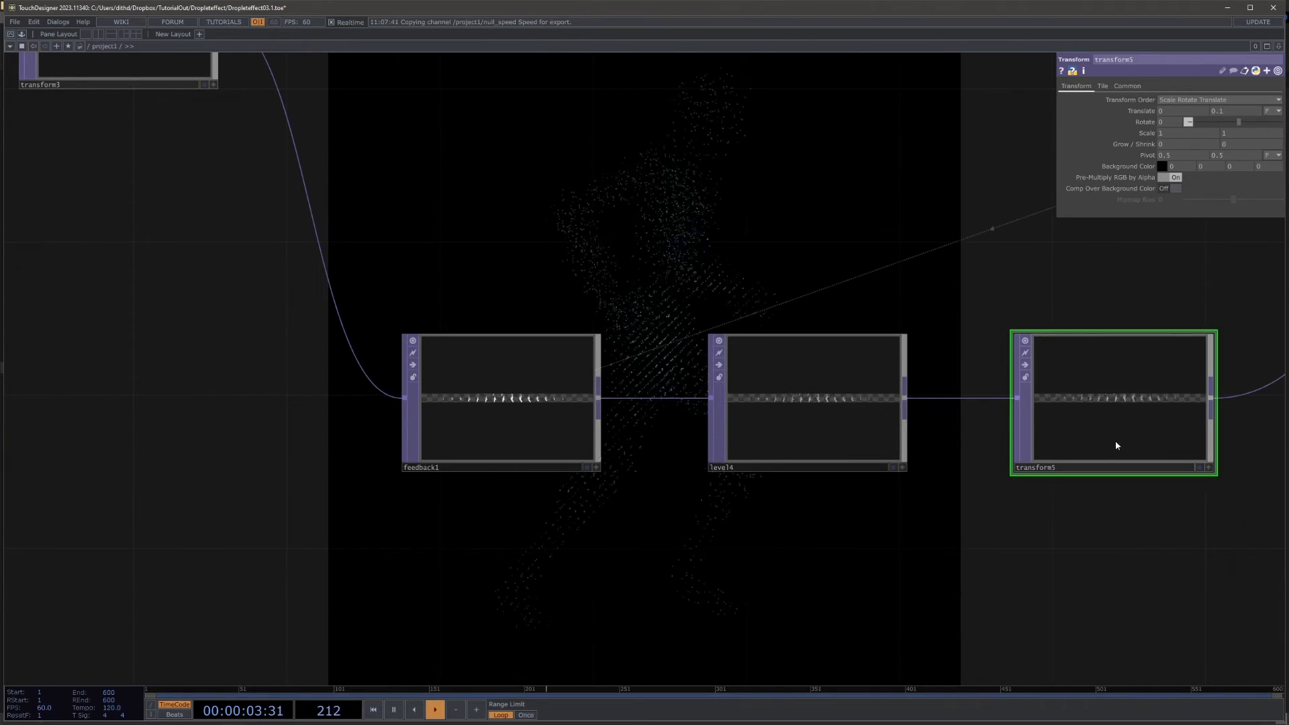
Step: Examine the feedback trails in the outputs of transform5 and over1
{"action": "scroll", "coordinate": [671, 403], "scroll_direction": "up", "scroll_amount": 12}
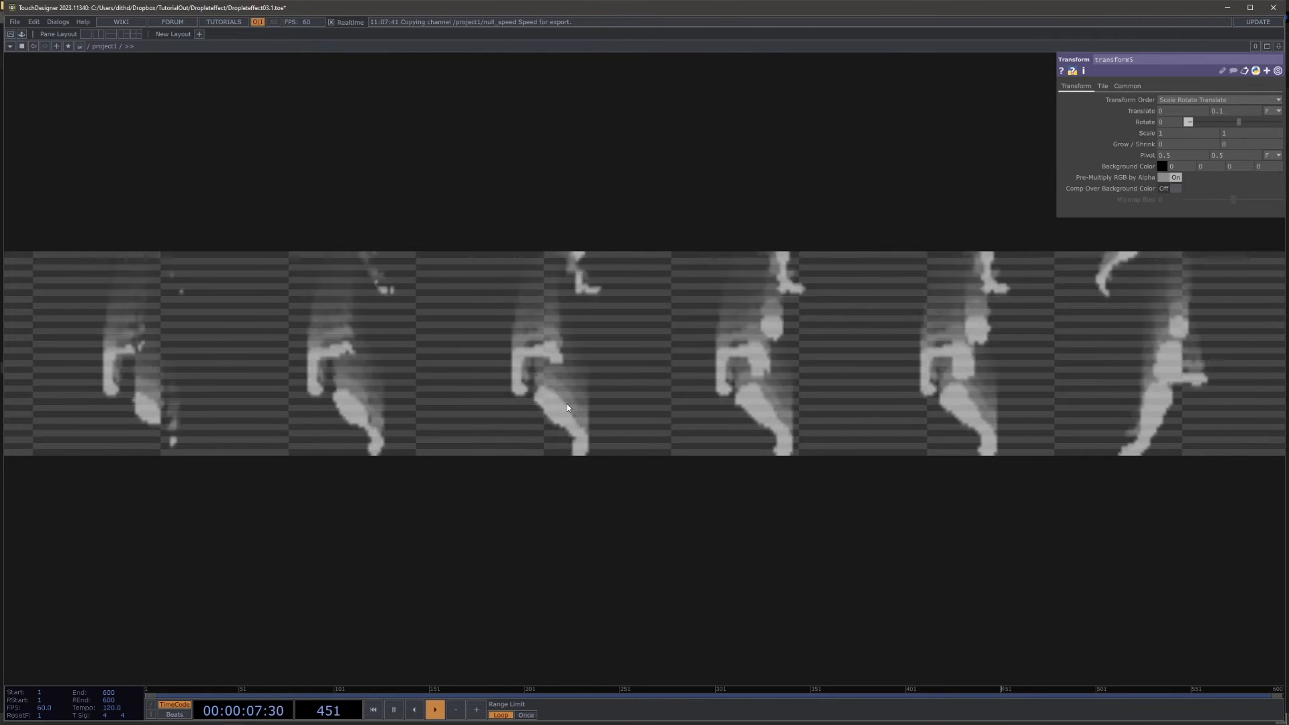
{"action": "scroll", "coordinate": [569, 400], "scroll_direction": "down", "scroll_amount": 10}
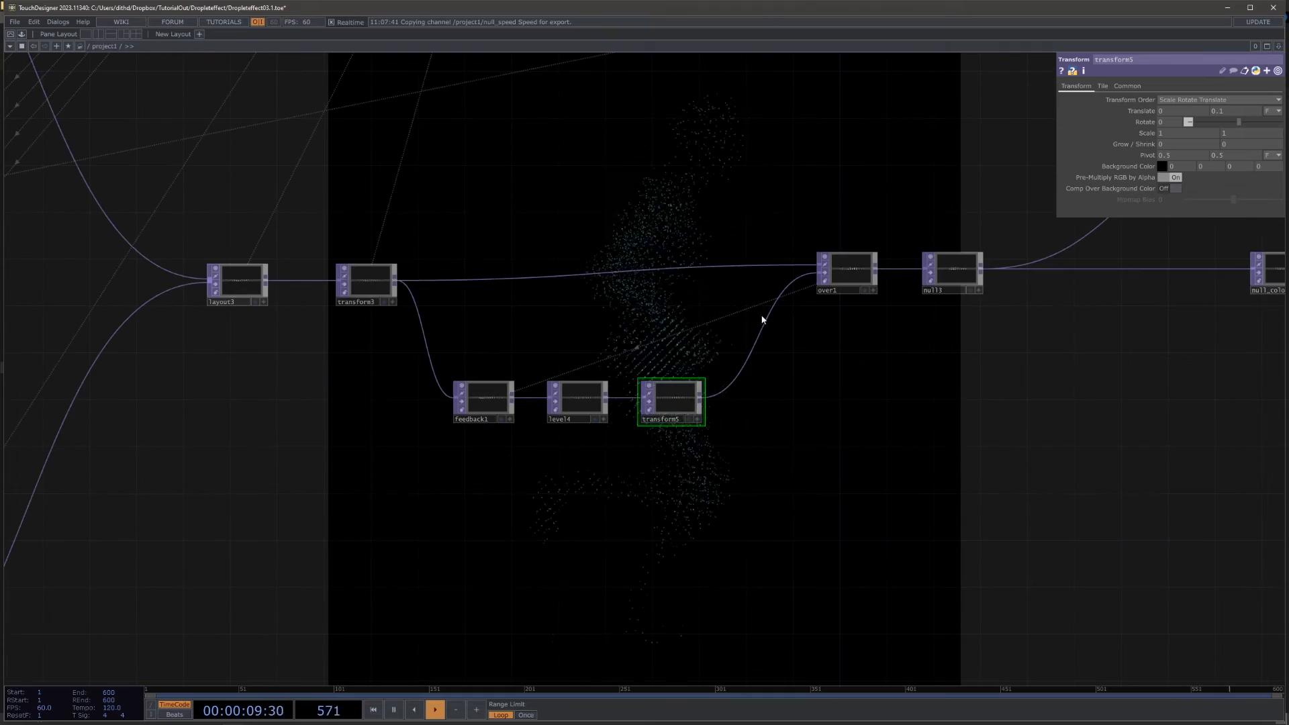
{"action": "scroll", "coordinate": [849, 276], "scroll_direction": "up", "scroll_amount": 10}
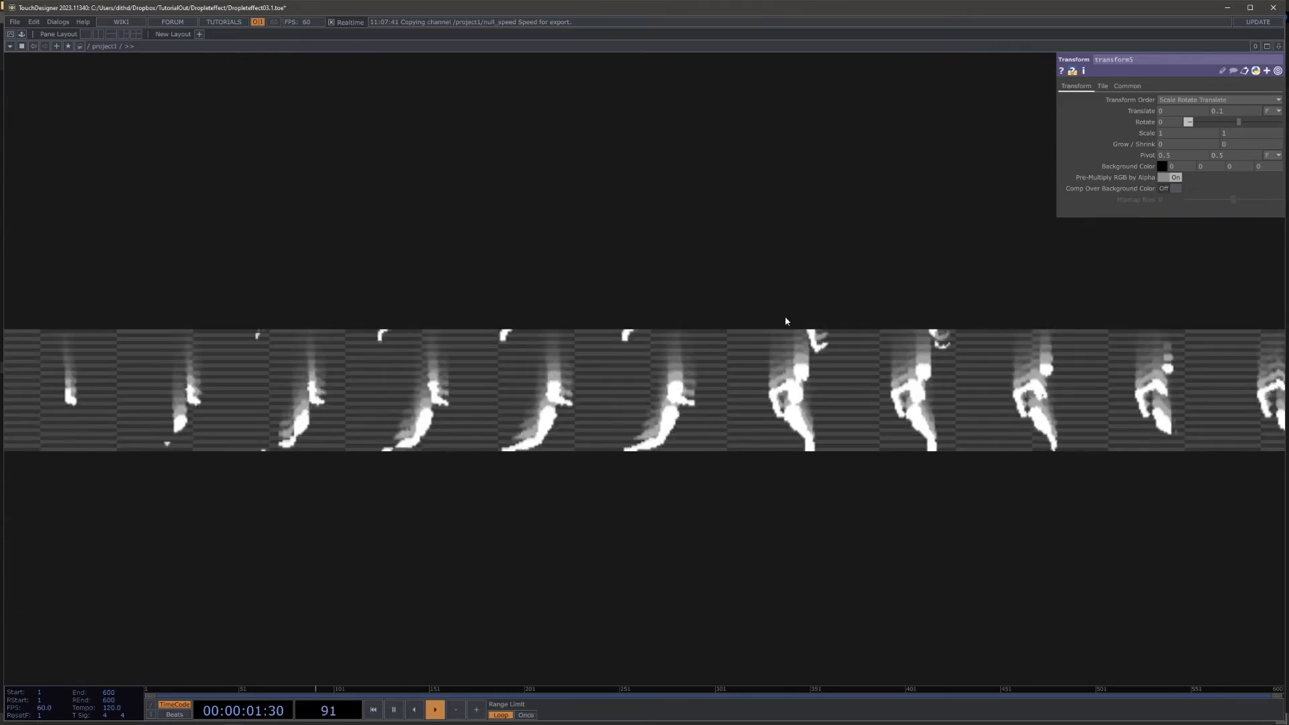
{"action": "scroll", "coordinate": [694, 384], "scroll_direction": "down", "scroll_amount": 10}
{"action": "left_click_drag", "start_coordinate": [641, 421], "coordinate": [273, 182]}
{"action": "left_click_drag", "start_coordinate": [875, 368], "coordinate": [548, 293]}
{"action": "scroll", "coordinate": [547, 293], "scroll_direction": "down", "scroll_amount": 1}
{"action": "scroll", "coordinate": [548, 294], "scroll_direction": "down", "scroll_amount": 5}
{"action": "left_click_drag", "start_coordinate": [407, 288], "coordinate": [671, 323]}
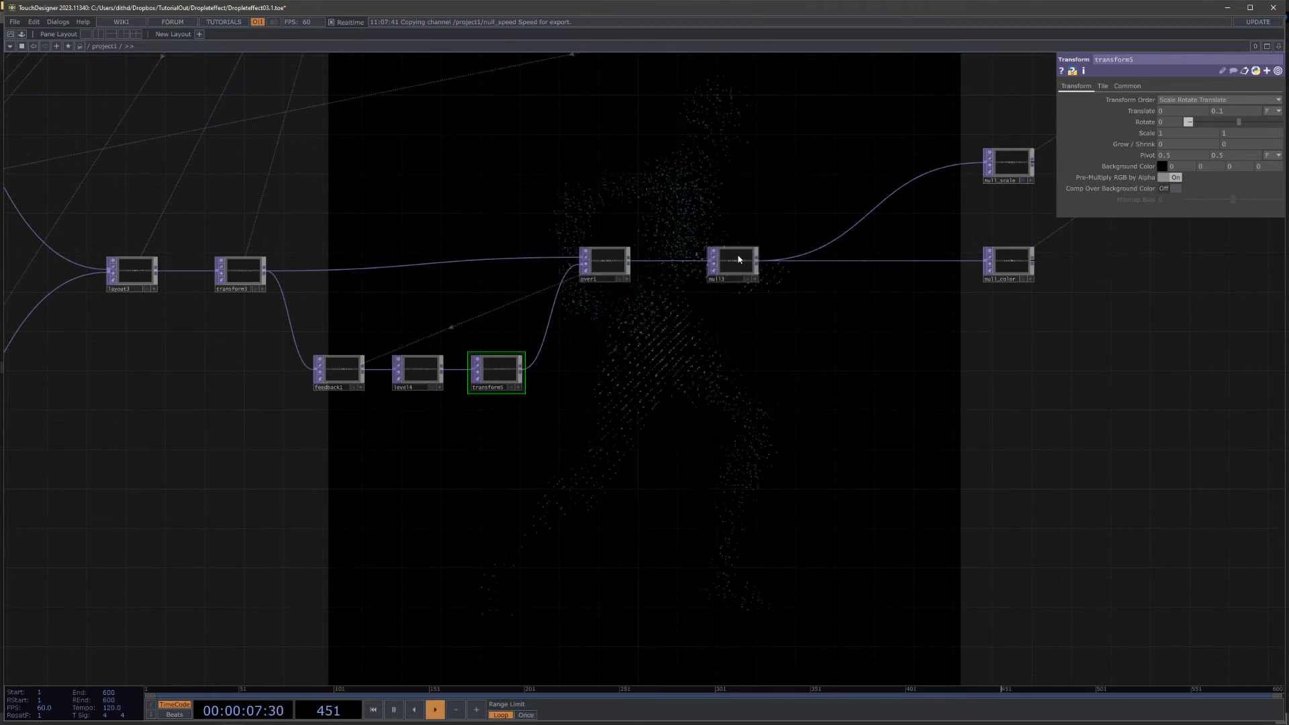
Step: Insert a Constant TOP between over1 and the null that feeds null_scale and null_color
{"action": "left_click_drag", "start_coordinate": [795, 383], "coordinate": [714, 423]}
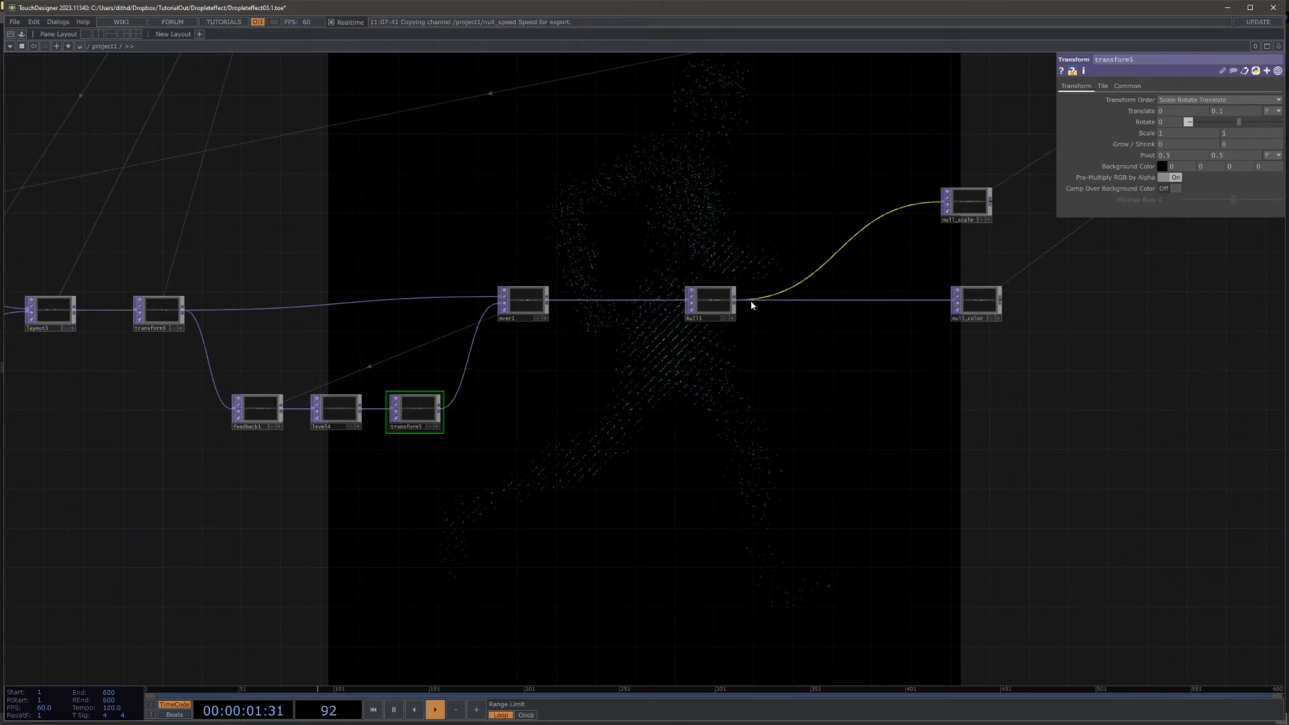
{"action": "right_click", "coordinate": [604, 303]}
{"action": "left_click", "coordinate": [648, 290]}
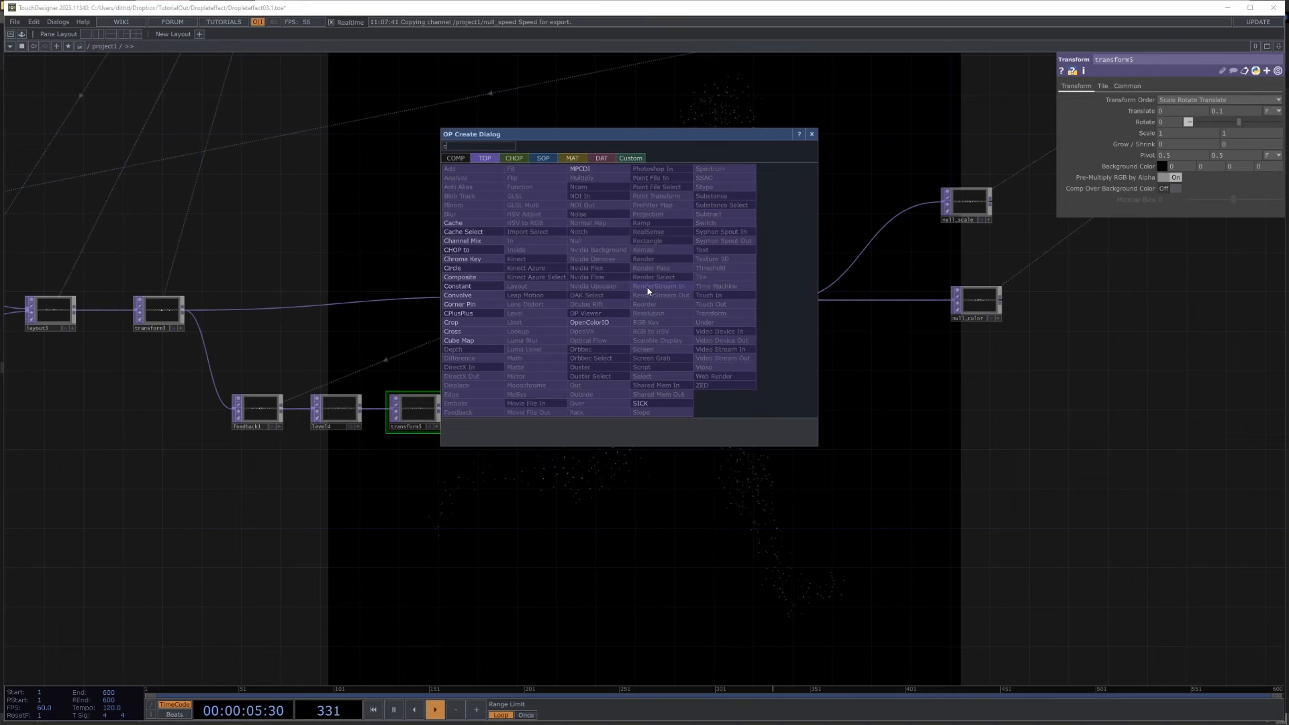
{"action": "left_click", "coordinate": [469, 287]}
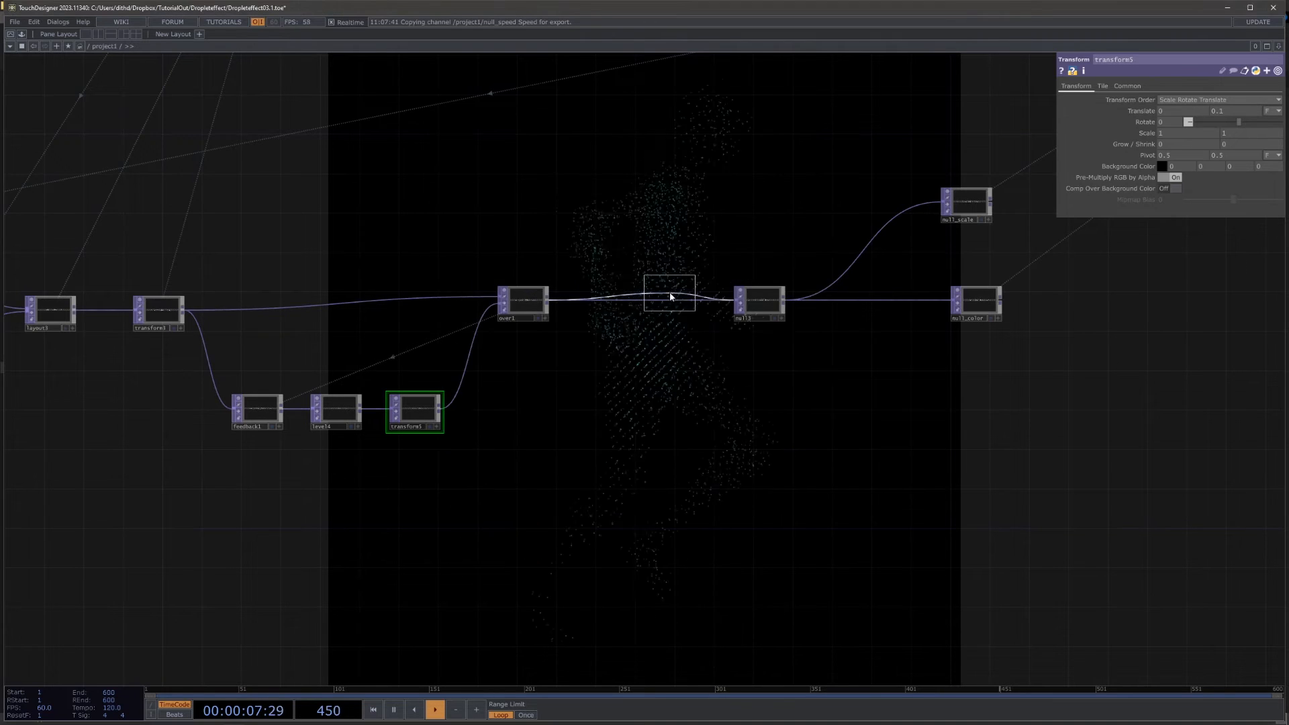
{"action": "left_click", "coordinate": [654, 301]}
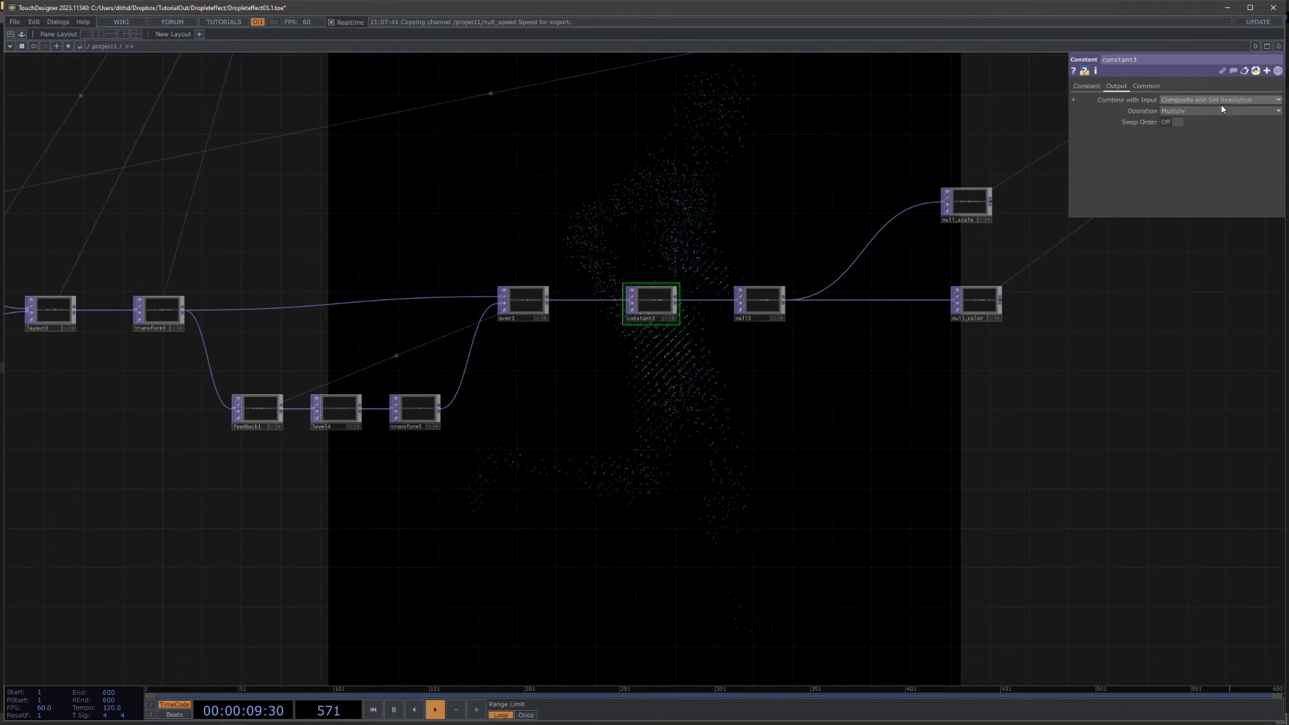
Step: Set the Constant TOP's combine operation to Add and its alpha to 0.185
{"action": "left_click", "coordinate": [1186, 110]}
{"action": "left_click", "coordinate": [1166, 121]}
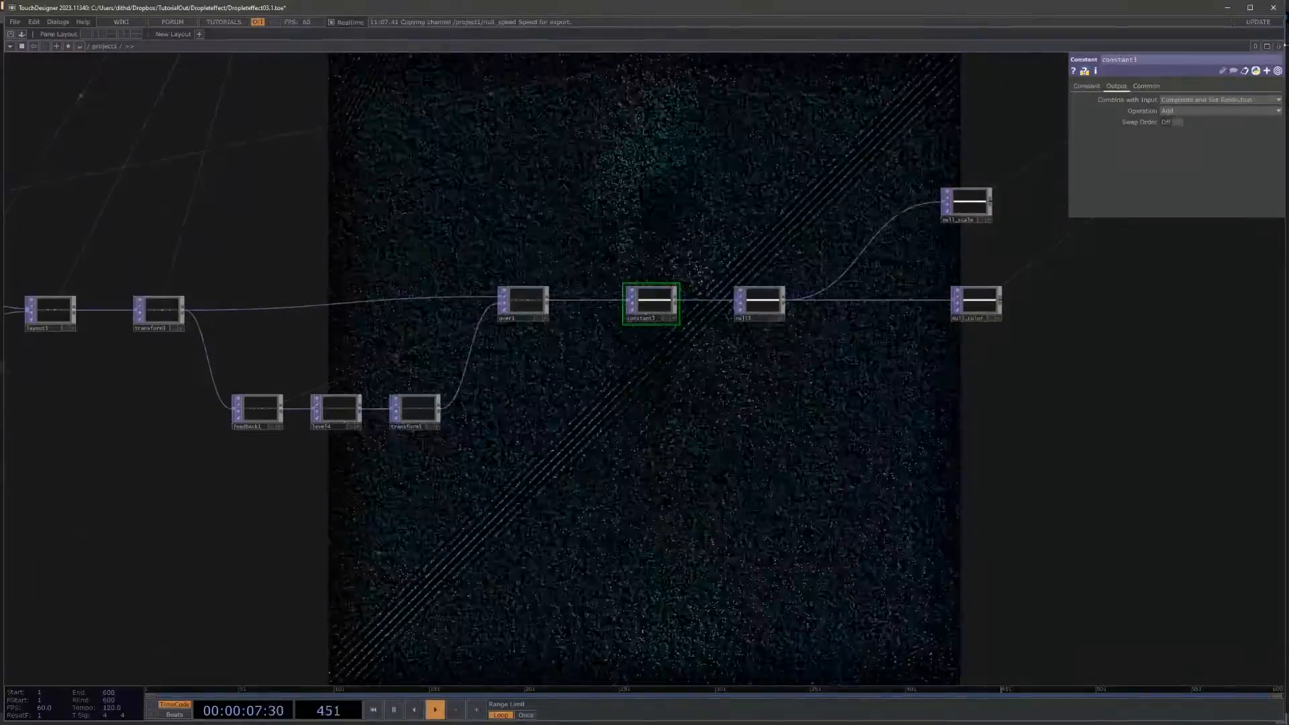
{"action": "left_click", "coordinate": [1095, 86]}
{"action": "left_click", "coordinate": [1206, 110]}
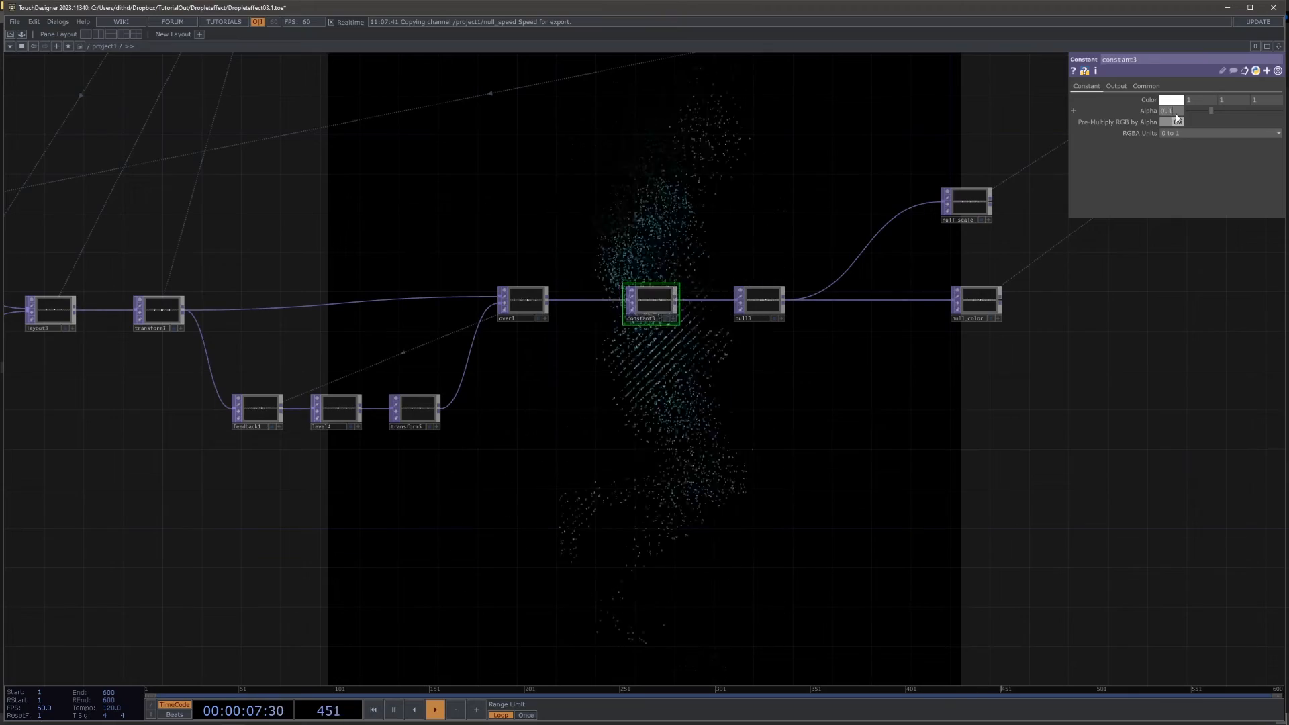
{"action": "left_click_drag", "start_coordinate": [890, 374], "coordinate": [887, 376]}
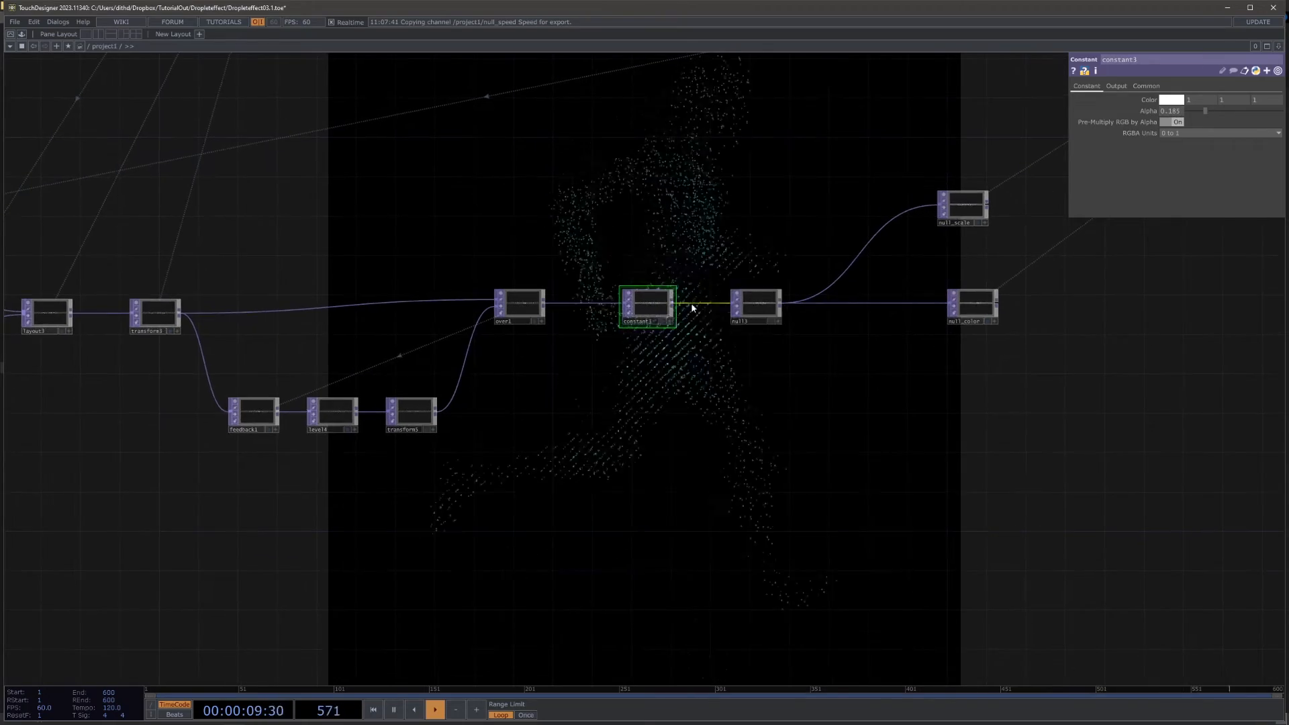
Step: Move null_scale and null_color farther from the null that feeds them to make room for more operators
{"action": "middle_click_drag", "start_coordinate": [691, 302], "coordinate": [722, 384]}
{"action": "left_click_drag", "start_coordinate": [686, 450], "coordinate": [560, 408]}
{"action": "middle_click_drag", "start_coordinate": [561, 408], "coordinate": [806, 241]}
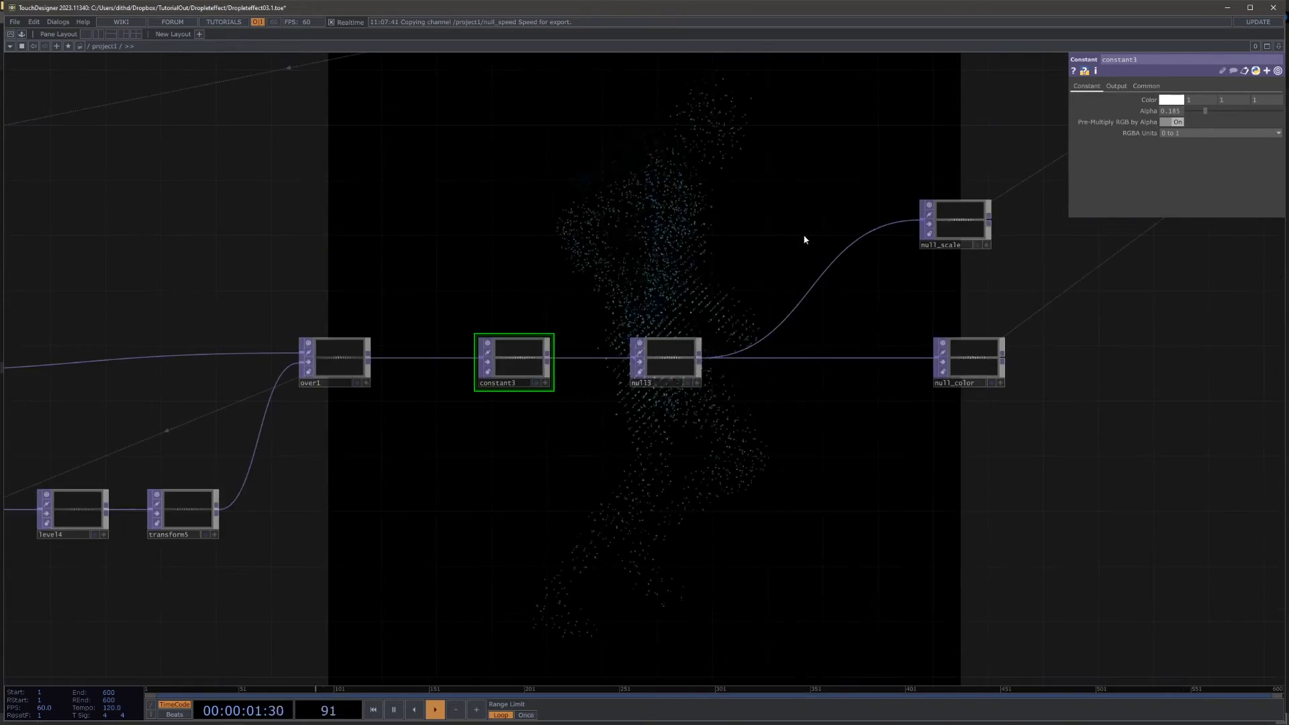
{"action": "left_click_drag", "start_coordinate": [805, 240], "coordinate": [556, 265]}
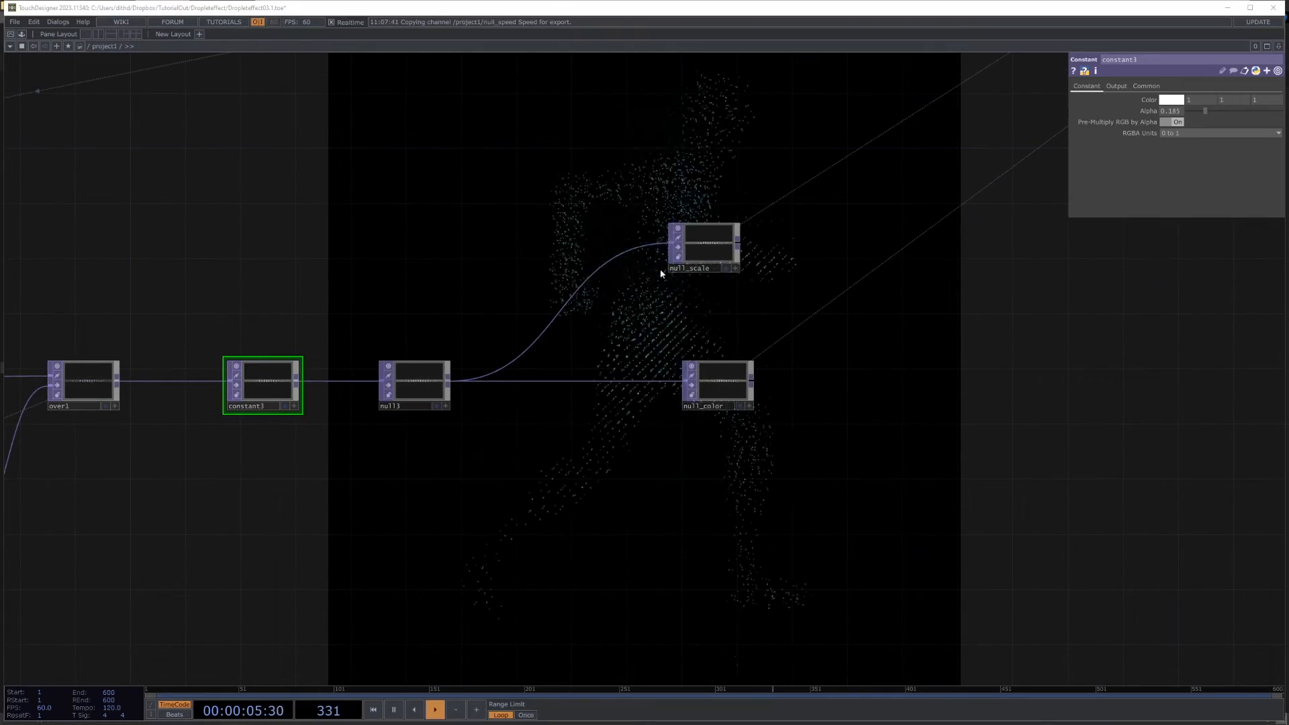
{"action": "left_click_drag", "start_coordinate": [685, 229], "coordinate": [757, 240]}
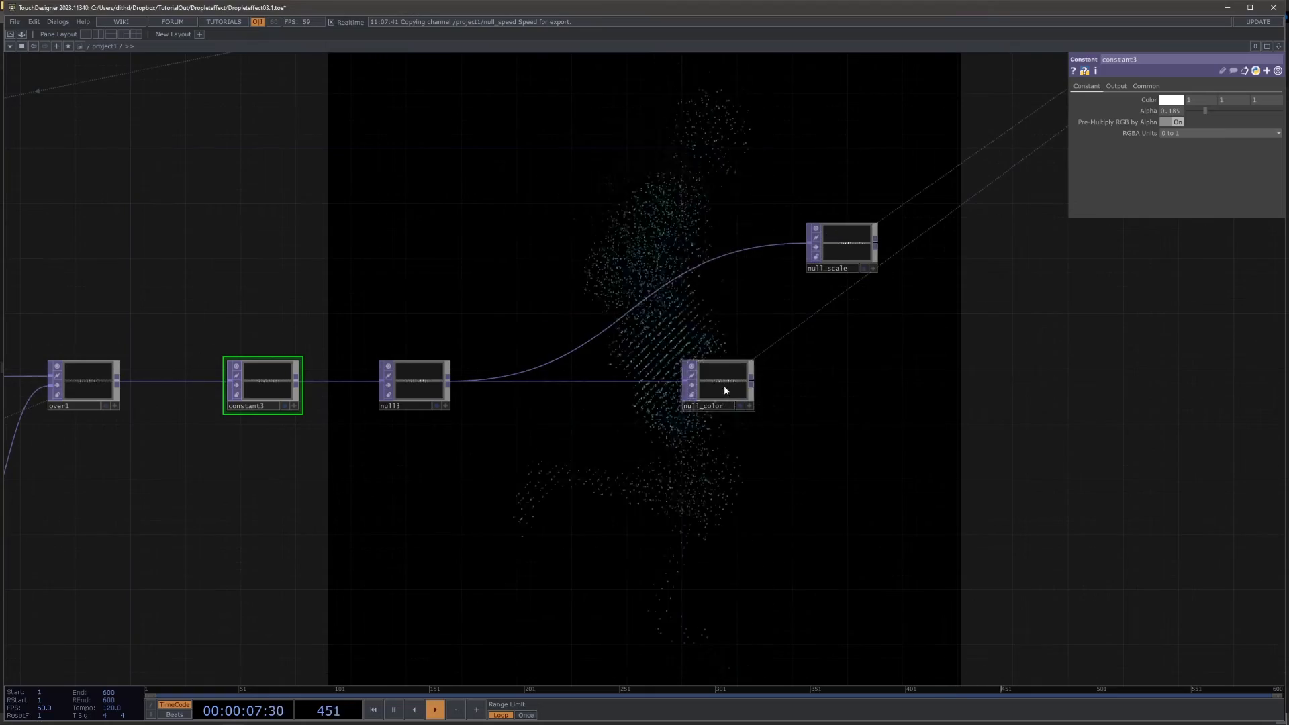
{"action": "left_click_drag", "start_coordinate": [724, 389], "coordinate": [932, 403]}
{"action": "left_click_drag", "start_coordinate": [839, 253], "coordinate": [896, 264]}
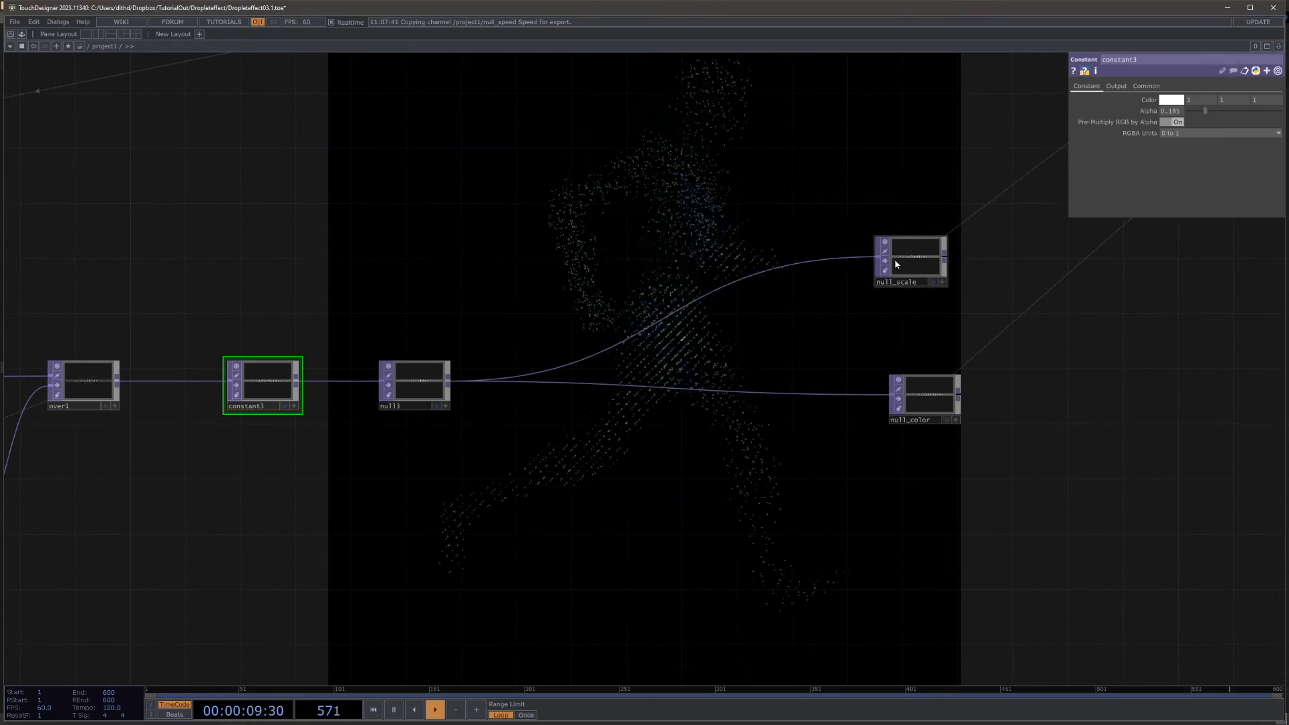
Step: Insert a Noise TOP on the connection between the null and null_scale
{"action": "scroll", "coordinate": [643, 259], "scroll_direction": "up", "scroll_amount": 2}
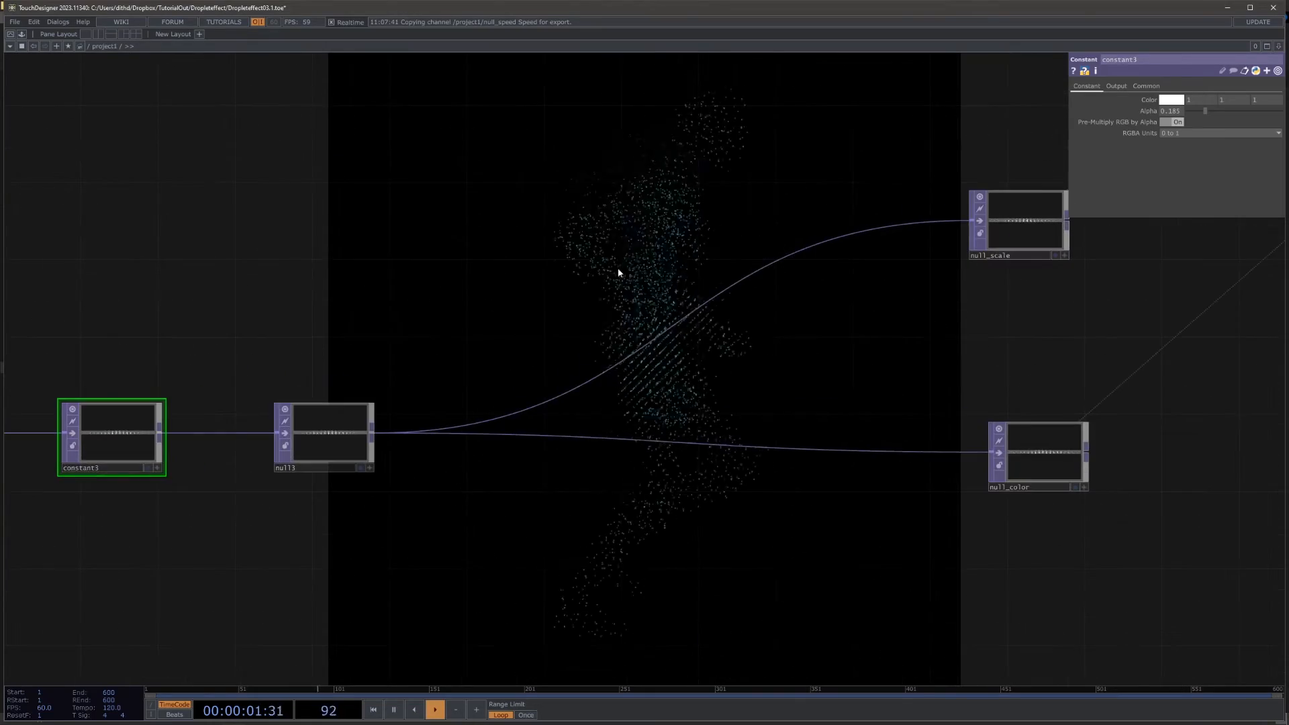
{"action": "right_click", "coordinate": [727, 296]}
{"action": "left_click", "coordinate": [747, 281]}
{"action": "type", "text": "noise"}
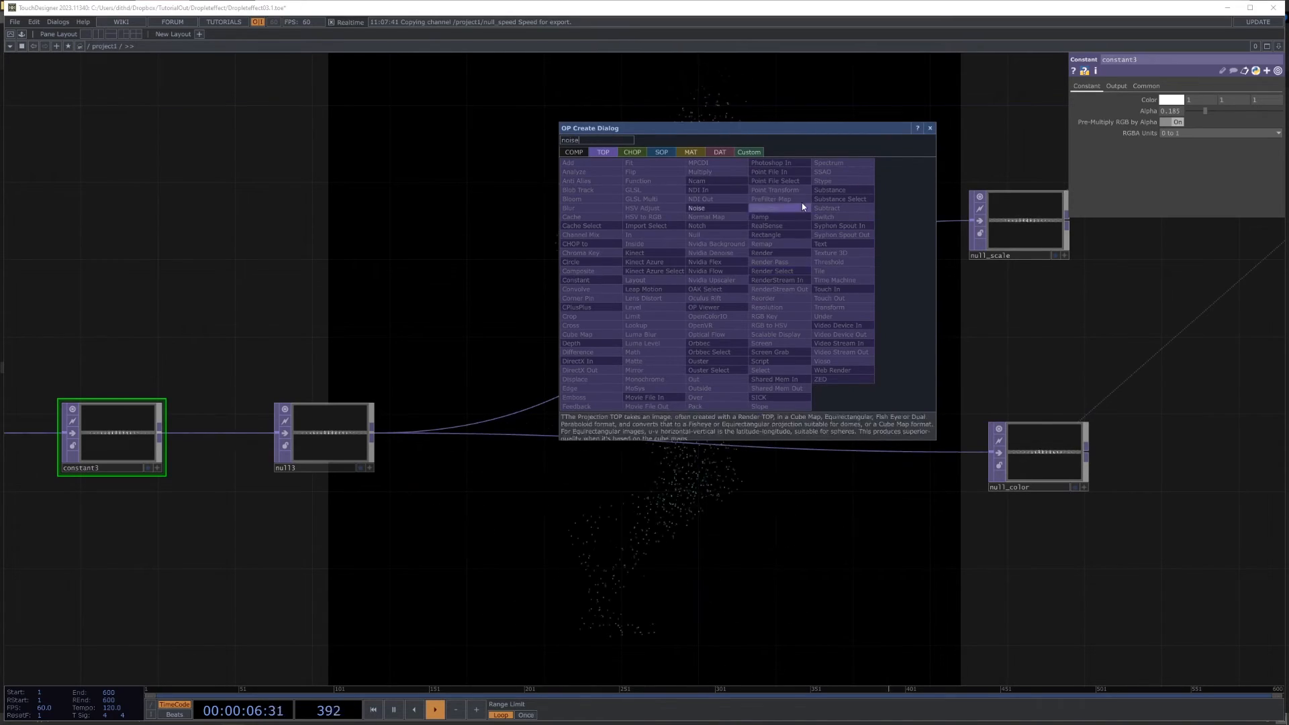
{"action": "left_click", "coordinate": [701, 208]}
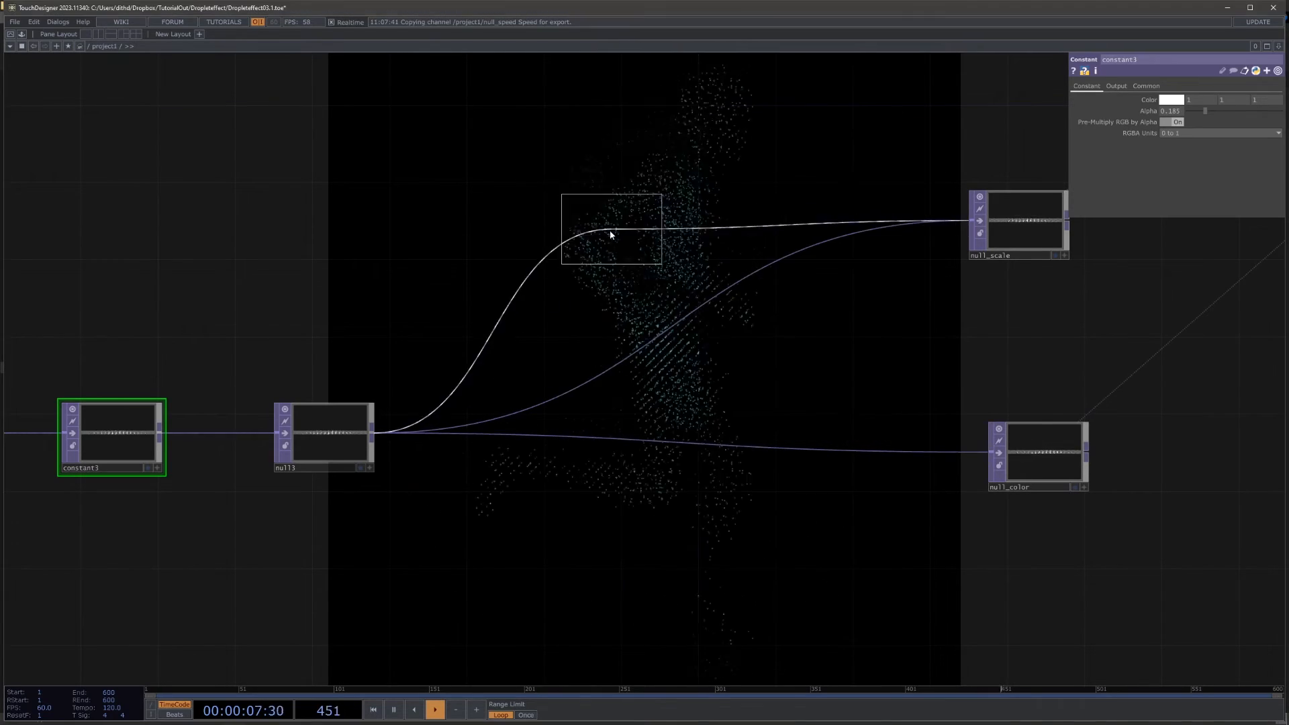
{"action": "left_click", "coordinate": [625, 245]}
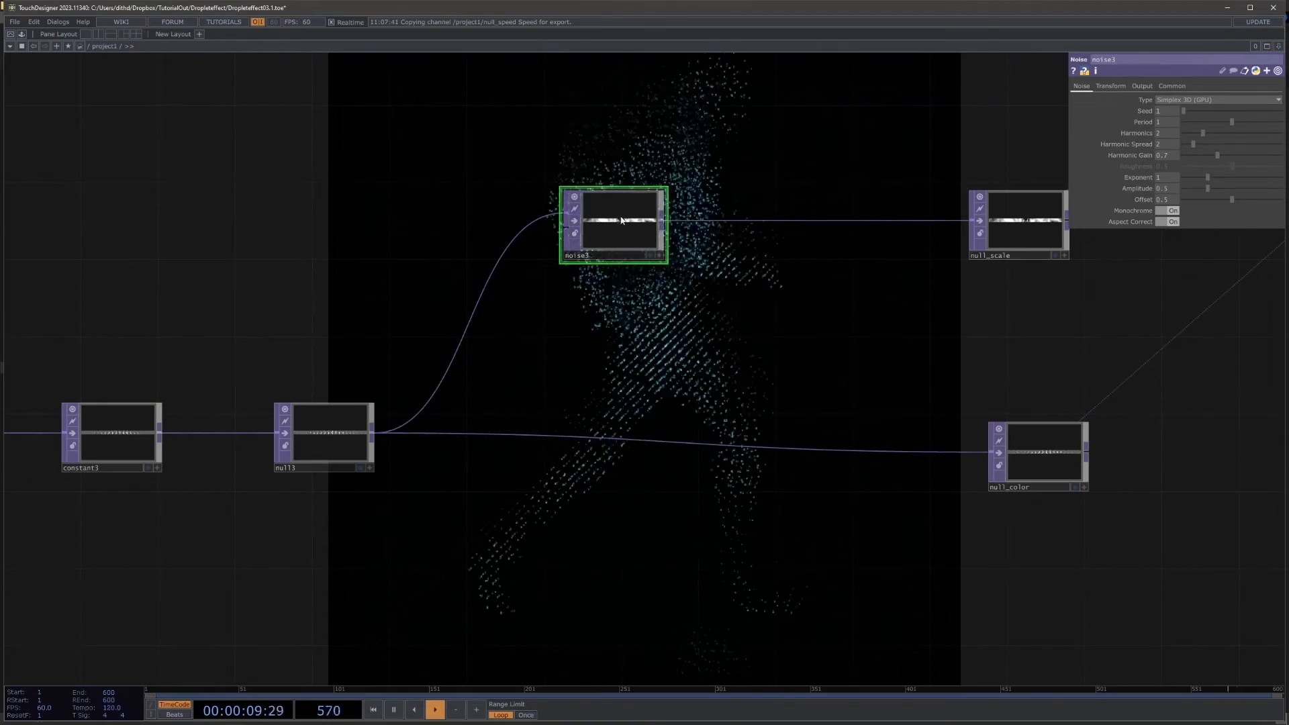
Step: Compare the new Noise TOP's output image with the incoming figure slices in the null before it
{"action": "scroll", "coordinate": [629, 232], "scroll_direction": "up", "scroll_amount": 6}
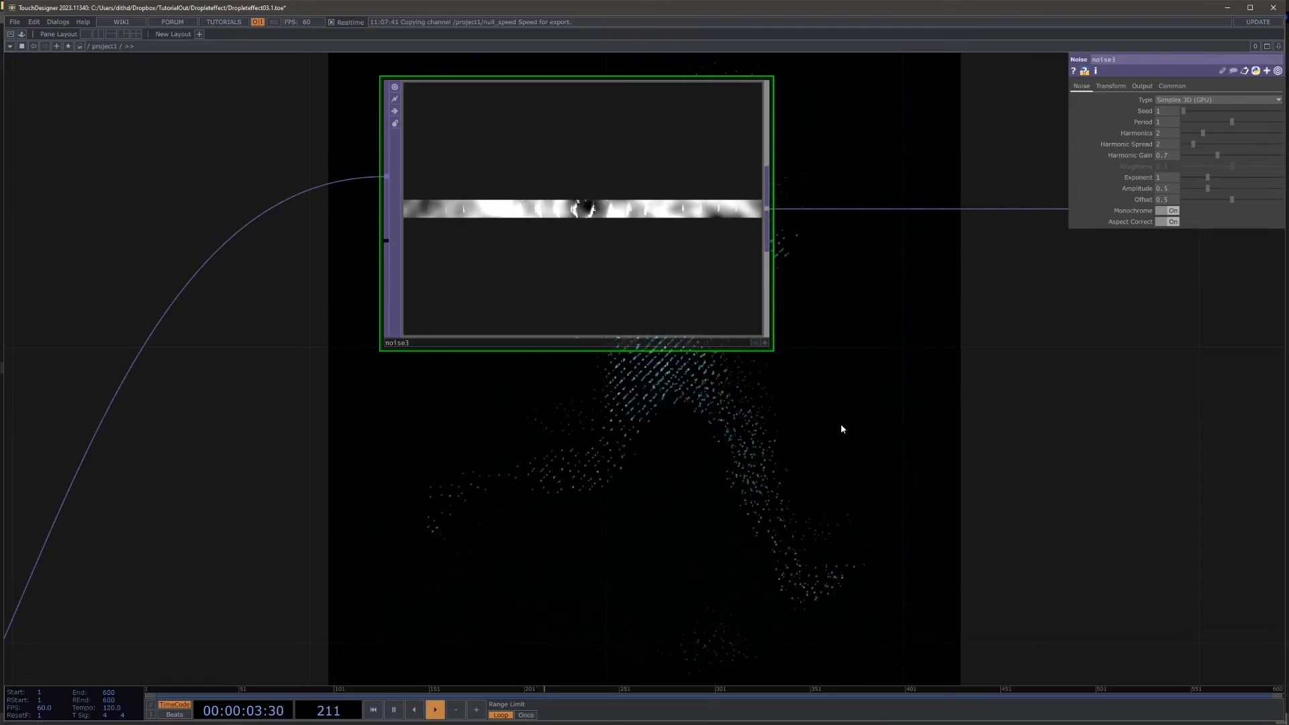
{"action": "left_click_drag", "start_coordinate": [871, 425], "coordinate": [860, 473]}
{"action": "scroll", "coordinate": [857, 474], "scroll_direction": "down", "scroll_amount": 5}
{"action": "left_click_drag", "start_coordinate": [930, 453], "coordinate": [786, 309]}
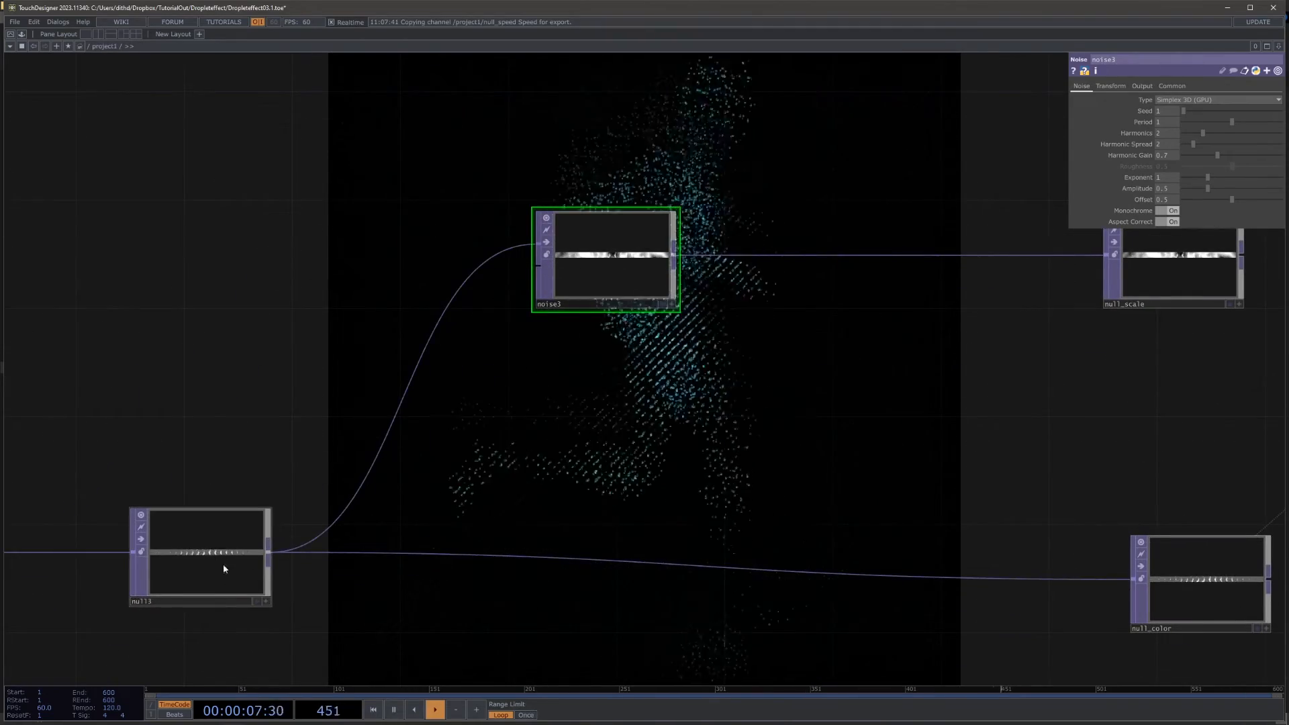
{"action": "left_click_drag", "start_coordinate": [466, 459], "coordinate": [631, 409]}
{"action": "middle_click_drag", "start_coordinate": [346, 535], "coordinate": [510, 460]}
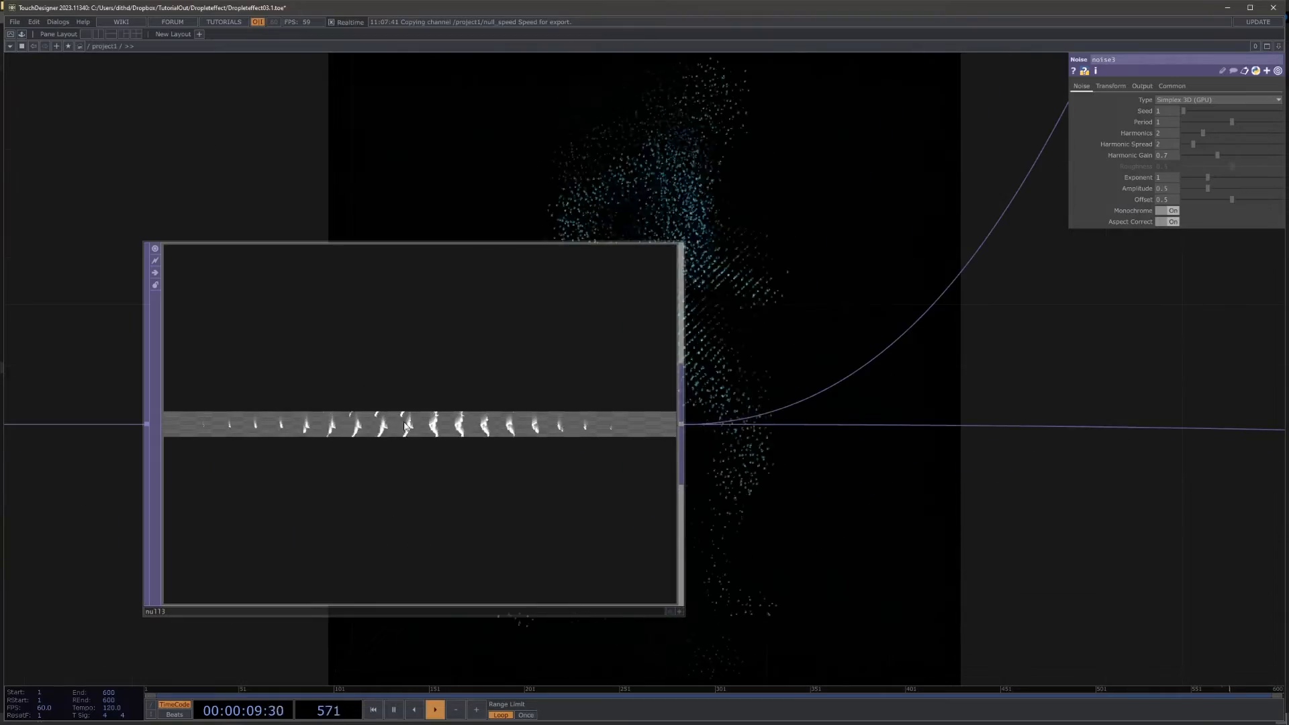
{"action": "left_click_drag", "start_coordinate": [954, 352], "coordinate": [615, 374]}
{"action": "scroll", "coordinate": [624, 370], "scroll_direction": "down", "scroll_amount": 7}
{"action": "left_click_drag", "start_coordinate": [805, 343], "coordinate": [583, 437]}
Step: Insert a Multiply TOP between the noise and null_scale, with the null's output connected as its second input
{"action": "right_click", "coordinate": [865, 185]}
{"action": "left_click", "coordinate": [893, 172]}
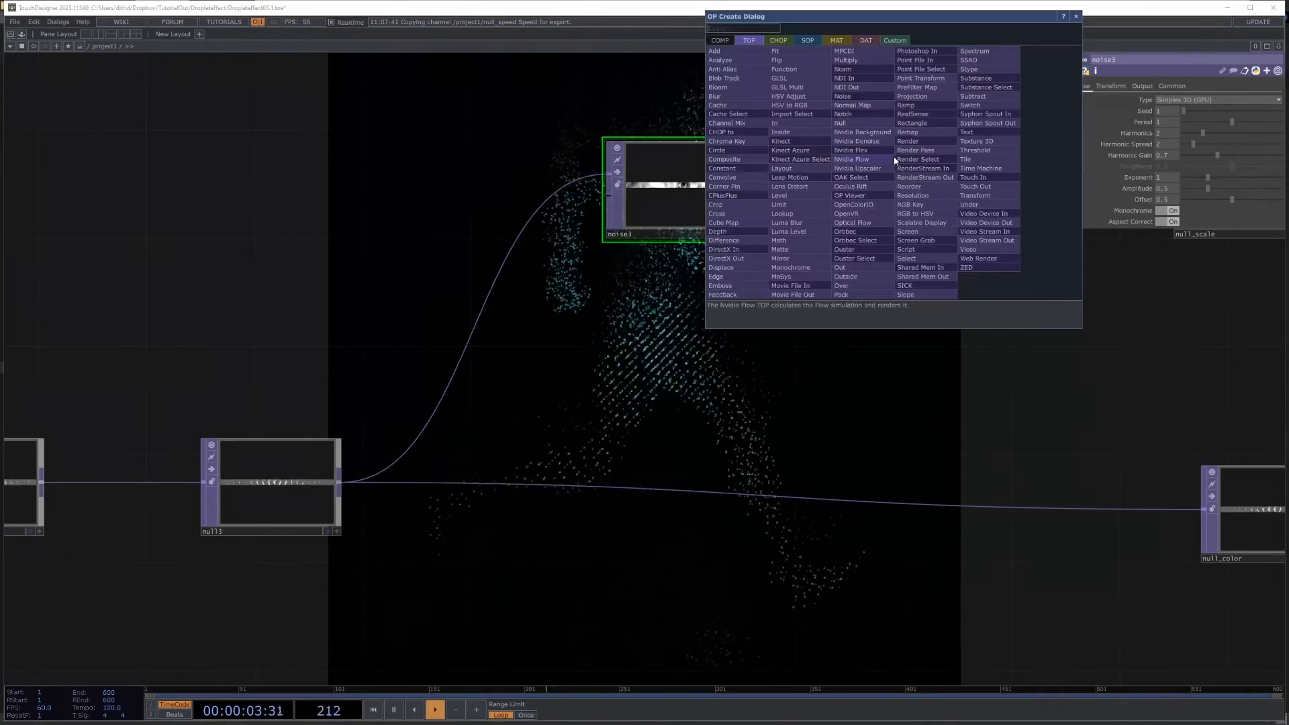
{"action": "type", "text": "mul"}
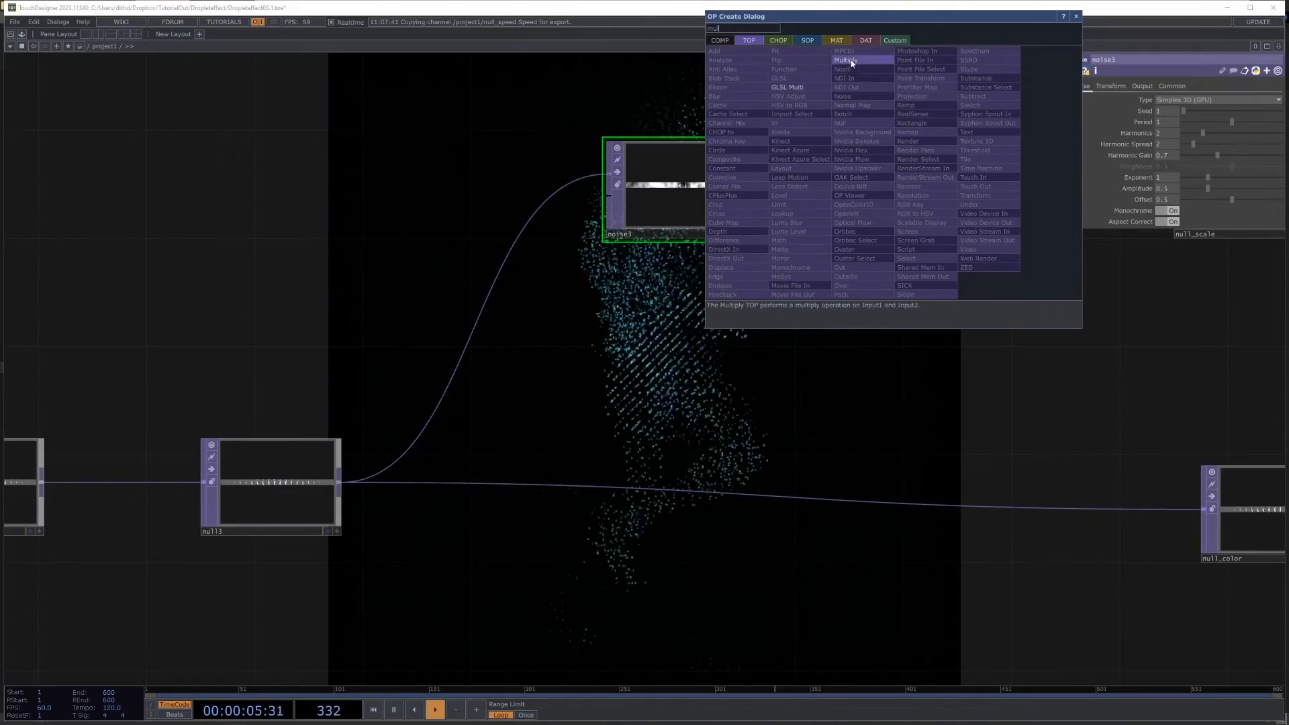
{"action": "left_click", "coordinate": [846, 61]}
{"action": "left_click", "coordinate": [949, 193]}
{"action": "left_click_drag", "start_coordinate": [345, 491], "coordinate": [877, 189]}
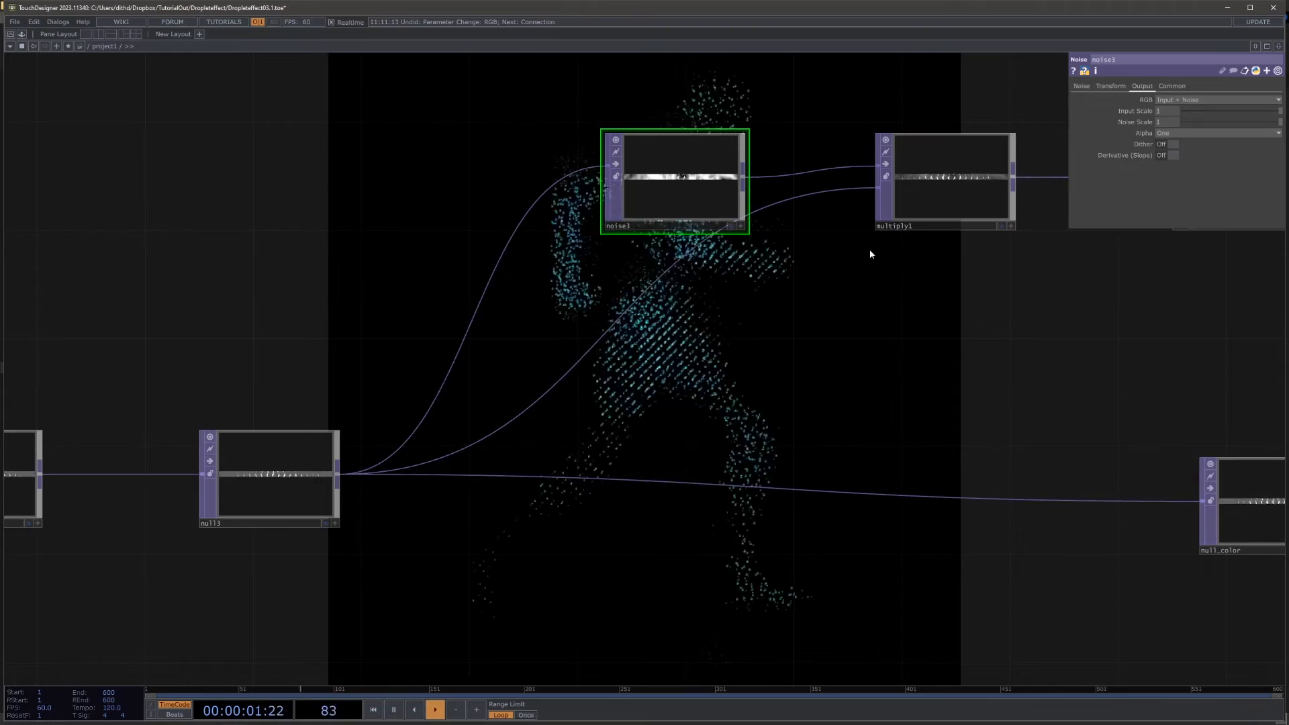
Step: Set the Noise TOP's period to 0.01, exponent to 1.78 and amplitude to 1.2
{"action": "scroll", "coordinate": [869, 248], "scroll_direction": "down", "scroll_amount": 8}
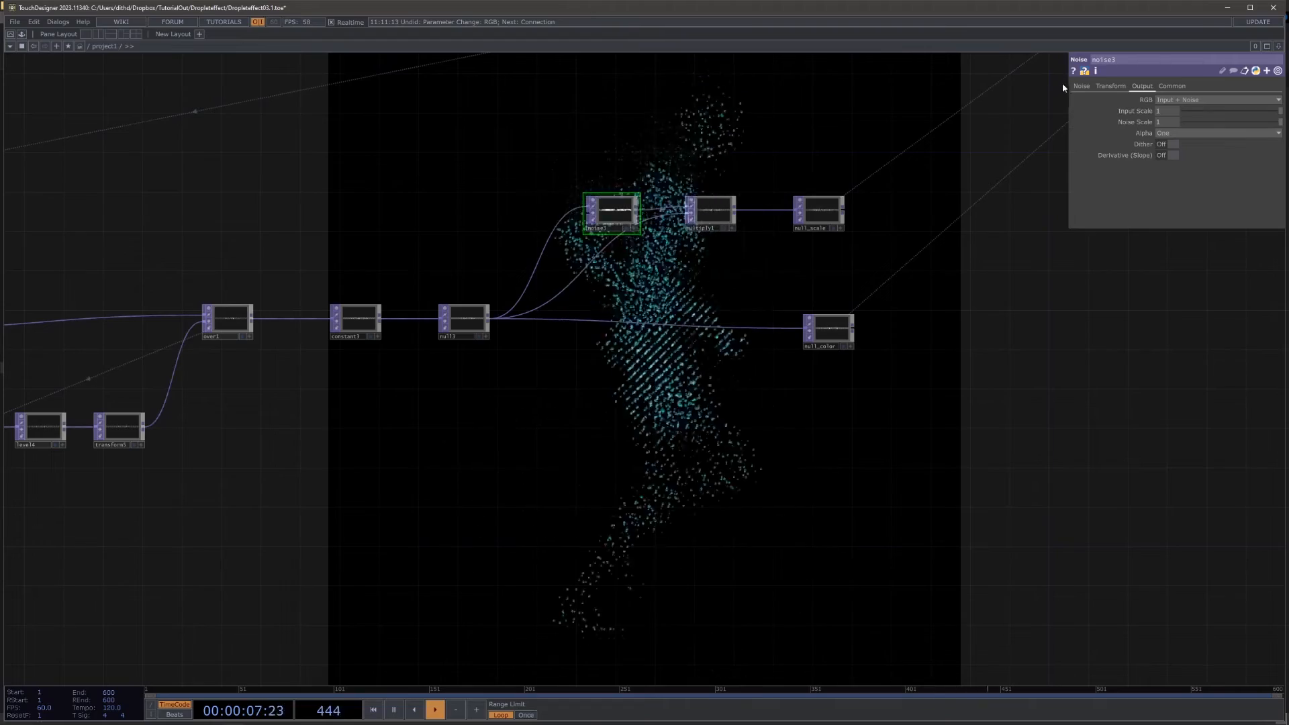
{"action": "left_click", "coordinate": [1081, 86]}
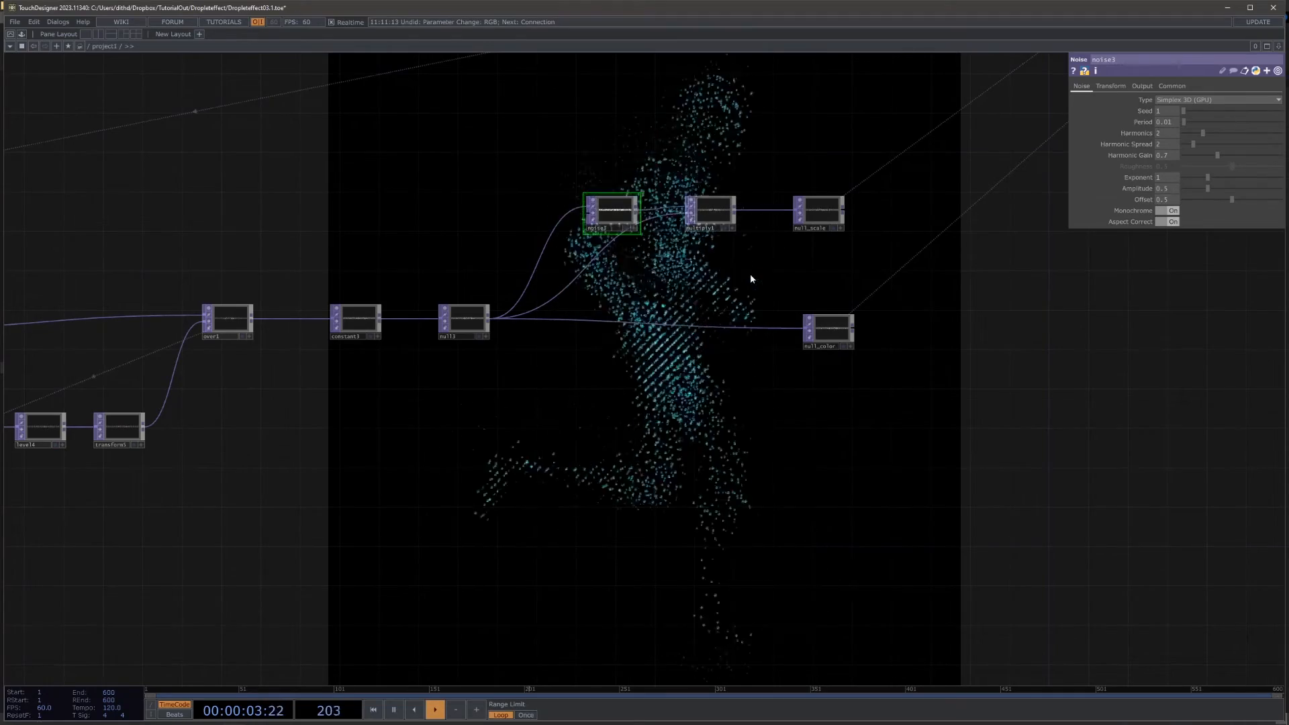
{"action": "left_click_drag", "start_coordinate": [1207, 178], "coordinate": [1225, 180]}
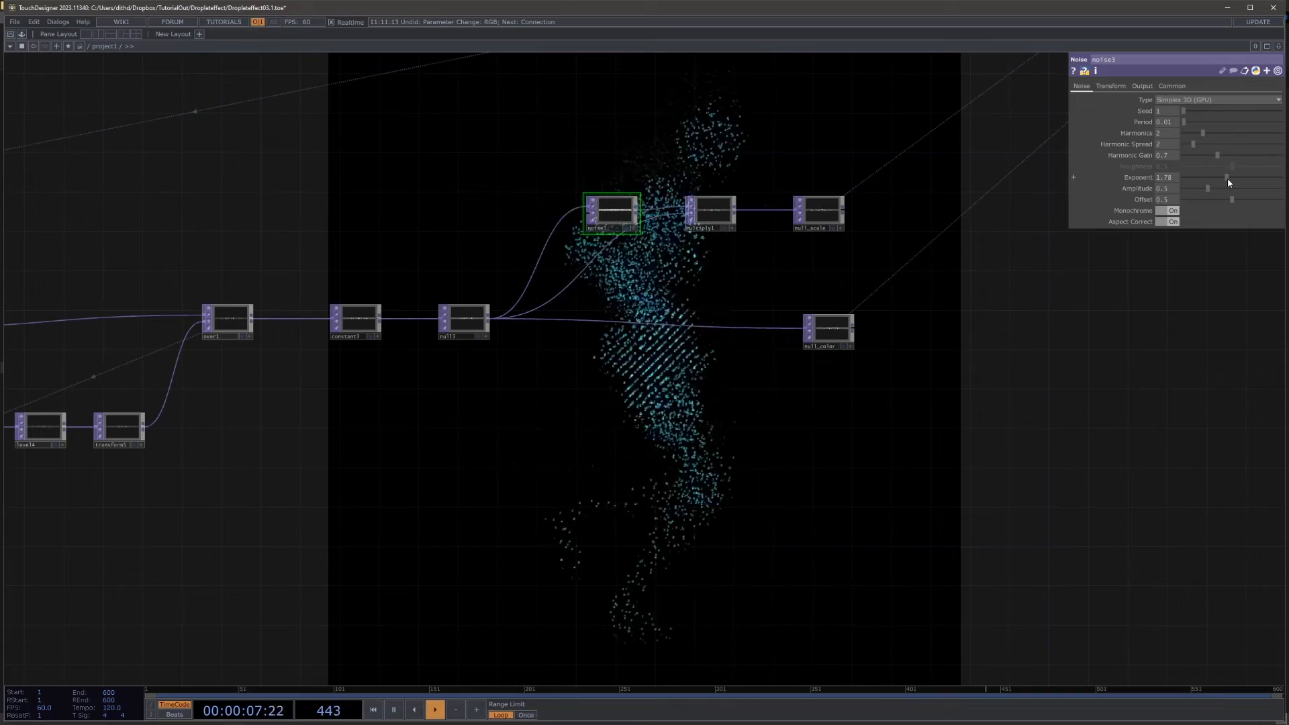
{"action": "left_click", "coordinate": [1219, 188]}
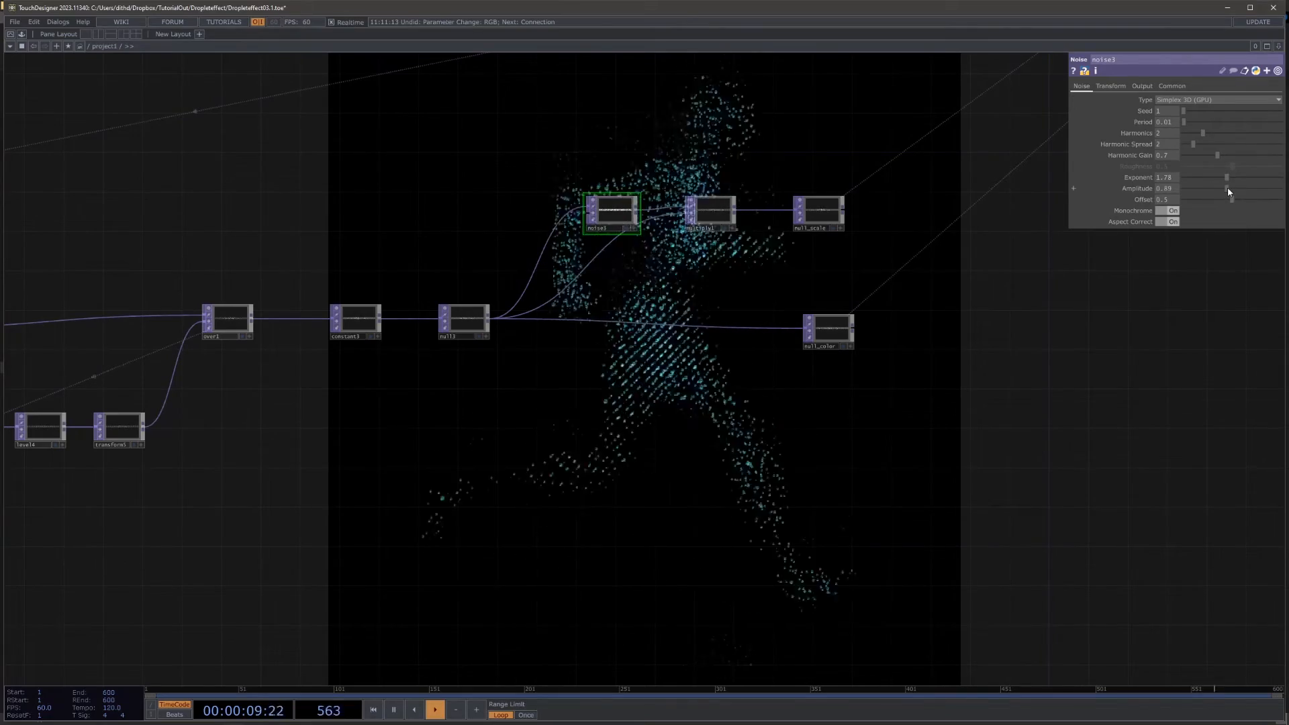
{"action": "left_click_drag", "start_coordinate": [1231, 188], "coordinate": [1242, 194]}
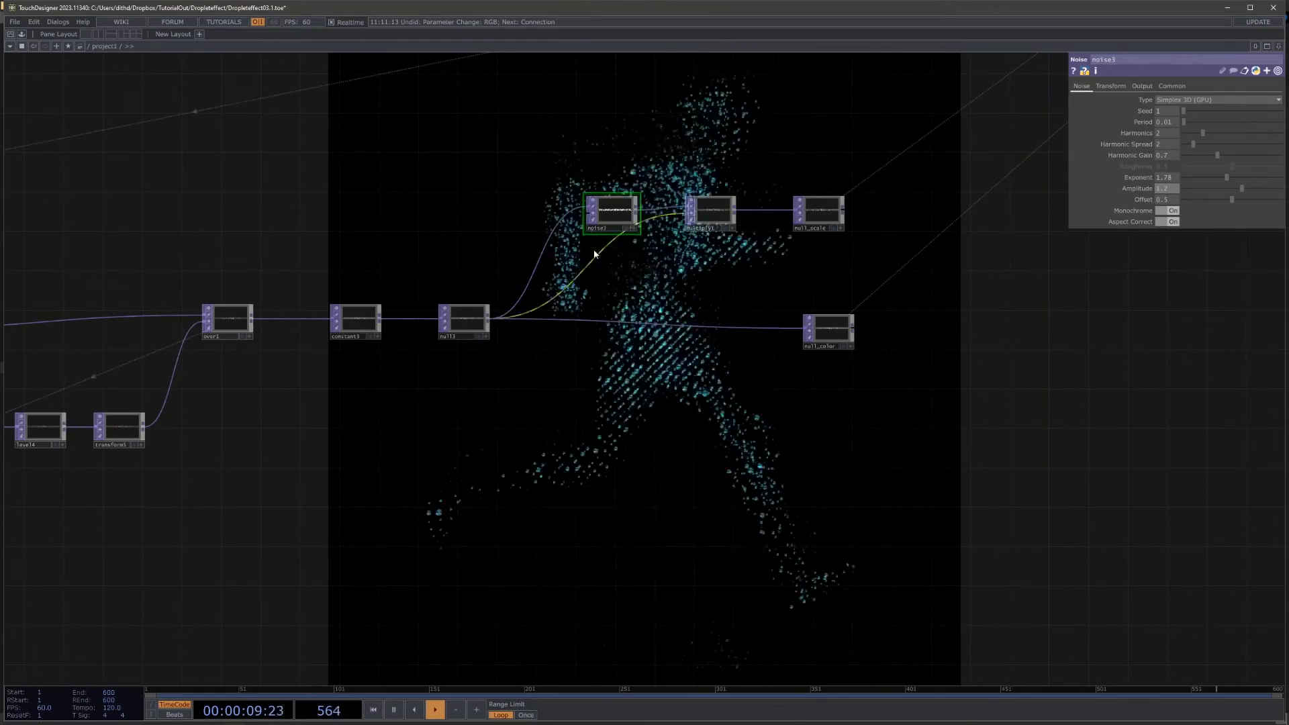
Step: Set the noise's Y scale to 0.2 and its offset to about 0.8
{"action": "left_click", "coordinate": [1110, 86]}
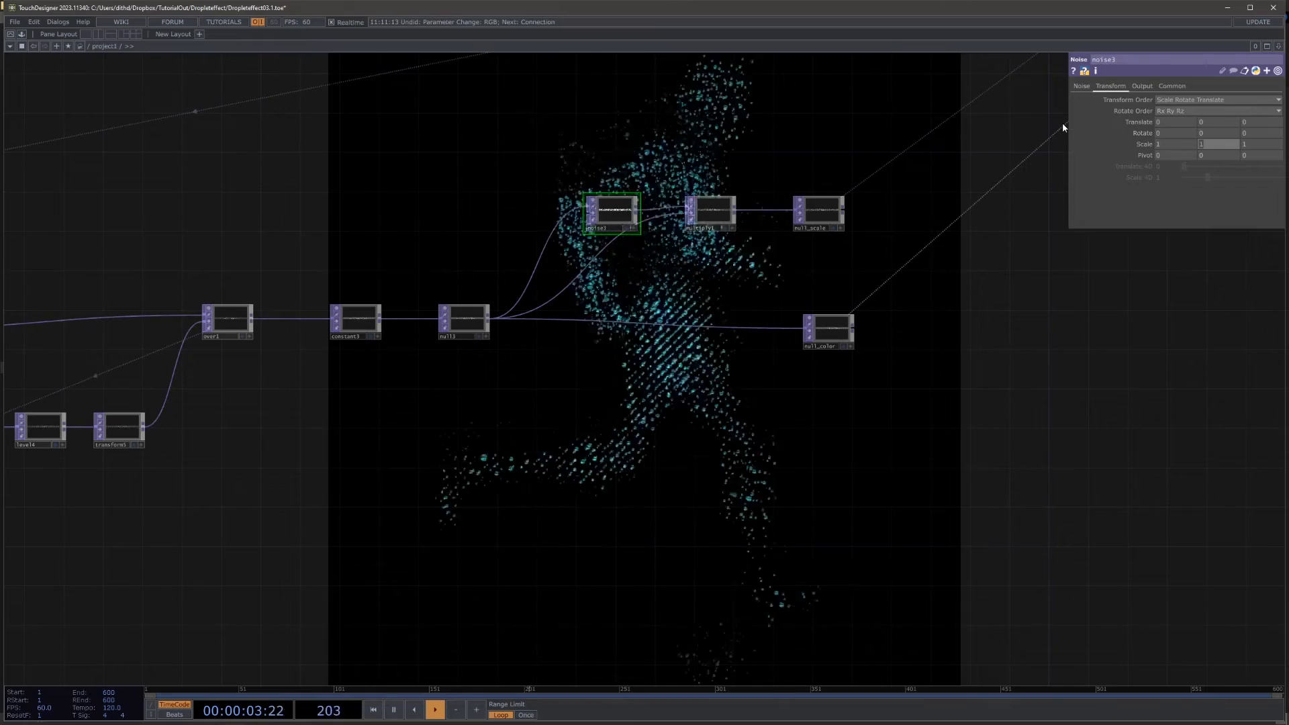
{"action": "type", "text": "0.2"}
{"action": "key", "text": "Return"}
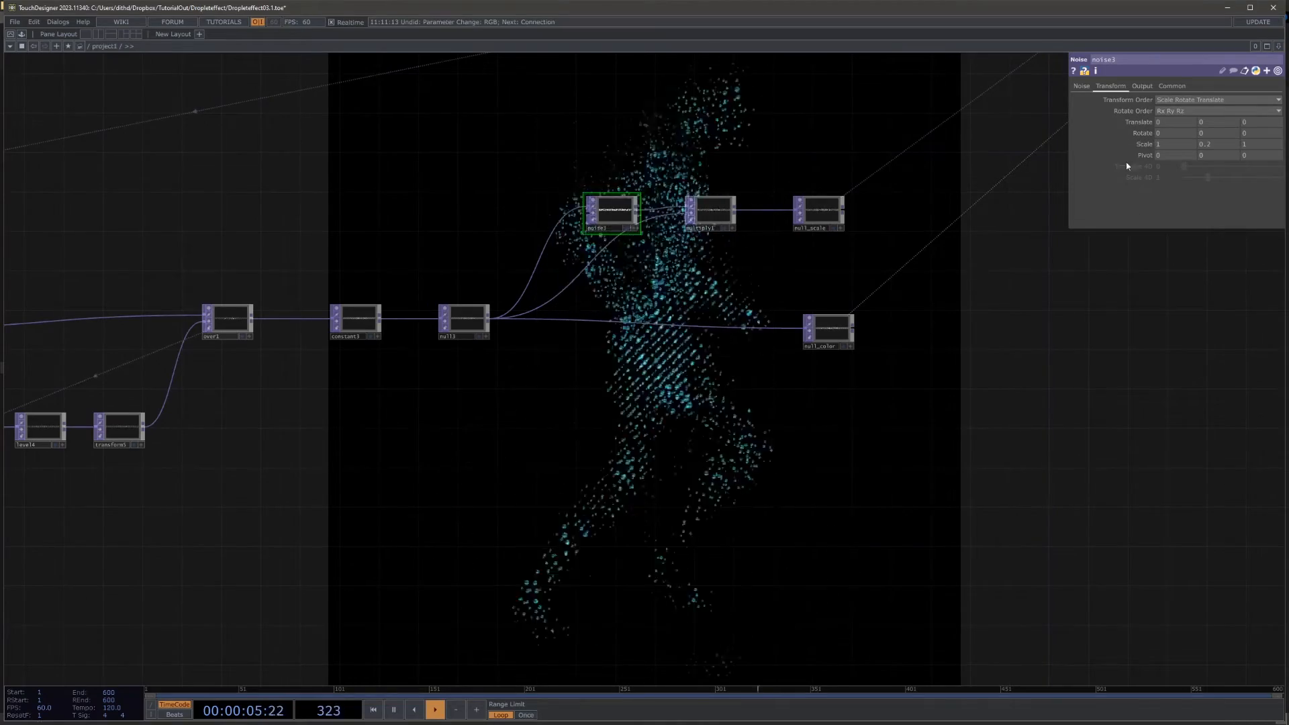
{"action": "left_click", "coordinate": [1082, 87]}
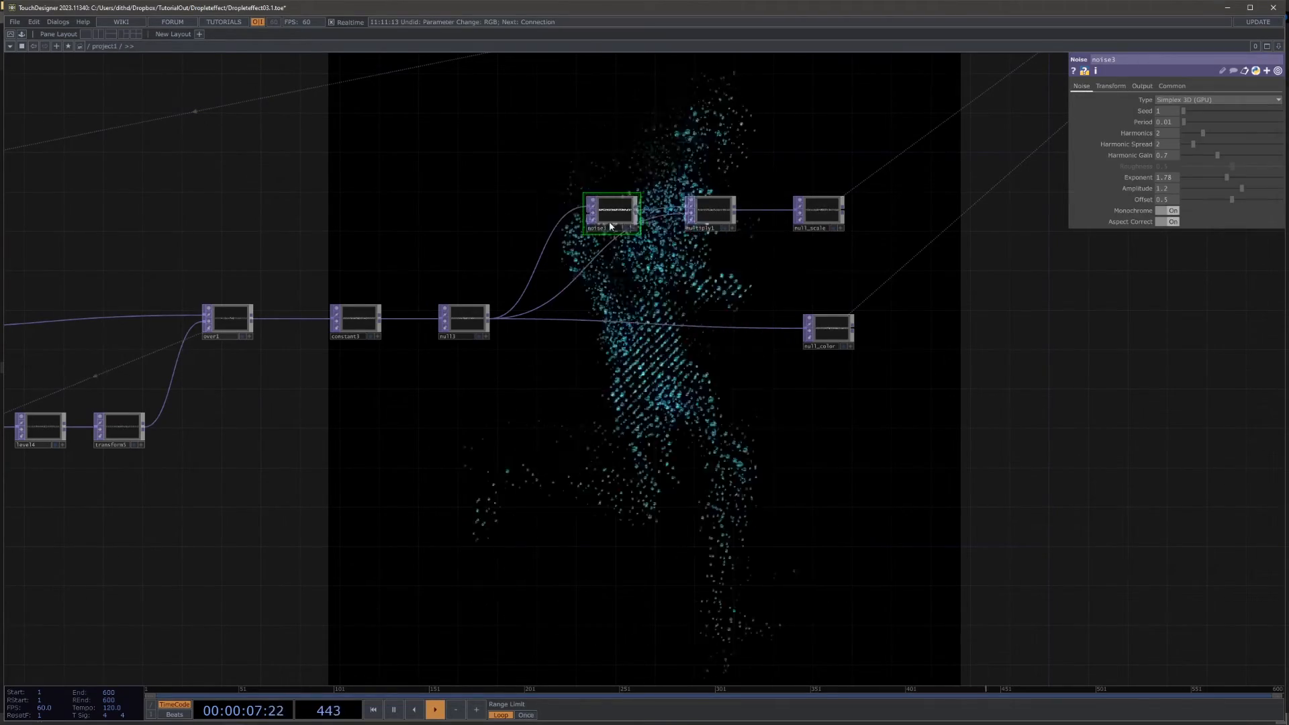
{"action": "left_click_drag", "start_coordinate": [1235, 198], "coordinate": [1263, 200]}
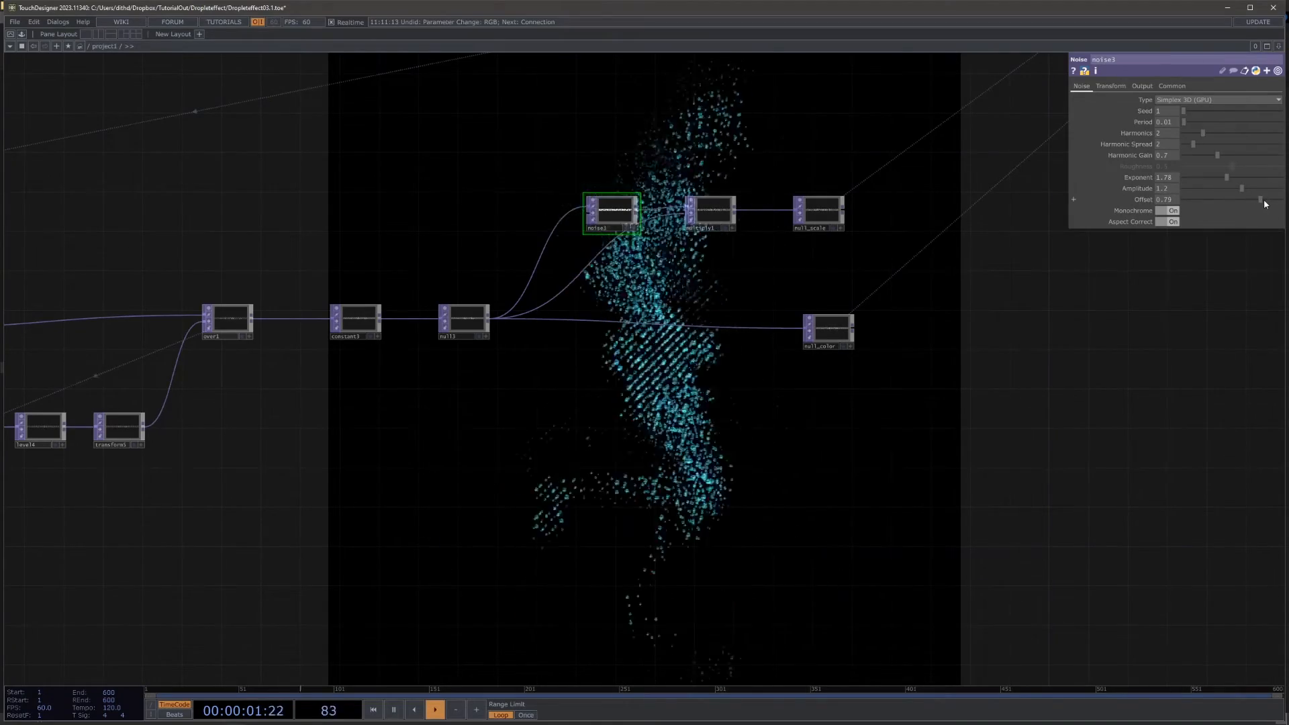
Step: Examine the droplet figure and the overall network, including the render section around the instanced geometry
{"action": "left_click_drag", "start_coordinate": [1093, 243], "coordinate": [896, 415]}
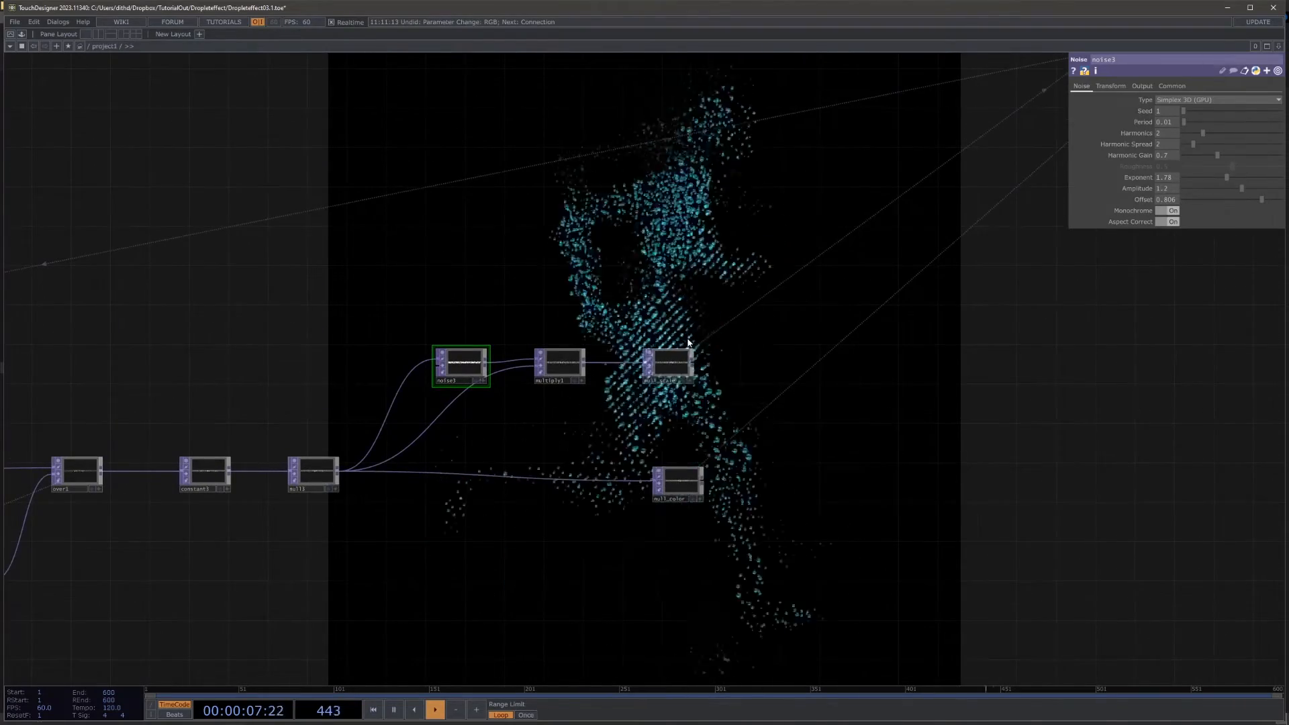
{"action": "scroll", "coordinate": [690, 342], "scroll_direction": "down", "scroll_amount": 3}
{"action": "scroll", "coordinate": [628, 389], "scroll_direction": "up", "scroll_amount": 5}
{"action": "left_click_drag", "start_coordinate": [719, 273], "coordinate": [630, 407]}
{"action": "scroll", "coordinate": [643, 375], "scroll_direction": "down", "scroll_amount": 6}
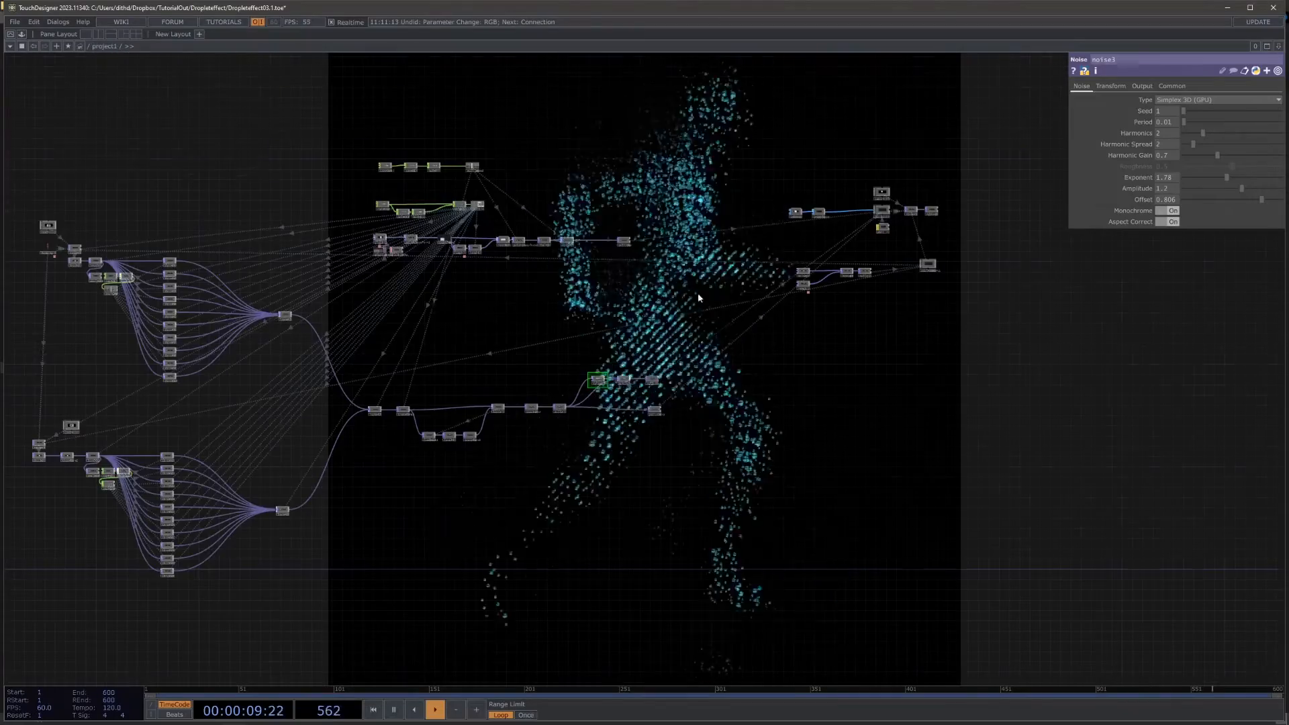
{"action": "scroll", "coordinate": [697, 250], "scroll_direction": "up", "scroll_amount": 3}
{"action": "left_click_drag", "start_coordinate": [1045, 418], "coordinate": [781, 448]}
{"action": "scroll", "coordinate": [1062, 208], "scroll_direction": "up", "scroll_amount": 3}
{"action": "left_click_drag", "start_coordinate": [1062, 208], "coordinate": [1048, 322]}
{"action": "scroll", "coordinate": [981, 403], "scroll_direction": "up", "scroll_amount": 3}
{"action": "scroll", "coordinate": [738, 185], "scroll_direction": "up", "scroll_amount": 3}
{"action": "left_click_drag", "start_coordinate": [730, 176], "coordinate": [778, 294]}
{"action": "scroll", "coordinate": [554, 385], "scroll_direction": "up", "scroll_amount": 3}
{"action": "left_click_drag", "start_coordinate": [554, 389], "coordinate": [513, 394]}
{"action": "left_click", "coordinate": [554, 412]}
{"action": "left_click_drag", "start_coordinate": [798, 257], "coordinate": [858, 210]}
{"action": "scroll", "coordinate": [859, 211], "scroll_direction": "down", "scroll_amount": 8}
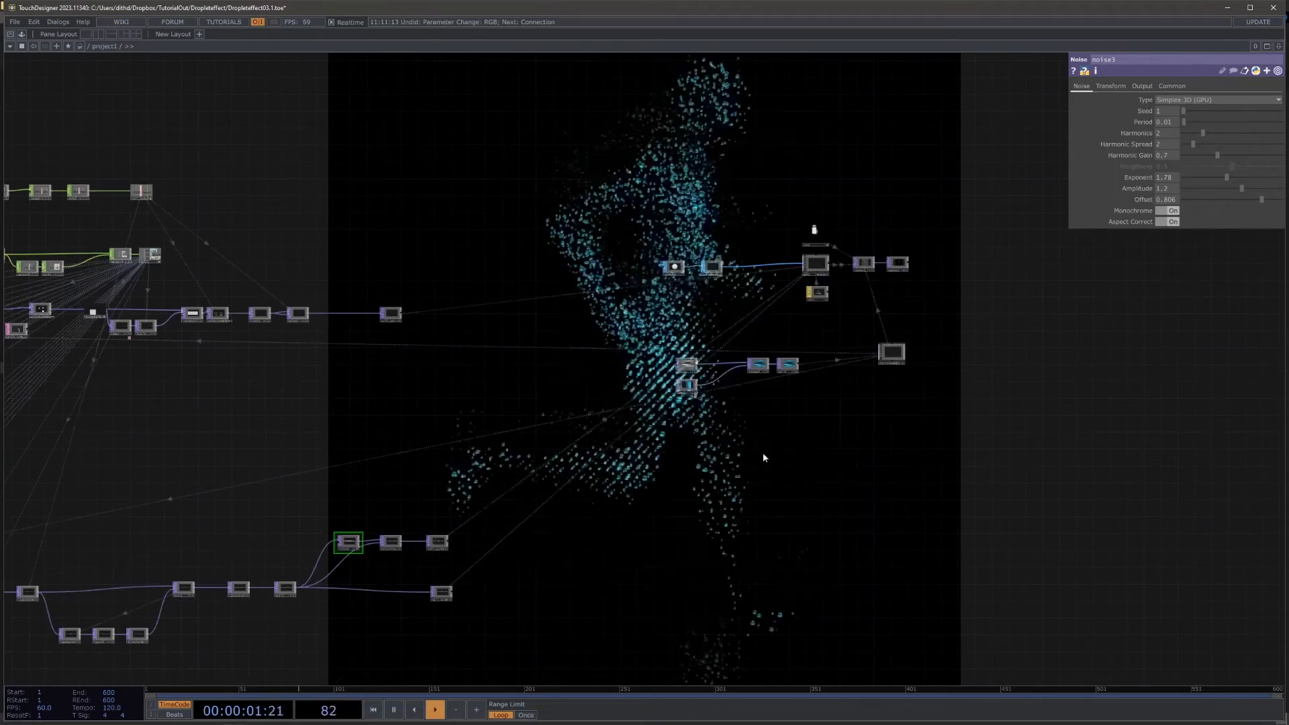
Step: Reference the speed channel of null_speed in the Y translate of the noise feeding the scale multiply
{"action": "scroll", "coordinate": [299, 576], "scroll_direction": "up", "scroll_amount": 5}
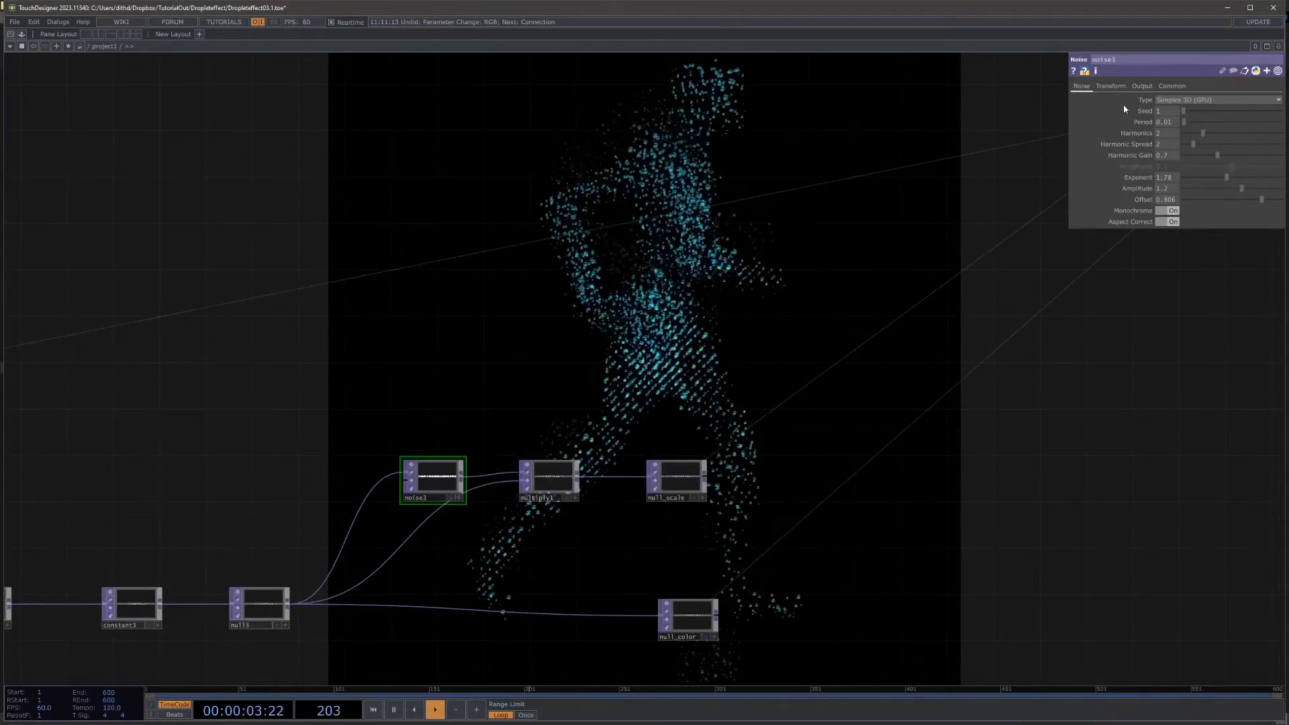
{"action": "left_click", "coordinate": [1110, 86]}
{"action": "scroll", "coordinate": [780, 398], "scroll_direction": "down", "scroll_amount": 6}
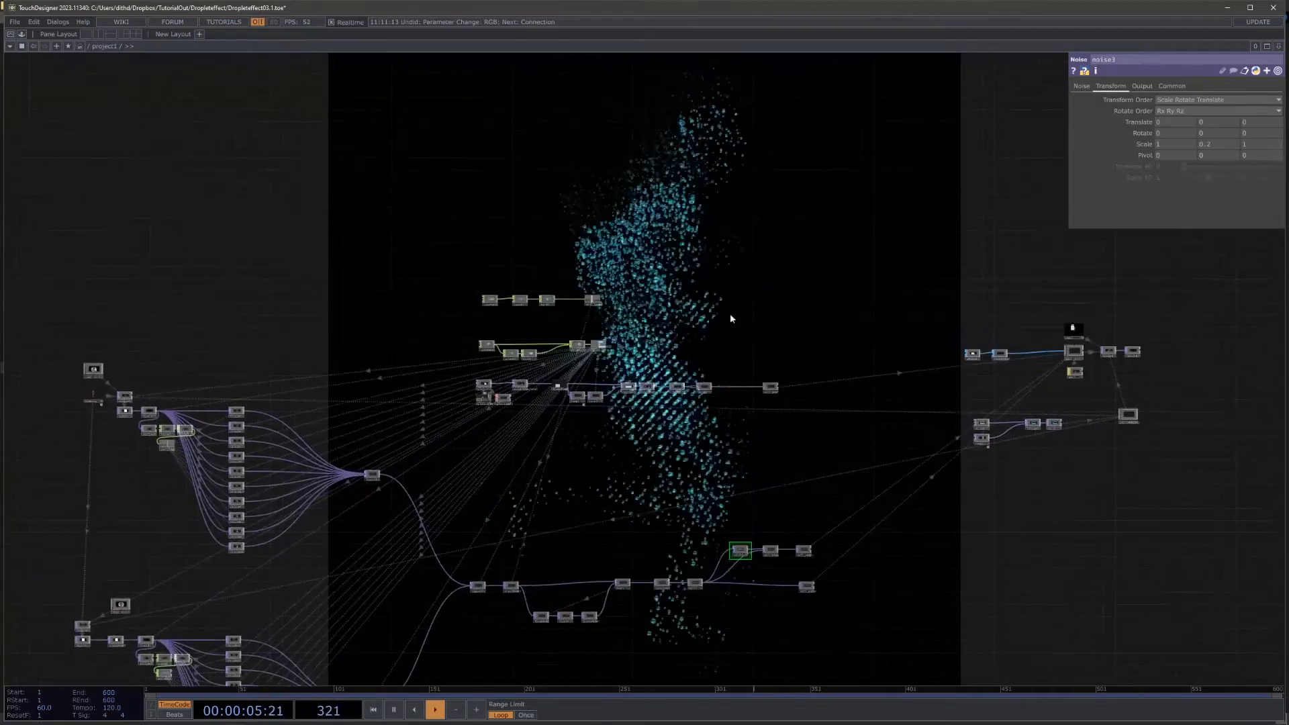
{"action": "scroll", "coordinate": [673, 138], "scroll_direction": "up", "scroll_amount": 6}
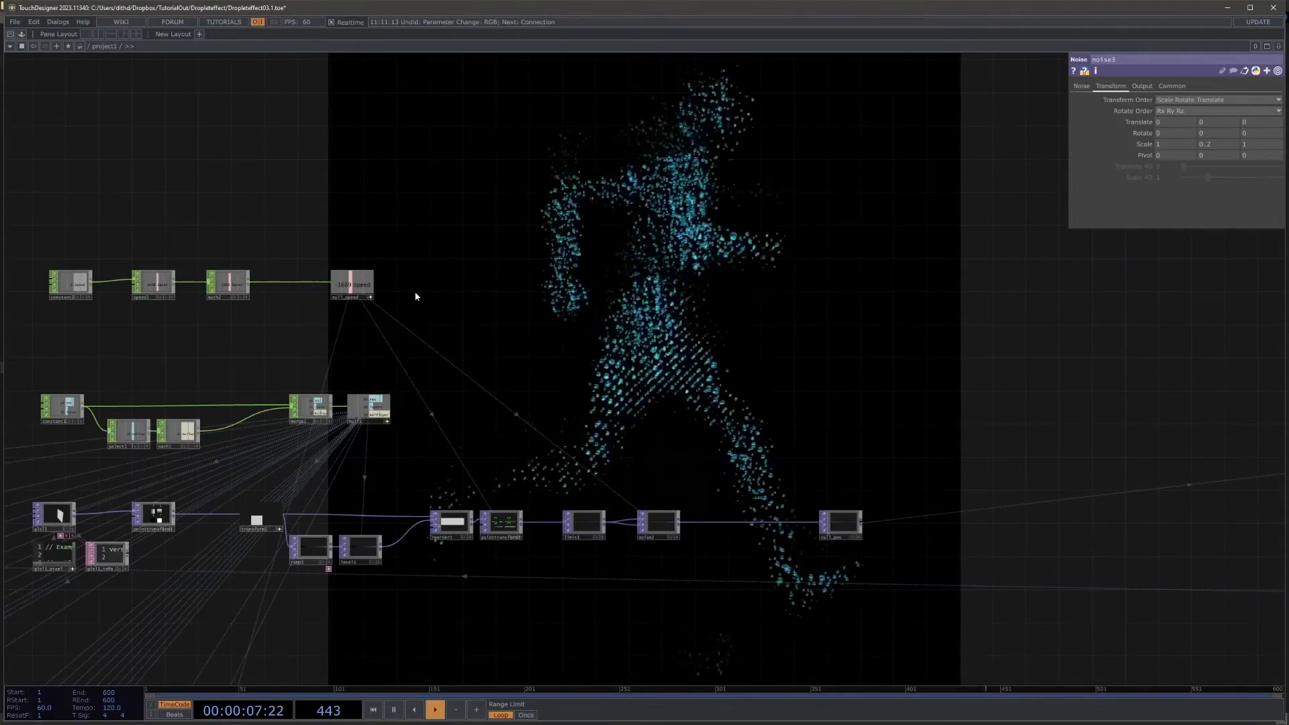
{"action": "left_click_drag", "start_coordinate": [352, 282], "coordinate": [1215, 120]}
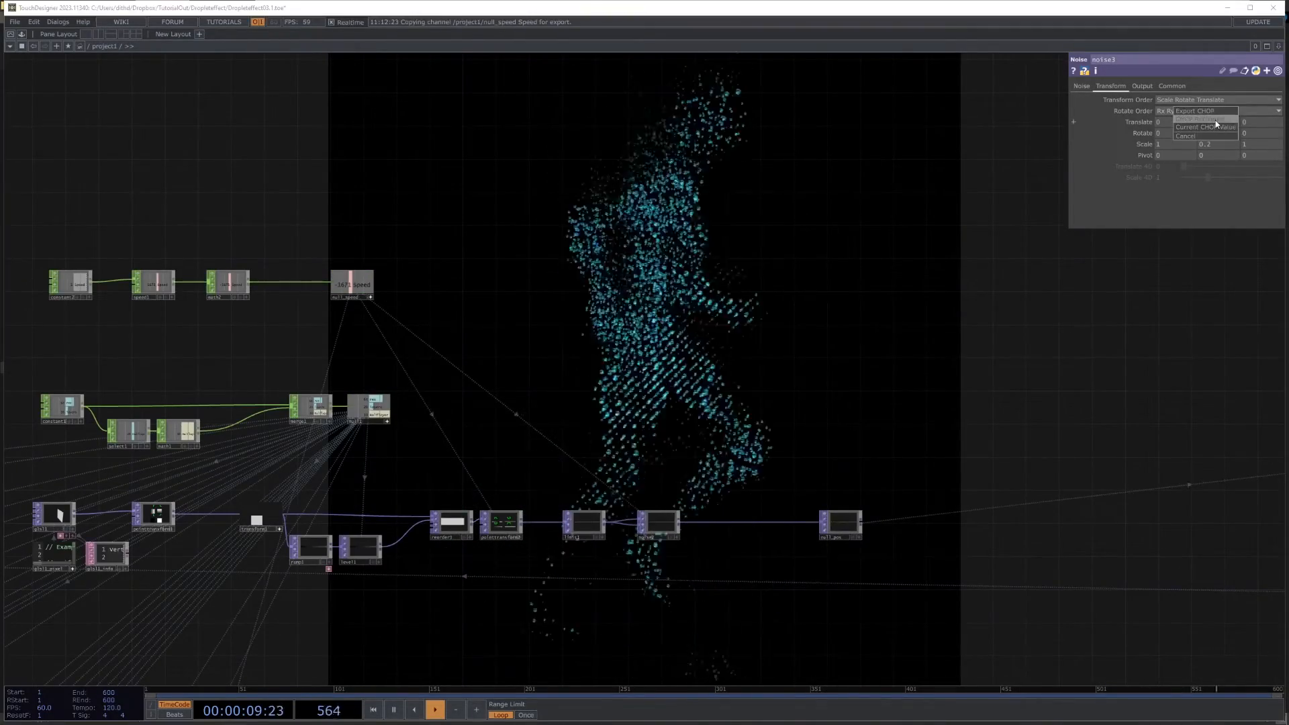
Step: Add a Light COMP above the camera in the render section
{"action": "scroll", "coordinate": [691, 239], "scroll_direction": "down", "scroll_amount": 6}
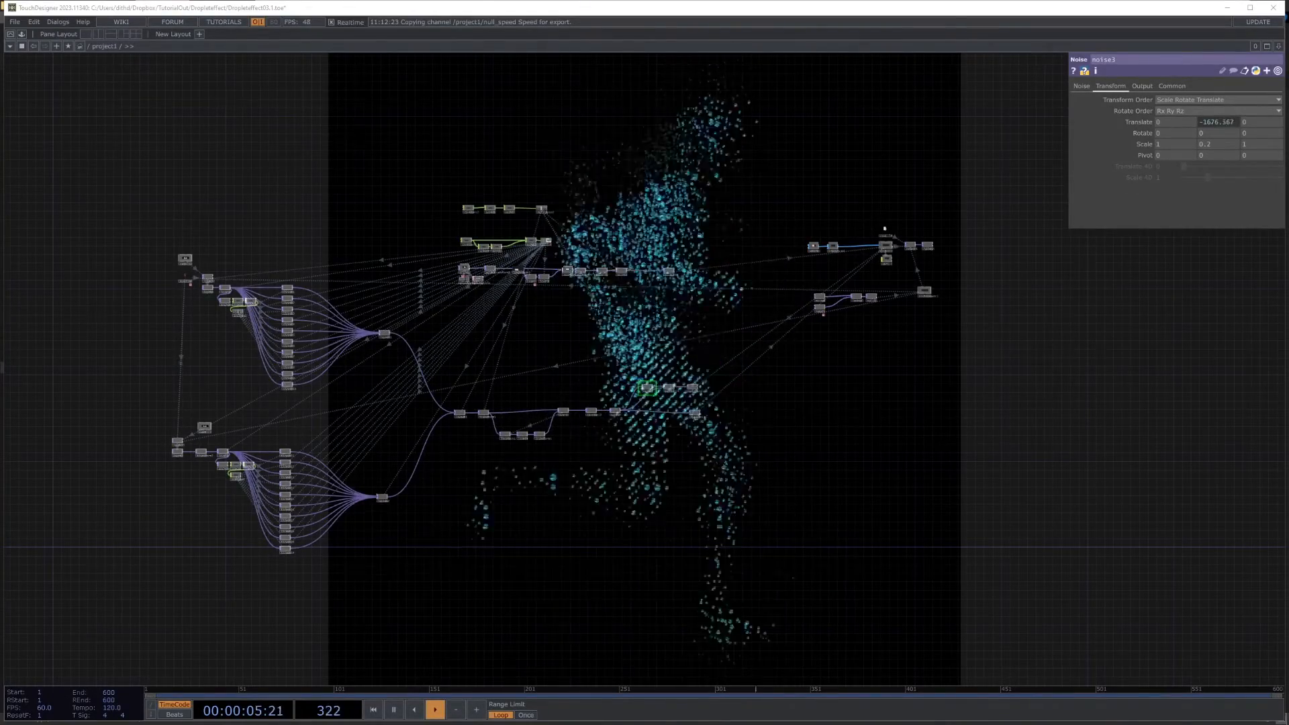
{"action": "scroll", "coordinate": [923, 270], "scroll_direction": "up", "scroll_amount": 8}
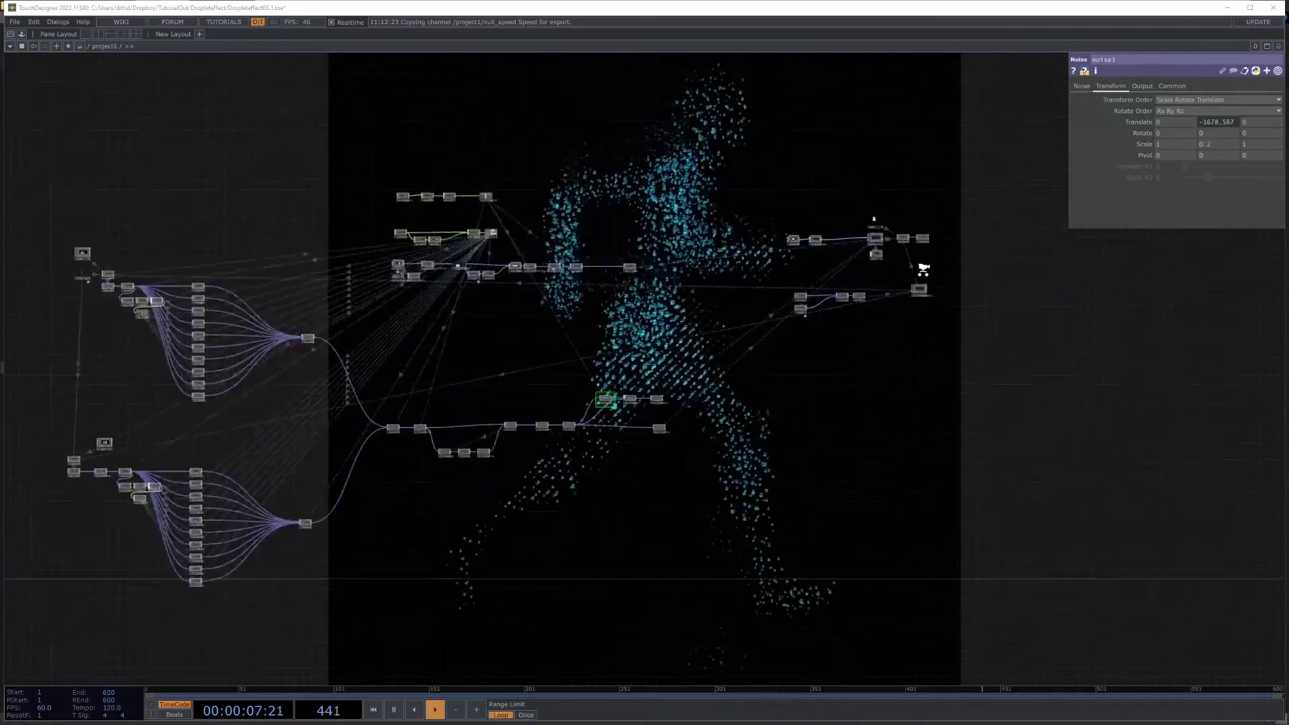
{"action": "scroll", "coordinate": [679, 288], "scroll_direction": "up", "scroll_amount": 2}
{"action": "left_click_drag", "start_coordinate": [647, 287], "coordinate": [436, 306]}
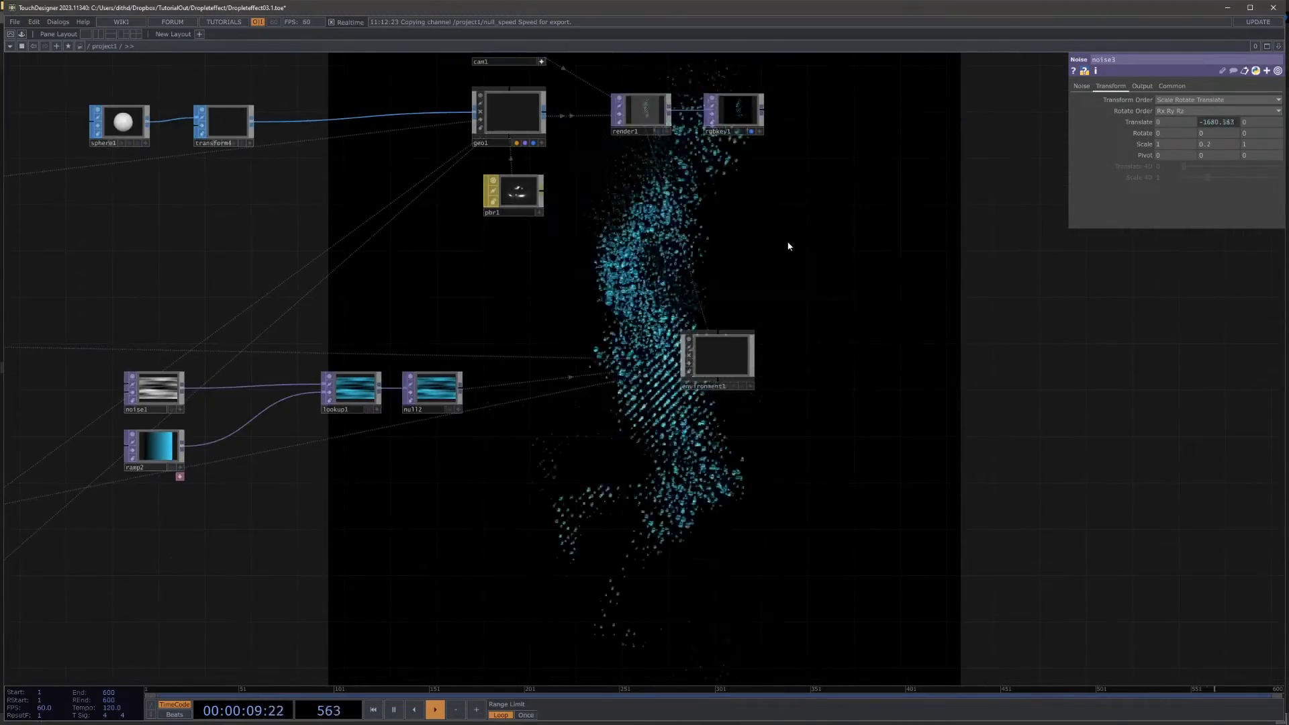
{"action": "scroll", "coordinate": [877, 400], "scroll_direction": "down", "scroll_amount": 6}
{"action": "key", "text": "Tab"}
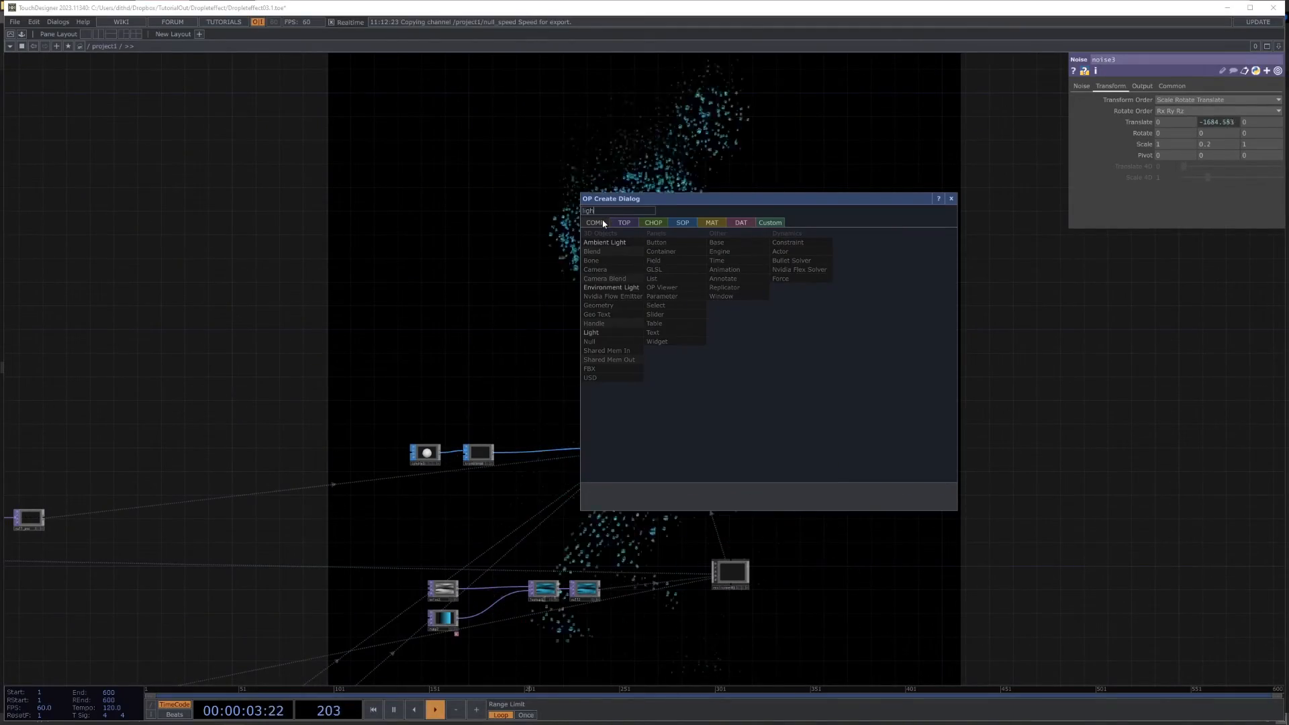
{"action": "left_click", "coordinate": [615, 332]}
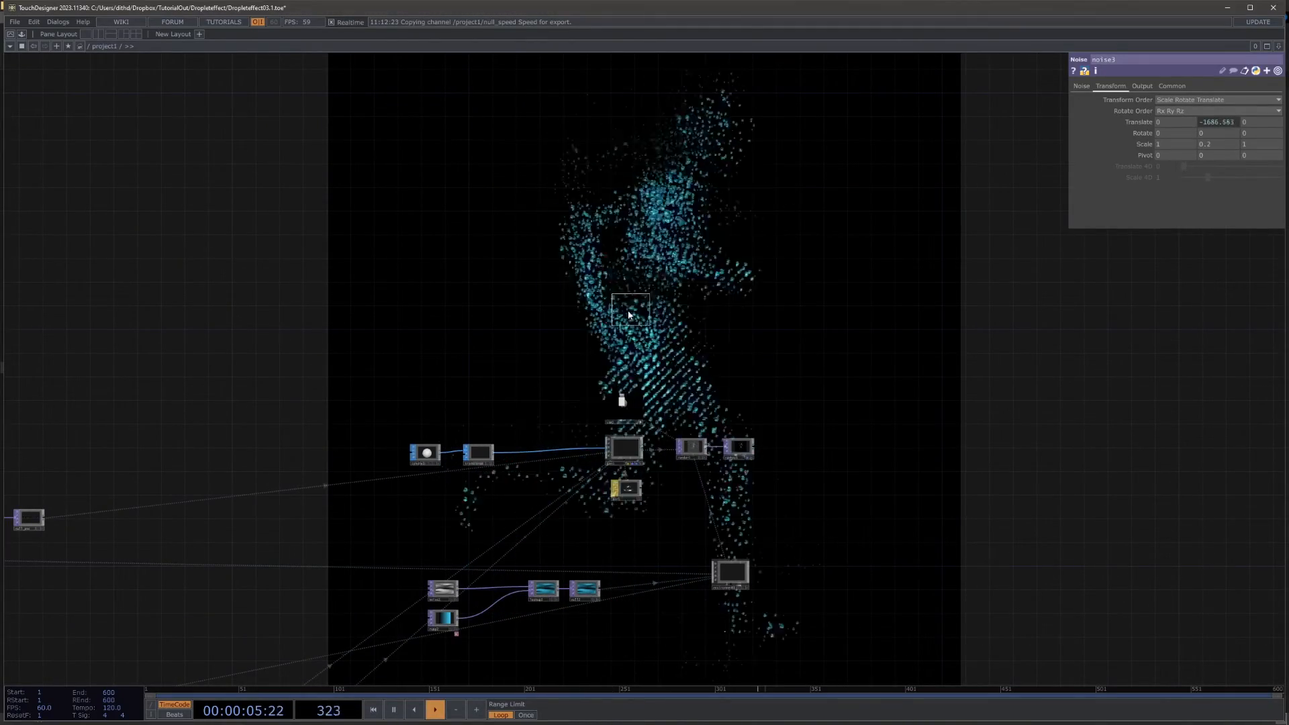
{"action": "left_click", "coordinate": [621, 336]}
Step: Activate the light's viewer and orbit it to a rotation of about -22, 75, 0
{"action": "scroll", "coordinate": [628, 335], "scroll_direction": "up", "scroll_amount": 5}
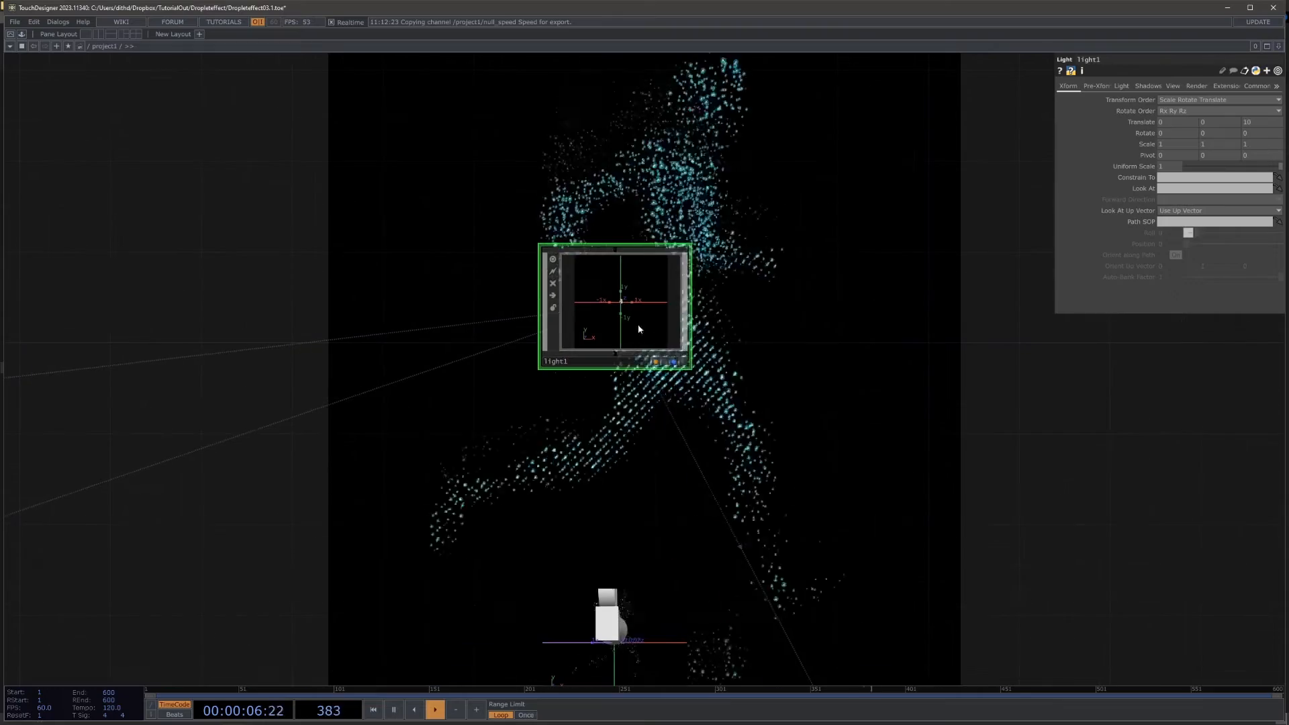
{"action": "left_click", "coordinate": [683, 361]}
{"action": "left_click_drag", "start_coordinate": [639, 321], "coordinate": [616, 323]}
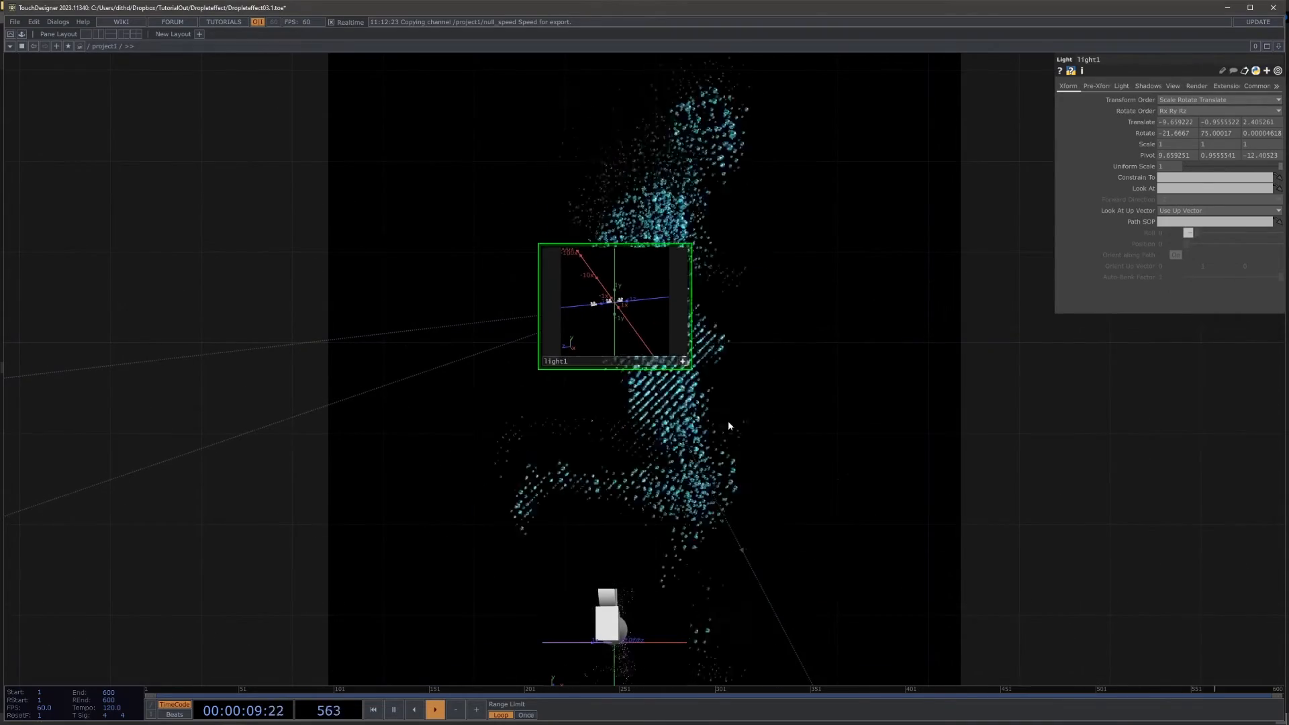
Step: Set the light's color to a pale pink of about 0.96, 0.62, 1
{"action": "left_click_drag", "start_coordinate": [883, 486], "coordinate": [895, 338]}
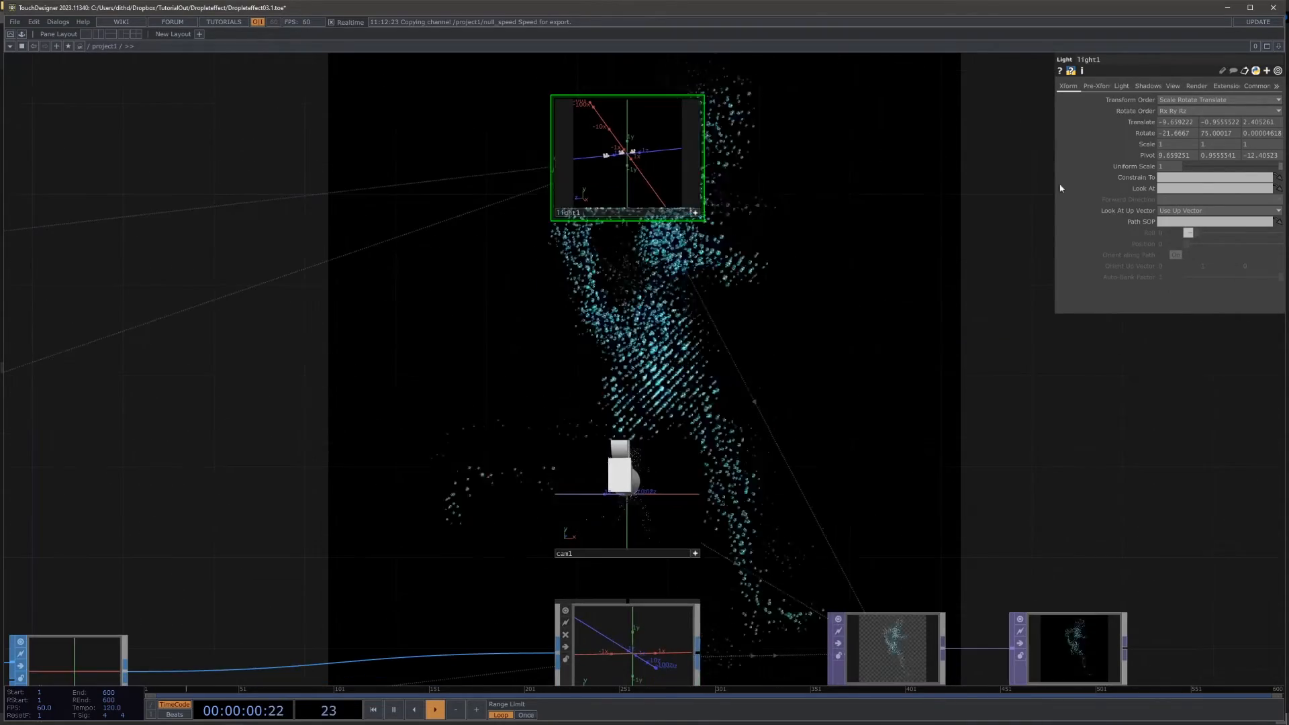
{"action": "left_click", "coordinate": [1126, 87]}
{"action": "left_click", "coordinate": [1170, 100]}
{"action": "left_click_drag", "start_coordinate": [1199, 110], "coordinate": [1182, 111]}
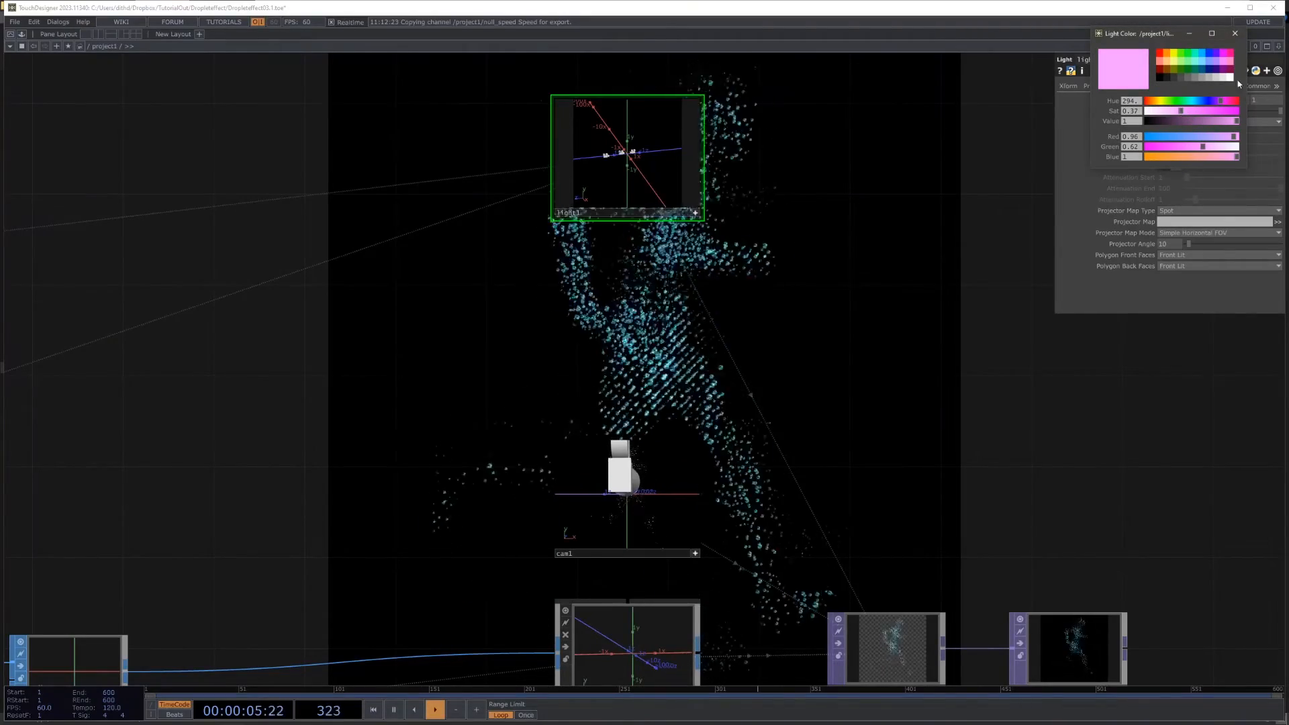
Step: Pause the timeline and examine the spheres' reflections up close through the cam1 view, ending on a view of the whole figure
{"action": "left_click_drag", "start_coordinate": [954, 316], "coordinate": [697, 161]}
{"action": "scroll", "coordinate": [695, 161], "scroll_direction": "down", "scroll_amount": 4}
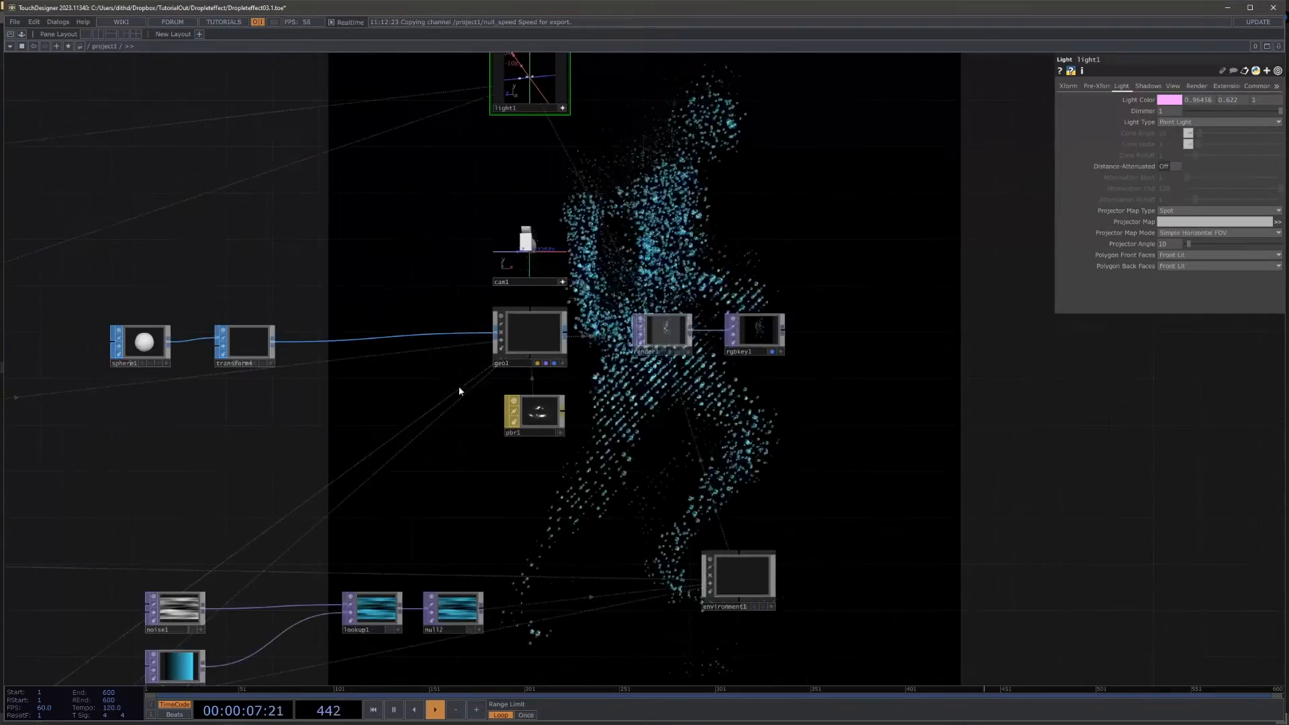
{"action": "scroll", "coordinate": [487, 439], "scroll_direction": "up", "scroll_amount": 2}
{"action": "left_click", "coordinate": [394, 710]}
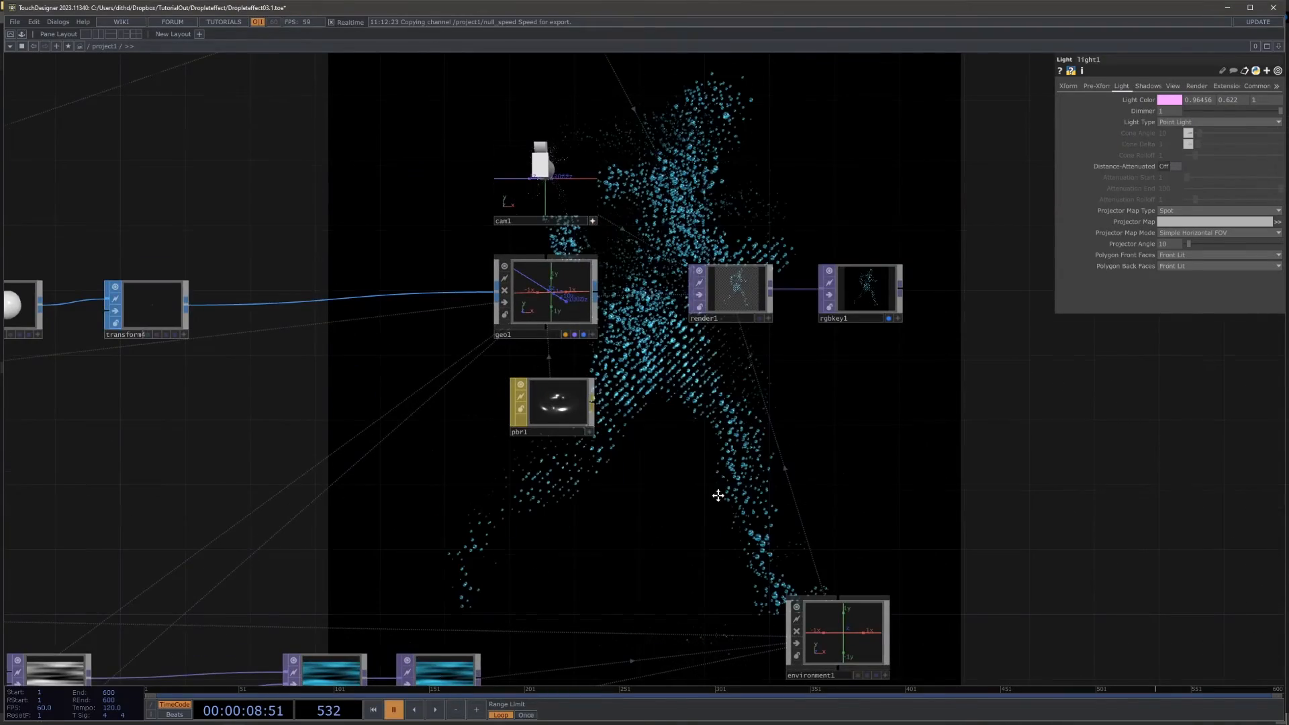
{"action": "left_click_drag", "start_coordinate": [717, 496], "coordinate": [716, 626]}
{"action": "scroll", "coordinate": [693, 281], "scroll_direction": "up", "scroll_amount": 4}
{"action": "left_click_drag", "start_coordinate": [578, 261], "coordinate": [715, 316]}
{"action": "scroll", "coordinate": [718, 315], "scroll_direction": "up", "scroll_amount": 5}
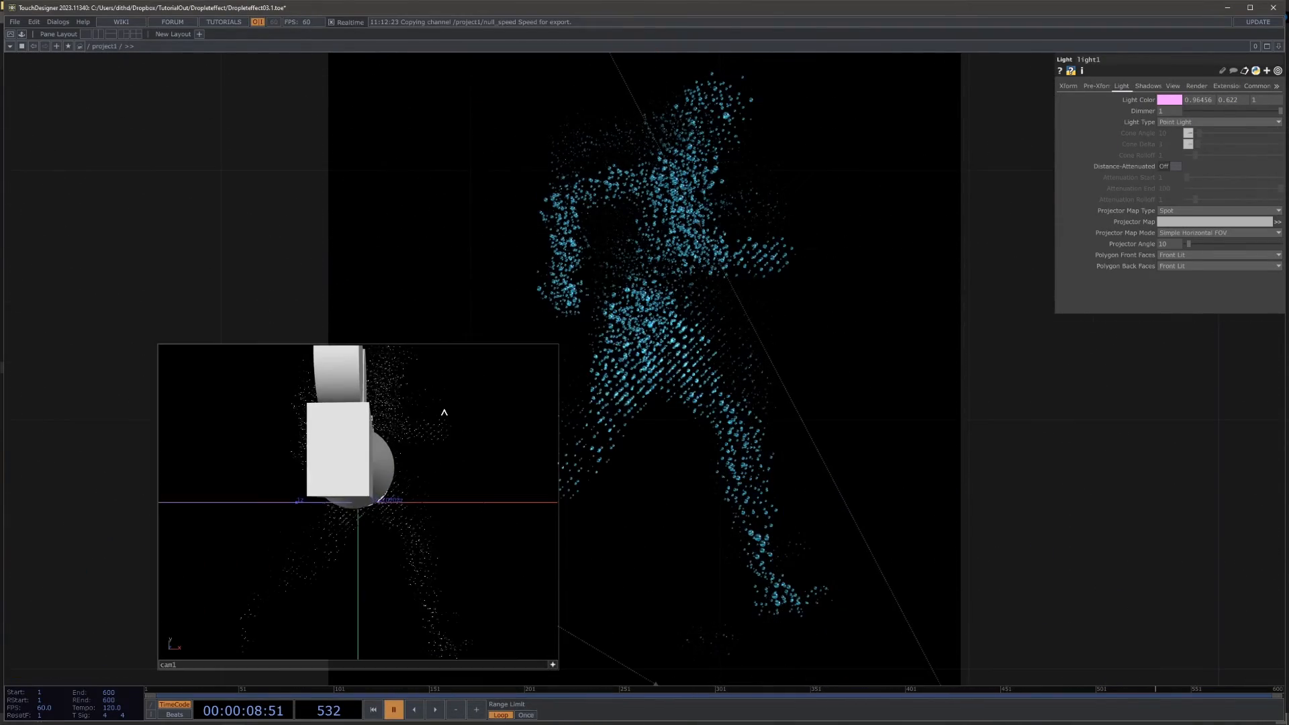
{"action": "scroll", "coordinate": [444, 412], "scroll_direction": "up", "scroll_amount": 10}
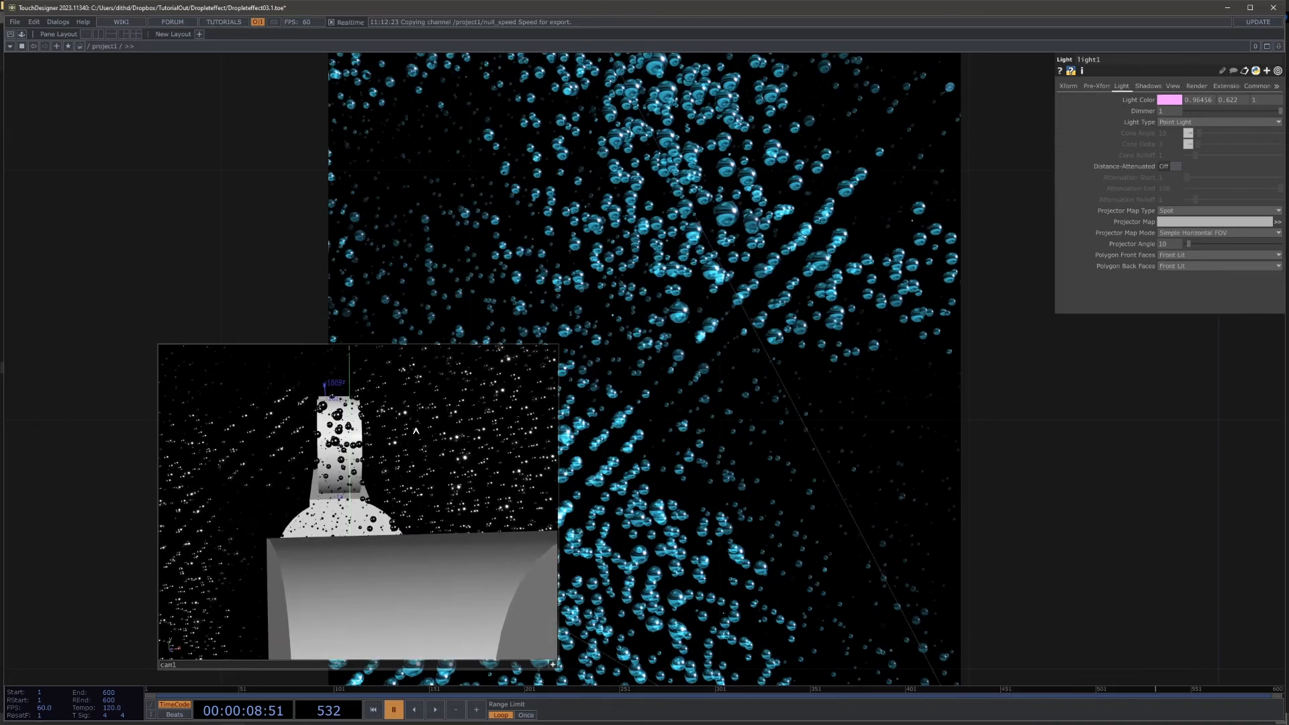
{"action": "scroll", "coordinate": [416, 430], "scroll_direction": "up", "scroll_amount": 6}
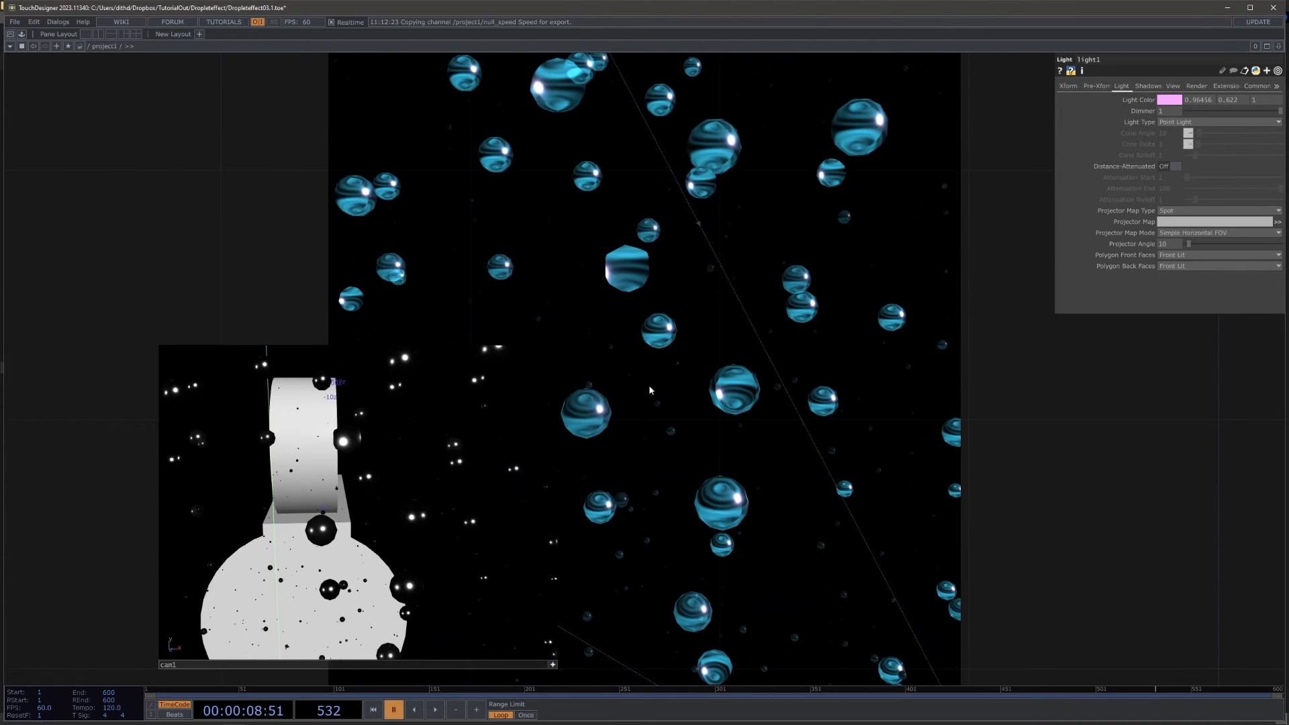
{"action": "scroll", "coordinate": [369, 511], "scroll_direction": "down", "scroll_amount": 2}
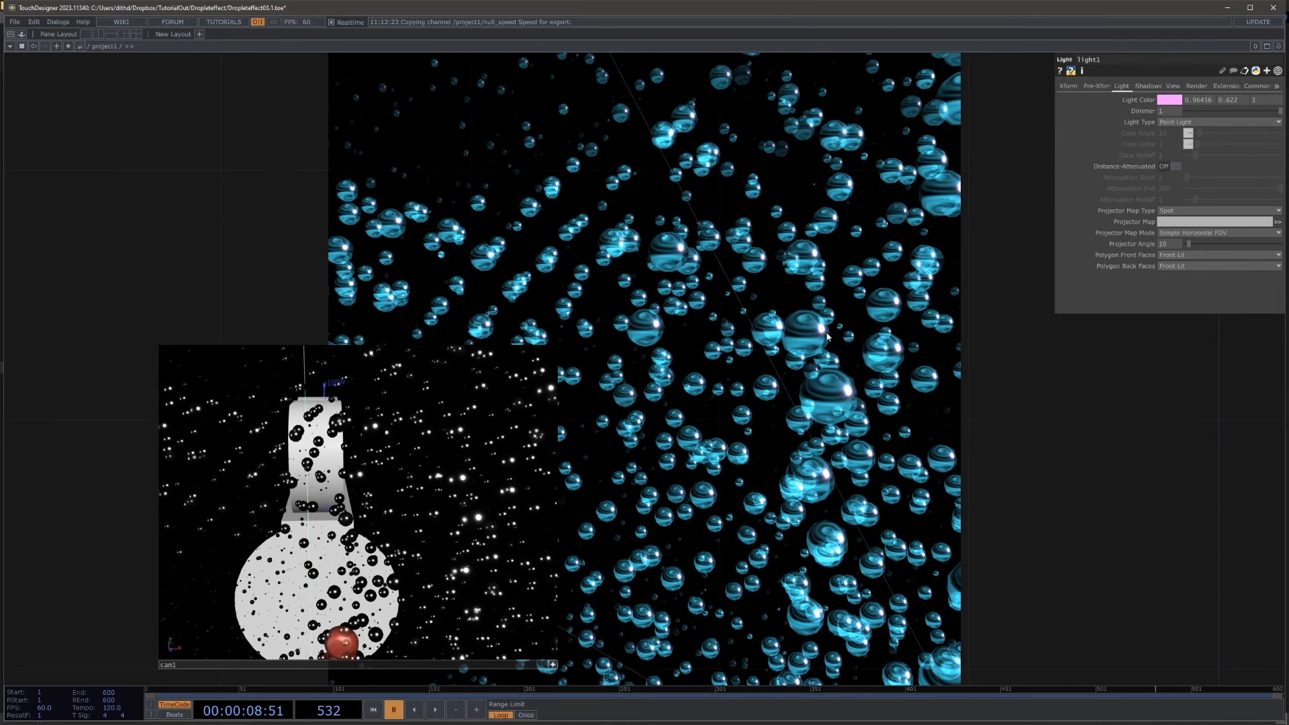
{"action": "scroll", "coordinate": [472, 552], "scroll_direction": "up", "scroll_amount": 4}
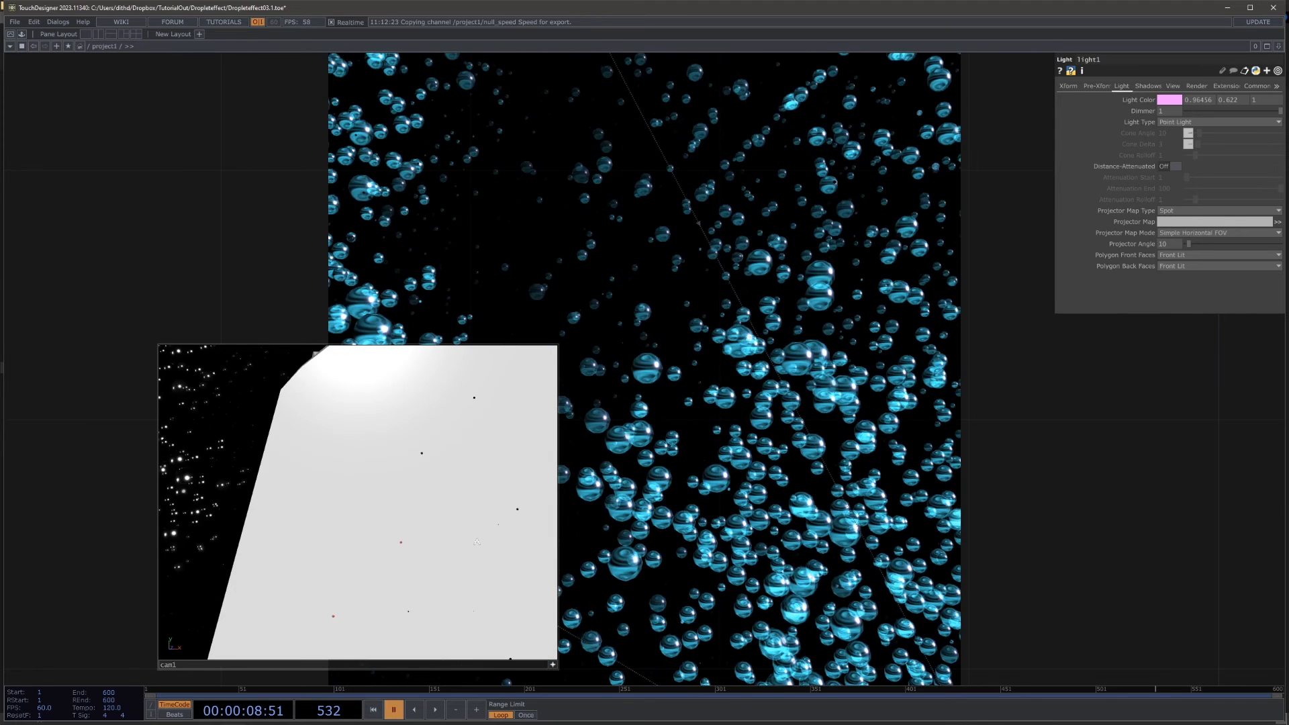
{"action": "scroll", "coordinate": [456, 536], "scroll_direction": "down", "scroll_amount": 3}
{"action": "left_click_drag", "start_coordinate": [454, 535], "coordinate": [405, 535]}
{"action": "scroll", "coordinate": [416, 529], "scroll_direction": "down", "scroll_amount": 3}
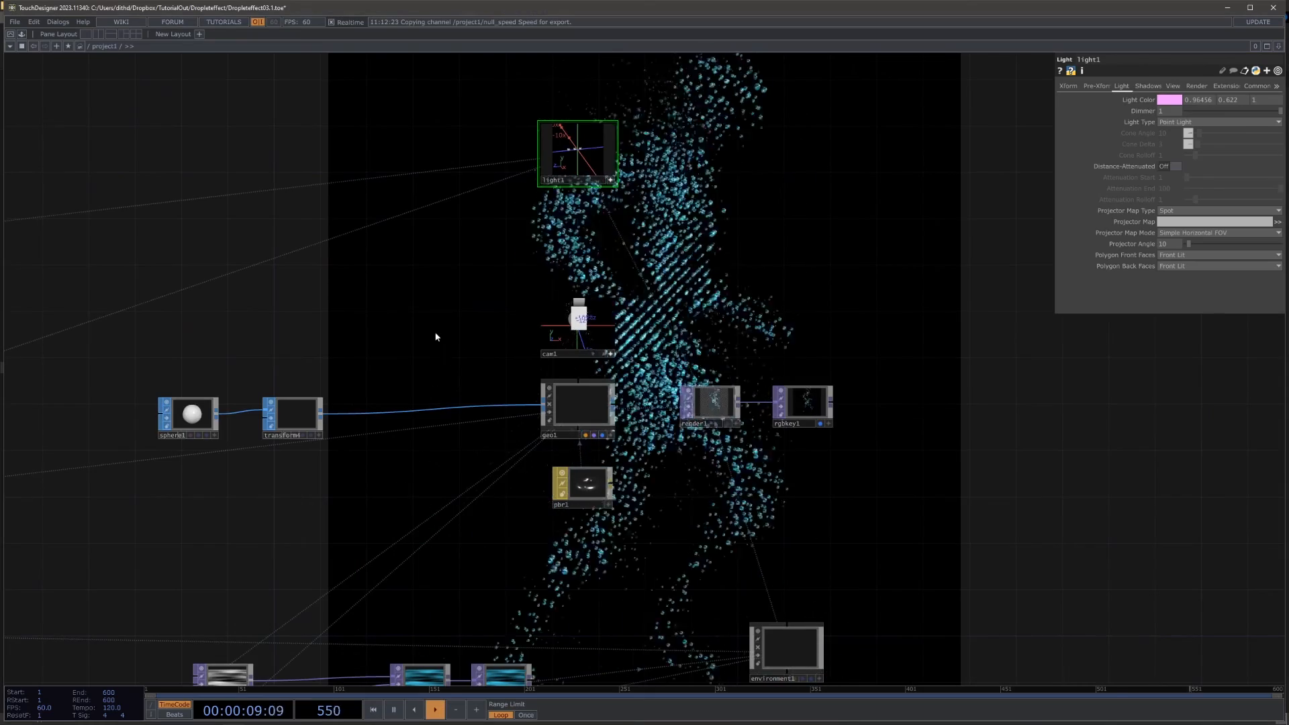
Step: Turn off Monochrome on the Noise TOP between limit1 and null_pos
{"action": "left_click_drag", "start_coordinate": [503, 336], "coordinate": [811, 460]}
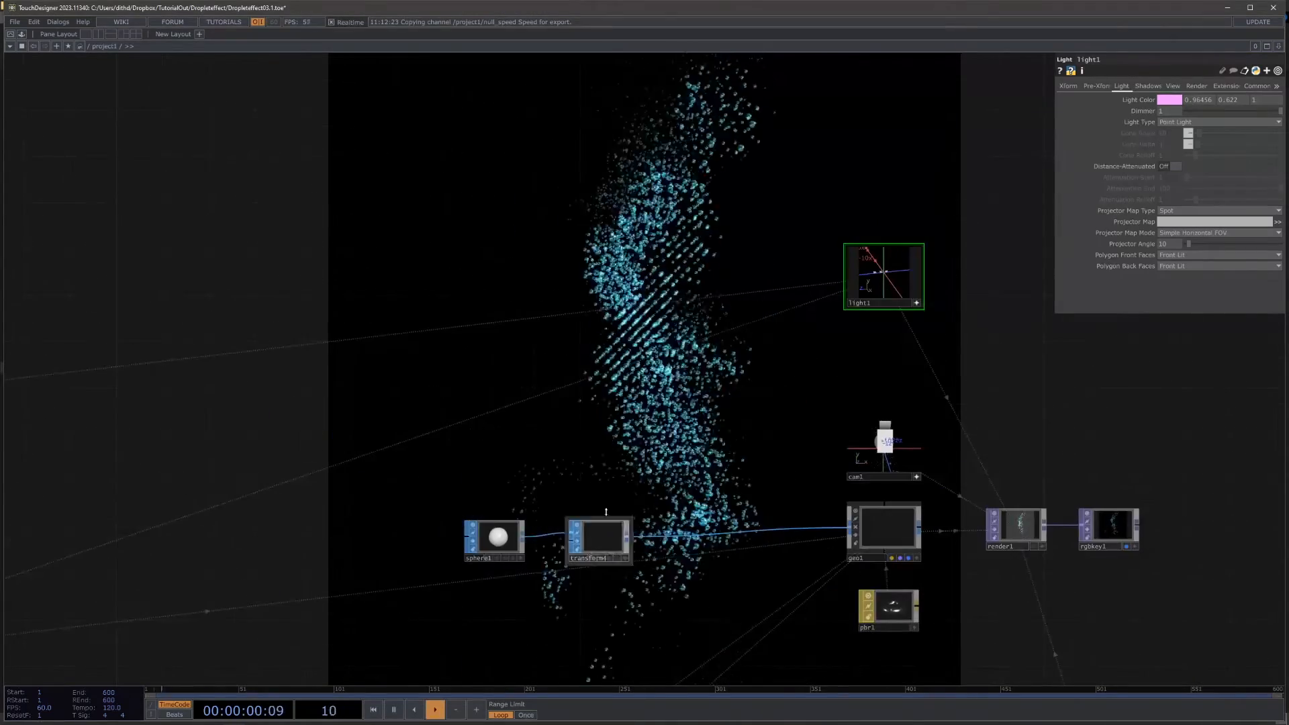
{"action": "left_click_drag", "start_coordinate": [607, 347], "coordinate": [840, 235]}
{"action": "scroll", "coordinate": [842, 238], "scroll_direction": "down", "scroll_amount": 5}
{"action": "scroll", "coordinate": [356, 356], "scroll_direction": "up", "scroll_amount": 7}
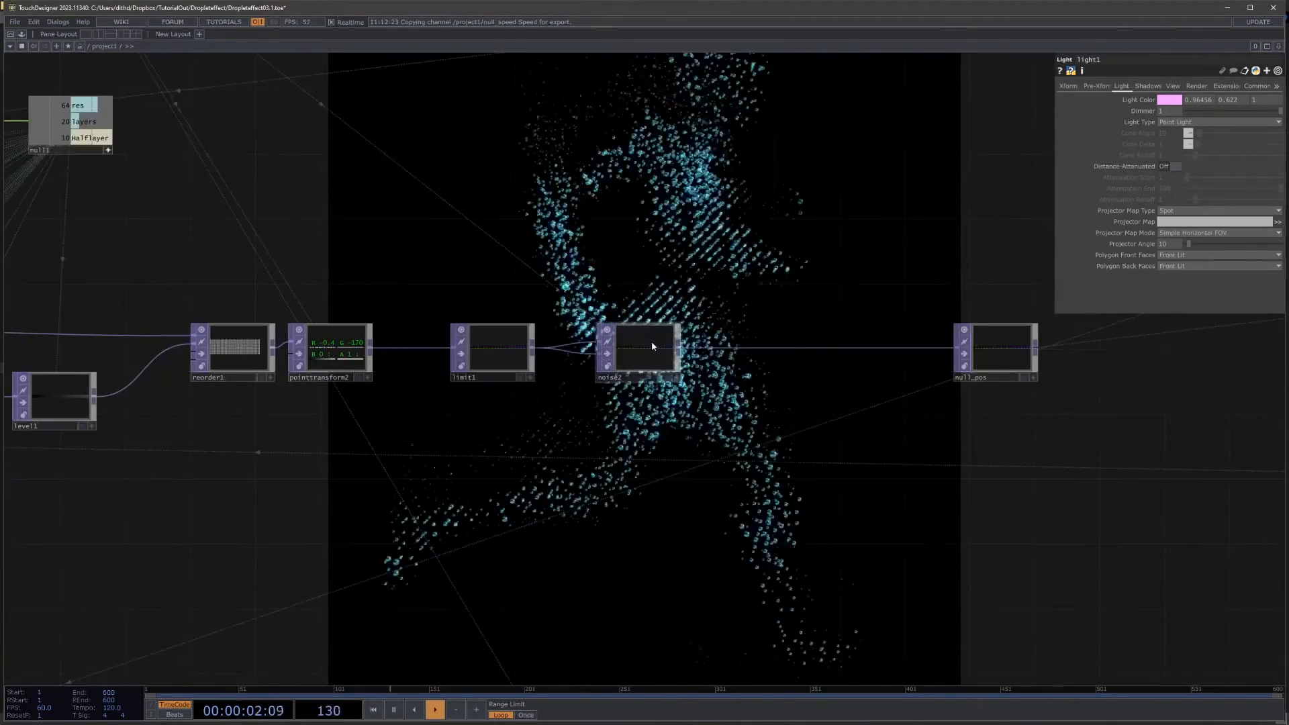
{"action": "left_click", "coordinate": [651, 341]}
{"action": "left_click", "coordinate": [1081, 85]}
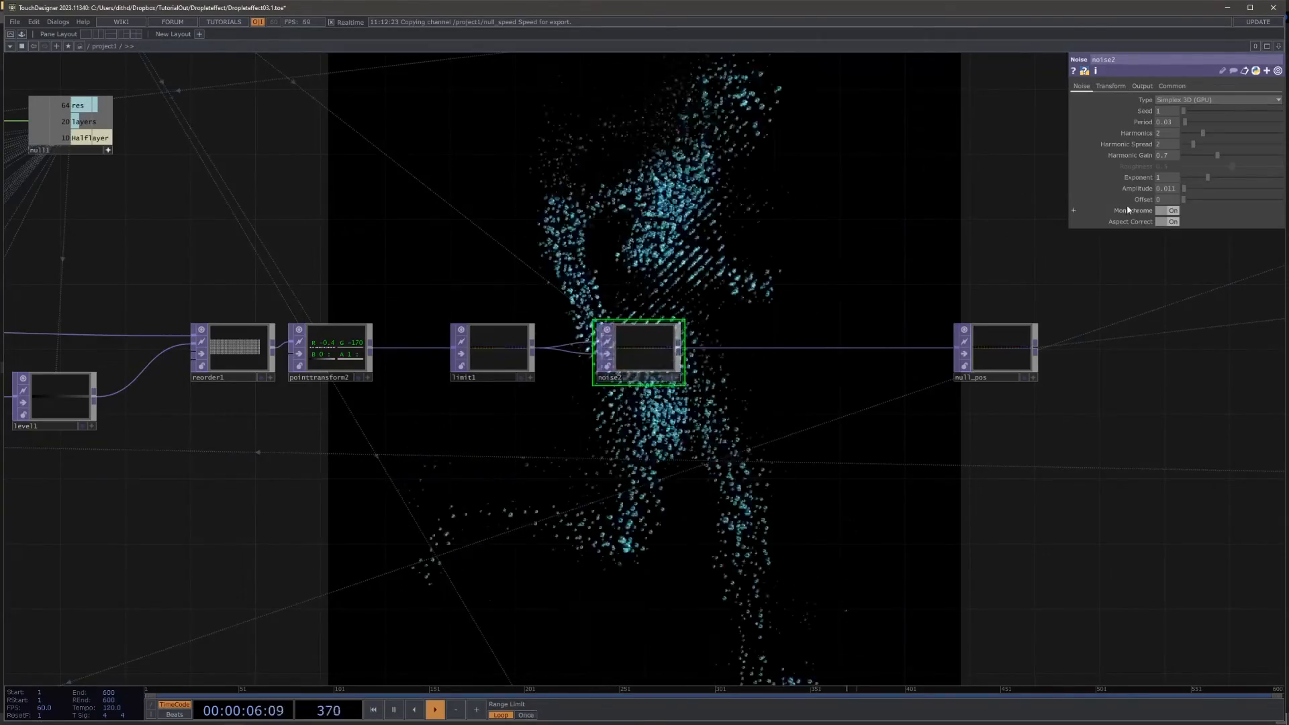
{"action": "left_click", "coordinate": [1169, 212]}
Step: Move rgbkey1 farther from render1 to make room between the two operators
{"action": "left_click_drag", "start_coordinate": [1016, 475], "coordinate": [875, 409]}
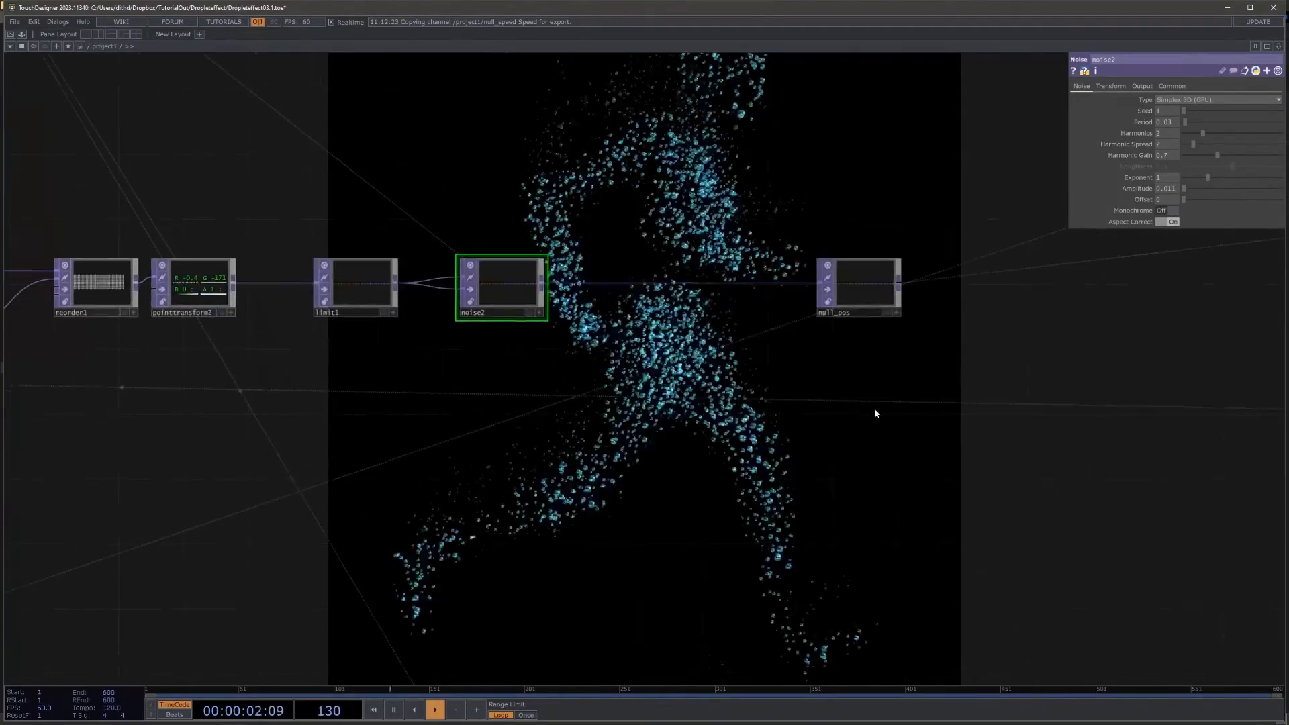
{"action": "left_click_drag", "start_coordinate": [721, 353], "coordinate": [162, 282]}
{"action": "scroll", "coordinate": [594, 324], "scroll_direction": "down", "scroll_amount": 3}
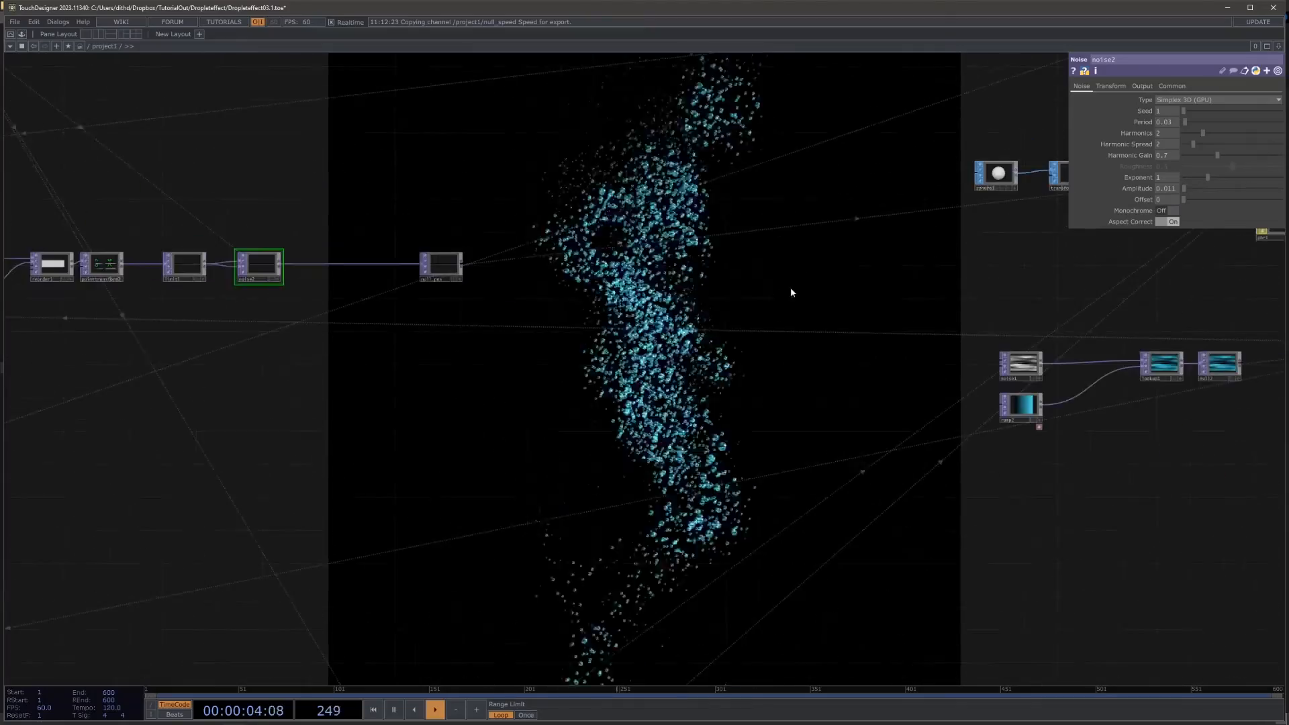
{"action": "left_click_drag", "start_coordinate": [578, 354], "coordinate": [506, 380]}
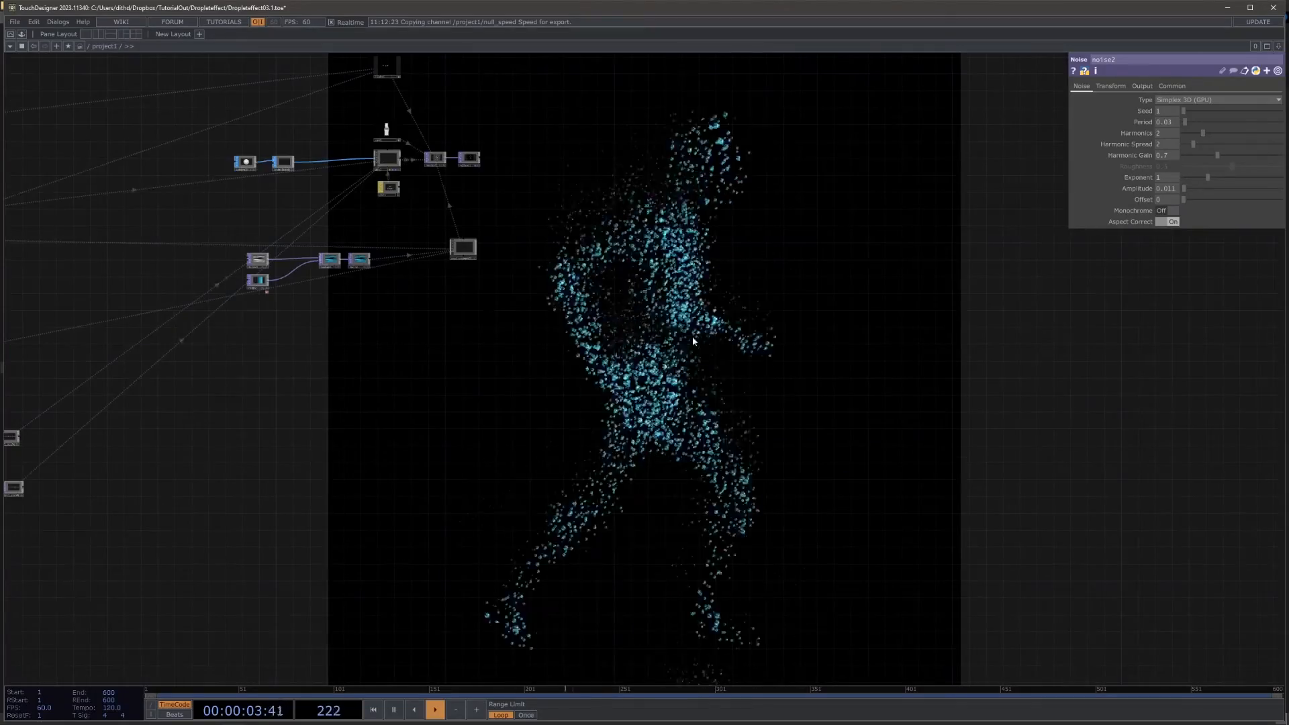
{"action": "left_click_drag", "start_coordinate": [669, 307], "coordinate": [496, 409]}
{"action": "scroll", "coordinate": [537, 231], "scroll_direction": "up", "scroll_amount": 5}
{"action": "middle_click_drag", "start_coordinate": [719, 384], "coordinate": [433, 343]}
{"action": "left_click_drag", "start_coordinate": [406, 343], "coordinate": [799, 342]}
{"action": "left_click_drag", "start_coordinate": [388, 355], "coordinate": [392, 378]}
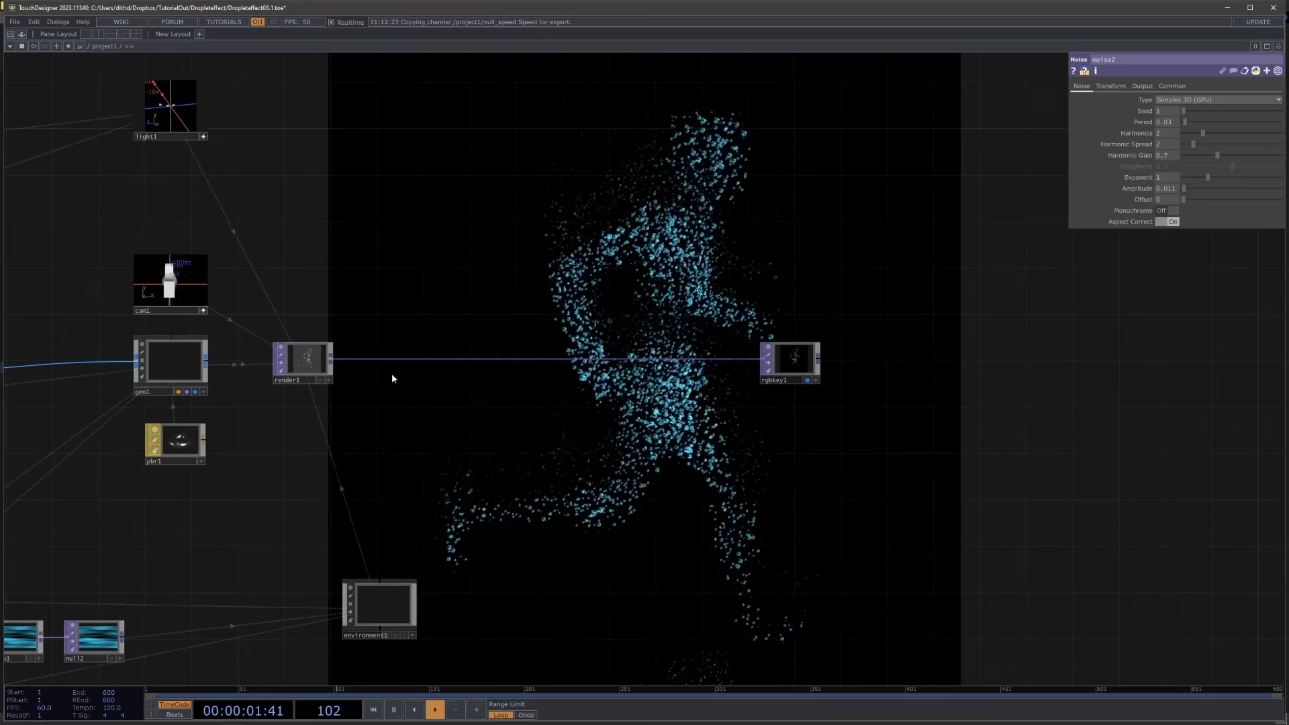
Step: Insert a Bloom TOP between render1 and rgbkey1 and set its pre-black level to about 0.78
{"action": "right_click", "coordinate": [448, 359]}
{"action": "left_click", "coordinate": [461, 348]}
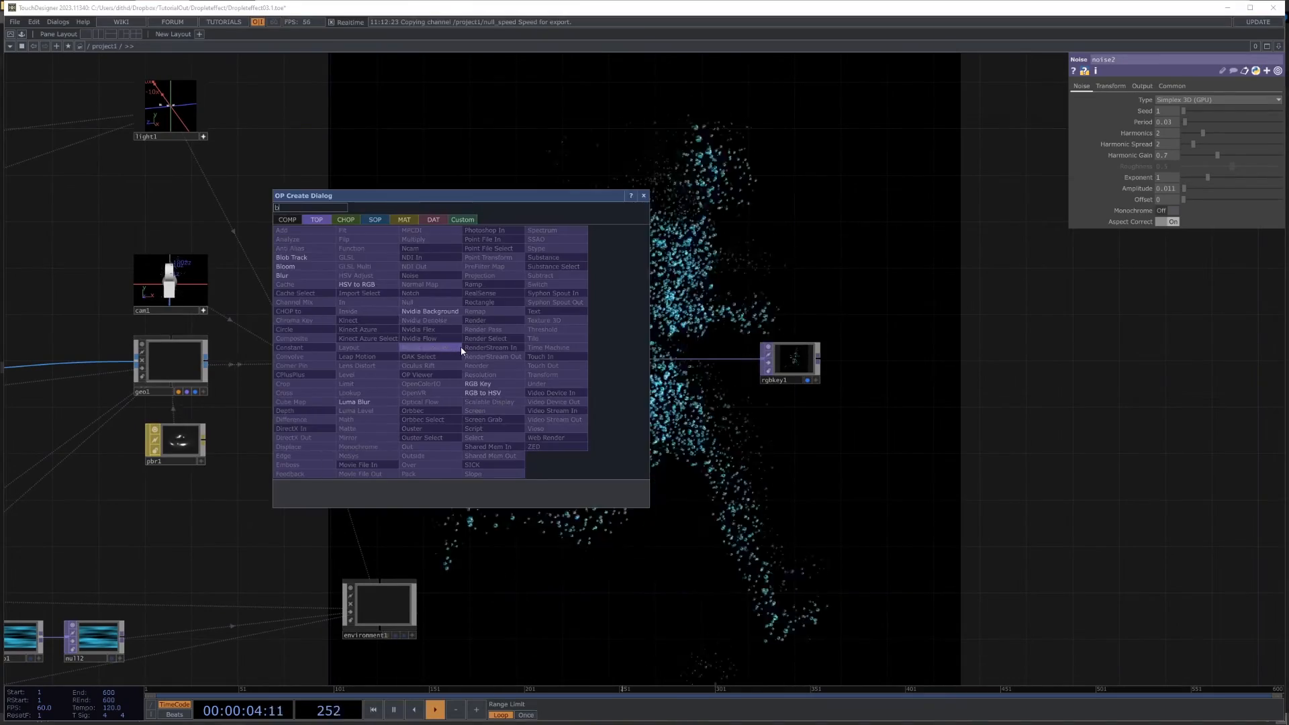
{"action": "type", "text": "bloo"}
{"action": "left_click", "coordinate": [327, 269]}
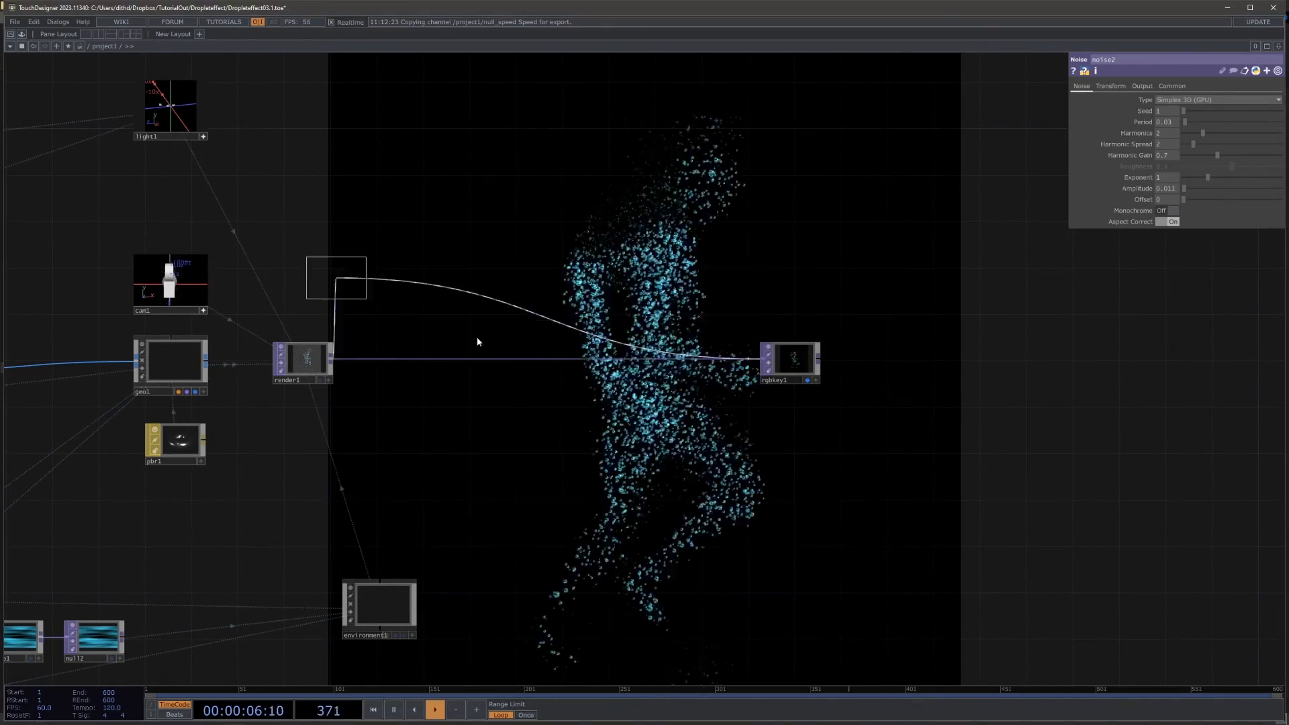
{"action": "left_click", "coordinate": [605, 363]}
{"action": "left_click_drag", "start_coordinate": [688, 385], "coordinate": [584, 275]}
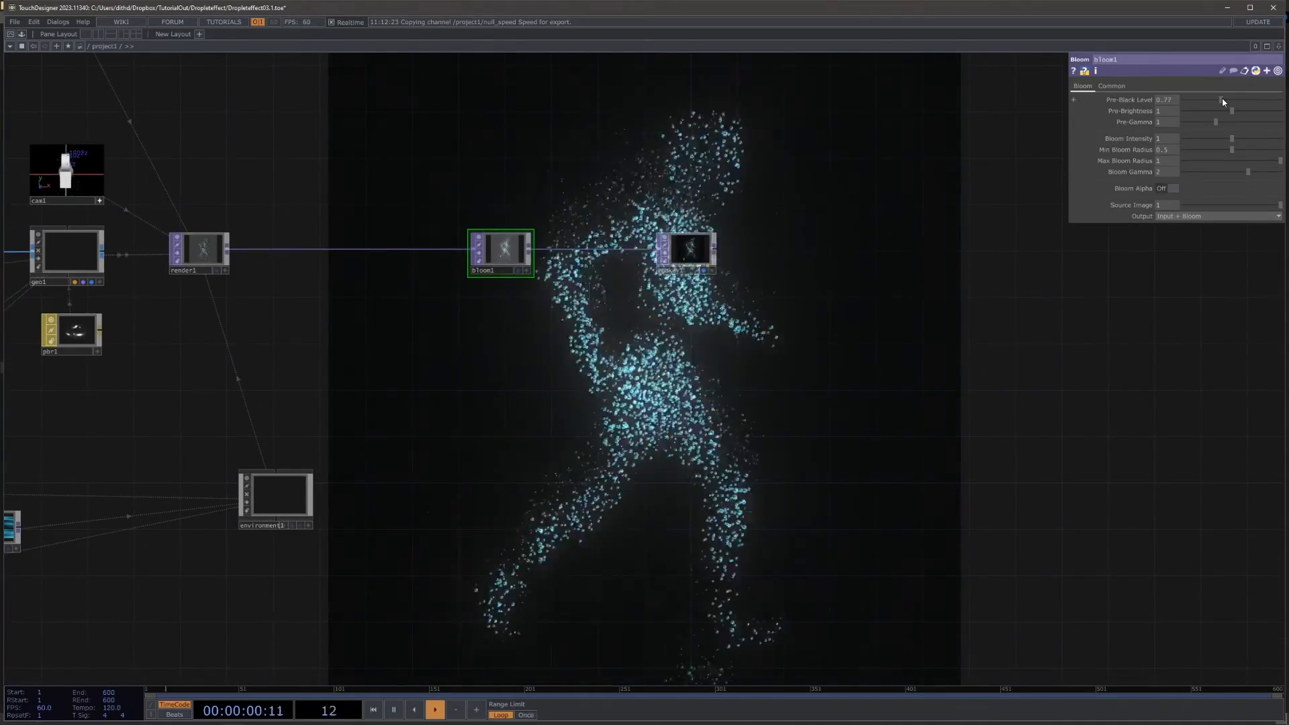
{"action": "left_click_drag", "start_coordinate": [1219, 102], "coordinate": [1224, 101]}
Step: Examine the glowing droplet figure and the render section from close up and as an overview
{"action": "left_click_drag", "start_coordinate": [915, 428], "coordinate": [687, 413]}
{"action": "left_click_drag", "start_coordinate": [570, 170], "coordinate": [1000, 364]}
{"action": "left_click_drag", "start_coordinate": [369, 268], "coordinate": [516, 237]}
{"action": "scroll", "coordinate": [516, 237], "scroll_direction": "up", "scroll_amount": 1}
{"action": "scroll", "coordinate": [515, 237], "scroll_direction": "up", "scroll_amount": 3}
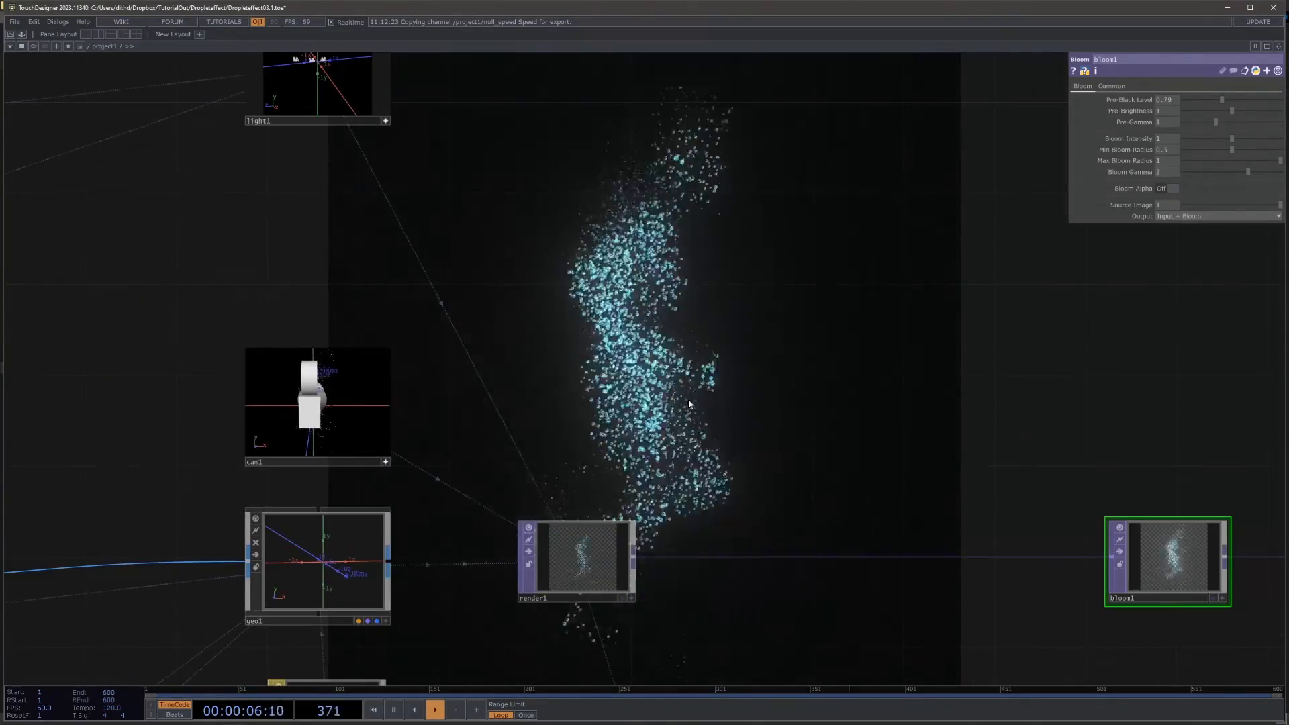
{"action": "left_click_drag", "start_coordinate": [846, 343], "coordinate": [744, 264]}
{"action": "scroll", "coordinate": [743, 263], "scroll_direction": "down", "scroll_amount": 7}
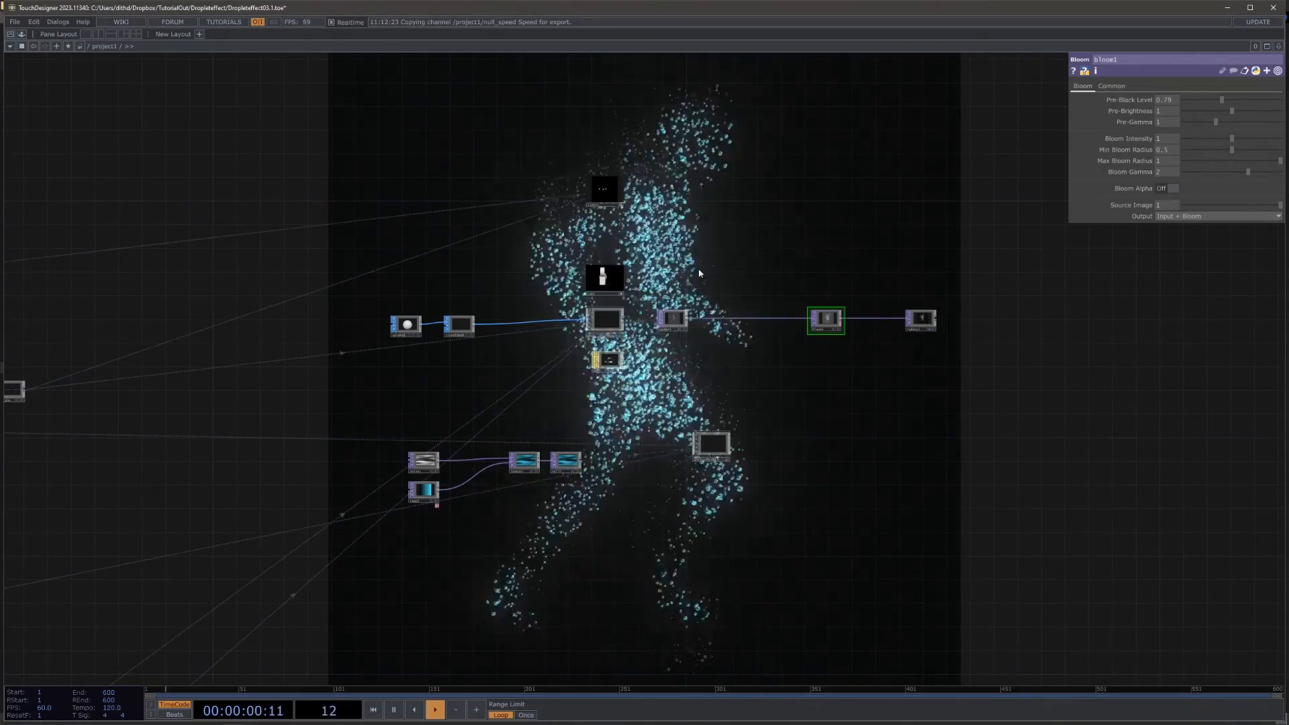
{"action": "scroll", "coordinate": [678, 262], "scroll_direction": "up", "scroll_amount": 7}
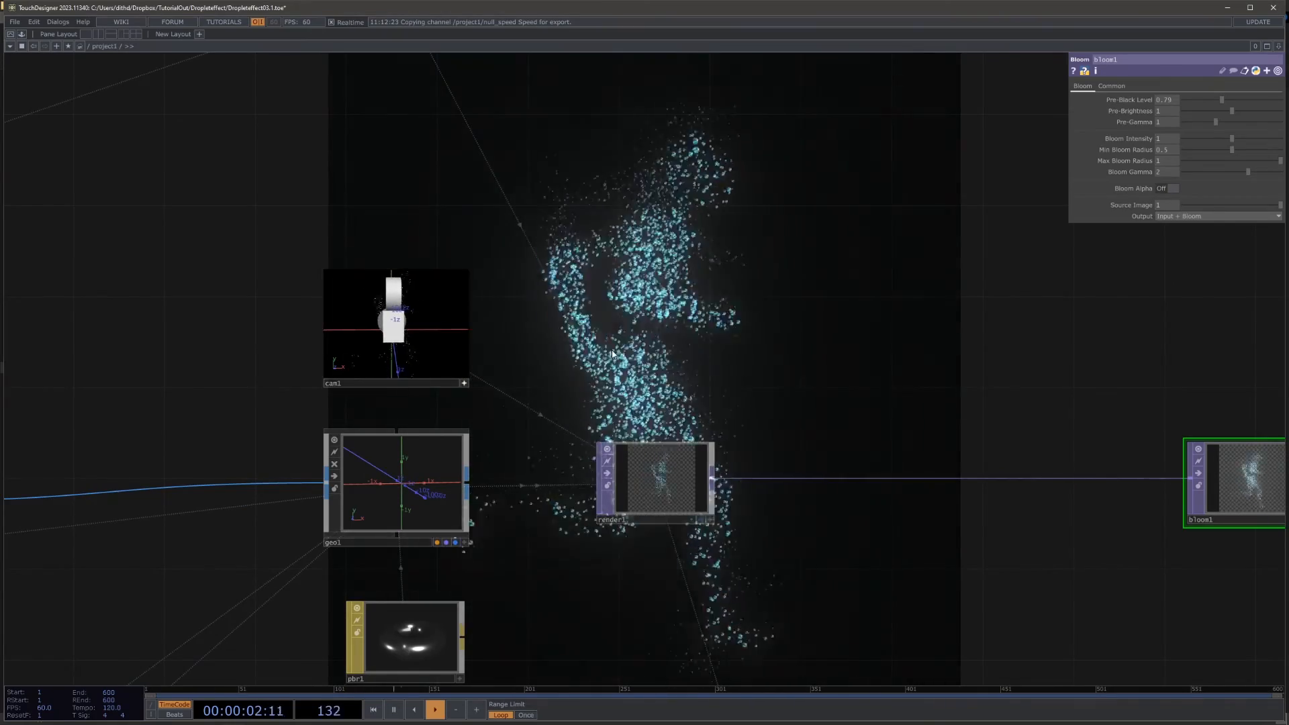
{"action": "left_click_drag", "start_coordinate": [852, 274], "coordinate": [728, 172]}
{"action": "scroll", "coordinate": [731, 180], "scroll_direction": "down", "scroll_amount": 8}
{"action": "left_click_drag", "start_coordinate": [849, 321], "coordinate": [516, 267]}
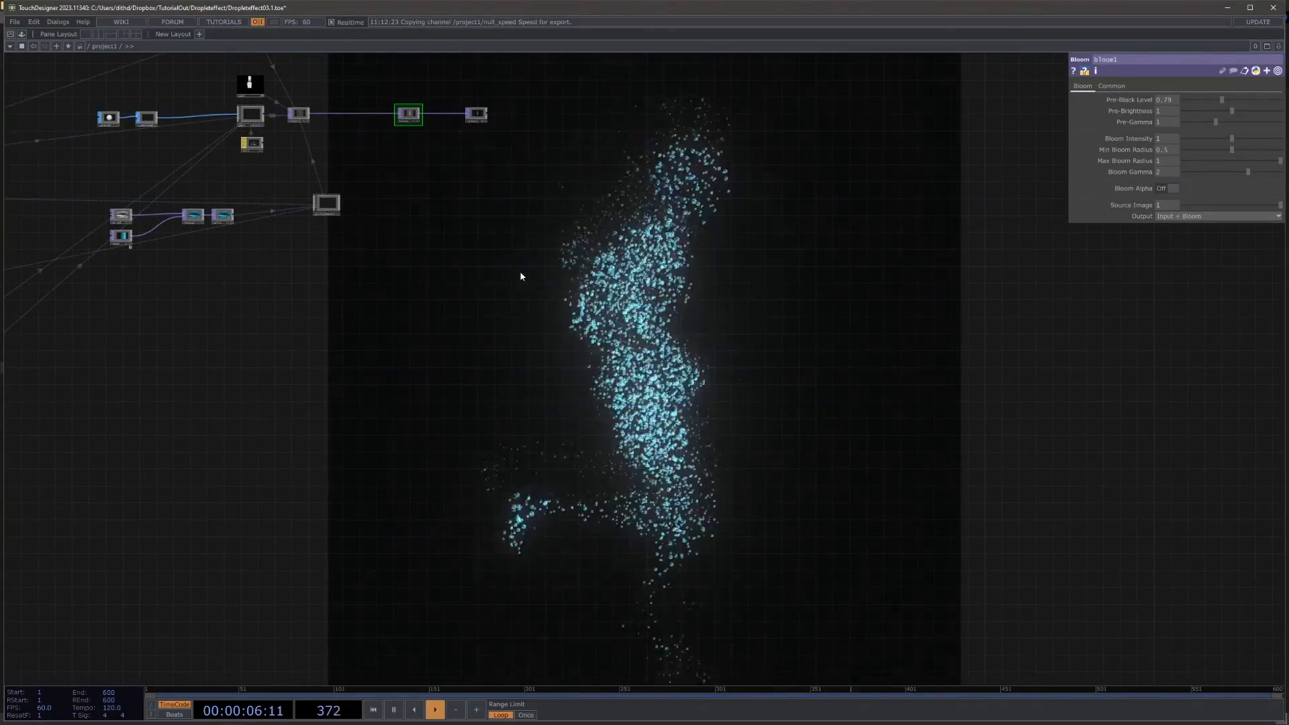